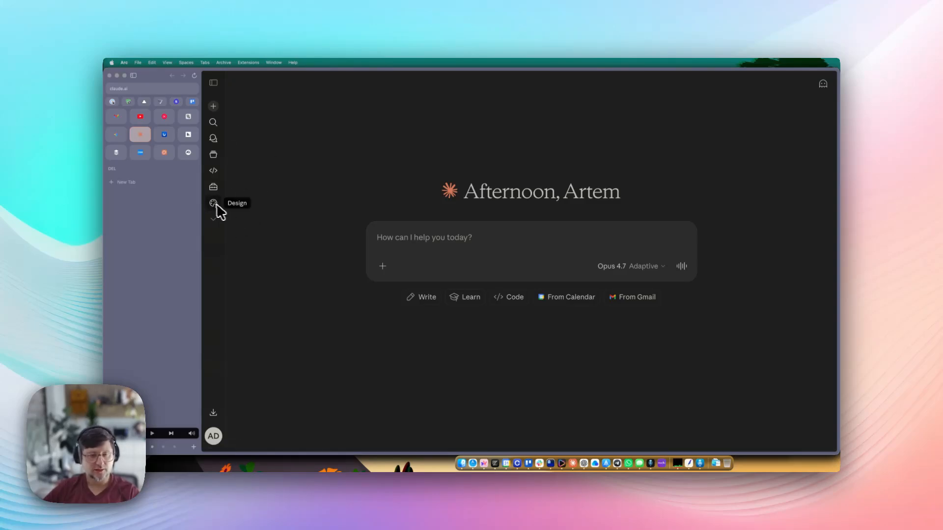
- Open Claude Design from the Claude.ai home sidebar
left_click(213, 203)
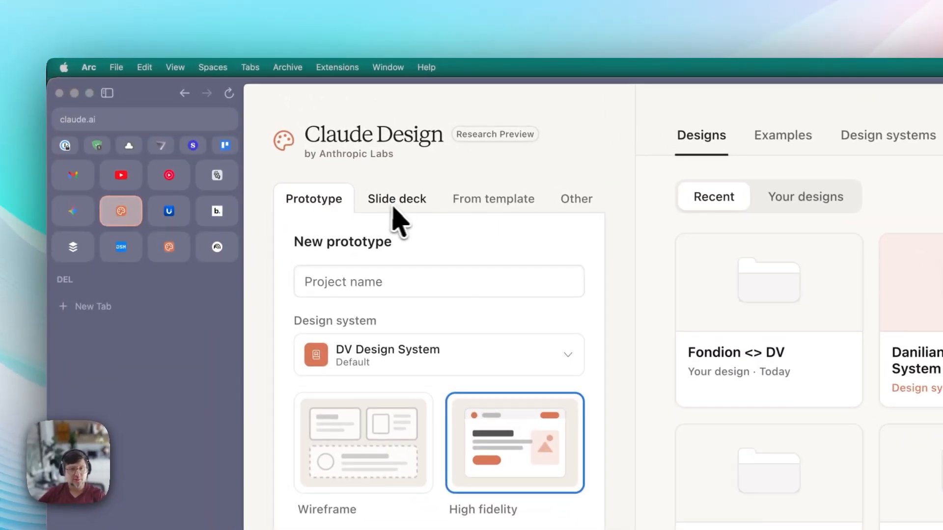
left_click(277, 128)
left_click(490, 216)
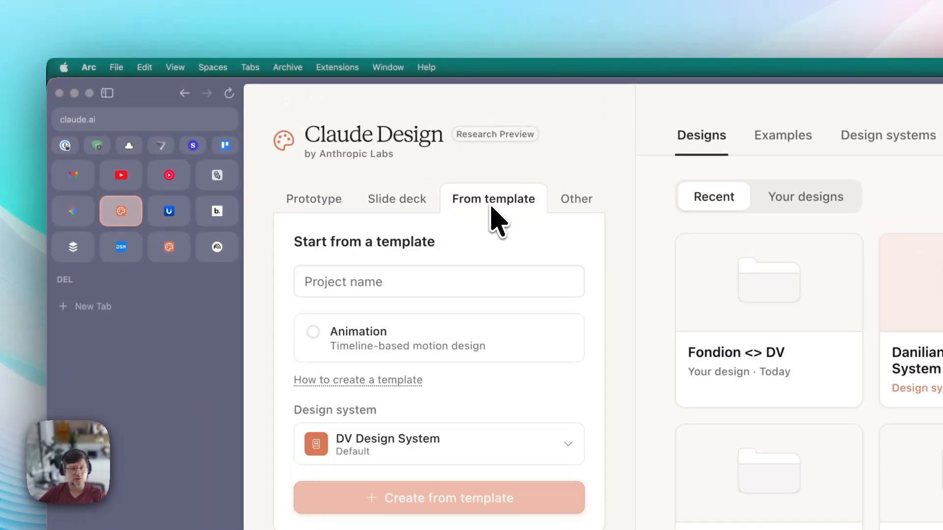
left_click(569, 202)
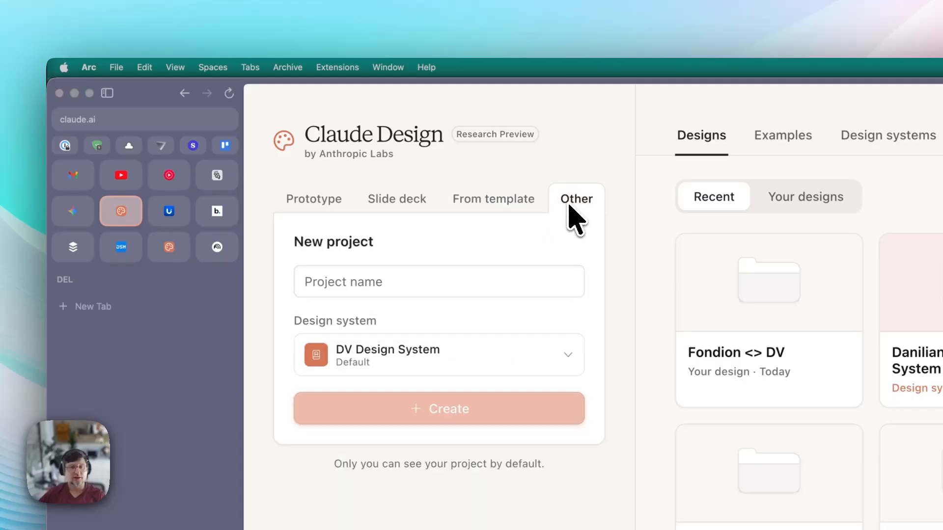
left_click(320, 206)
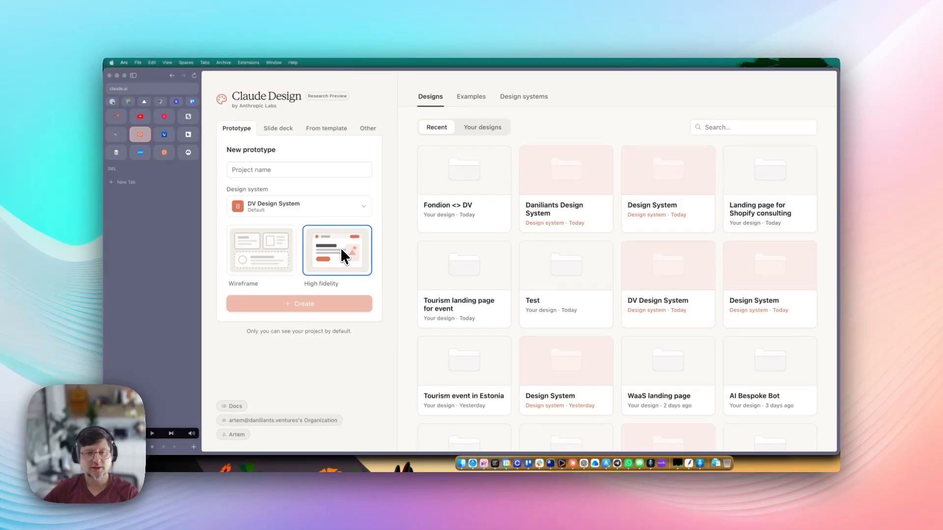
left_click(256, 253)
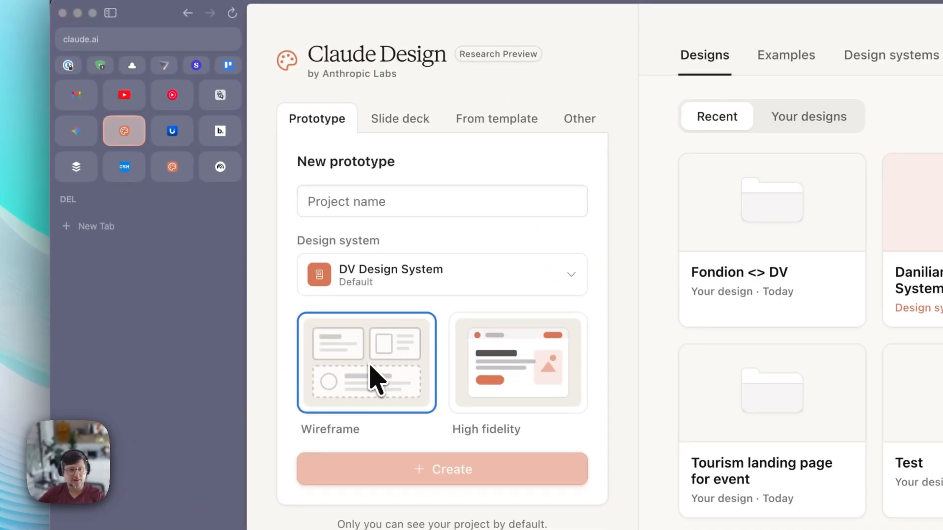
left_click(519, 370)
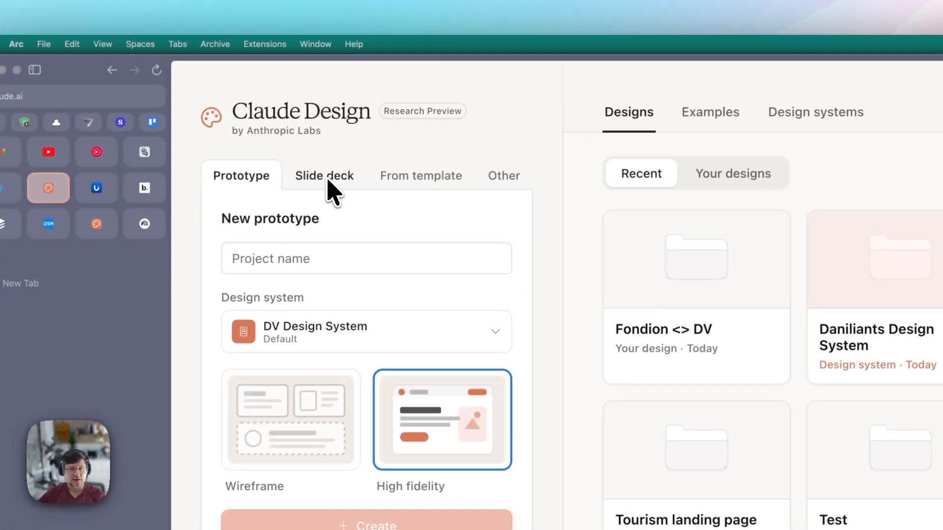
left_click(407, 122)
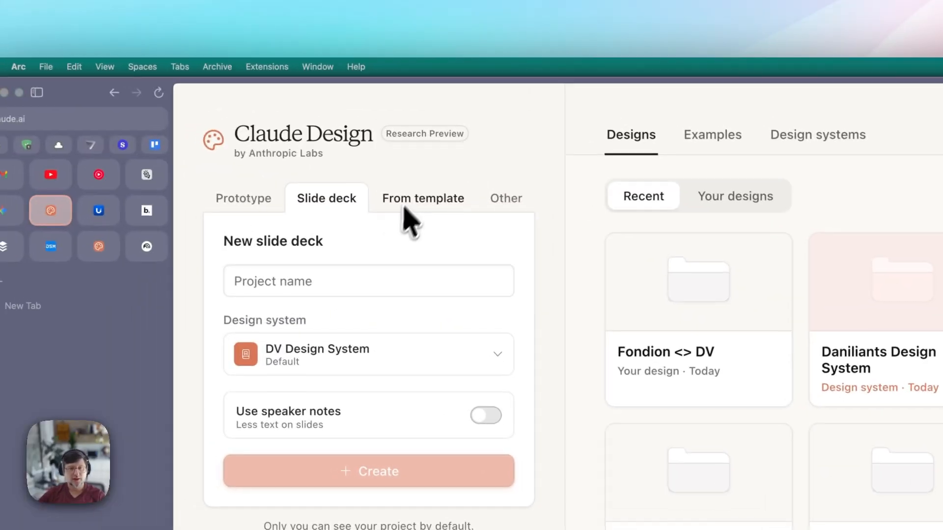
left_click(398, 204)
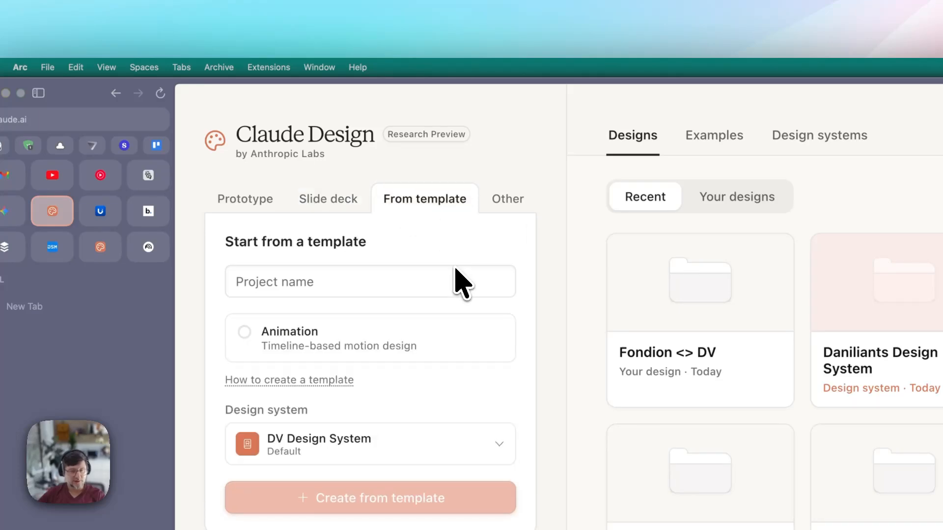
left_click(496, 202)
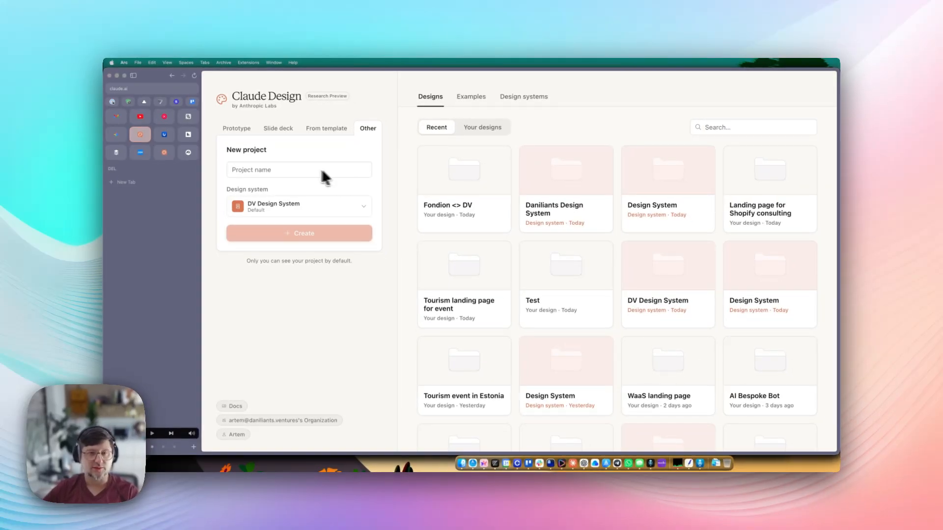
left_click(236, 129)
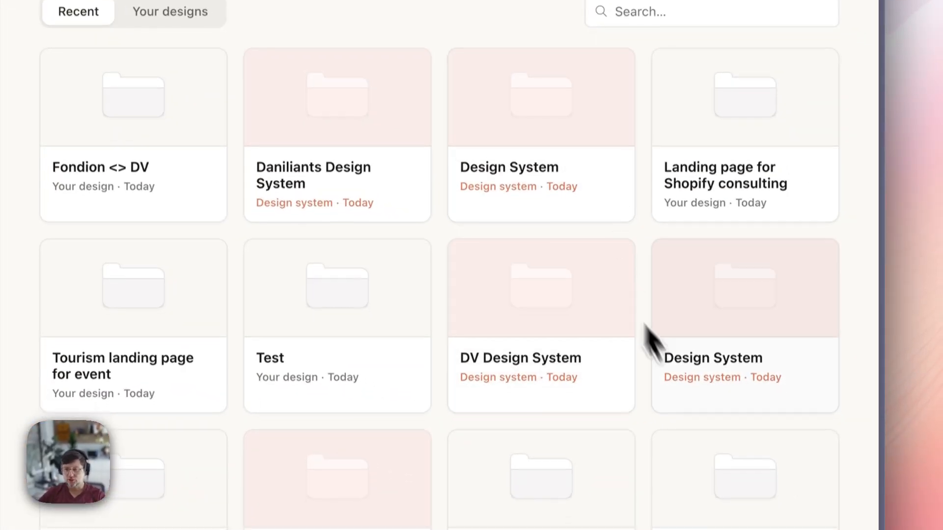
- Open the Landing page for Shopify consulting project and look over its original prompt
left_click(752, 123)
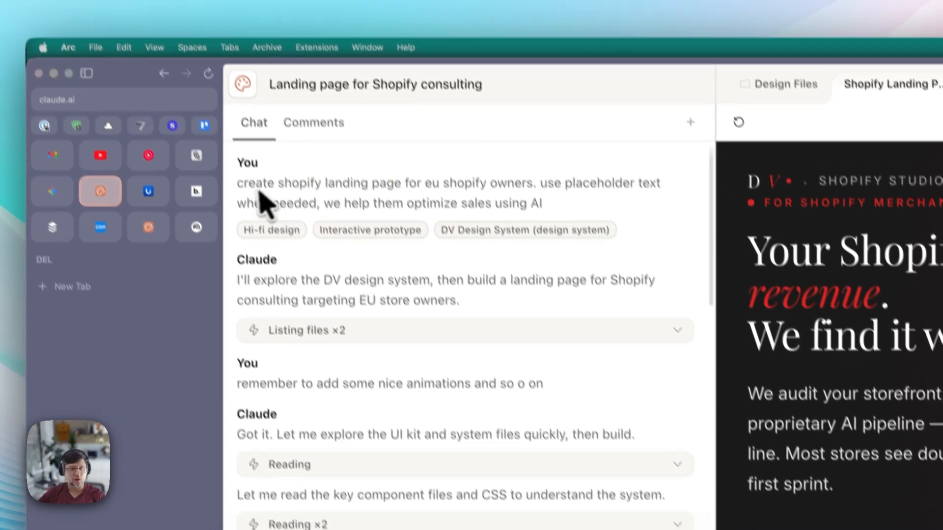
left_click_drag(238, 169, 598, 224)
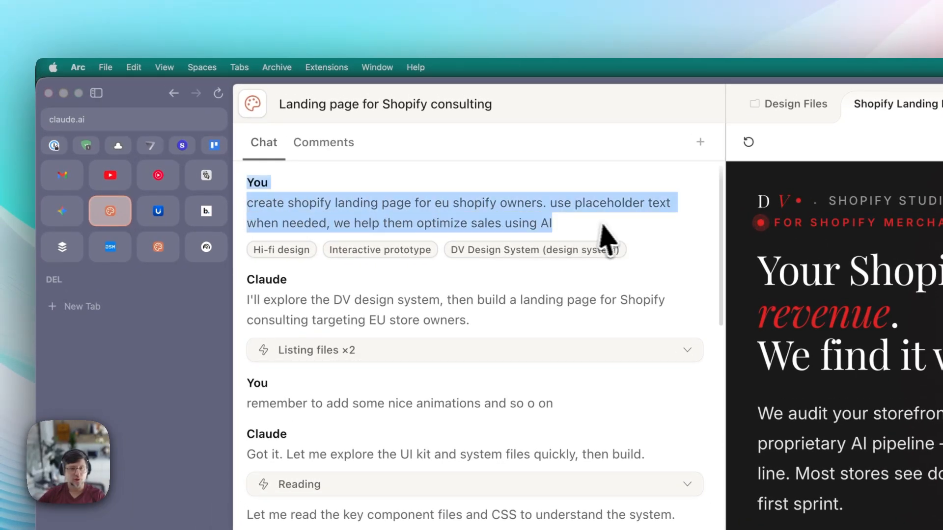
left_click(598, 224)
scroll(650, 322, "down", 10)
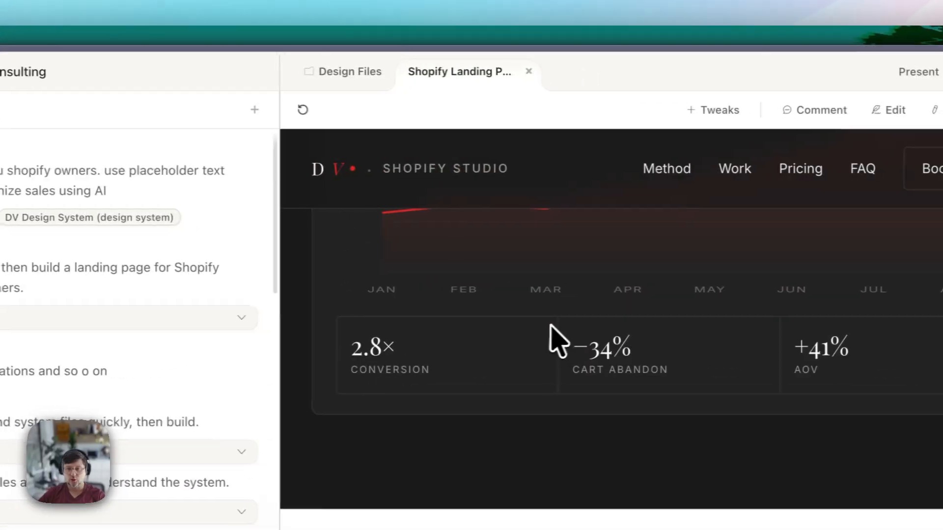
scroll(552, 339, "up", 10)
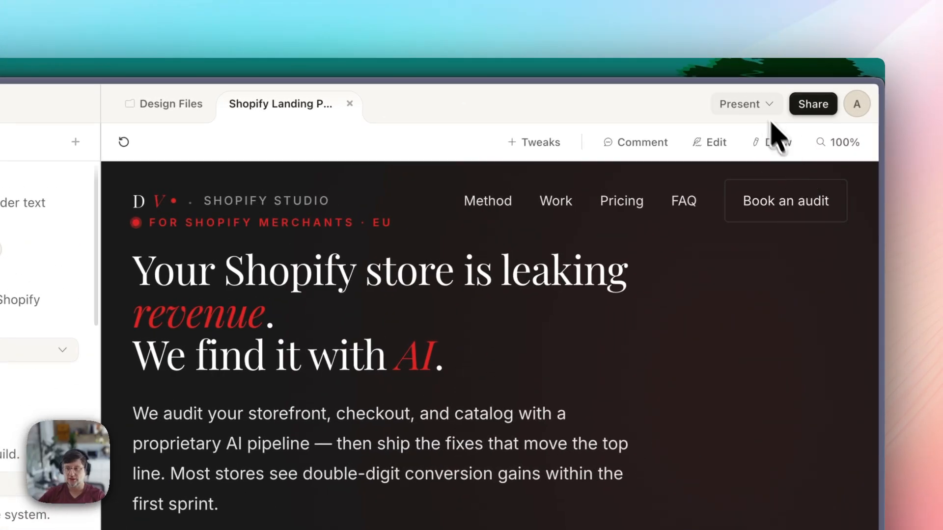
- Present the landing page in fullscreen, scroll through it, then exit fullscreen
left_click(766, 105)
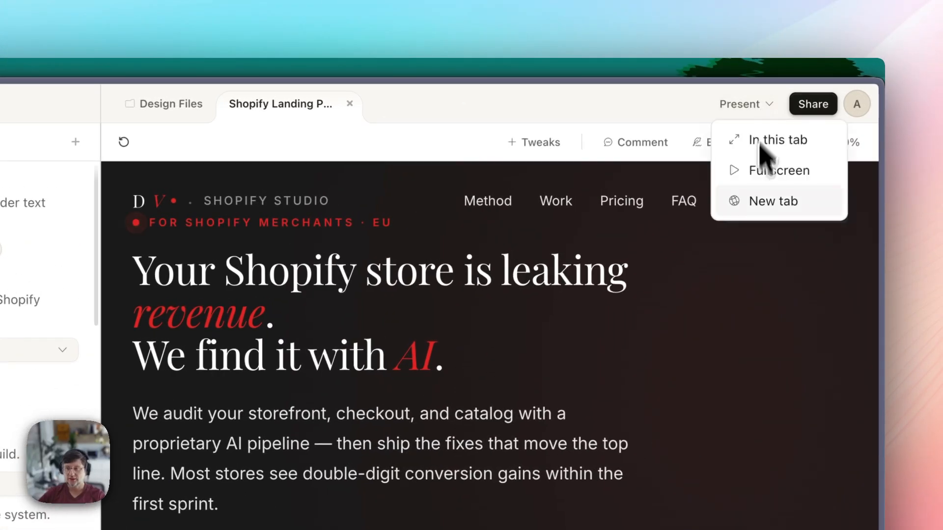
left_click(786, 172)
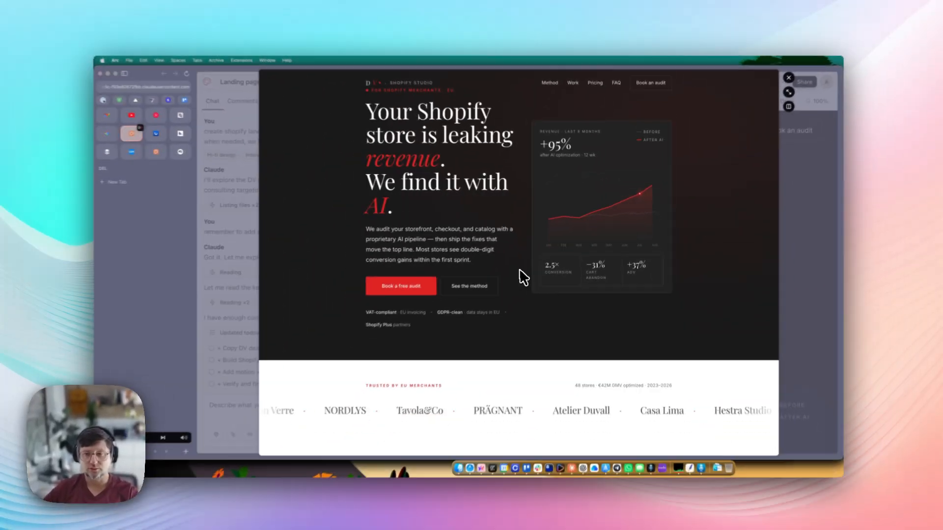
scroll(504, 299, "down", 5)
scroll(499, 246, "down", 6)
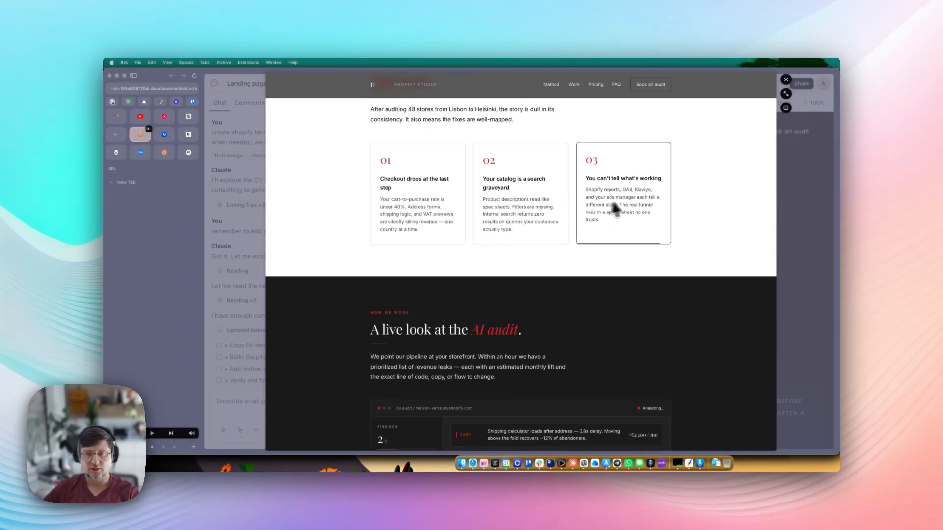
scroll(511, 295, "down", 7)
scroll(483, 248, "up", 1)
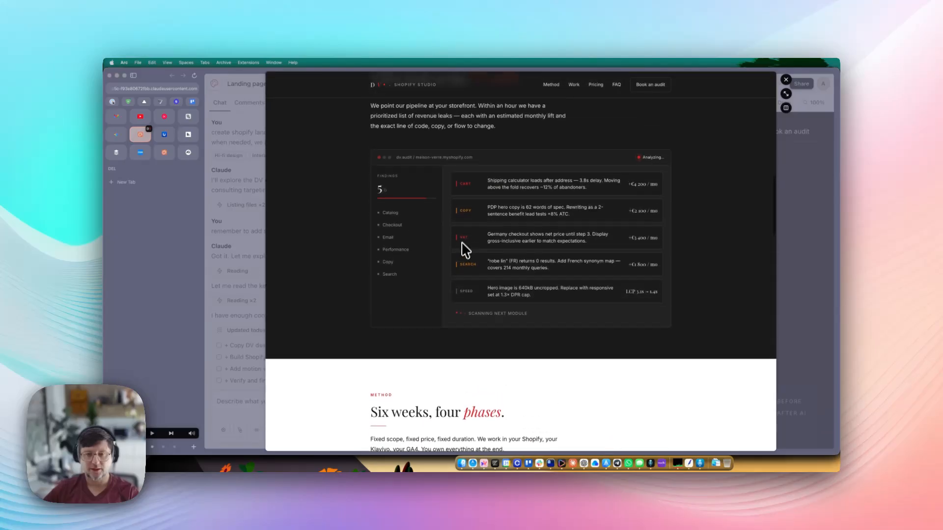
scroll(511, 280, "down", 2)
scroll(521, 270, "down", 15)
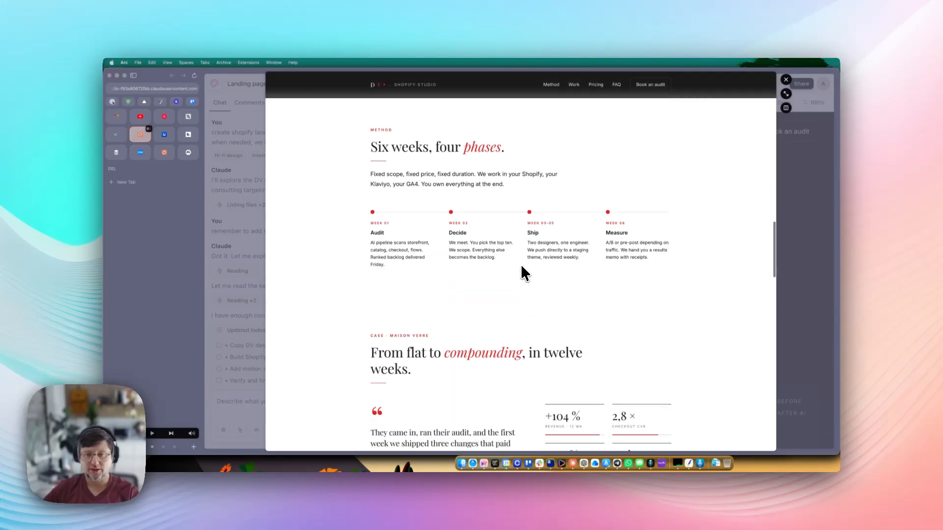
scroll(516, 260, "down", 3)
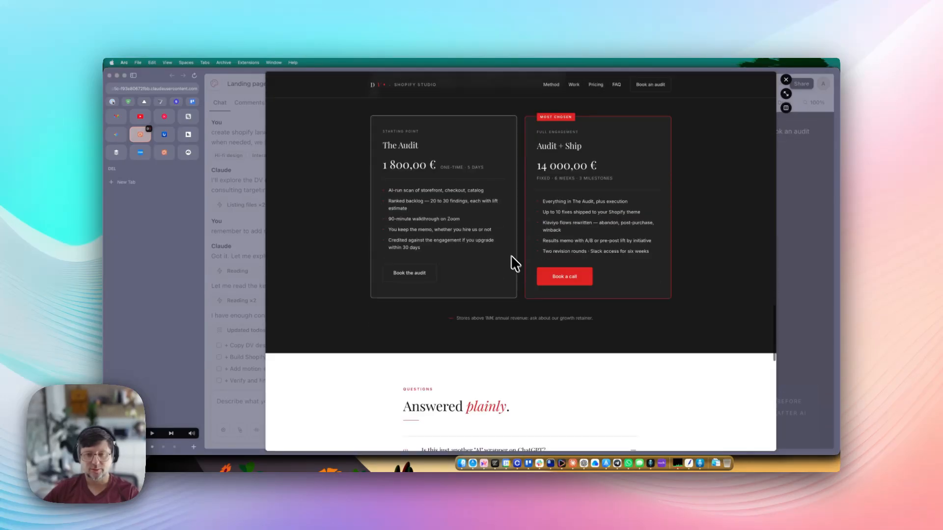
scroll(516, 246, "down", 15)
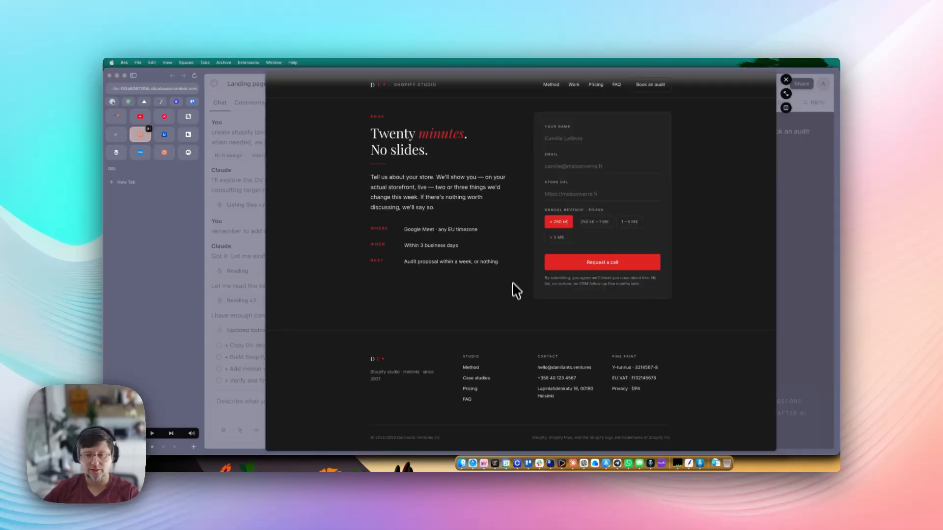
scroll(514, 285, "up", 20)
left_click(786, 93)
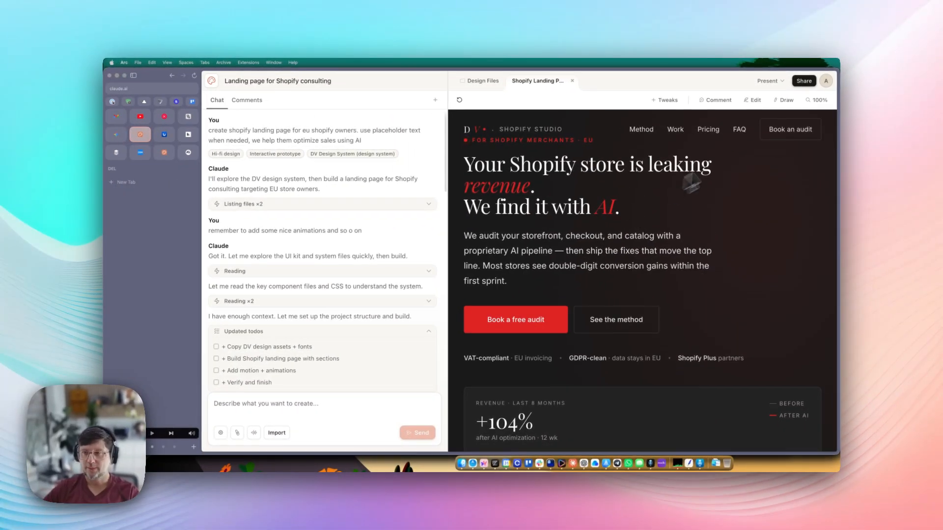
- Go home, open the AI Bespoke Bot deck and page up to slide 5, then back to slide 3
left_click(211, 82)
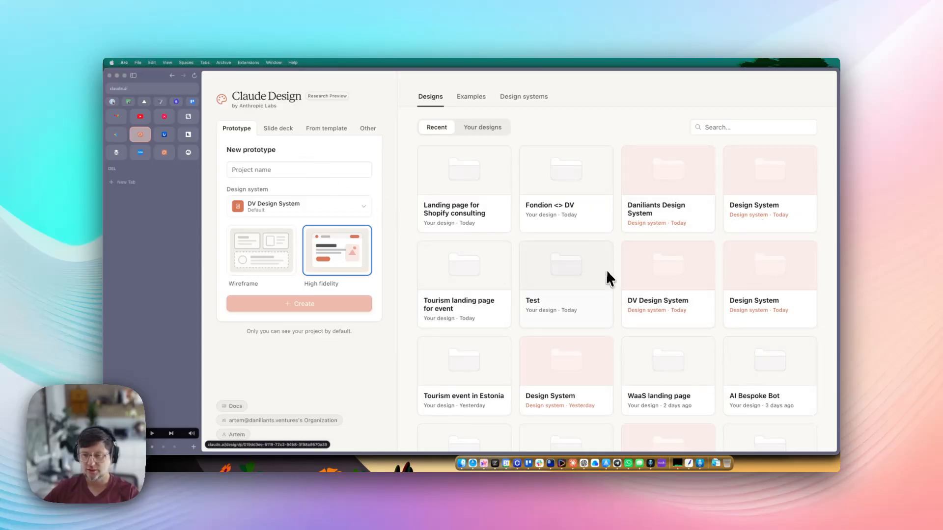
left_click(768, 368)
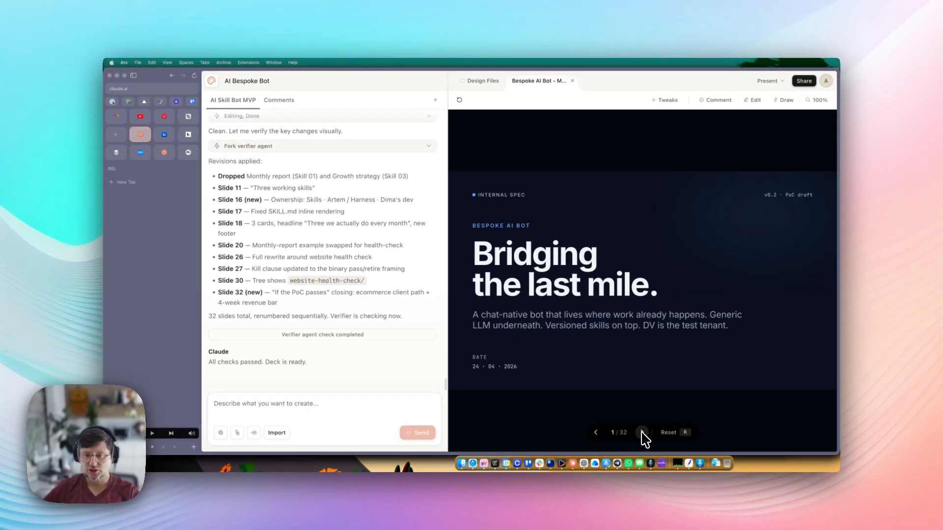
left_click(642, 433)
left_click(642, 433)
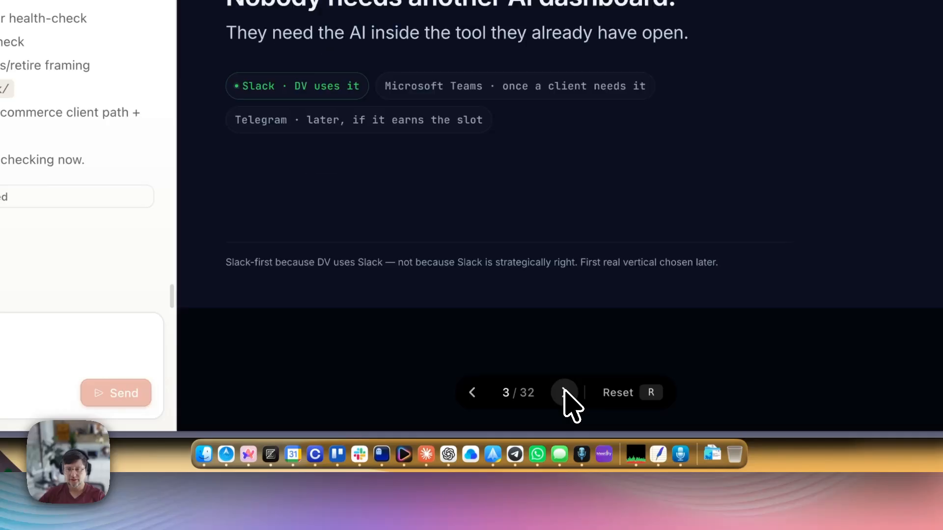
left_click(565, 393)
left_click(473, 393)
left_click(565, 393)
left_click(565, 393)
left_click(472, 393)
left_click(472, 393)
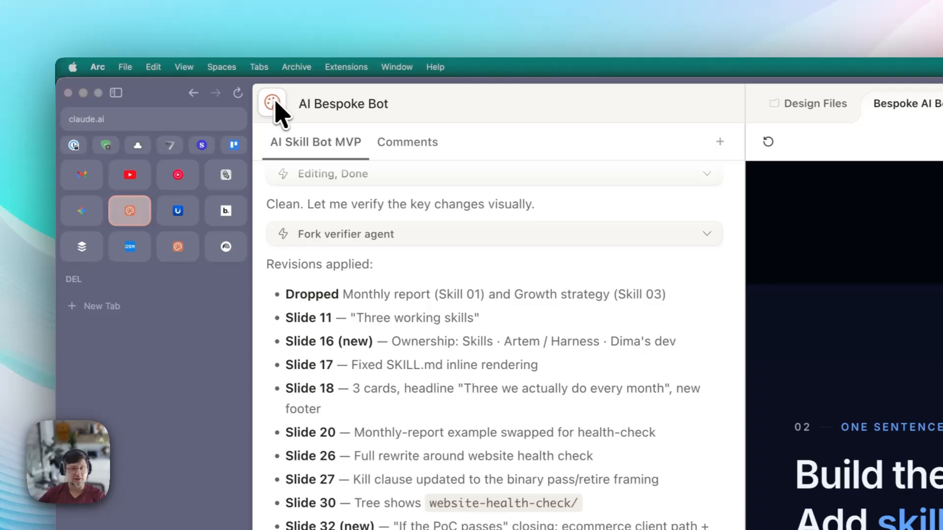
left_click(276, 101)
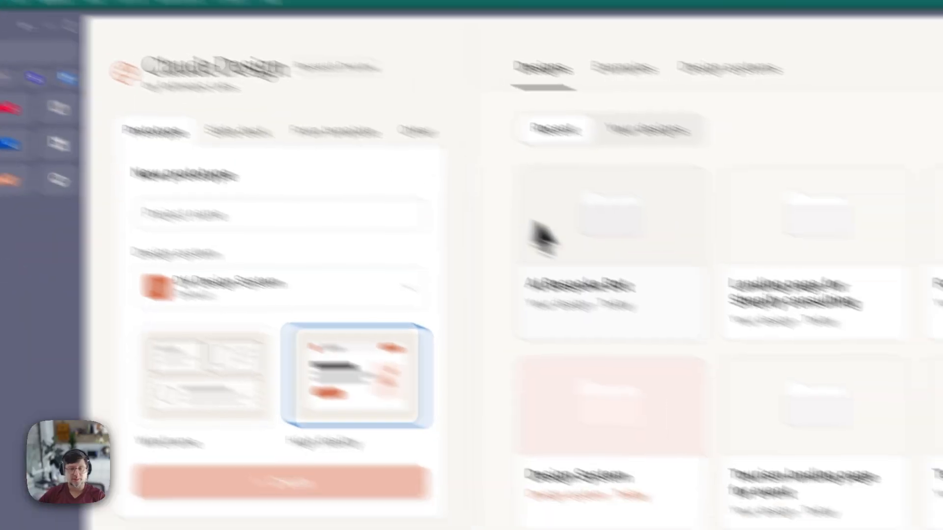
scroll(593, 342, "down", 10)
scroll(636, 469, "up", 10)
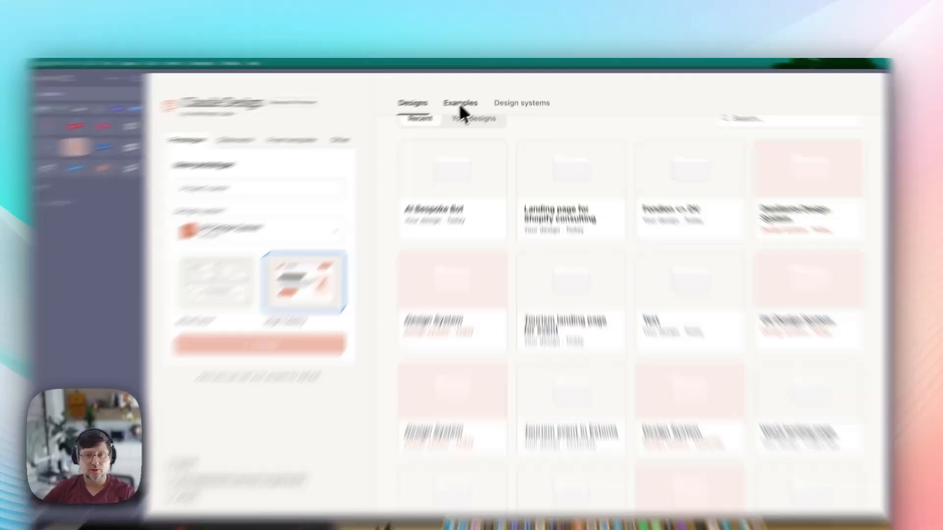
left_click(467, 96)
scroll(516, 196, "down", 3)
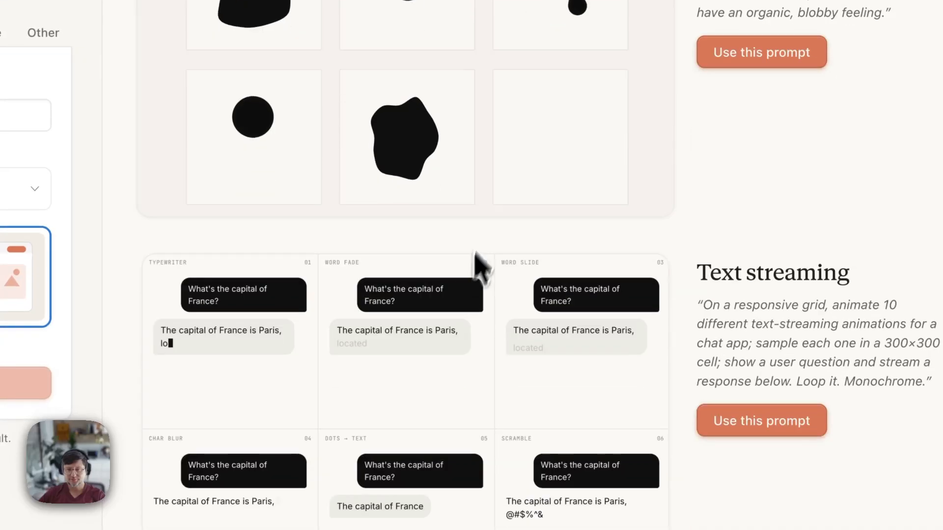
scroll(533, 223, "up", 2)
scroll(533, 223, "down", 10)
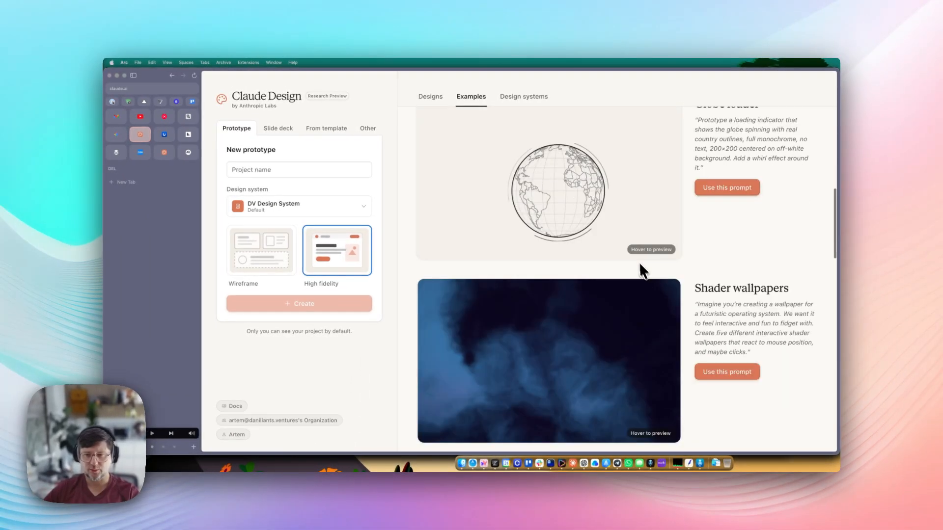
scroll(640, 265, "up", 2)
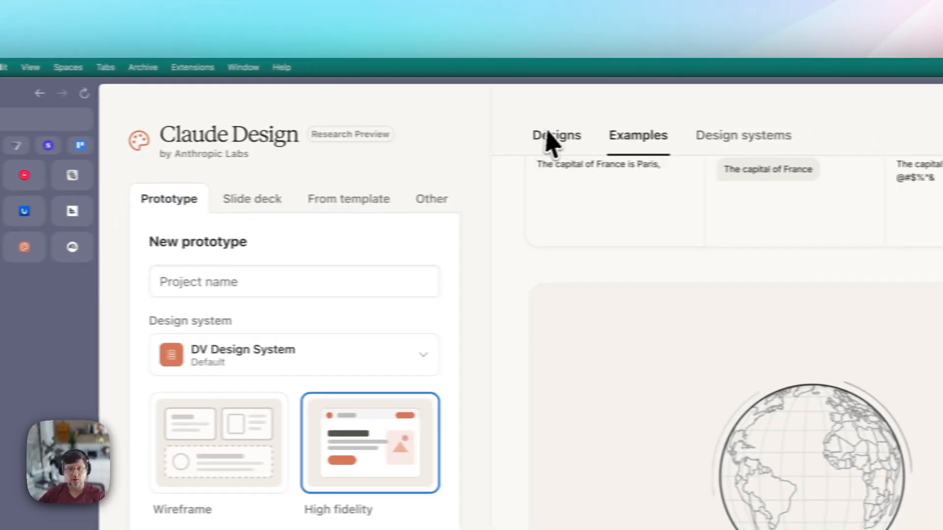
left_click(551, 140)
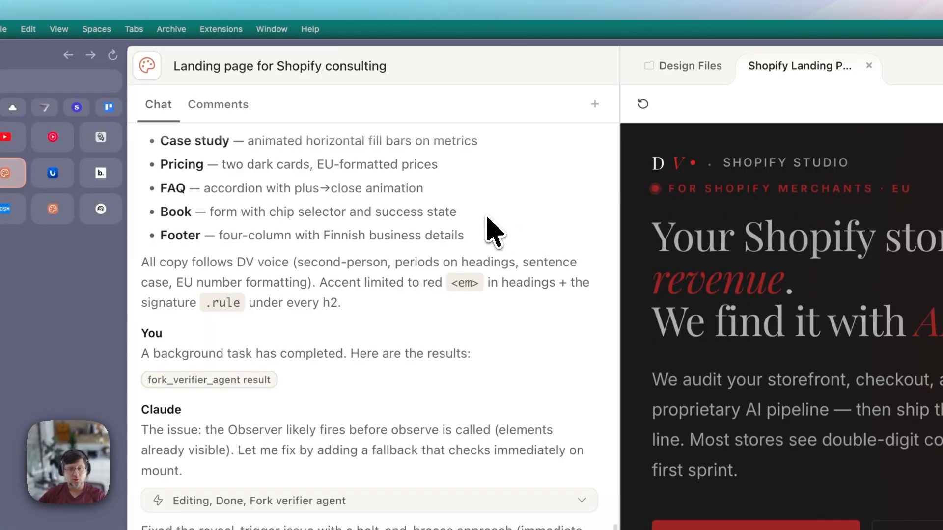
- Leave the design, open Usage settings and highlight the Claude Design usage and its reset time
key("super+bracketleft")
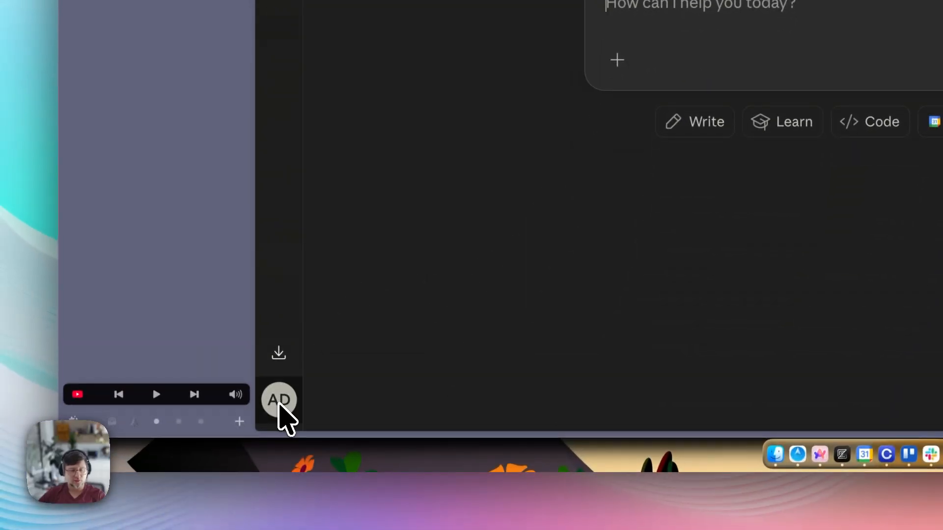
left_click(279, 404)
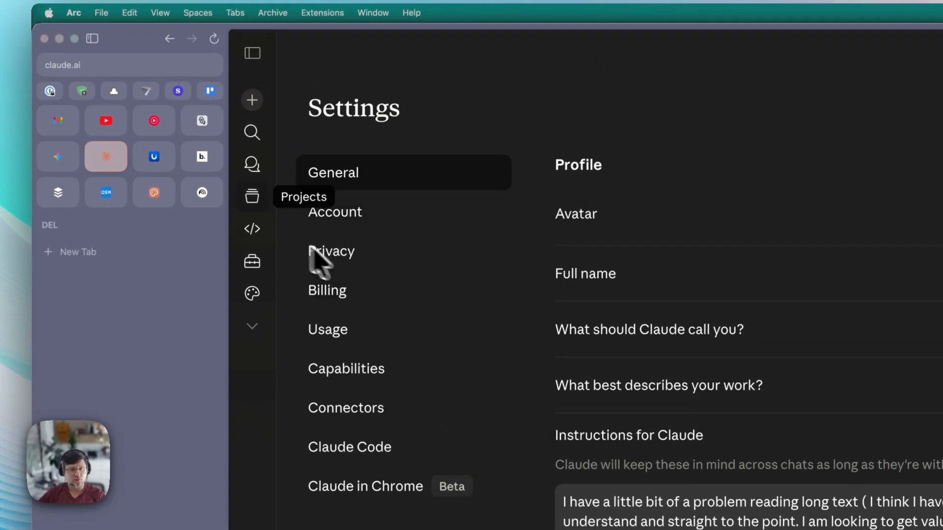
left_click(361, 328)
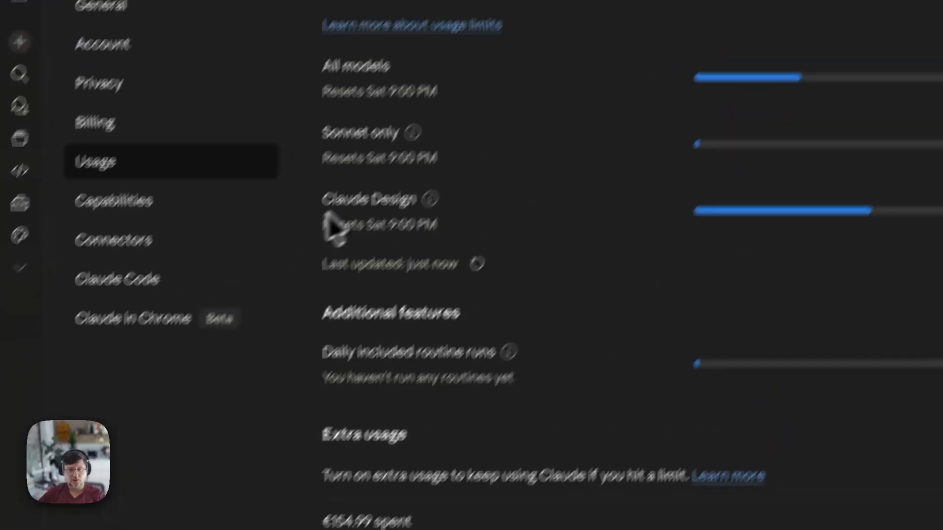
left_click_drag(324, 206, 417, 206)
left_click(417, 206)
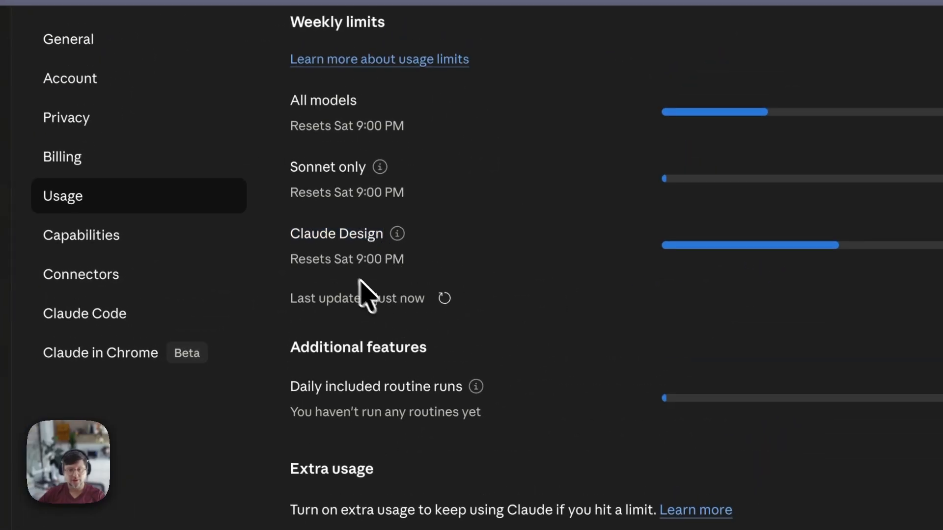
left_click_drag(289, 232, 388, 247)
left_click(388, 253)
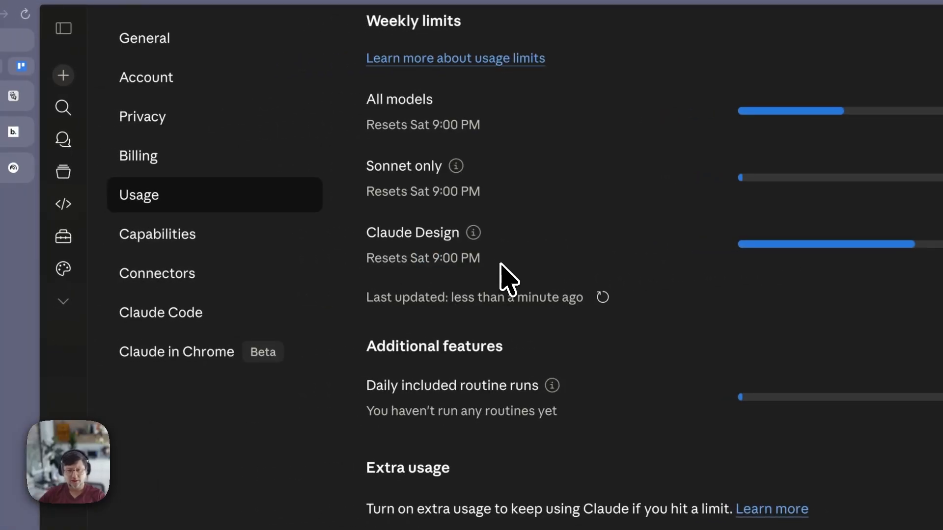
left_click_drag(496, 263, 413, 256)
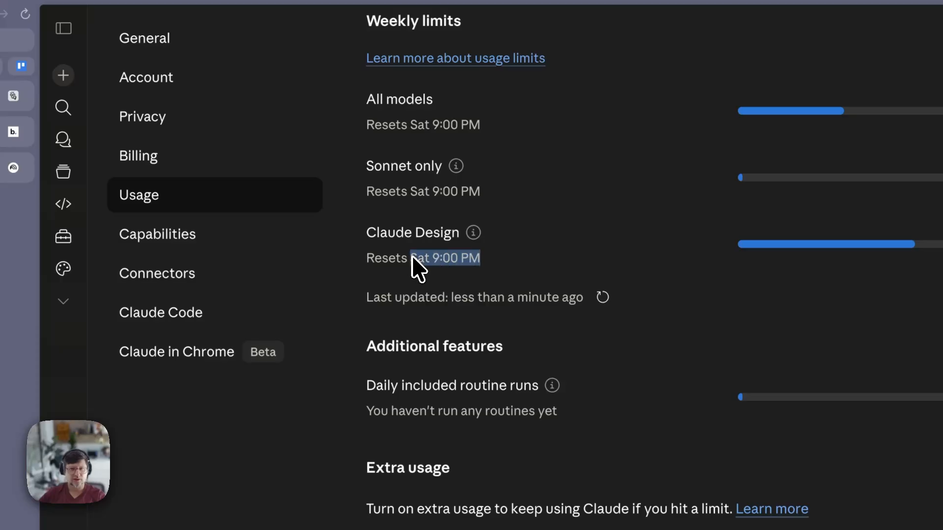
left_click(415, 258)
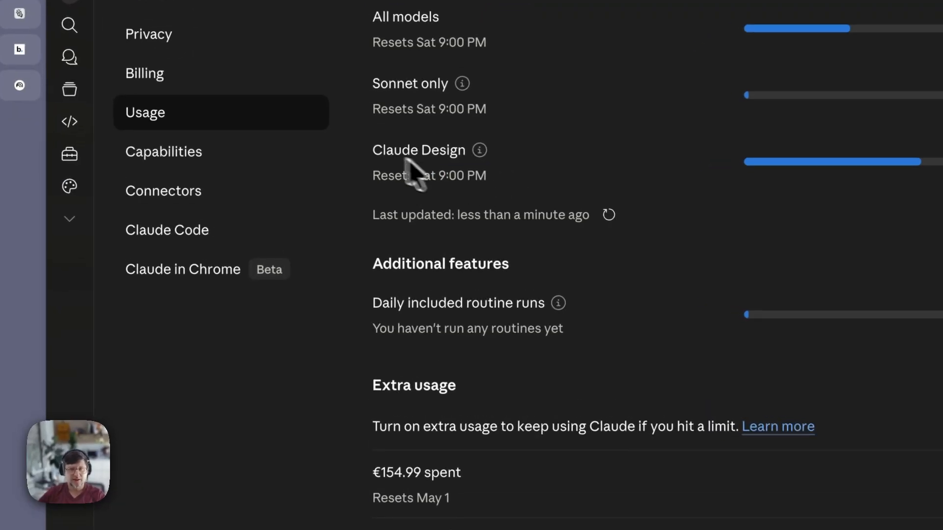
- Highlight the Claude Design limit, the Extra usage heading and the €154.99 extra usage spent
left_click_drag(373, 147, 534, 190)
left_click(529, 186)
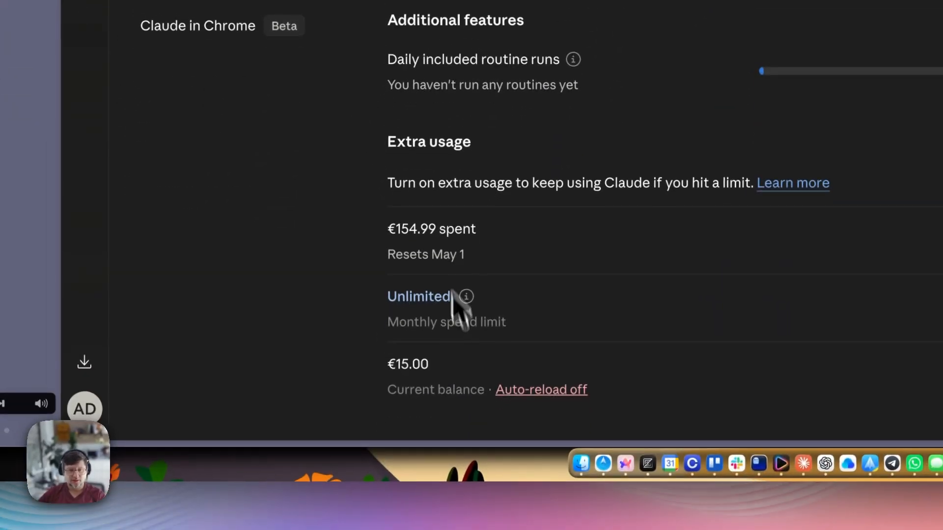
left_click_drag(378, 271, 470, 271)
left_click(455, 277)
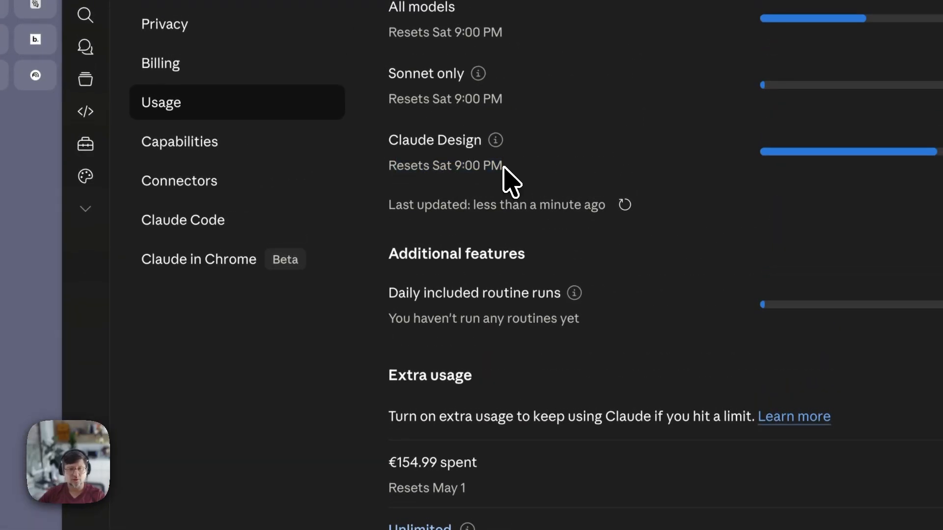
left_click_drag(503, 167, 415, 143)
left_click(416, 145)
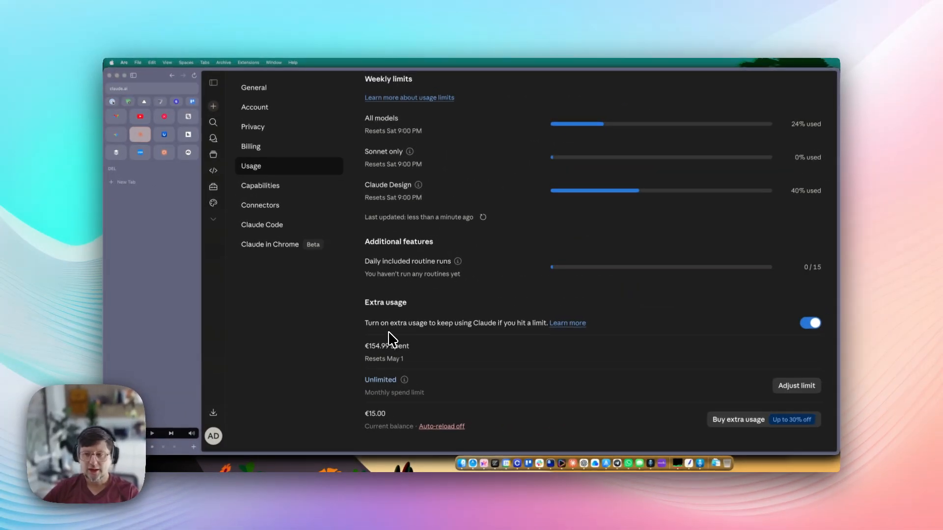
left_click_drag(366, 345, 391, 349)
left_click(411, 357)
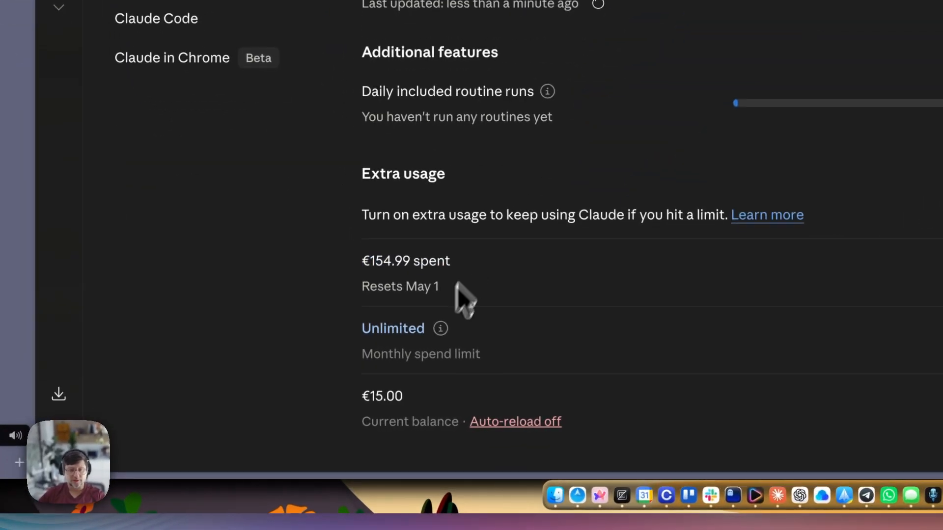
scroll(472, 206, "up", 5)
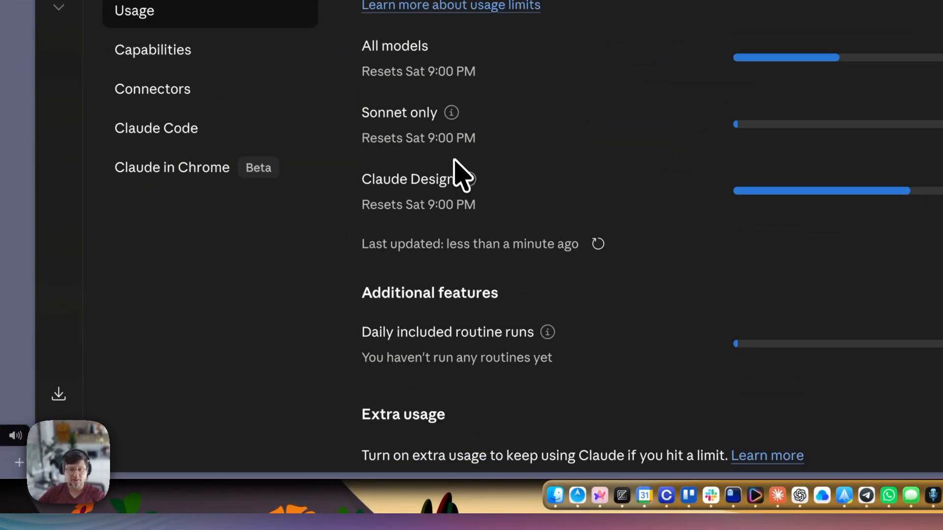
scroll(462, 170, "down", 2)
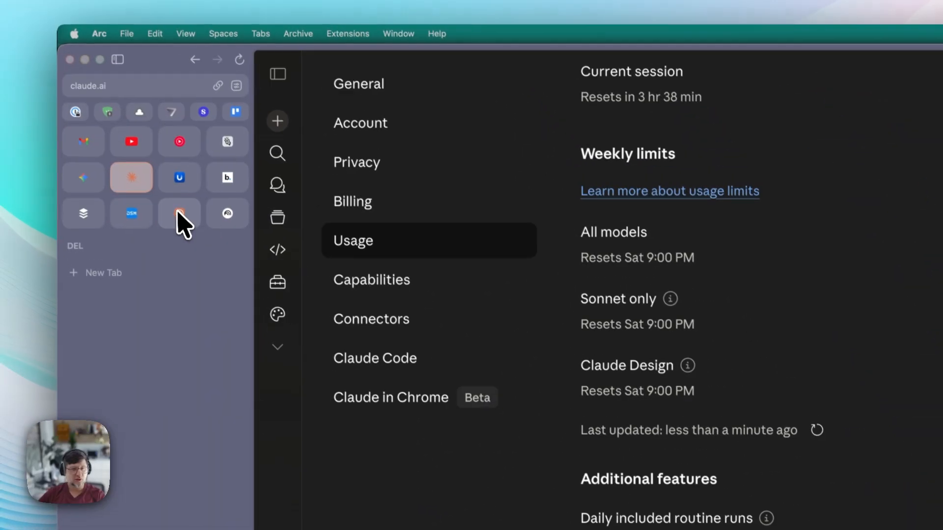
- Switch to Claude Design, glance at the Design systems list, and return to the Designs grid
left_click(179, 217)
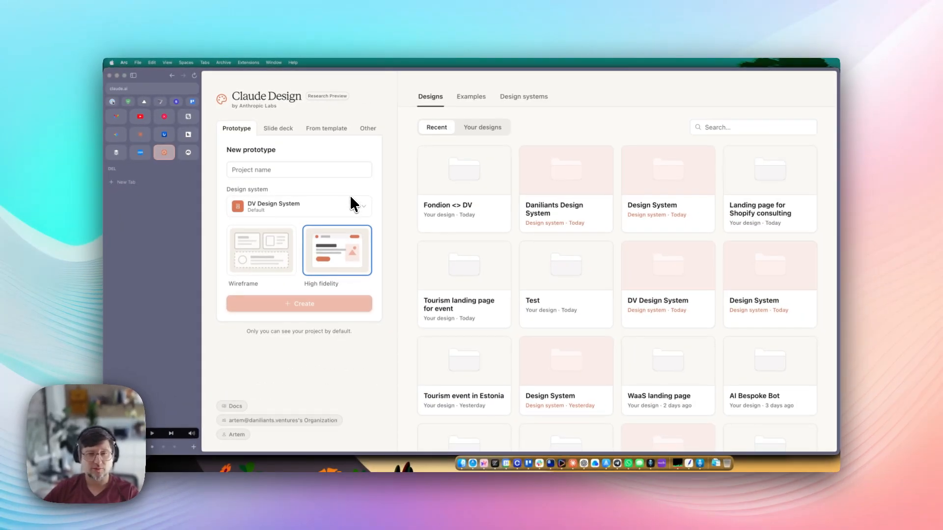
left_click(524, 96)
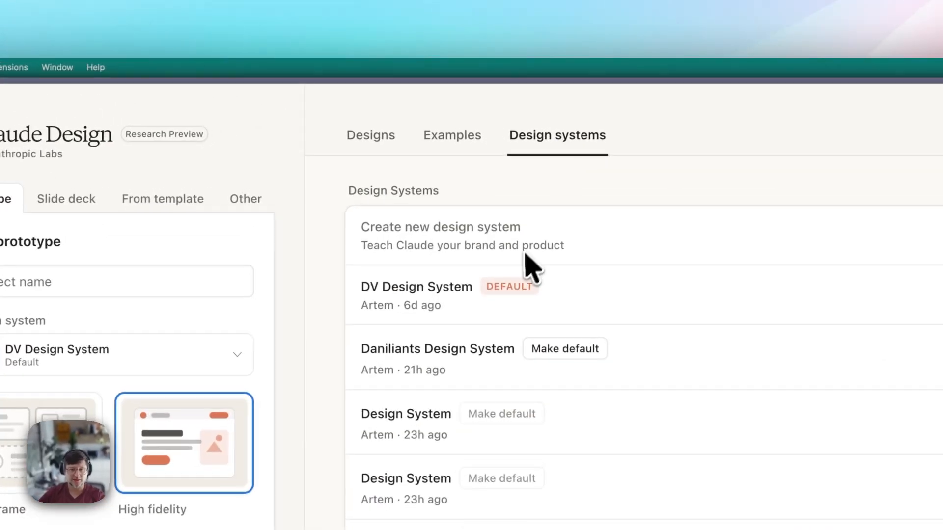
left_click(381, 133)
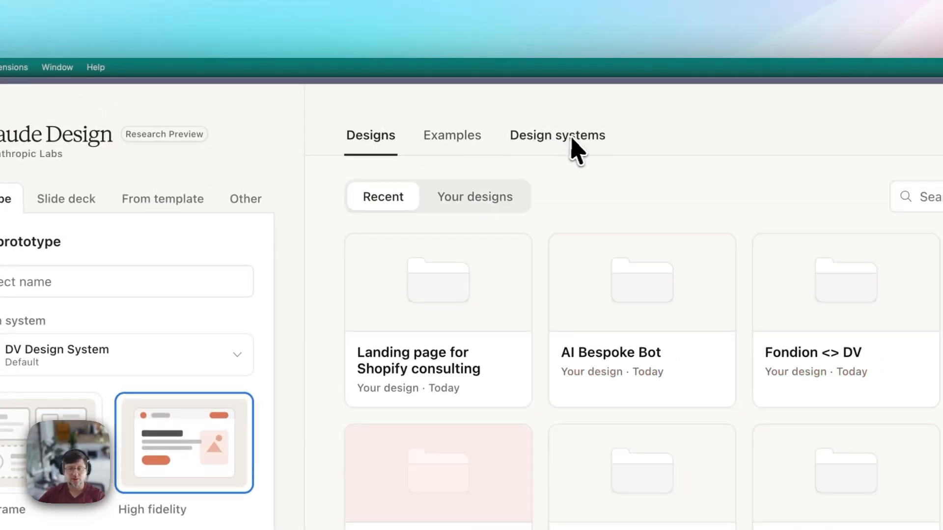
left_click(570, 139)
left_click(379, 137)
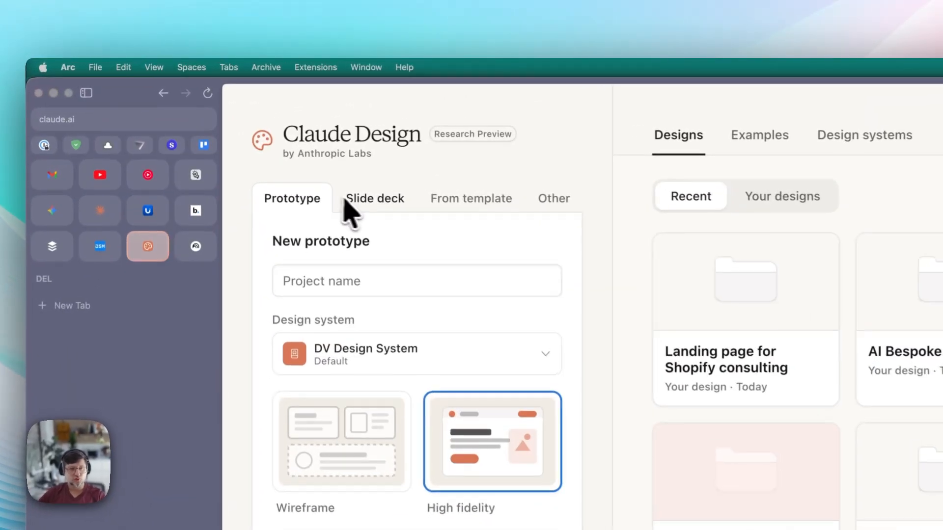
left_click(349, 201)
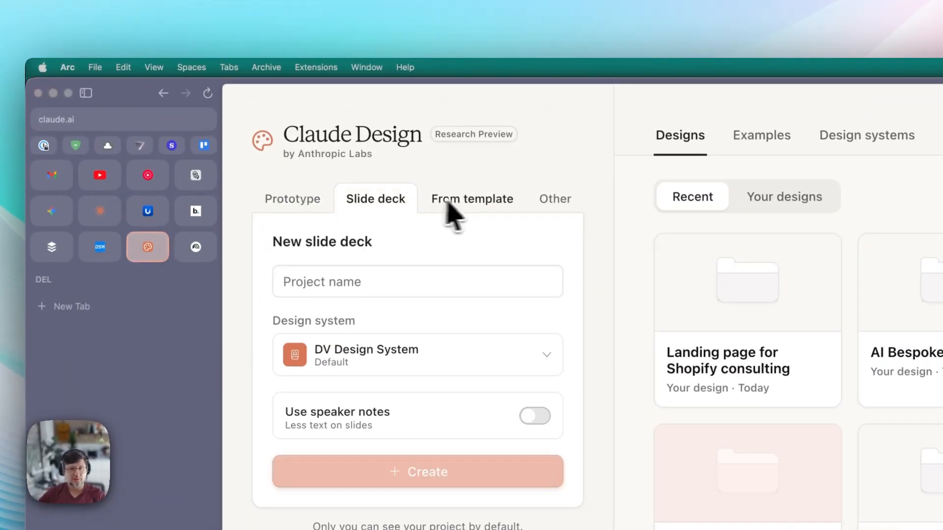
left_click(466, 201)
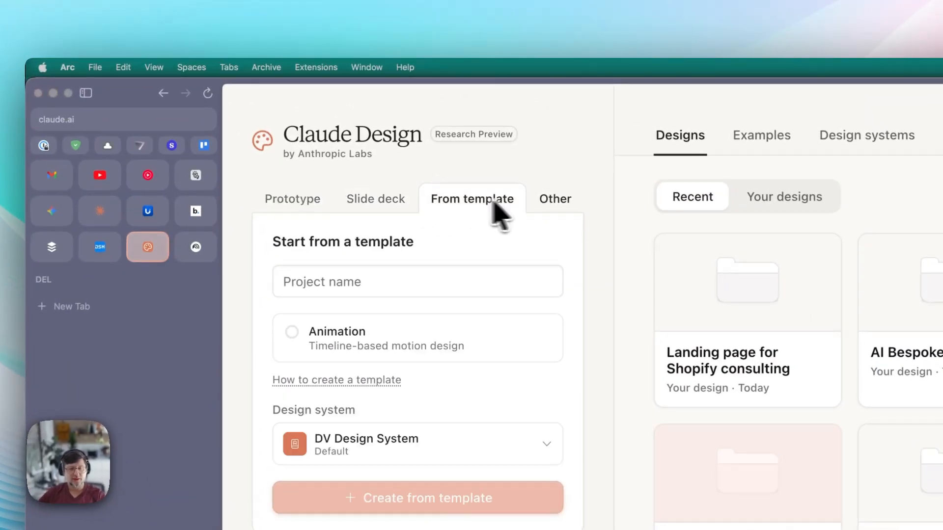
left_click(567, 203)
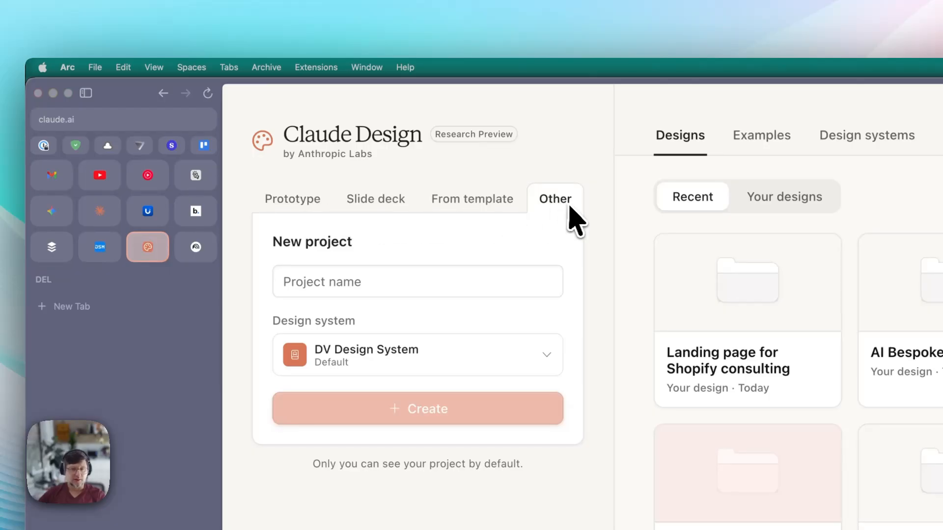
left_click(306, 211)
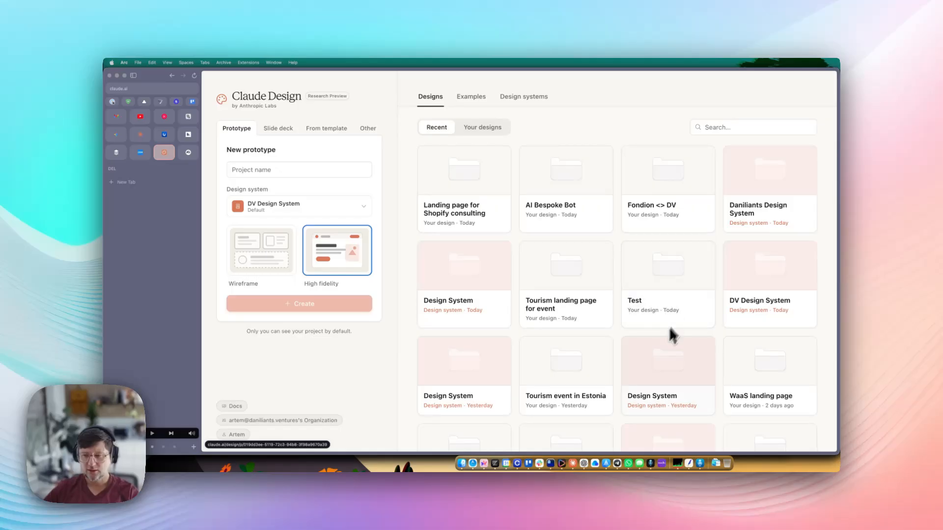
scroll(673, 335, "down", 3)
scroll(570, 332, "up", 3)
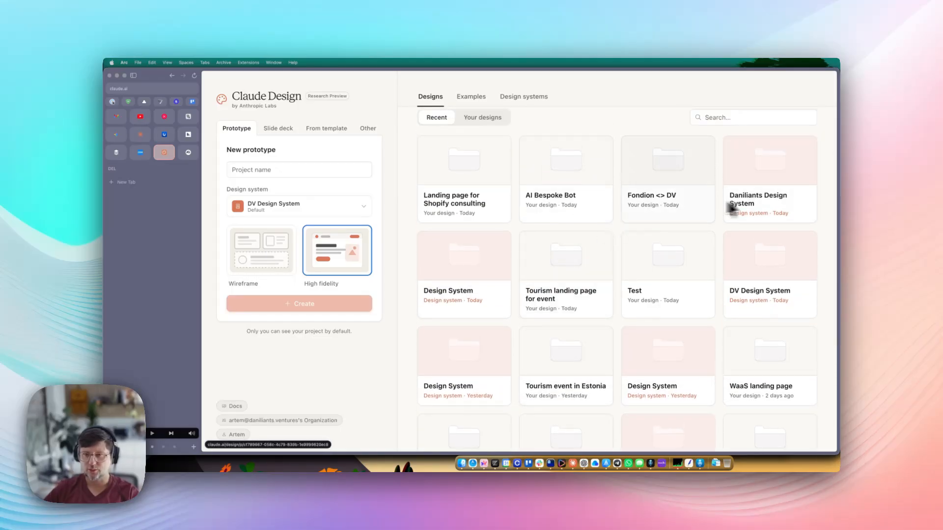
- Open AI Bespoke Bot, check its Design Files, then page the deck to slide 4 and back to the title
left_click(562, 189)
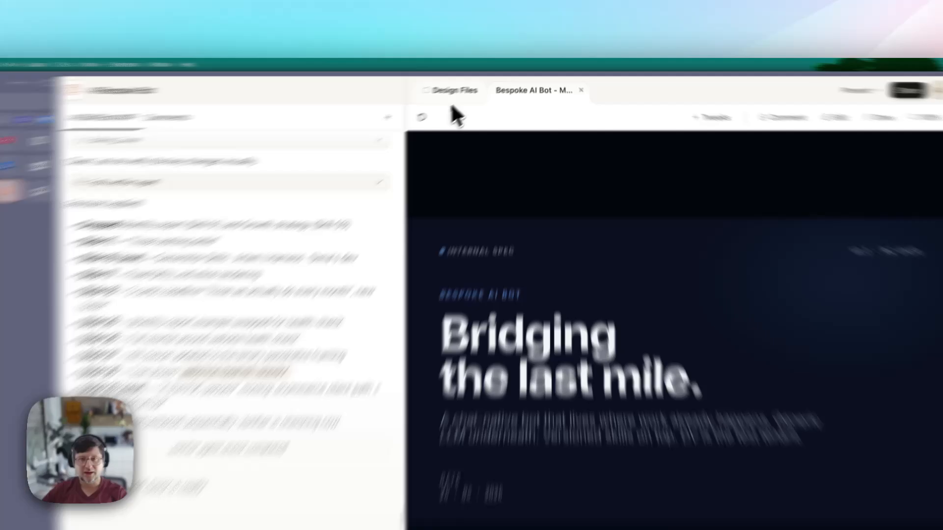
left_click(484, 81)
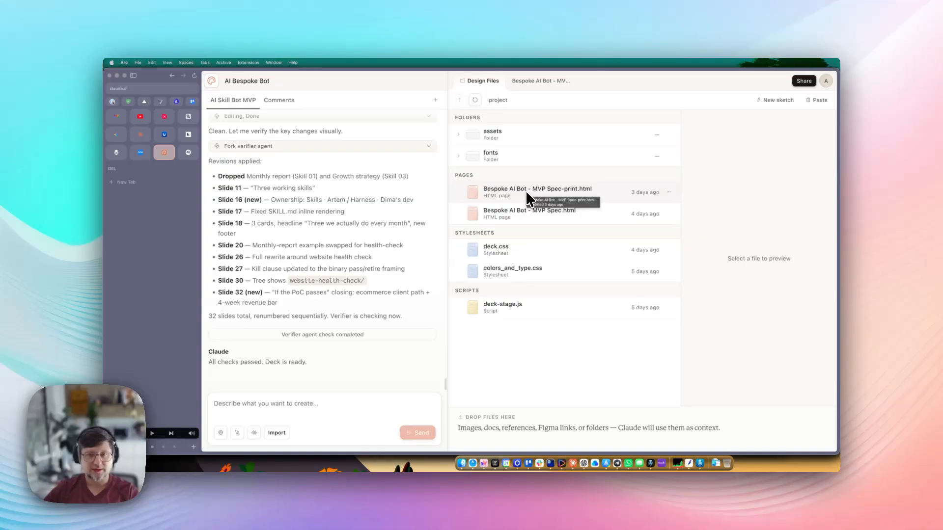
left_click(540, 80)
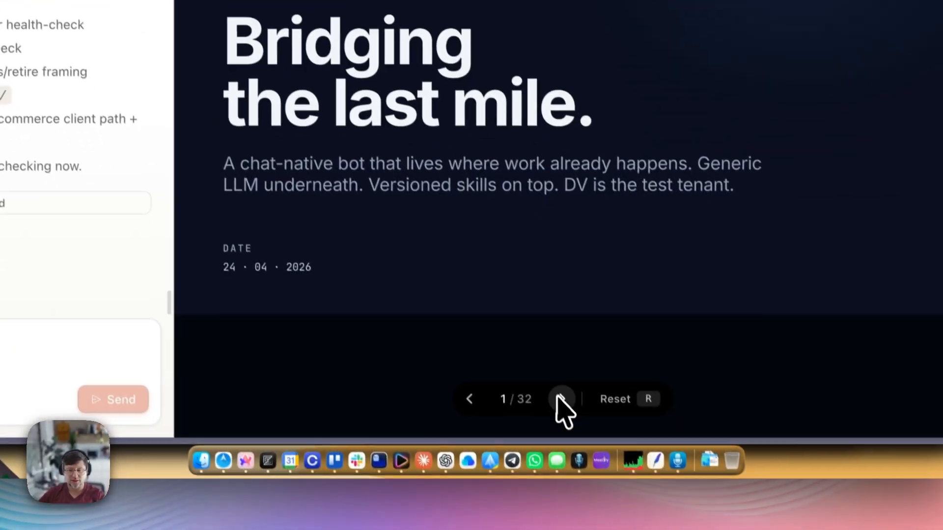
left_click(560, 394)
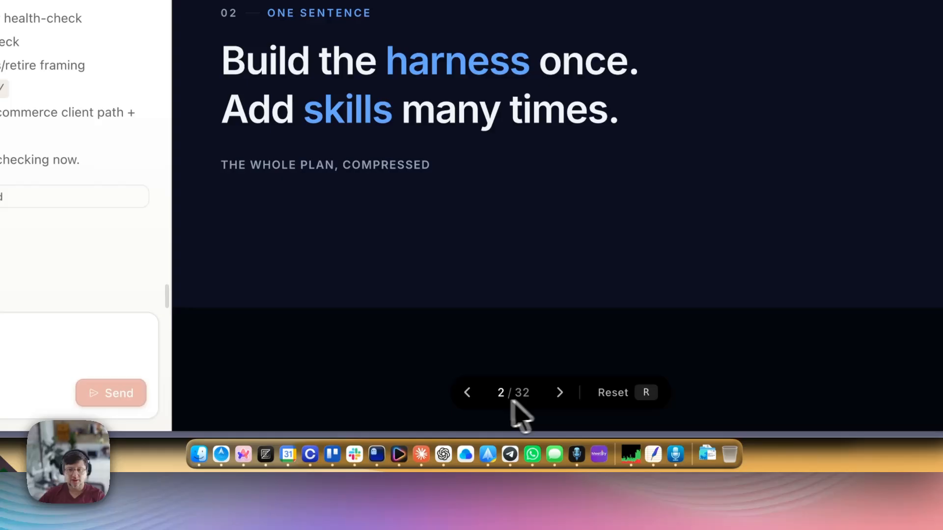
left_click(560, 393)
left_click(560, 393)
left_click(468, 393)
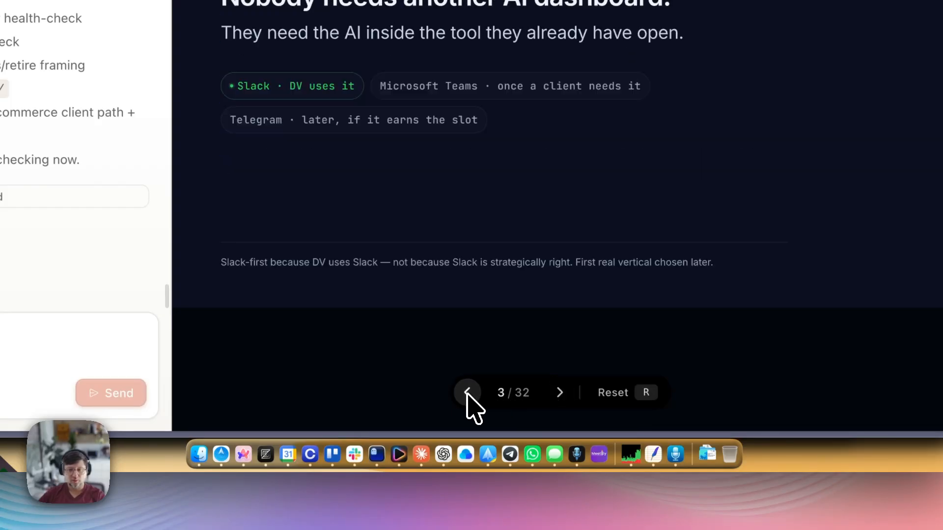
left_click(468, 393)
left_click(467, 394)
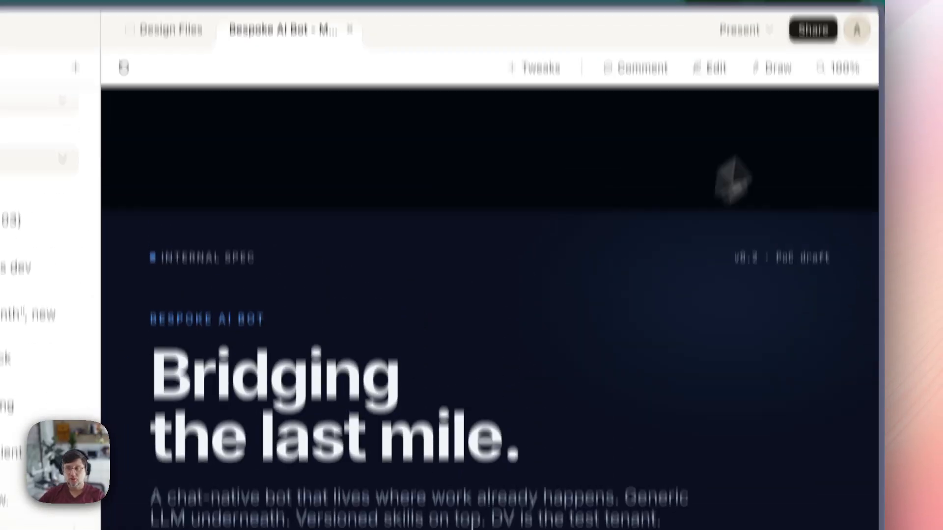
- Set the AI Bespoke Bot share access to Teammates can edit, then return to the home page
left_click(813, 30)
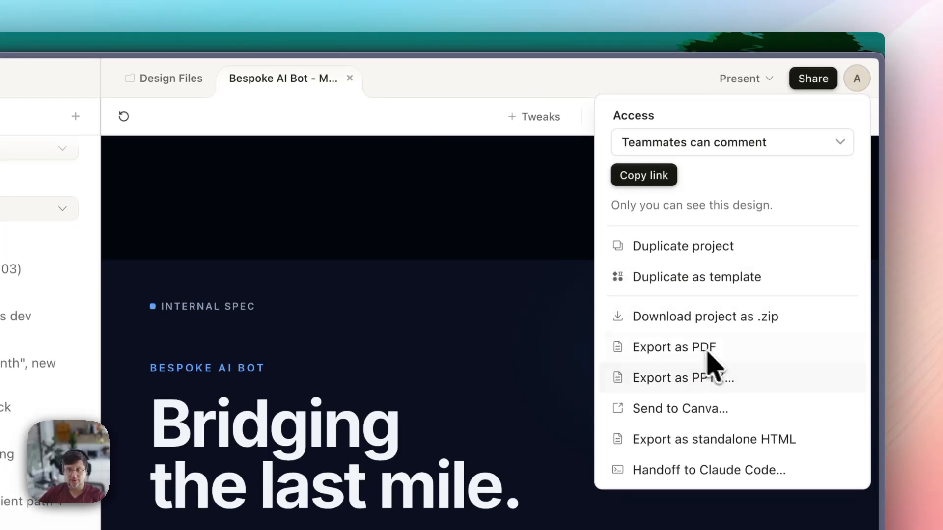
left_click(705, 158)
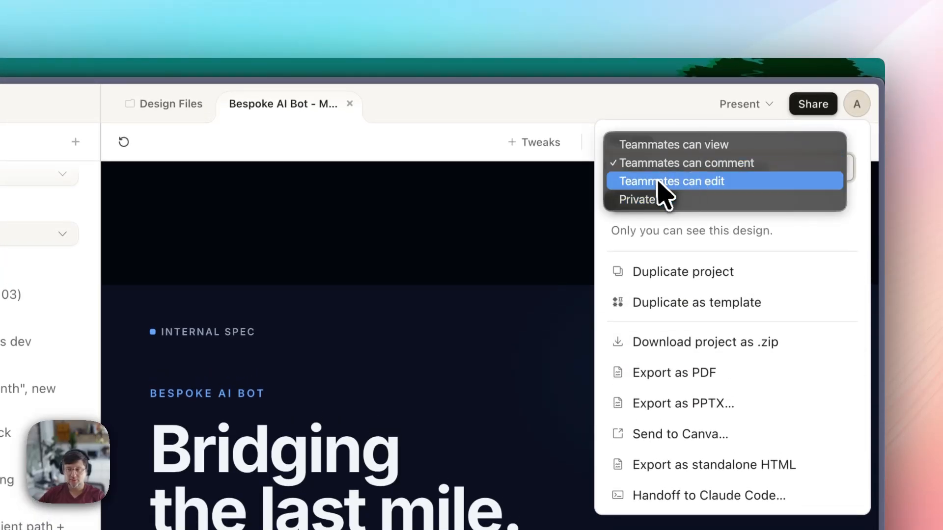
left_click(659, 173)
left_click(717, 170)
left_click(795, 238)
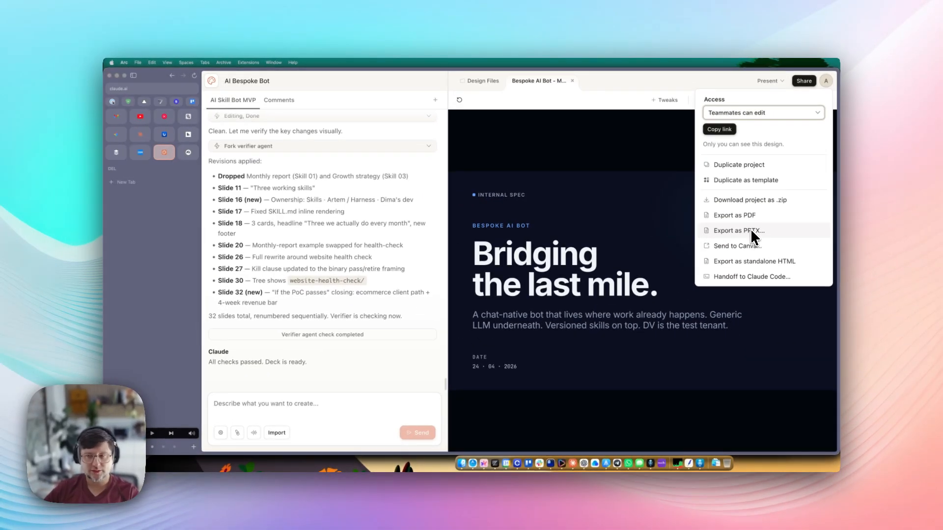
left_click(672, 204)
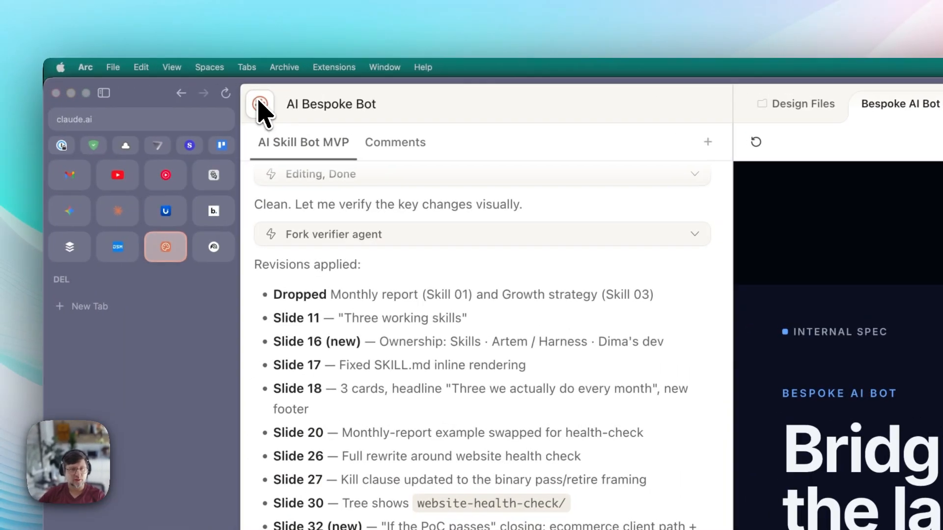
left_click(260, 104)
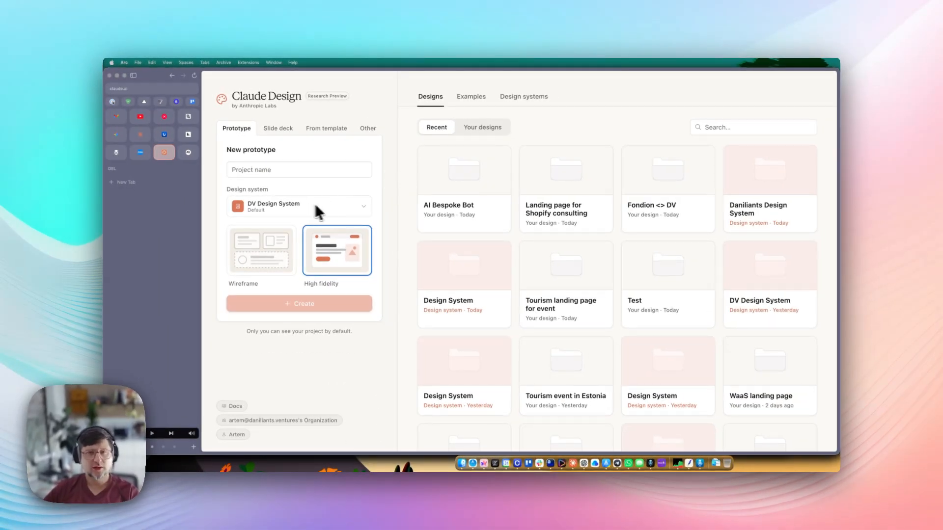
- Open the Daniliants Design System from the Design systems list and scroll its review draft page
left_click(503, 97)
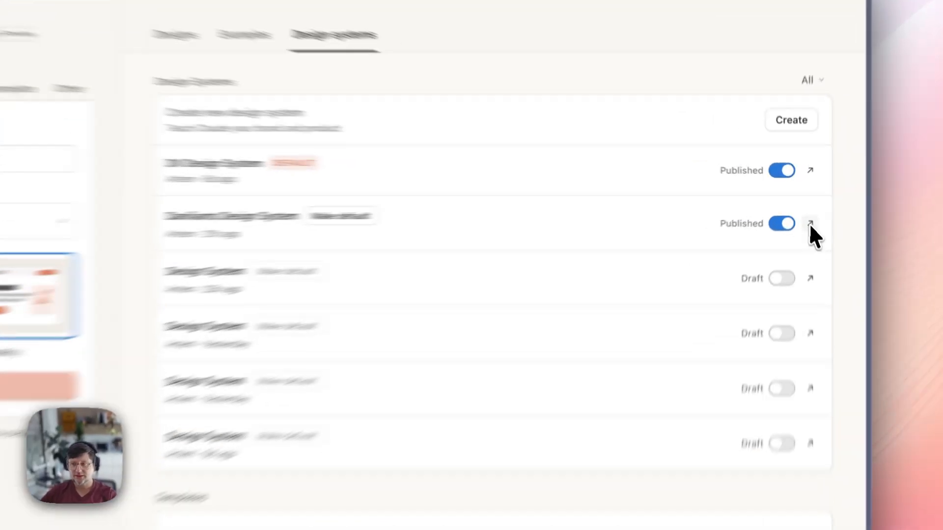
left_click(804, 207)
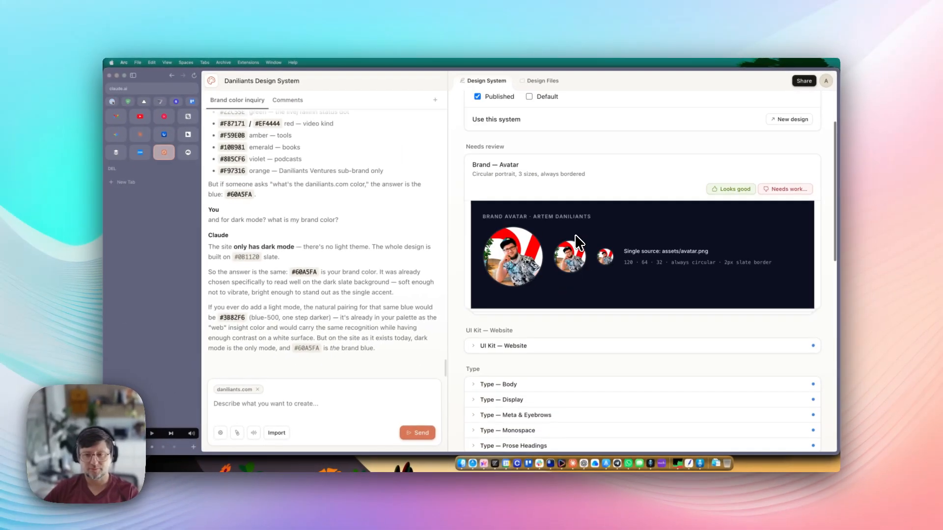
scroll(593, 295, "down", 5)
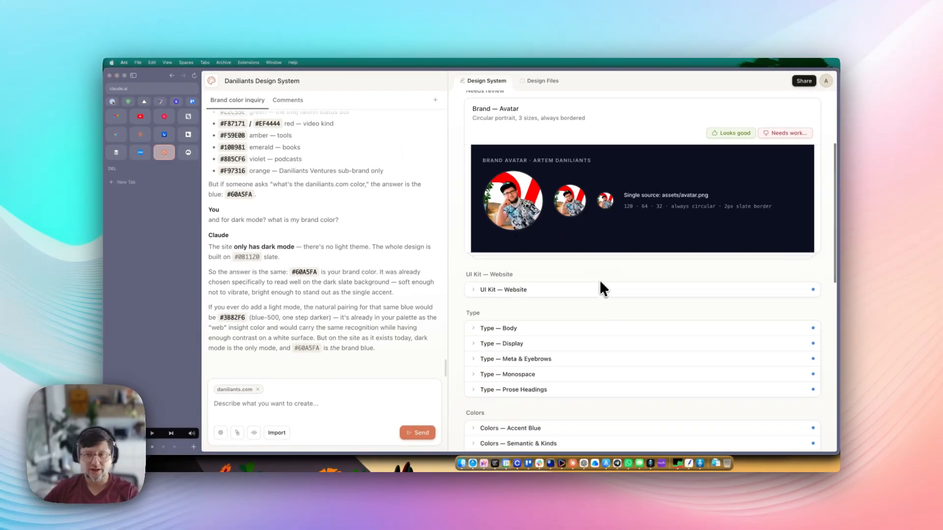
scroll(600, 282, "up", 1)
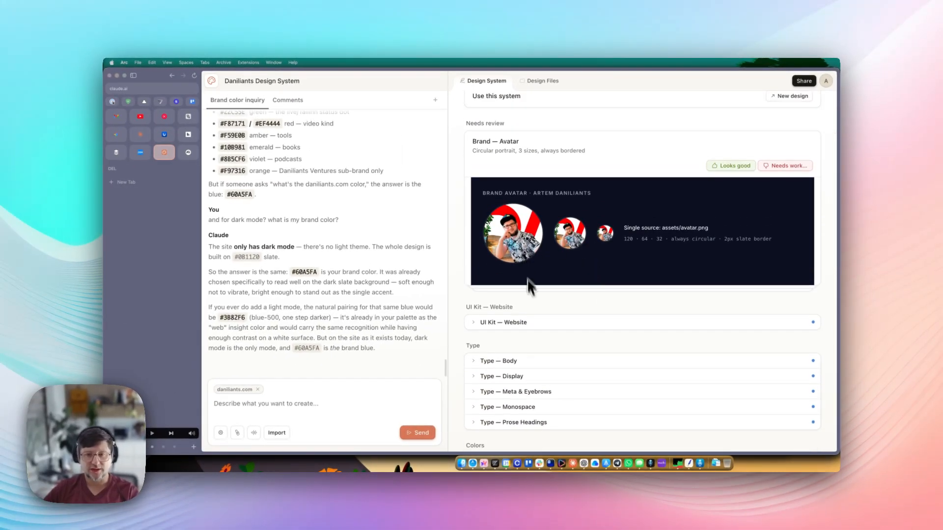
scroll(533, 301, "up", 3)
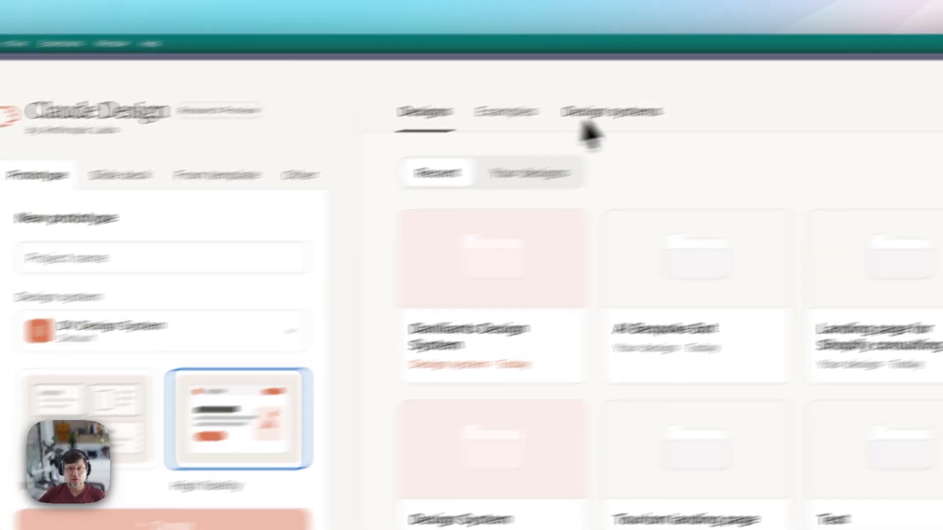
- Create a new design system from the Design systems tab and focus the Company name and blurb field
left_click(589, 118)
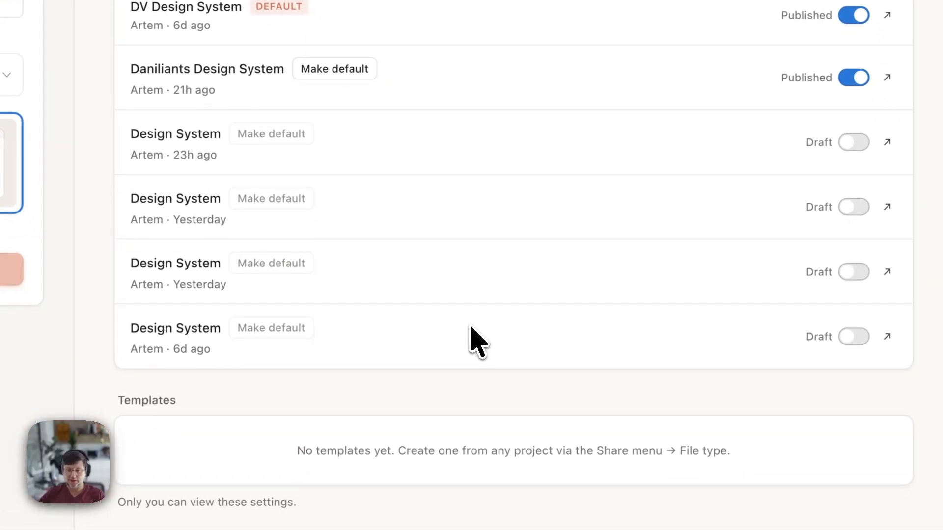
left_click(801, 133)
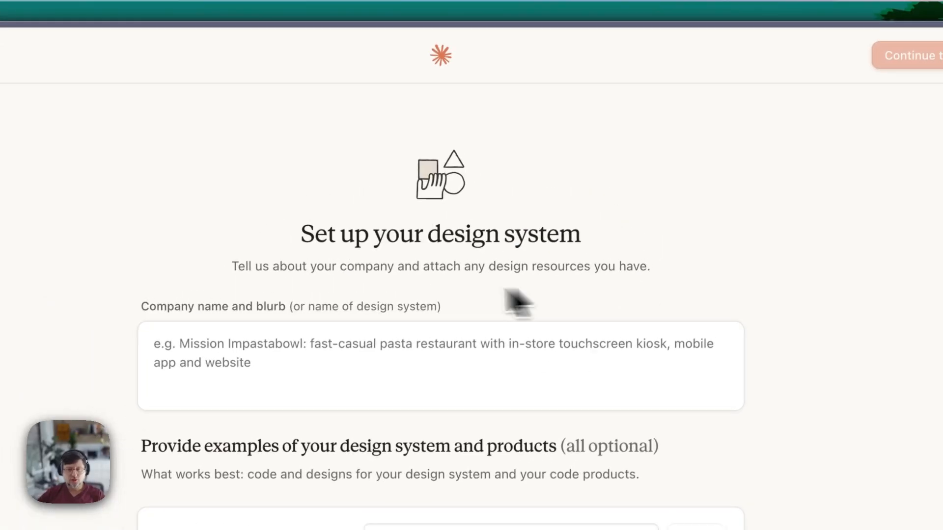
left_click(659, 227)
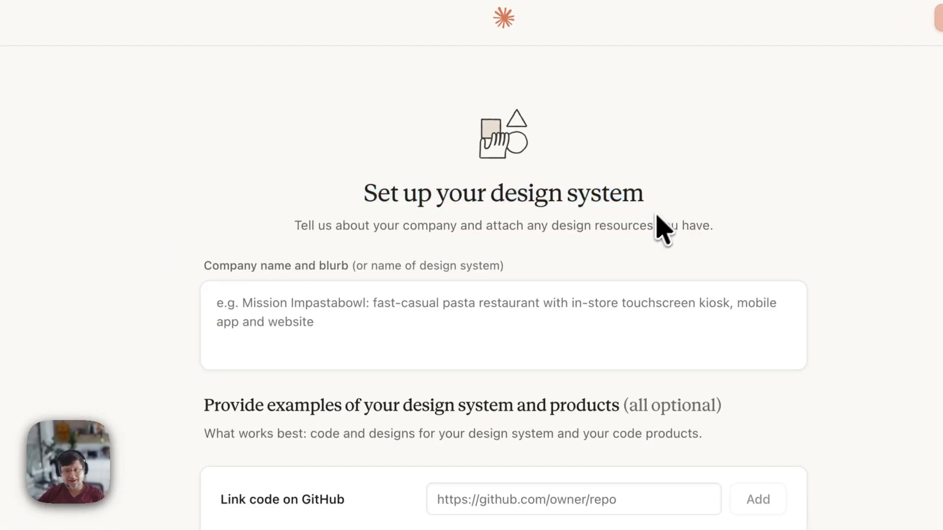
scroll(496, 344, "down", 5)
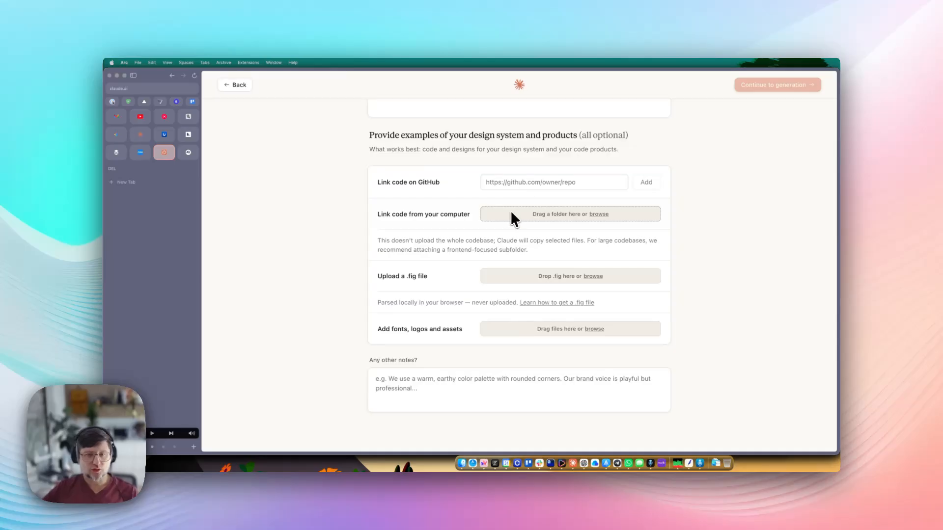
scroll(486, 221, "up", 3)
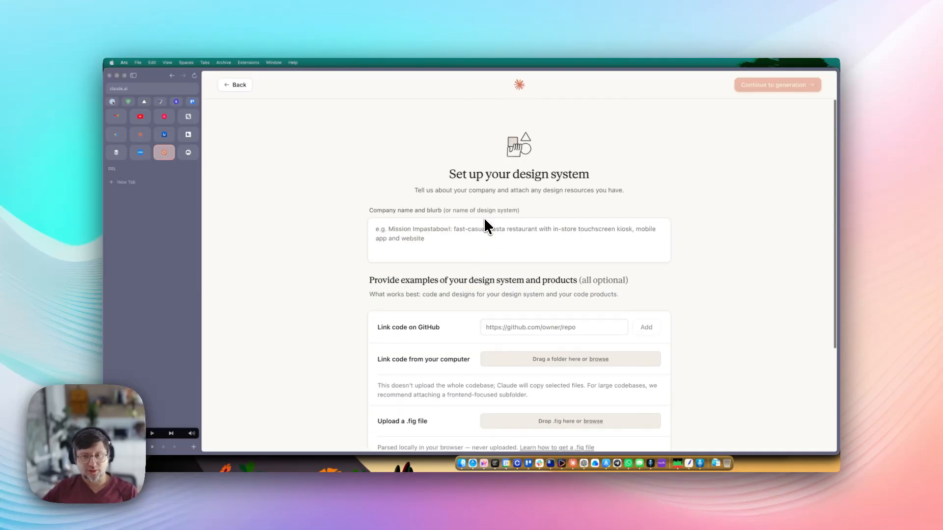
left_click(405, 226)
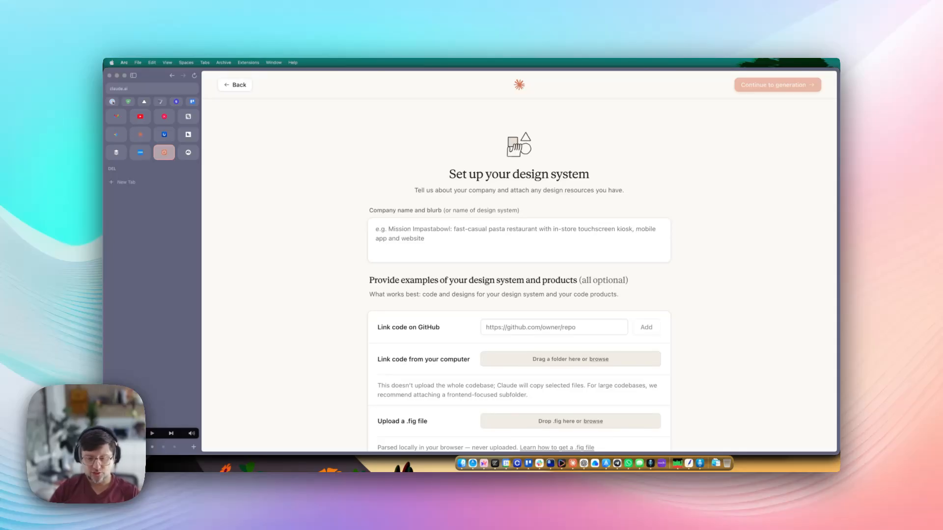
- Enter GigaVolt as the company name and move to the GitHub repository link field
type("GigaVolt")
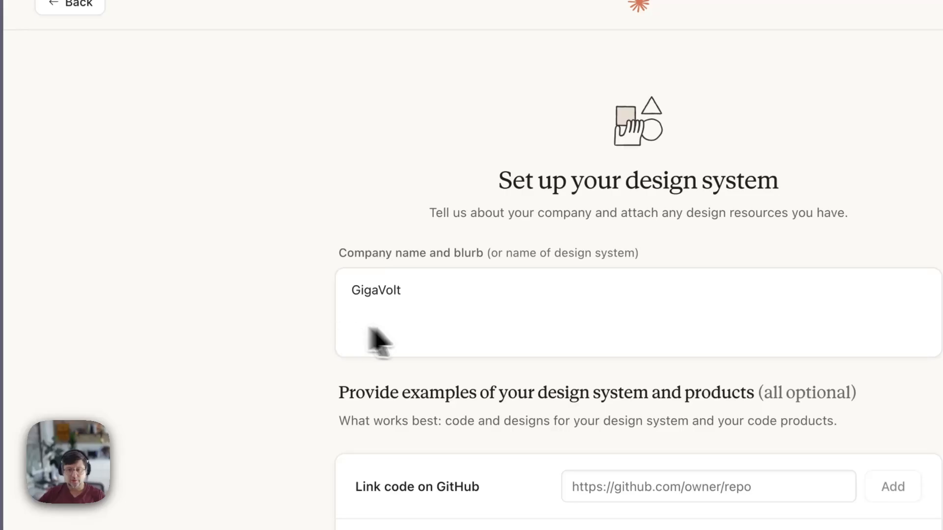
scroll(388, 253, "down", 5)
scroll(442, 348, "up", 5)
double_click(375, 187)
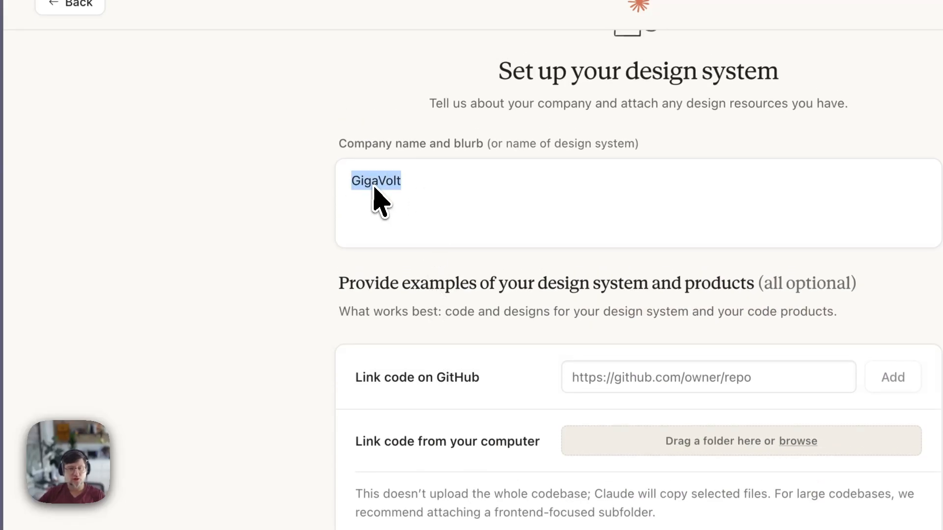
left_click(373, 187)
left_click(437, 186)
scroll(541, 327, "down", 2)
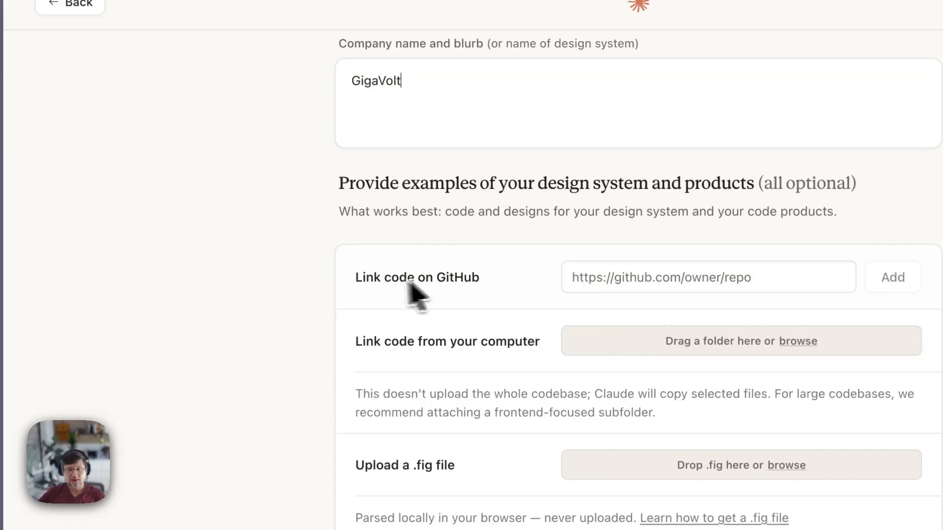
mouse_move(488, 281)
left_mouse_down()
mouse_move(340, 273)
mouse_move(494, 285)
left_mouse_up()
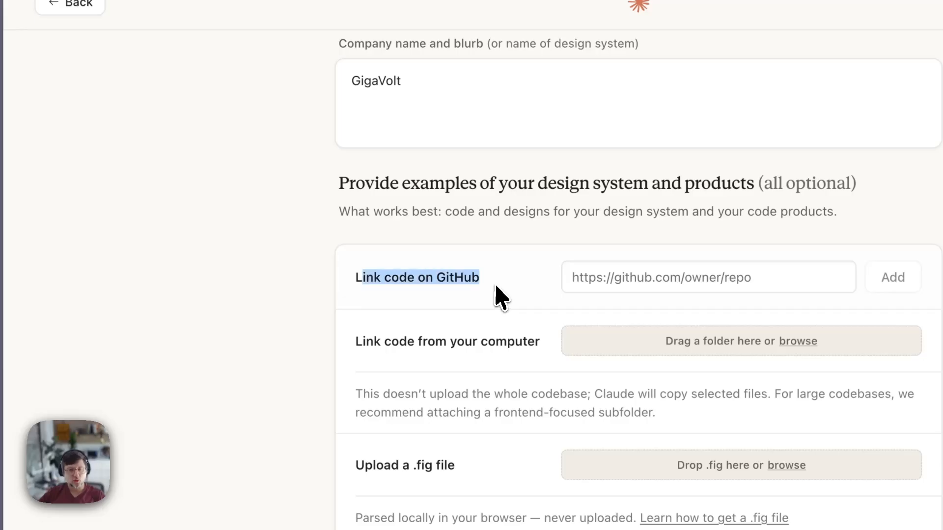
left_click(619, 282)
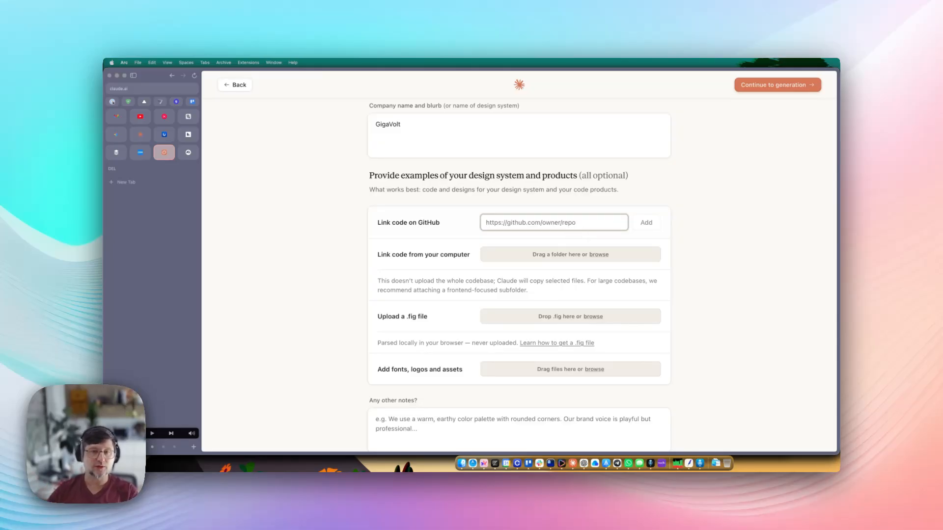
scroll(467, 271, "down", 1)
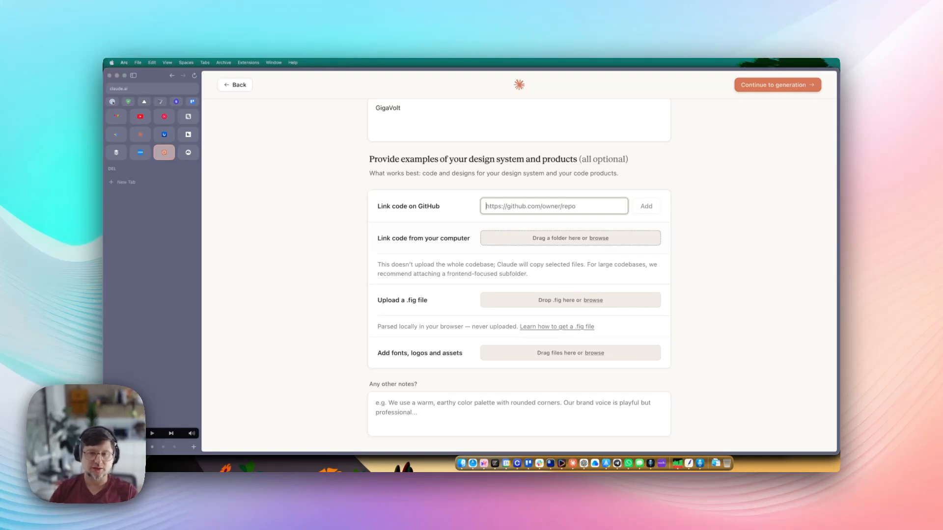
scroll(505, 273, "down", 1)
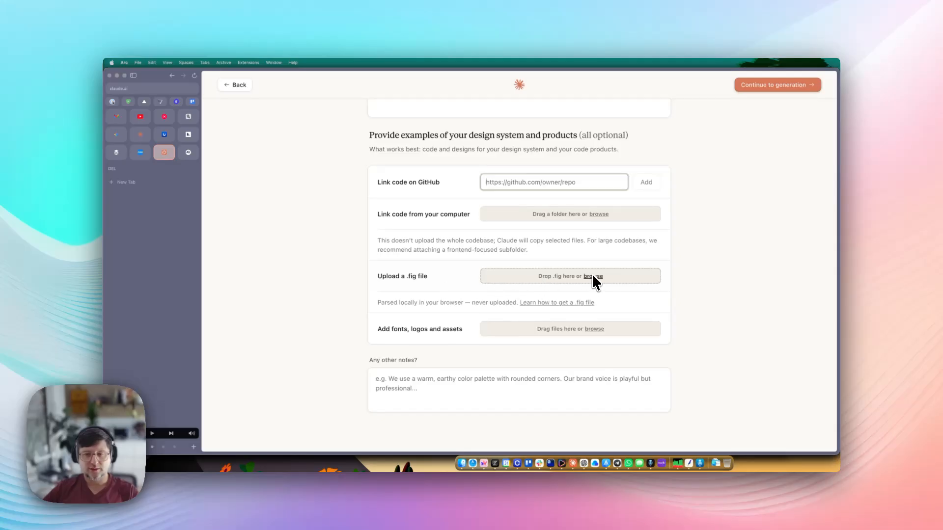
left_click_drag(428, 277, 374, 277)
left_click(375, 276)
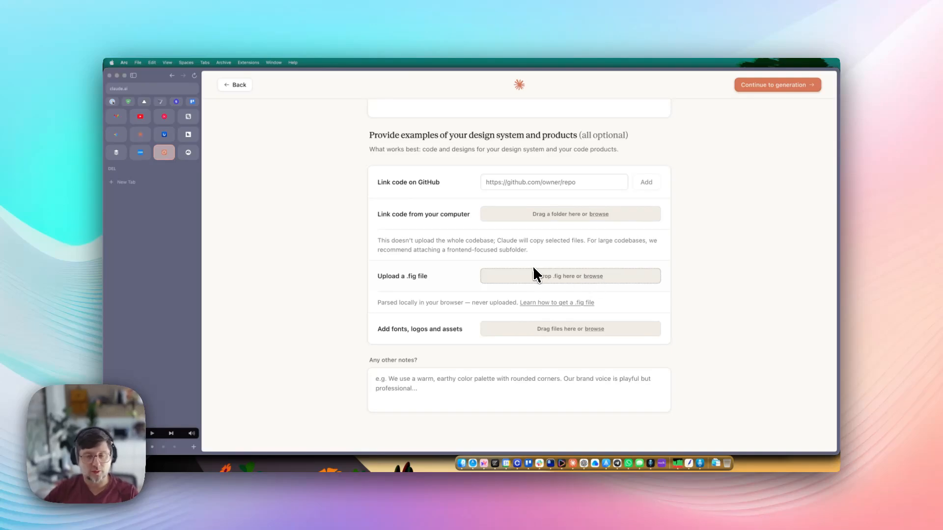
left_click_drag(380, 303, 449, 303)
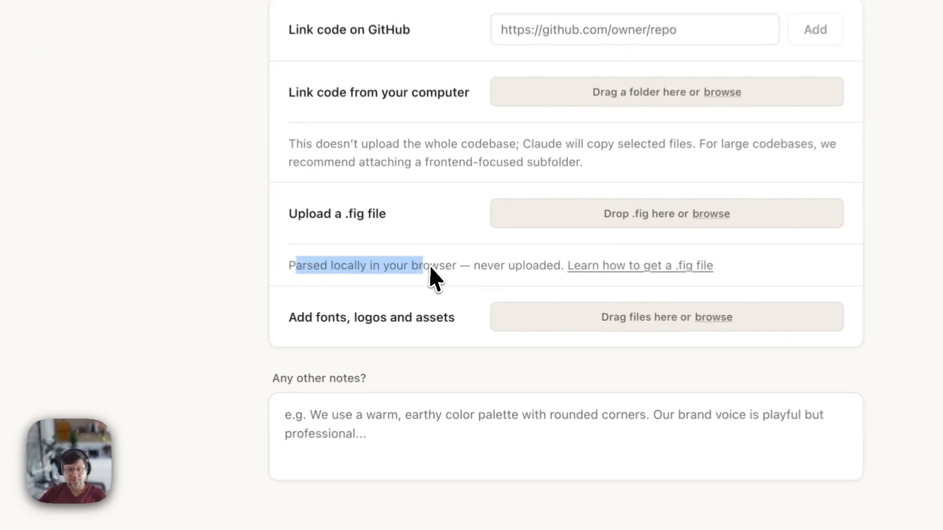
left_click(554, 270)
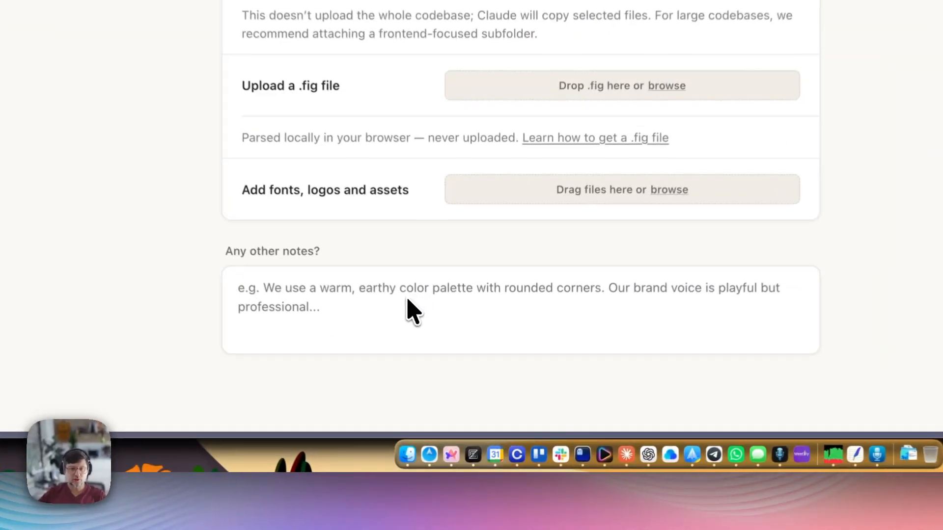
left_click(416, 302)
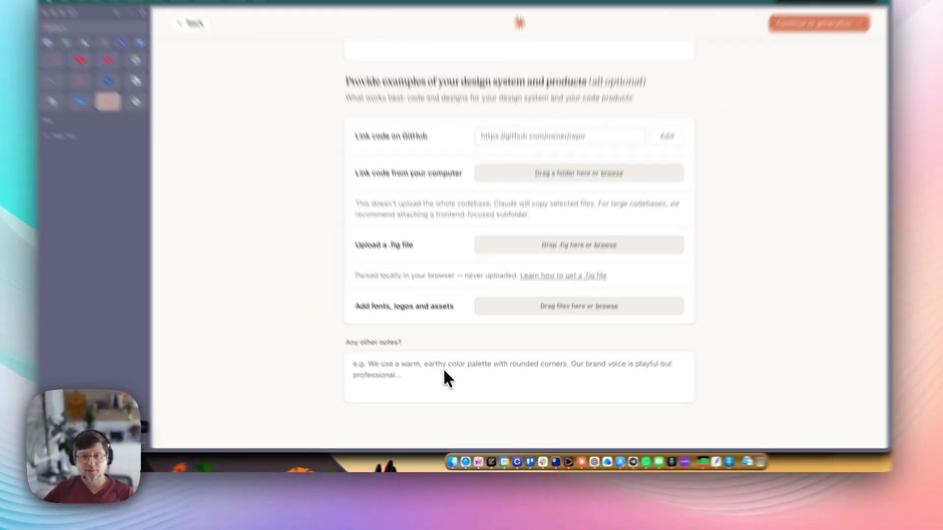
scroll(409, 303, "up", 10)
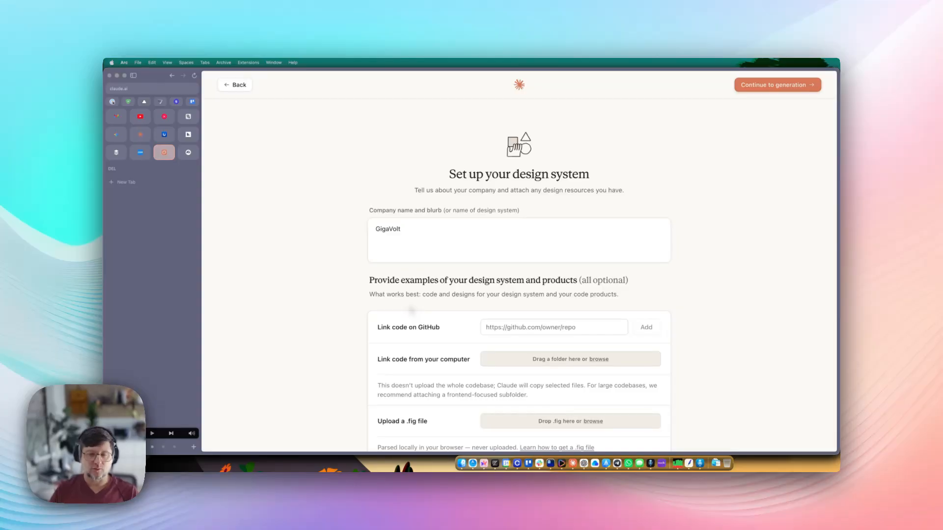
scroll(468, 304, "down", 5)
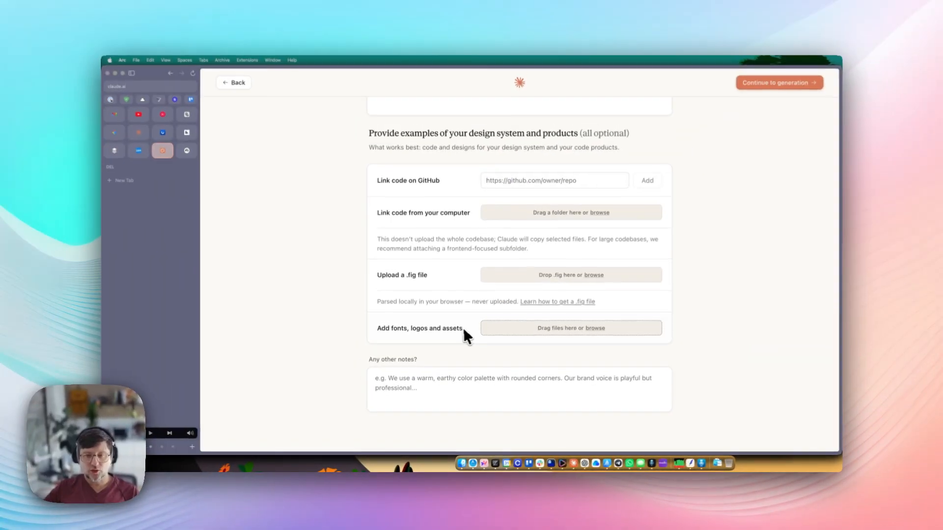
left_click(593, 330)
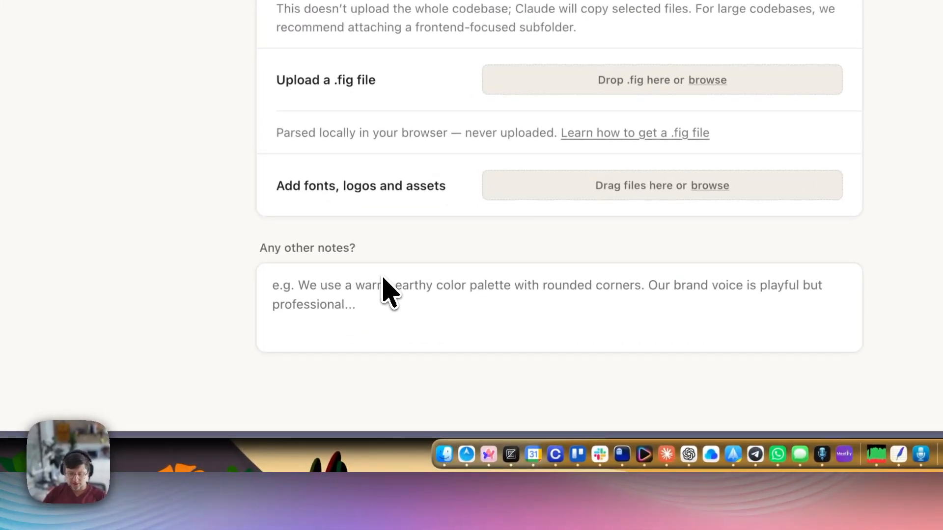
type("Our websitye")
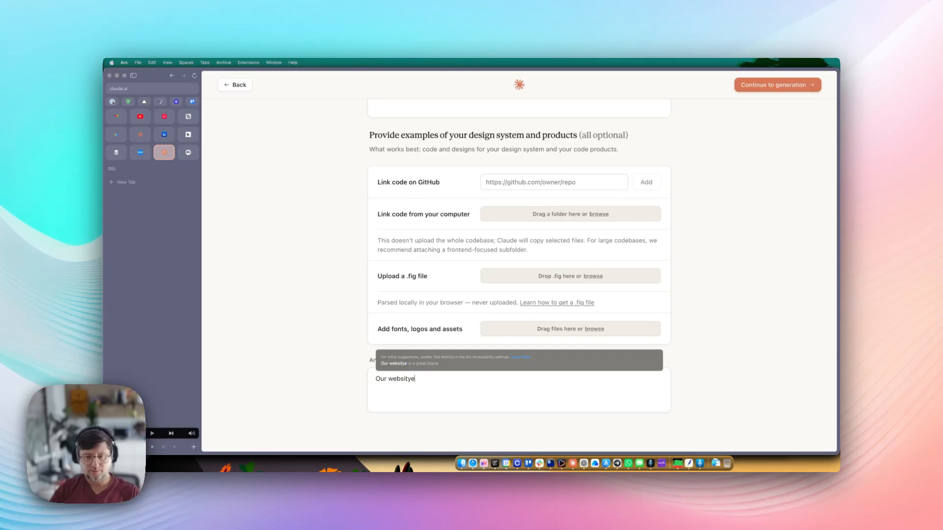
- Fix the draft's typos, then clear the unfinished draft from the 'Any other notes?' box
key("BackSpace")
type("te")
key("BackSpace")
key("BackSpace")
type("e is")
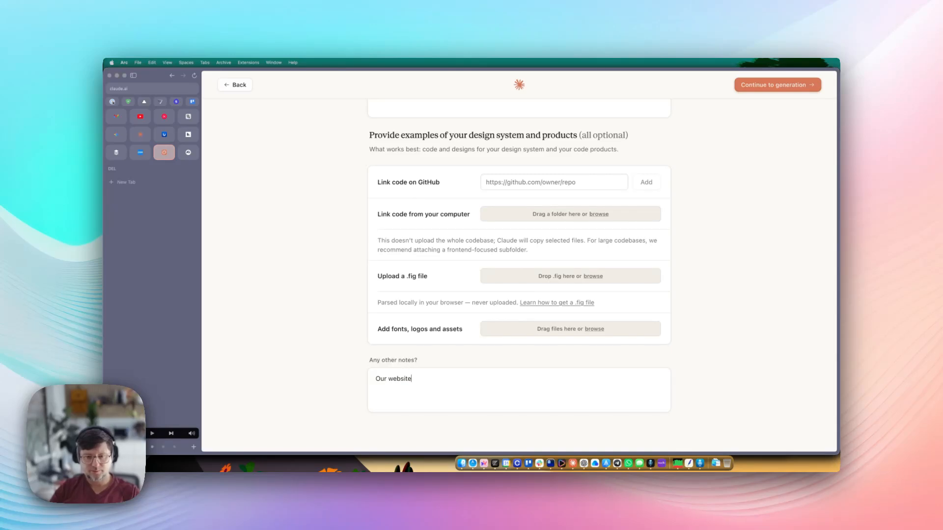
type(" XYZ.com")
key("BackSpace")
key("BackSpace")
key("BackSpace")
key("BackSpace")
key("BackSpace")
key("BackSpace")
key("BackSpace")
key("BackSpace")
key("BackSpace")
key("BackSpace")
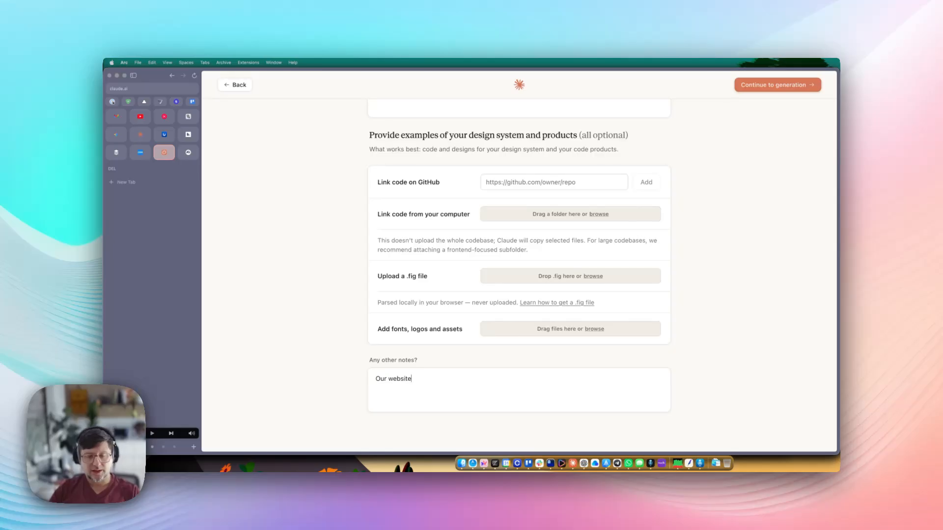
key("BackSpace")
key("BackSpace")
key("BackSpace")
key("BackSpace")
key("BackSpace")
key("BackSpace")
key("BackSpace")
key("BackSpace")
key("BackSpace")
key("BackSpace")
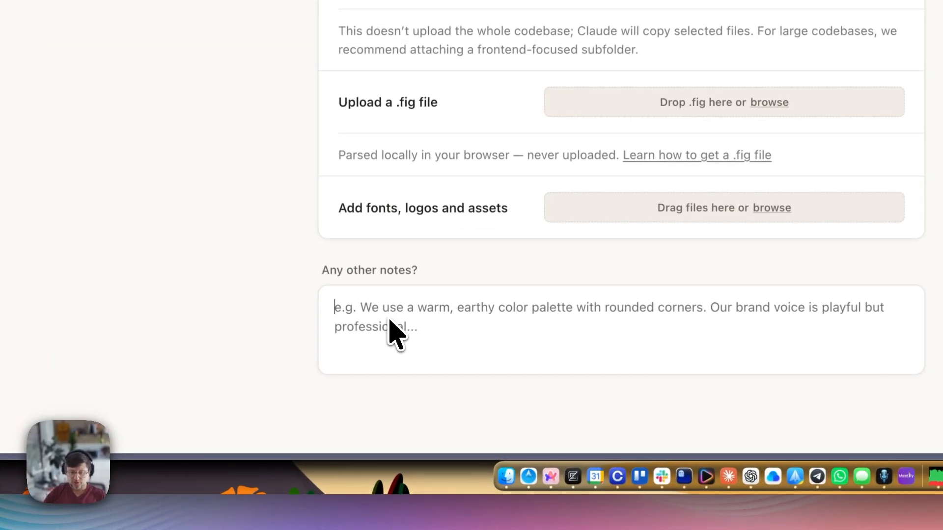
- Note no design system or website, a friendly yet professional tone, and B2B decision-maker audience
type("Our company ")
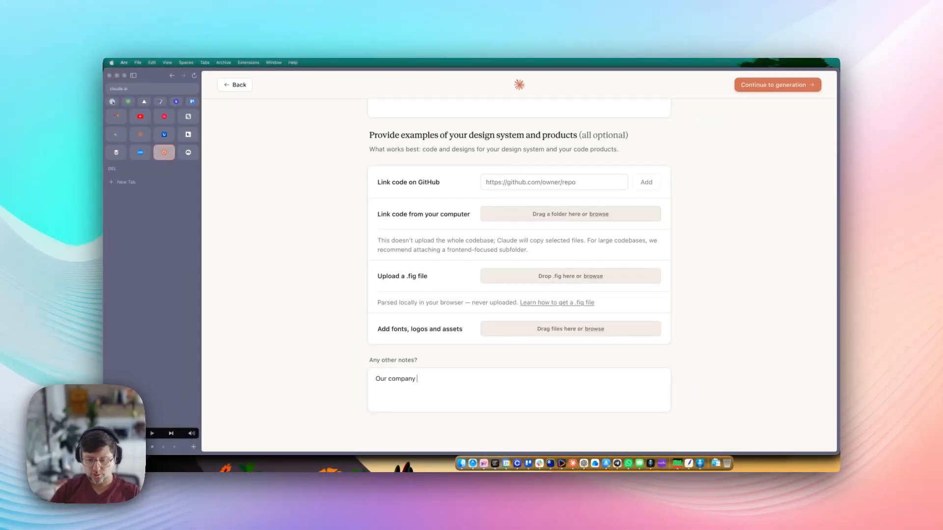
type("doesn't have a ")
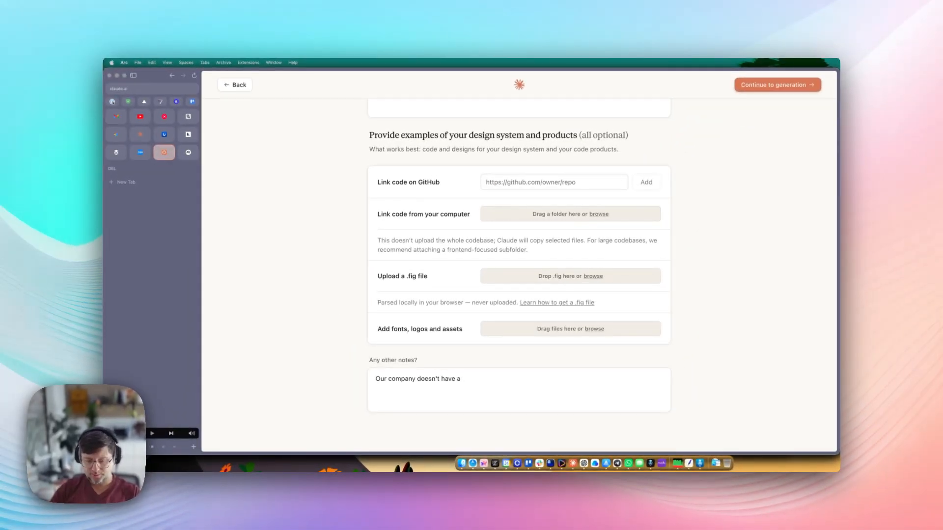
type("design syste")
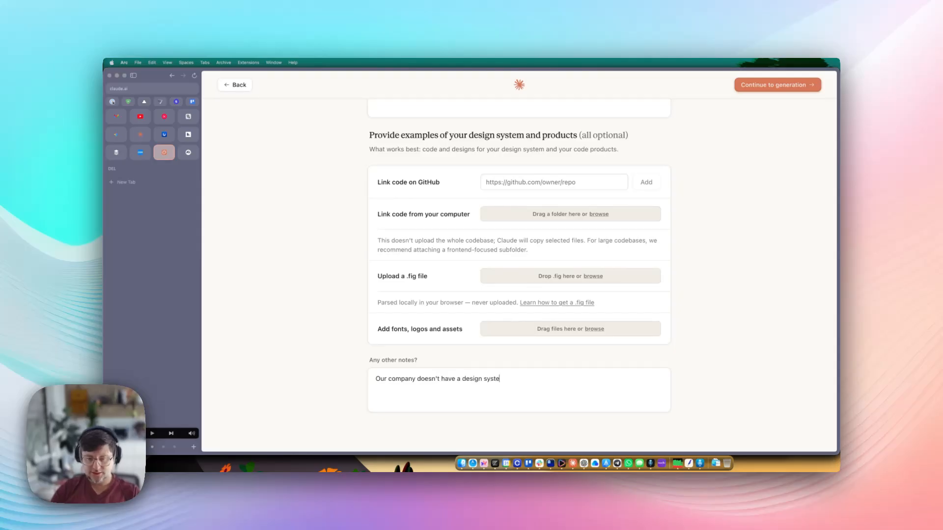
type("m nor a website")
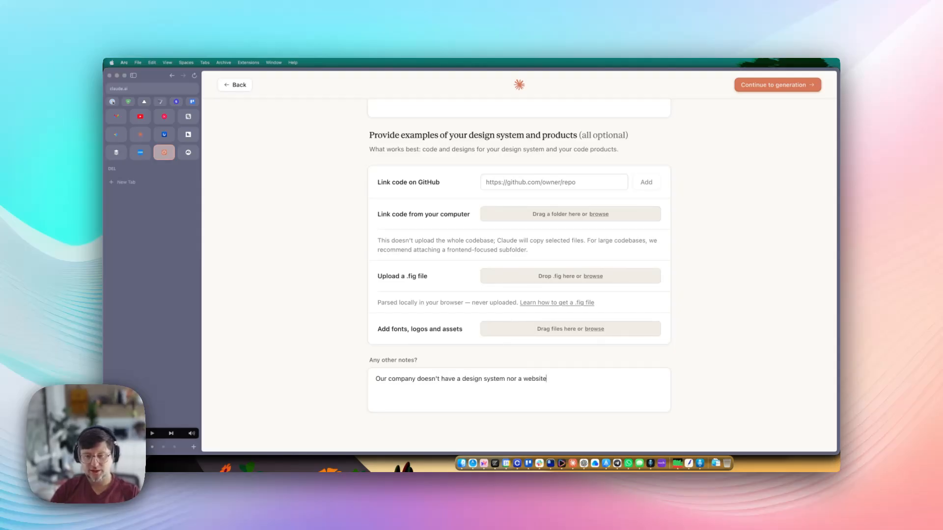
type(". We're start")
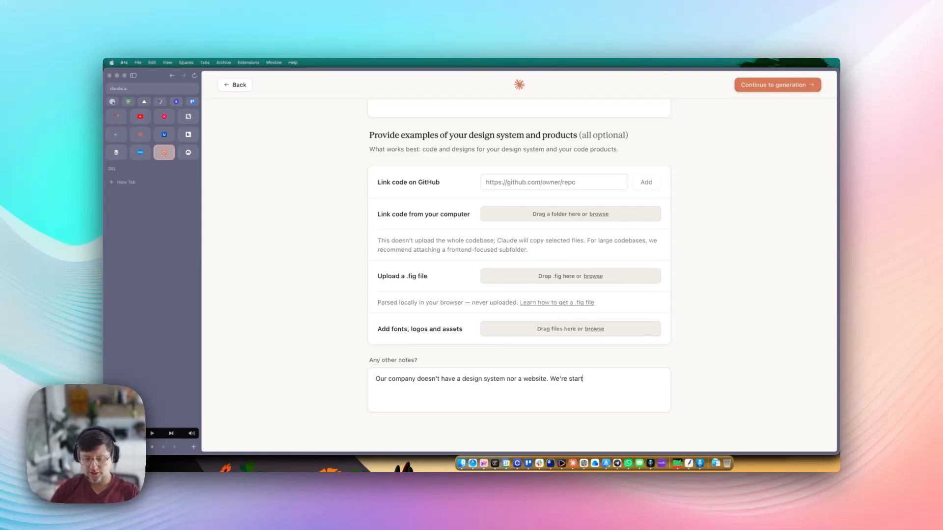
type("ing fresh her")
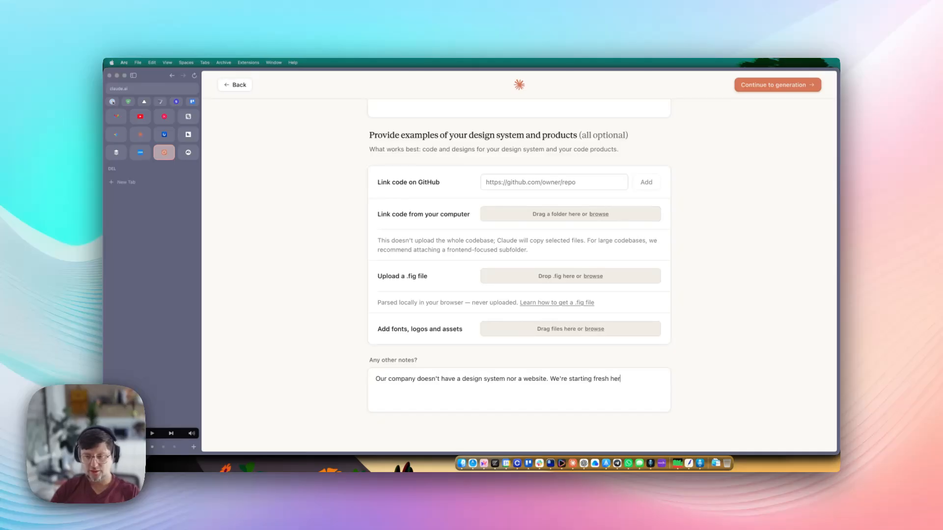
type("e. Our compa")
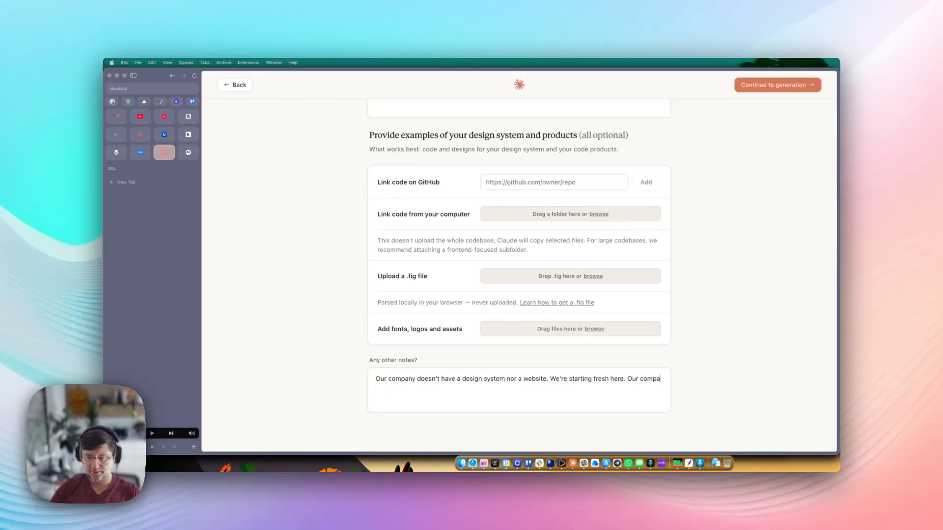
type("ny provides ")
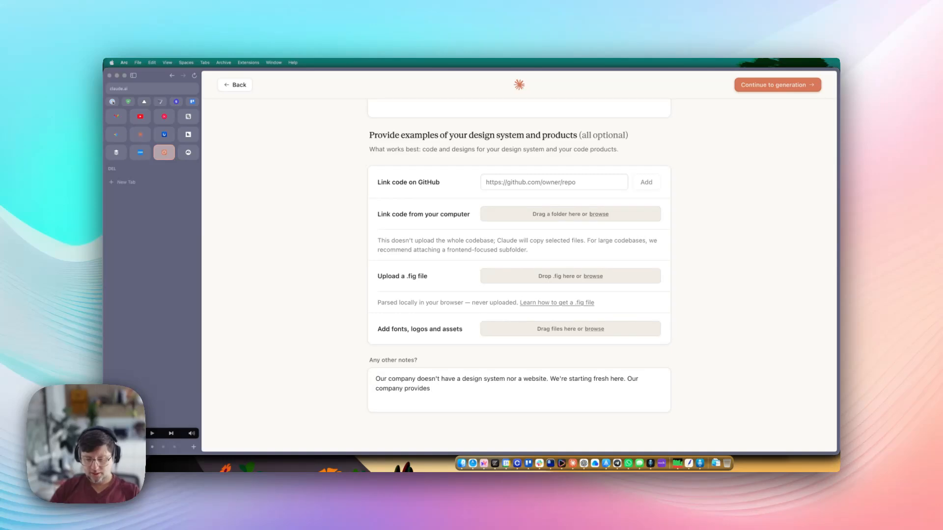
type("AI")
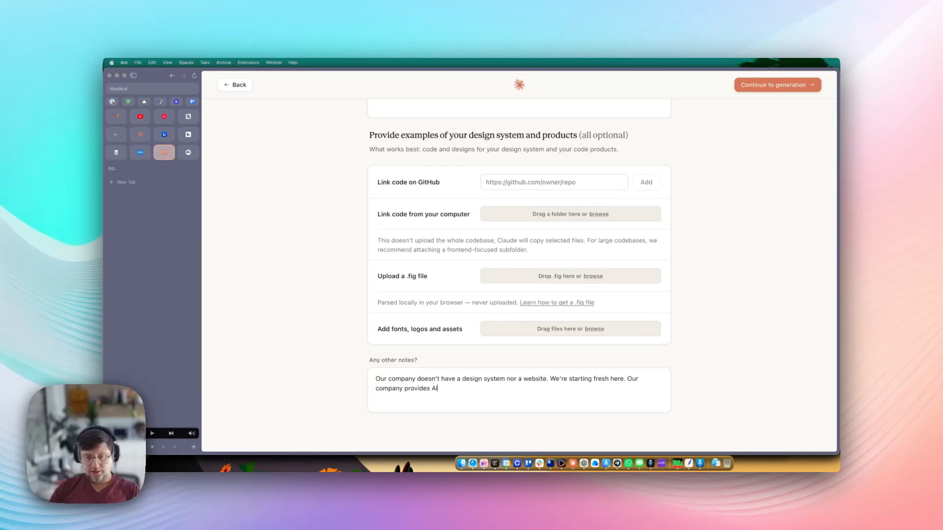
type(" consulting and s")
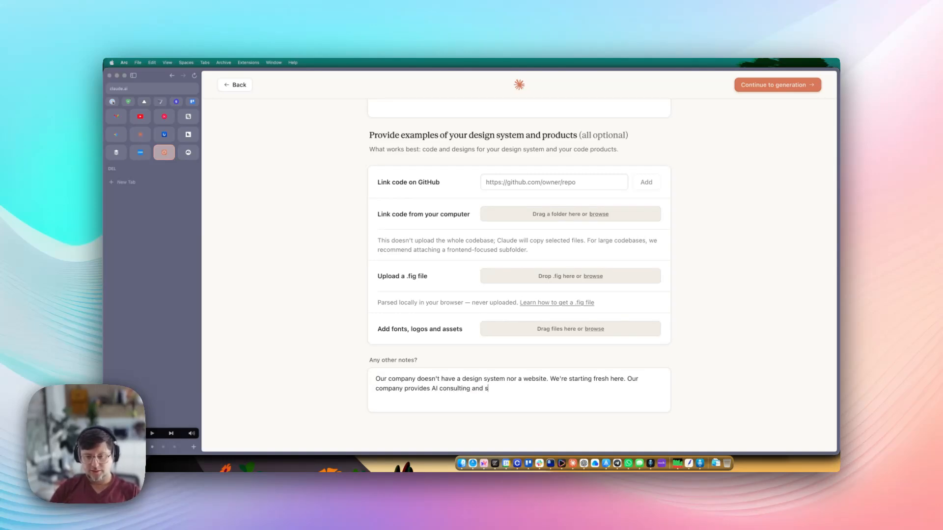
type("oftware development")
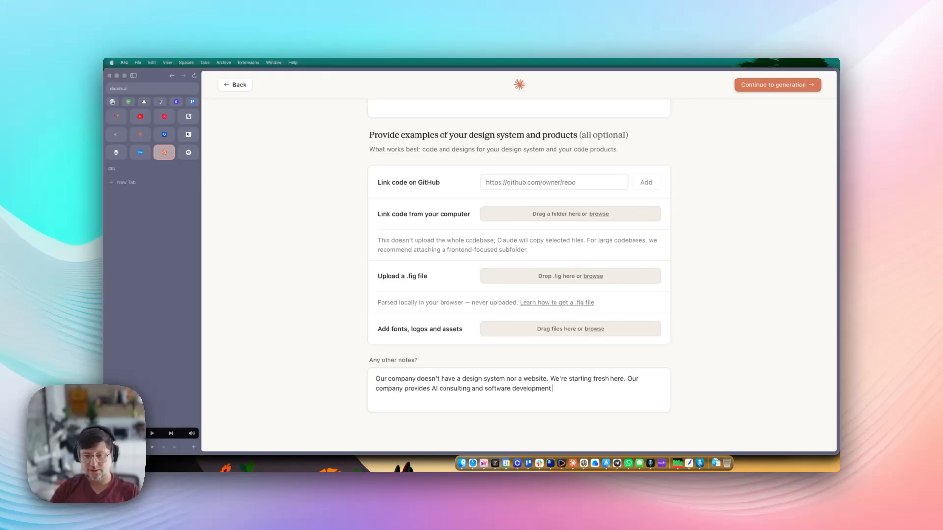
type(" services for com")
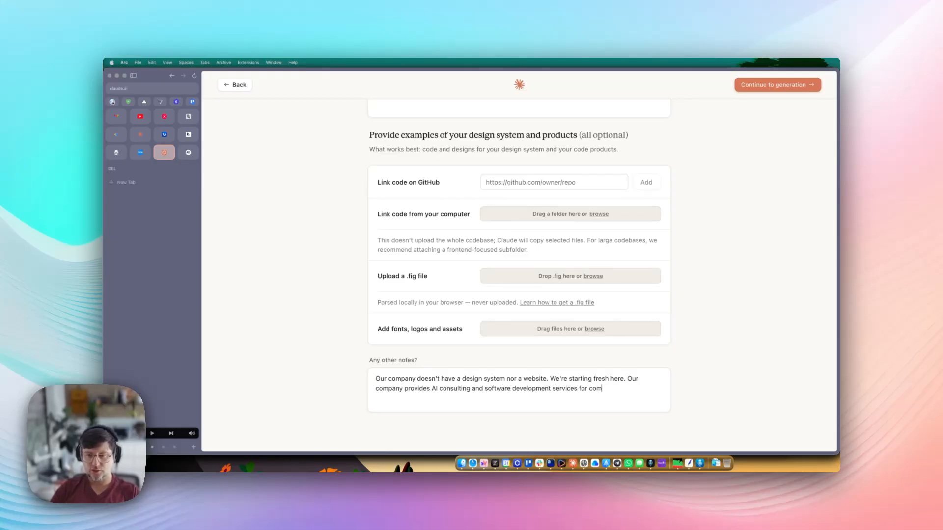
type("panies in Finland")
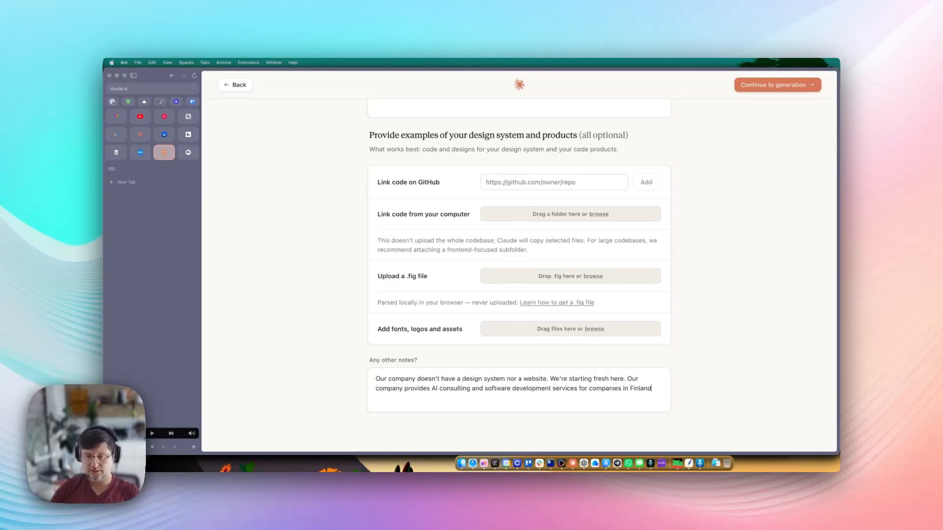
type(" and Estonia.")
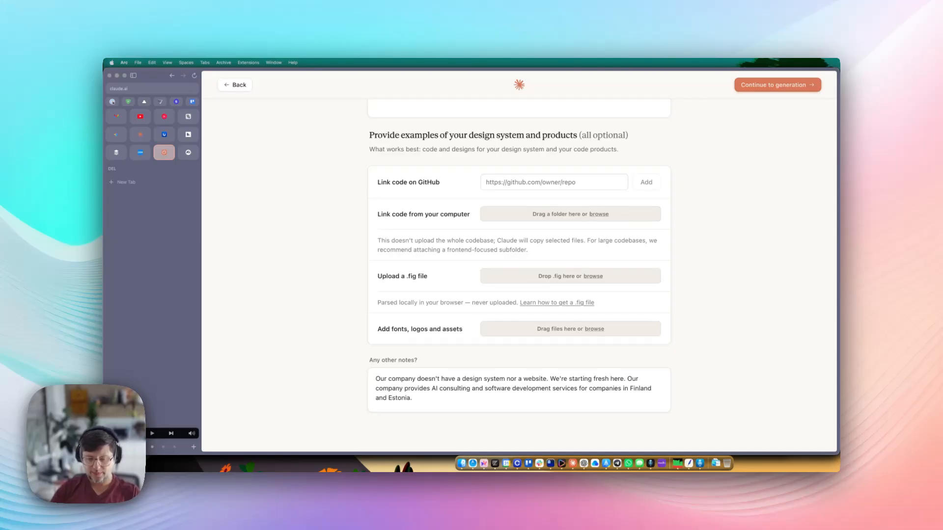
type(" We ai")
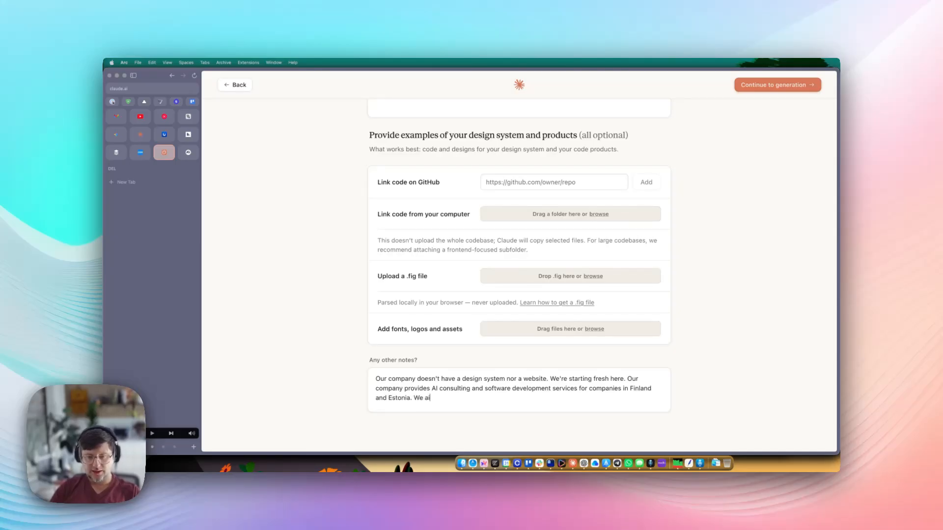
type("m for friendly tone and wa")
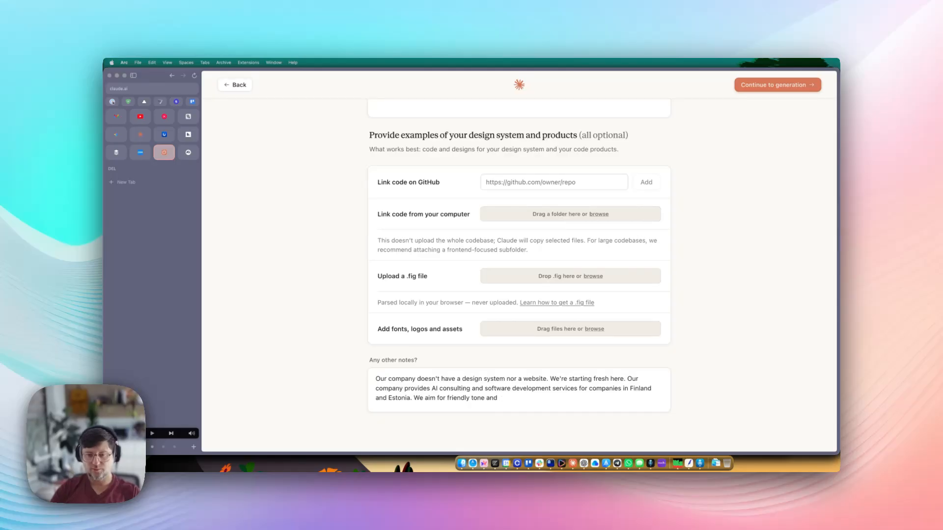
type("we want to be ")
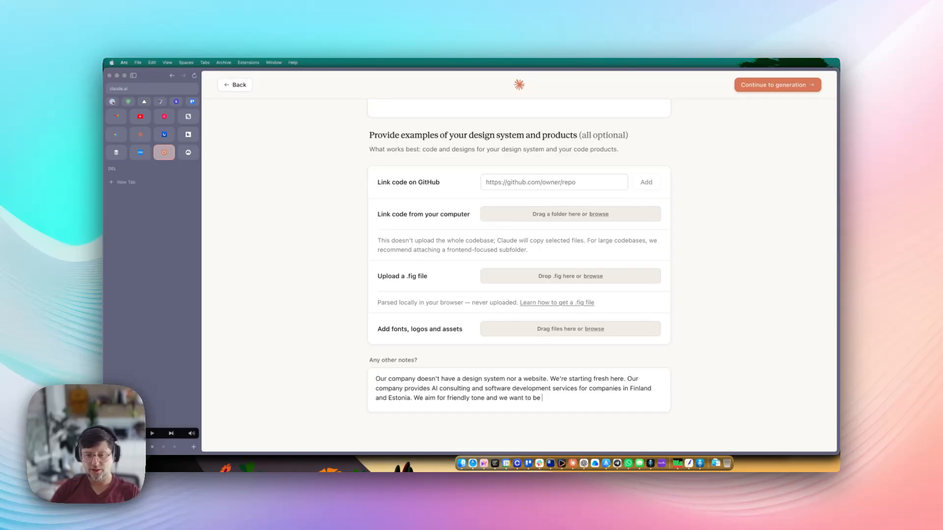
type("super approachable")
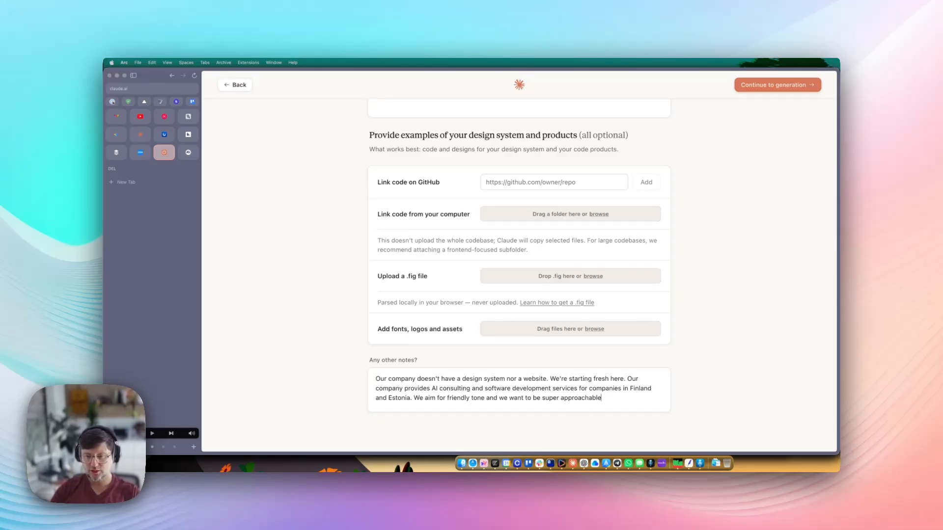
type(", but professo")
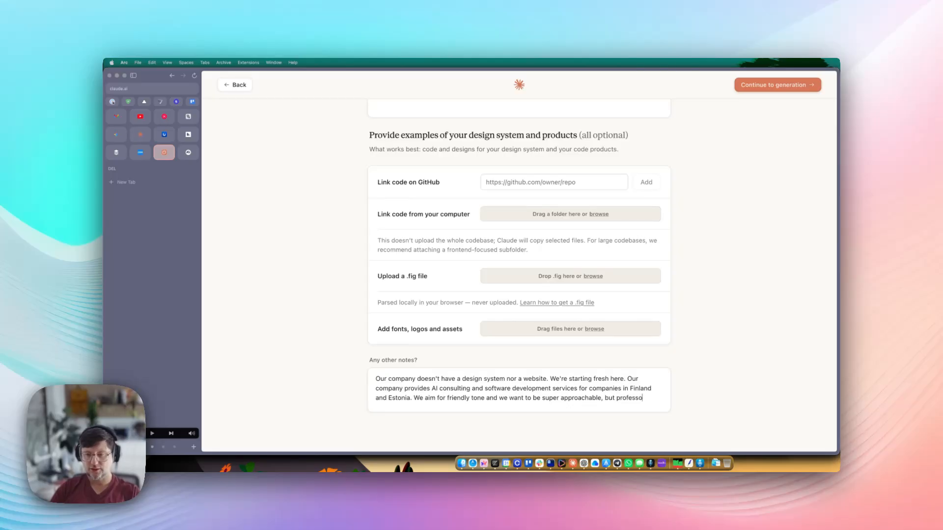
key("BackSpace")
type("ional.")
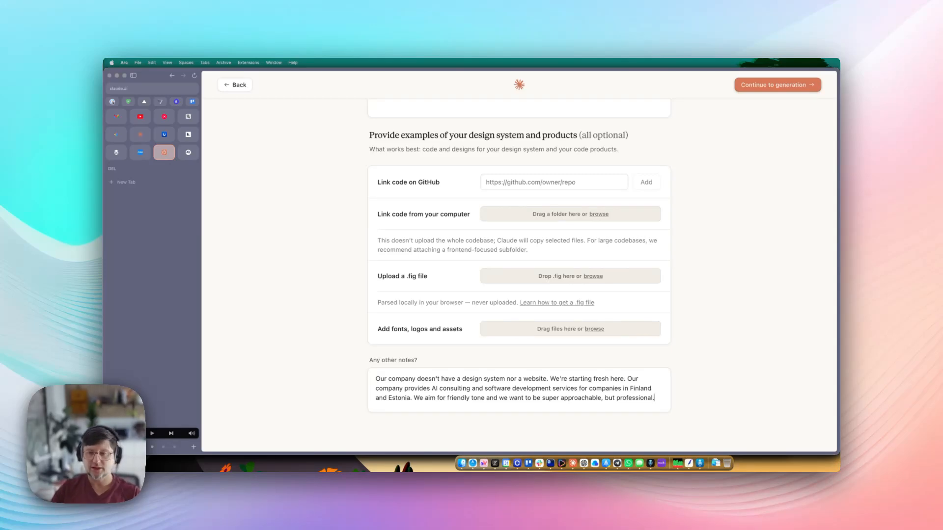
key("Return")
key("Return")
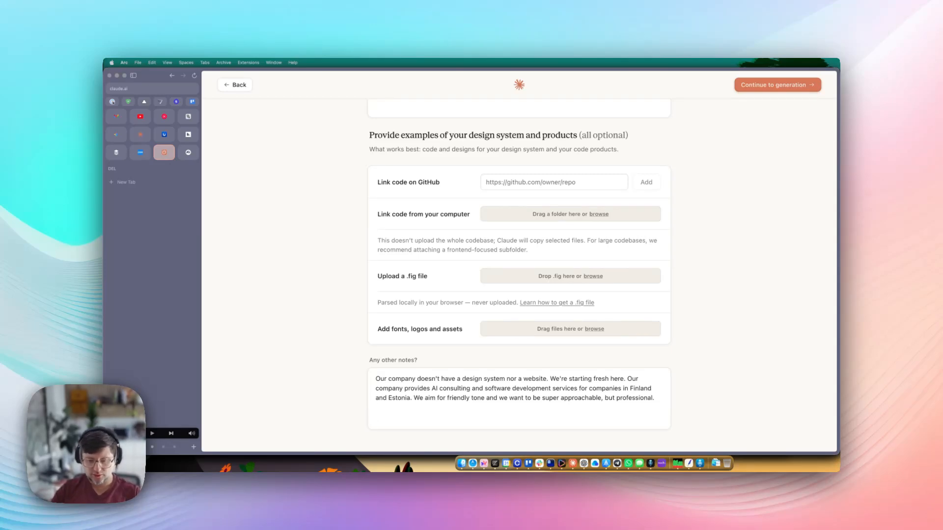
type("Target audience")
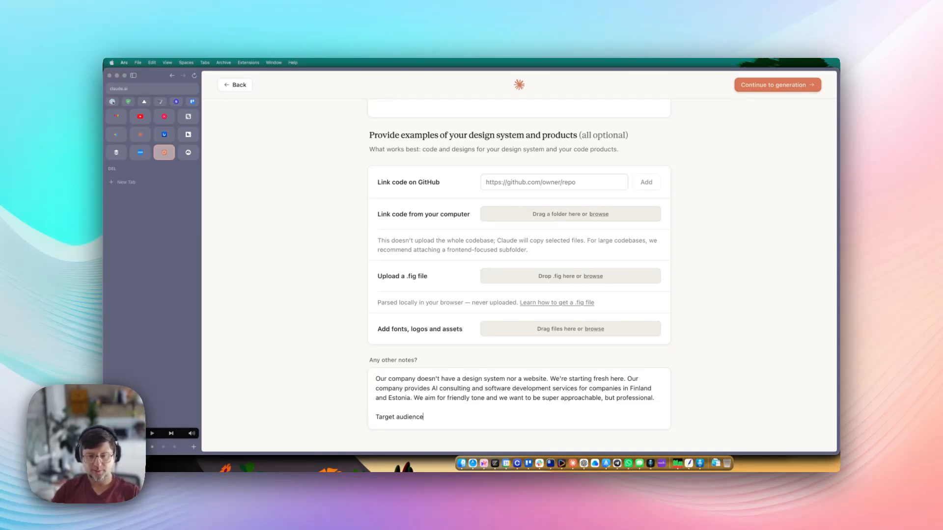
type(": b2b d")
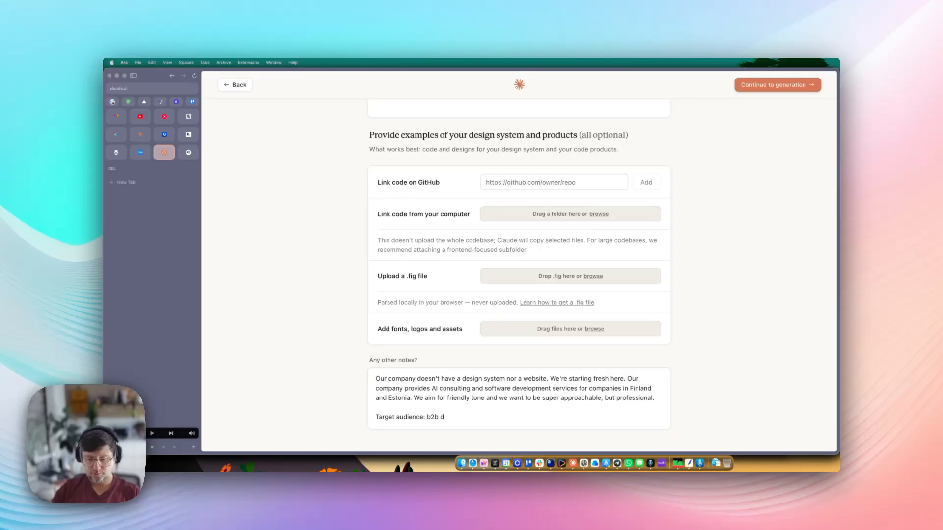
type("ecision makers w")
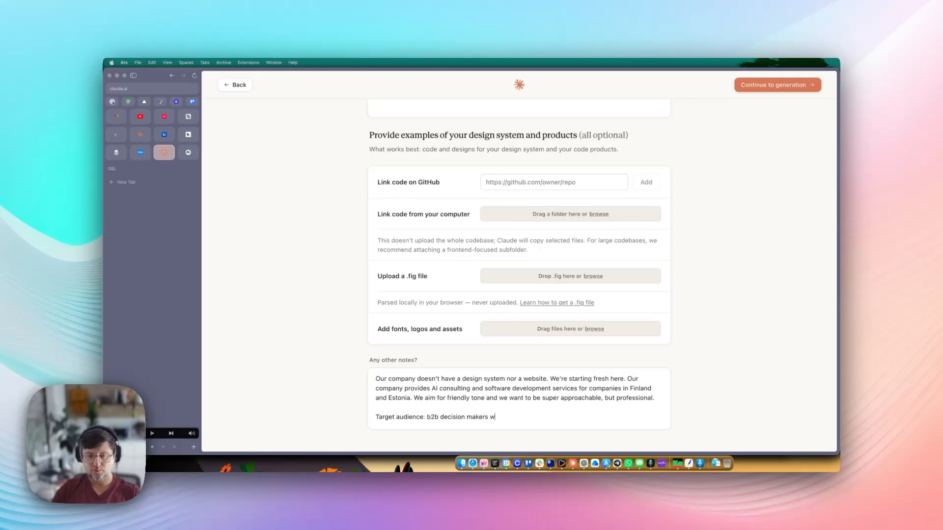
type("ho value e")
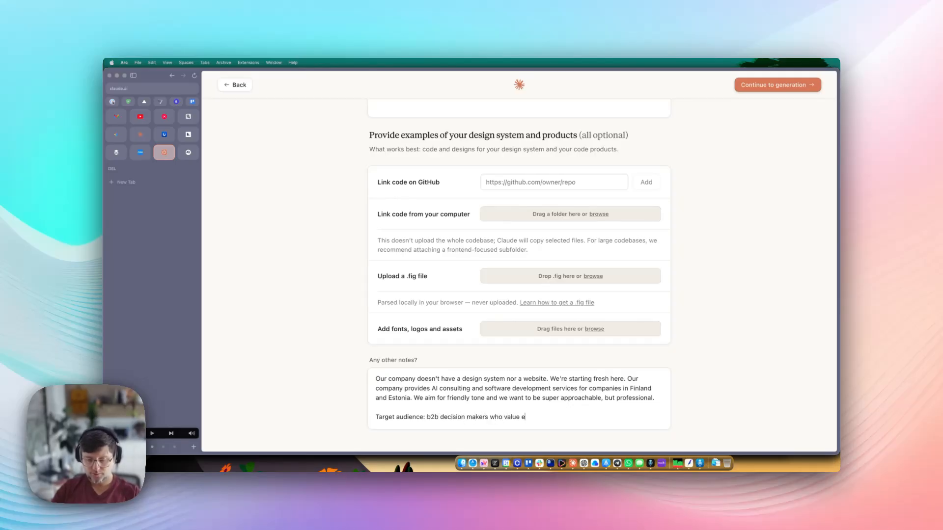
type("xpertise")
- Continue to generation and launch Generate to create the GigaVolt Design System project
scroll(482, 350, "down", 1)
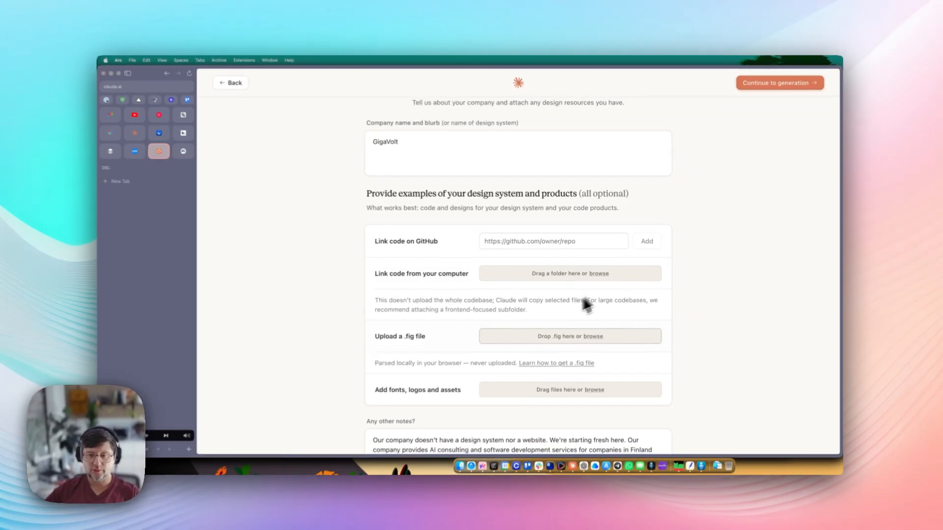
left_click(780, 83)
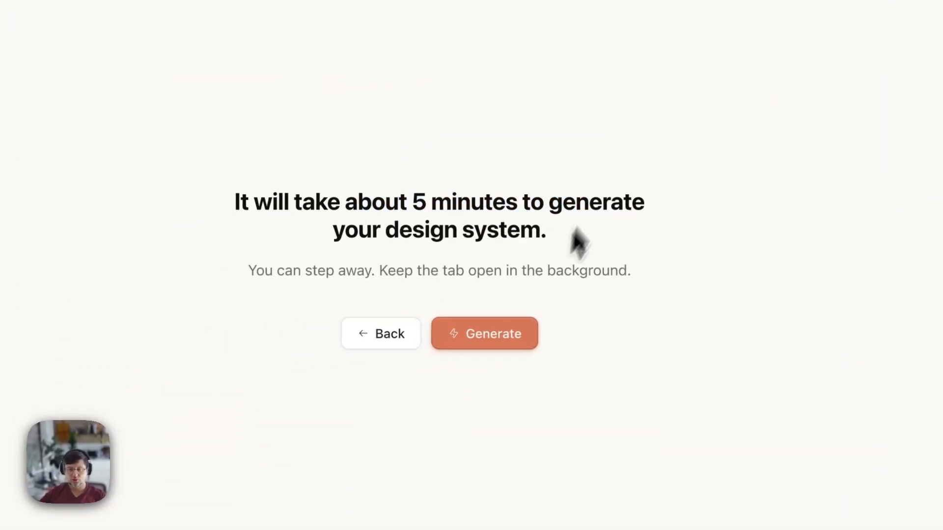
left_click(462, 334)
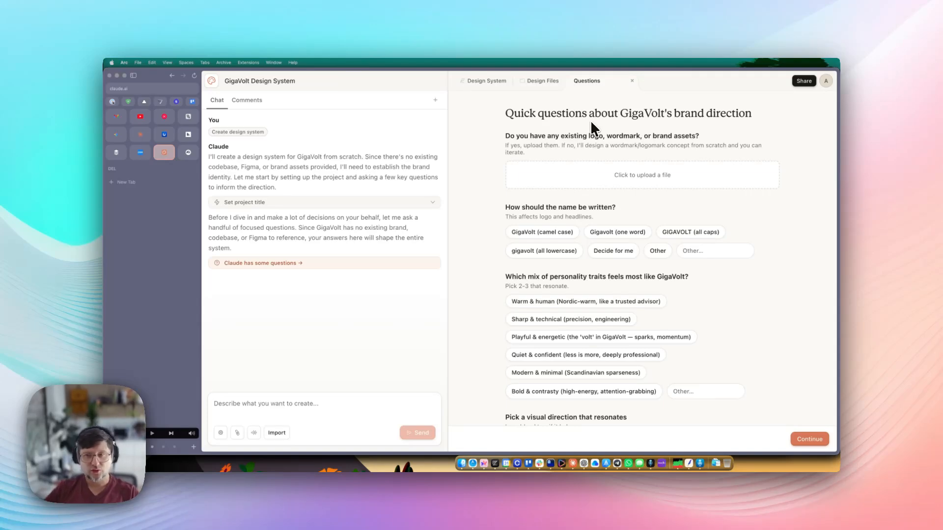
- Read the logo and name questions, then choose 'GigaVolt (camel case)' as the name spelling
left_click_drag(611, 137, 590, 132)
left_click_drag(516, 136, 674, 145)
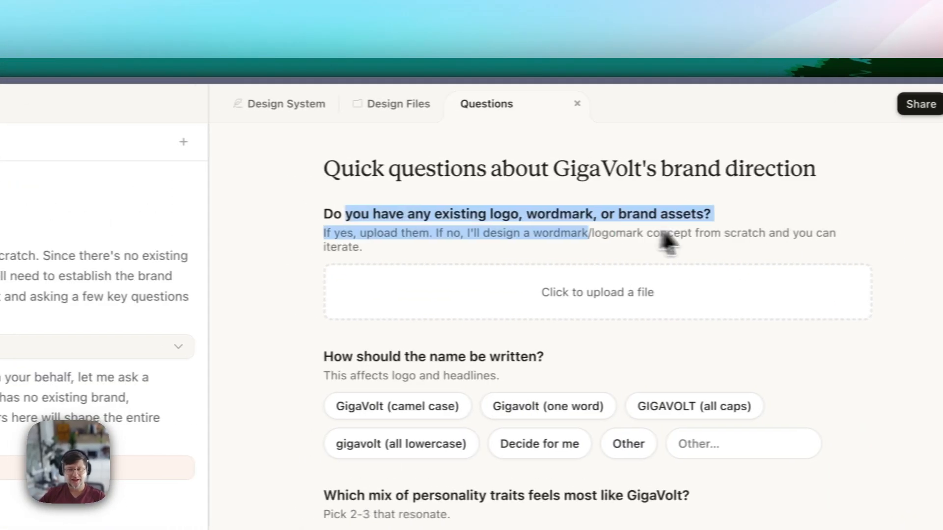
left_click(666, 240)
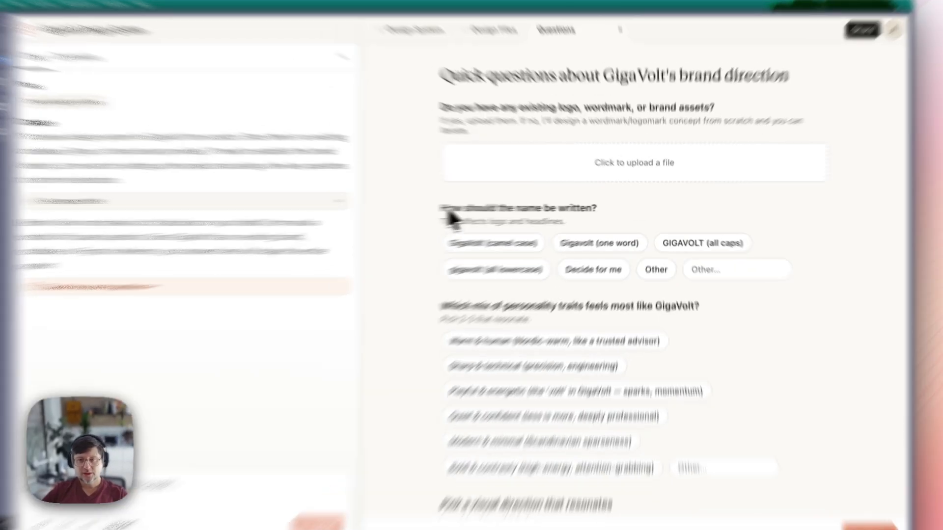
left_click_drag(448, 210, 612, 212)
left_click(612, 213)
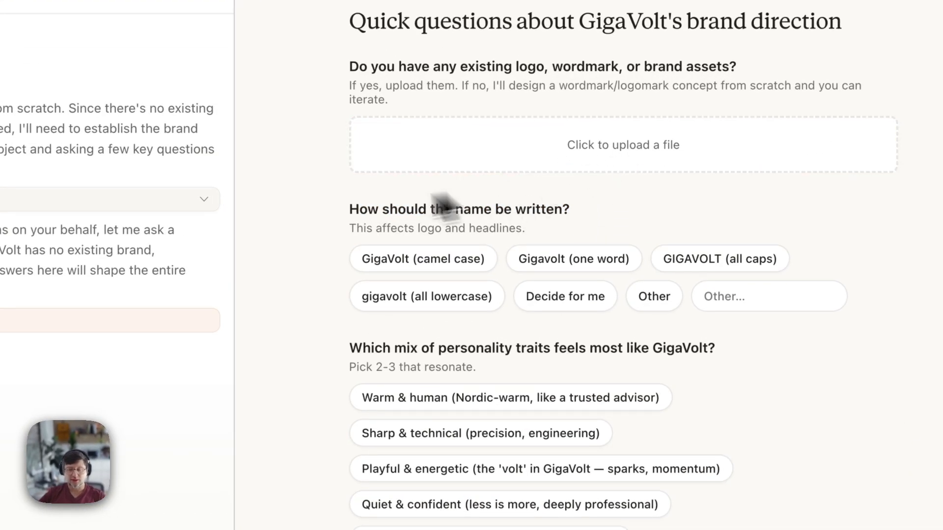
mouse_move(347, 210)
left_mouse_down()
mouse_move(615, 216)
mouse_move(359, 211)
left_mouse_up()
left_click(615, 216)
left_click(560, 208)
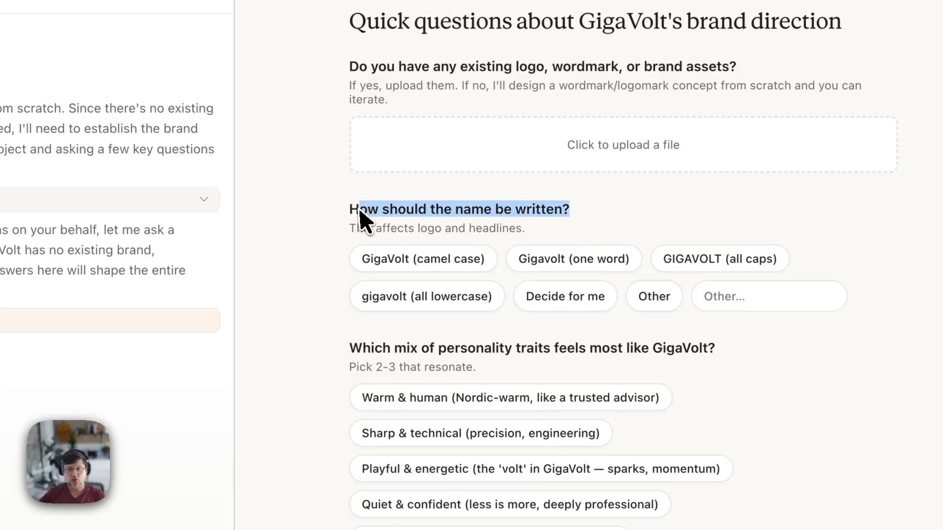
left_click(361, 210)
left_click_drag(455, 212, 569, 212)
left_click(567, 213)
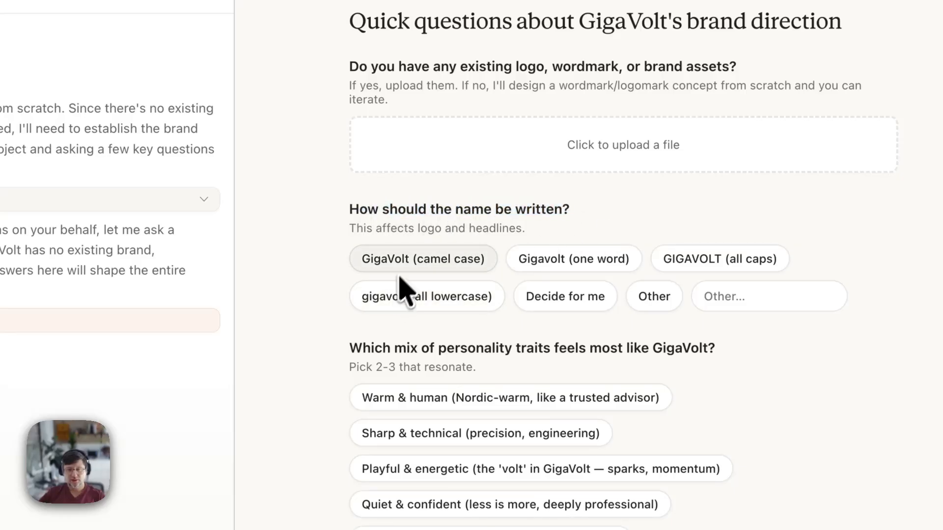
left_click(440, 261)
- Move down to read the personality traits question
scroll(501, 368, "down", 2)
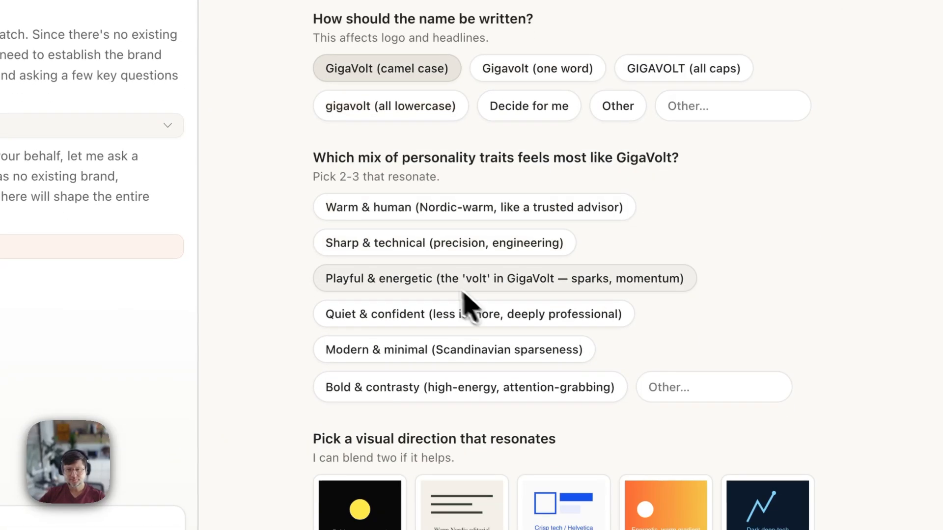
left_click_drag(324, 156, 536, 164)
left_click(533, 164)
left_click_drag(400, 160, 585, 163)
left_click(613, 161)
left_click_drag(677, 156, 463, 154)
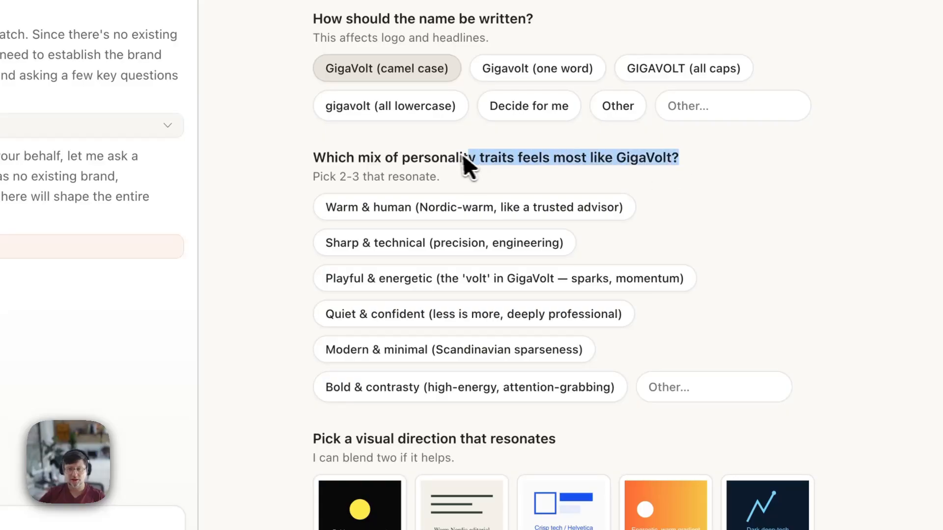
left_click(463, 155)
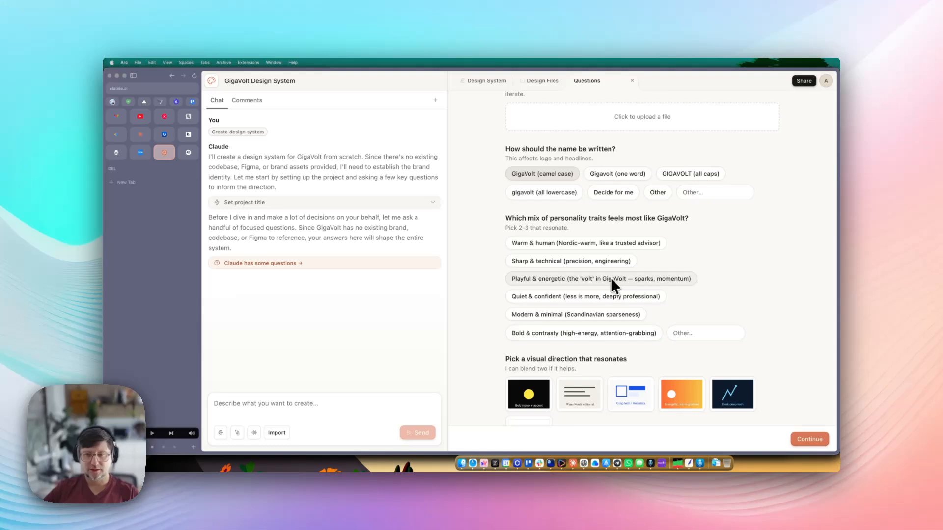
- Pick Playful & energetic as the personality and Bold mono + accent as the visual direction
left_click(583, 284)
scroll(726, 263, "down", 5)
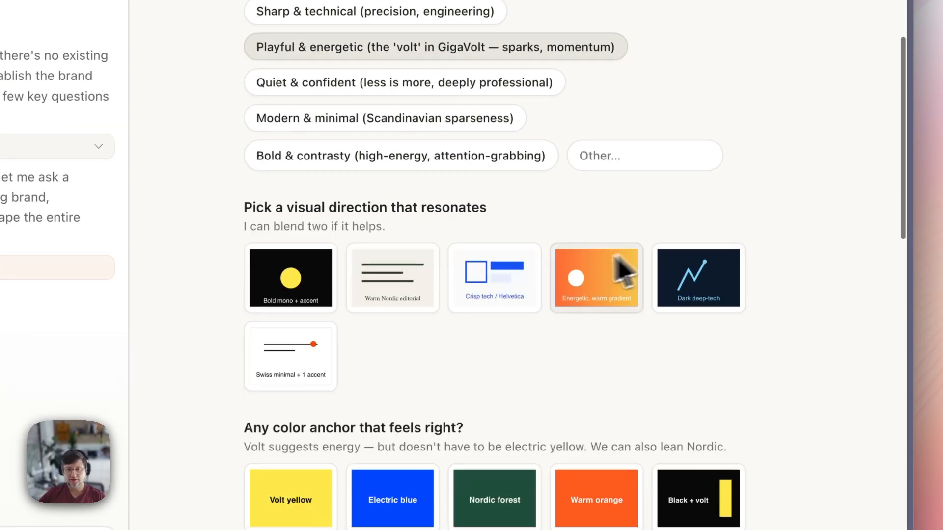
left_click_drag(255, 207, 499, 212)
left_click(496, 212)
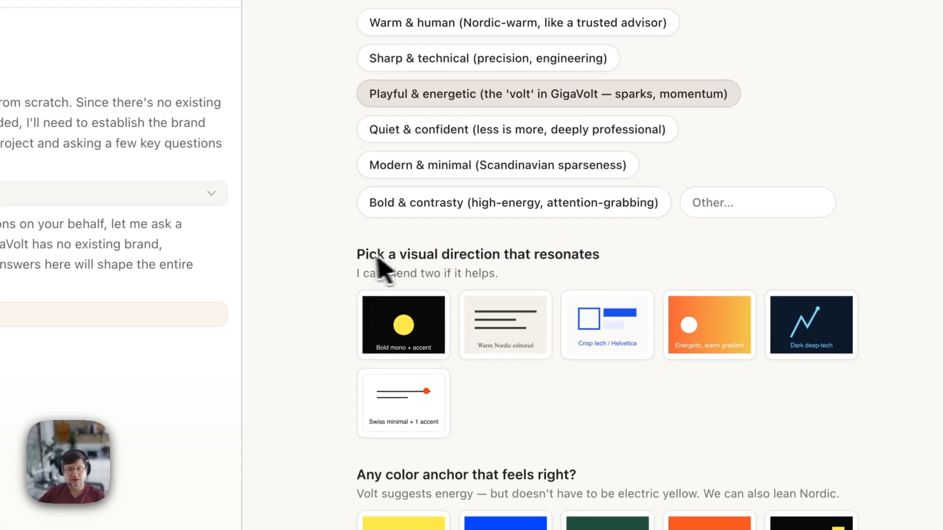
left_click_drag(253, 206, 537, 217)
left_click(531, 216)
left_click_drag(605, 256, 370, 253)
left_click(371, 254)
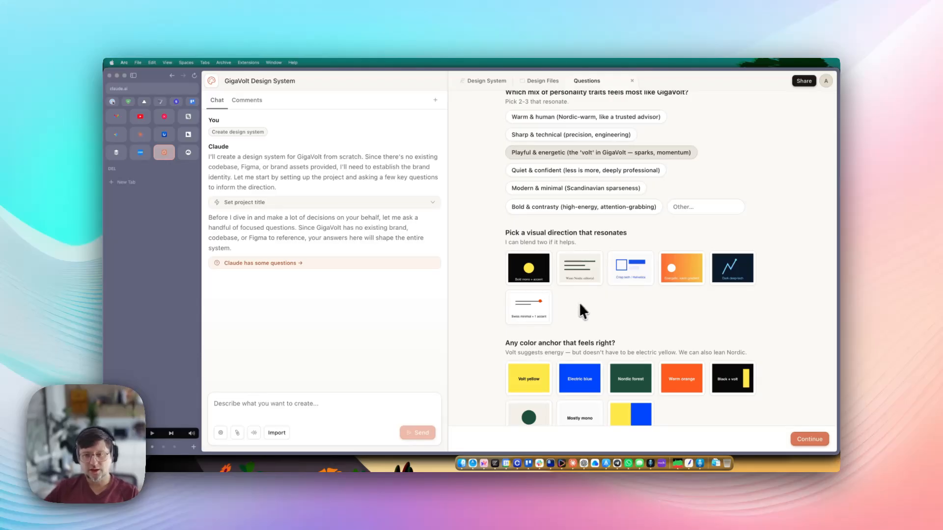
left_click(529, 273)
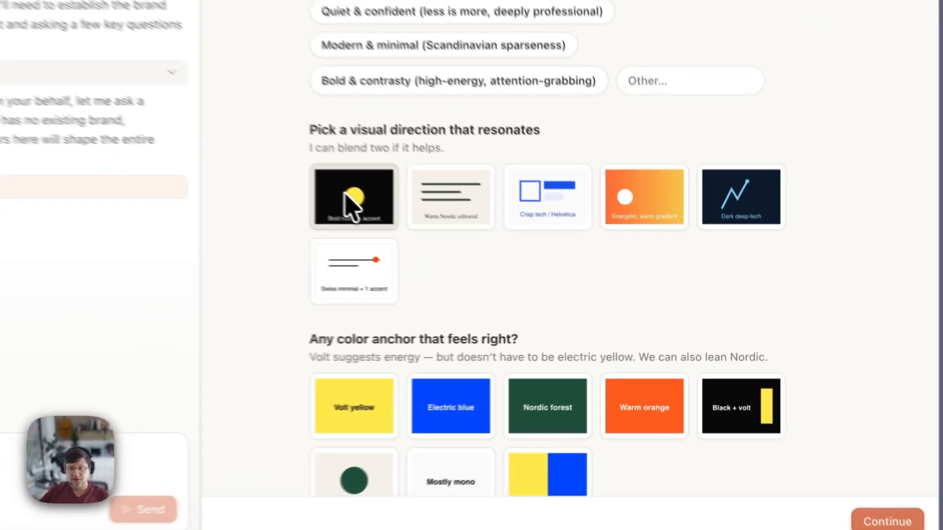
- Choose Black + volt as the colour anchor and English only as the language
scroll(621, 344, "down", 4)
left_click(759, 227)
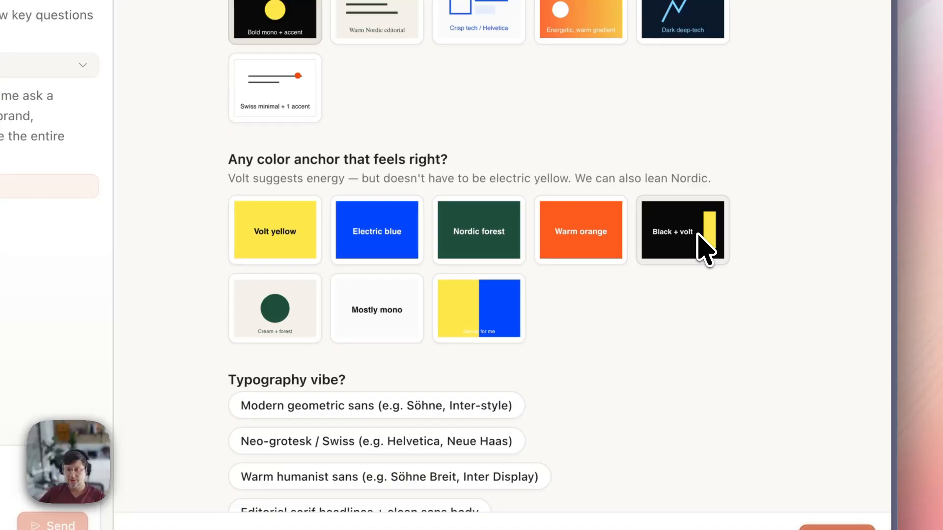
scroll(565, 310, "down", 4)
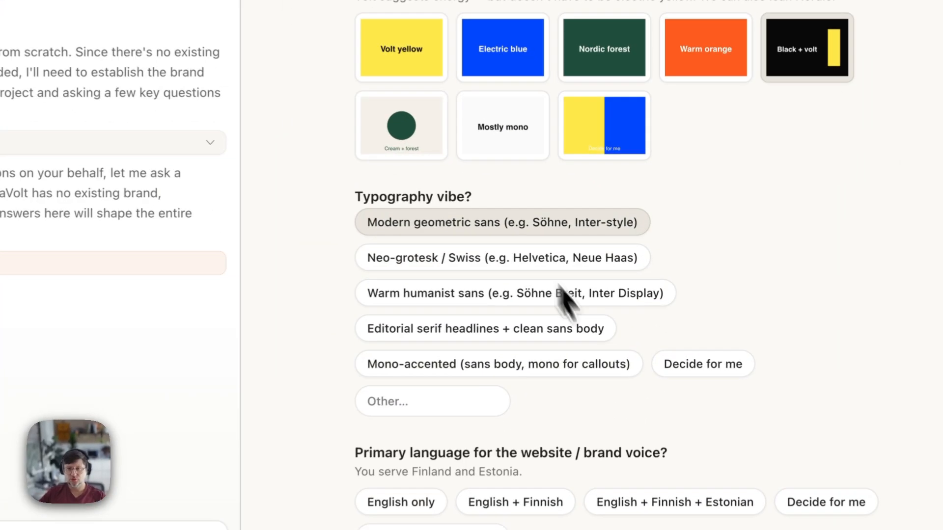
scroll(596, 288, "down", 5)
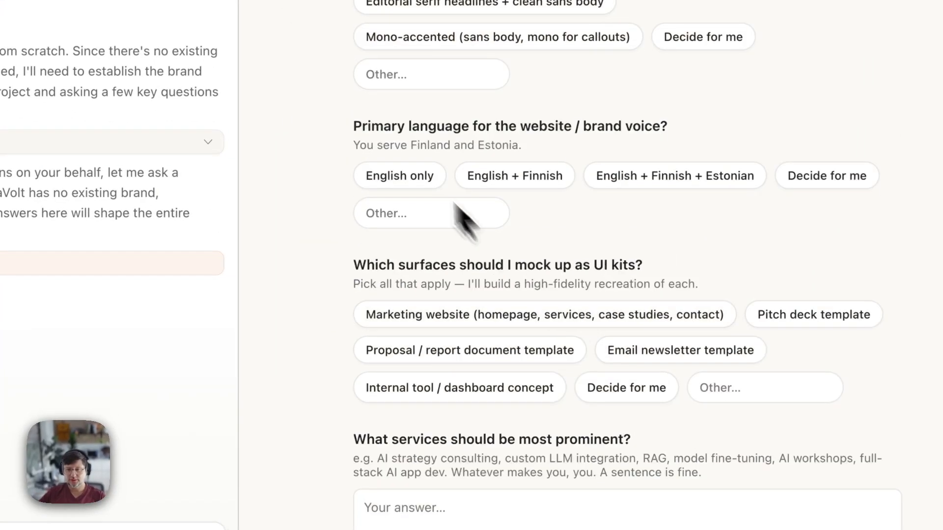
left_click_drag(484, 175, 663, 176)
left_click(616, 160)
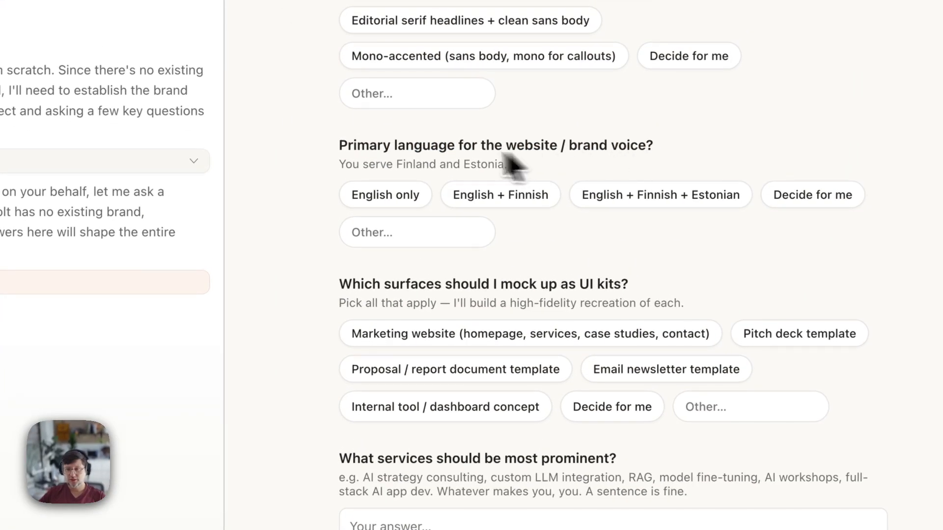
scroll(367, 161, "down", 1)
scroll(417, 263, "up", 4)
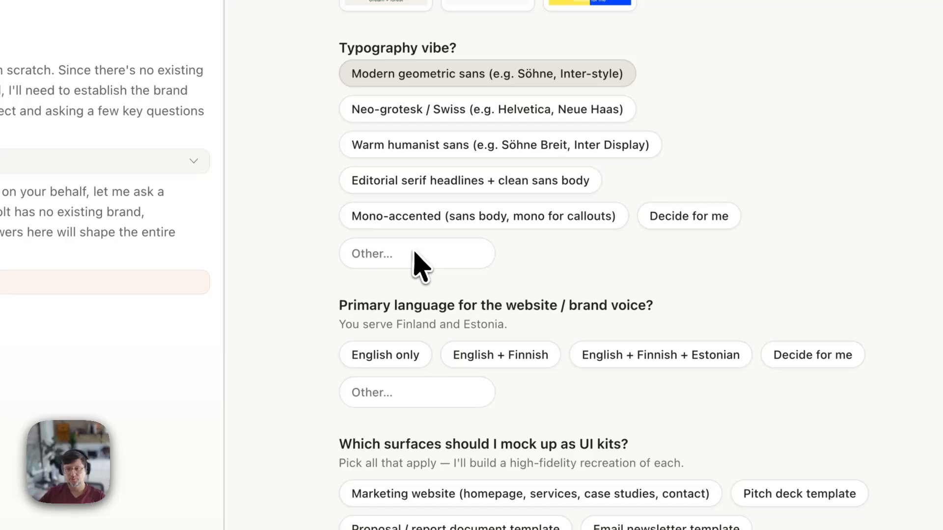
left_click(391, 356)
- Add Pitch deck template and Marketing website as the UI kits
scroll(500, 294, "down", 1)
scroll(498, 295, "down", 5)
left_click_drag(350, 190, 411, 169)
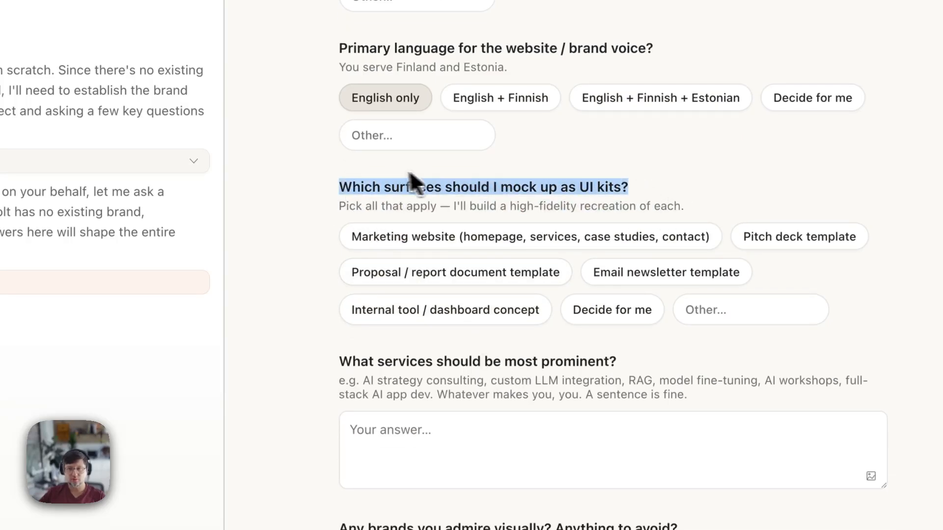
left_click(426, 176)
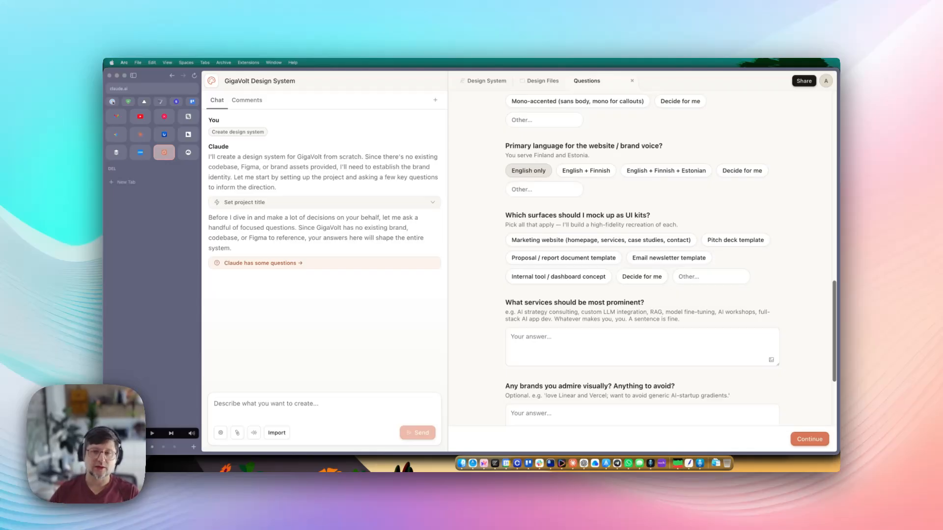
left_click(735, 240)
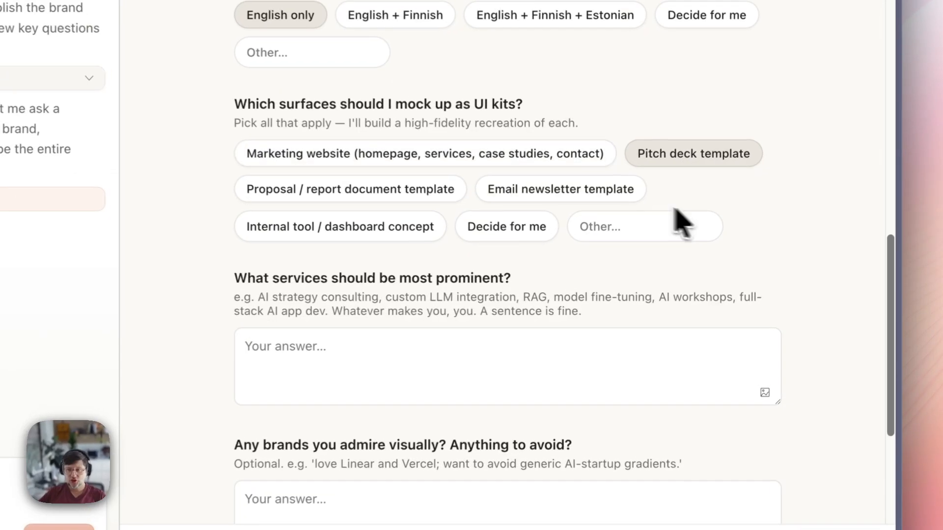
left_click(343, 158)
left_click(290, 191)
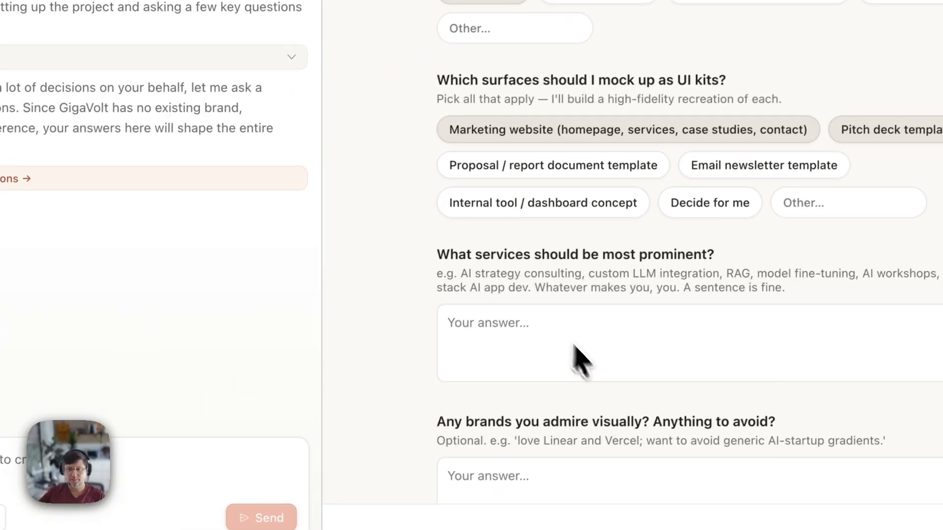
scroll(353, 454, "down", 5)
- Answer the prominent services question with AI automation as the main service
left_click_drag(229, 87, 502, 92)
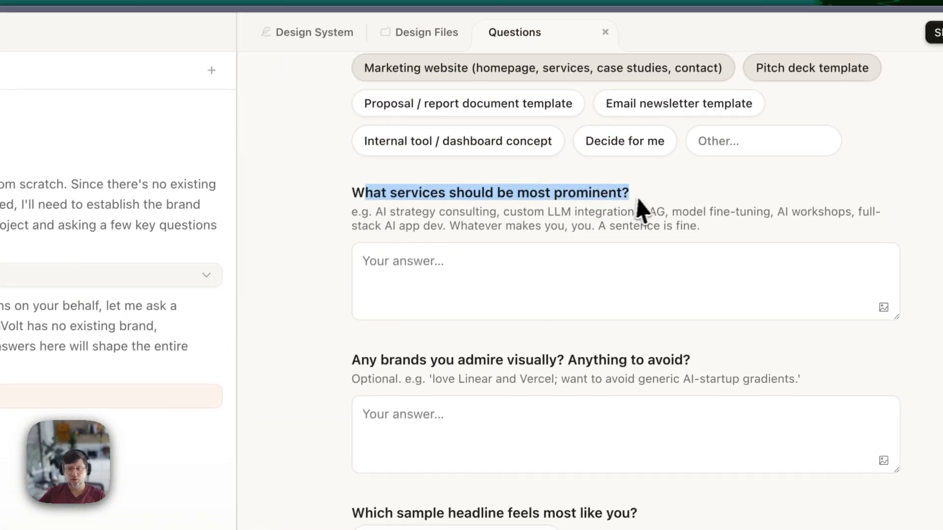
left_click_drag(638, 198, 355, 184)
left_click(468, 258)
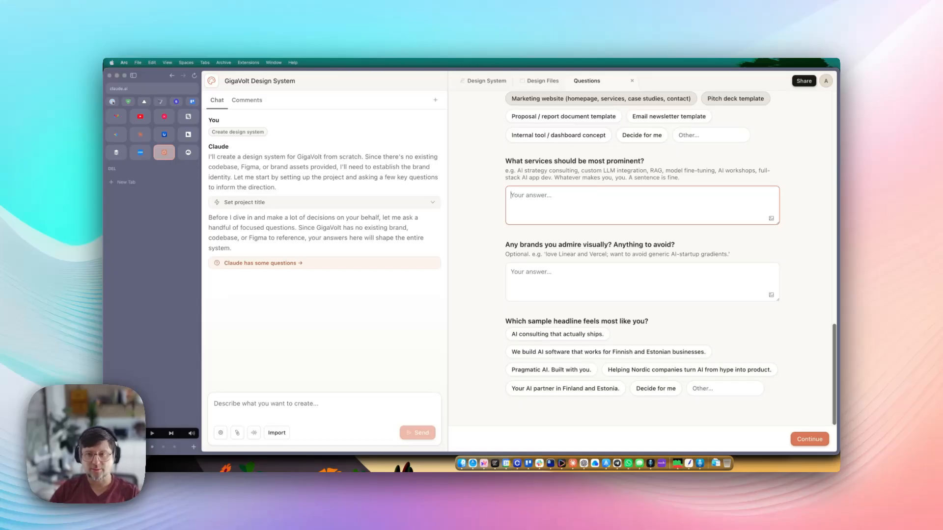
type("AI")
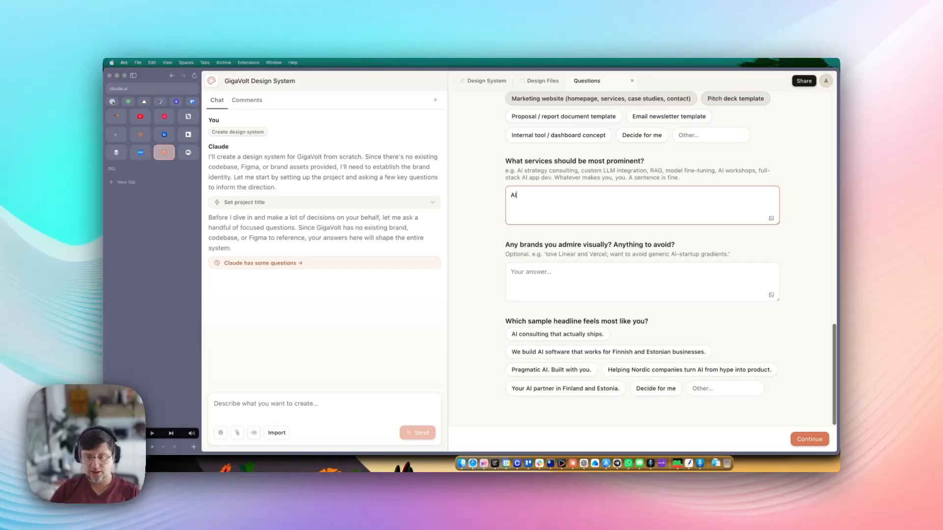
type(" a")
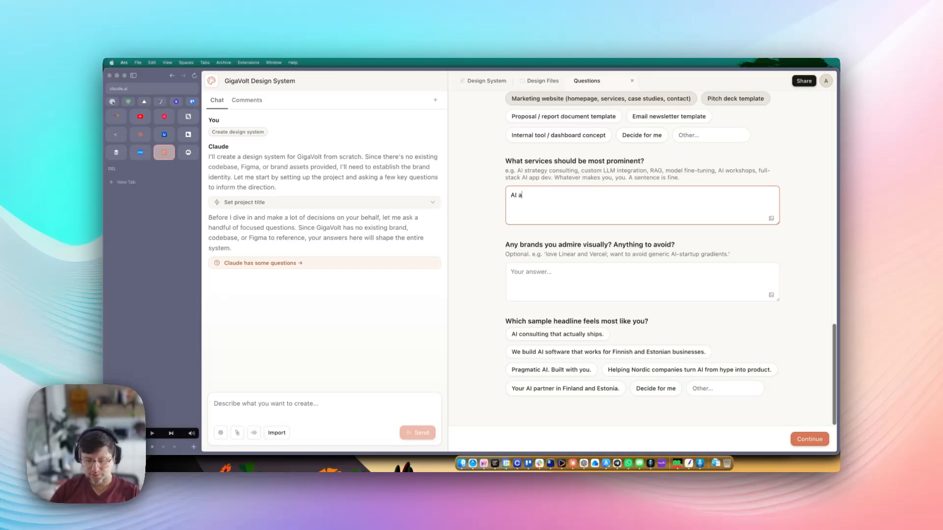
type("utomation is ")
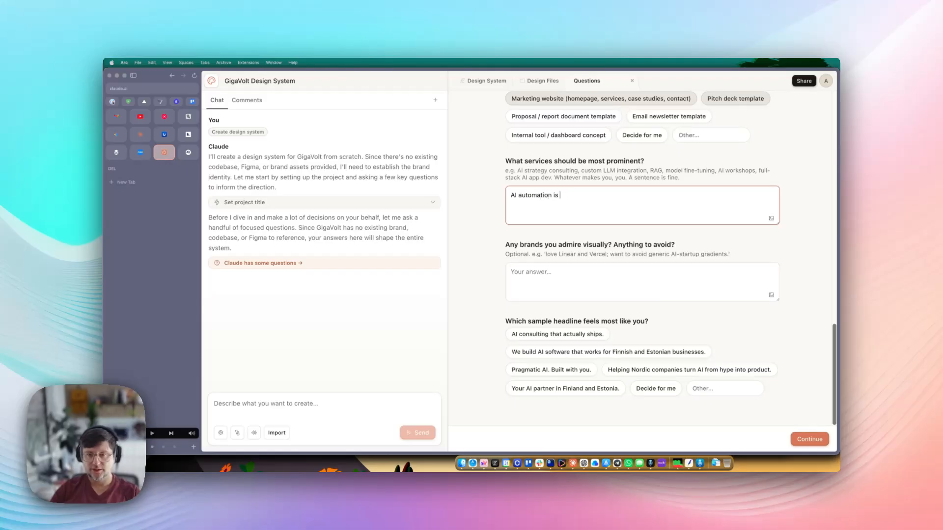
type("our main service")
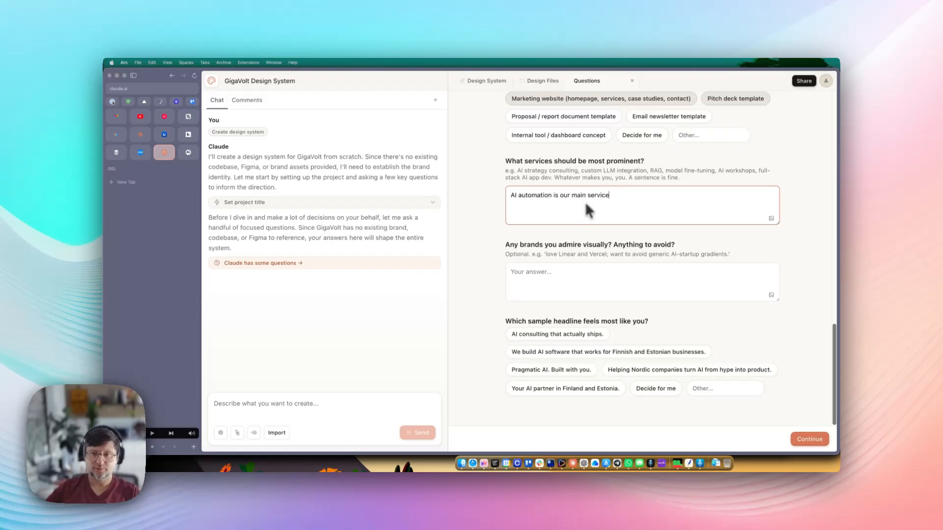
- List 'apple, notion, obsidian' as the admired brands
left_click(535, 280)
left_click_drag(511, 244, 356, 253)
left_click(626, 249)
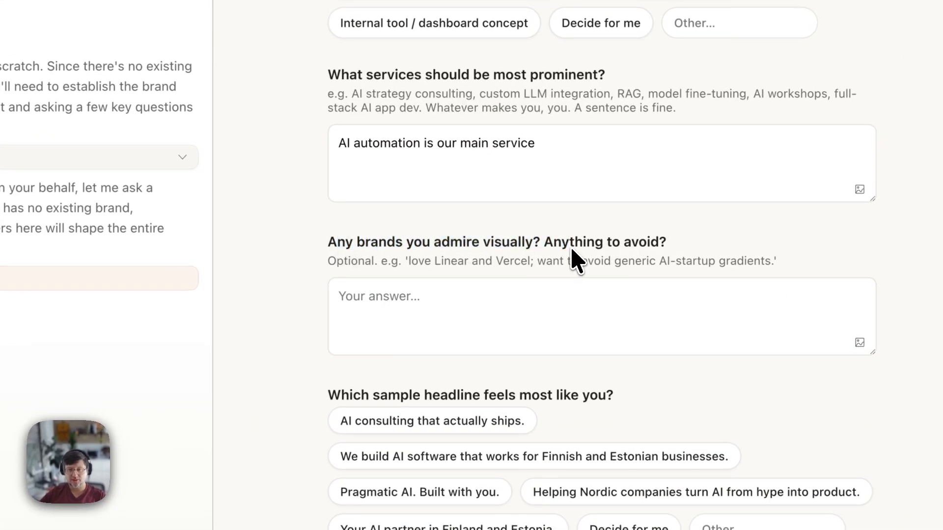
left_click(356, 253)
left_click(427, 294)
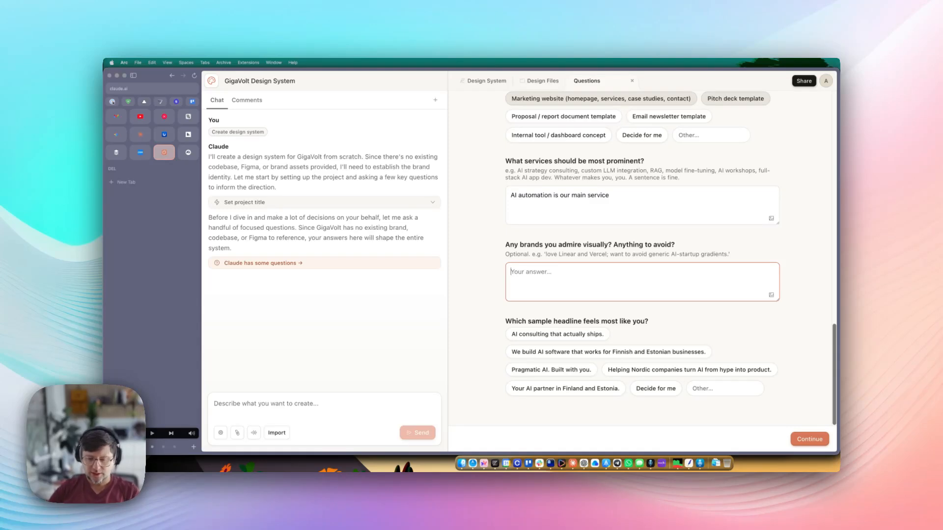
type("apple, ")
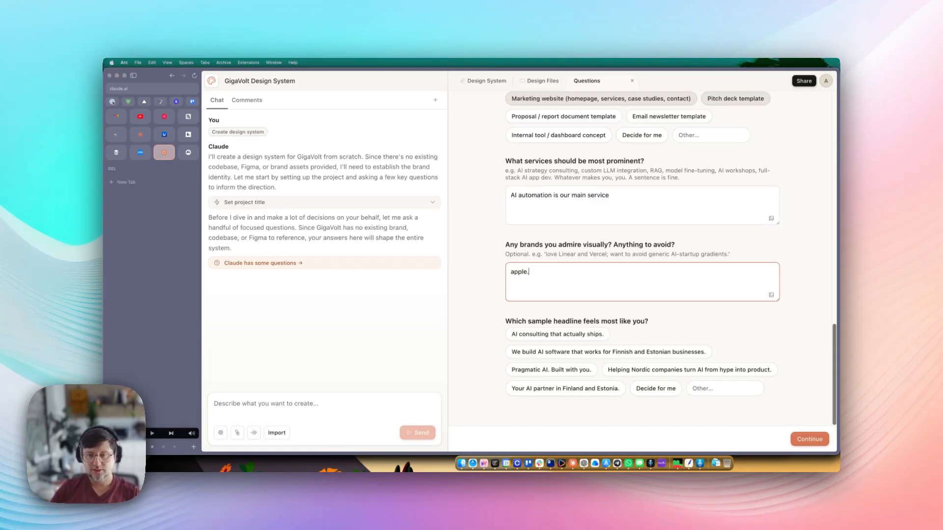
type("notion, ob")
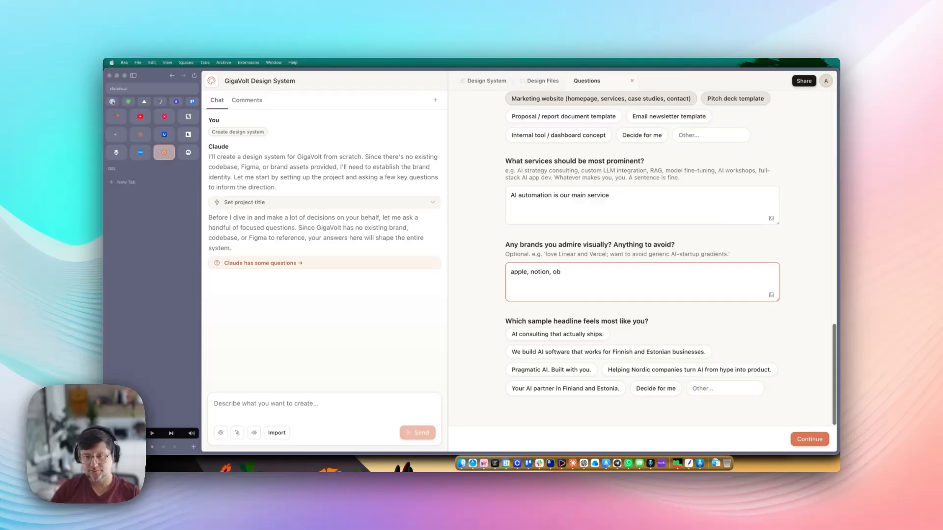
type("sidian")
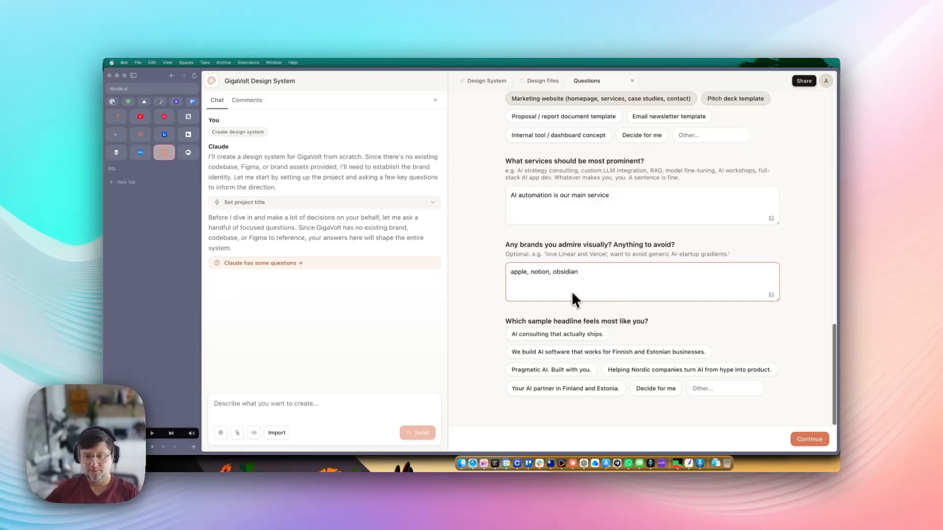
- Pick 'Helping Nordic companies turn AI from hype into product.' as the sample headline
left_click_drag(585, 321, 516, 321)
left_click(569, 321)
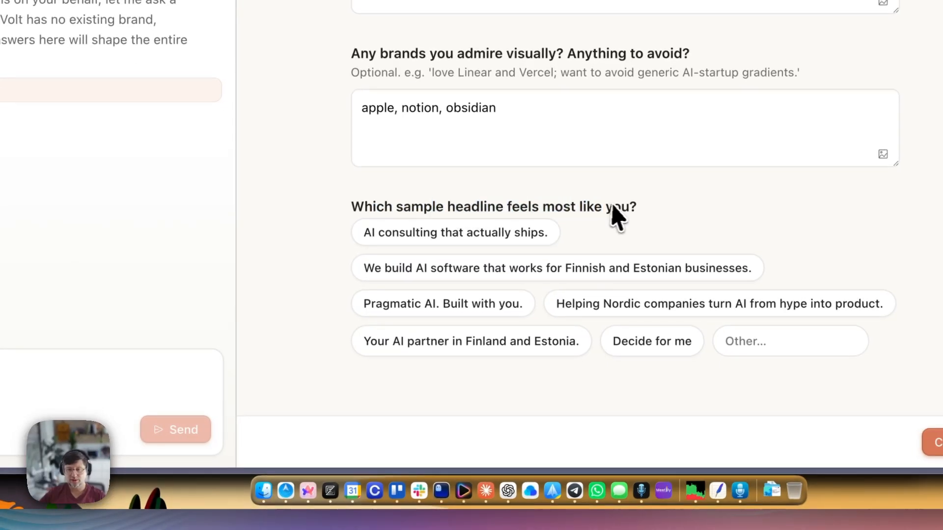
left_click_drag(651, 206, 494, 205)
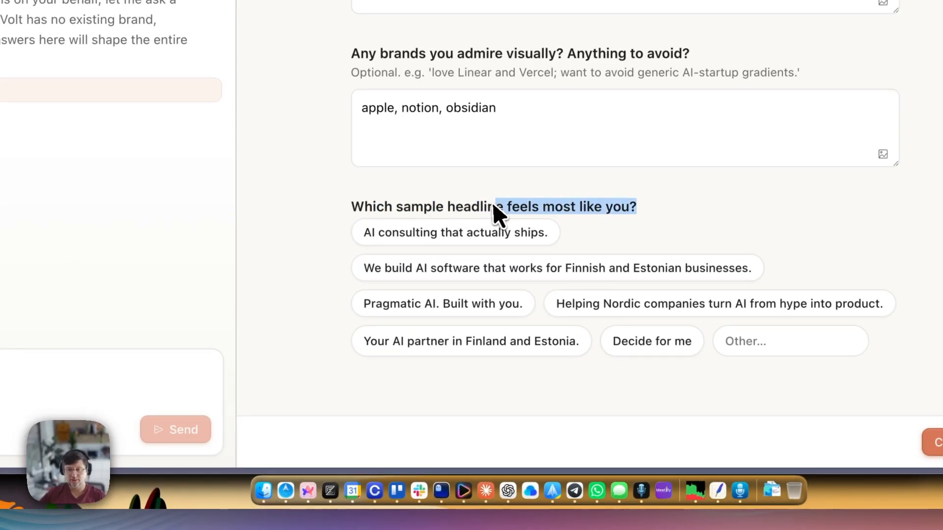
left_click(494, 205)
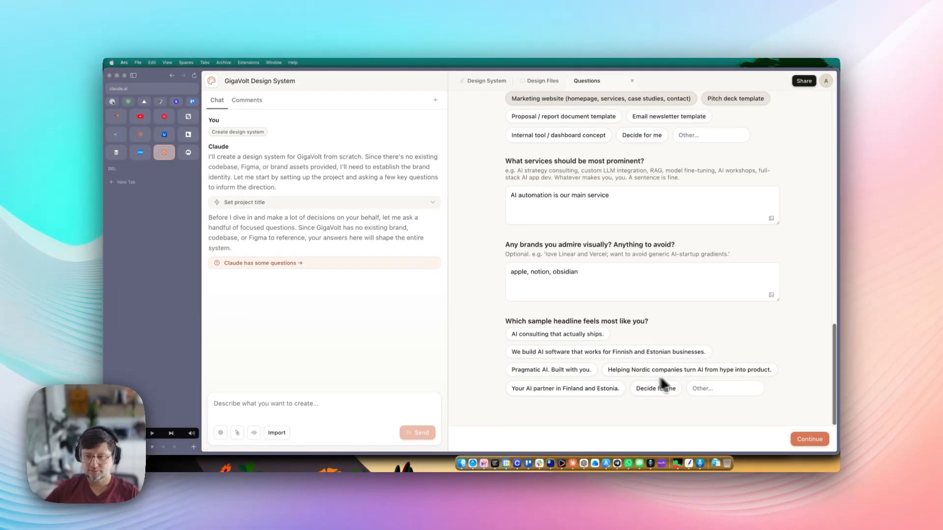
left_click(612, 391)
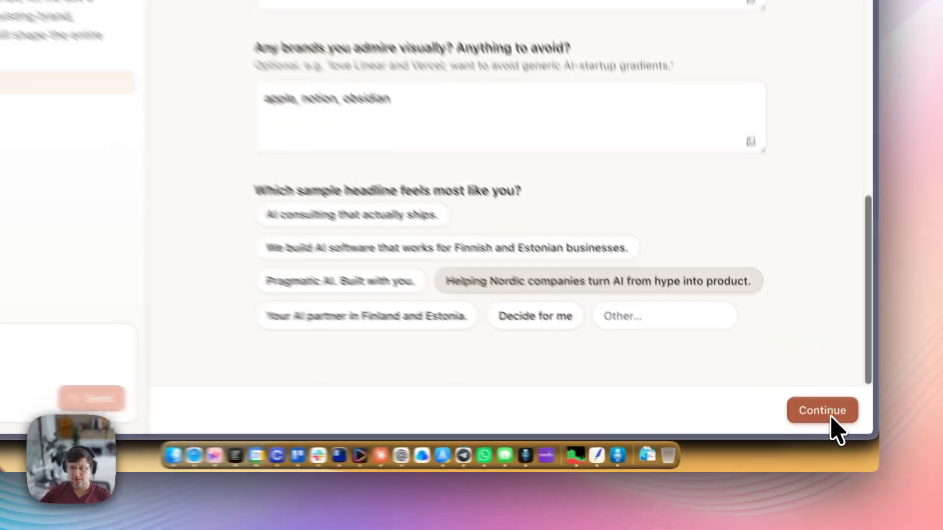
- Submit the brand answers, check the project's Design Files, and return to the Claude Design home
left_click(830, 418)
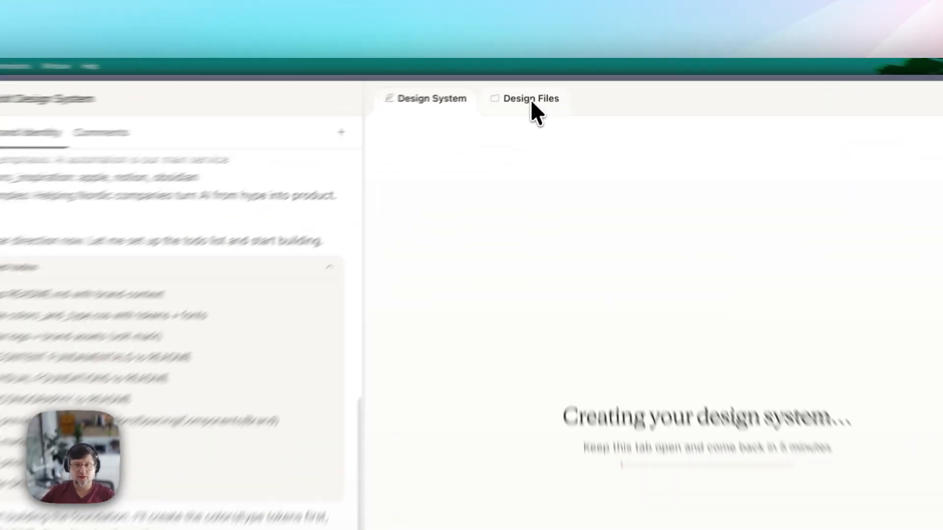
left_click(544, 82)
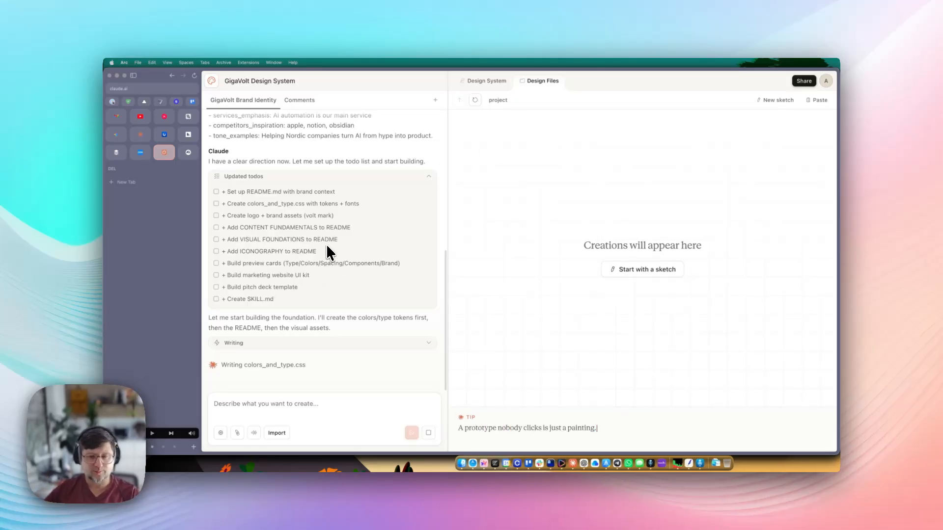
left_click(804, 81)
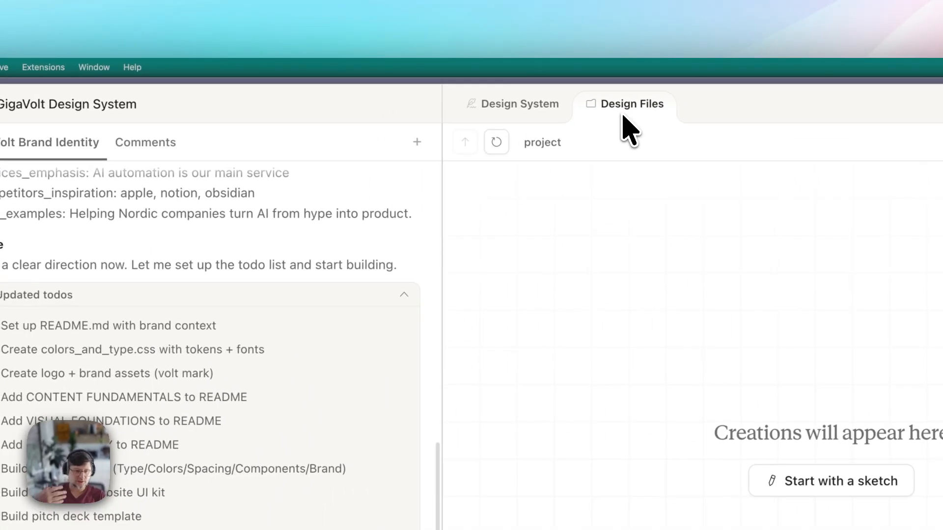
left_click(214, 103)
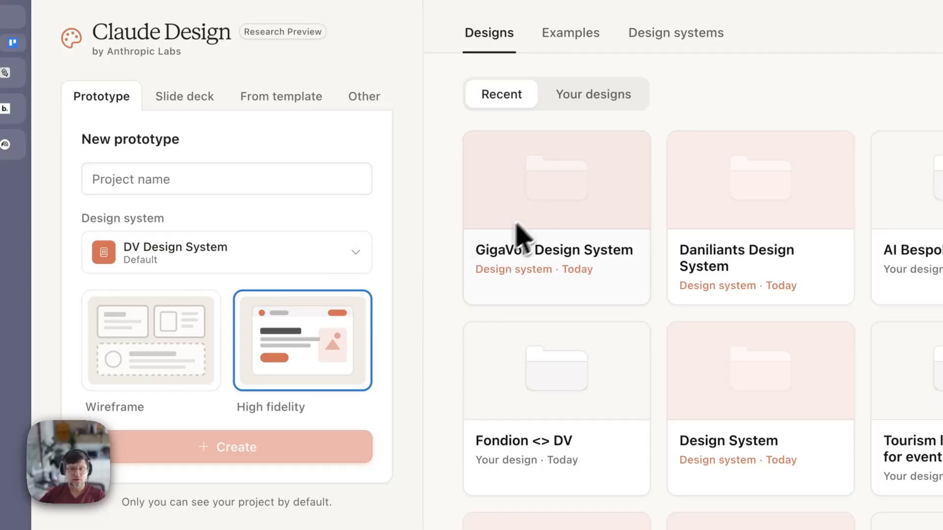
- Reopen GigaVolt Design System and preview logo-mark-light, logo-mark, logo-wordmark-inverse and logo-wordmark SVGs
left_click(549, 209)
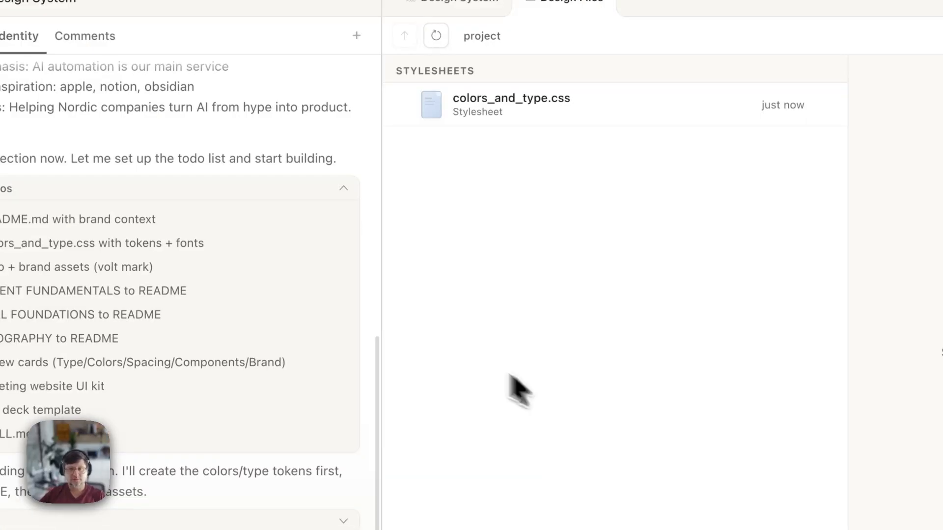
left_click(504, 181)
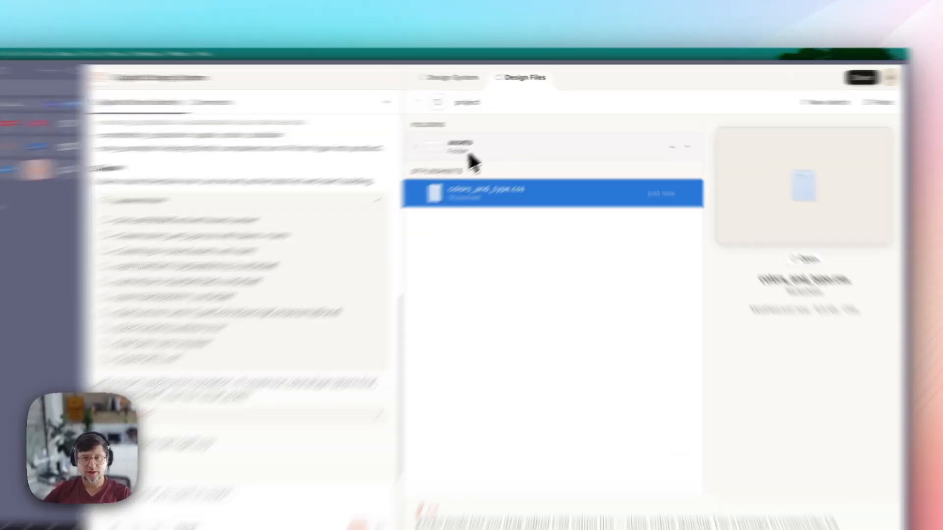
left_click(459, 135)
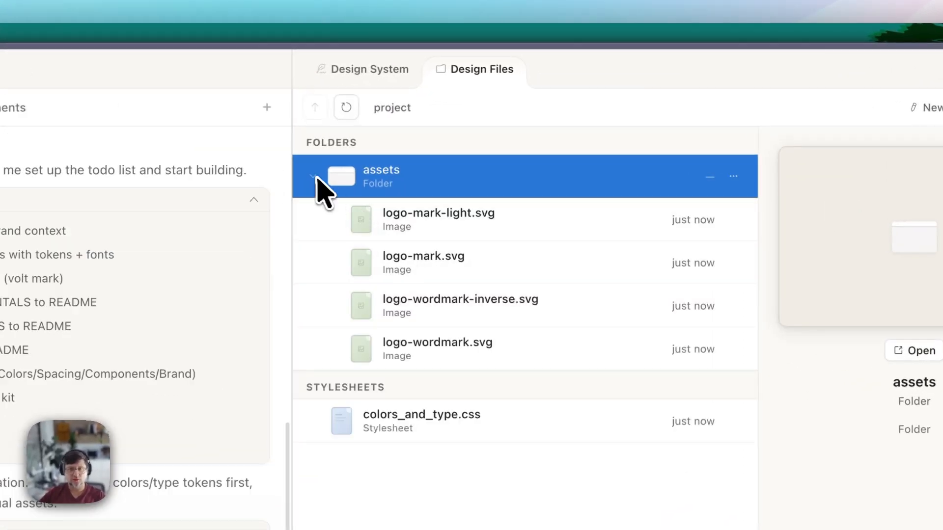
left_click(441, 232)
left_click(443, 268)
left_click(445, 305)
left_click(443, 340)
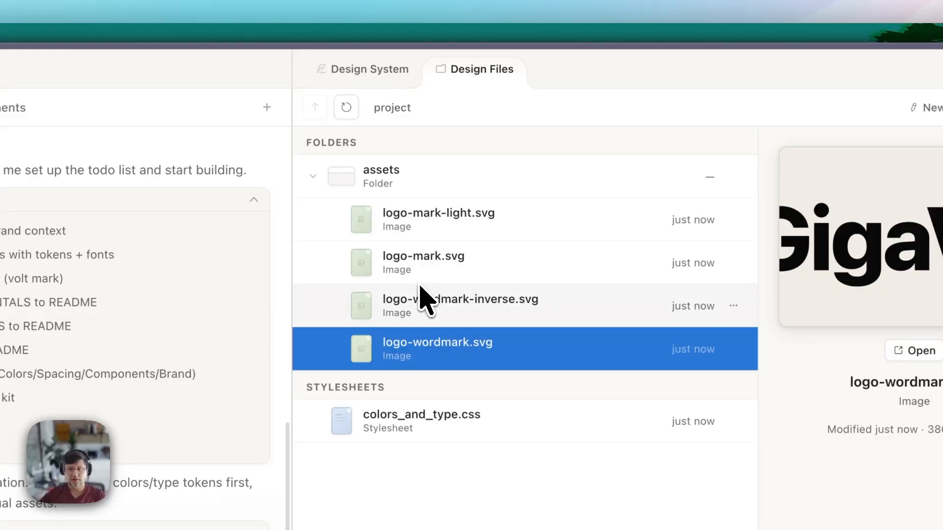
left_click(424, 295)
left_click(442, 354)
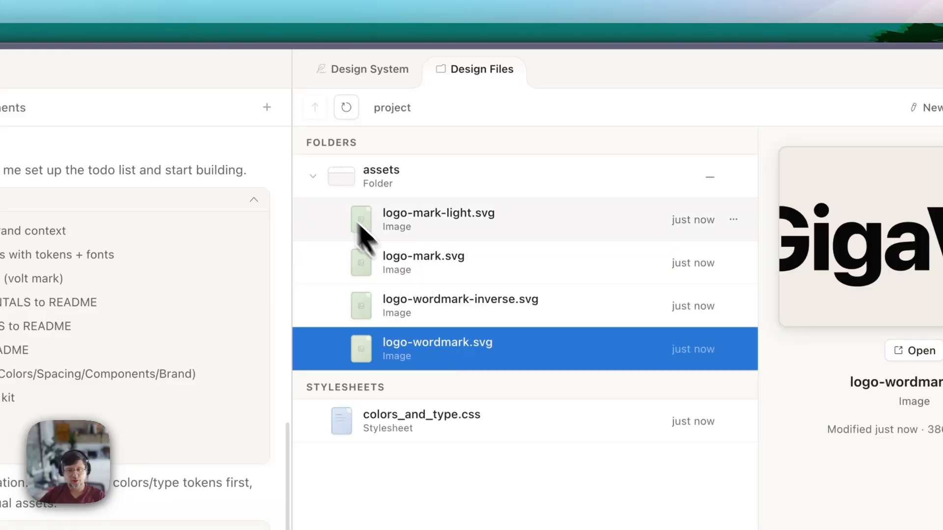
left_click(315, 178)
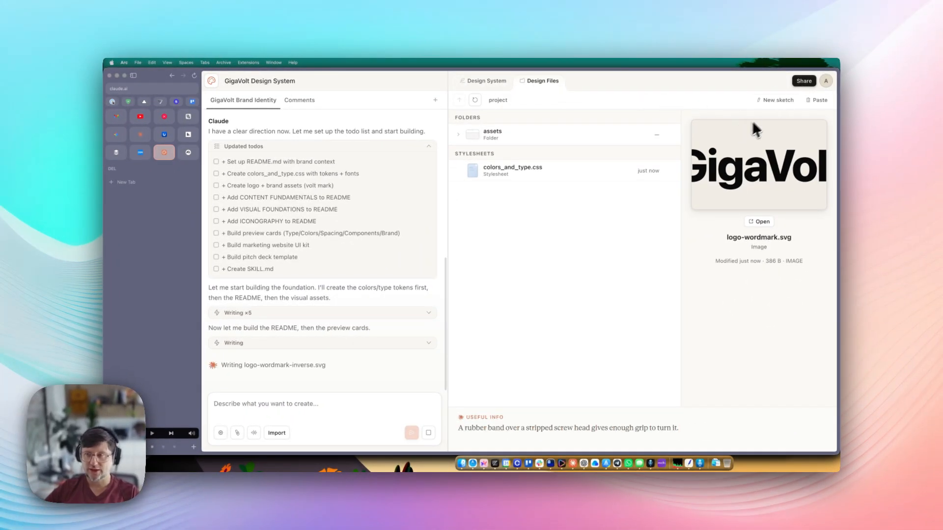
- Set the project's Share access to 'Teammates can edit' after trying the other access levels
left_click(804, 82)
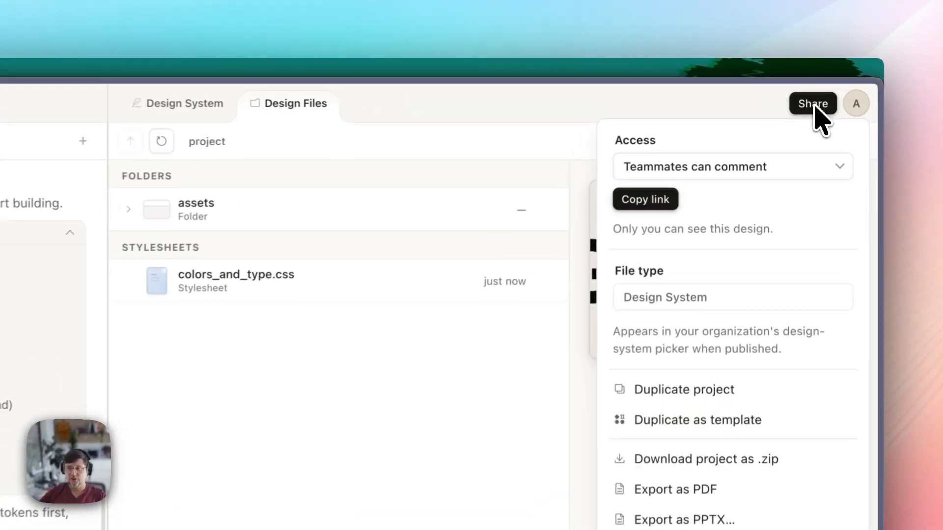
left_click(729, 173)
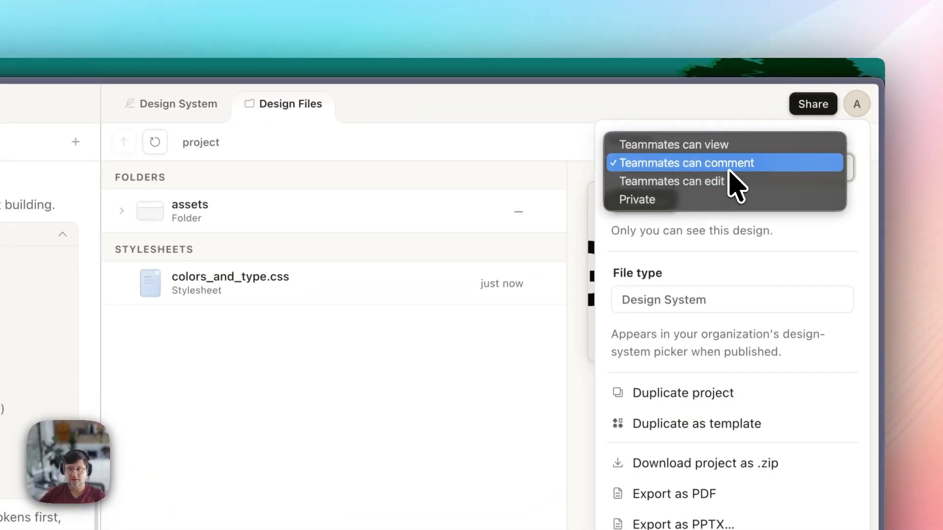
left_click(746, 235)
left_click(724, 178)
left_click(727, 166)
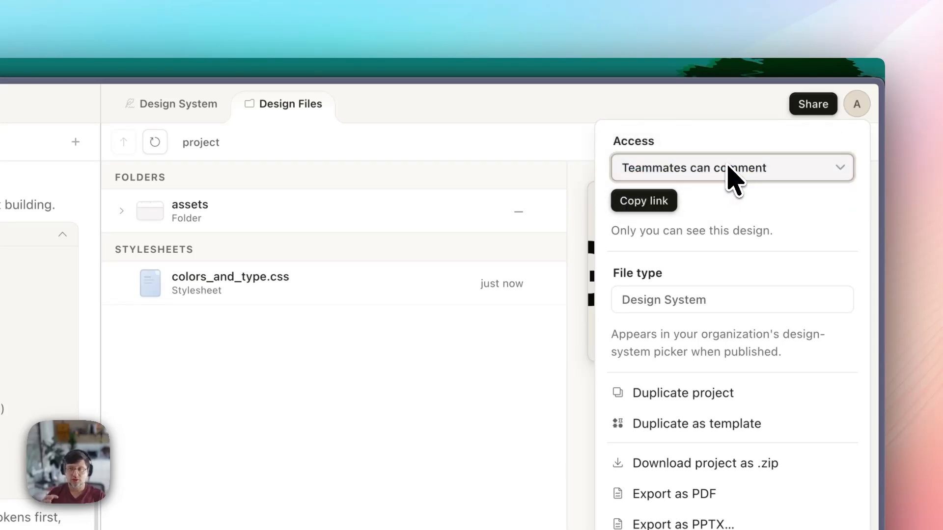
left_click(723, 173)
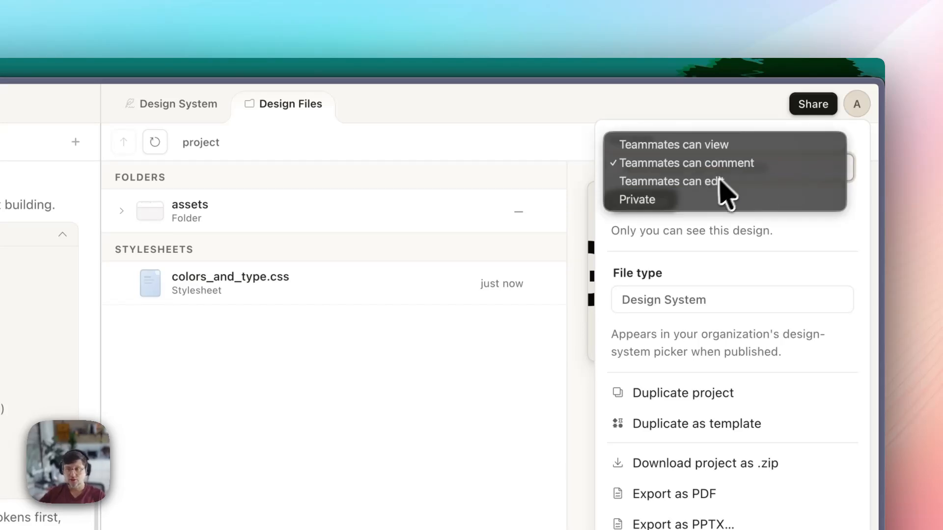
left_click(719, 181)
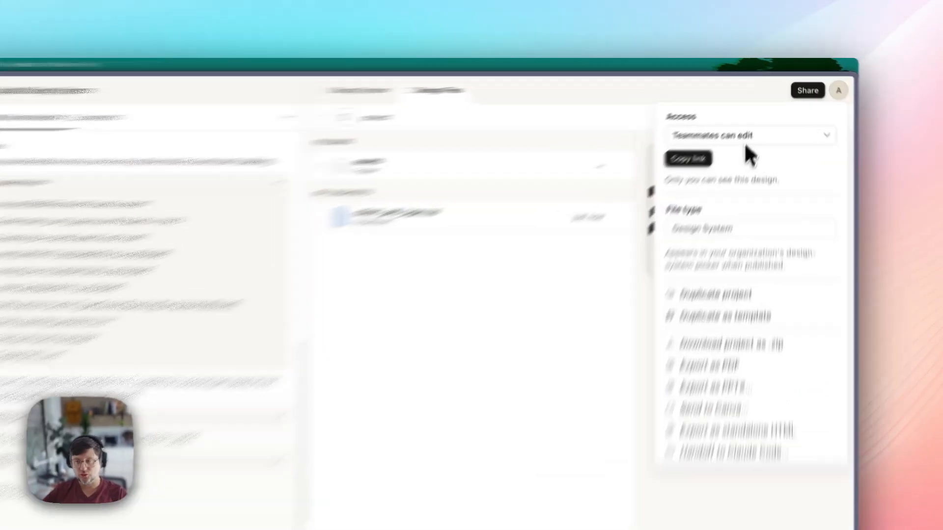
left_click(759, 117)
left_click(757, 138)
left_click(745, 117)
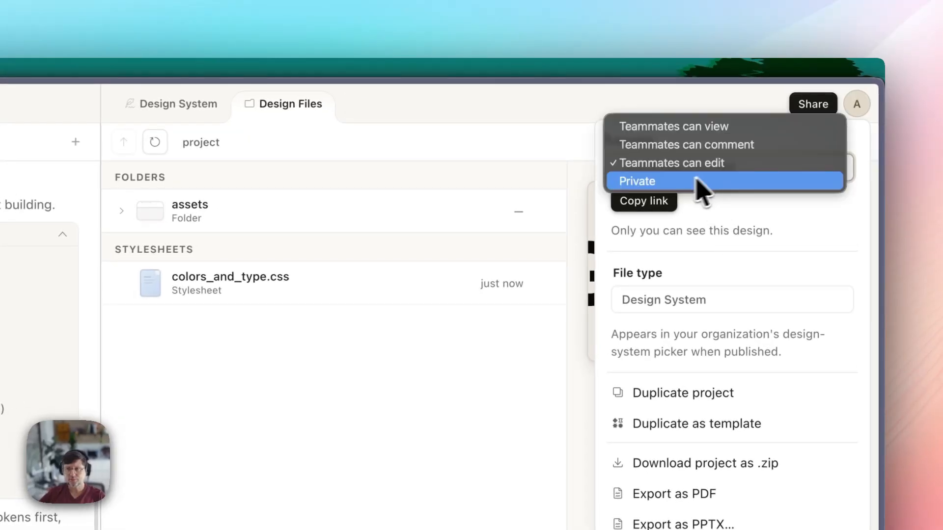
left_click(697, 180)
left_click(722, 167)
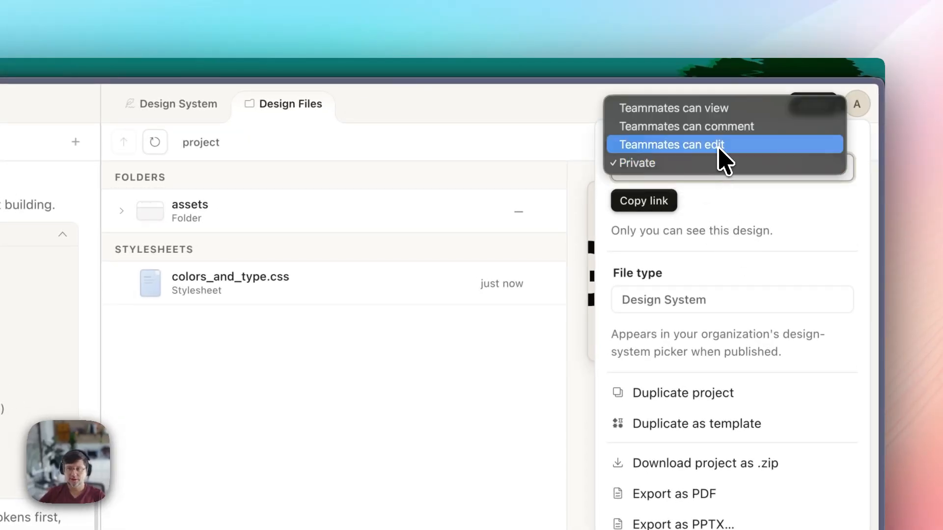
left_click(719, 148)
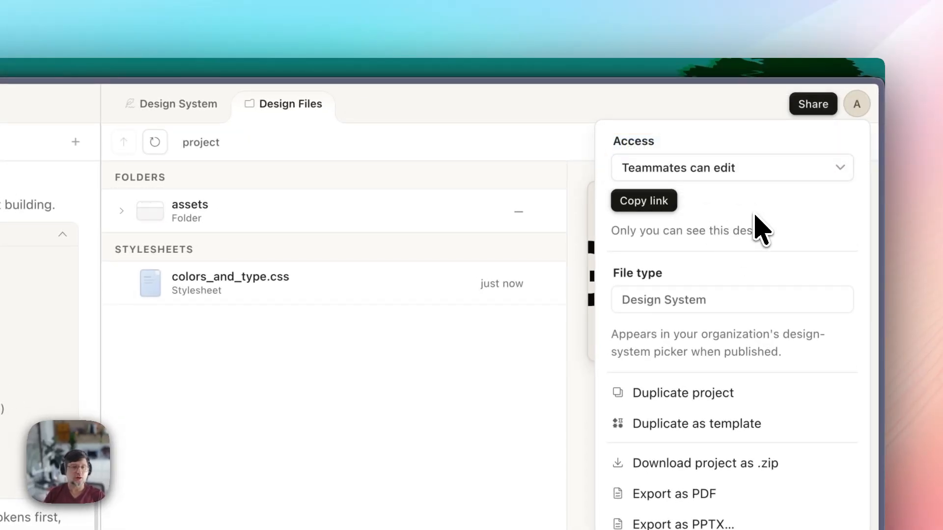
left_click(721, 168)
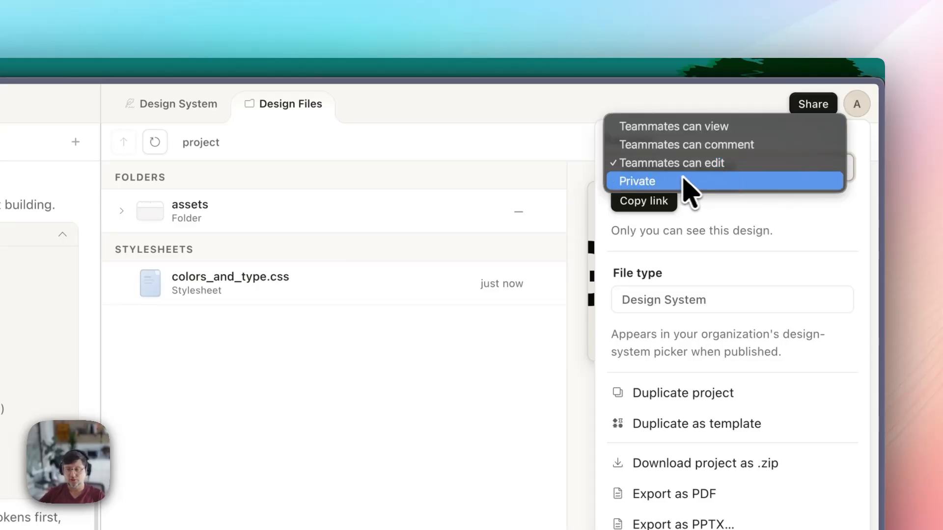
left_click(714, 222)
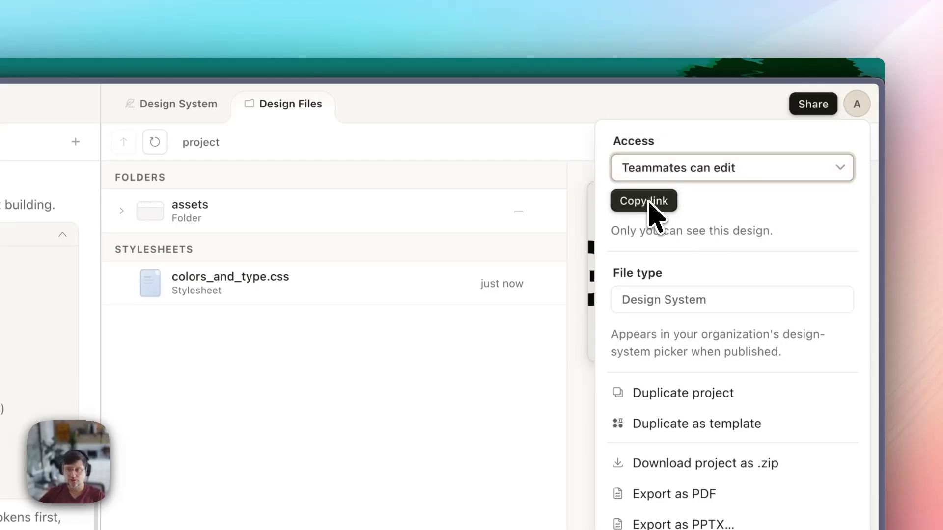
- Confirm 'Teammates can edit' access and close the sharing and export options
left_click_drag(730, 230, 821, 229)
left_click(741, 172)
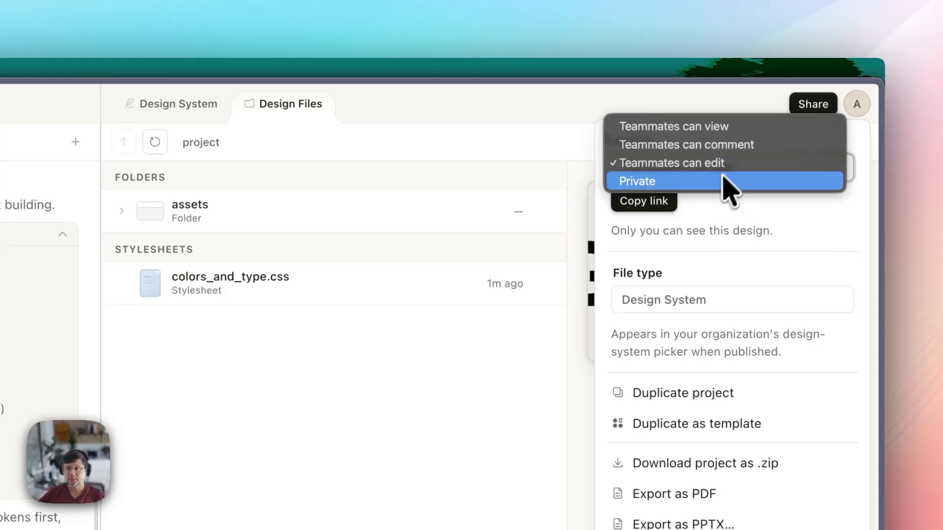
left_click(702, 167)
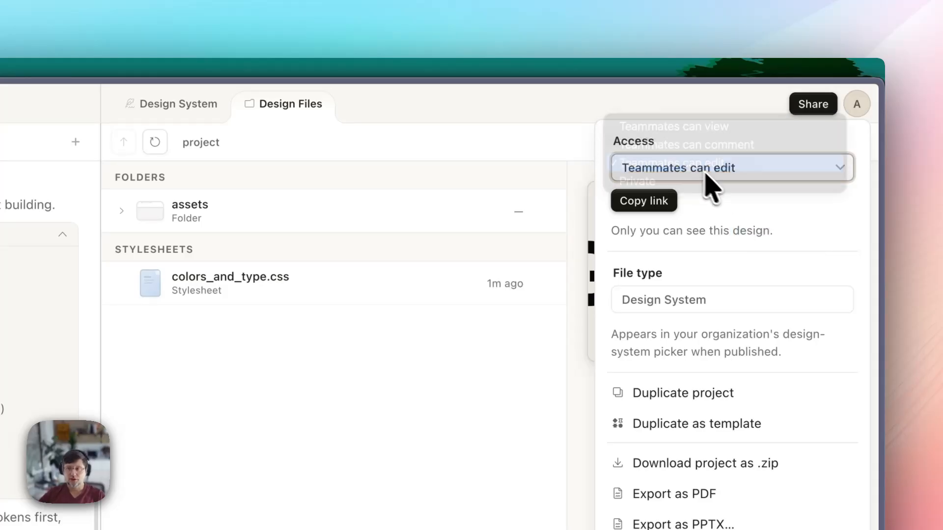
left_click(709, 174)
left_click(718, 166)
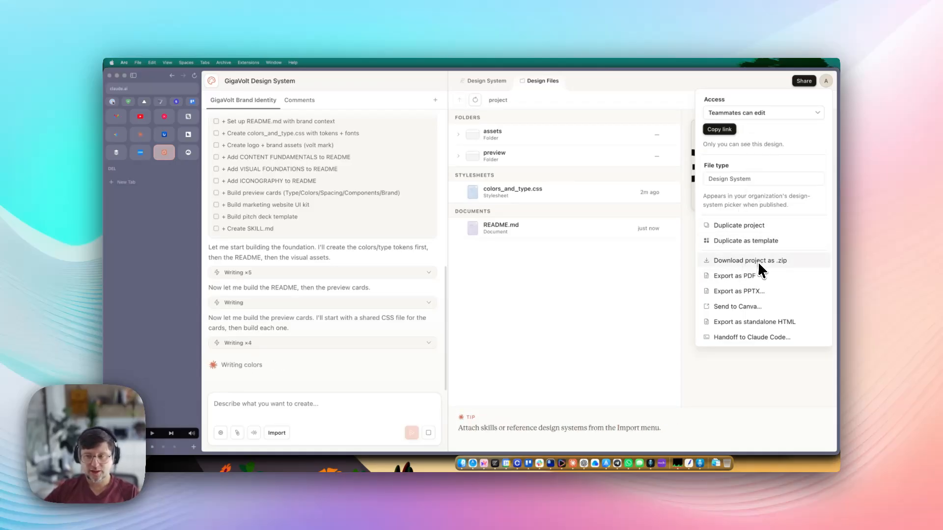
left_click(581, 274)
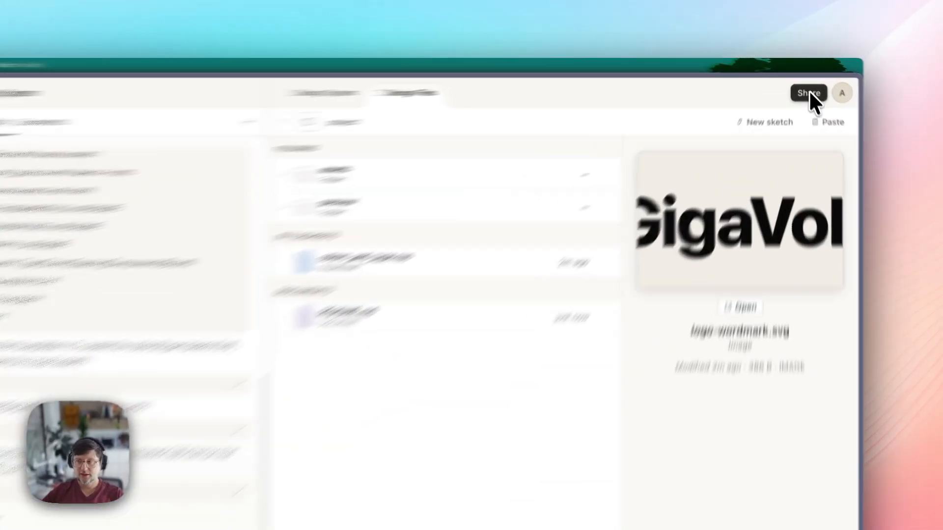
left_click(804, 81)
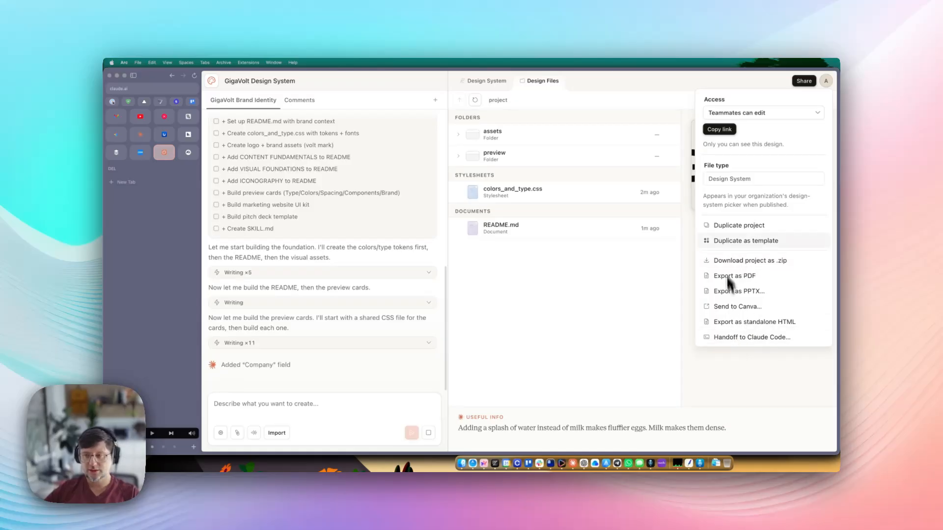
left_click(741, 349)
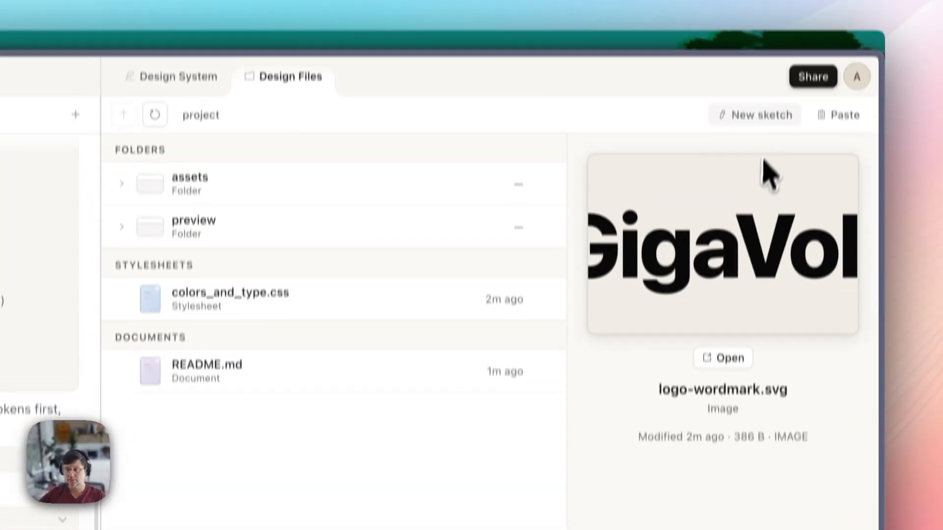
- Bring up the generating design system view and read its note about keeping the tab open
left_click(334, 47)
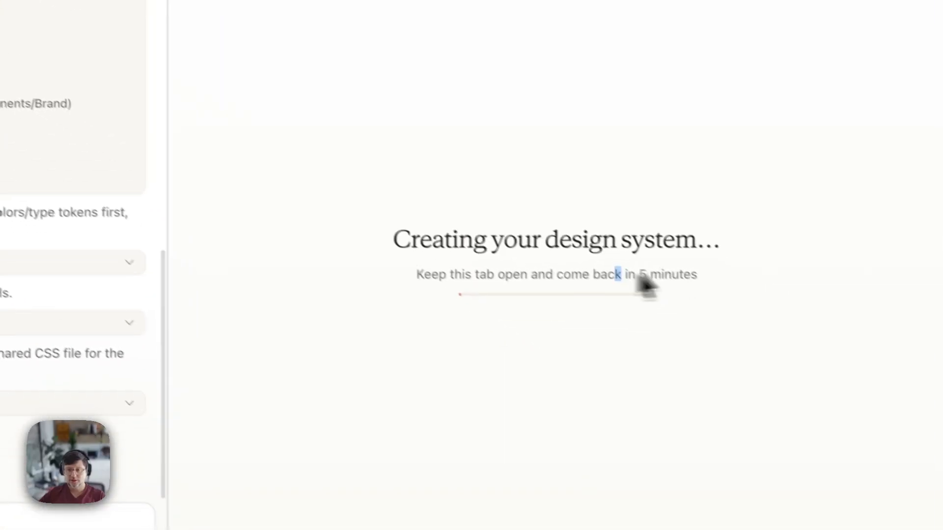
left_click_drag(638, 274, 687, 283)
left_click(687, 283)
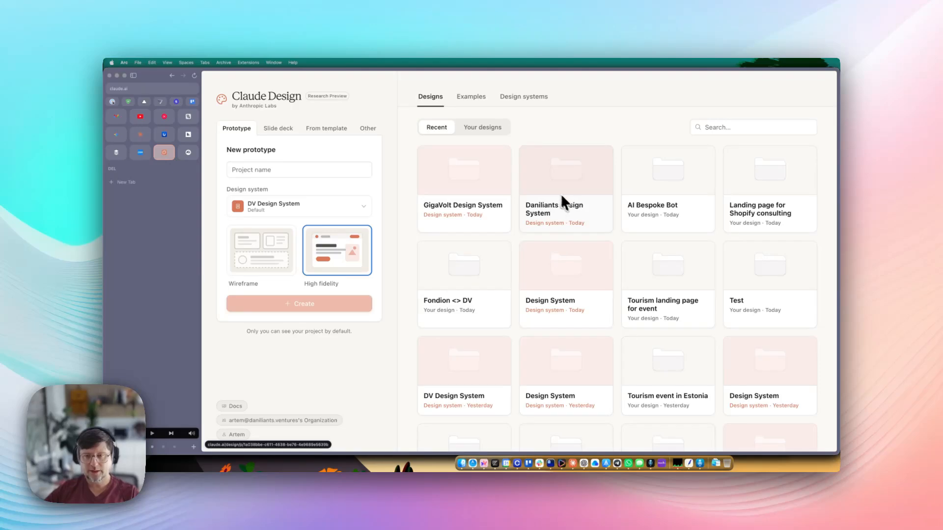
- Open the Daniliants Design System and scroll through its brand-color chat history
left_click(566, 185)
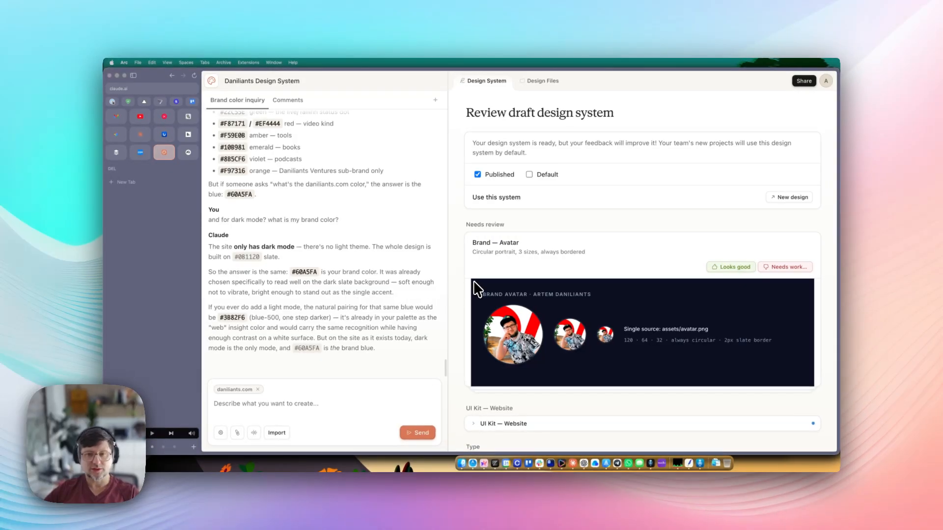
scroll(370, 269, "up", 20)
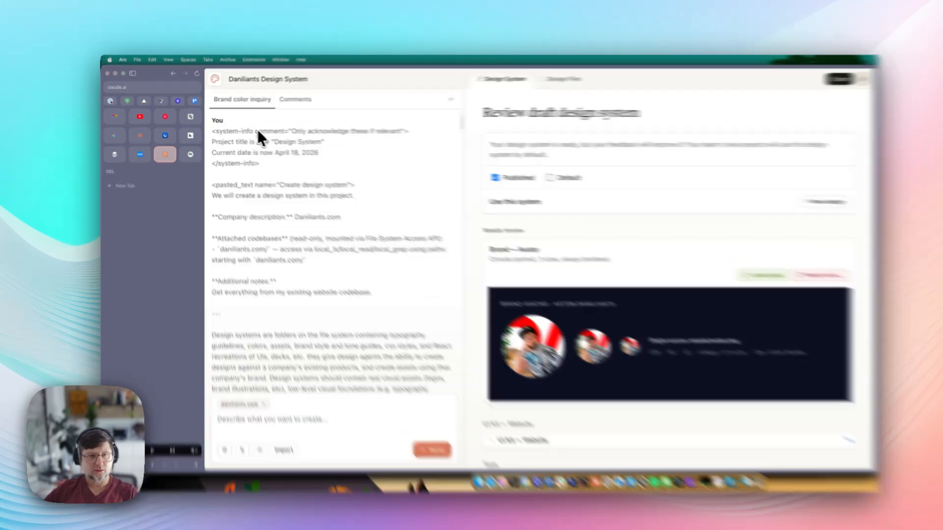
left_click_drag(233, 130, 318, 260)
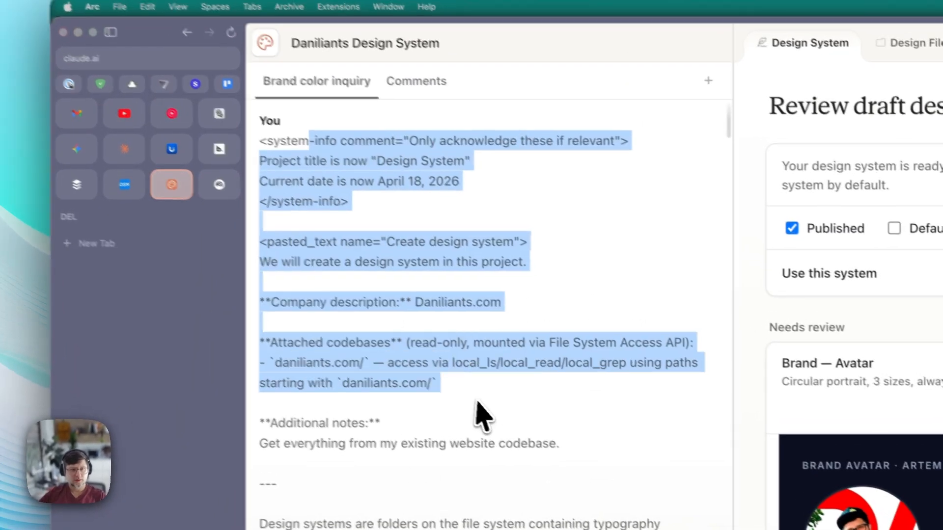
left_click(327, 272)
scroll(319, 284, "down", 9)
scroll(328, 384, "down", 10)
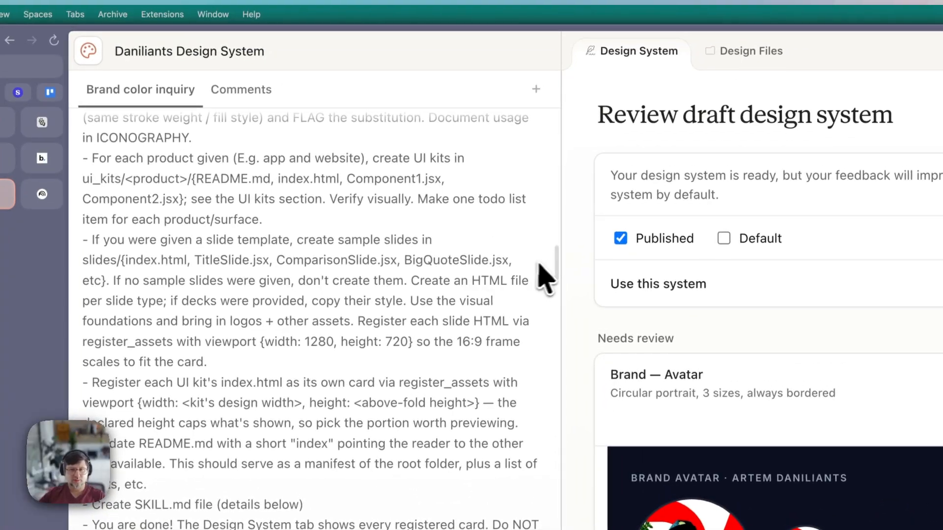
scroll(545, 279, "down", 20)
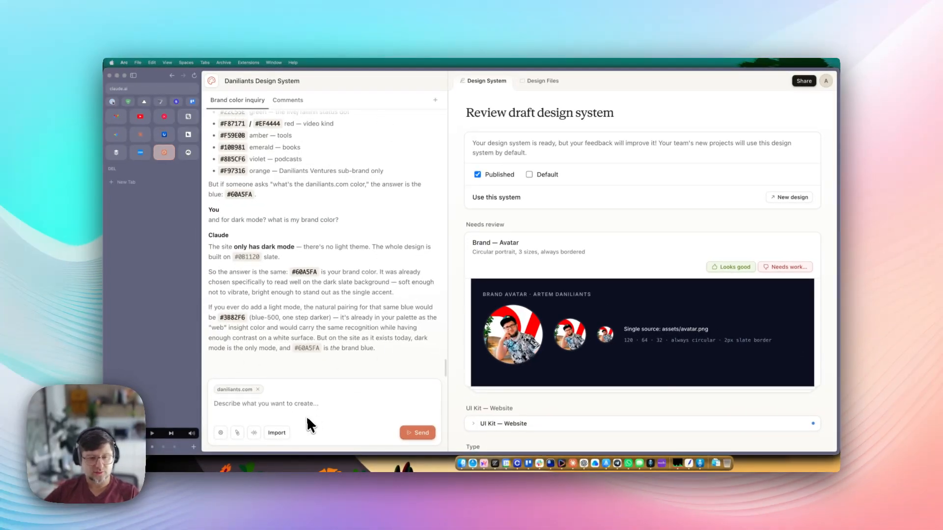
- Type several lines of test text into the prompt, then start erasing them
left_click(289, 402)
type("dsfdsfsdfsd fjsd")
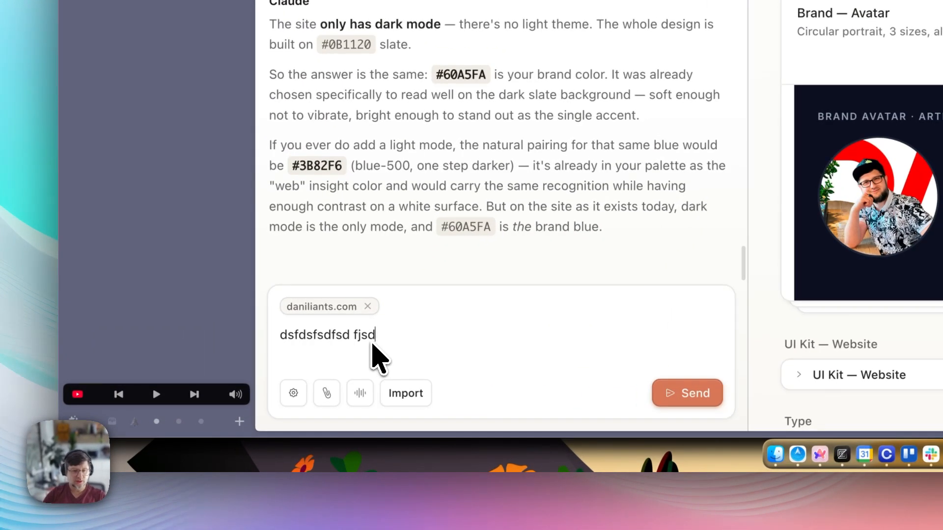
key("BackSpace")
key("BackSpace")
key("BackSpace")
key("BackSpace")
key("BackSpace")
key("BackSpace")
key("BackSpace")
key("BackSpace")
key("BackSpace")
key("BackSpace")
key("BackSpace")
key("BackSpace")
key("BackSpace")
key("BackSpace")
key("BackSpace")
key("BackSpace")
key("BackSpace")
key("BackSpace")
key("BackSpace")
key("BackSpace")
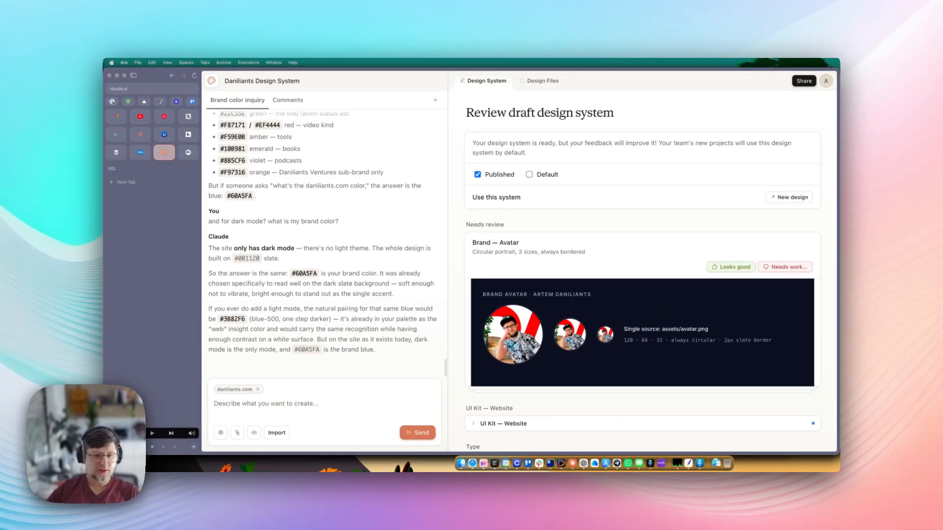
type("sdfdsfs")
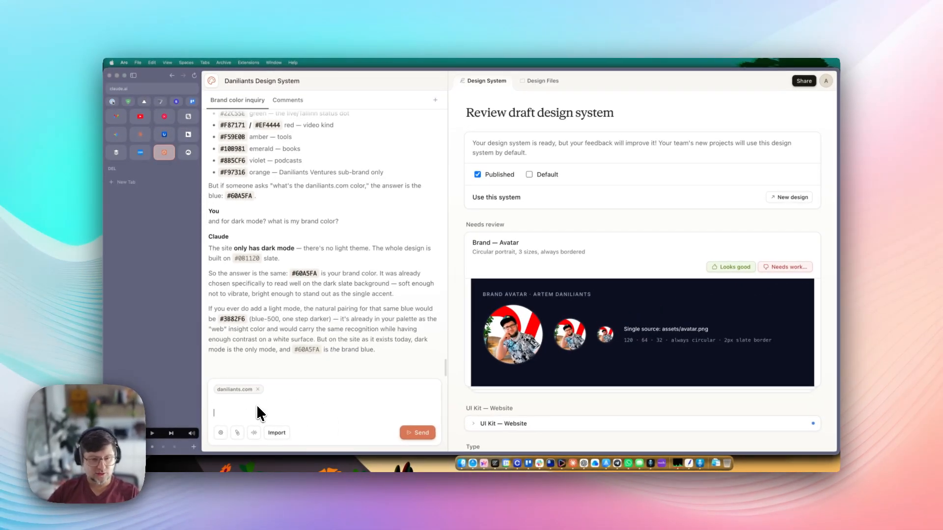
key("shift+Return")
type("sdfdsf")
key("shift+Return")
type("sdfsf")
key("shift+Return")
type("sdf")
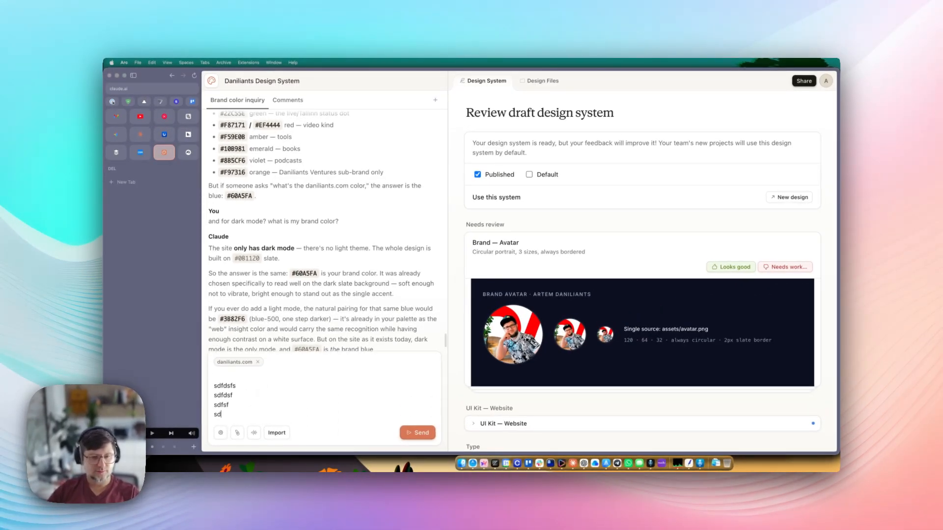
key("BackSpace")
key("BackSpace")
key("BackSpace")
key("BackSpace")
key("BackSpace")
key("BackSpace")
key("BackSpace")
key("BackSpace")
key("BackSpace")
key("BackSpace")
key("BackSpace")
key("BackSpace")
key("BackSpace")
key("BackSpace")
key("BackSpace")
key("BackSpace")
key("BackSpace")
key("BackSpace")
key("BackSpace")
key("BackSpace")
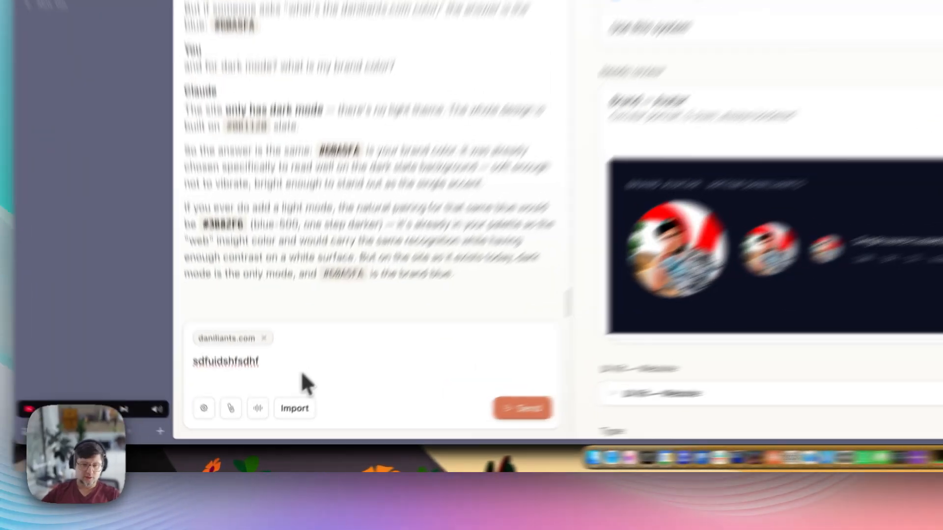
- Clear all remaining test text from the prompt and show the import sources menu
key("super+a")
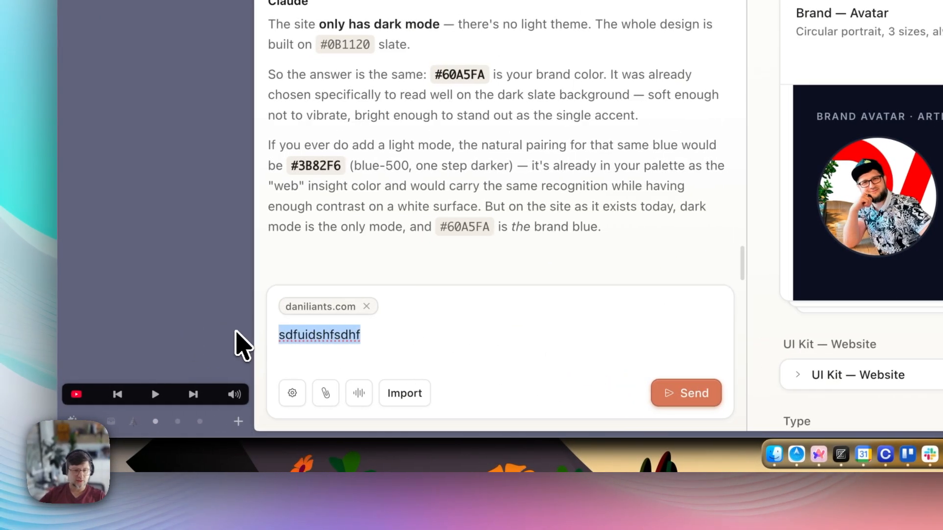
type("dsfdsfsdfsdfsd")
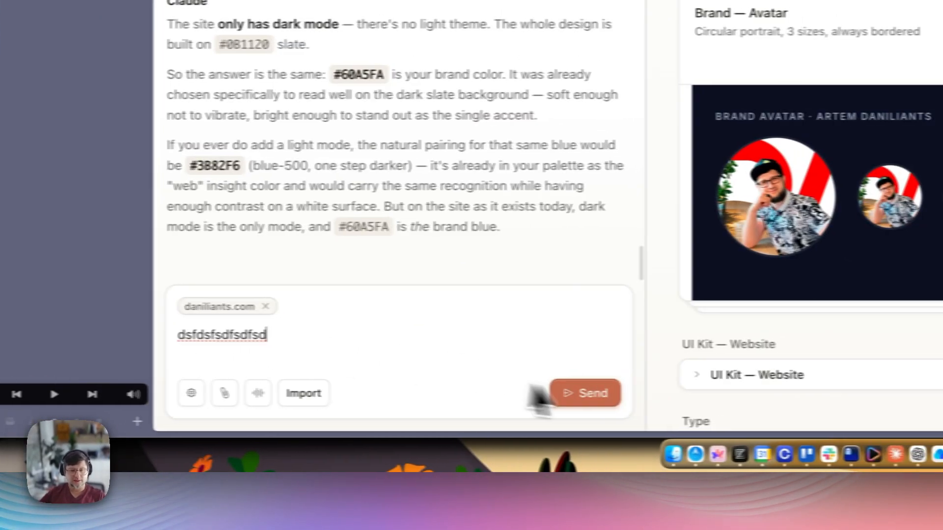
key("super+a")
key("BackSpace")
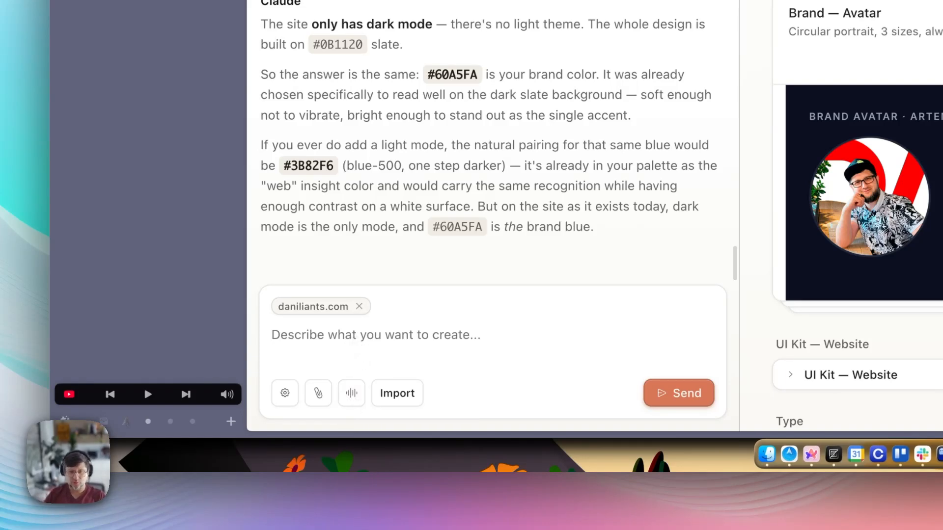
left_click(414, 398)
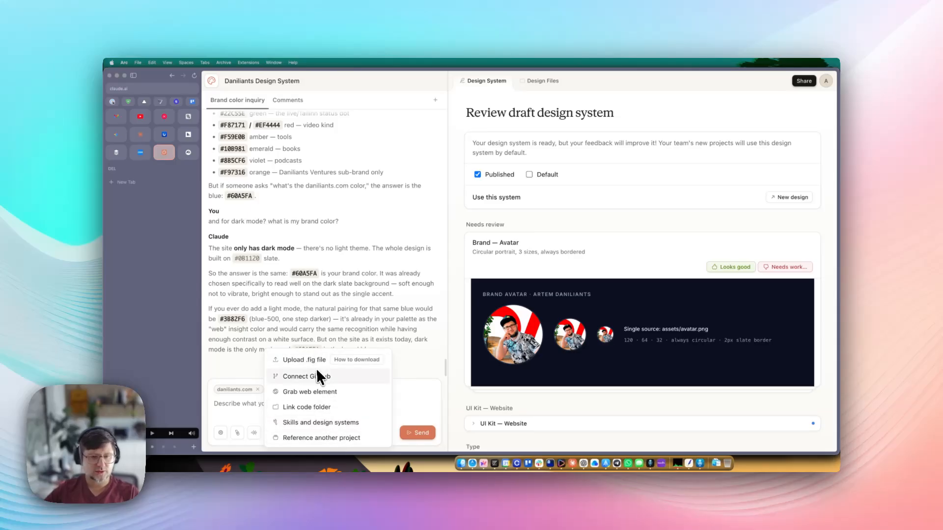
- Close the import options, refocus the empty prompt, then show and dismiss the import options again
left_click(255, 411)
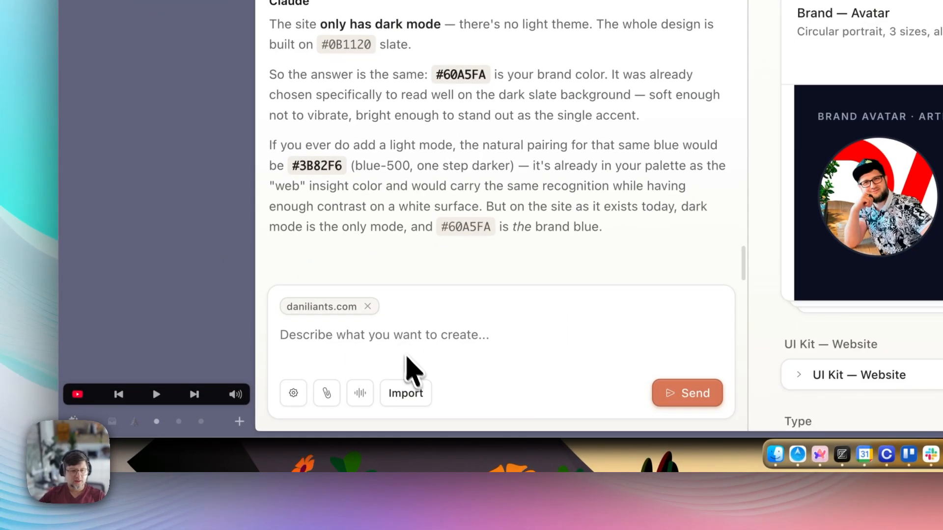
left_click(409, 338)
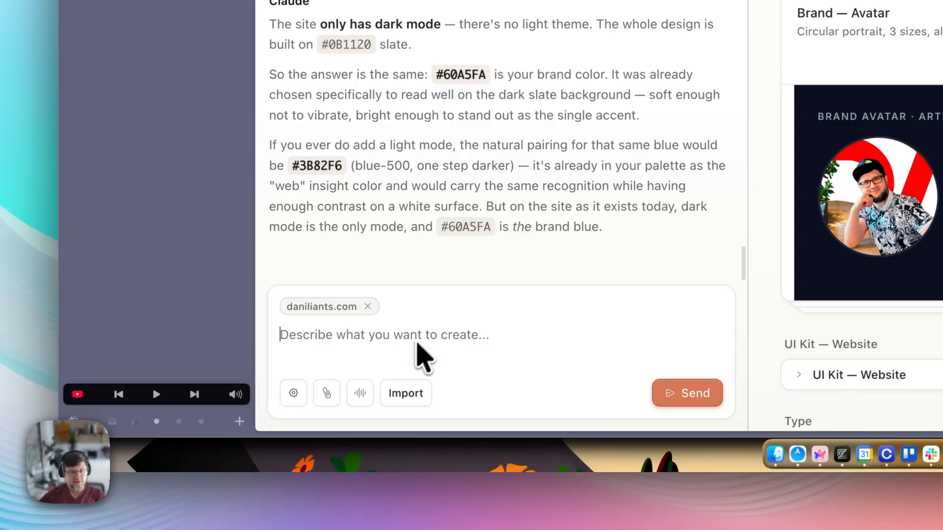
left_click(406, 393)
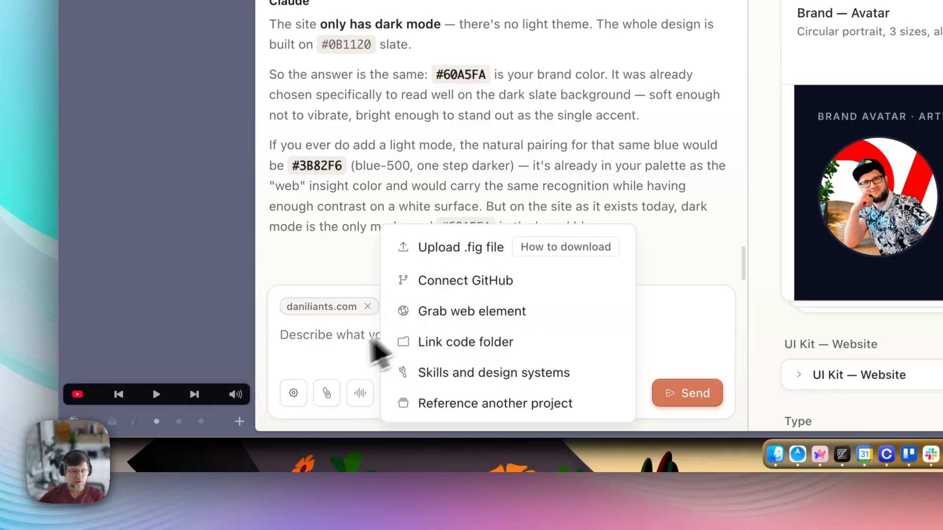
left_click(337, 368)
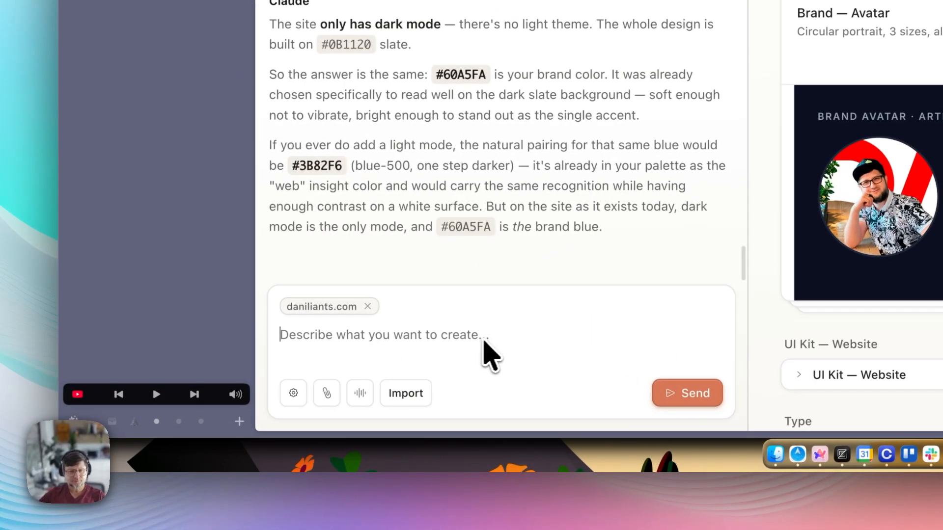
- Check the model list three times without changing it, keeping Claude Opus 4.7 selected
left_click(295, 393)
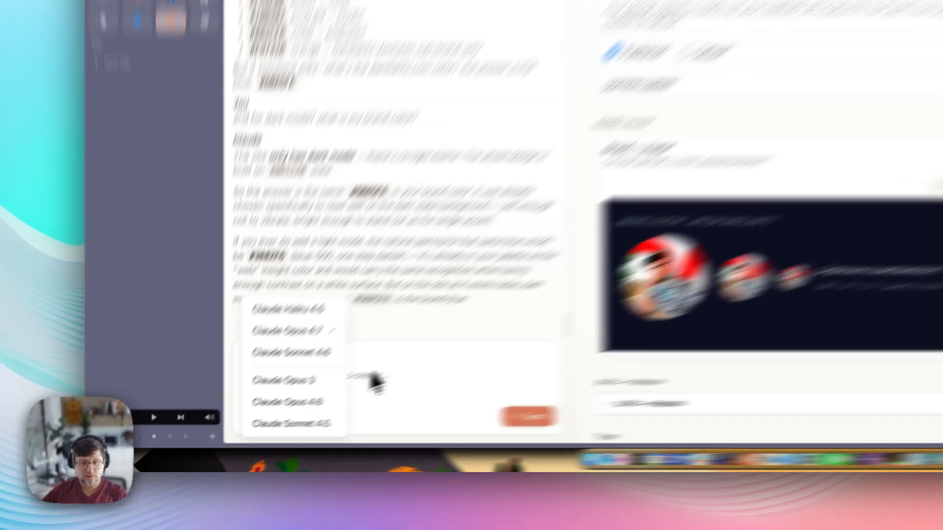
left_click(310, 404)
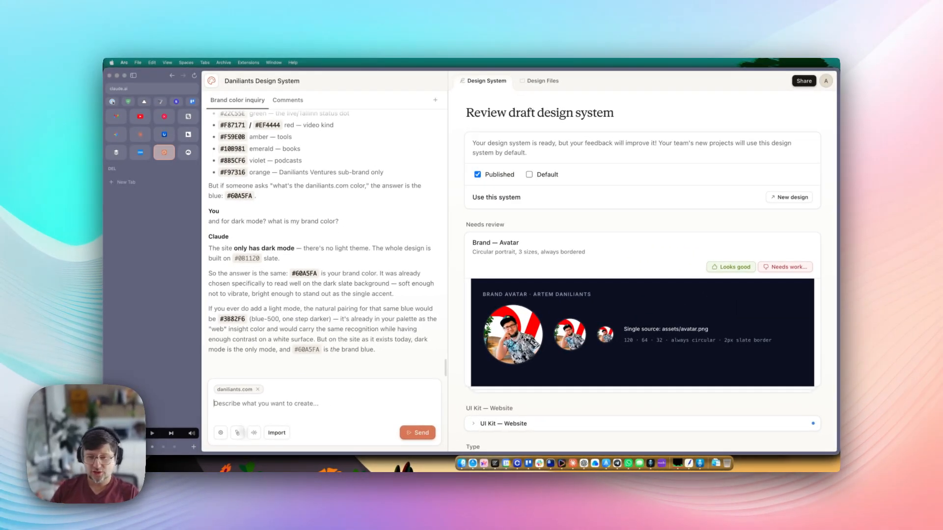
left_click(223, 432)
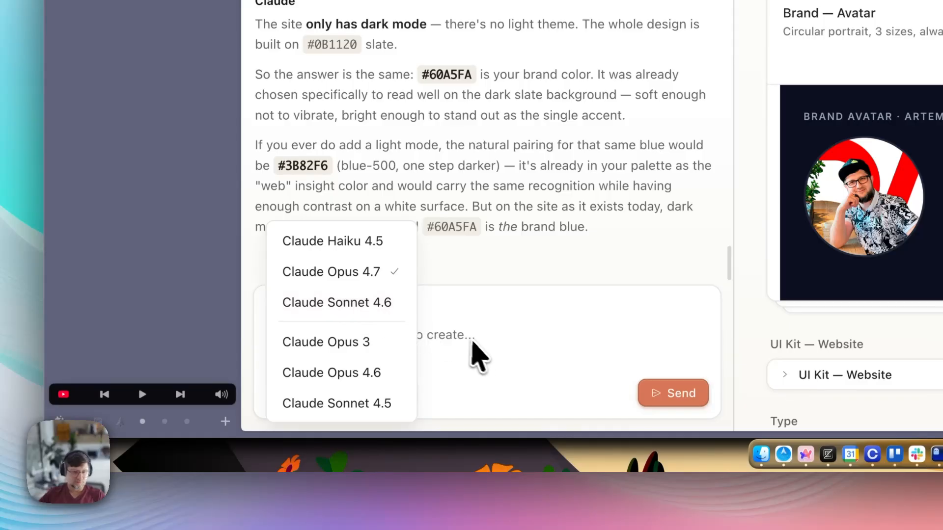
left_click(494, 357)
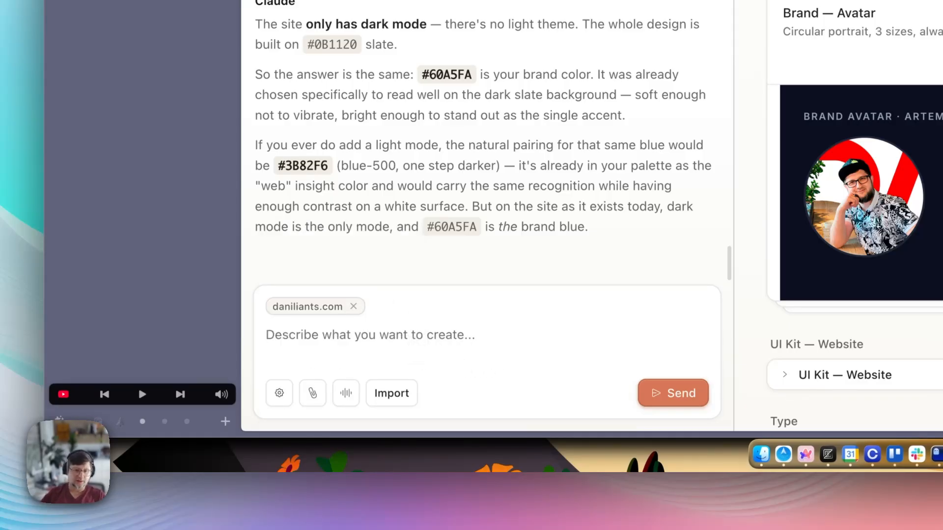
left_click(288, 392)
left_click(501, 355)
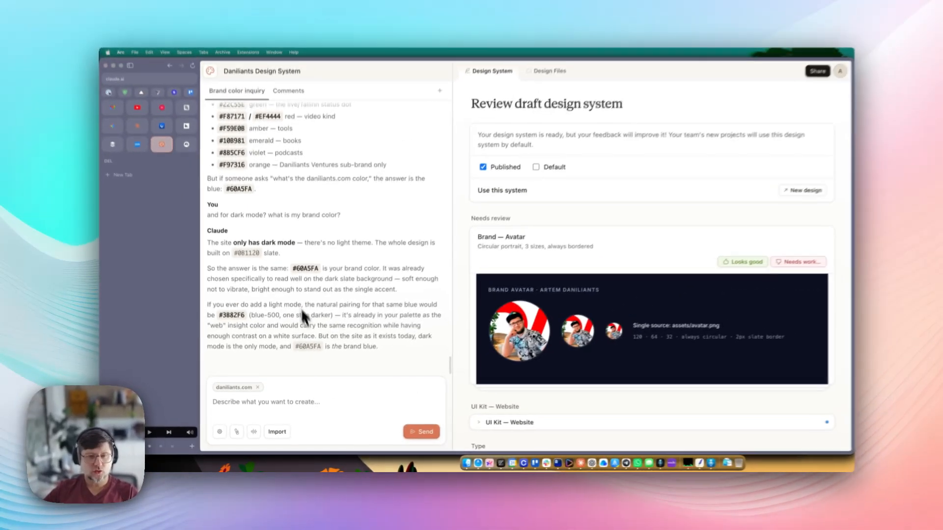
scroll(302, 309, "up", 10)
scroll(299, 290, "down", 5)
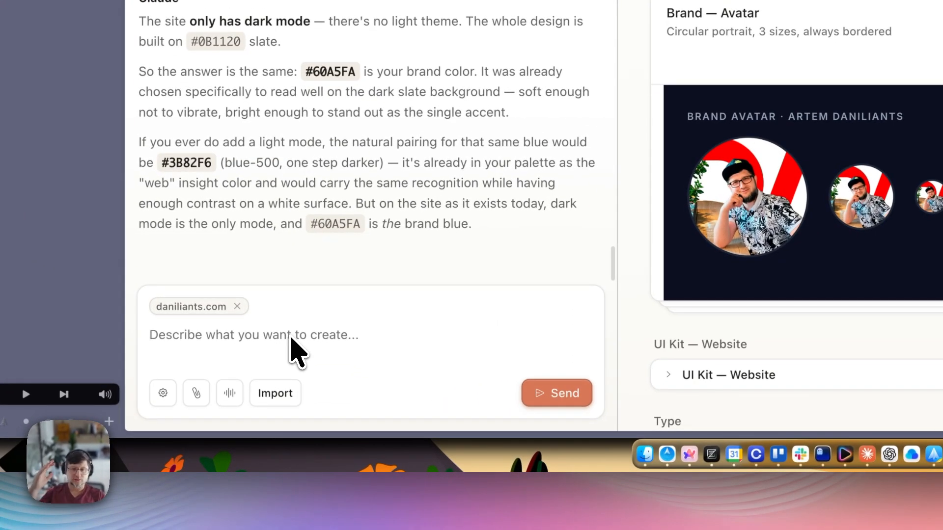
left_click(291, 338)
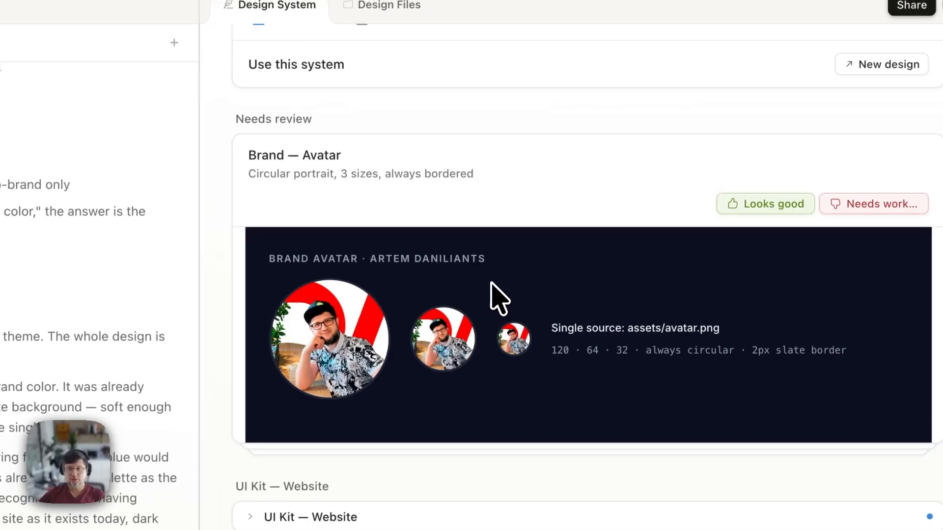
scroll(491, 283, "up", 4)
left_click_drag(357, 146, 461, 145)
left_click(442, 143)
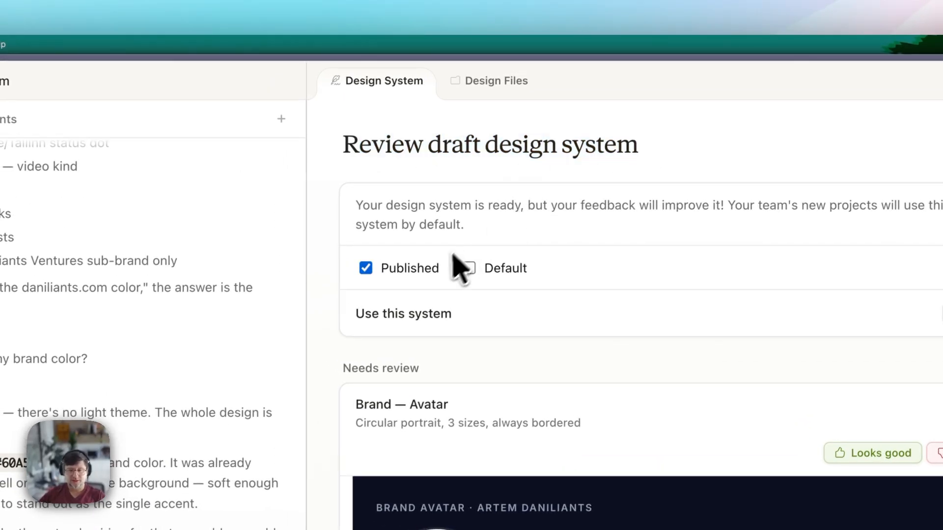
scroll(444, 324, "down", 2)
scroll(461, 364, "up", 1)
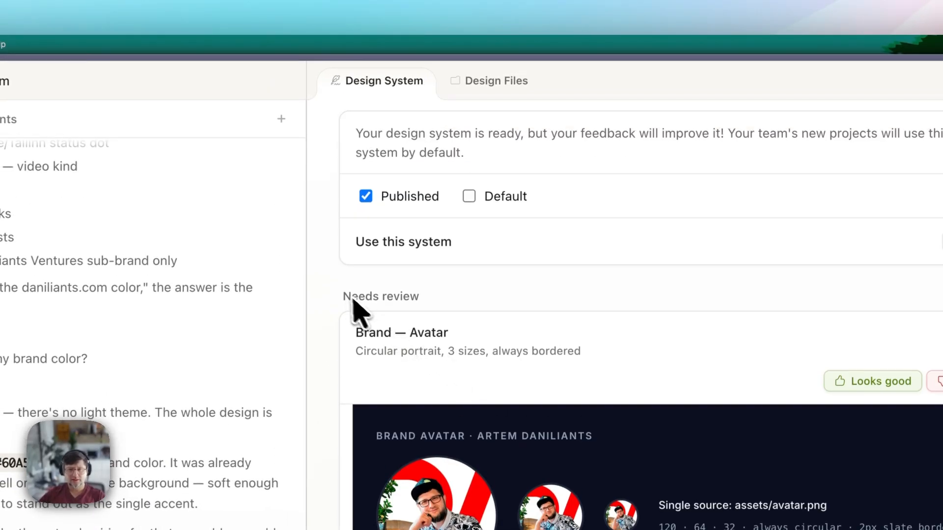
mouse_move(343, 300)
left_mouse_down()
mouse_move(440, 301)
mouse_move(336, 300)
left_mouse_up()
left_click(337, 300)
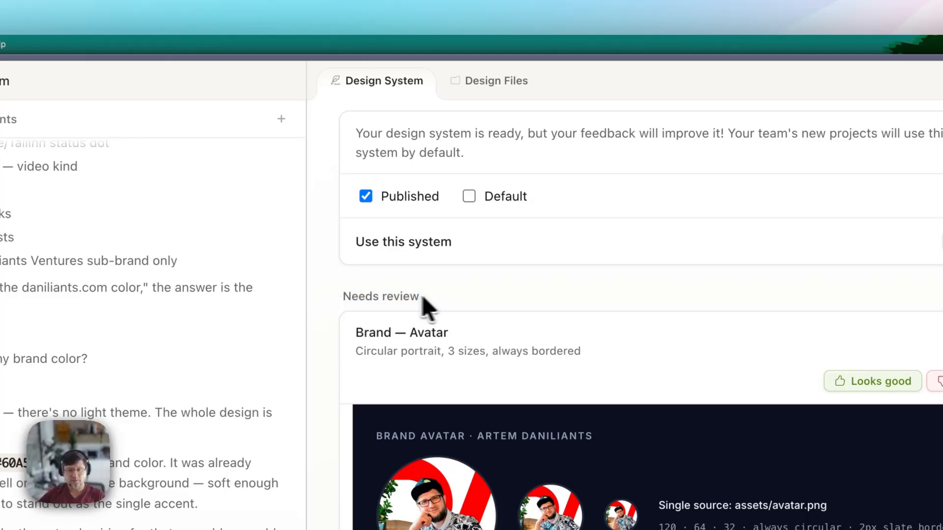
left_click(338, 305)
scroll(404, 369, "down", 2)
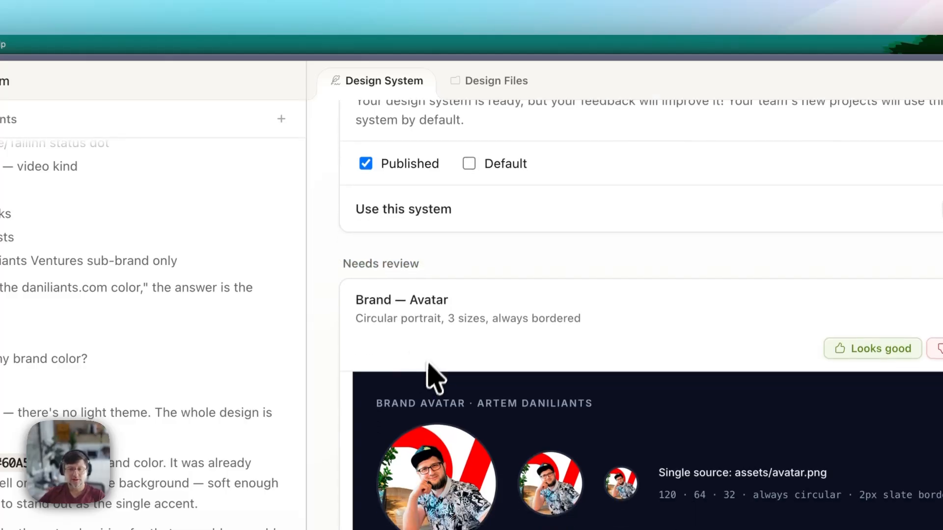
left_click_drag(356, 300, 381, 301)
left_click(408, 319)
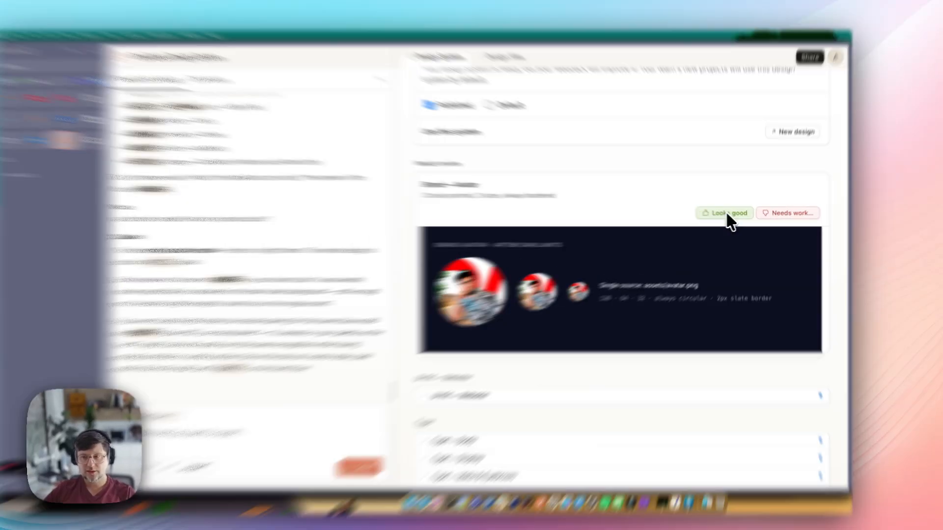
- Approve the Brand cards: Avatar, Insight Icons, UI Icons, Venture Logos and Voice
left_click(747, 215)
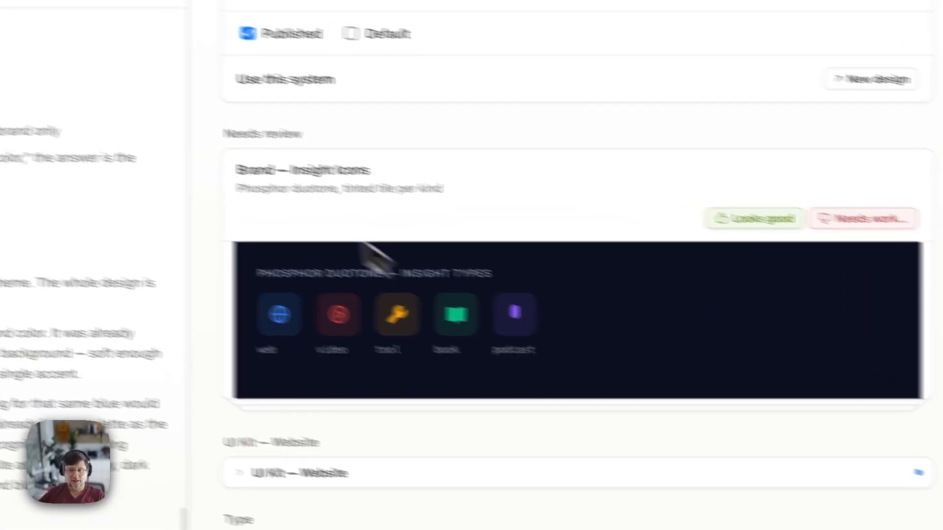
left_click_drag(176, 157, 299, 157)
left_click(323, 155)
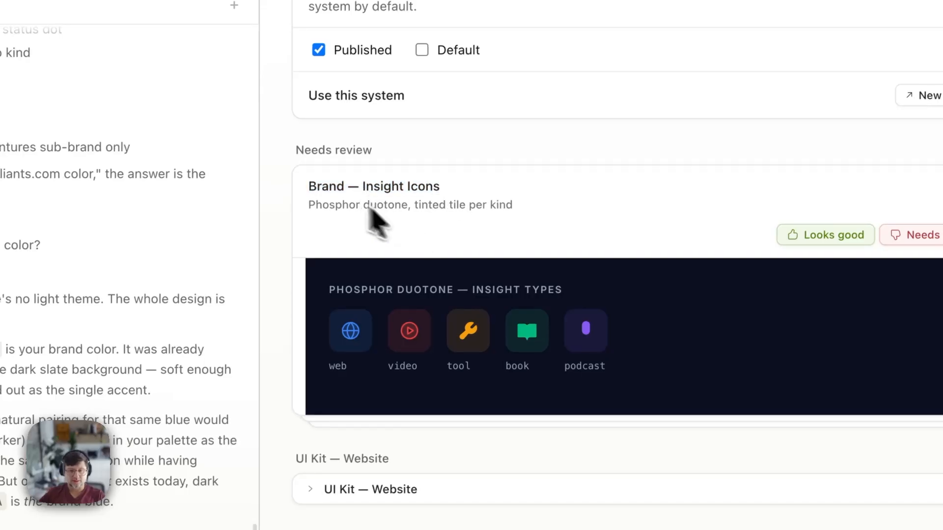
left_click_drag(319, 186, 440, 205)
left_click(444, 209)
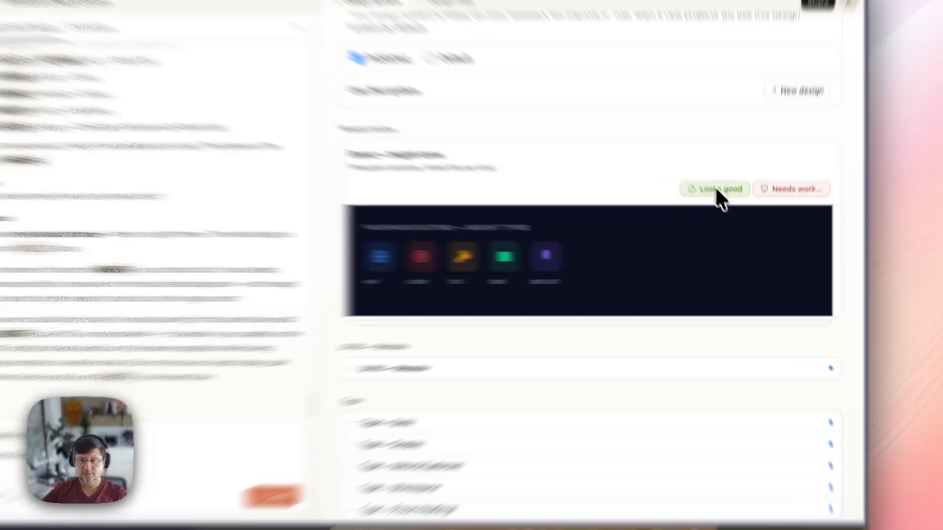
left_click(732, 215)
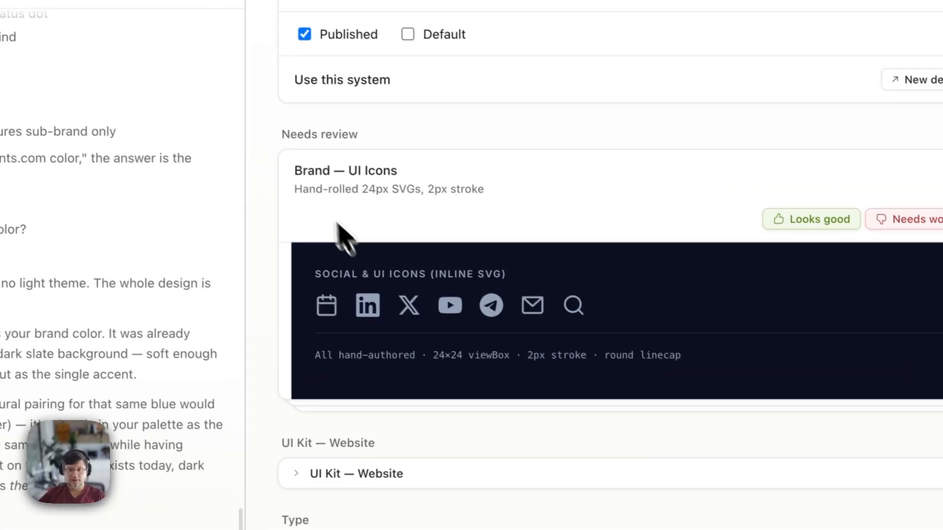
left_click_drag(310, 190, 490, 189)
left_click(514, 200)
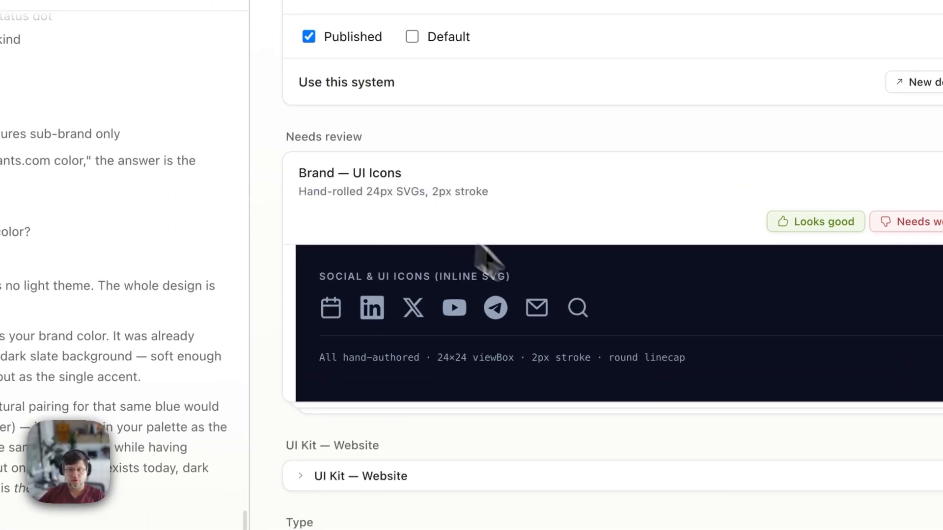
left_click(808, 223)
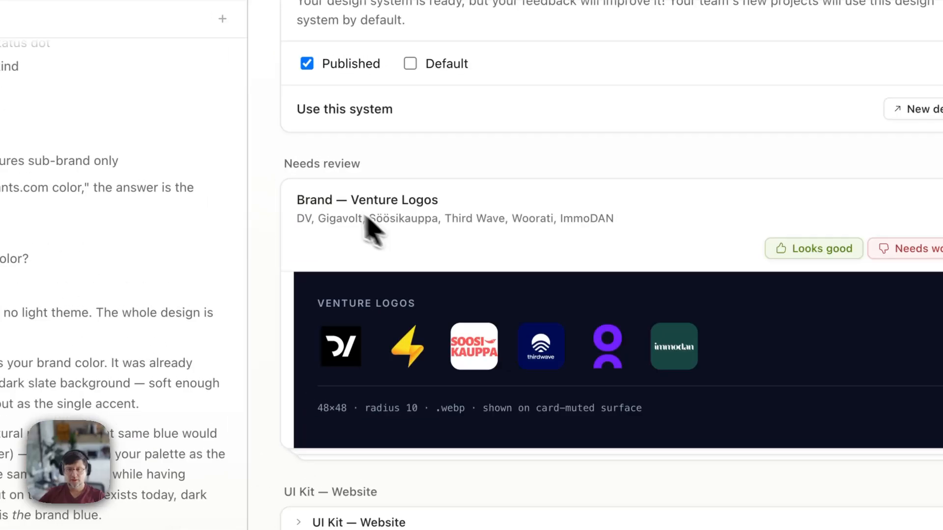
left_click_drag(206, 130, 360, 138)
left_click(339, 204)
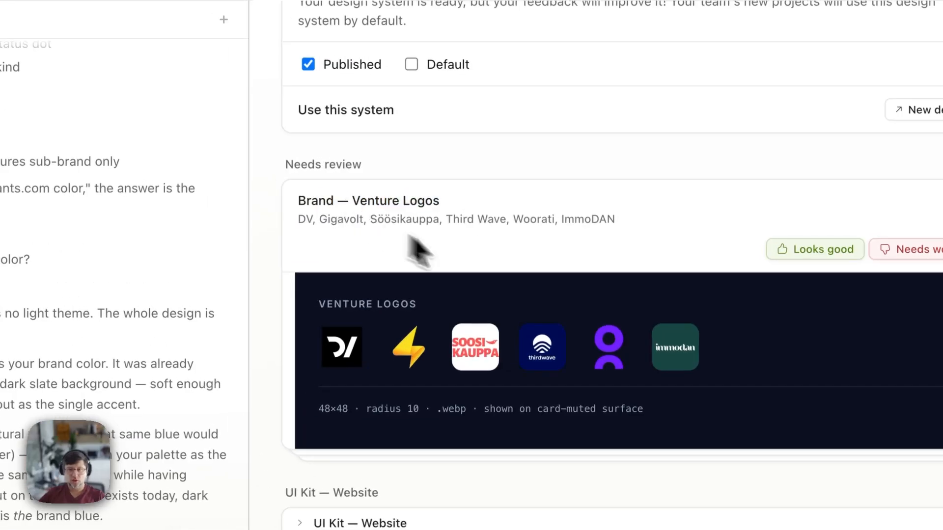
left_click(791, 250)
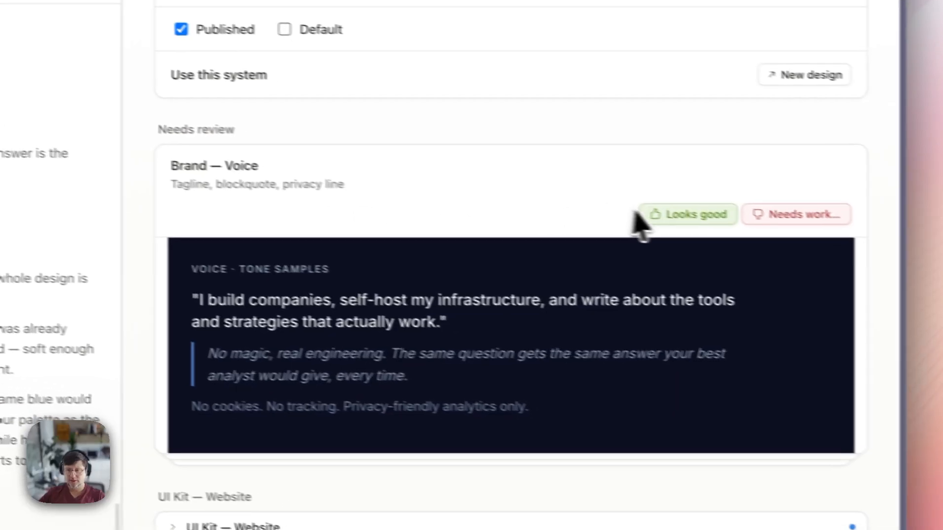
left_click(686, 214)
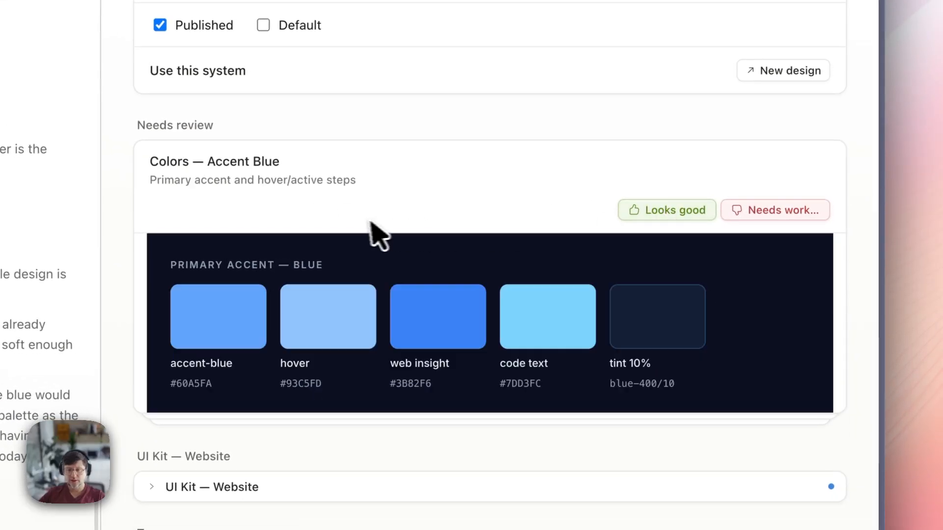
- Approve the Colors cards: Accent Blue, Semantic & Kinds, Surfaces and Text
left_click(641, 218)
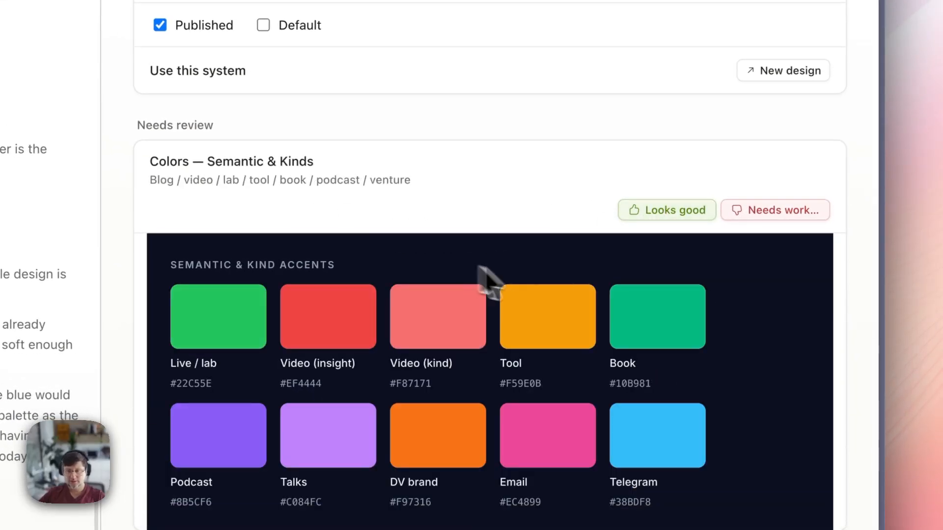
left_click(661, 213)
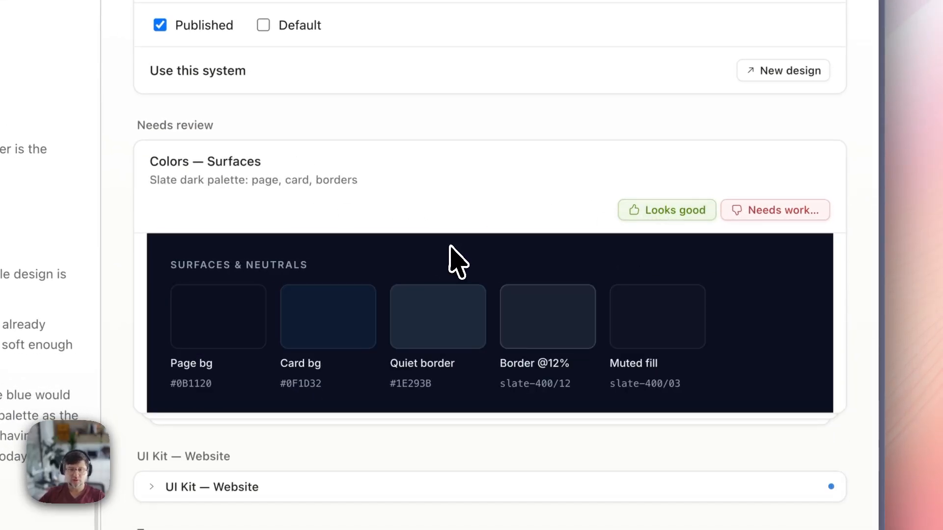
left_click(672, 216)
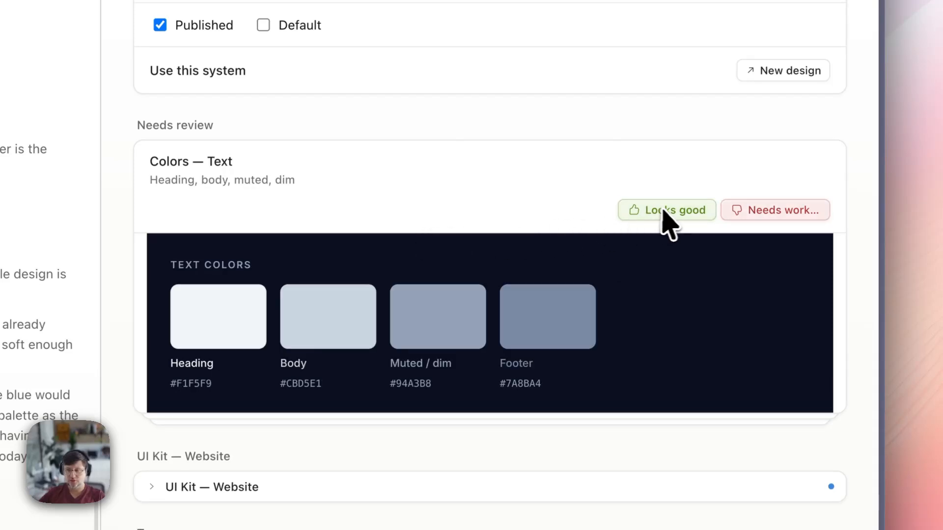
left_click(634, 208)
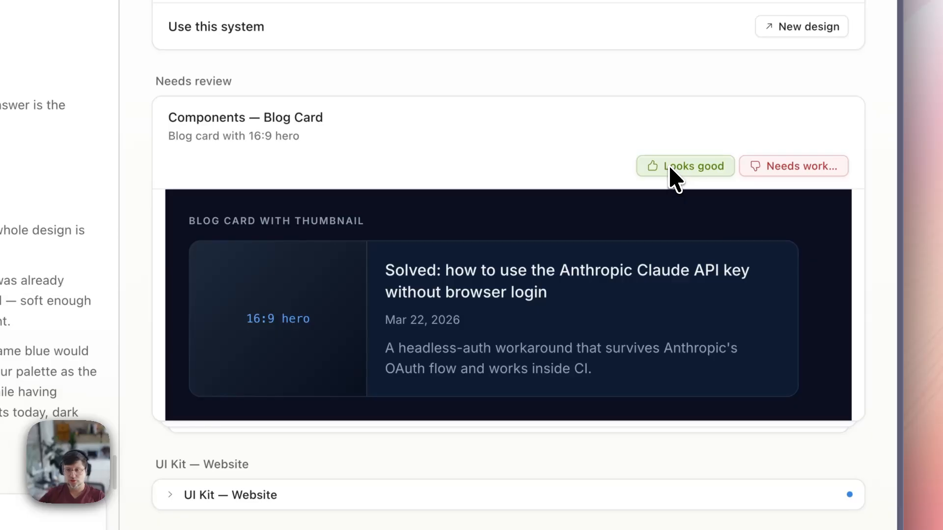
- Approve all Components cards, from Blog Card and Footer through Venture Card and Work Card
left_click(670, 168)
left_click(683, 166)
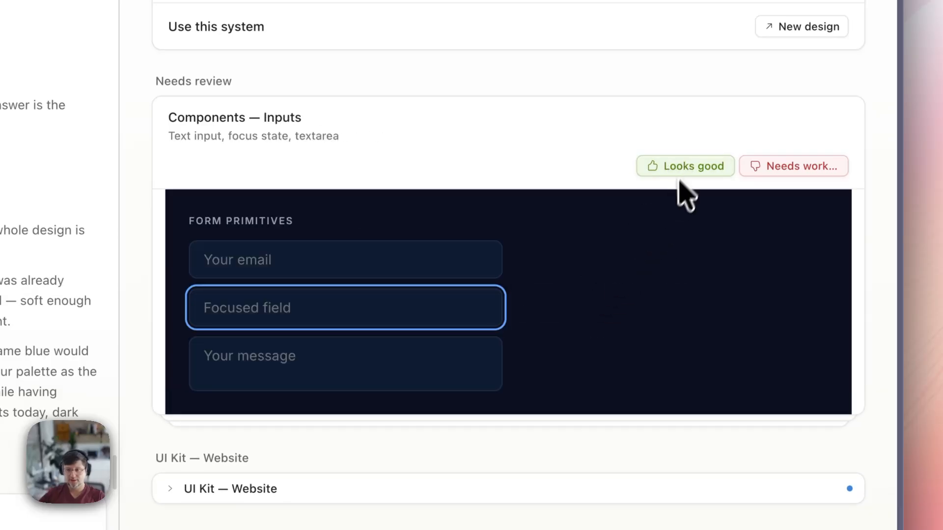
left_click(684, 167)
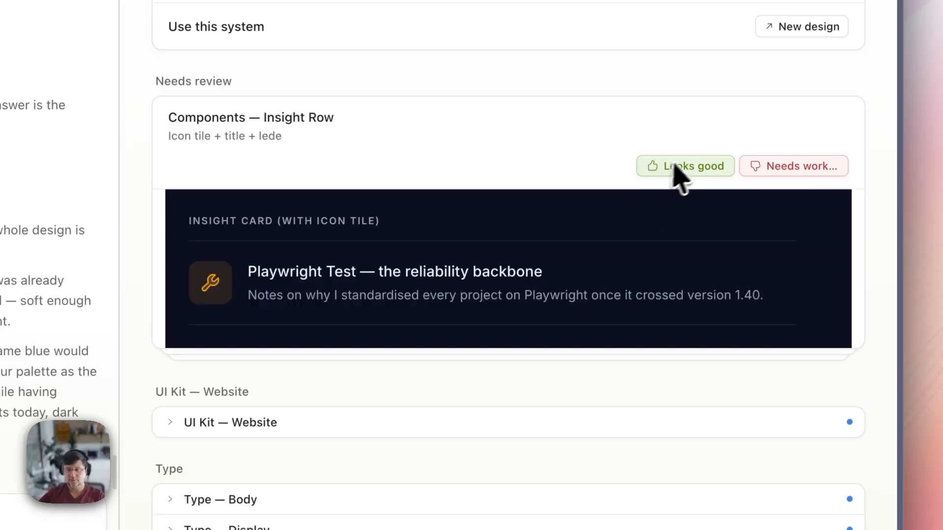
left_click(676, 166)
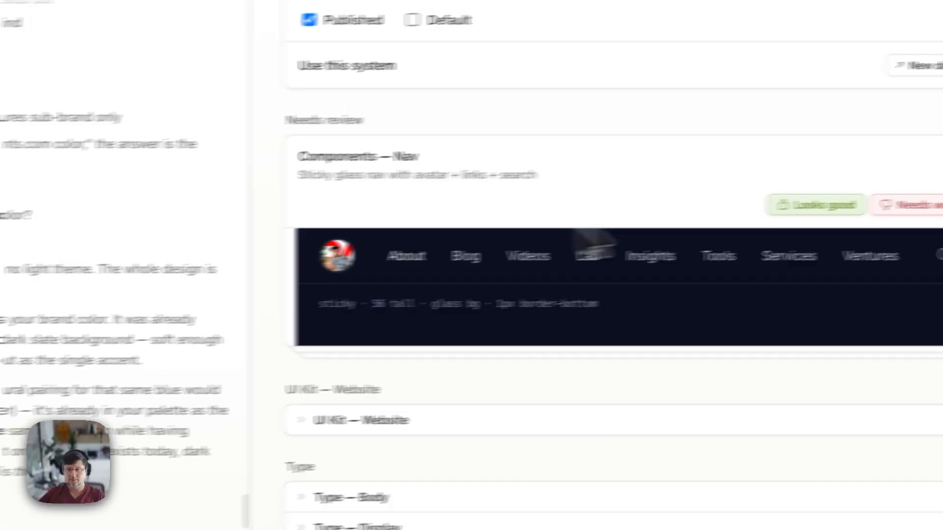
left_click(686, 168)
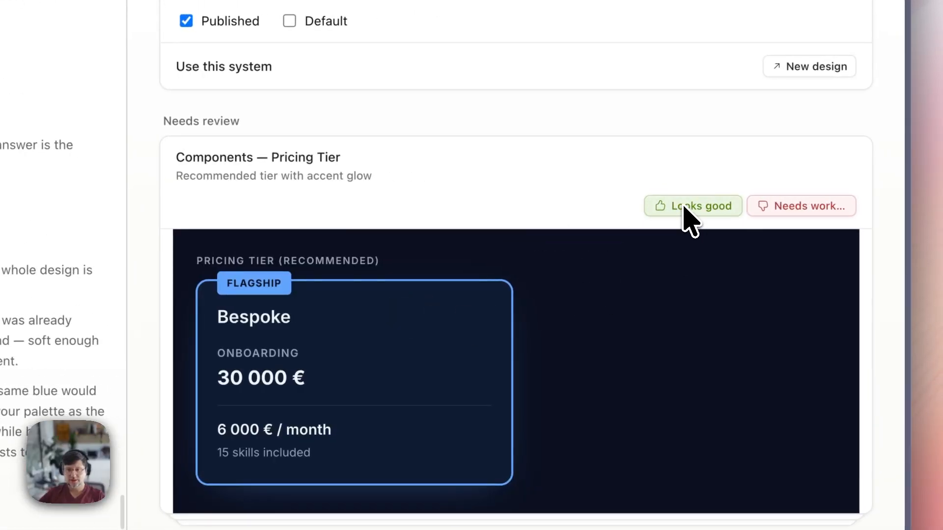
left_click(686, 206)
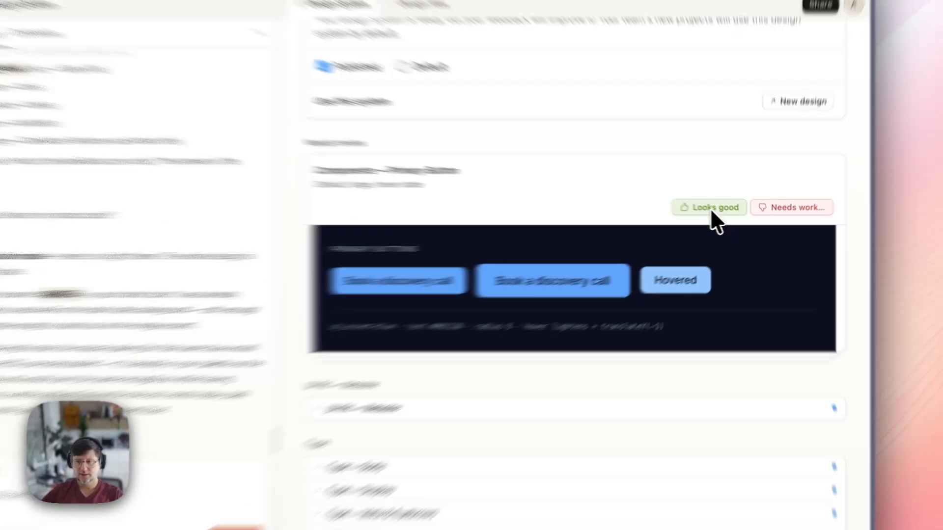
left_click(732, 215)
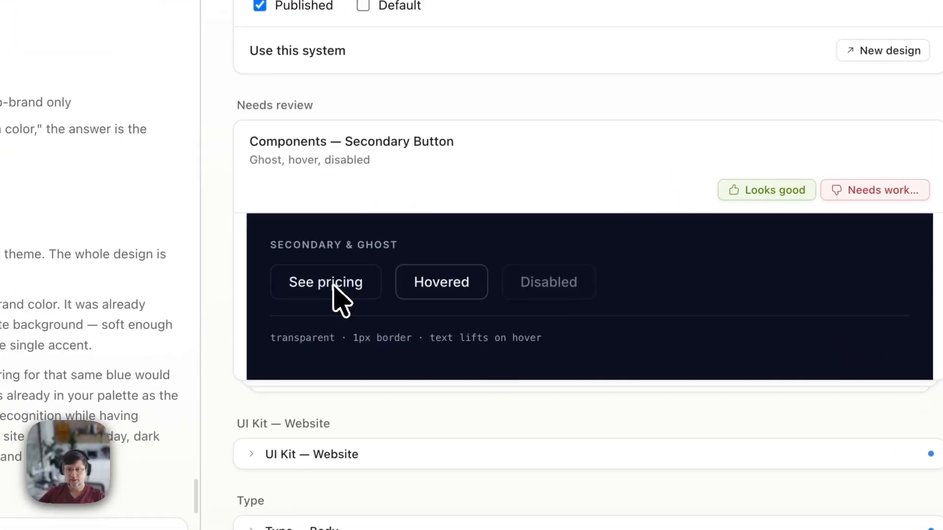
left_click(759, 196)
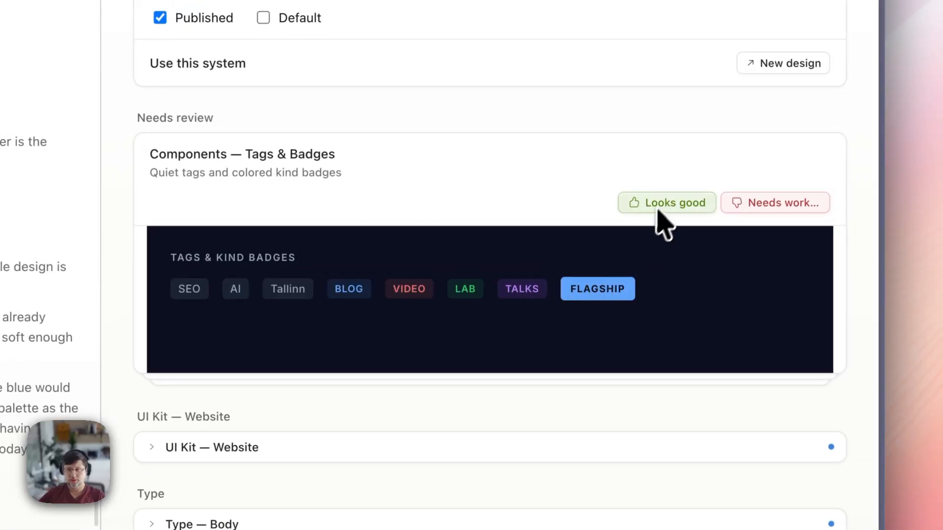
left_click(658, 210)
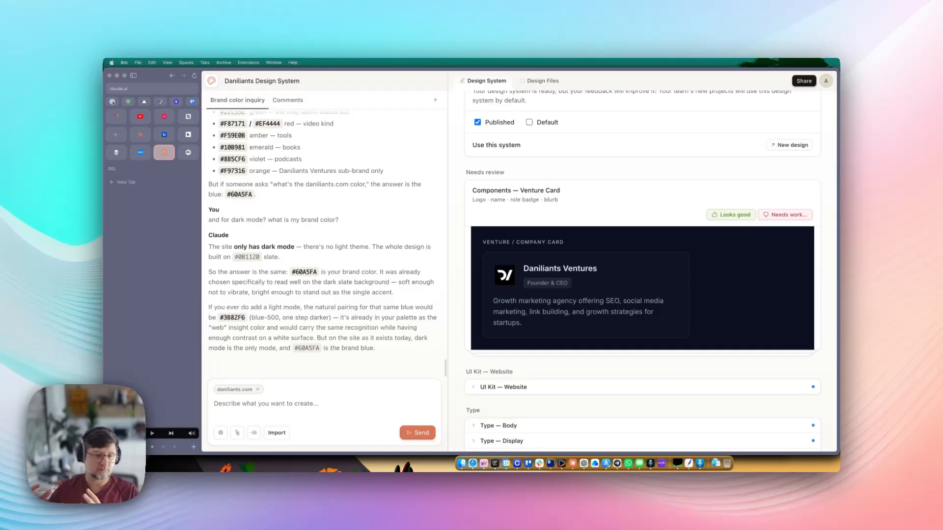
left_click(715, 216)
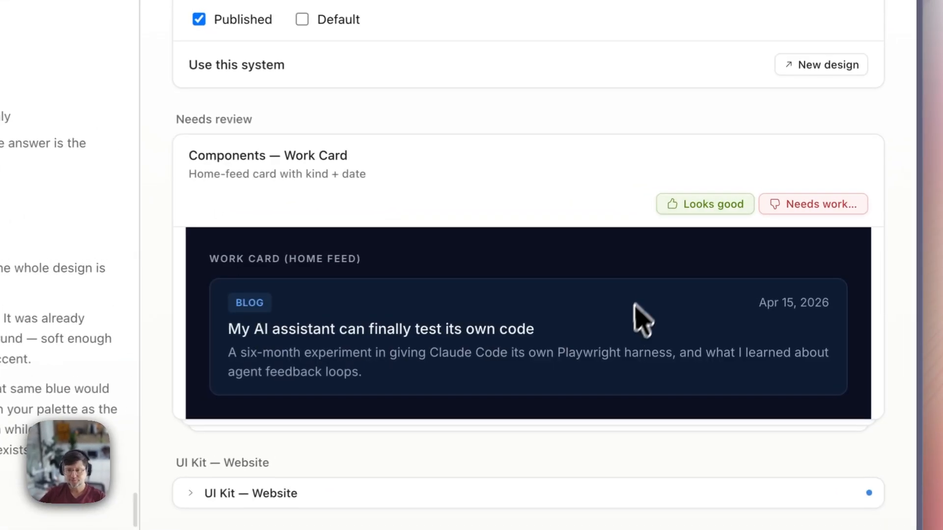
left_click(709, 209)
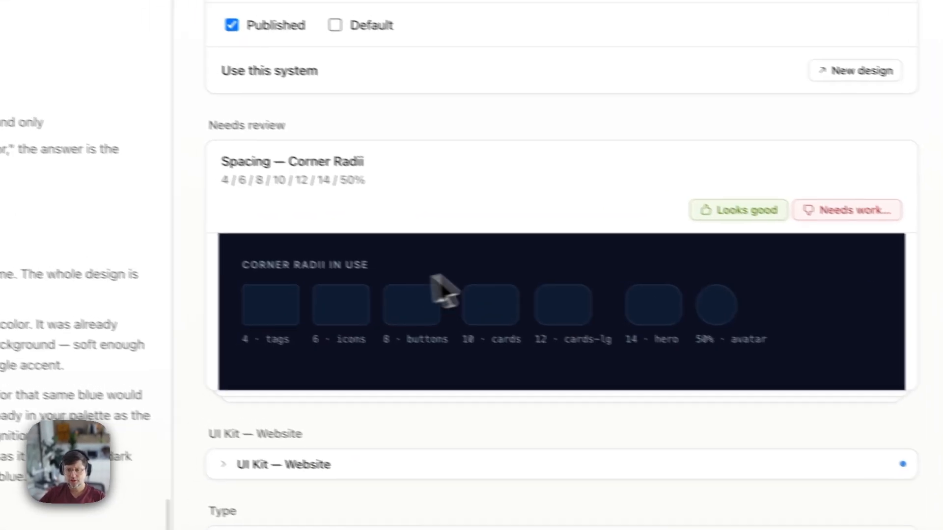
- Approve the Spacing cards and the Type cards Body, Display, Meta & Eyebrows, Monospace and Prose Headings
left_click(732, 204)
left_click(685, 215)
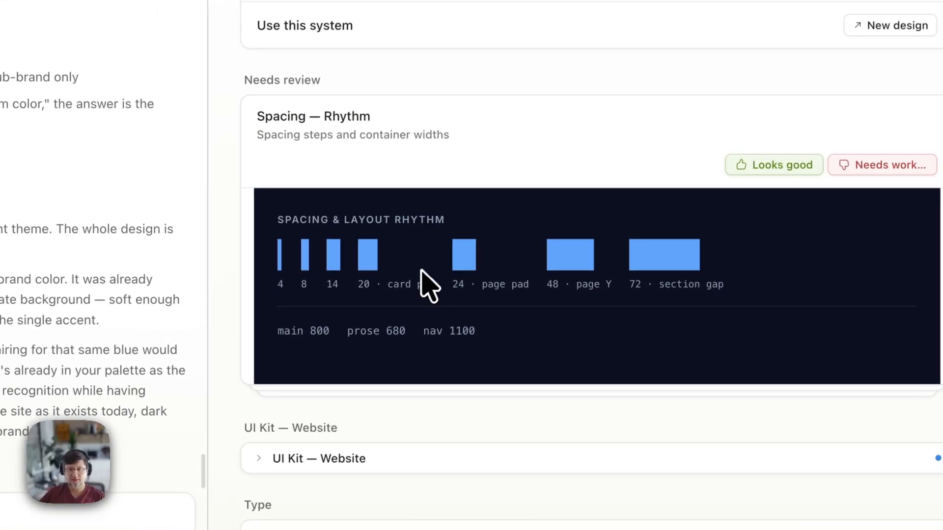
left_click(734, 167)
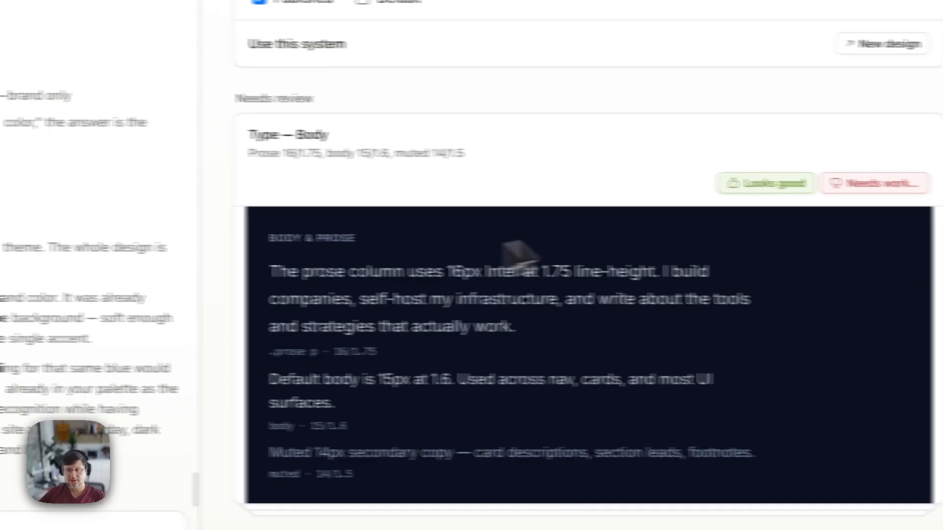
left_click(751, 184)
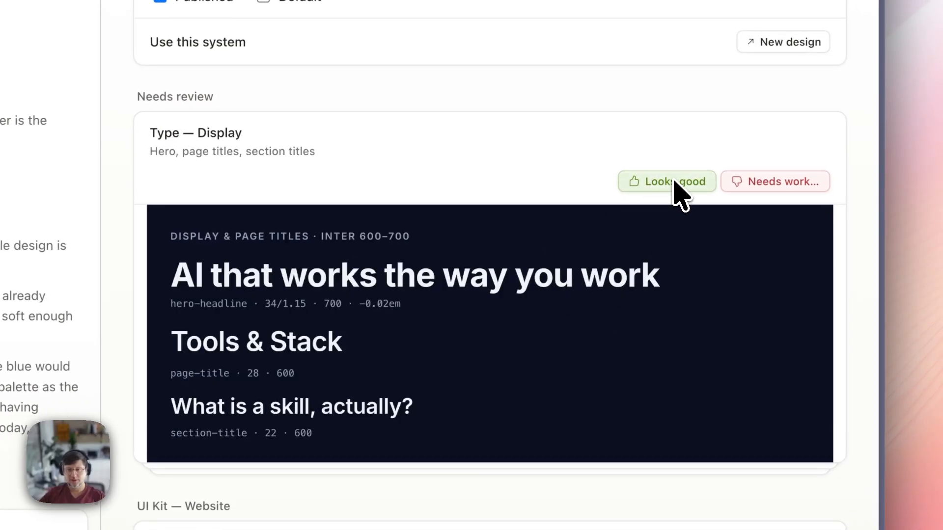
left_click(675, 182)
left_click(674, 182)
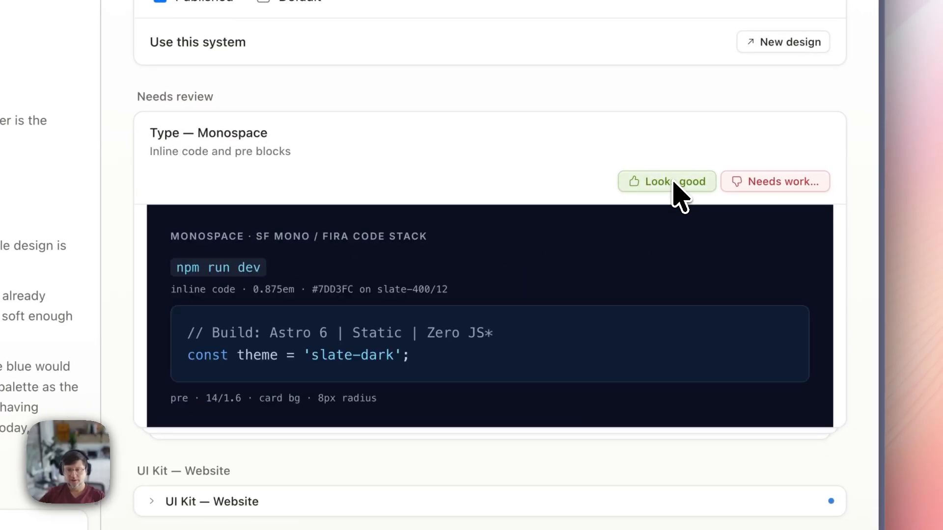
left_click(674, 182)
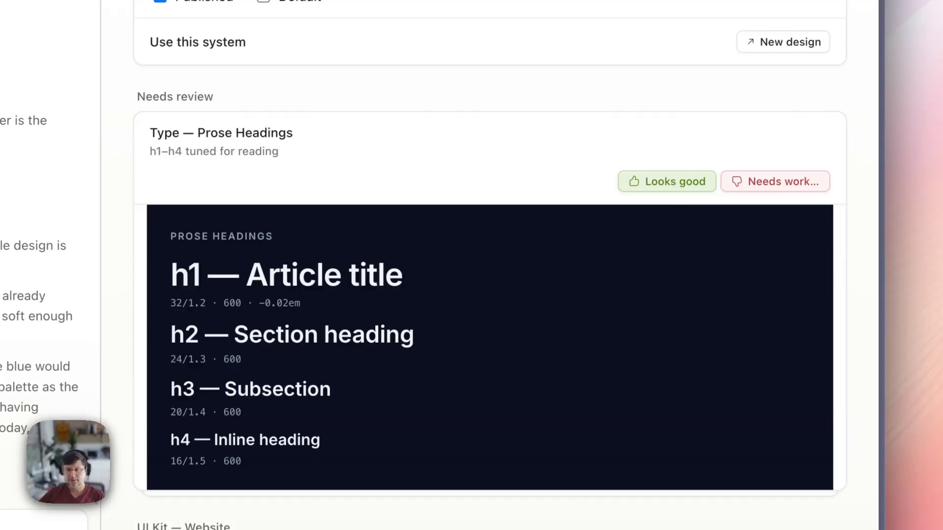
left_click(674, 181)
- Approve the UI Kit — Website card and briefly expand then collapse its preview
scroll(575, 285, "down", 8)
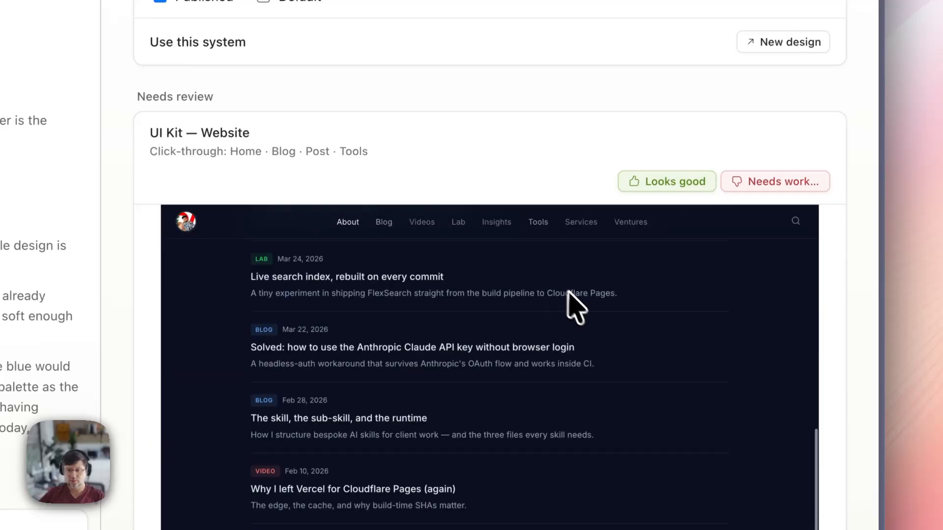
scroll(707, 364, "down", 15)
scroll(703, 348, "up", 18)
scroll(638, 322, "down", 1)
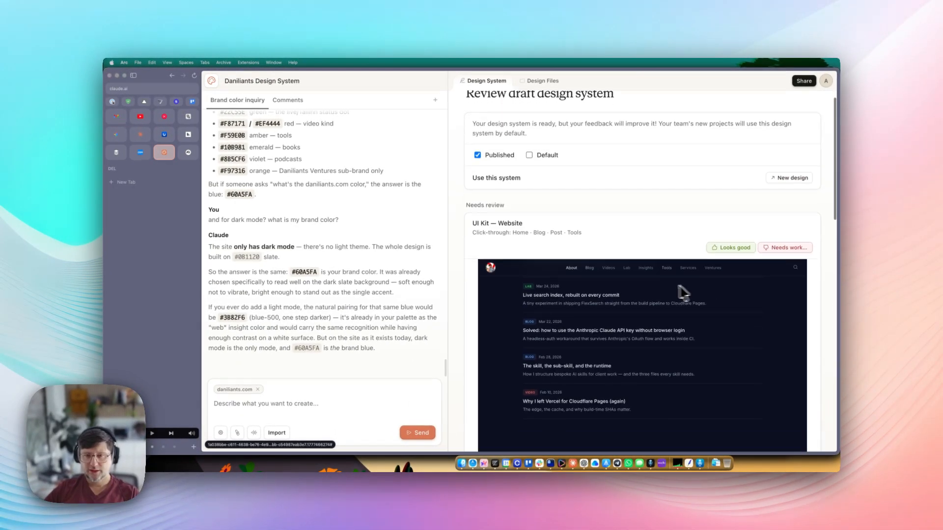
scroll(683, 293, "down", 5)
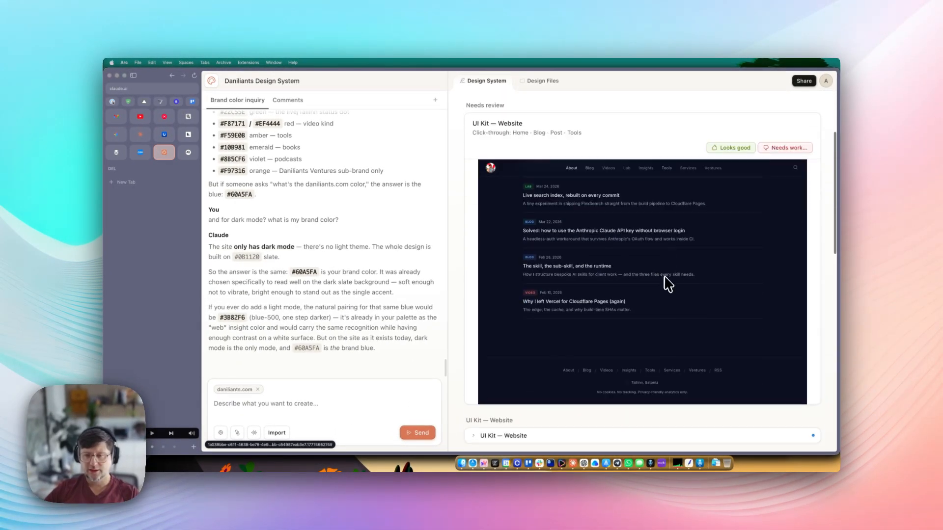
scroll(658, 225, "up", 8)
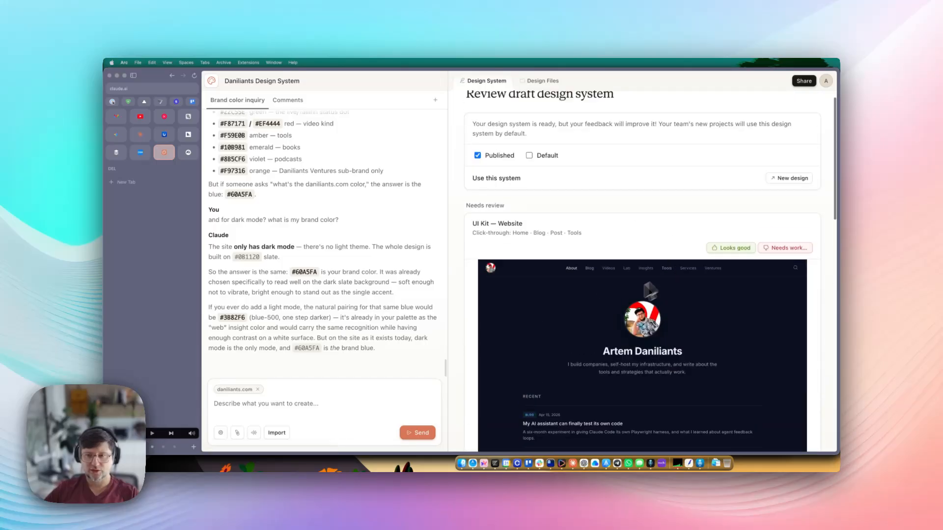
left_click(729, 248)
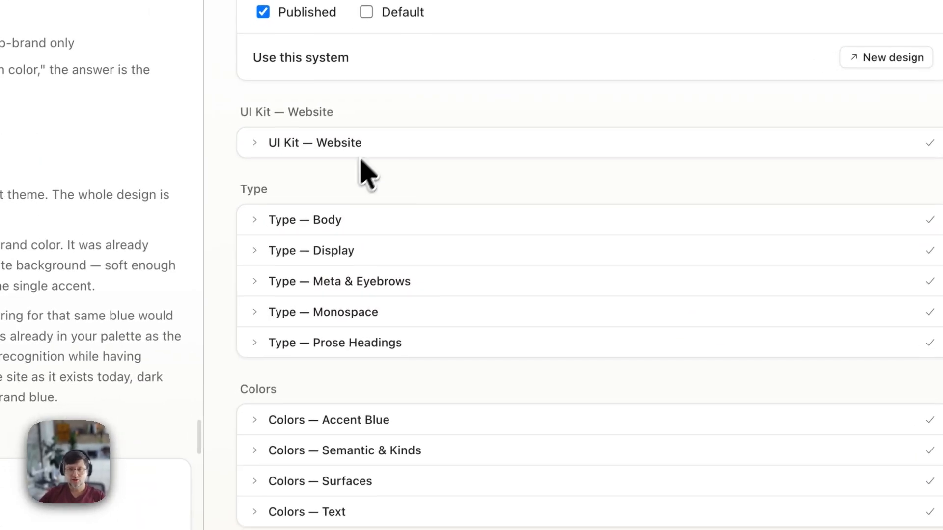
left_click(374, 150)
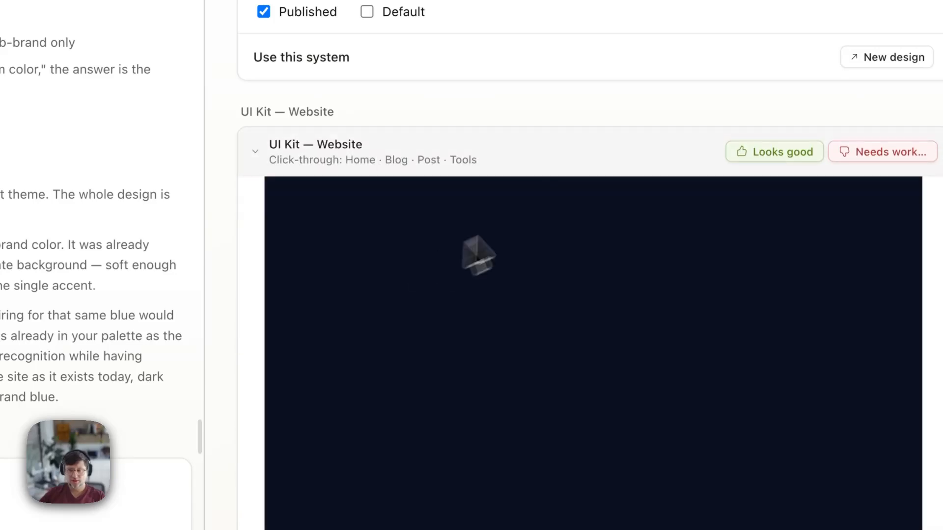
left_click(354, 156)
- Preview Type — Monospace, then expand Corner Radii, Blog Card, Inputs and Primary Button previews
scroll(363, 197, "down", 4)
left_click(337, 147)
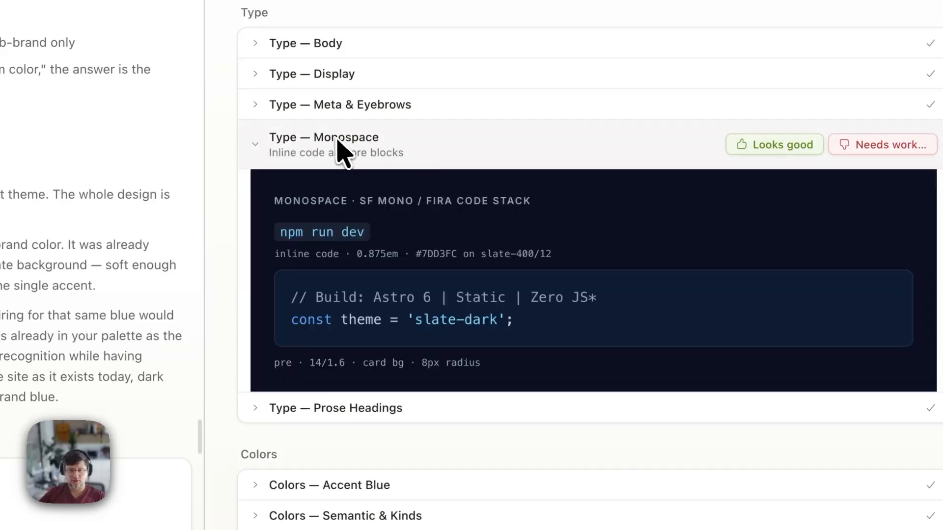
left_click(341, 152)
scroll(393, 256, "down", 3)
left_click(339, 267)
scroll(392, 315, "down", 5)
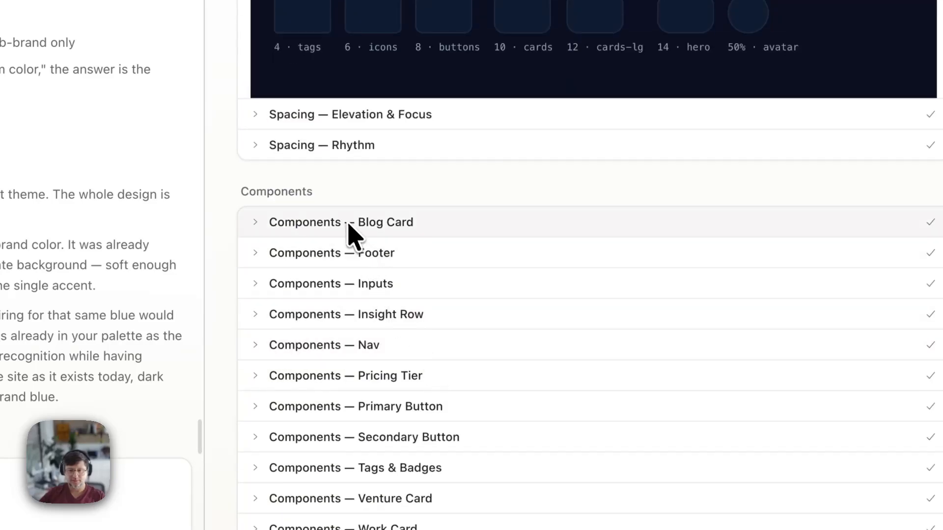
left_click(353, 232)
left_click(376, 359)
scroll(369, 343, "down", 3)
left_click(349, 307)
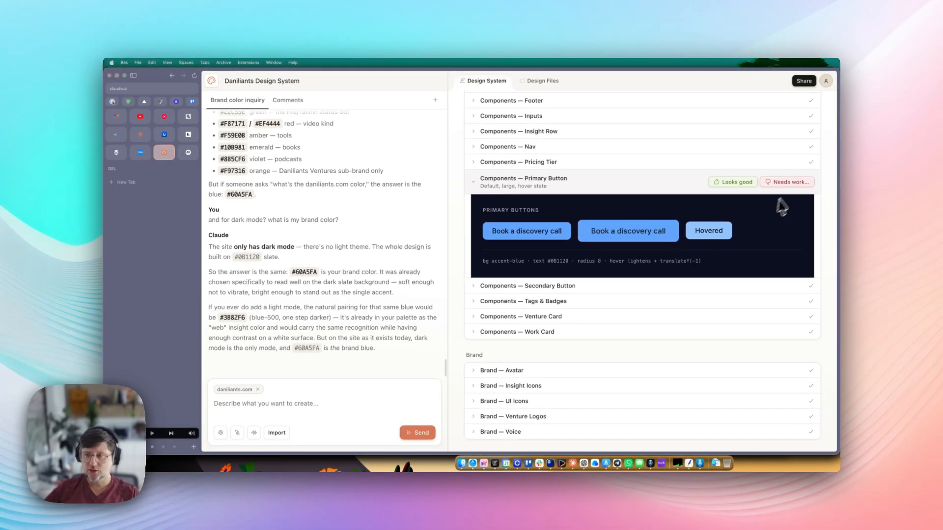
- Mark Components — Primary Button as needing work and submit feedback requesting a more readable hover state
left_click(795, 185)
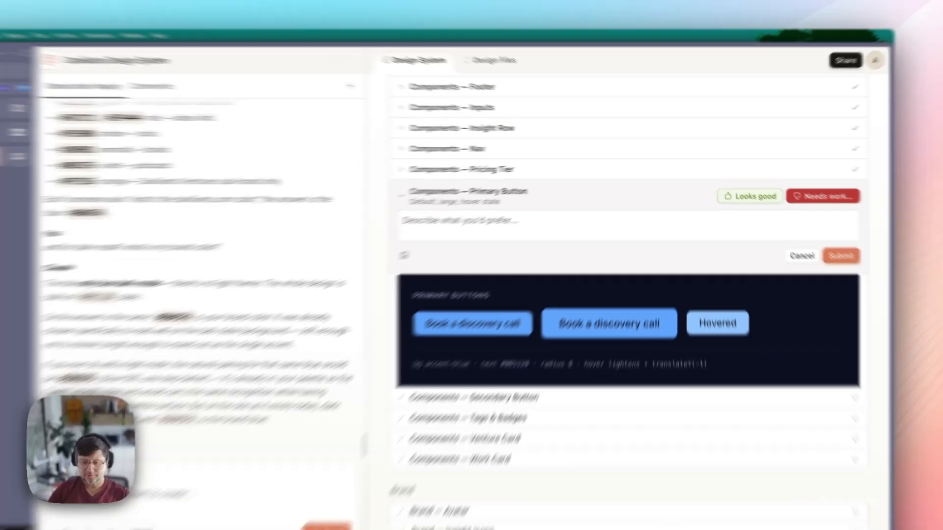
type("Mak")
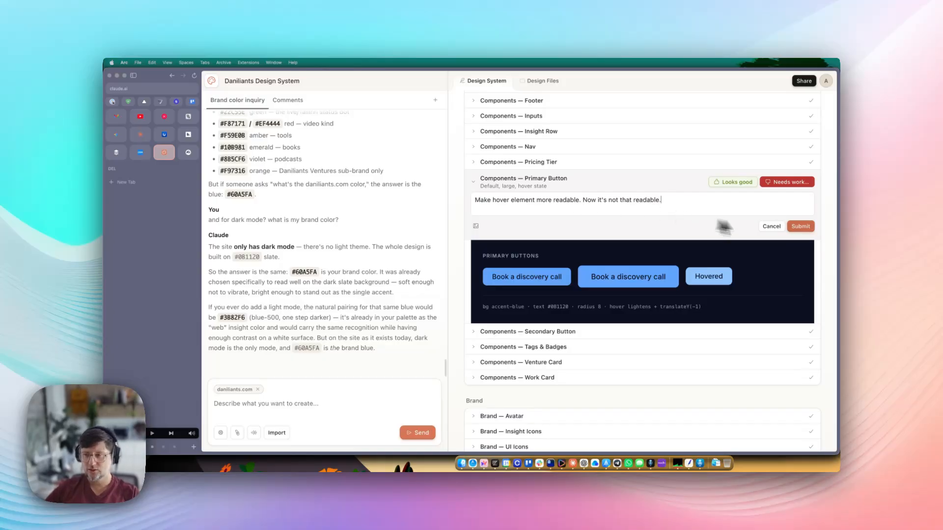
left_click(801, 226)
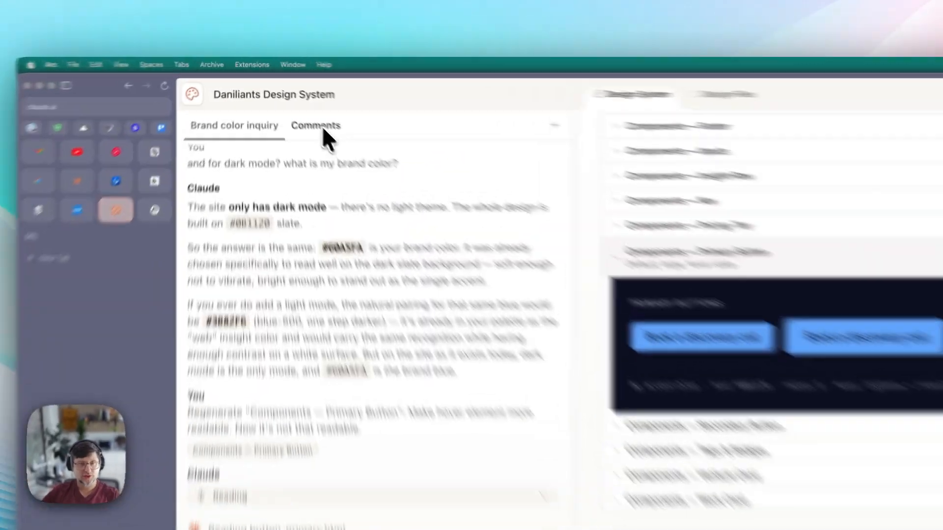
- Post the team comment 'Remember to add UI elements for presentations' in the Comments tab
left_click(292, 102)
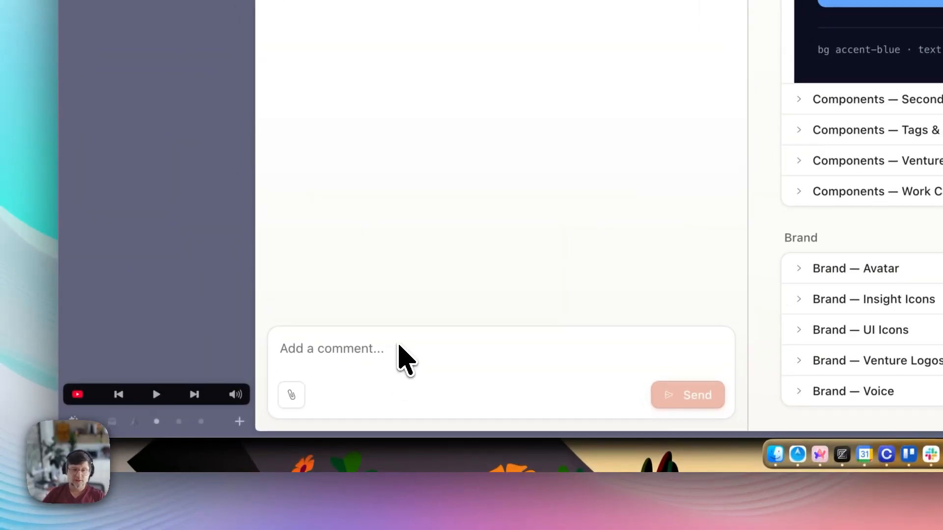
left_click(399, 346)
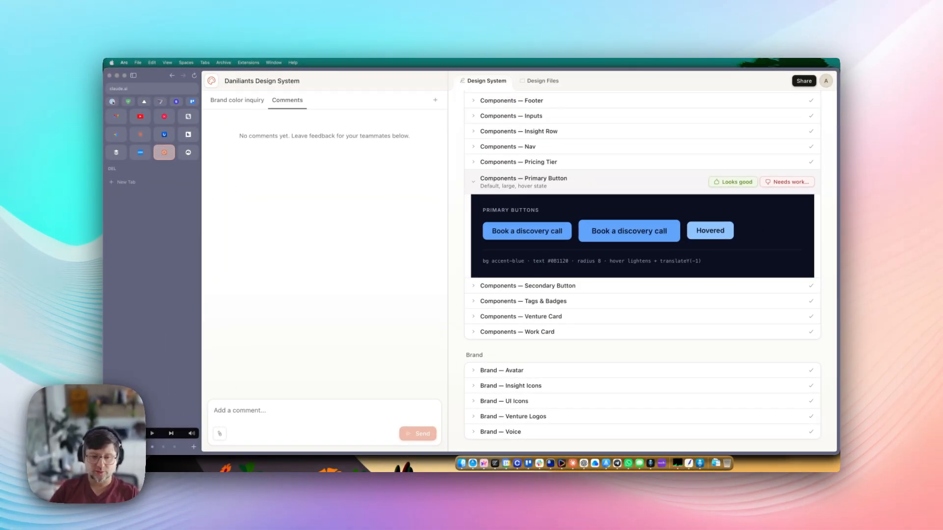
type("Remember to add UI elements for presentations")
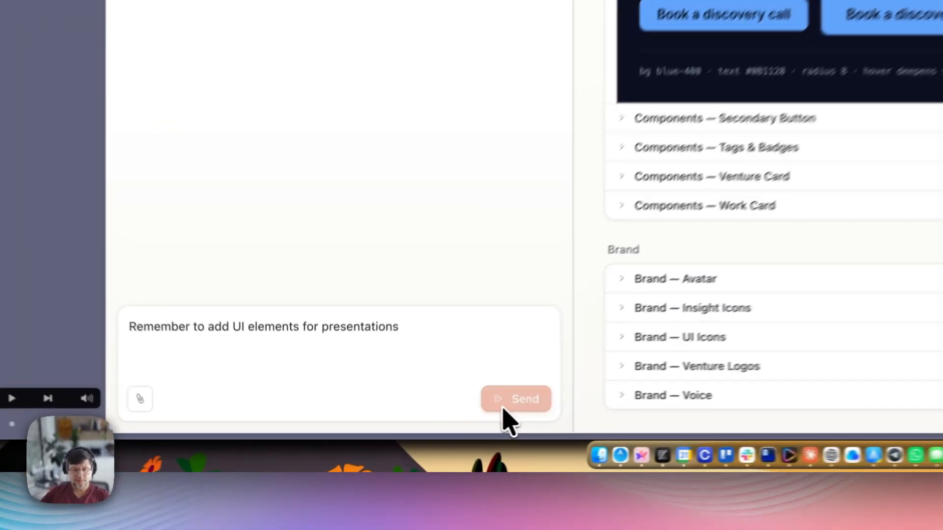
left_click(417, 434)
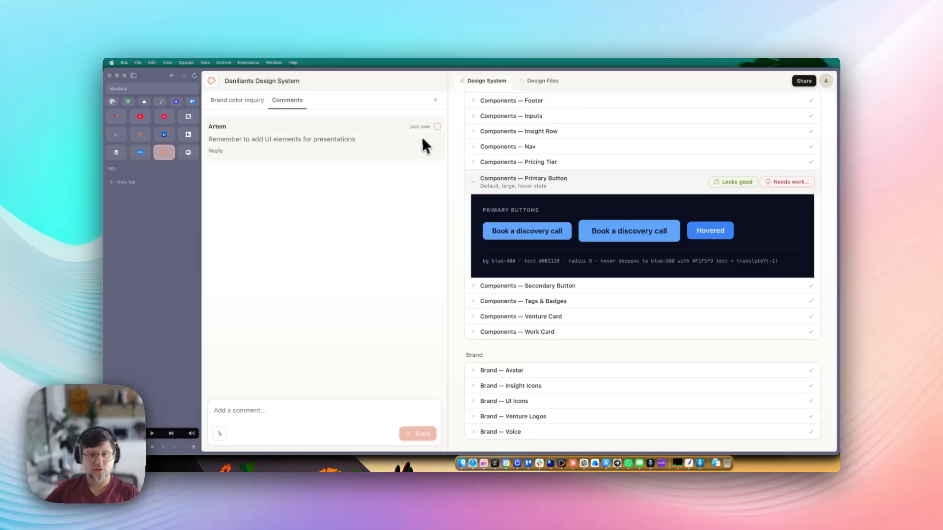
left_click(438, 127)
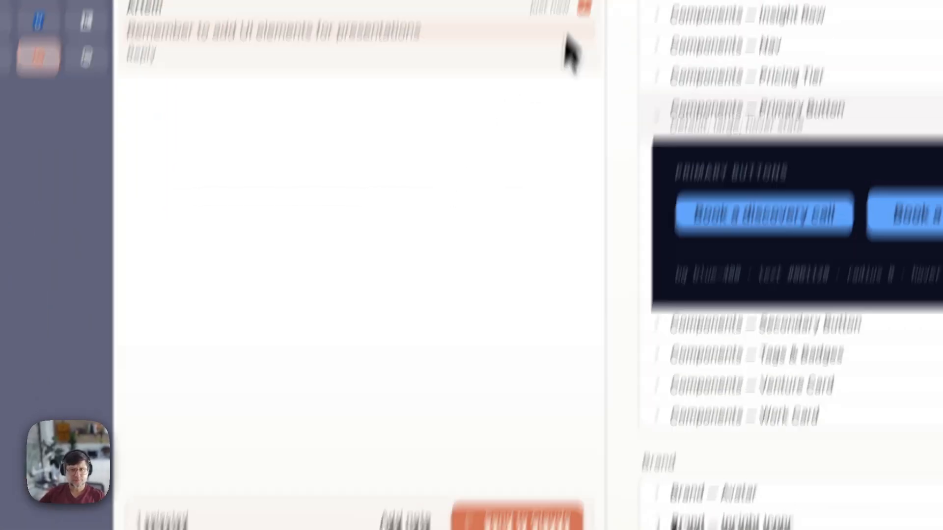
left_click(557, 147)
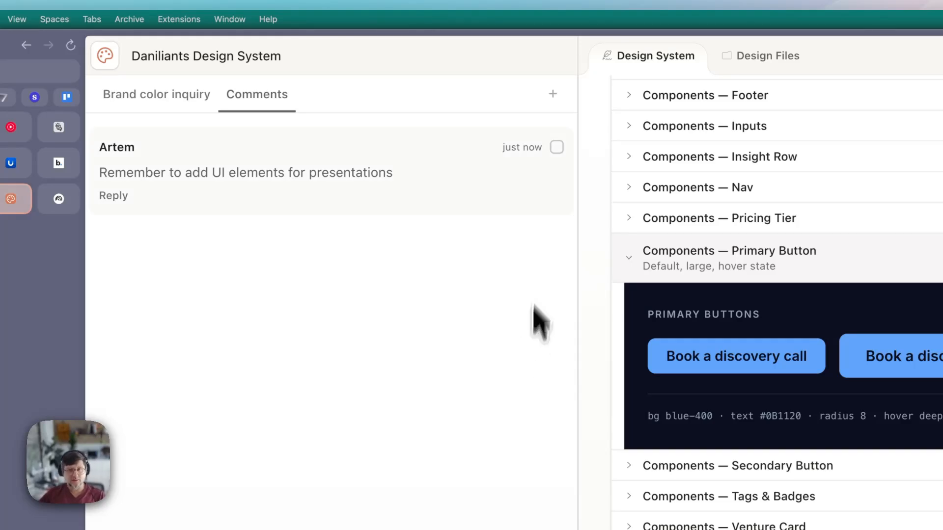
left_click(557, 146)
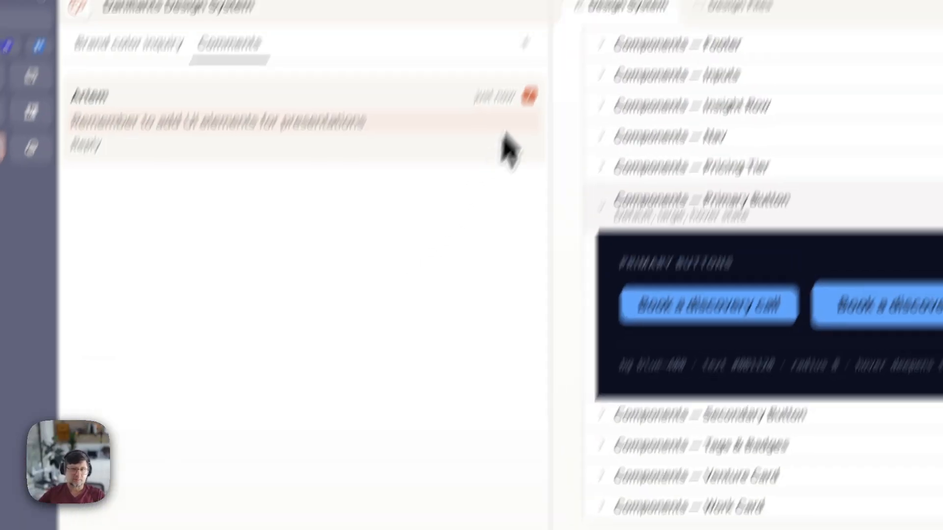
left_click(466, 194)
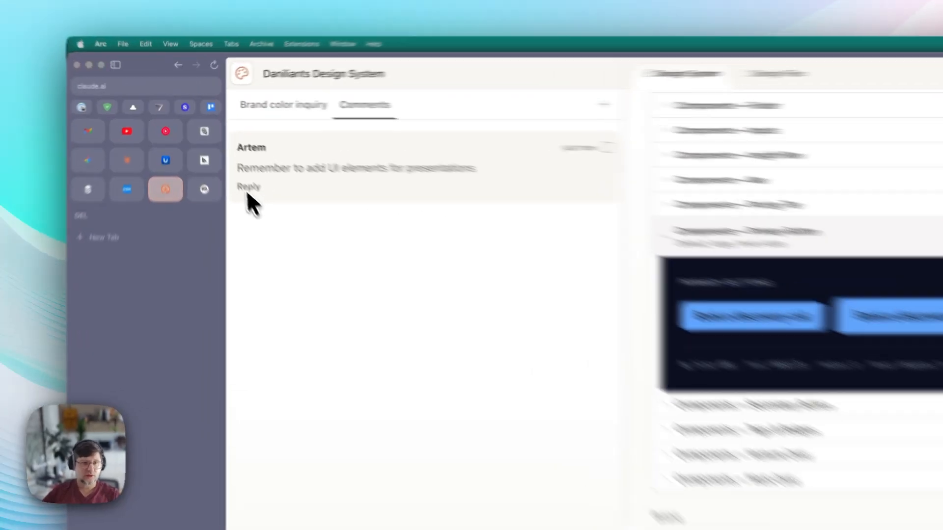
- Reply 'Good idea :)' under the team comment
left_click(215, 152)
key("Escape")
left_click(220, 151)
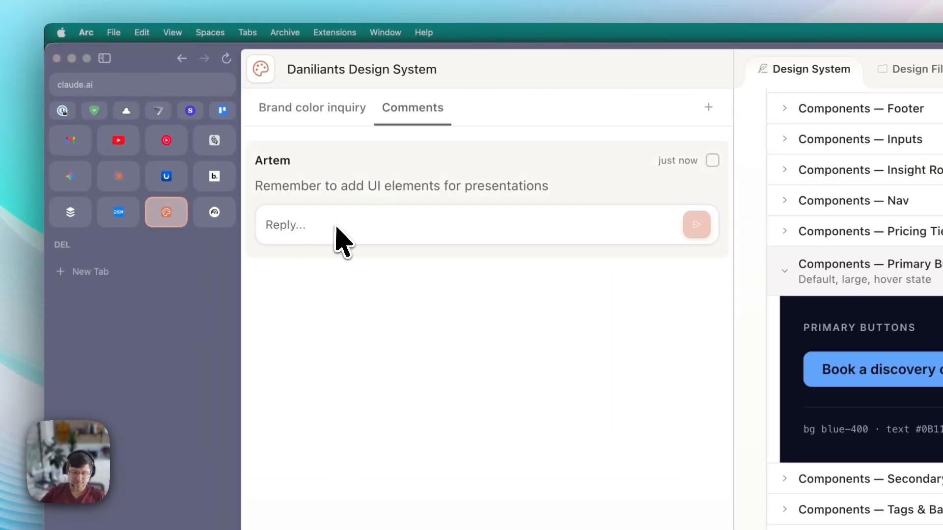
type("Good idea :)")
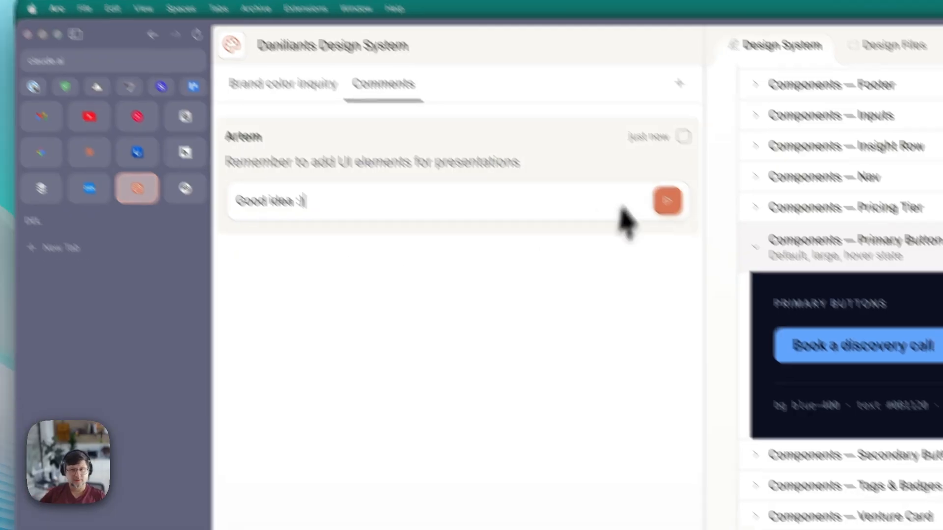
left_click(696, 225)
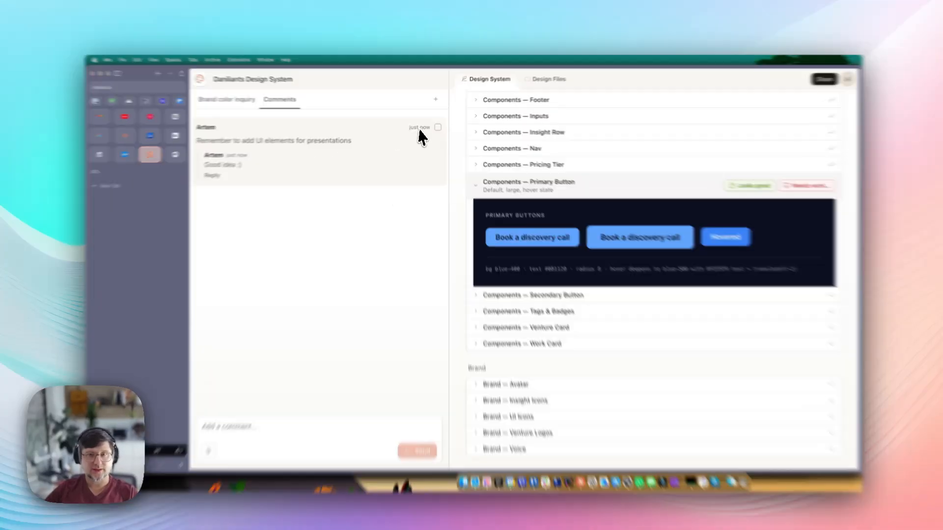
- Select and deselect the comment, then go back to the Brand color inquiry chat
left_click(437, 127)
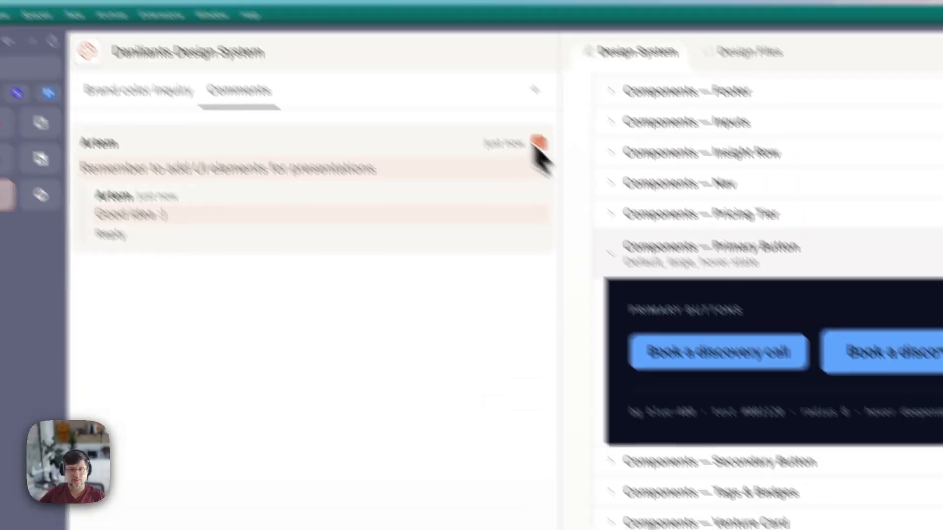
left_click(536, 144)
left_click(246, 140)
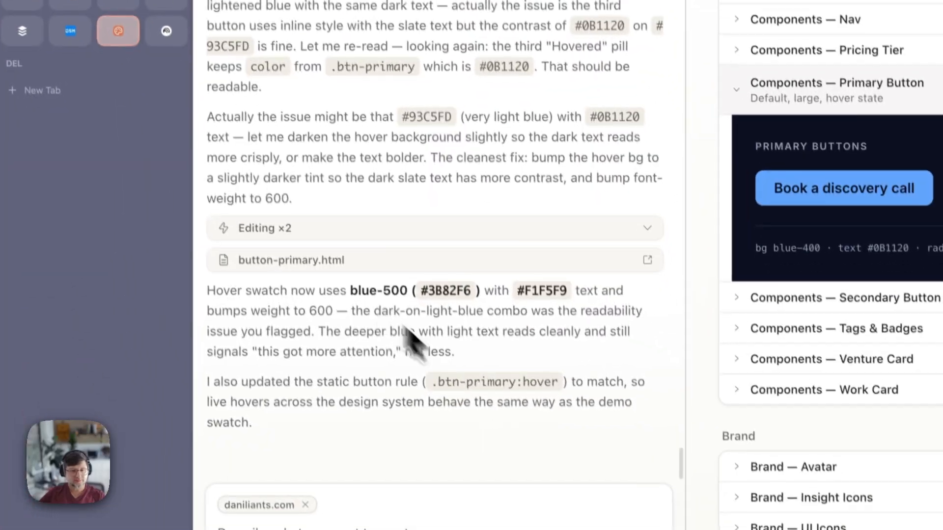
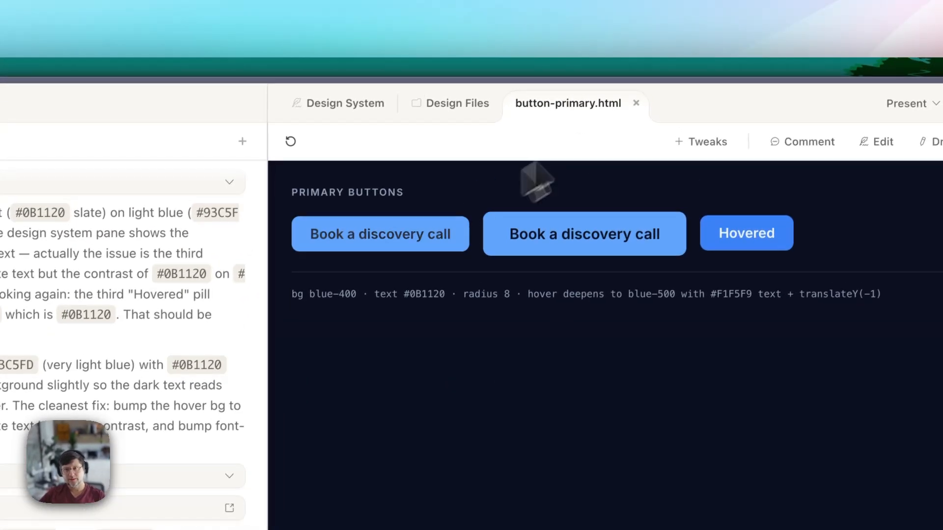
- Go back to the Design System review and scroll to the Needs review Primary Button card
left_click(452, 104)
left_click(354, 104)
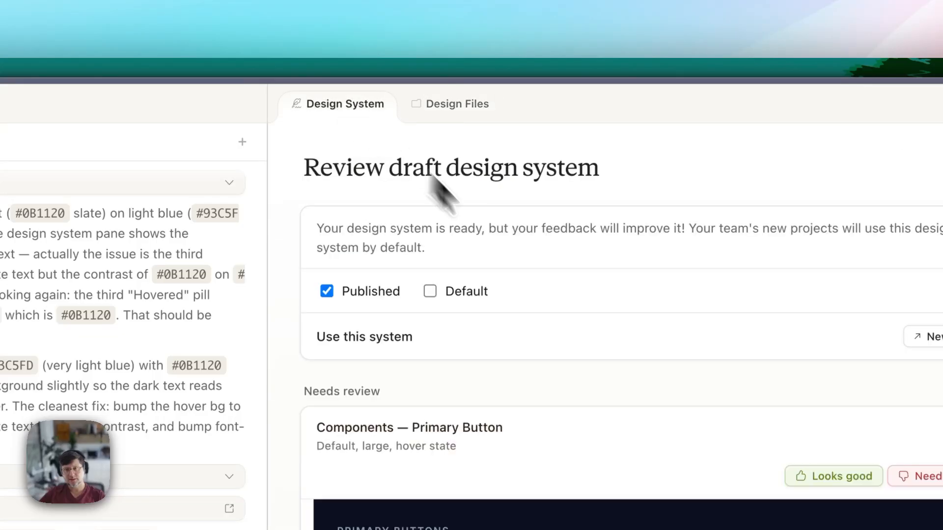
scroll(540, 324, "down", 4)
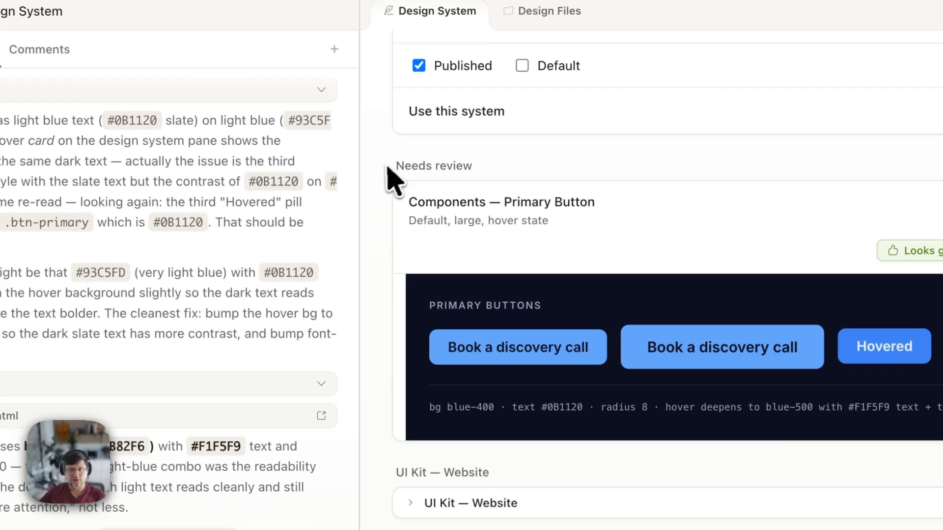
scroll(319, 91, "up", 3)
left_click_drag(328, 219, 414, 219)
left_click(414, 220)
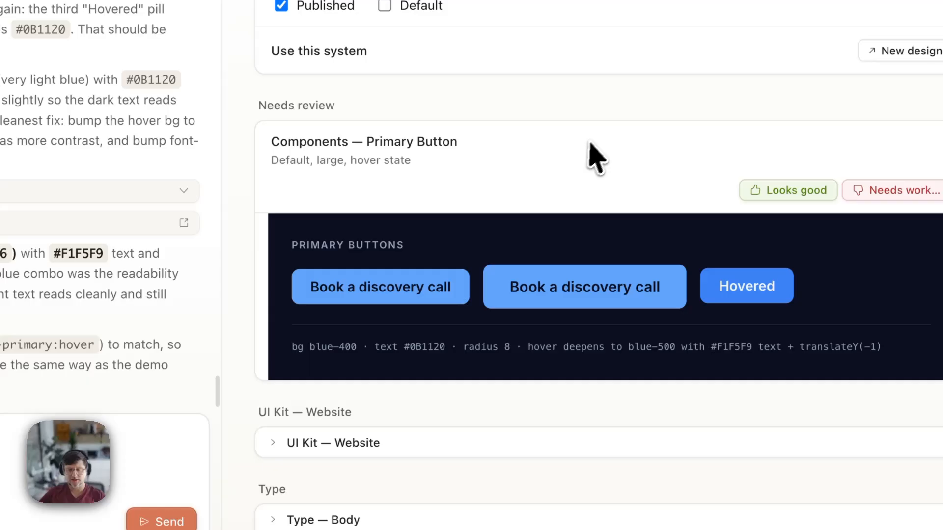
left_click_drag(272, 142, 519, 140)
left_click(517, 143)
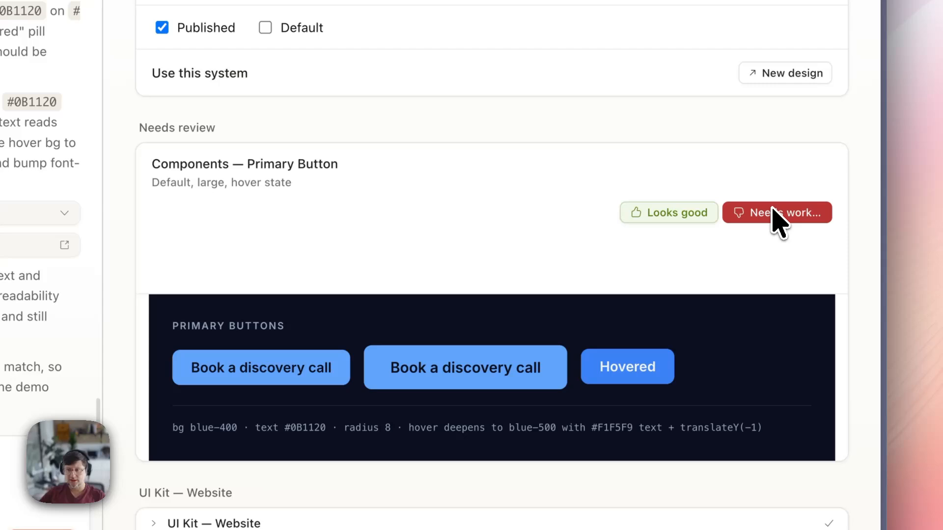
- Mark the Primary Button as Needs work and submit feedback asking for lighter default-state text
left_click(774, 214)
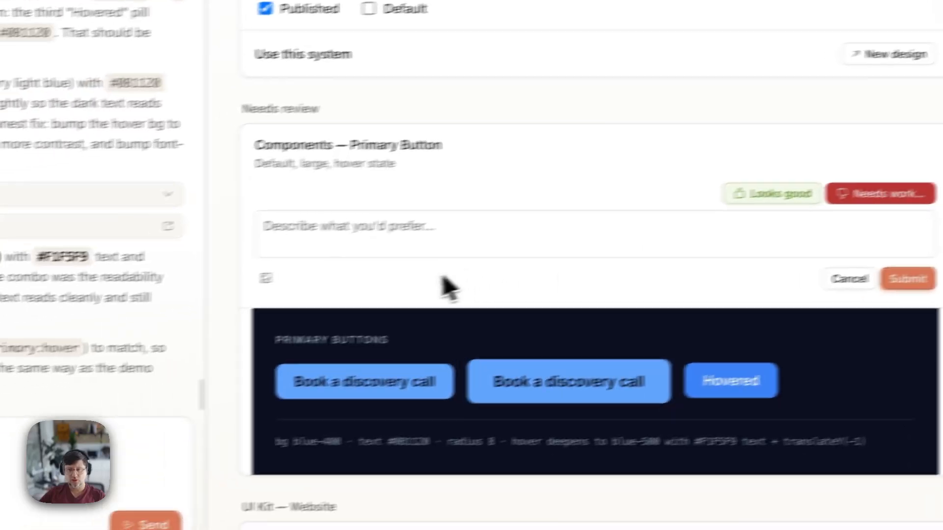
type("No")
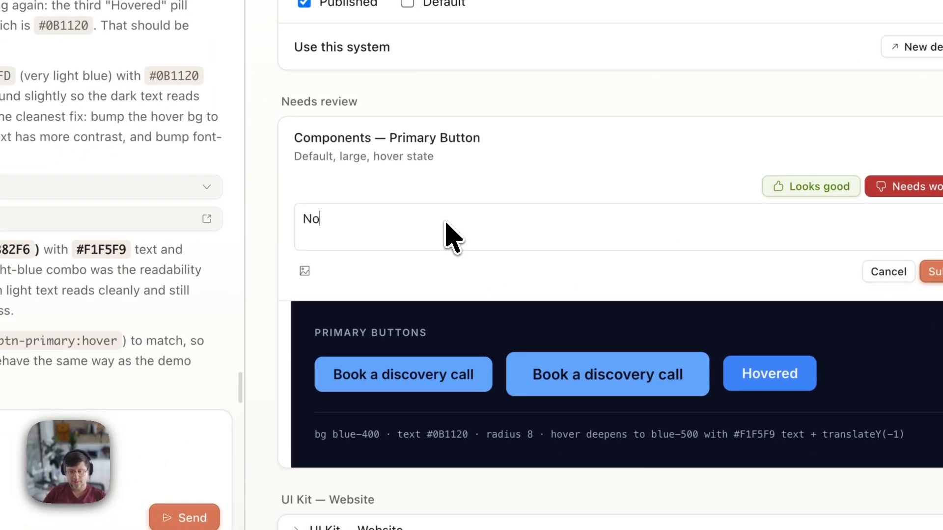
type("w hover state is good, but default state is not as readable. Maybe make default text lighter?")
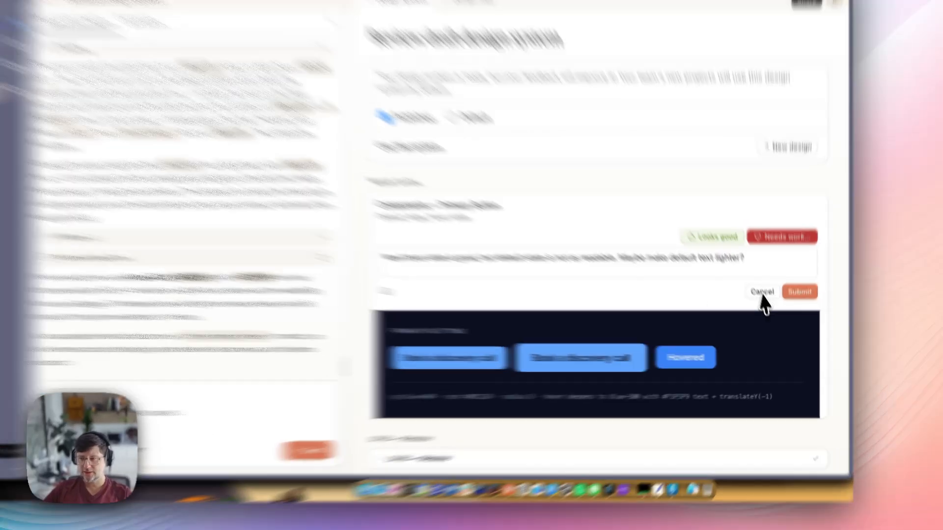
left_click(798, 309)
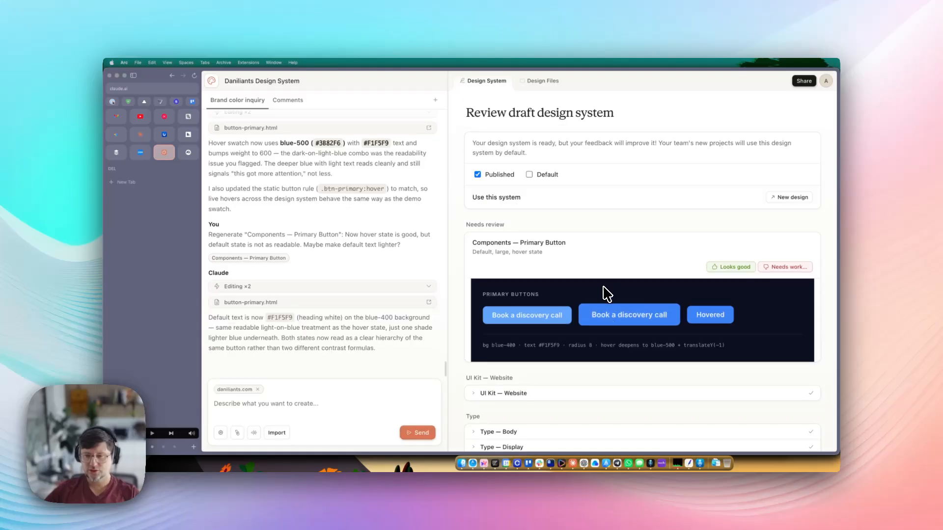
- Approve the updated Primary Button with Looks good
left_click(732, 267)
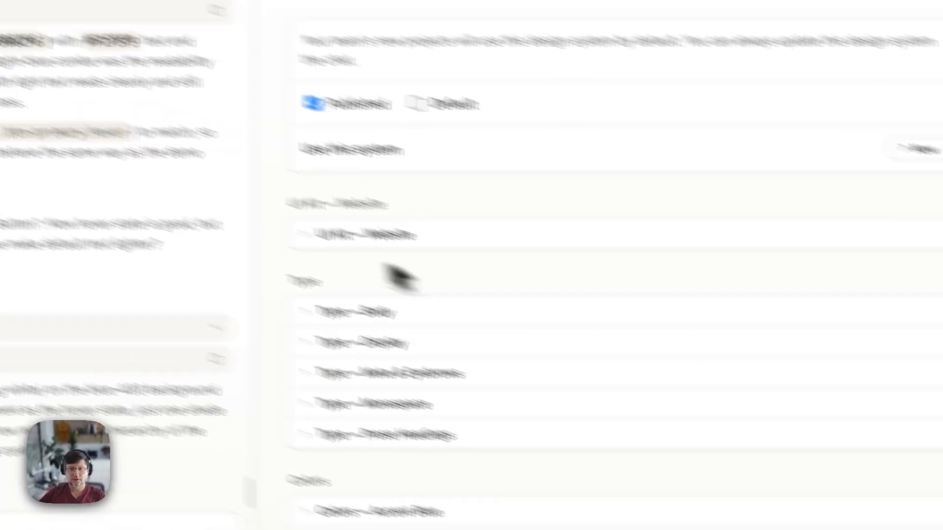
scroll(481, 364, "down", 10)
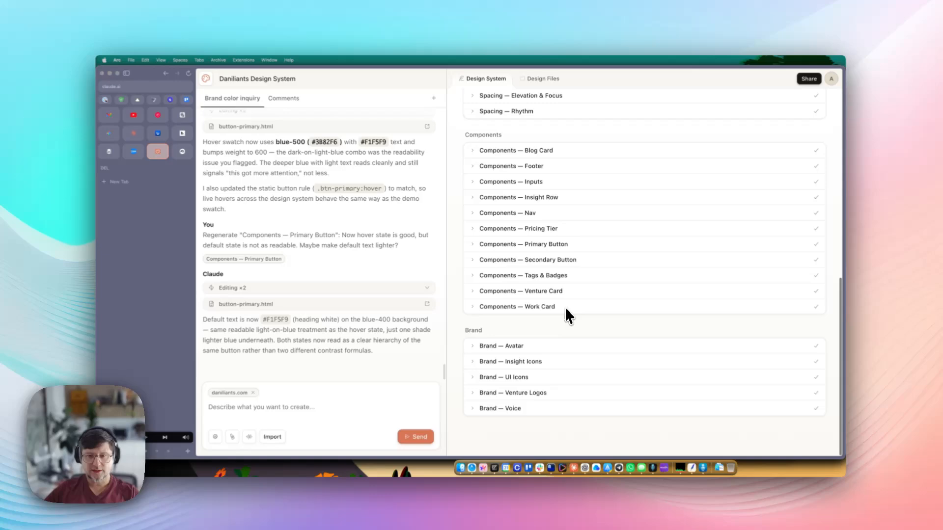
scroll(537, 285, "up", 10)
scroll(520, 285, "down", 3)
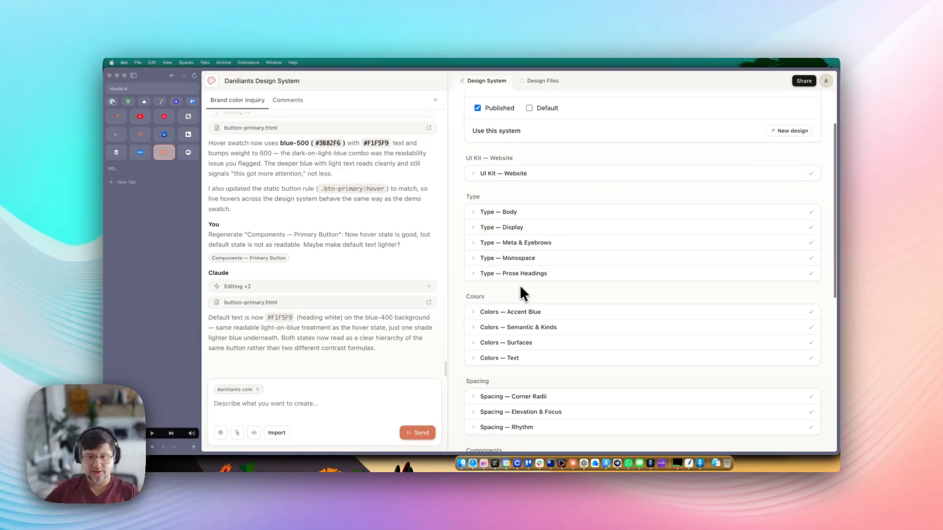
scroll(515, 299, "down", 5)
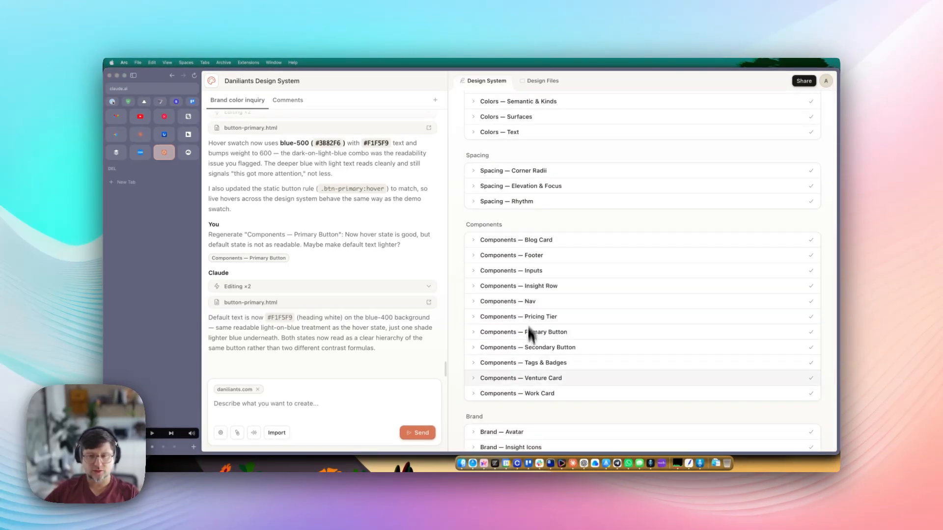
- Send Claude the request 'Create UI kit for presentations'
left_click(250, 405)
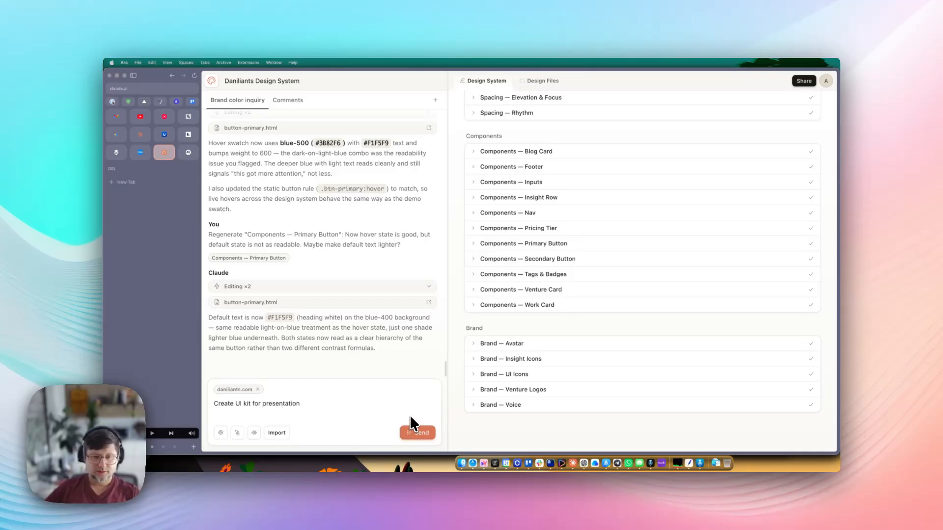
type("s")
left_click(418, 432)
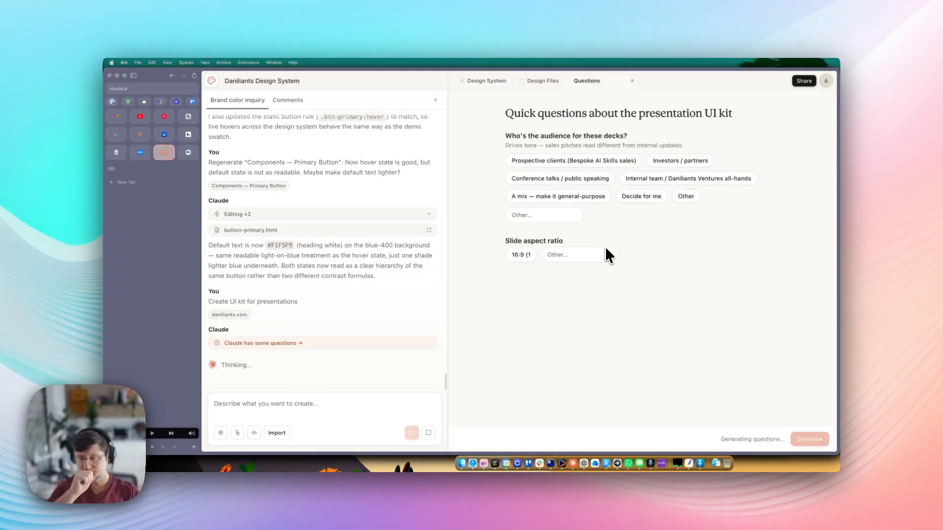
- Choose Investors / partners as the audience and 16:9 standard (1920×1080) slides
left_click_drag(528, 136, 571, 137)
left_click(629, 136)
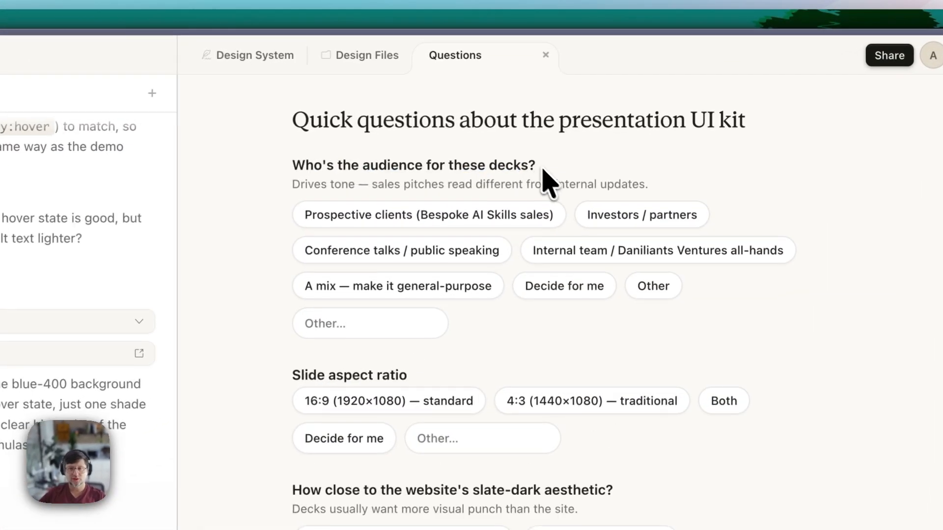
left_click_drag(505, 136, 613, 136)
left_click(570, 170)
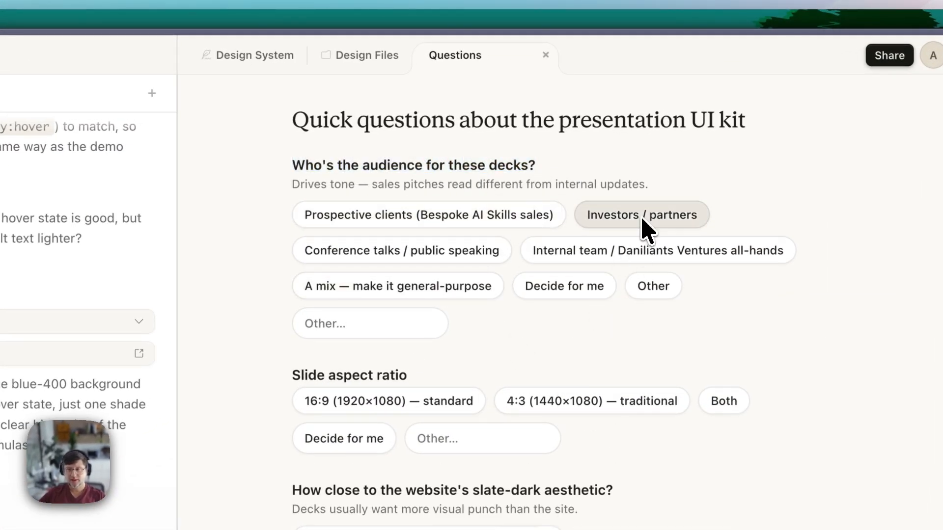
left_click(647, 228)
left_click(486, 169)
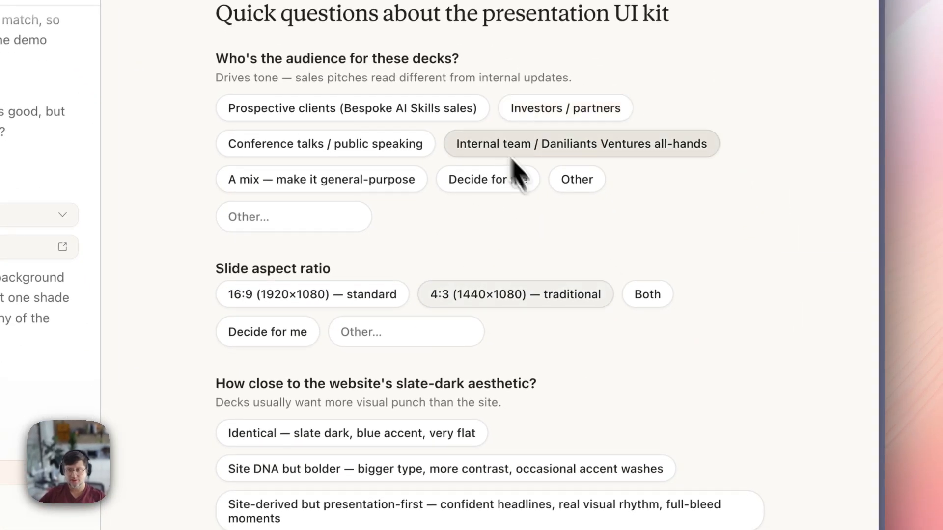
scroll(424, 333, "down", 3)
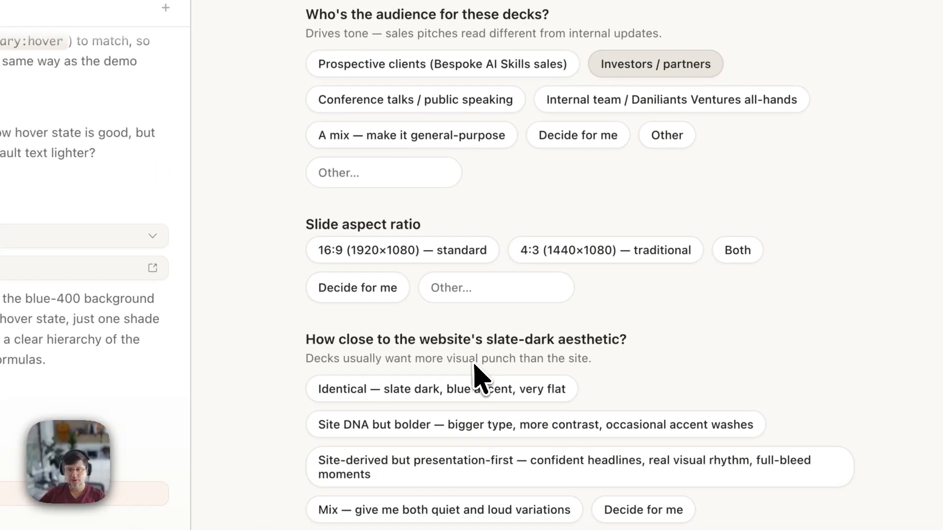
left_click(444, 250)
- Set the aesthetic to Site DNA but bolder, discarding a stray custom answer
scroll(589, 344, "down", 2)
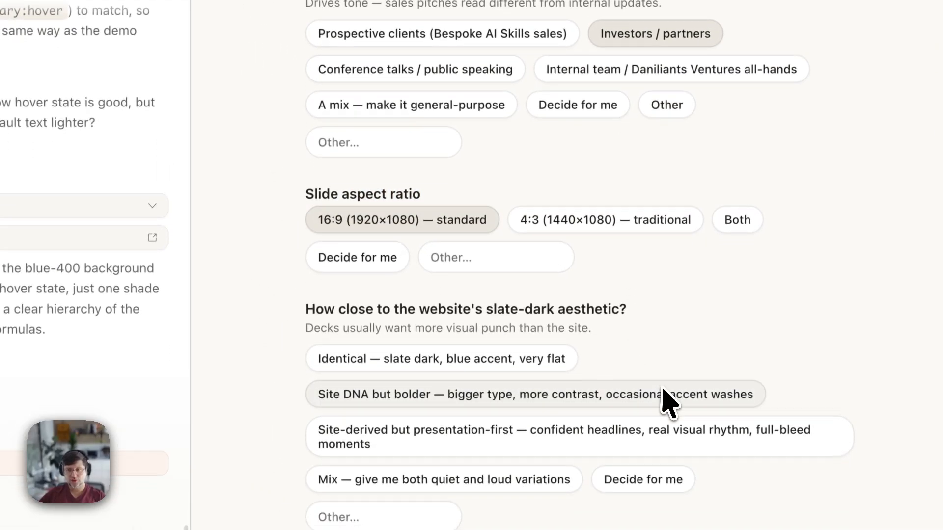
scroll(642, 320, "down", 4)
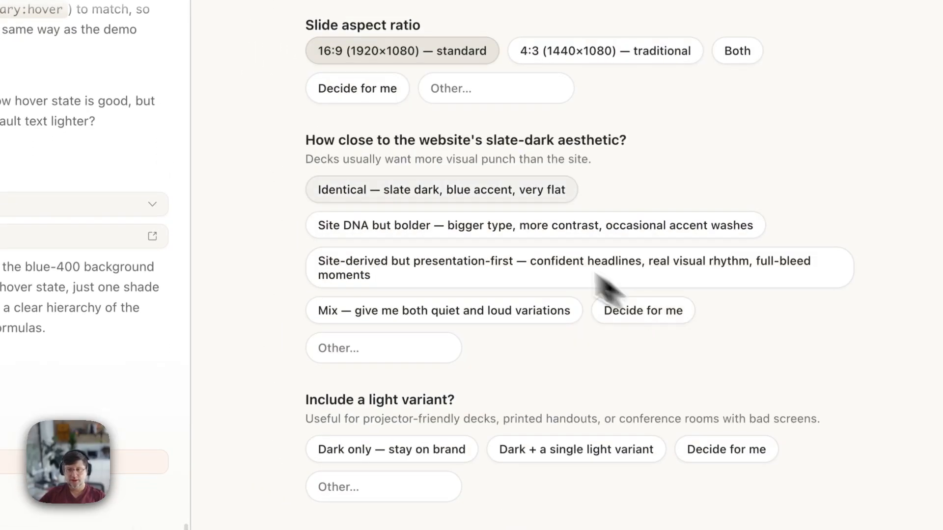
left_click_drag(345, 141, 605, 164)
left_click(597, 161)
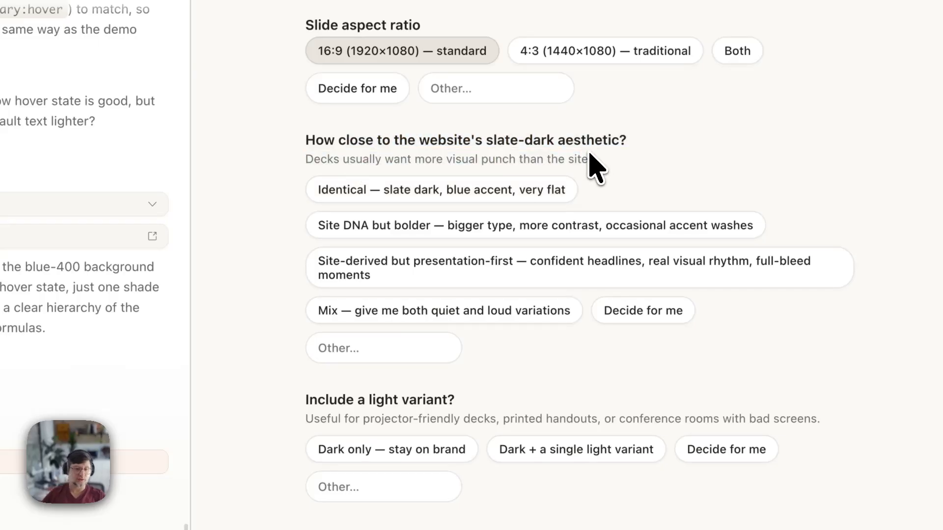
left_click(369, 202)
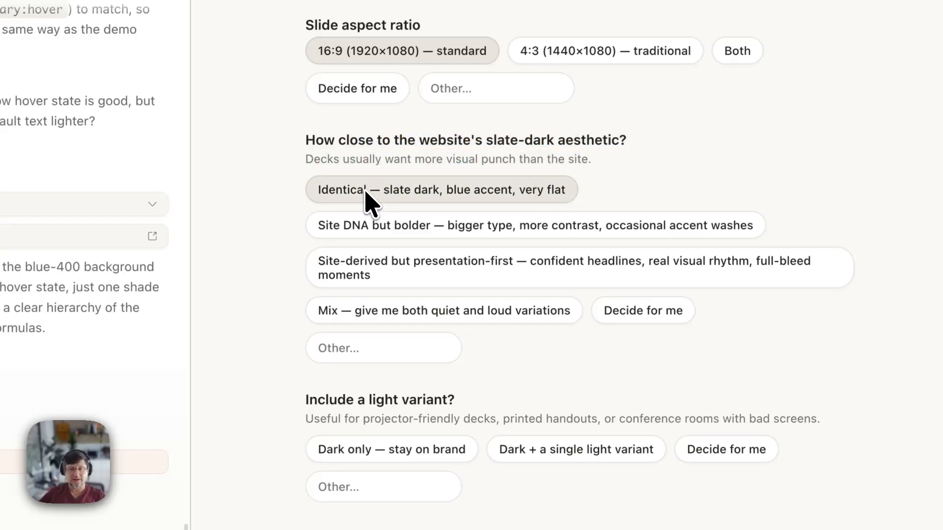
left_click(401, 234)
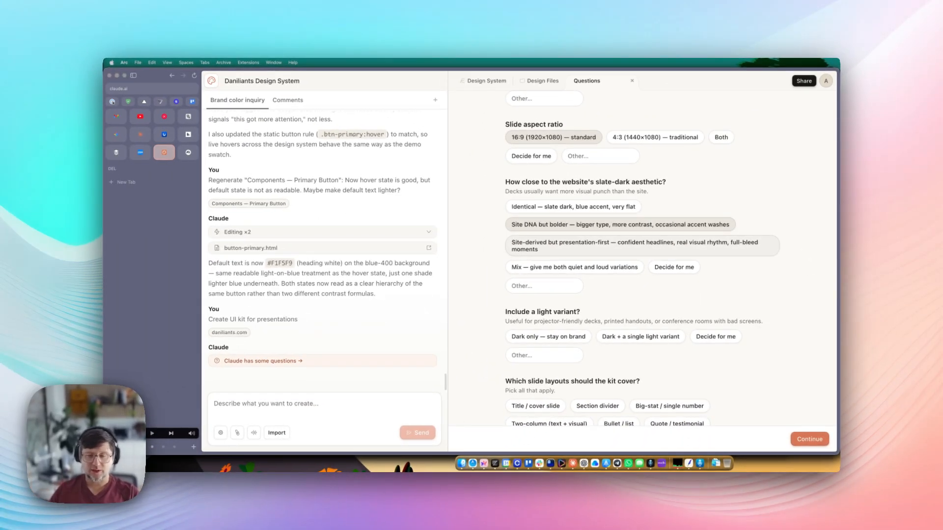
left_click(538, 288)
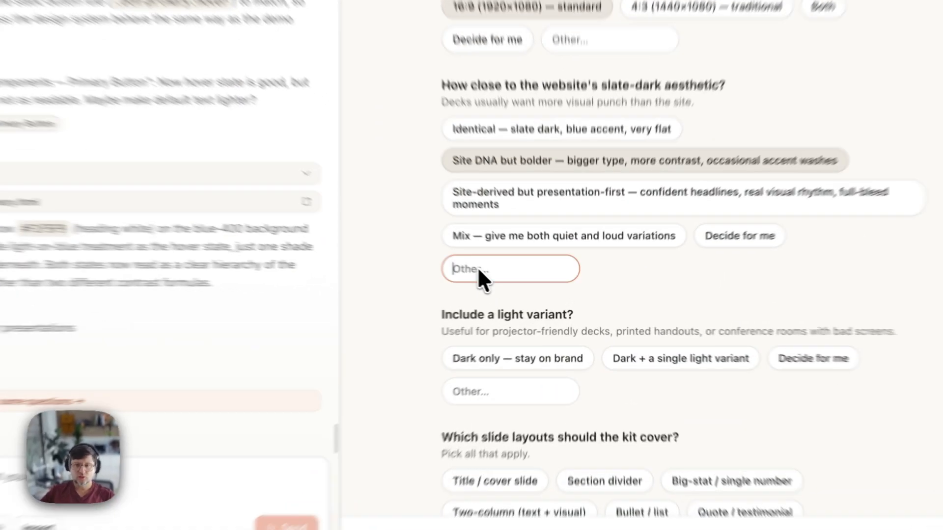
type("dfdsfsdfs")
key("super+a")
key("BackSpace")
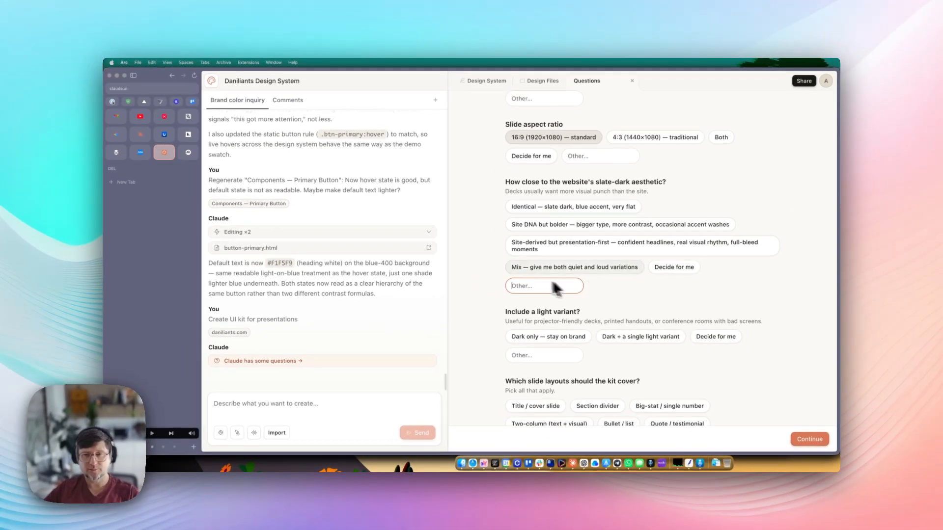
left_click(554, 226)
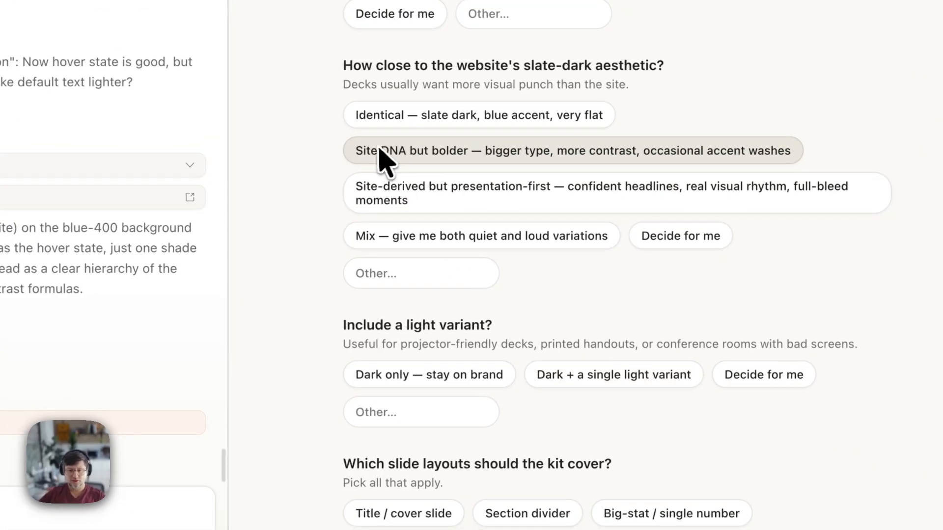
scroll(511, 285, "down", 3)
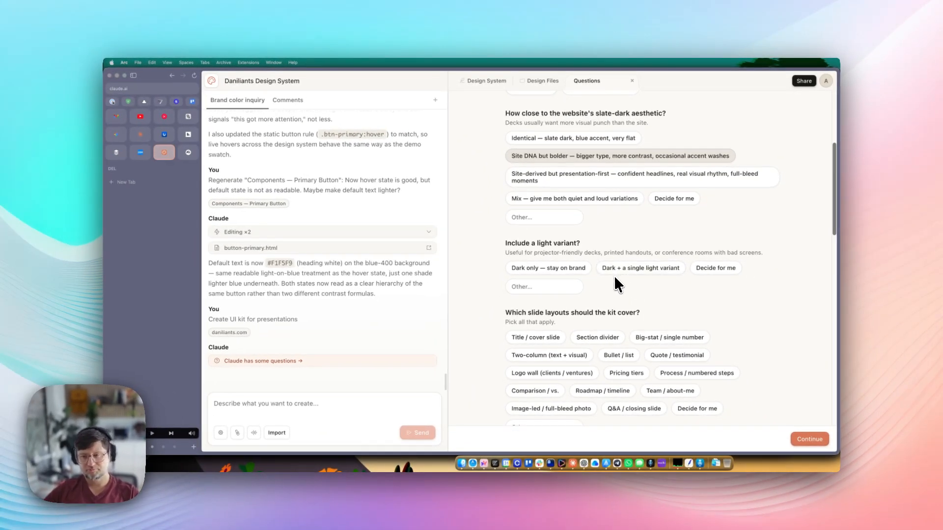
- Keep the decks dark only, staying on brand
left_click(530, 269)
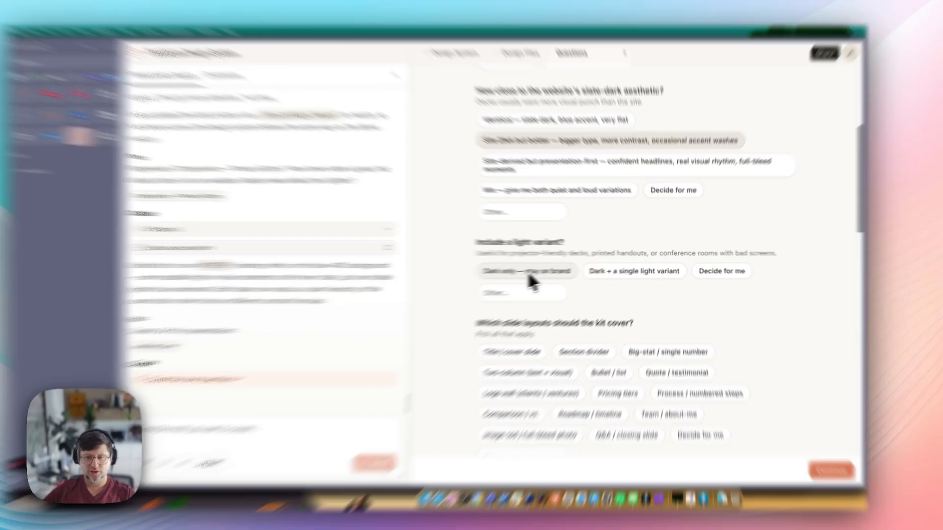
scroll(580, 349, "down", 4)
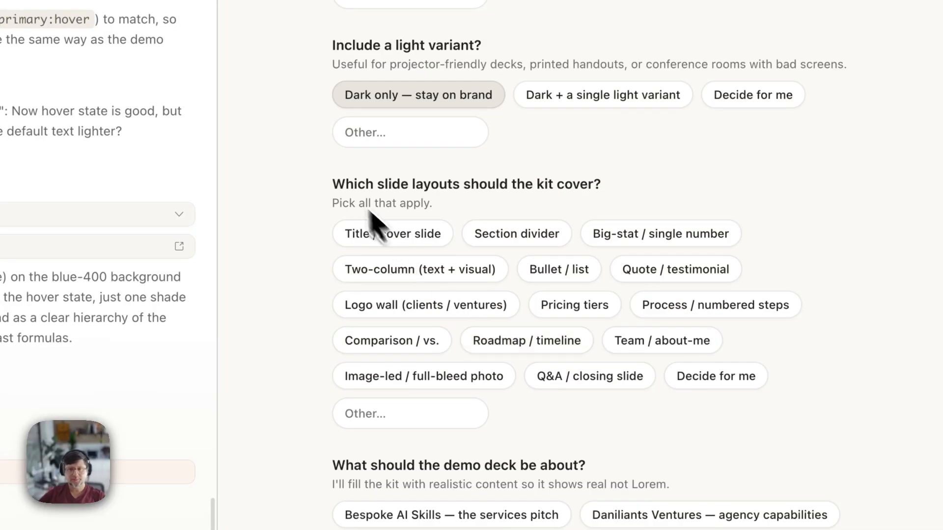
left_click_drag(346, 184, 377, 181)
left_click(437, 184)
left_click_drag(470, 183, 444, 181)
left_click(546, 187)
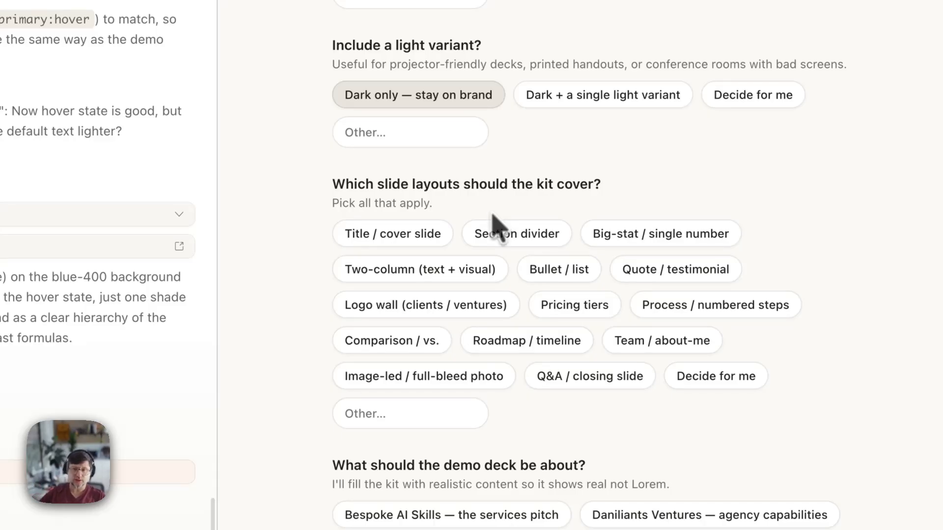
- Pick Title, Section divider, Big-stat, Bullet, Logo wall, Pricing tiers, Process and Image-led layouts
left_click(396, 236)
left_click(520, 233)
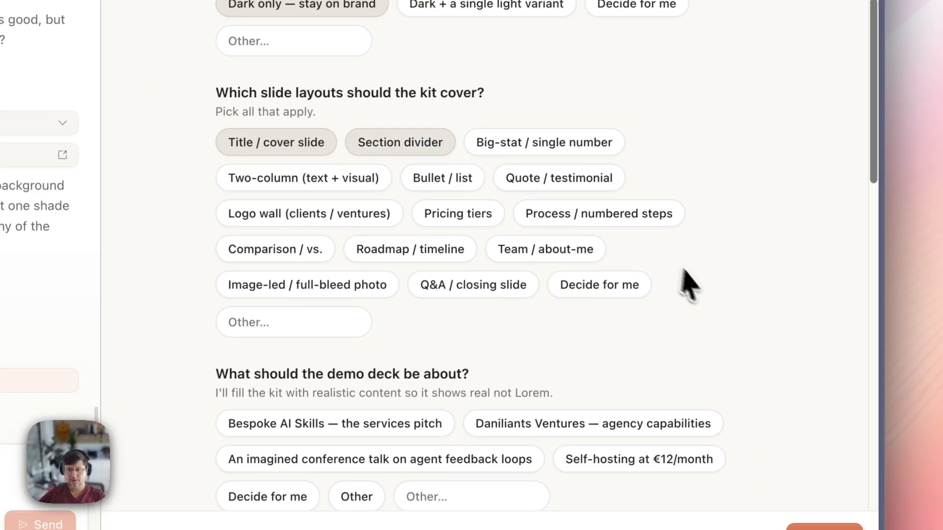
left_click(531, 141)
left_click(431, 186)
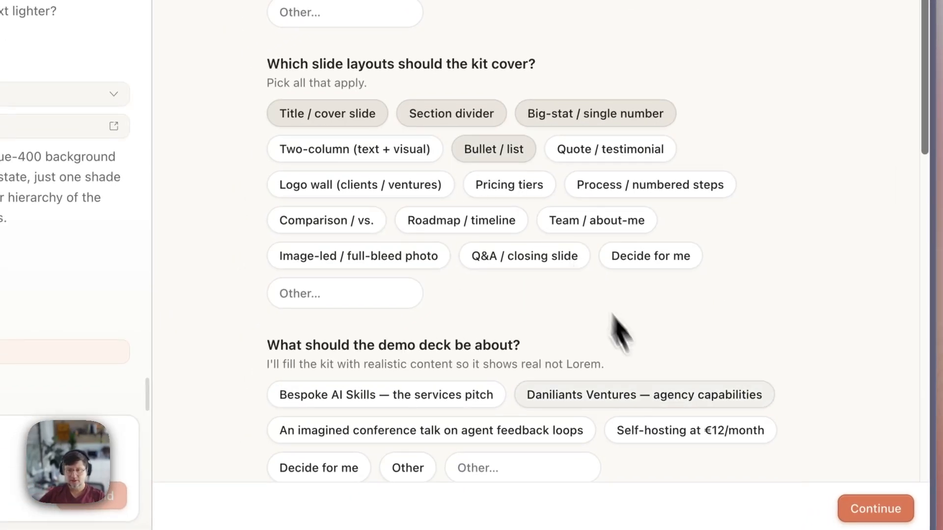
left_click(329, 189)
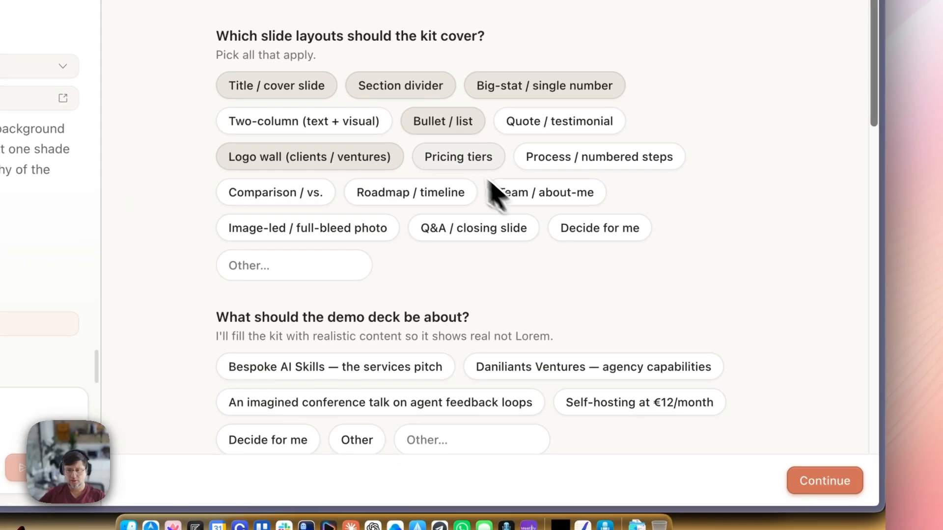
left_click(598, 165)
left_click(491, 231)
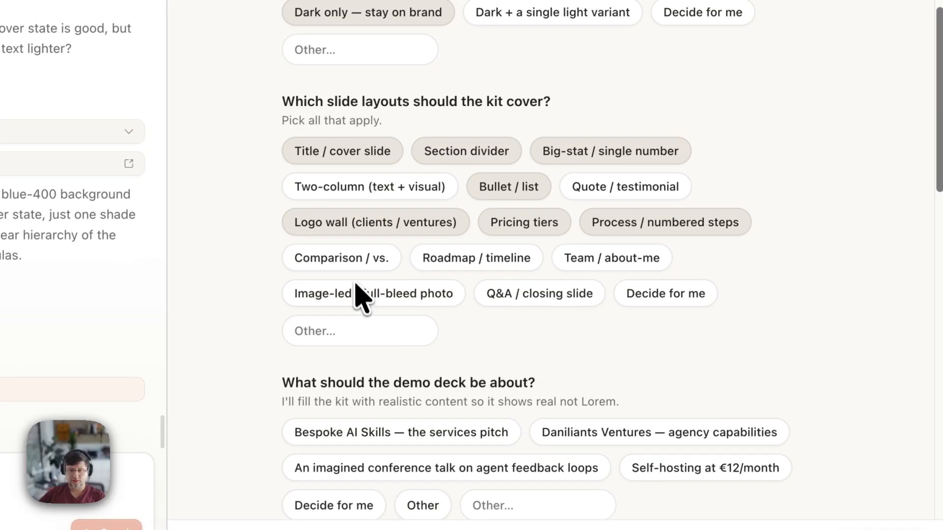
left_click(354, 294)
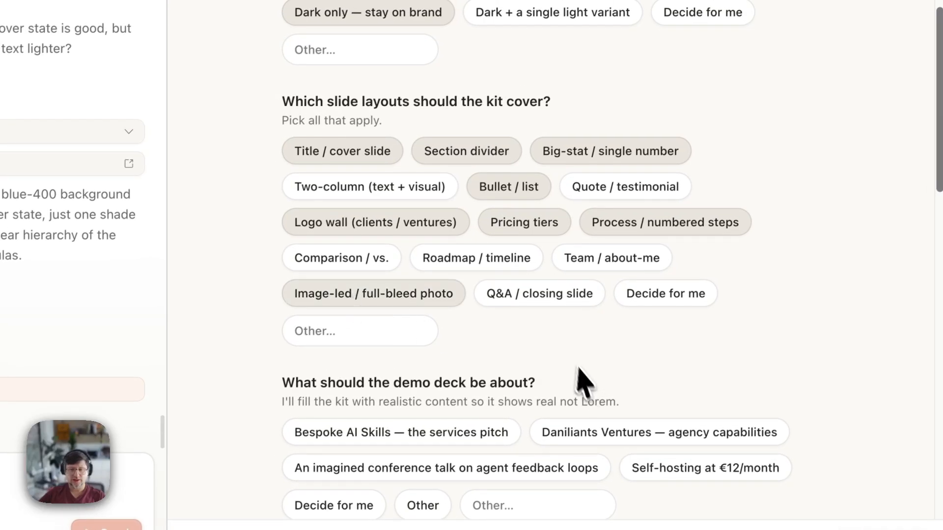
scroll(462, 295, "down", 4)
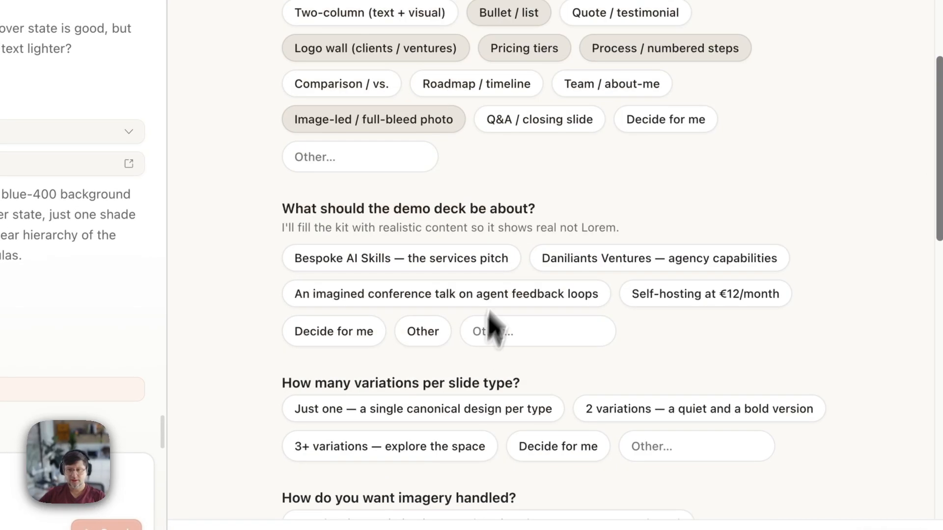
scroll(486, 308, "up", 3)
left_click(336, 317)
scroll(565, 354, "down", 6)
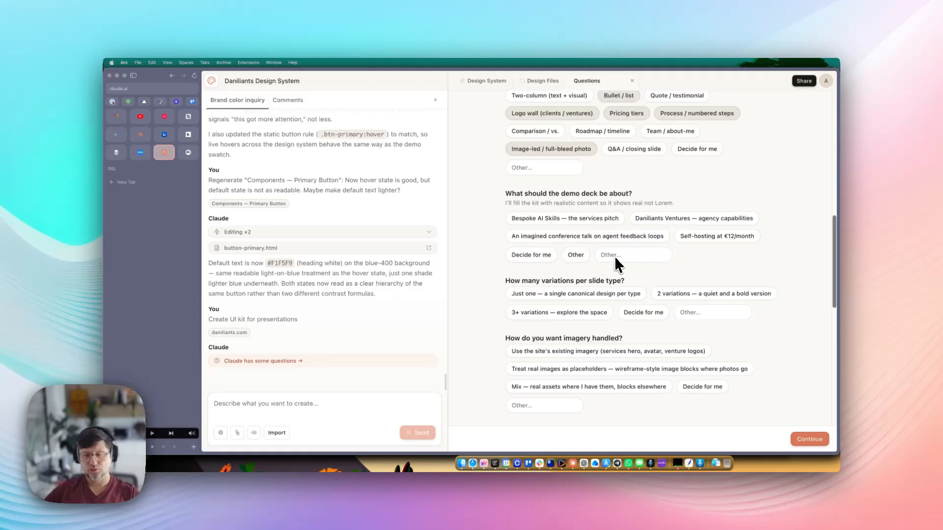
- Choose the agent feedback loops talk topic, one variation per slide type, and placeholder imagery
left_click(545, 237)
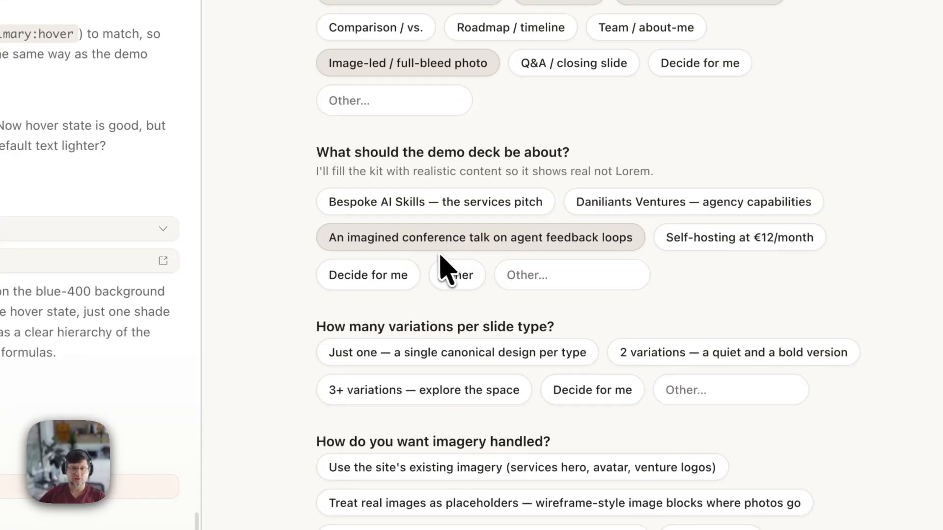
scroll(590, 309, "down", 3)
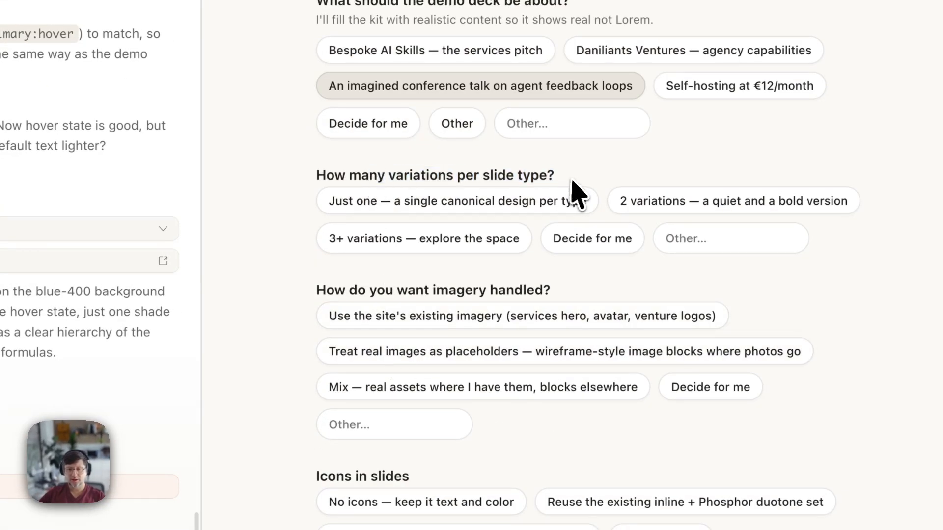
left_click_drag(573, 193, 310, 172)
left_click(312, 173)
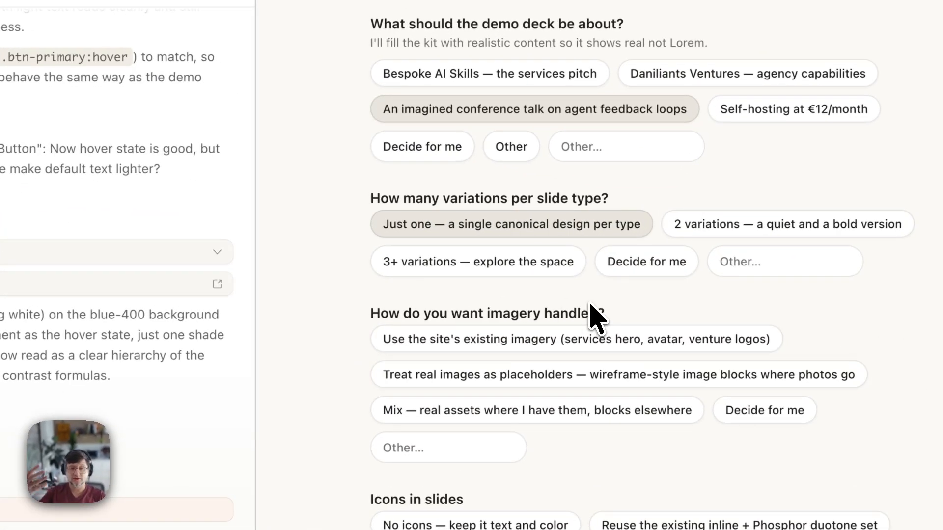
scroll(466, 310, "down", 3)
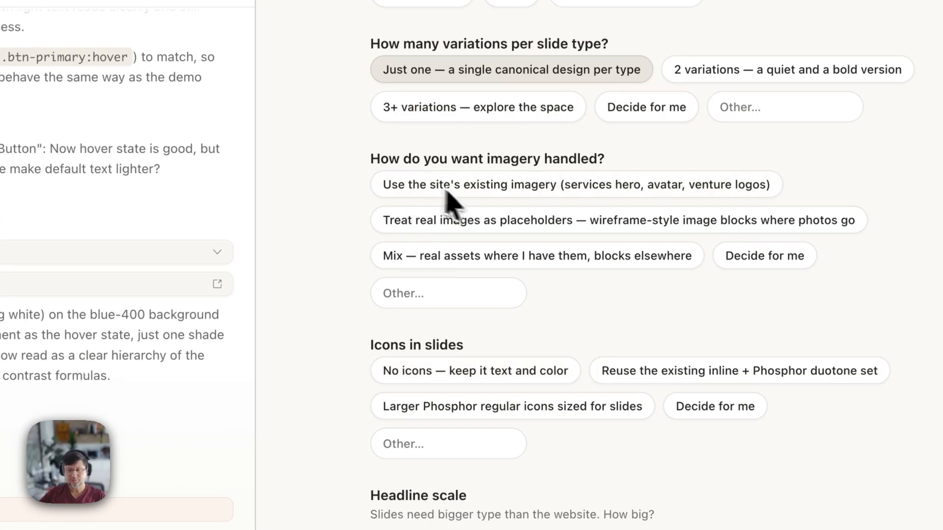
left_click_drag(376, 160, 601, 157)
left_click_drag(603, 157, 413, 151)
left_click(621, 160)
left_click(413, 151)
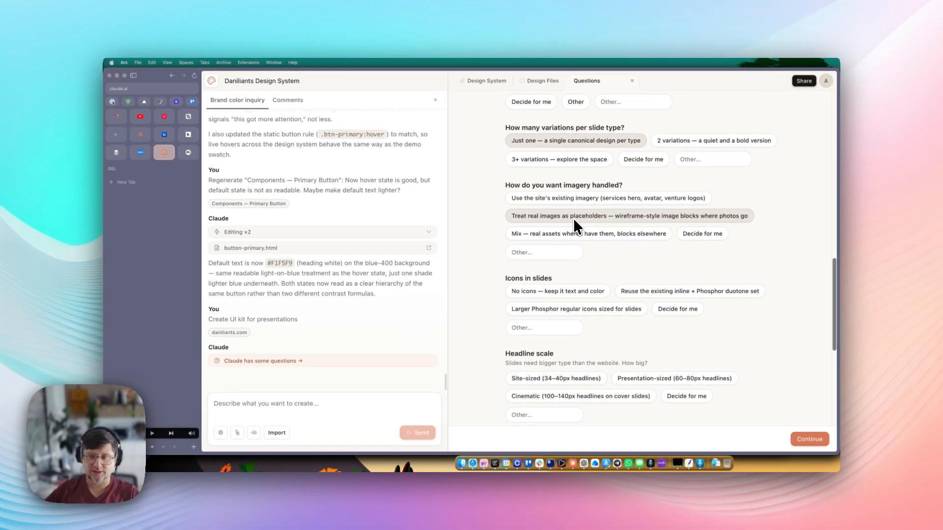
- Pick larger Phosphor regular icons, Decide for me headline scale, and Both kit and deck deliverables
scroll(585, 284, "down", 2)
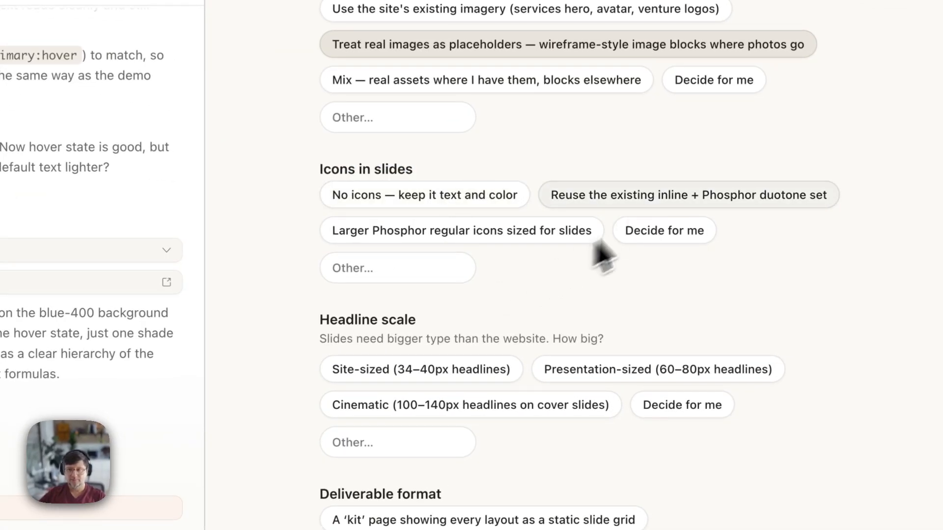
left_click(668, 196)
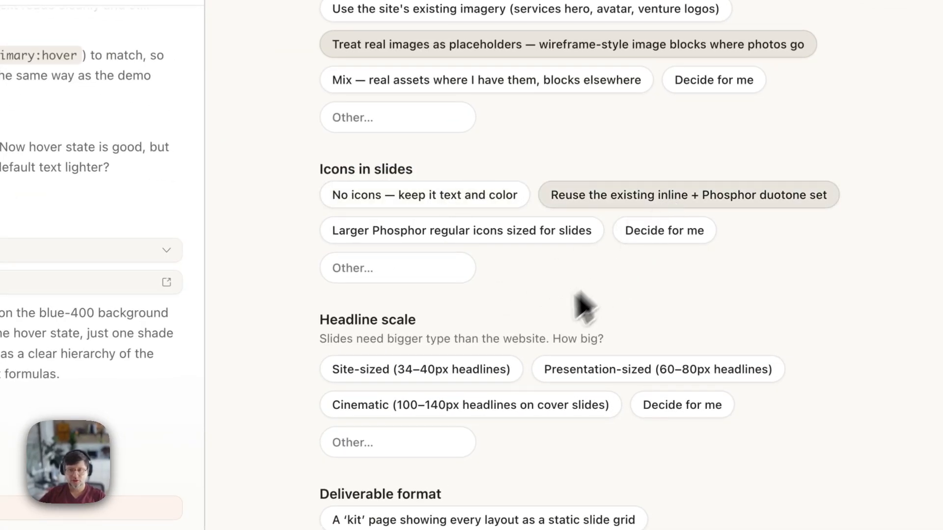
left_click(515, 235)
scroll(525, 255, "down", 3)
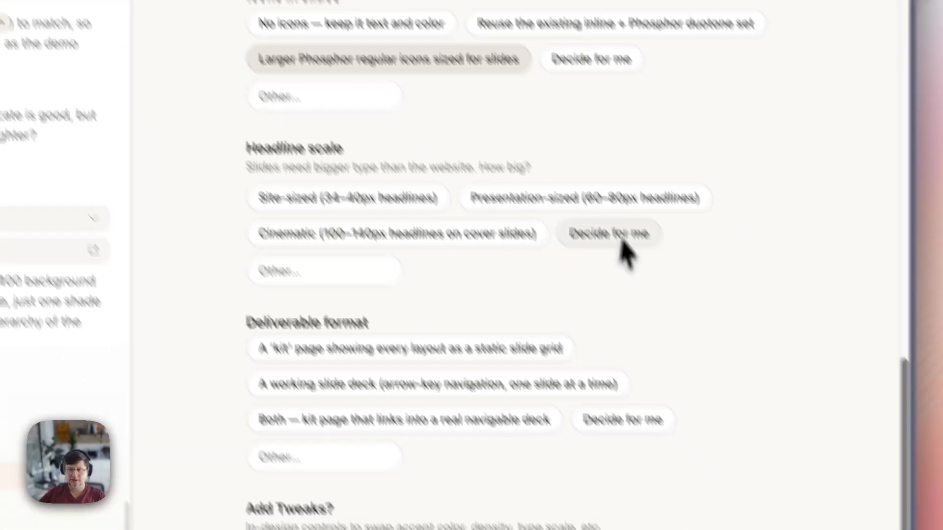
left_click(609, 234)
scroll(433, 339, "down", 2)
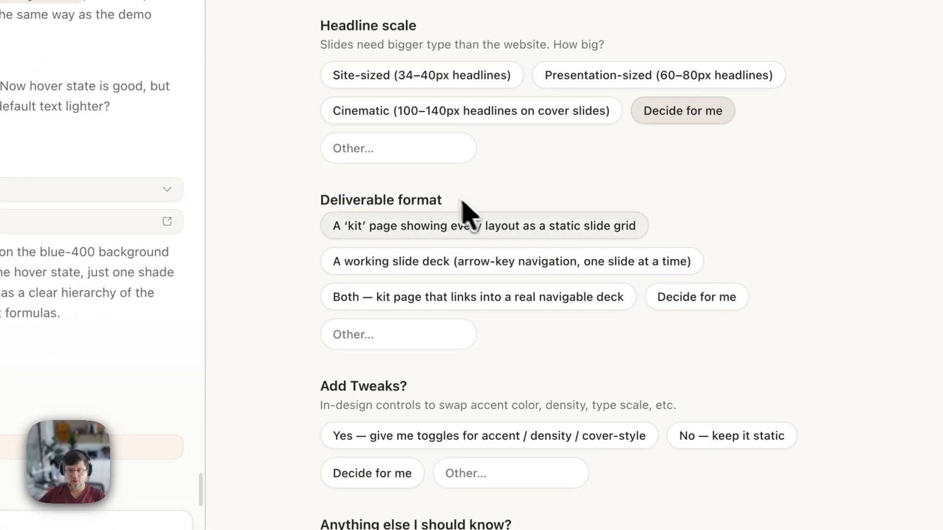
left_click(424, 266)
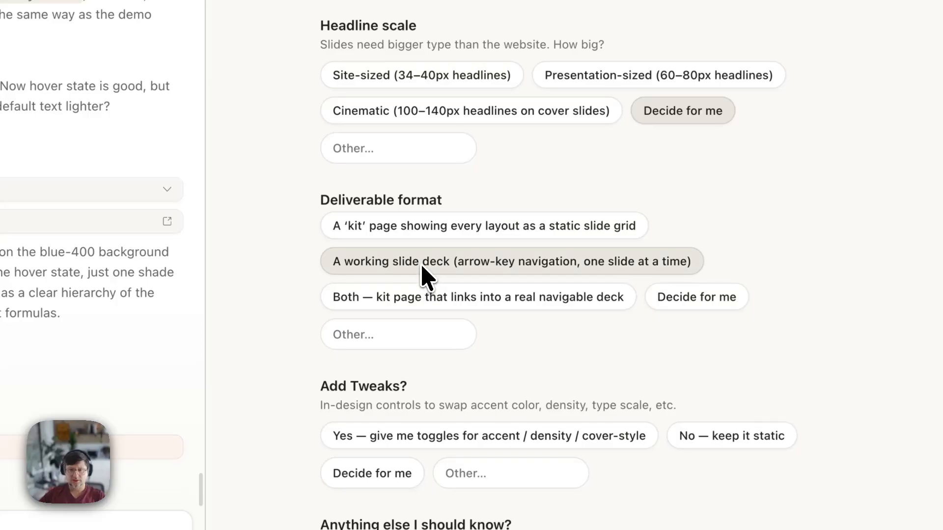
scroll(536, 339, "down", 3)
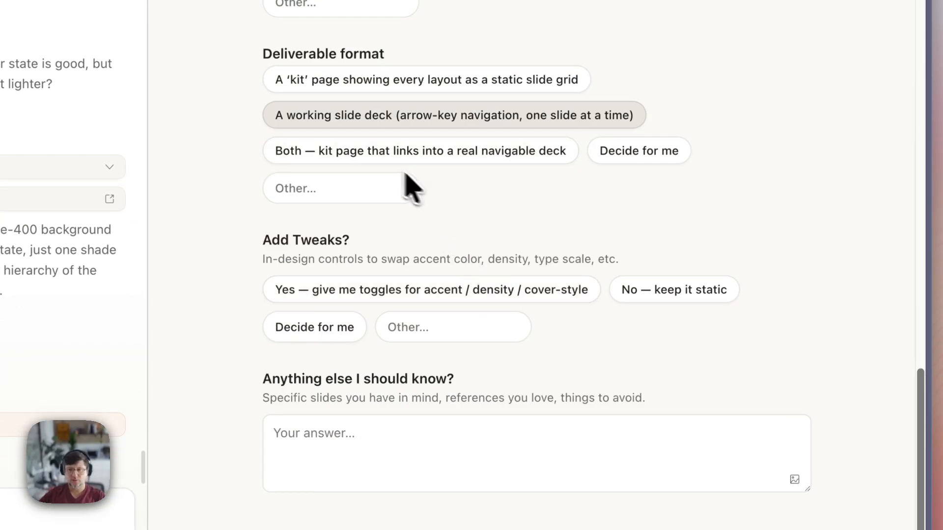
left_click(427, 155)
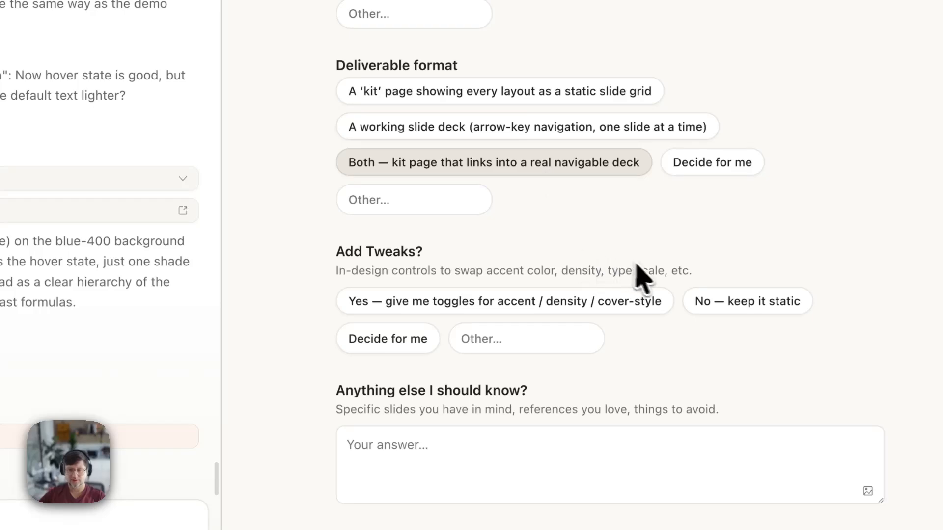
- Enable Tweaks for accent, density and cover style, and start an extra note
left_click_drag(346, 252, 433, 252)
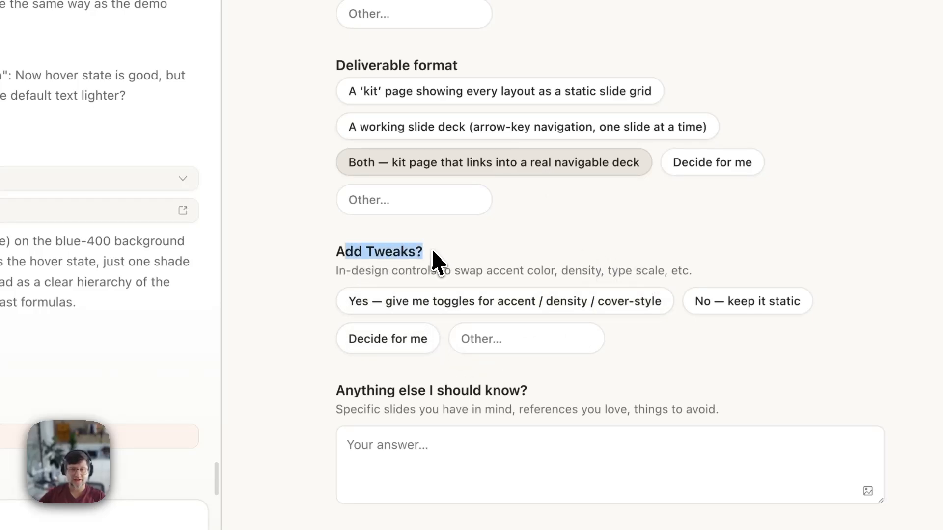
left_click(442, 255)
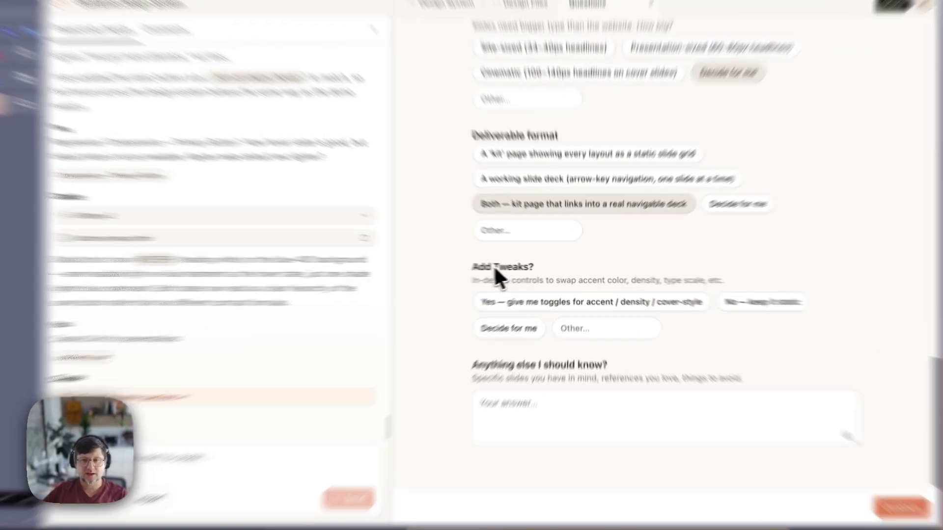
left_click_drag(521, 269, 549, 269)
left_click(552, 269)
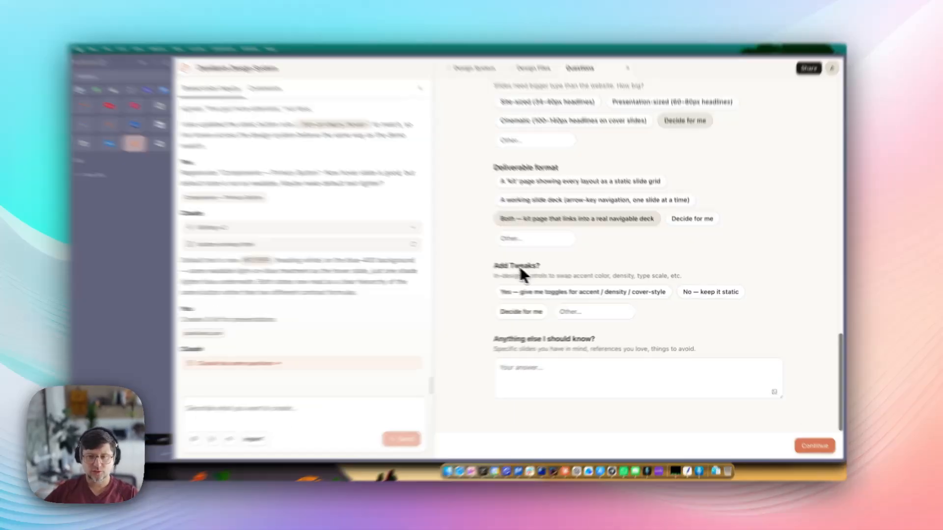
left_click_drag(521, 269, 551, 267)
left_click(549, 268)
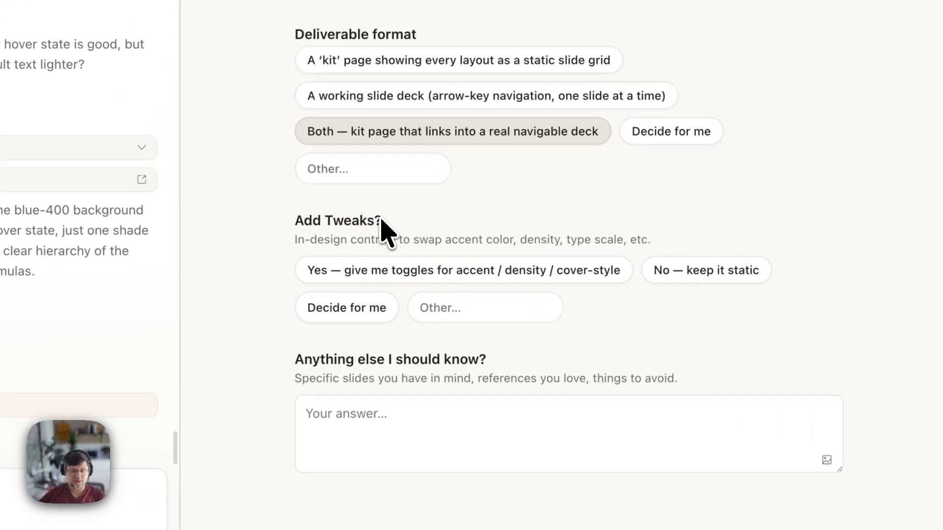
left_click(326, 219)
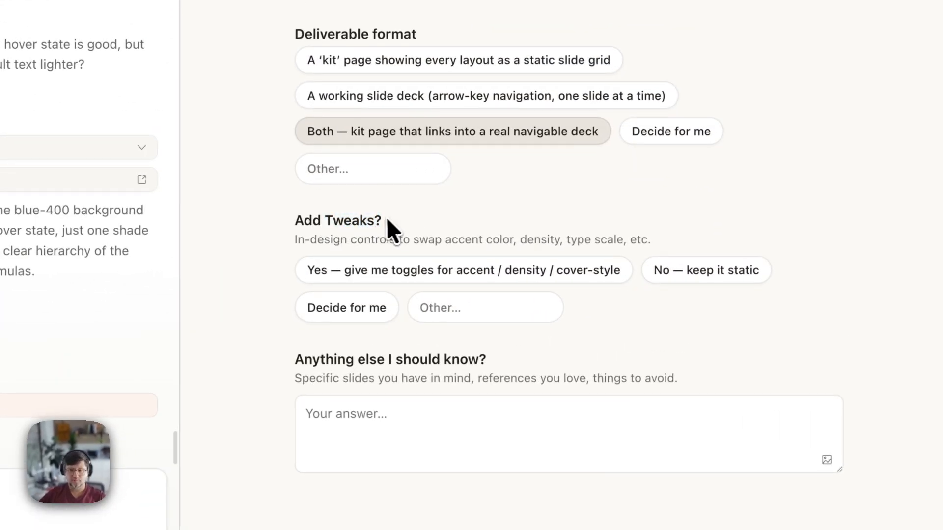
left_click_drag(387, 217, 326, 220)
left_click(326, 220)
left_click(373, 269)
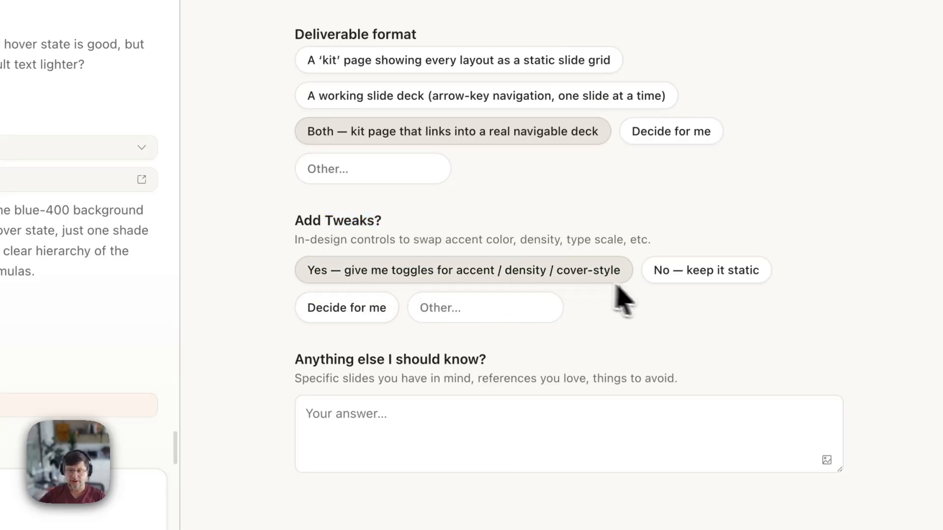
left_click(503, 427)
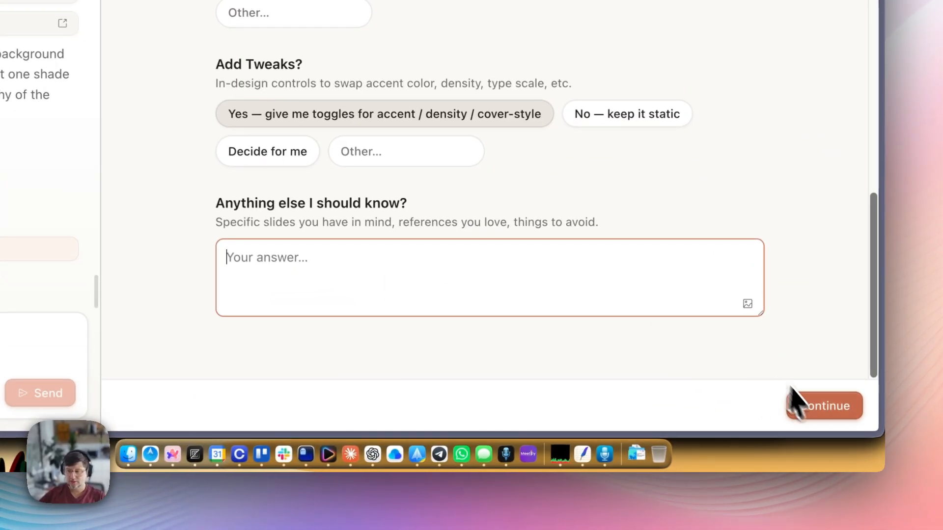
- Submit the kit answers, then show the Design Files with folders, stylesheet and documents
left_click(823, 410)
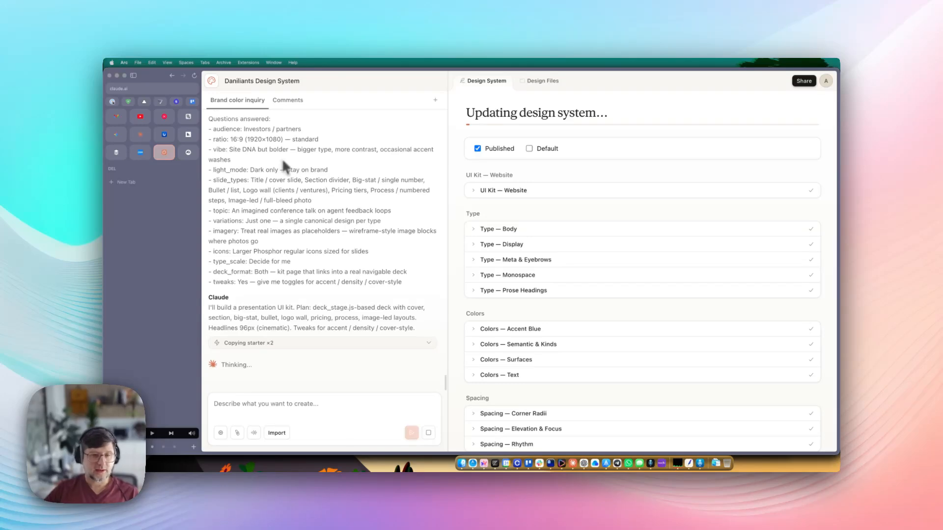
left_click_drag(282, 212, 368, 324)
left_click(368, 325)
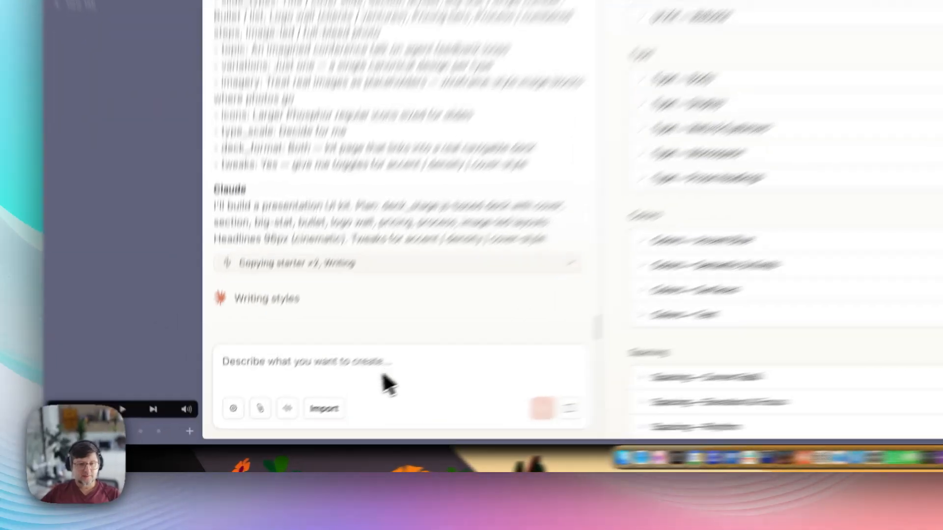
left_click(311, 415)
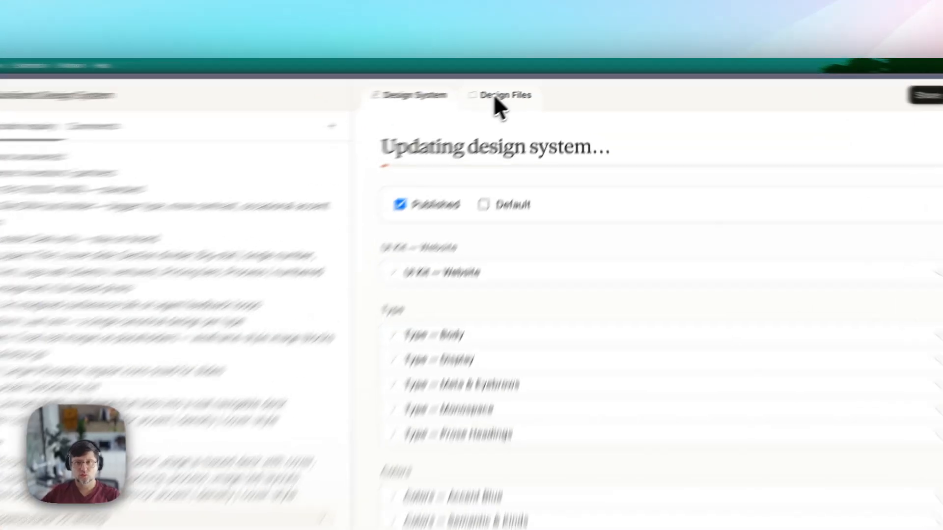
left_click(542, 81)
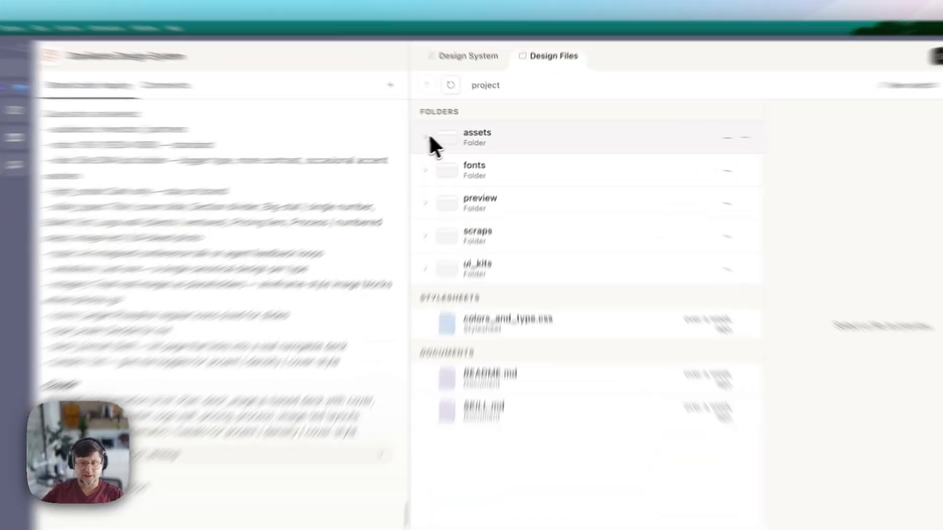
left_click(460, 135)
left_click(472, 192)
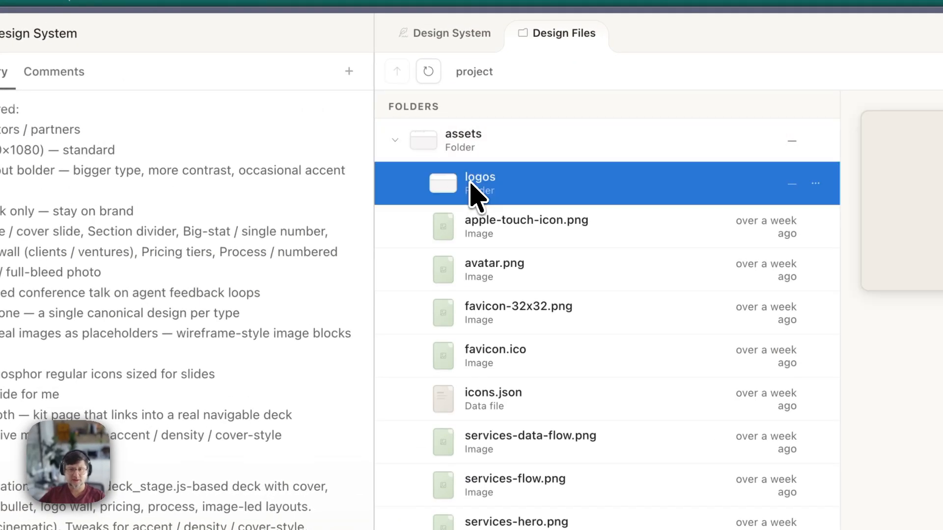
left_click(530, 230)
left_click(538, 310)
left_click(539, 388)
scroll(539, 344, "down", 3)
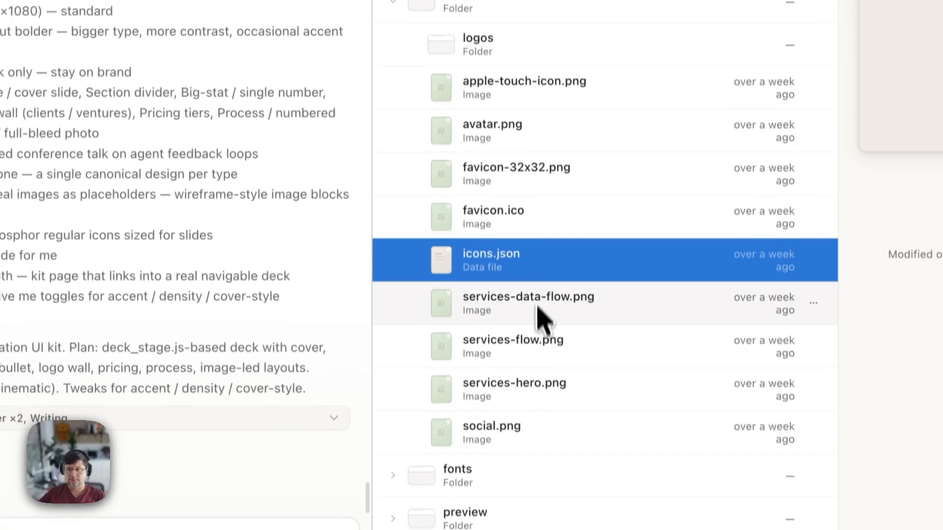
left_click(539, 334)
left_click(532, 380)
left_click(396, 187)
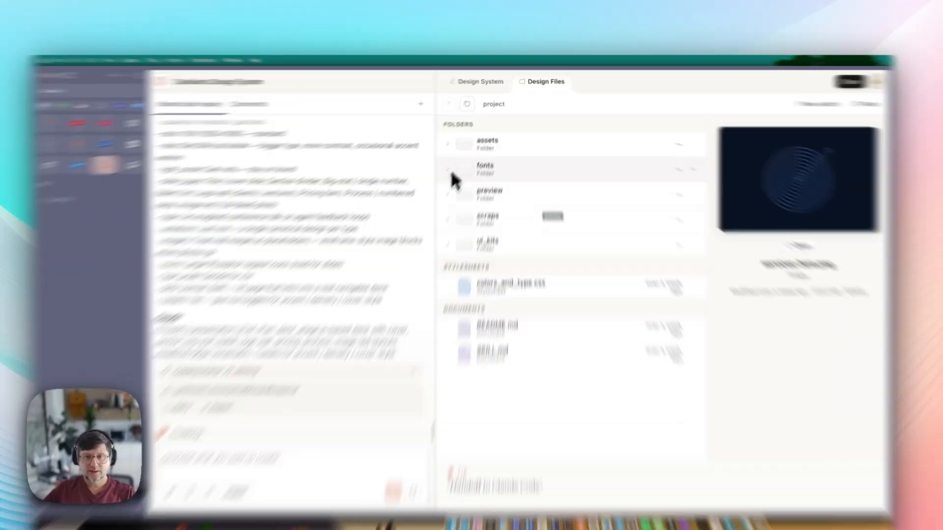
left_click(469, 162)
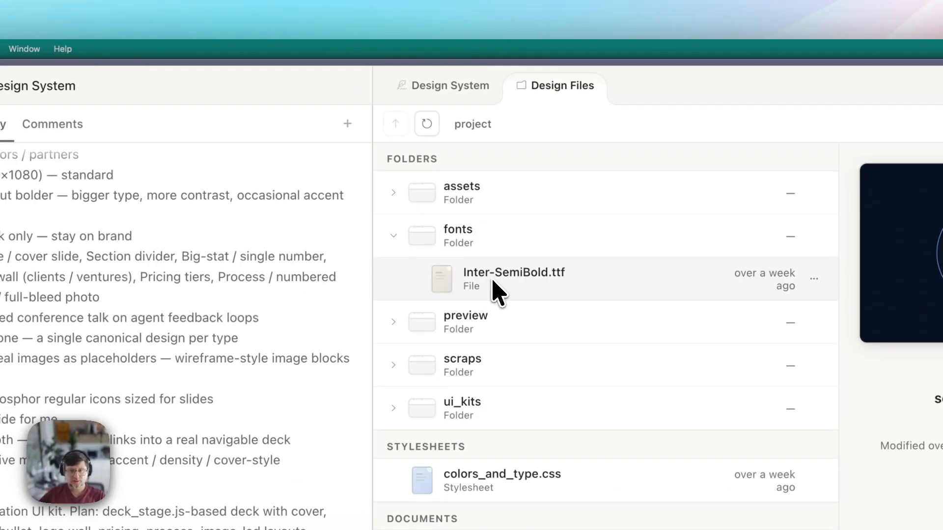
left_click(534, 183)
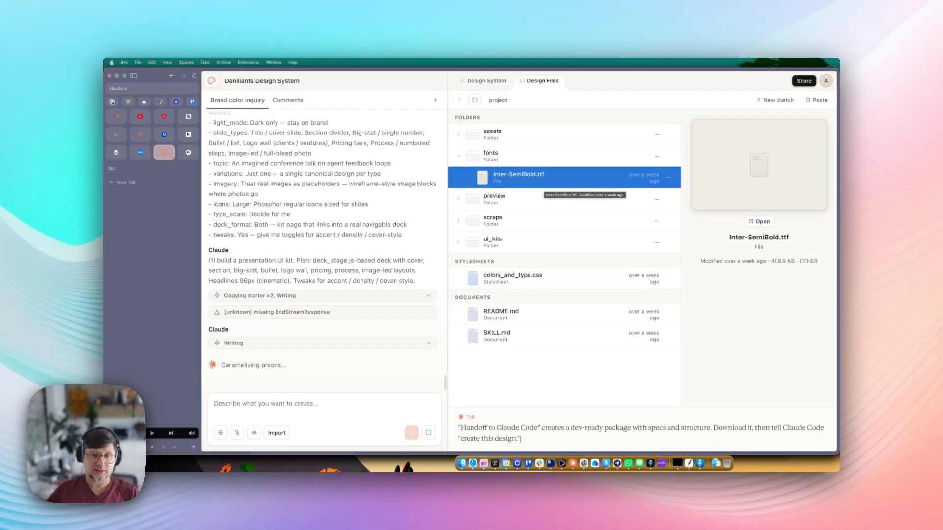
left_click(458, 156)
left_click(459, 178)
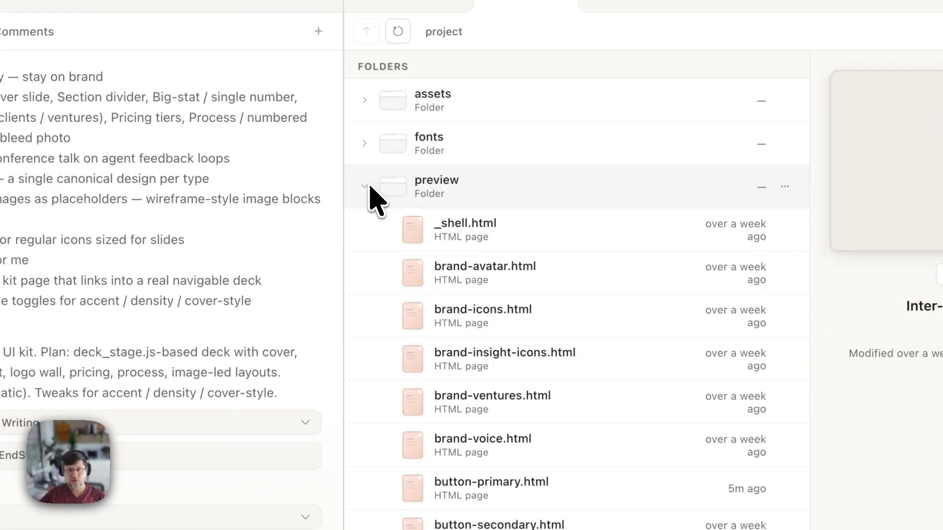
left_click(495, 279)
left_click(455, 316)
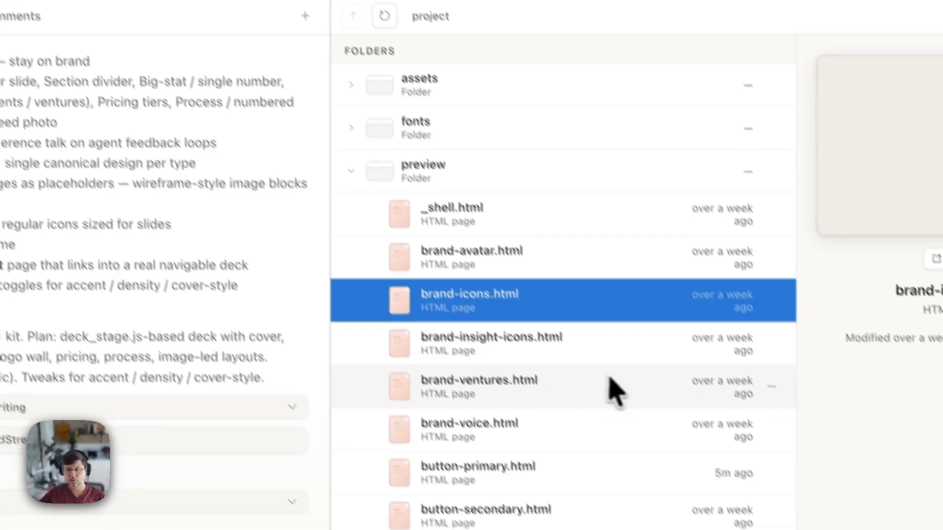
left_click(540, 407)
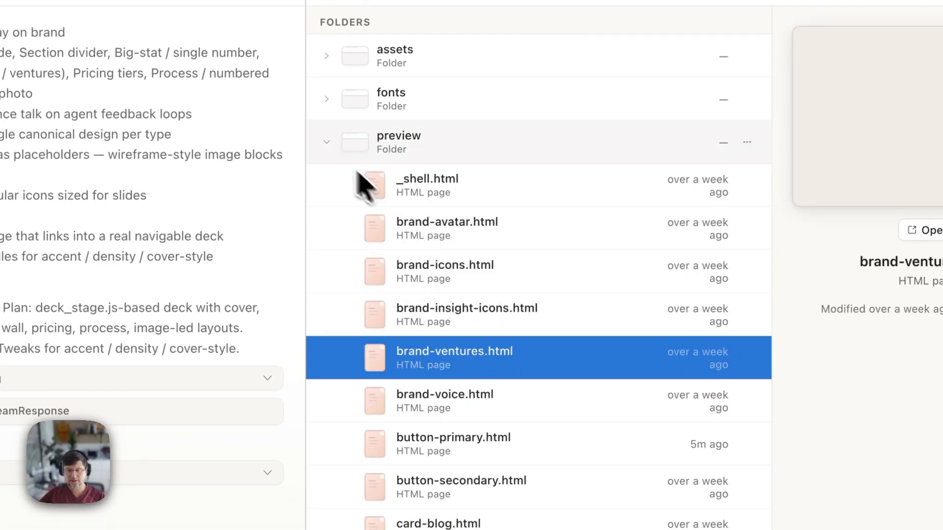
left_click(327, 143)
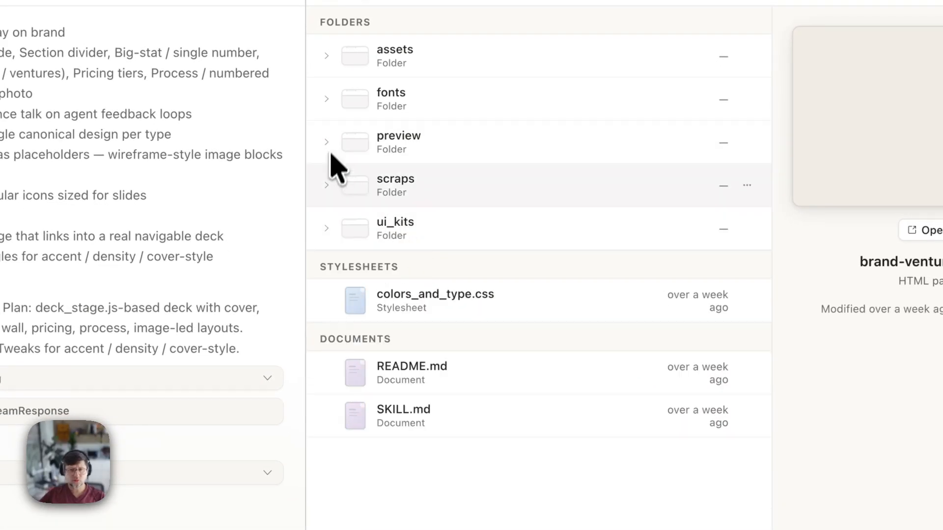
left_click(328, 189)
left_click(457, 243)
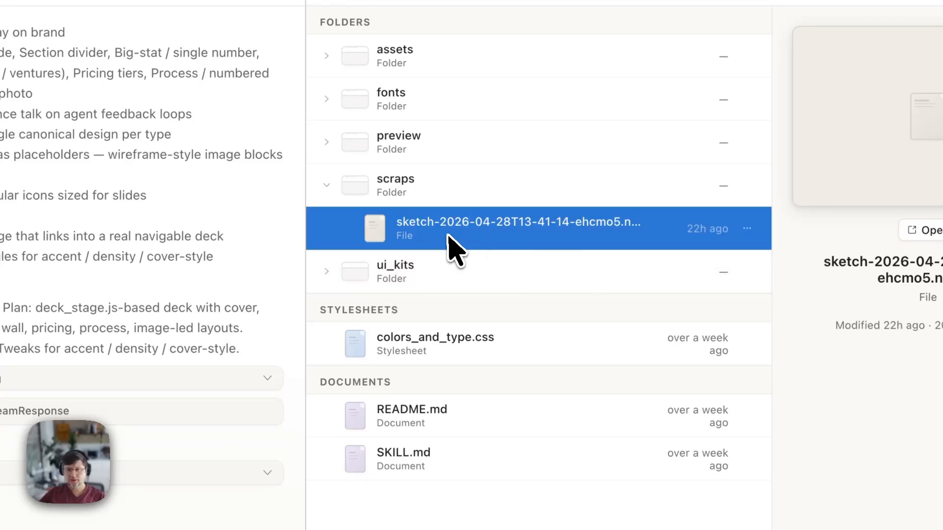
left_click(339, 194)
left_click(334, 189)
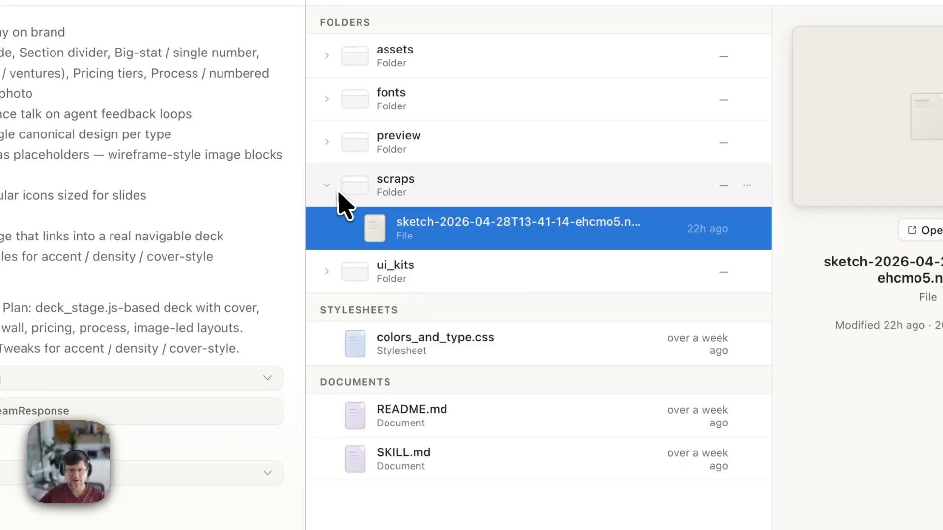
left_click(343, 199)
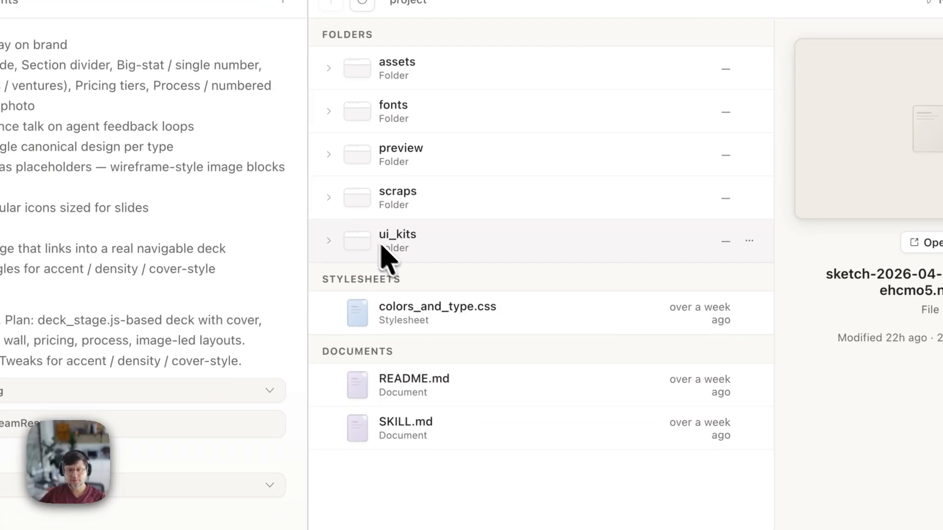
left_click(329, 241)
left_click(415, 294)
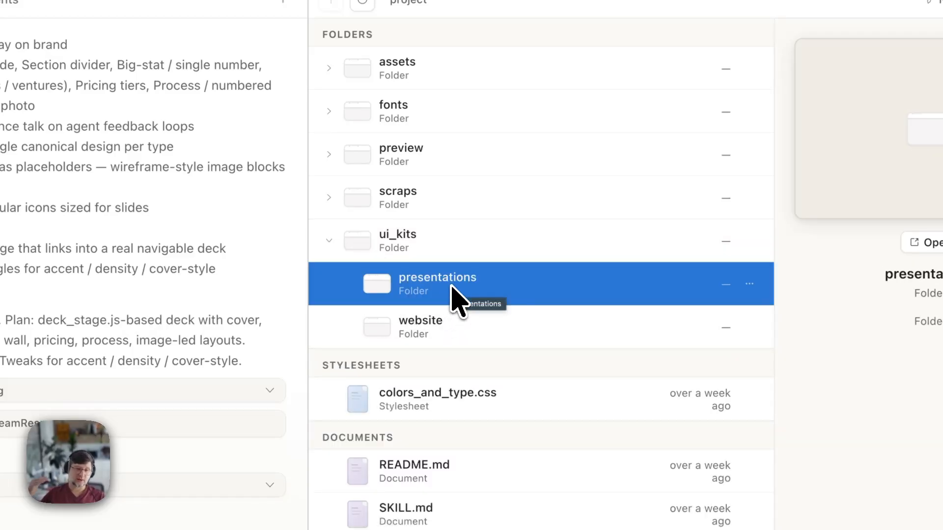
left_click(421, 330)
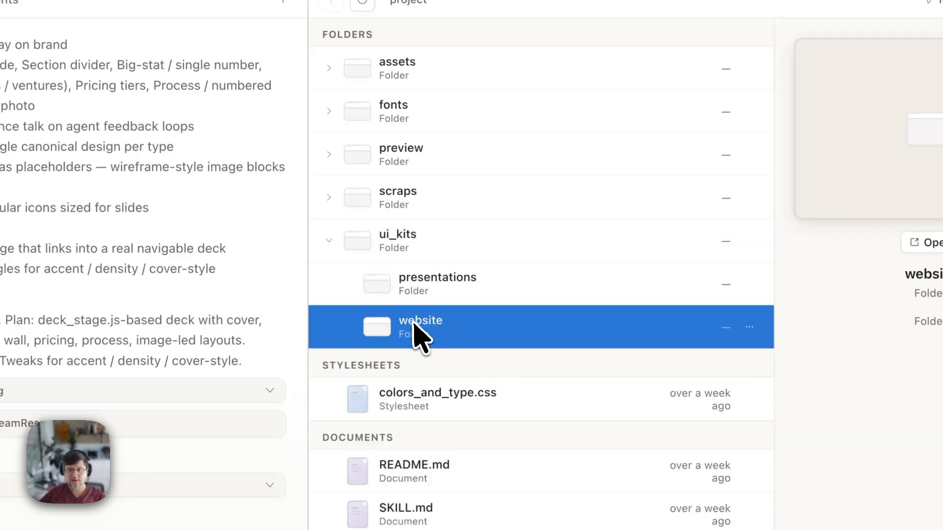
left_click(330, 243)
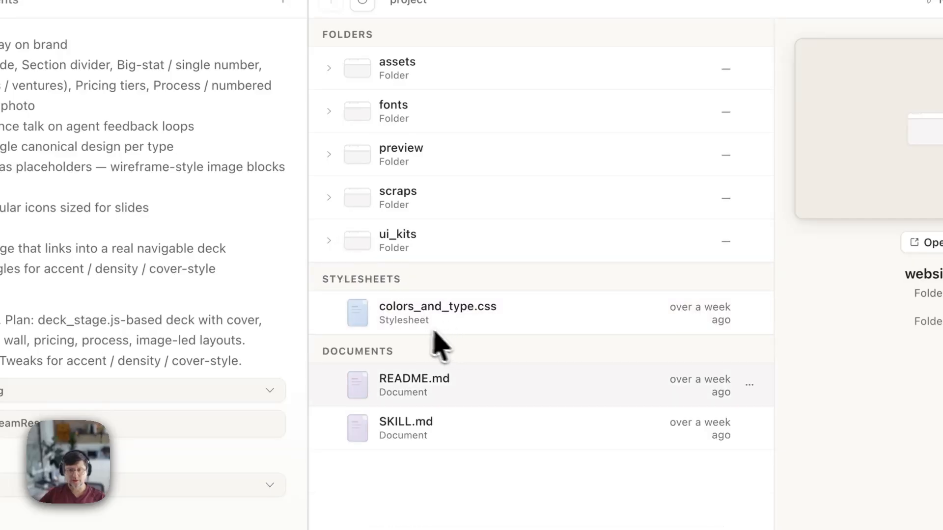
left_click(444, 327)
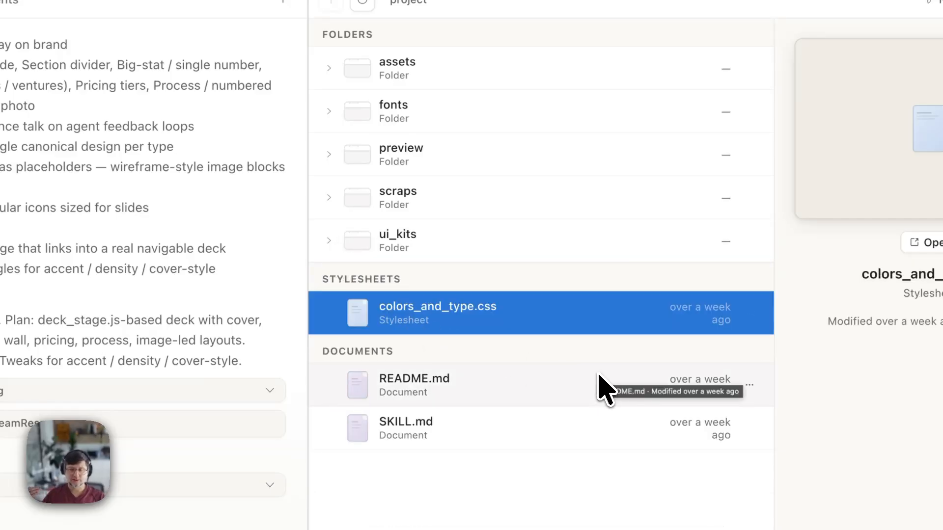
left_click(923, 243)
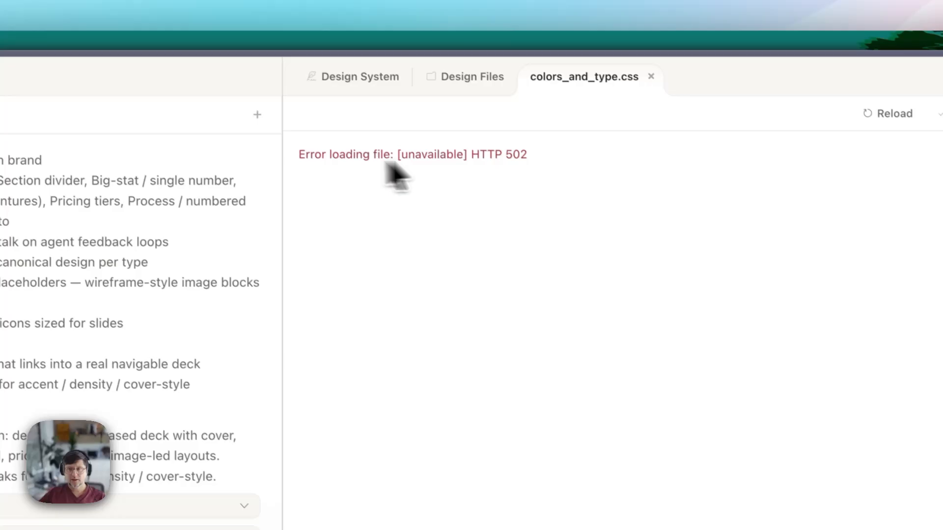
left_click(651, 76)
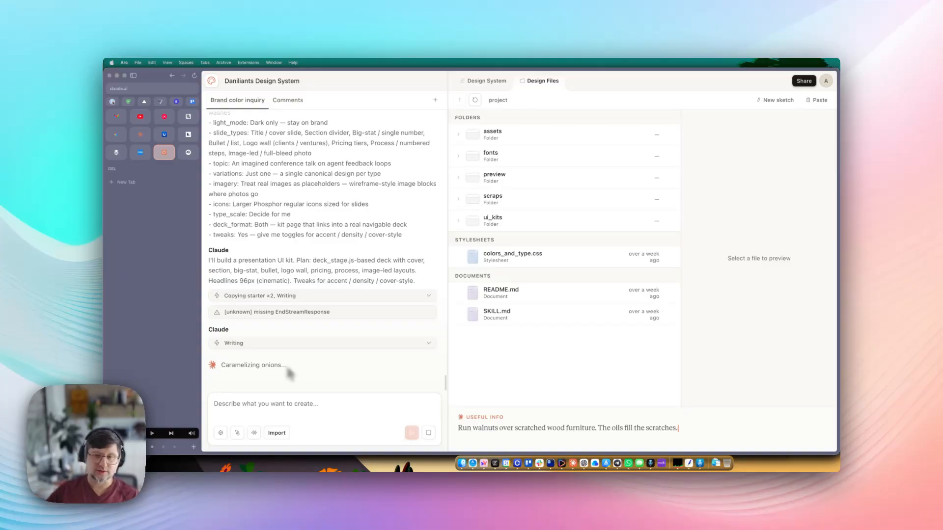
- Open README.md, read its index including the SKILL.md entry, then close it
left_click(494, 295)
left_click(761, 223)
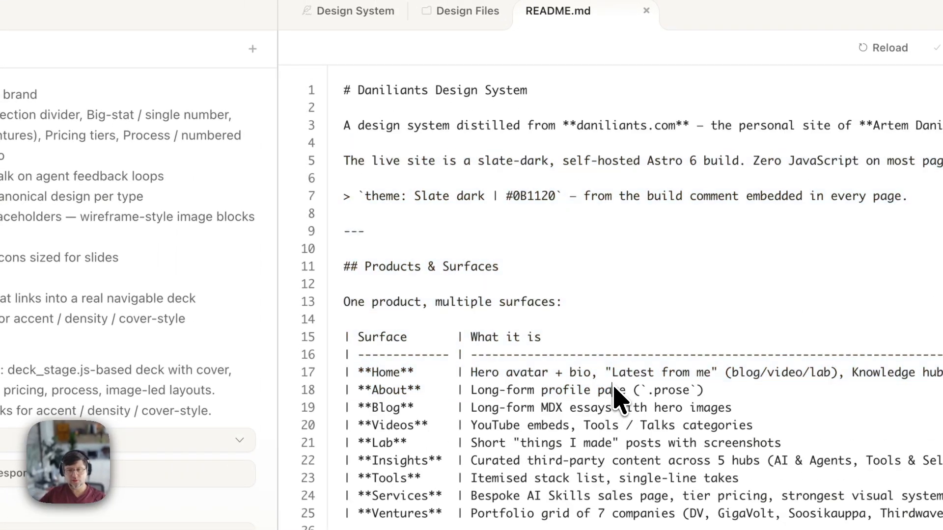
scroll(532, 317, "down", 5)
scroll(531, 317, "down", 20)
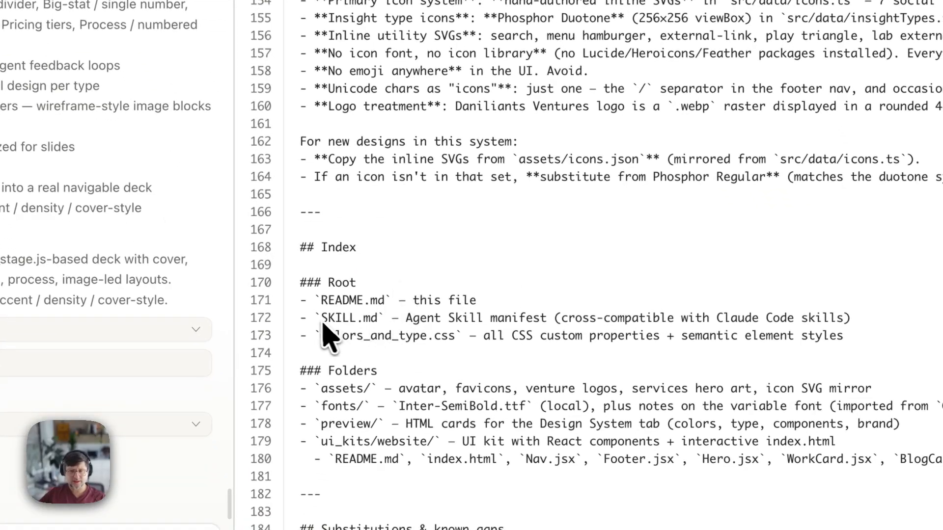
left_click_drag(349, 403, 608, 397)
left_click_drag(578, 319, 928, 330)
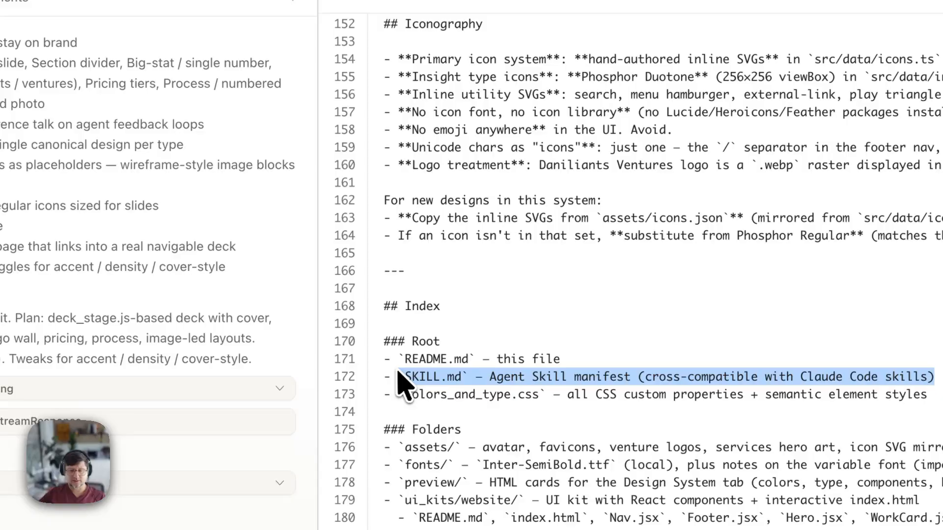
left_click(396, 375)
scroll(522, 316, "up", 4)
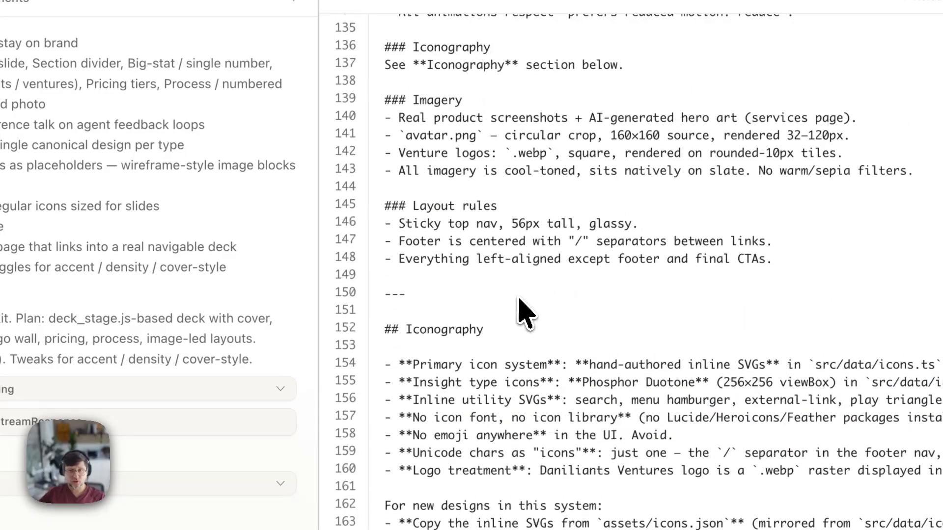
scroll(541, 301, "up", 4)
left_click(566, 100)
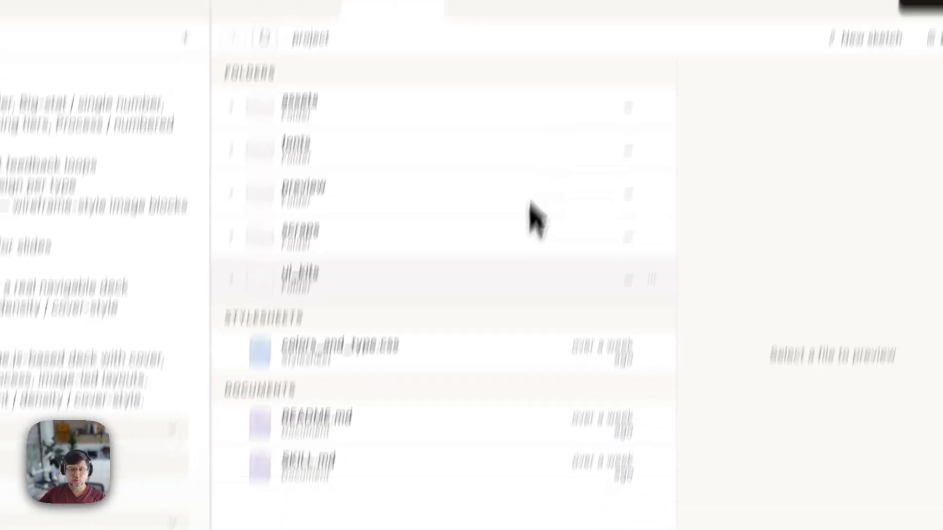
- Open SKILL.md to read its instructions on lines 8–9, then close it
left_click(350, 352)
left_click(844, 159)
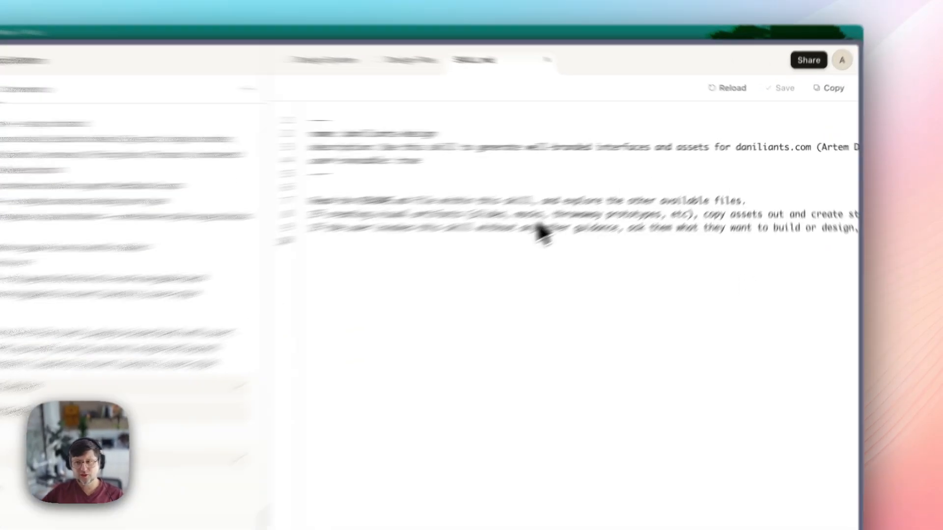
left_click_drag(566, 183, 798, 197)
left_click(799, 198)
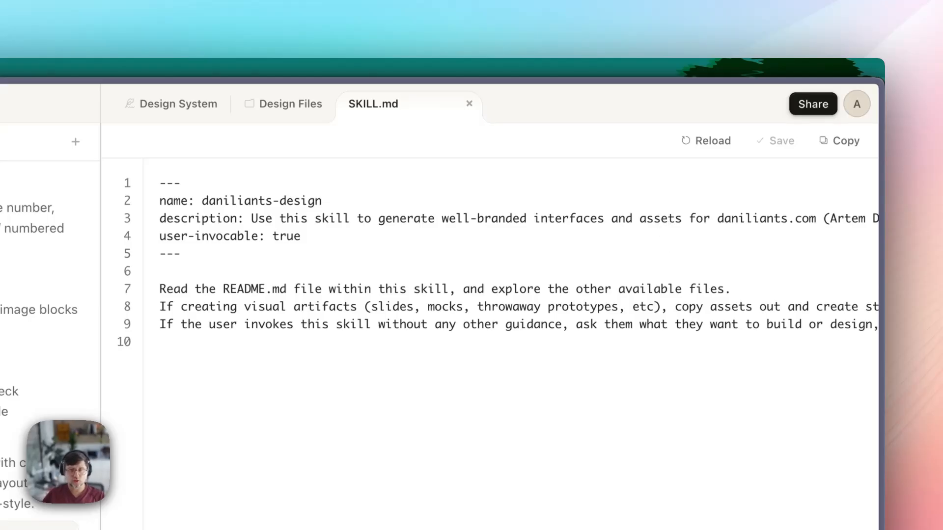
left_click(469, 104)
- Reopen README.md, scroll through it, and close it again
left_click(236, 521)
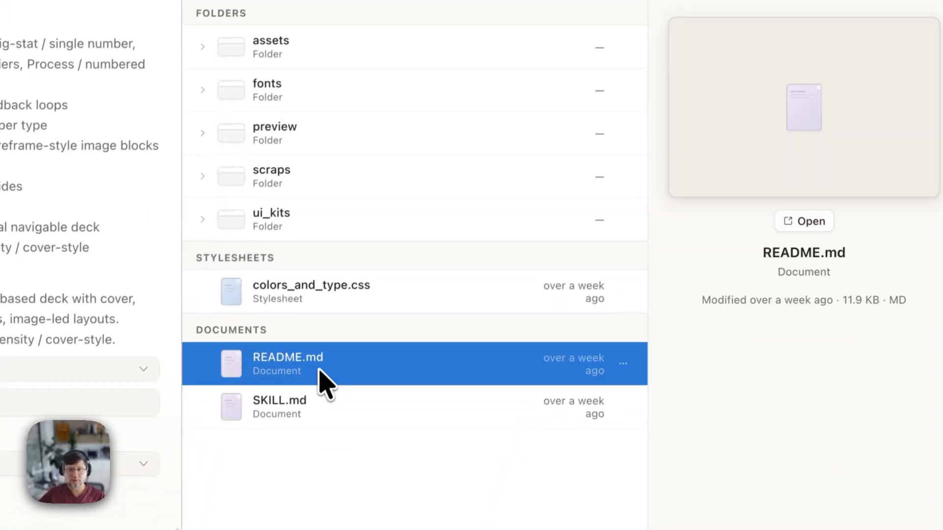
left_click(804, 221)
scroll(564, 334, "down", 5)
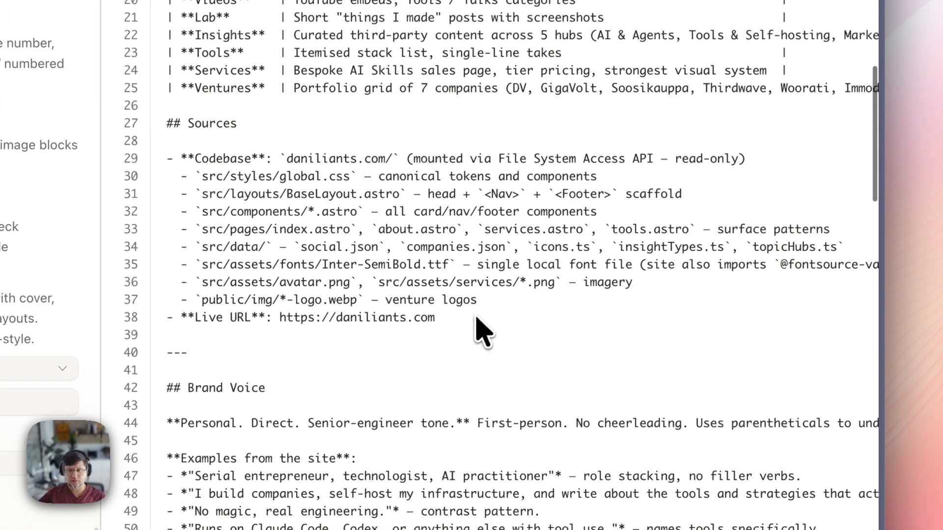
scroll(484, 332, "down", 5)
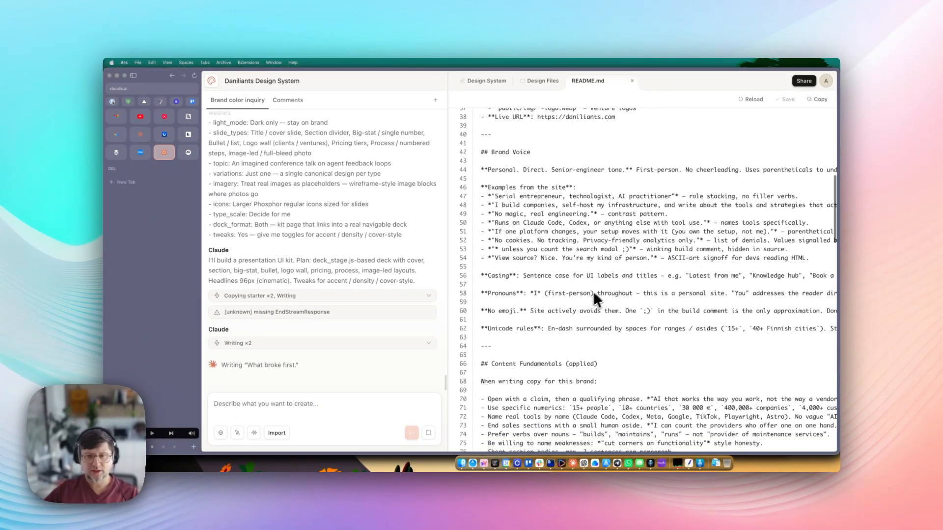
scroll(578, 295, "down", 5)
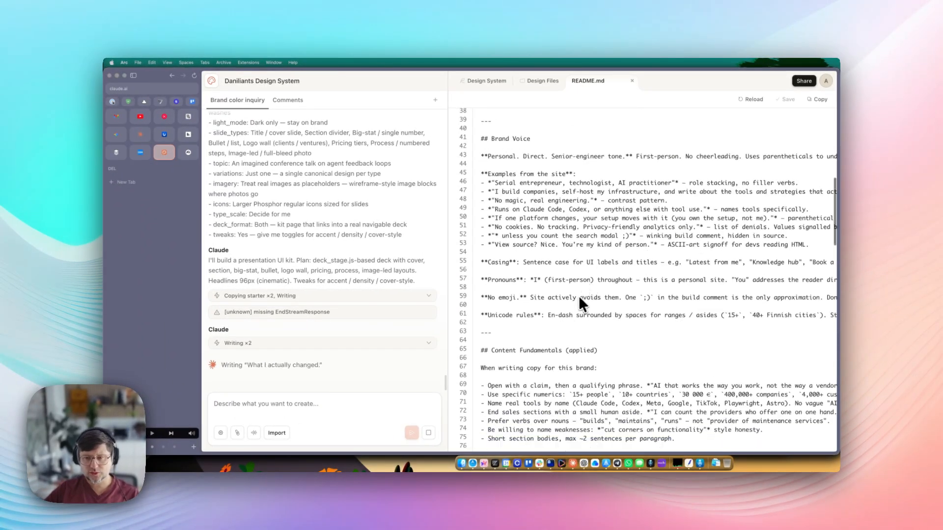
left_click(632, 81)
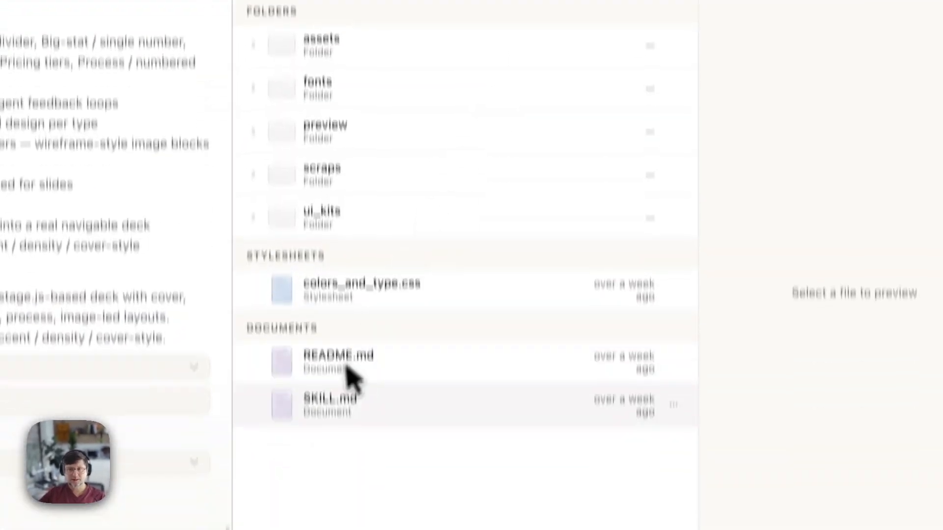
- Reopen SKILL.md in the editor, look over lines 2–9, and close it
left_click(347, 399)
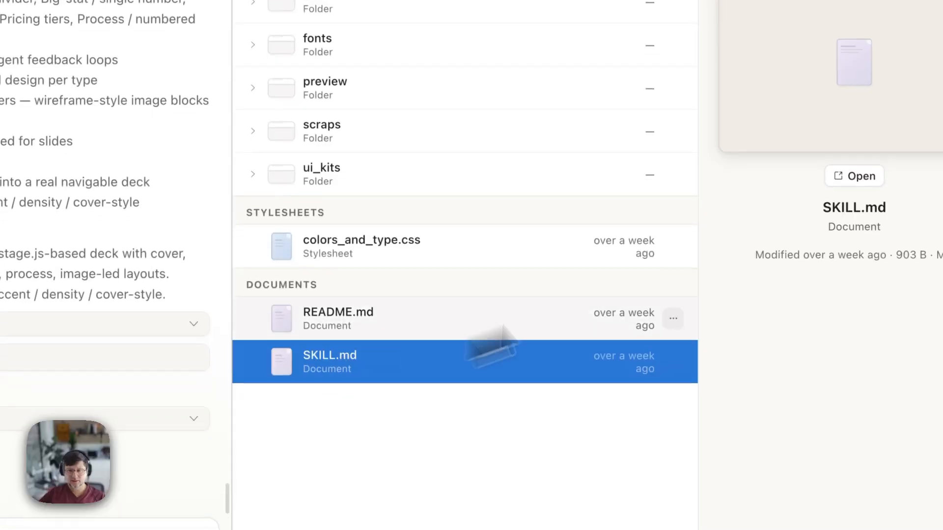
left_click(854, 219)
left_click(454, 124)
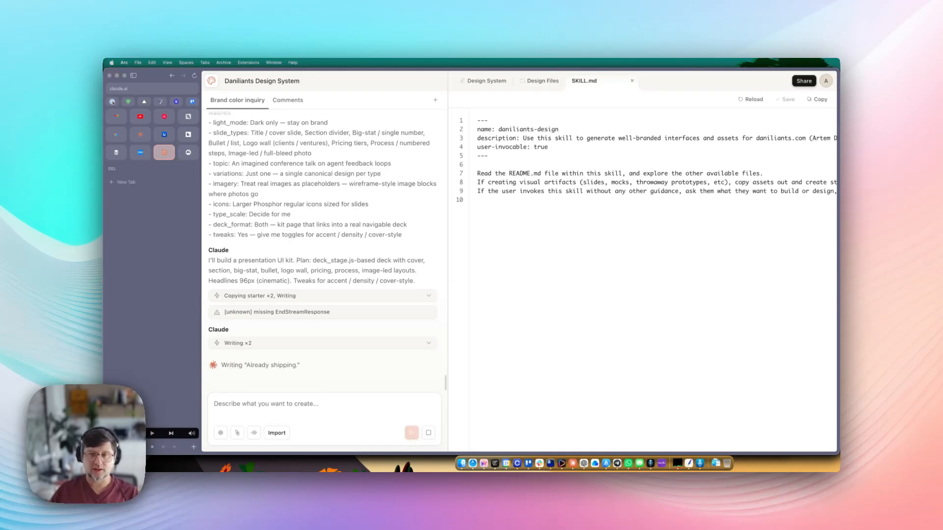
left_click(559, 174)
left_click_drag(573, 183, 469, 147)
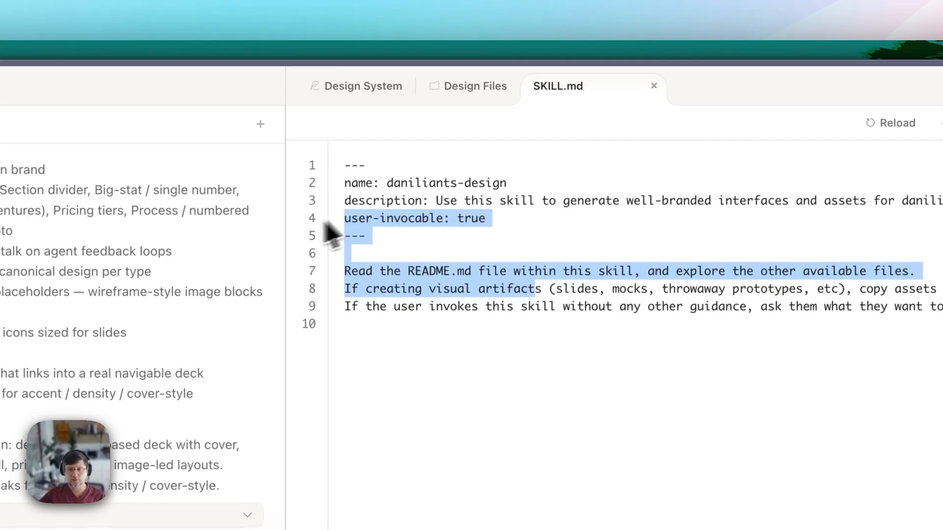
left_click(488, 129)
left_click(646, 192)
left_click(499, 100)
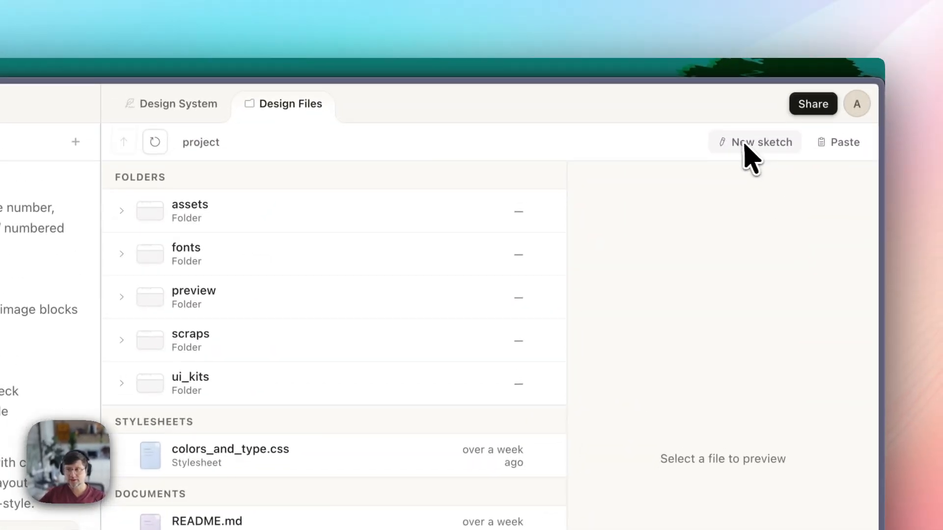
- Paste the clipboard contents into the project files, allowing clipboard access
left_click(832, 143)
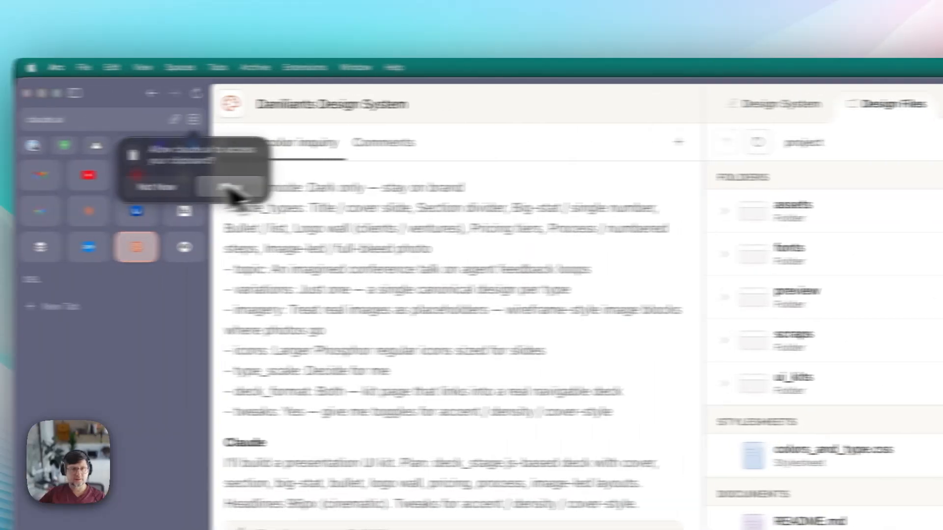
left_click(232, 188)
left_click(468, 445)
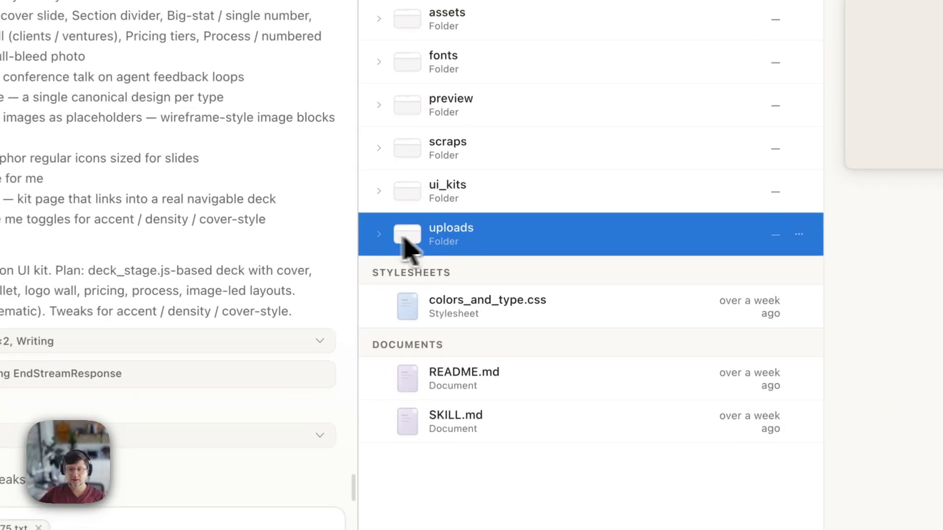
- Delete the pasted text file from uploads and remove its chip from the chat prompt
left_click(380, 236)
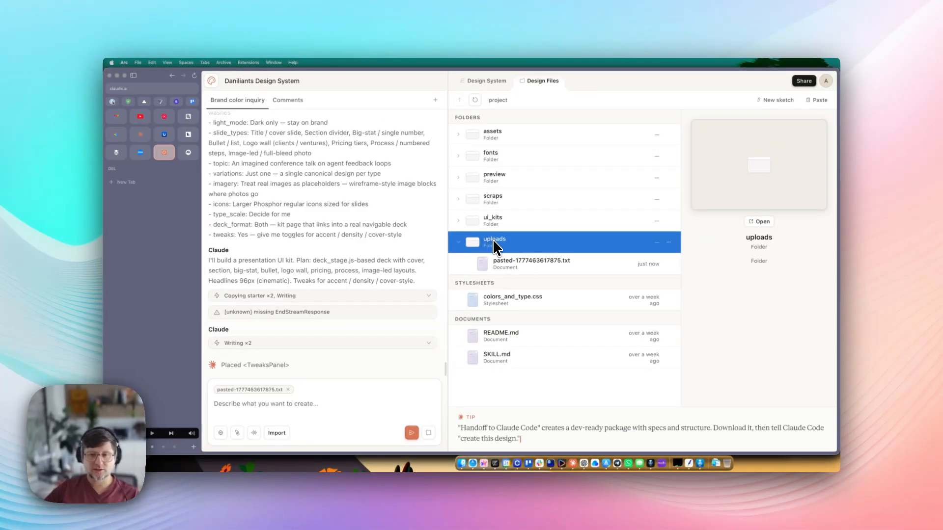
left_click(507, 265)
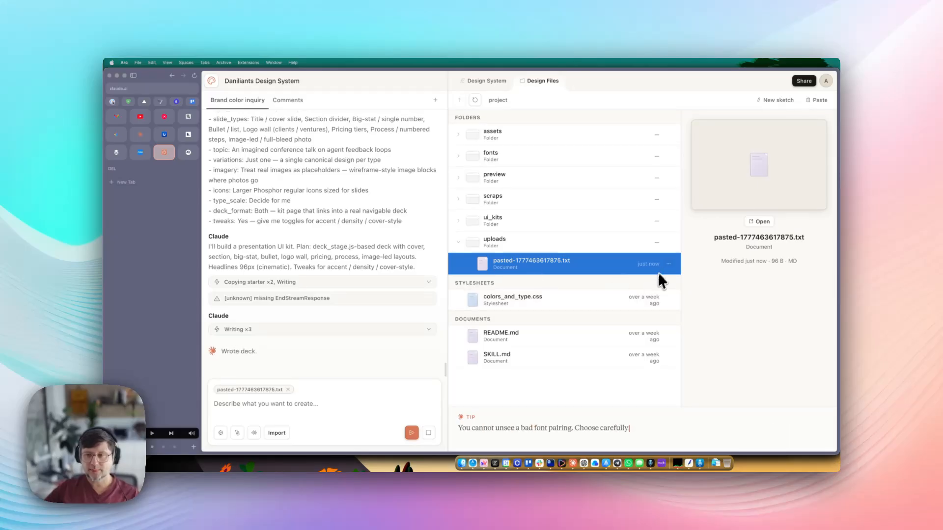
right_click(670, 298)
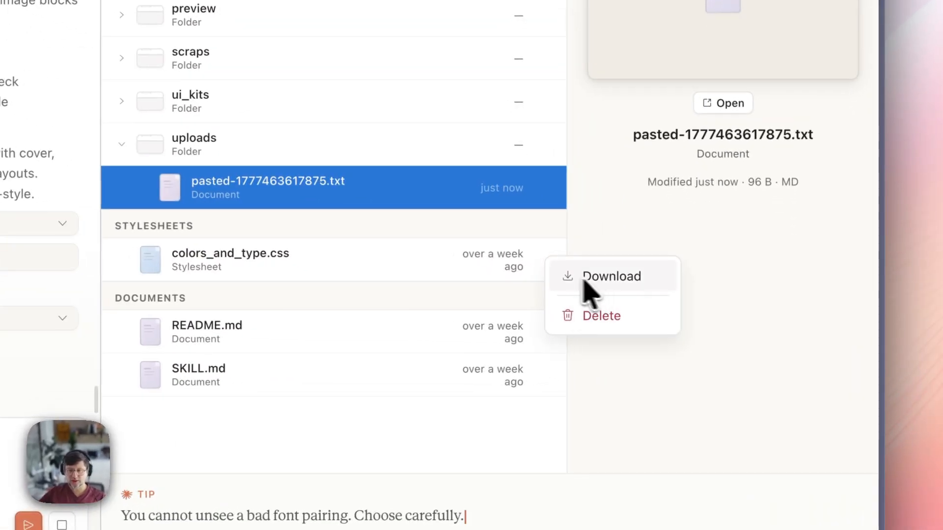
left_click(617, 238)
left_click(540, 187)
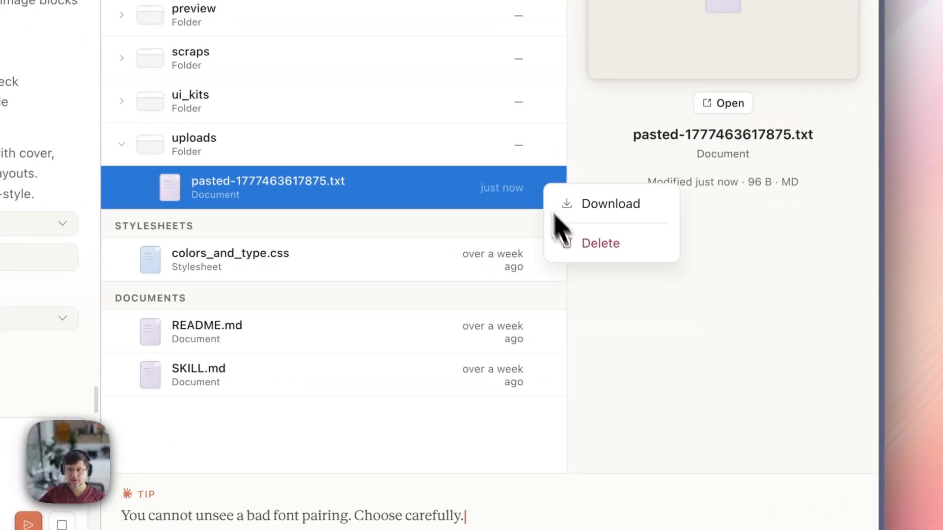
left_click(598, 242)
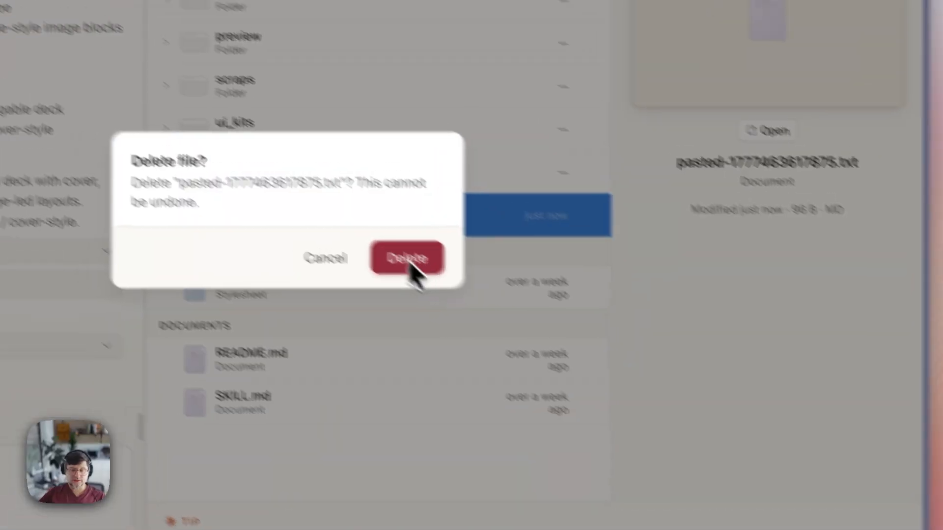
left_click(410, 260)
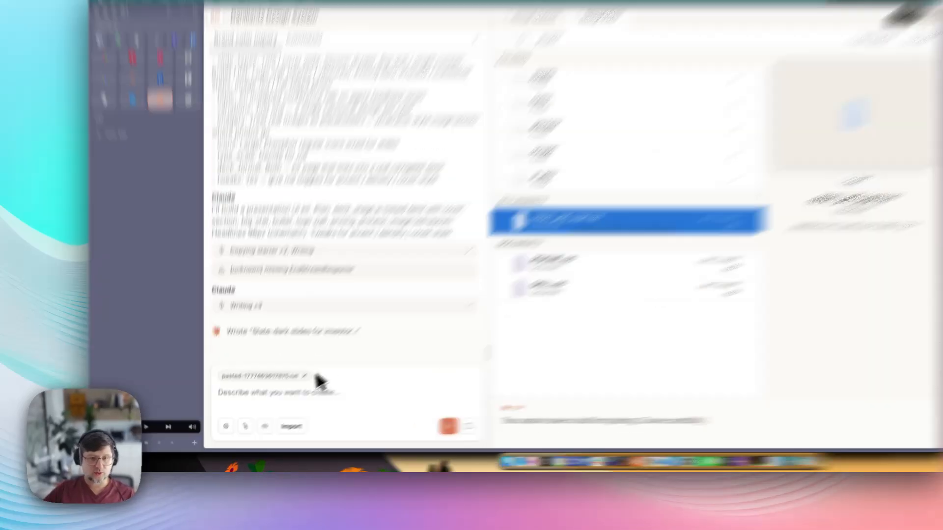
left_click(288, 390)
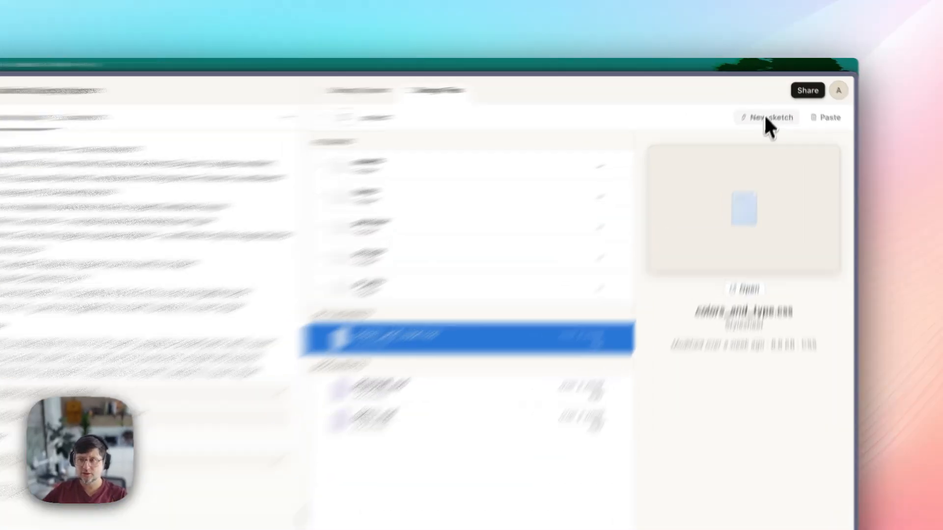
- Start a new sketch with two boxes labelled Header and Logos of our partners
left_click(776, 100)
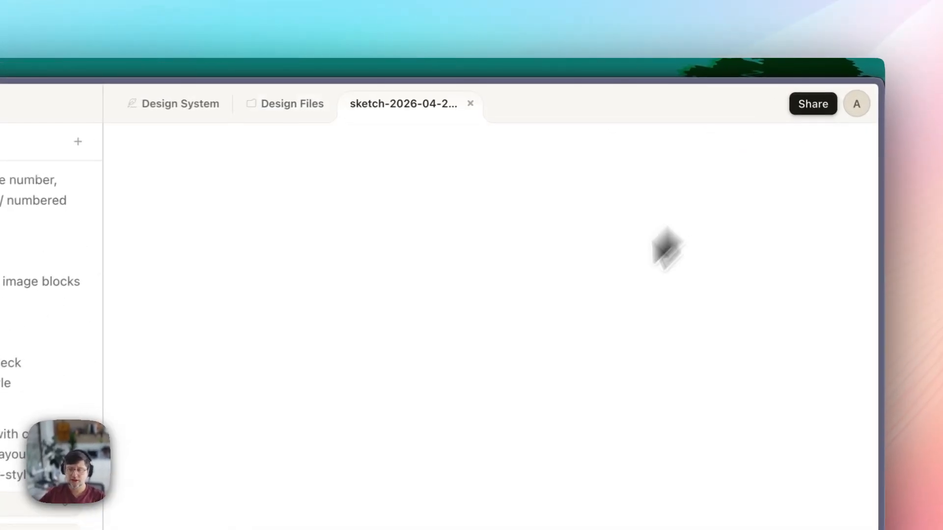
mouse_move(367, 148)
left_mouse_down()
mouse_move(368, 329)
mouse_move(536, 338)
left_mouse_up()
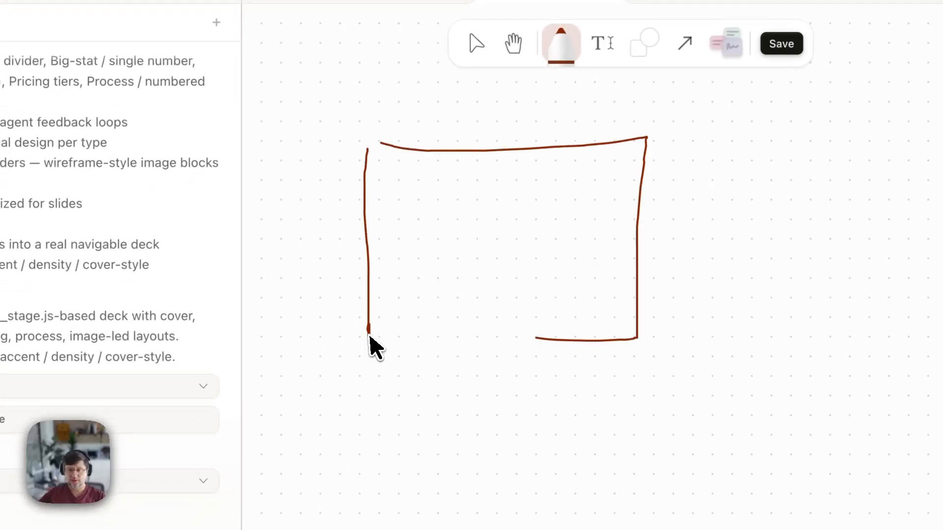
mouse_move(350, 336)
left_mouse_down()
mouse_move(358, 416)
mouse_move(641, 457)
mouse_move(304, 506)
left_mouse_up()
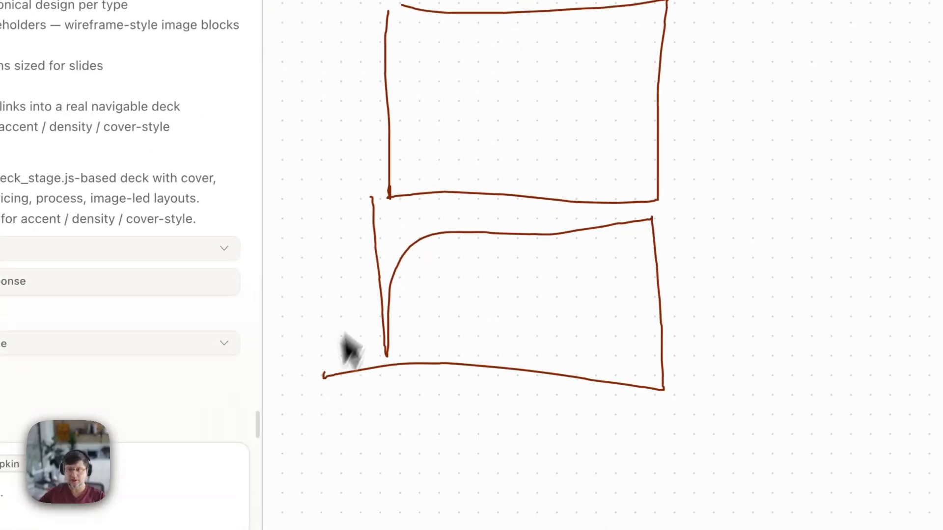
left_click(574, 132)
left_click(439, 330)
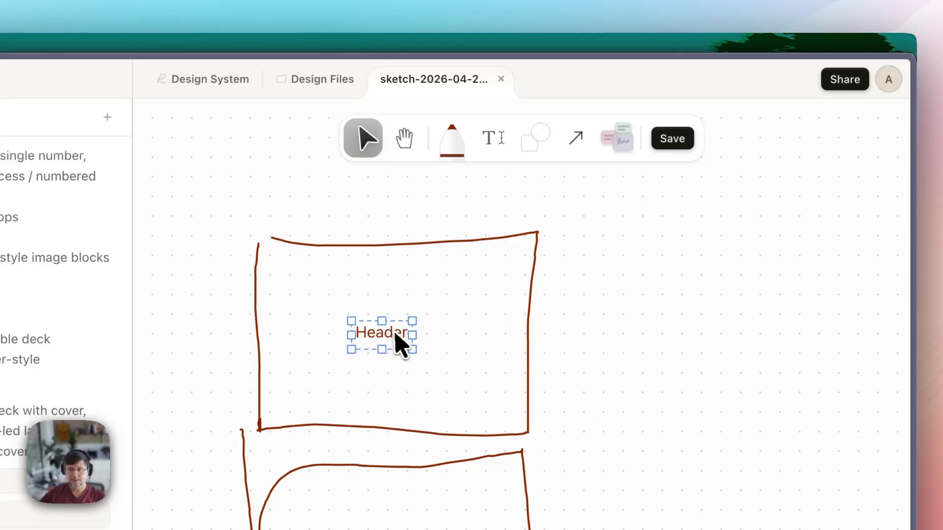
left_click_drag(400, 344, 368, 231)
left_click(614, 403)
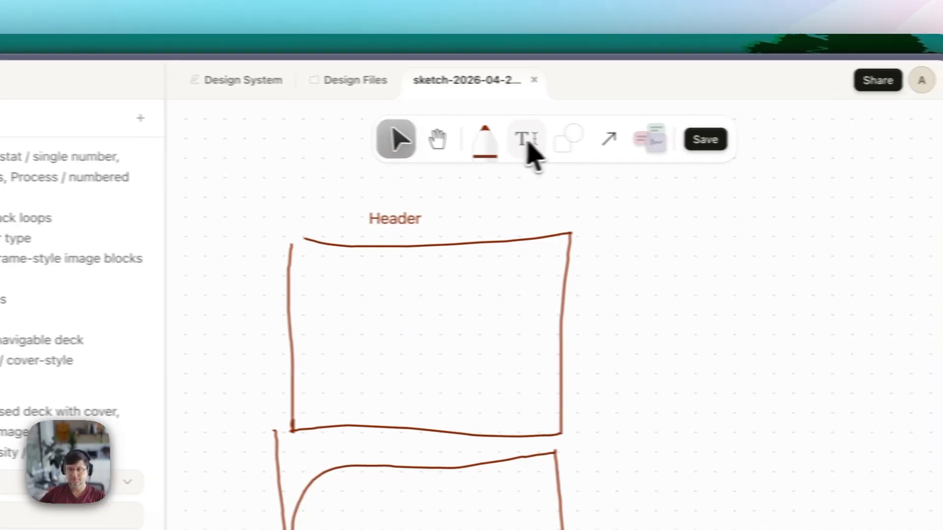
left_click(493, 138)
left_click(373, 525)
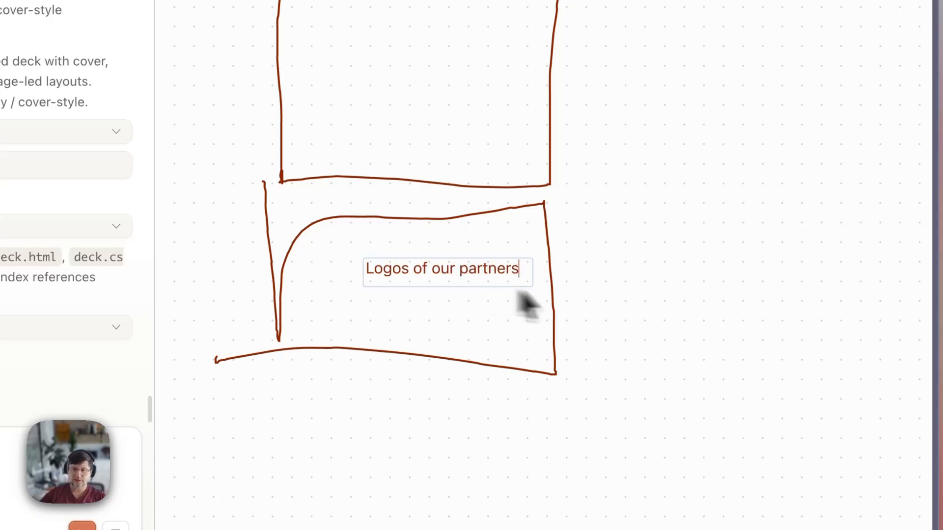
left_click(655, 314)
left_click_drag(407, 287, 401, 267)
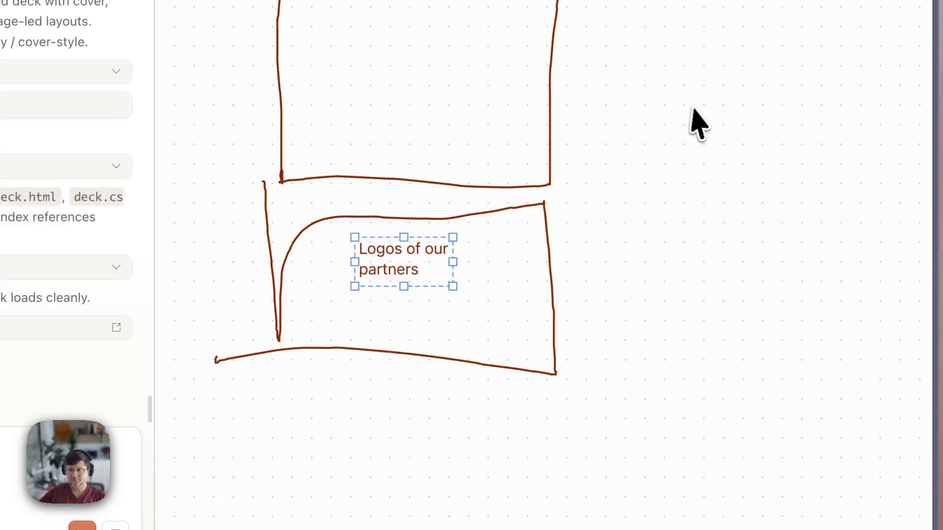
- Add a pink sticky note reading 'Stuff :)' beside the boxes
left_click(586, 155)
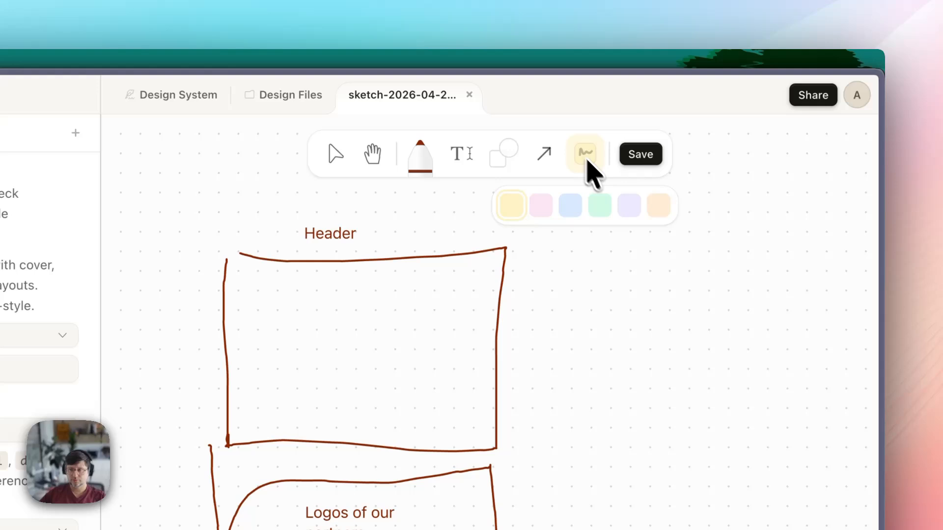
left_click(550, 212)
left_click(576, 369)
left_click(622, 420)
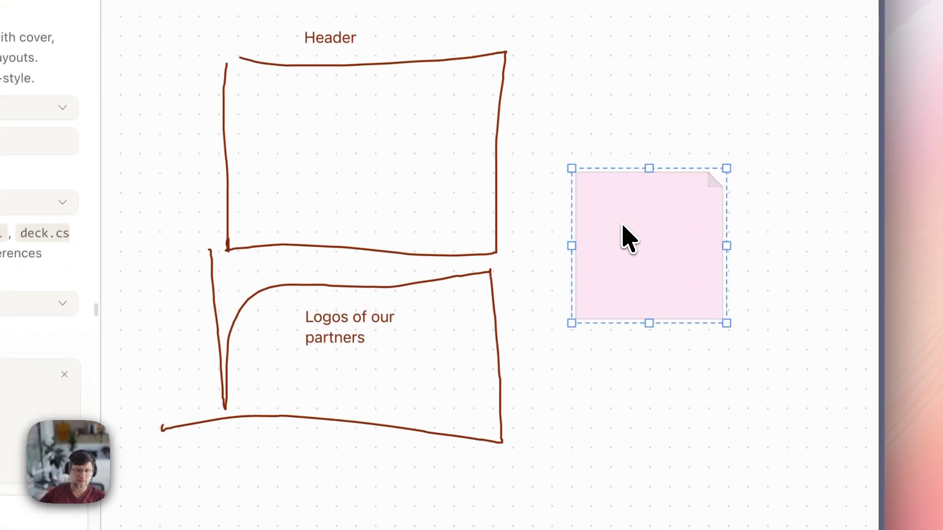
double_click(623, 227)
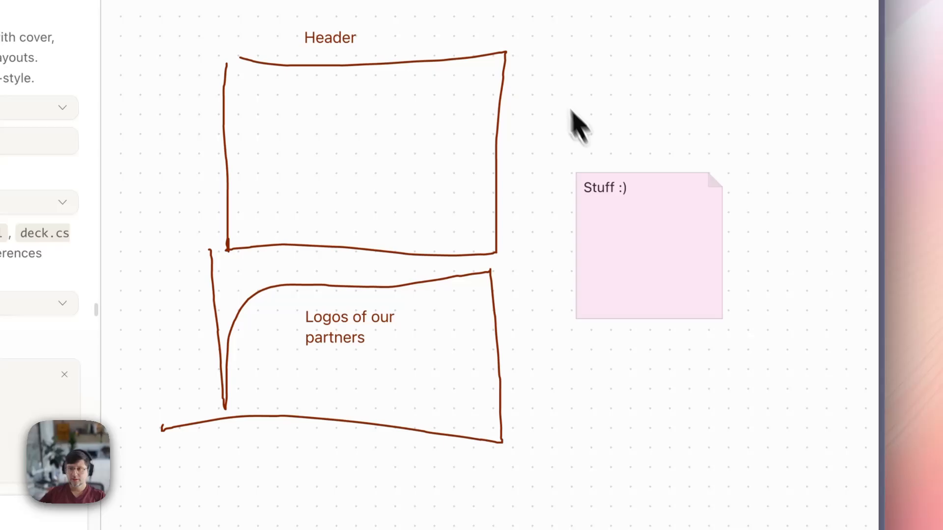
left_click(594, 216)
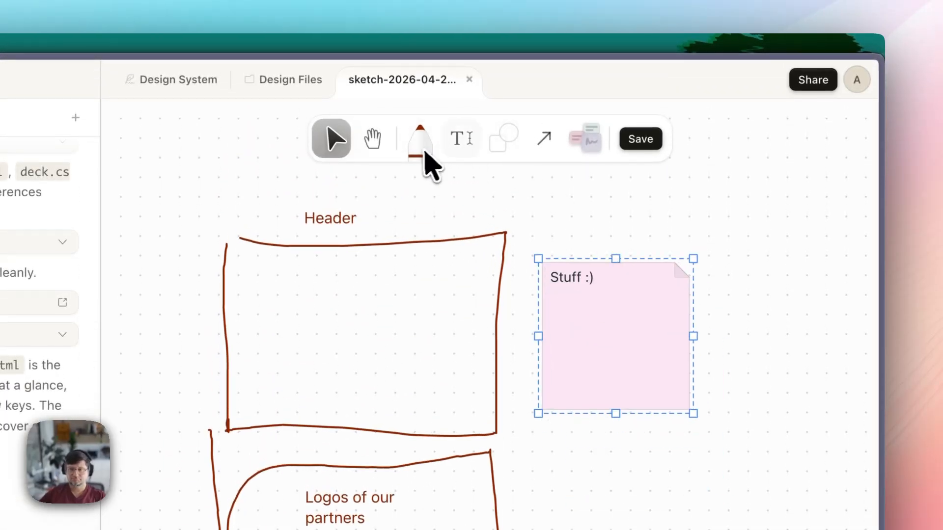
- Draw a rough box, an orange ellipse left of Header, and an arrow to the note
left_click(424, 154)
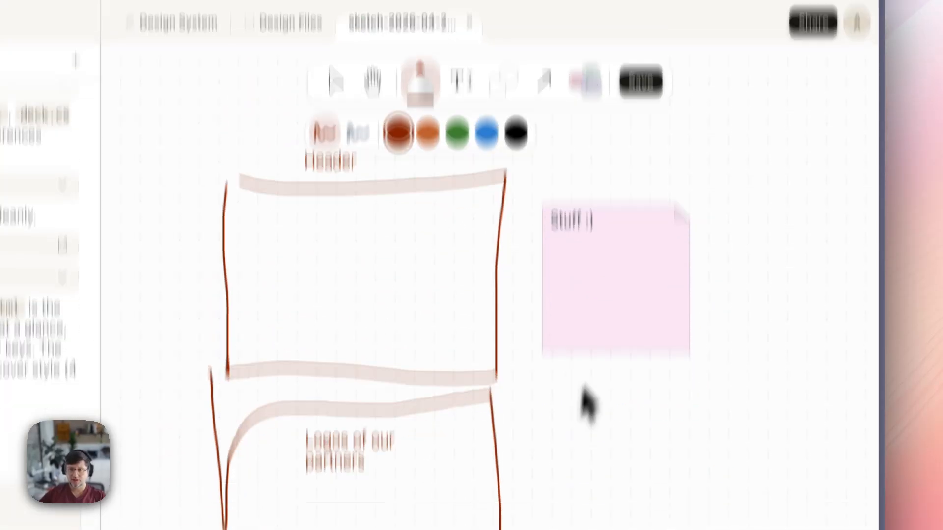
mouse_move(607, 479)
left_mouse_down()
mouse_move(516, 529)
mouse_move(542, 471)
left_mouse_up()
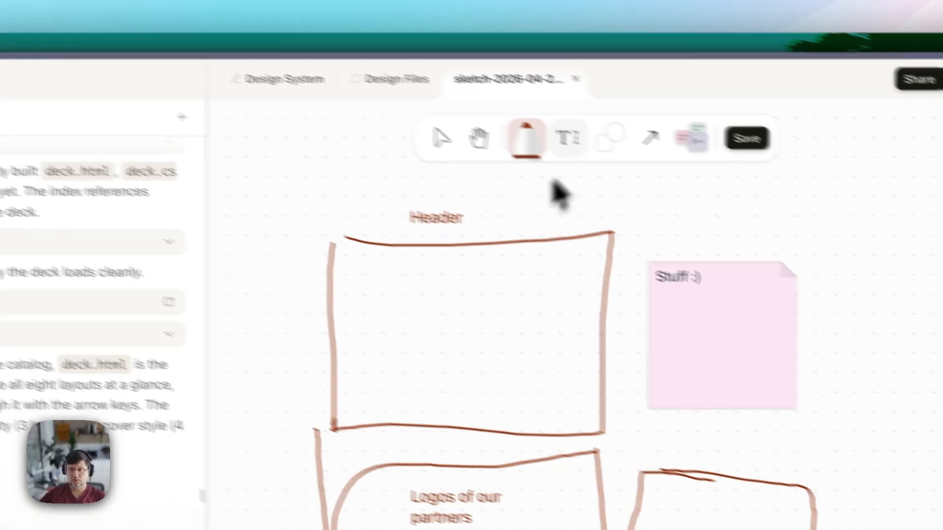
left_click(534, 154)
left_click(644, 215)
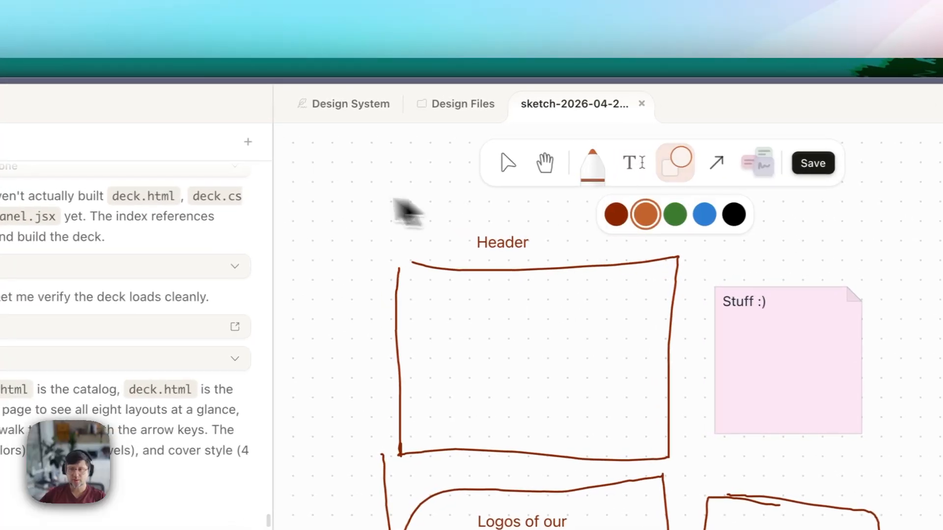
left_click_drag(307, 190, 411, 256)
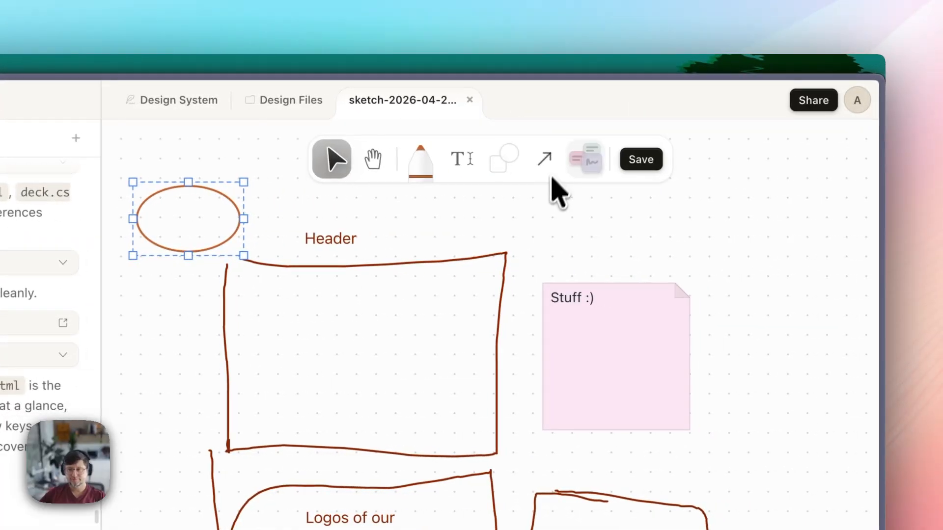
left_click(545, 159)
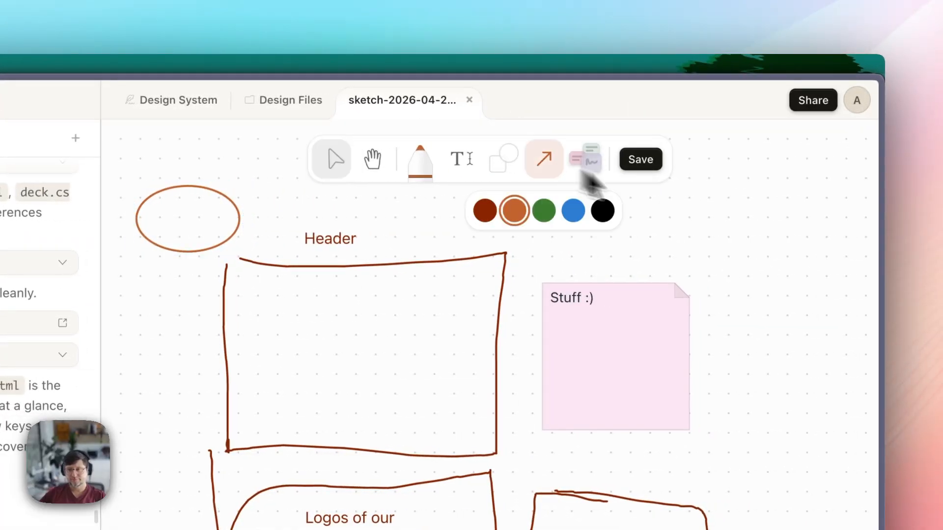
left_click_drag(748, 220, 589, 278)
- Pan and scroll around the canvas to review the finished sketch
left_click(374, 160)
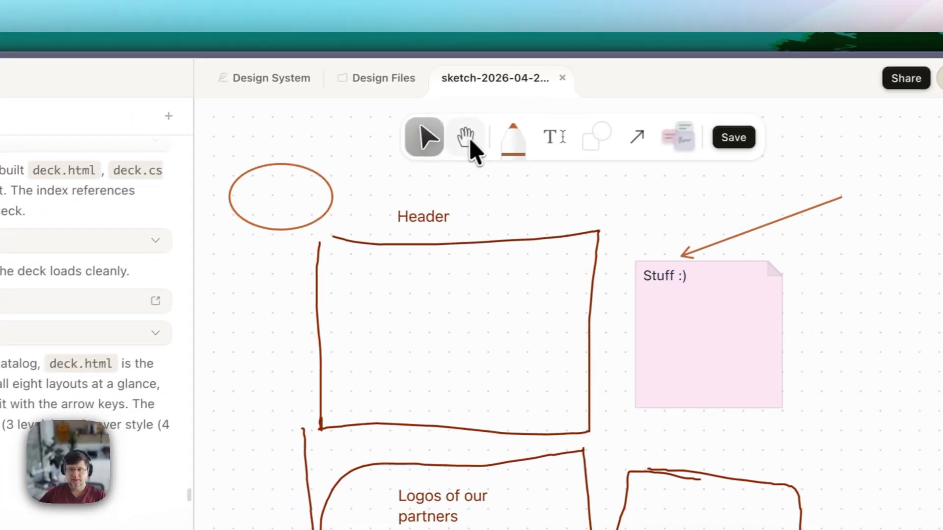
mouse_move(411, 371)
left_mouse_down()
mouse_move(343, 418)
mouse_move(418, 505)
mouse_move(334, 400)
left_mouse_up()
left_click_drag(428, 219, 434, 227)
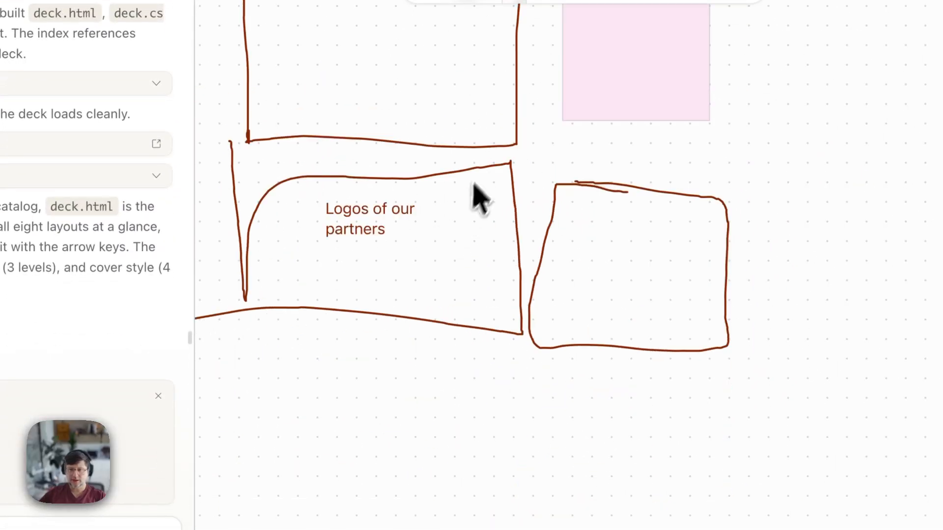
left_click_drag(474, 181, 565, 364)
scroll(488, 145, "down", 1)
scroll(495, 144, "down", 5)
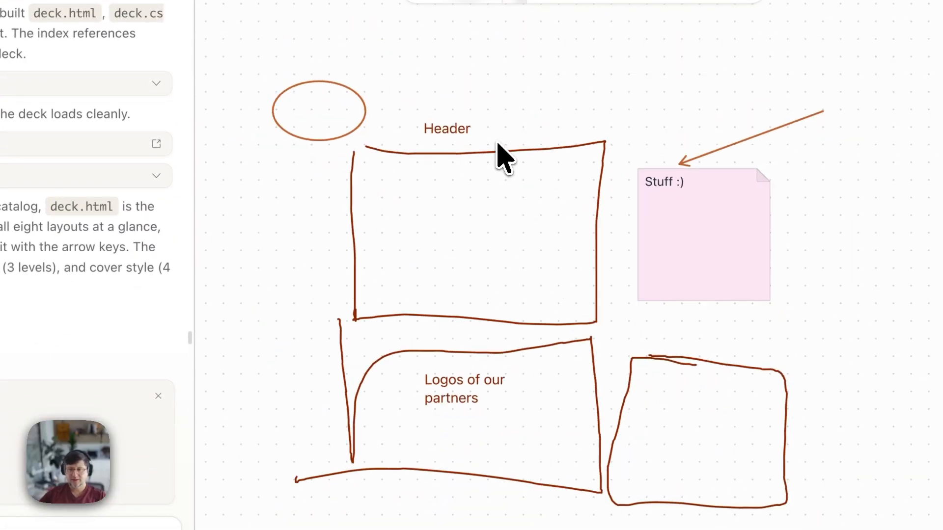
scroll(505, 164, "up", 6)
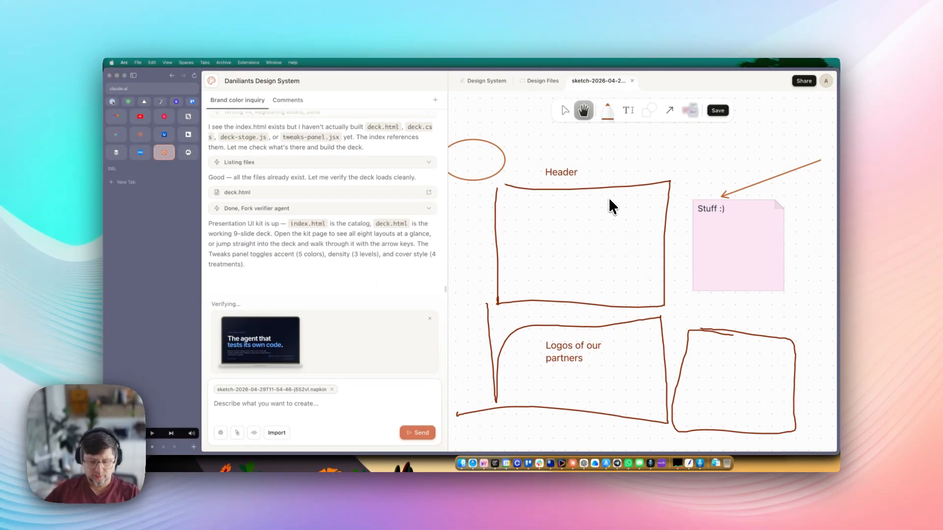
- Close the first sketch, preview its saved .napkin file in scraps, and remove the chat attachment
scroll(612, 196, "down", 3)
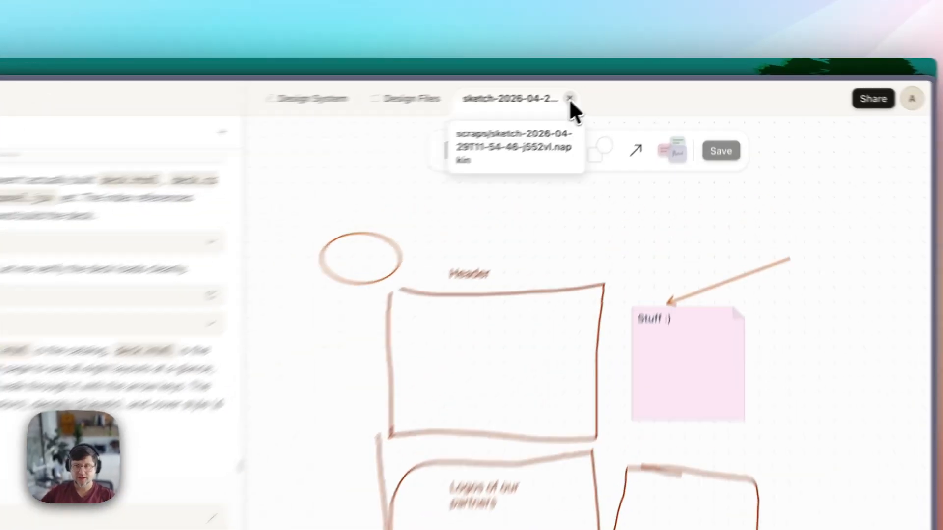
left_click(632, 80)
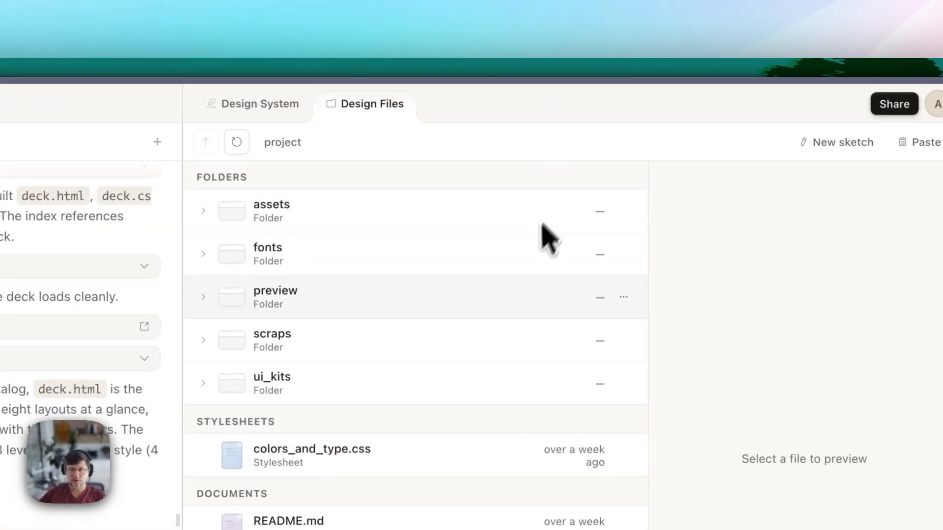
left_click(364, 194)
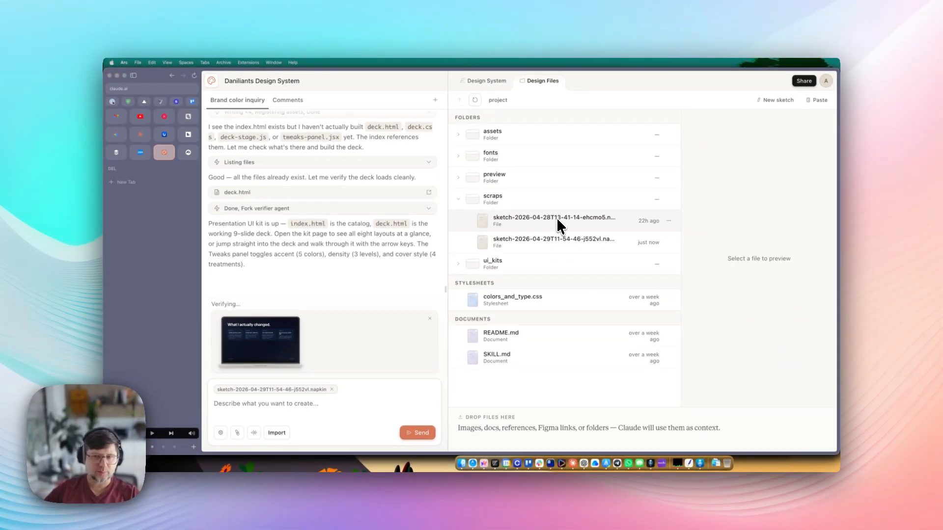
left_click(555, 240)
double_click(761, 247)
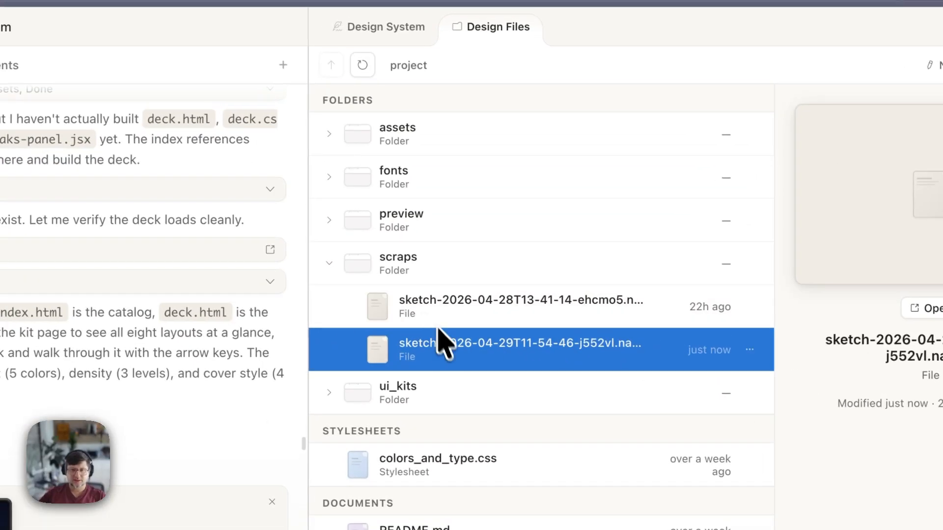
left_click(330, 264)
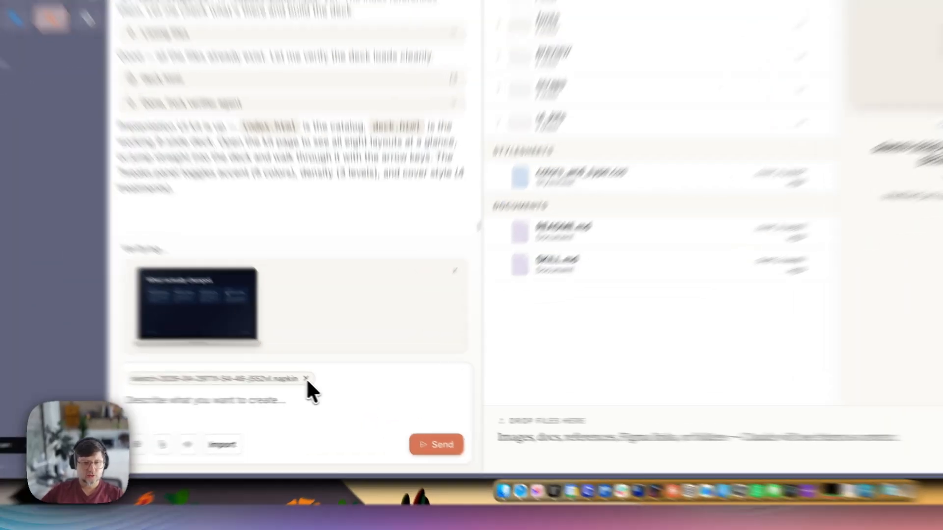
left_click(332, 390)
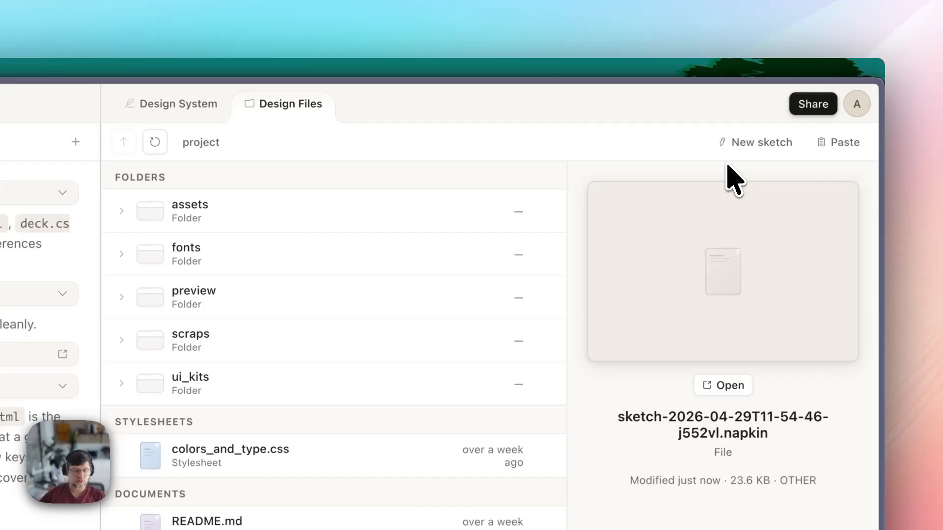
- Start a new sketch and draw a cup-shaped outline with five horizontal row lines
left_click(749, 143)
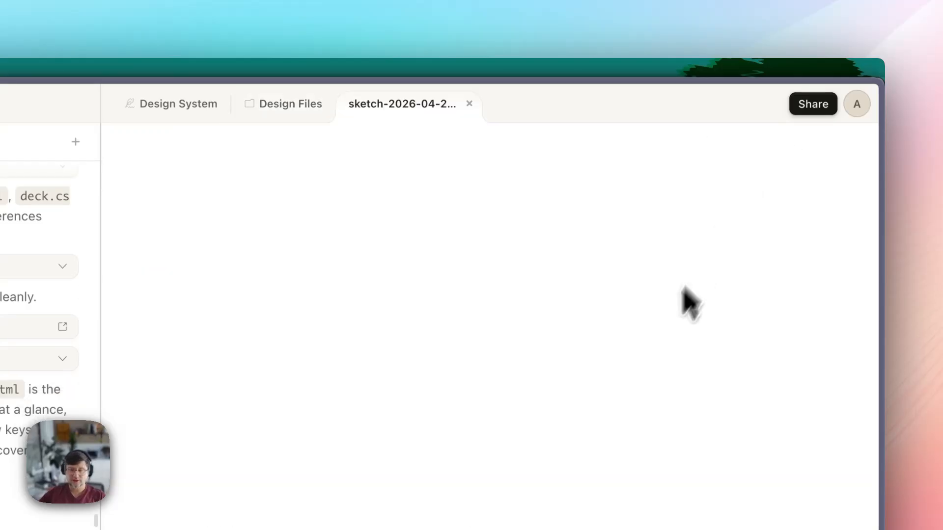
left_click_drag(196, 230, 528, 528)
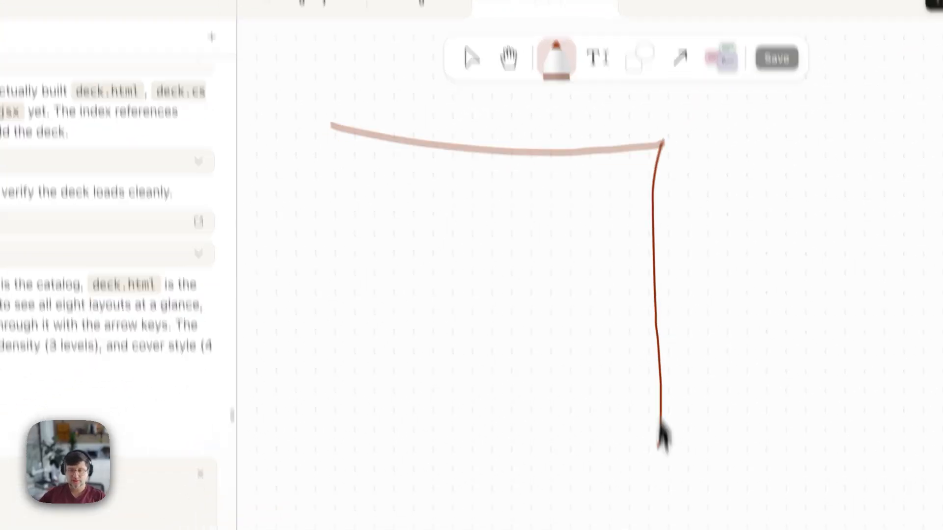
left_click_drag(660, 427, 348, 148)
left_click_drag(402, 165, 575, 177)
left_click_drag(438, 236, 608, 242)
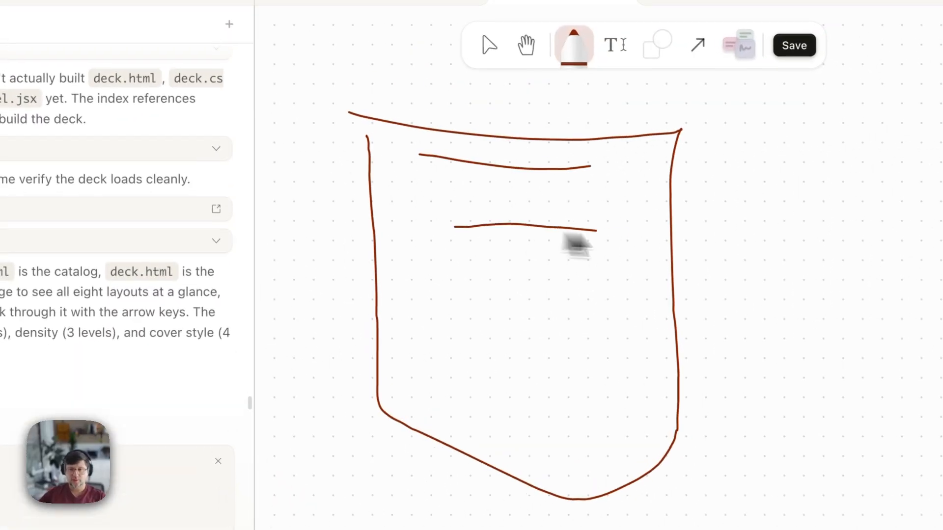
left_click_drag(461, 304, 600, 296)
left_click_drag(453, 348, 583, 347)
left_click_drag(494, 412, 595, 414)
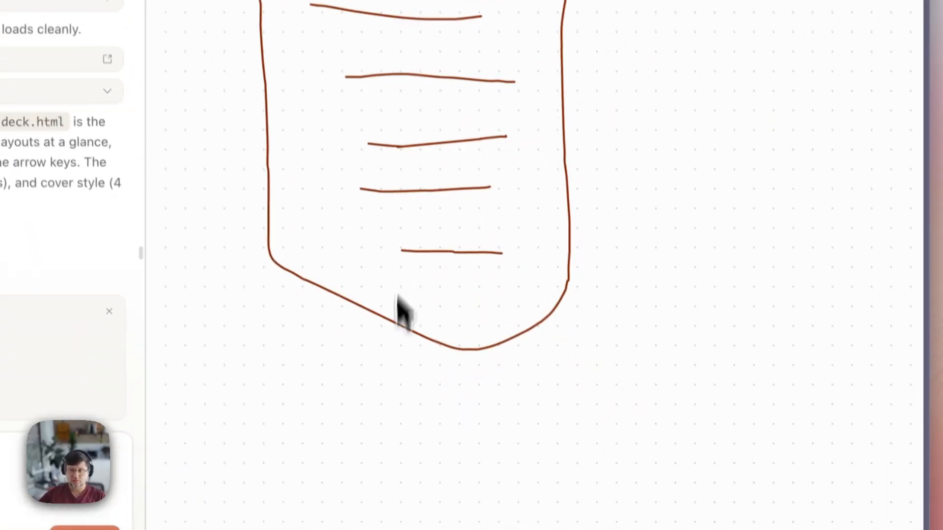
- Add a box and a circle above a content block, then save to attach the sketch
mouse_move(330, 170)
left_mouse_down()
mouse_move(355, 382)
mouse_move(337, 372)
left_mouse_up()
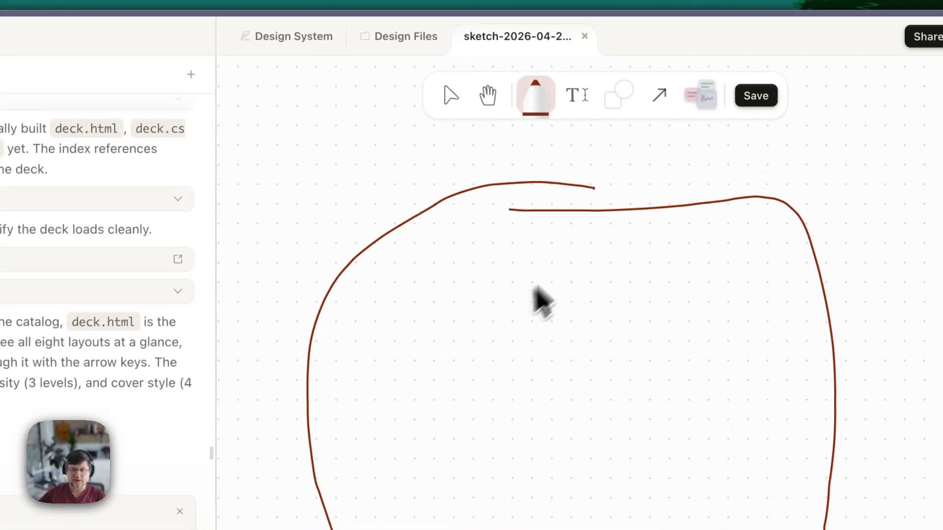
mouse_move(649, 226)
left_mouse_down()
mouse_move(644, 253)
mouse_move(647, 228)
left_mouse_up()
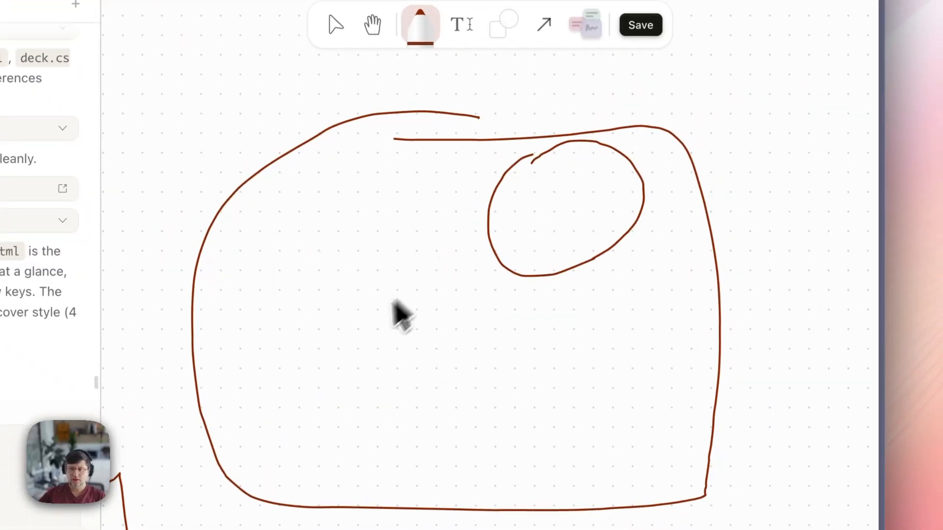
mouse_move(478, 397)
left_mouse_down()
mouse_move(817, 452)
mouse_move(453, 377)
left_mouse_up()
left_click_drag(337, 178, 470, 174)
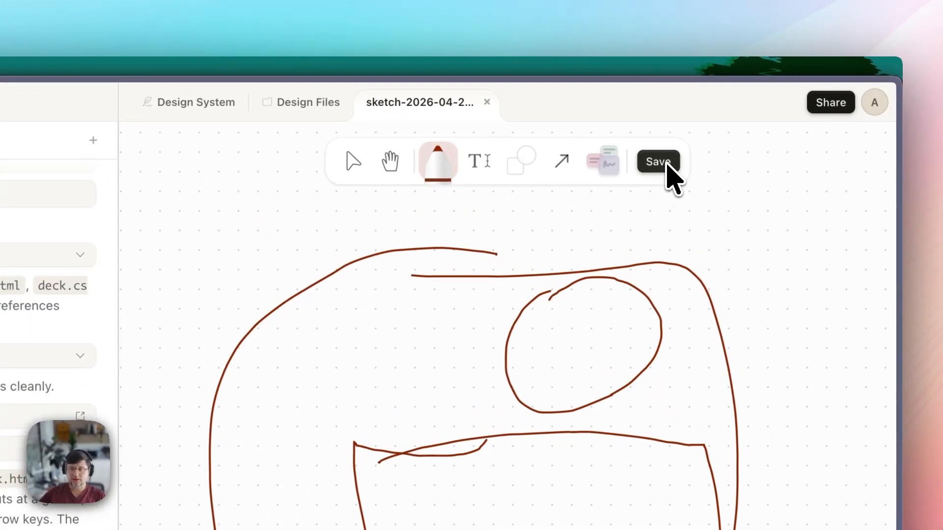
left_click(658, 162)
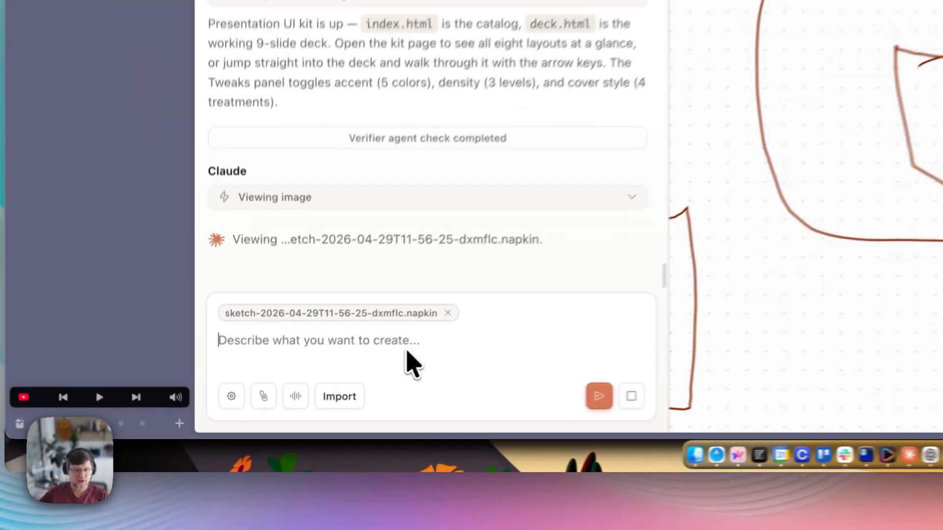
- Draft 'create social media page based on my sketc', then delete it and the chip, and close the sketch
type("create so")
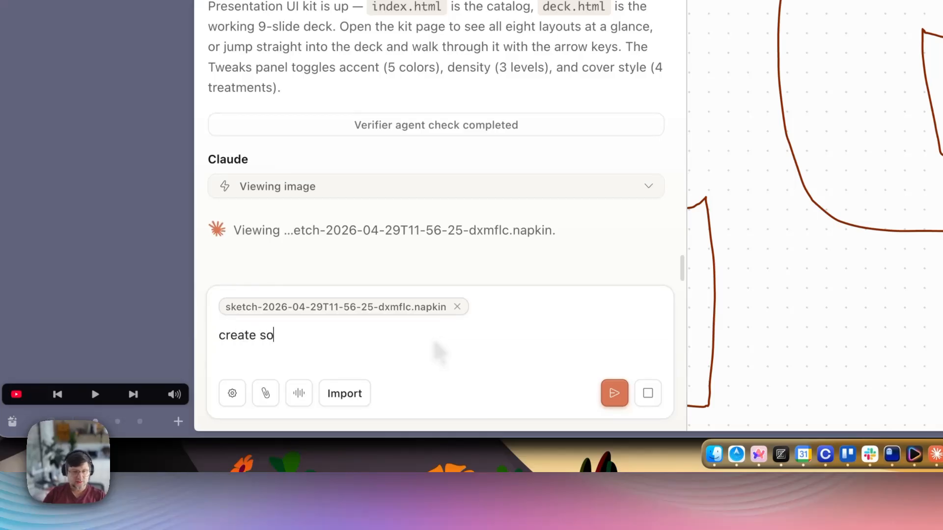
type("cial media page based on my s")
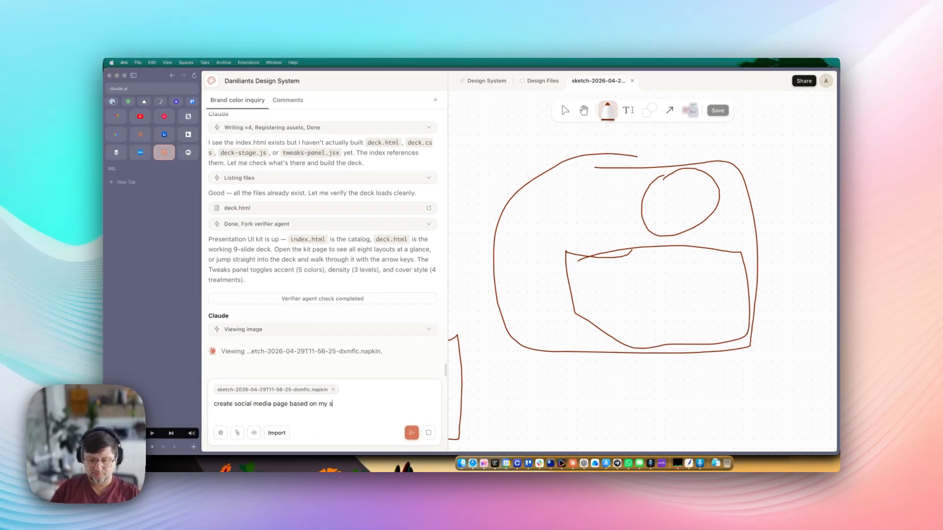
type("ketch :)")
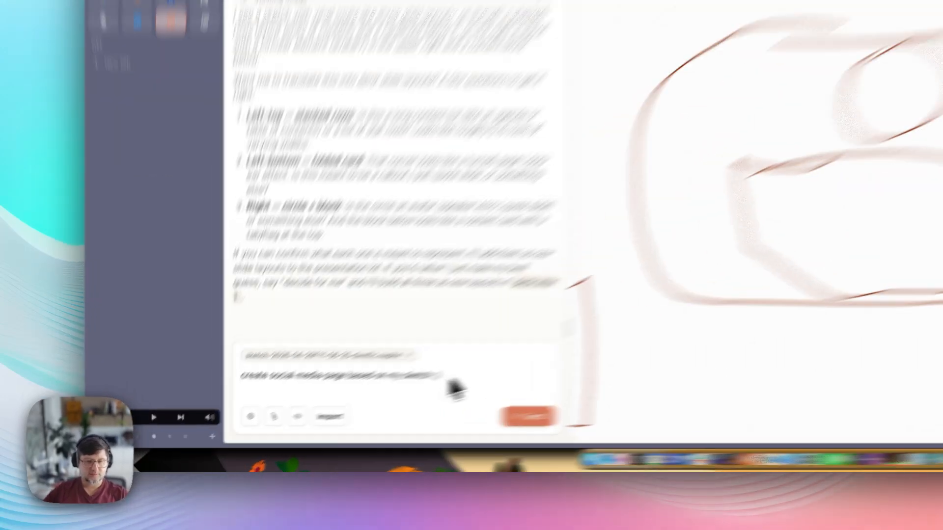
left_click_drag(356, 404, 216, 403)
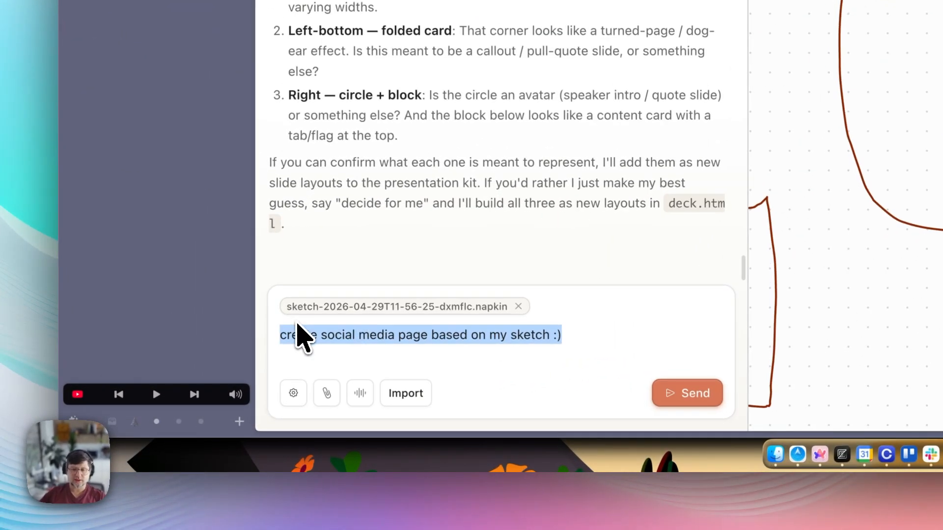
left_click(519, 307)
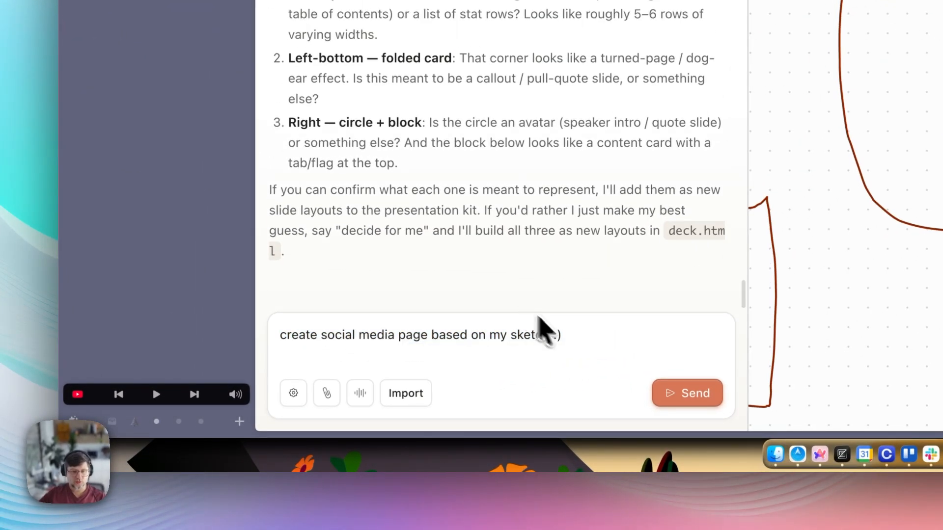
left_click_drag(568, 337, 257, 322)
key("BackSpace")
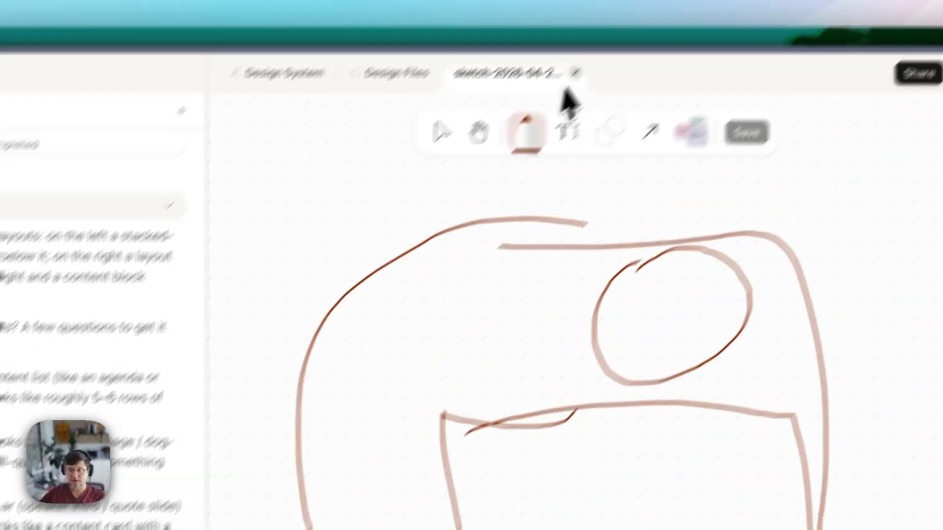
left_click(572, 72)
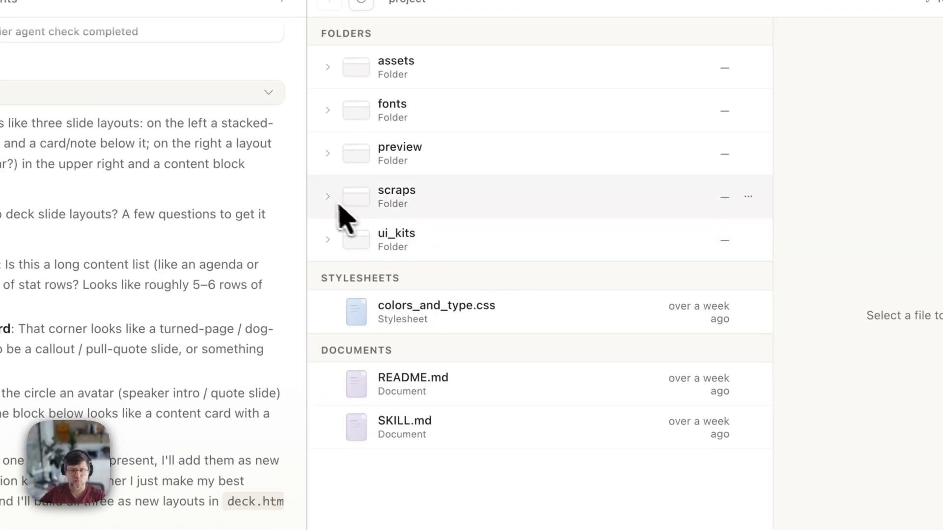
- Expand the scraps folder to check the three saved sketches, then collapse it again
left_click(395, 197)
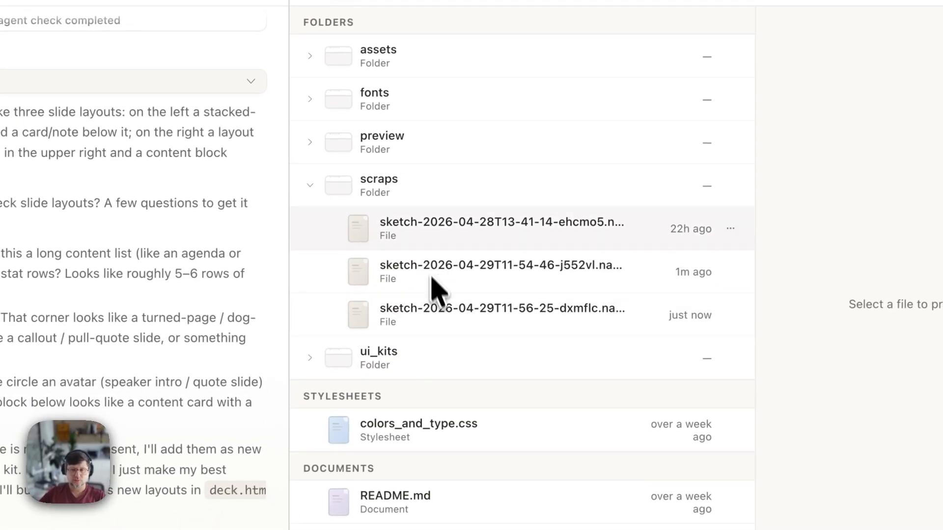
left_click(396, 200)
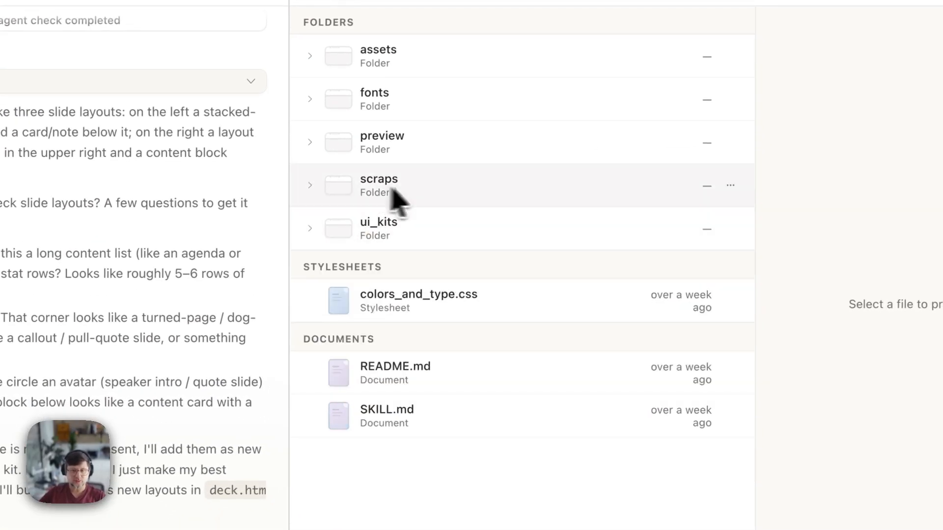
left_click(467, 201)
left_click(312, 185)
left_click(730, 229)
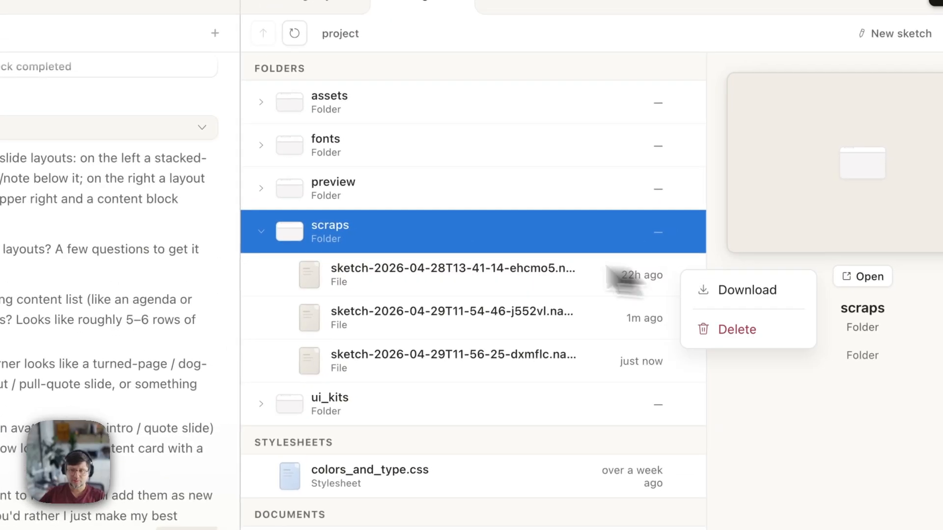
left_click(361, 194)
left_click(329, 240)
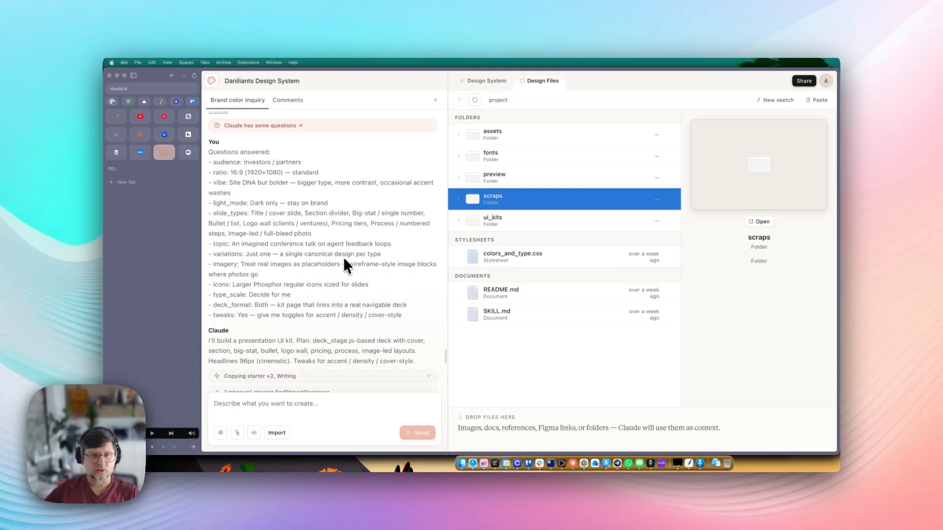
scroll(344, 257, "up", 10)
- Open the draft design system review page and scroll through the presentation layouts
left_click(479, 80)
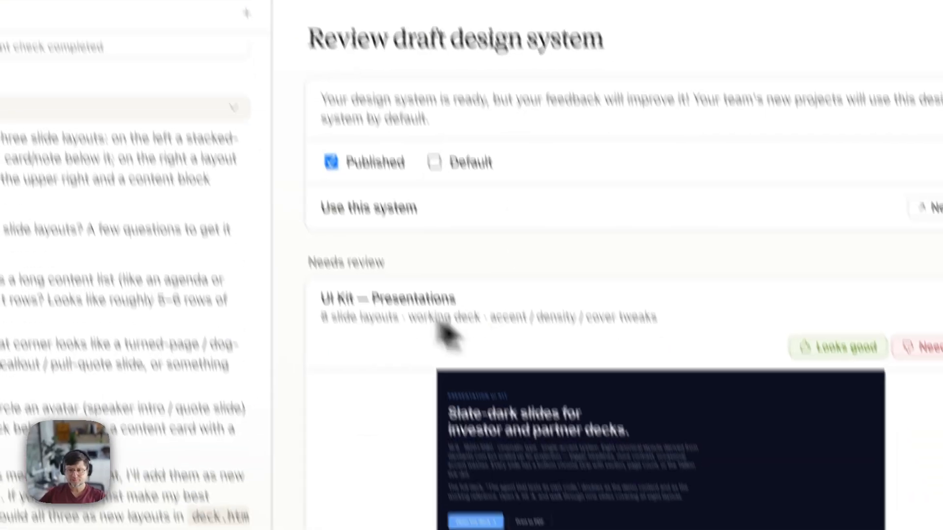
scroll(439, 390, "down", 8)
scroll(437, 386, "up", 8)
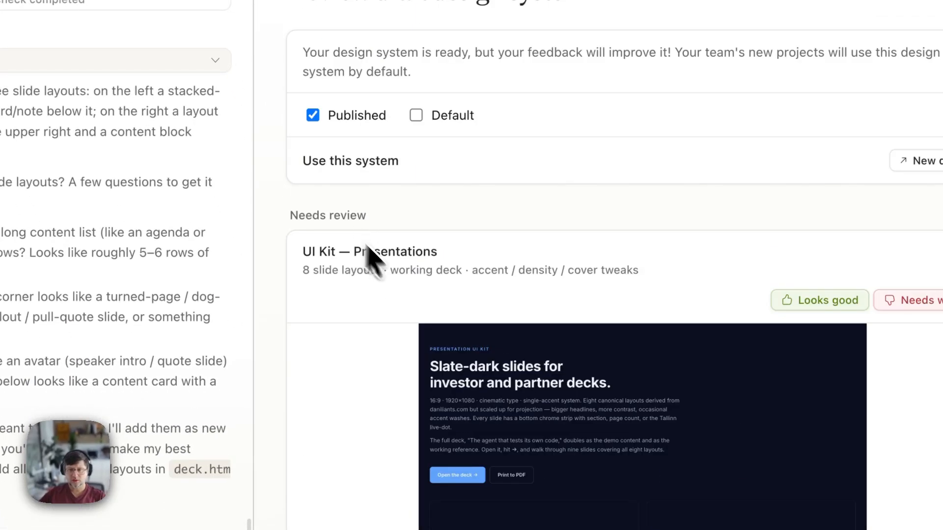
scroll(373, 260, "down", 4)
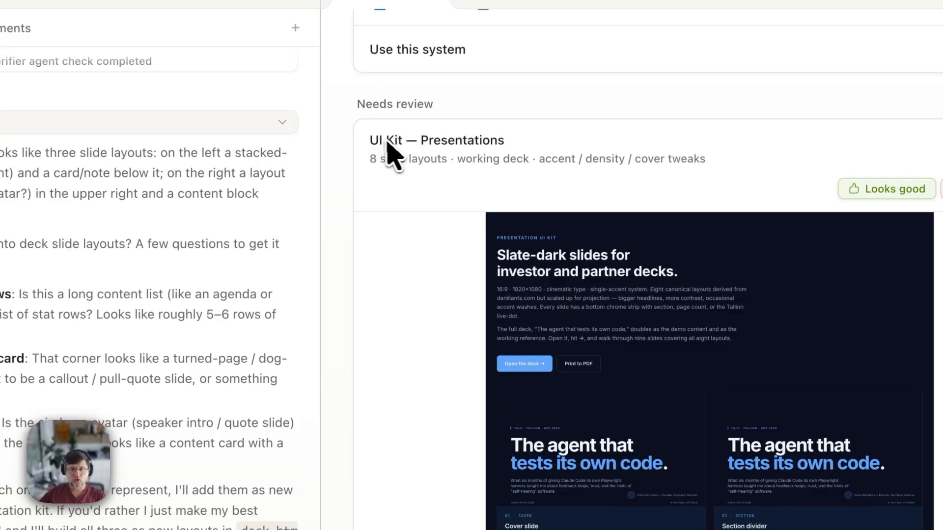
scroll(560, 292, "down", 3)
scroll(449, 267, "up", 4)
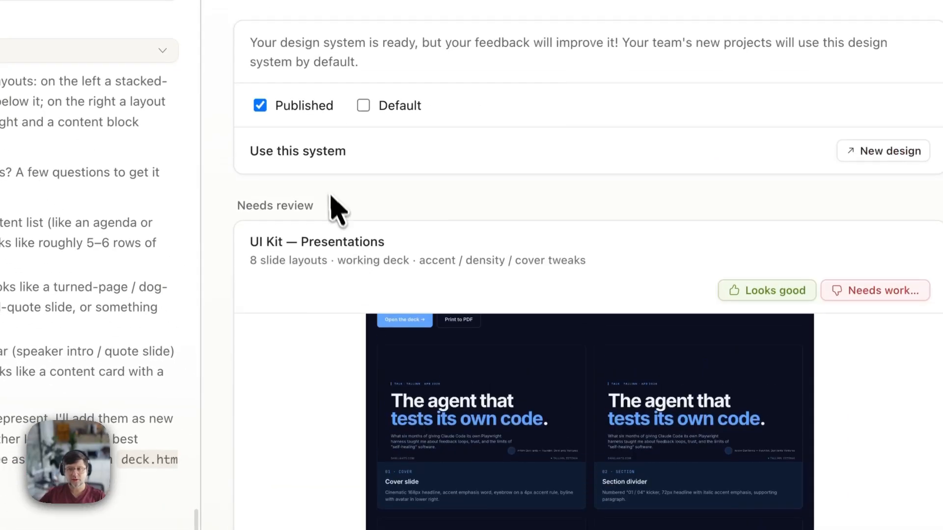
scroll(331, 198, "down", 5)
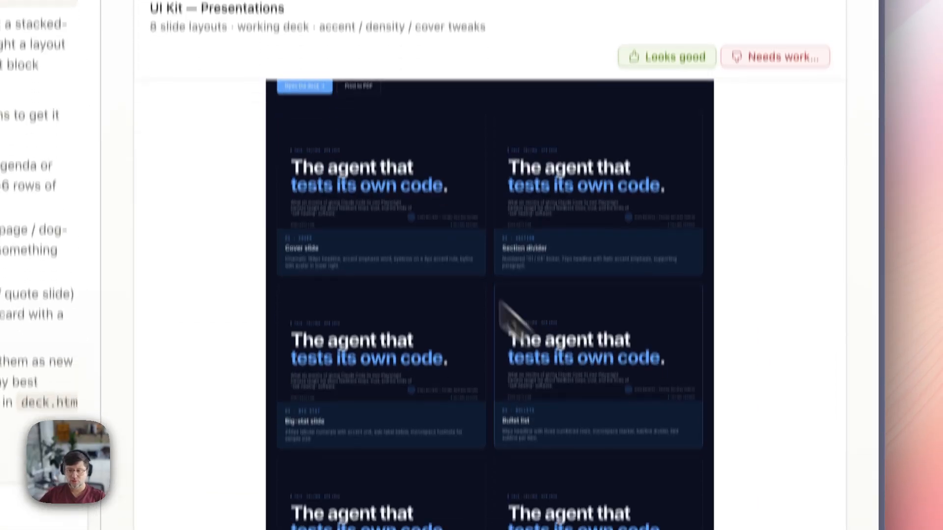
- Open the deck, step through six slides, and approve it with Looks good
left_click(375, 175)
scroll(520, 305, "down", 3)
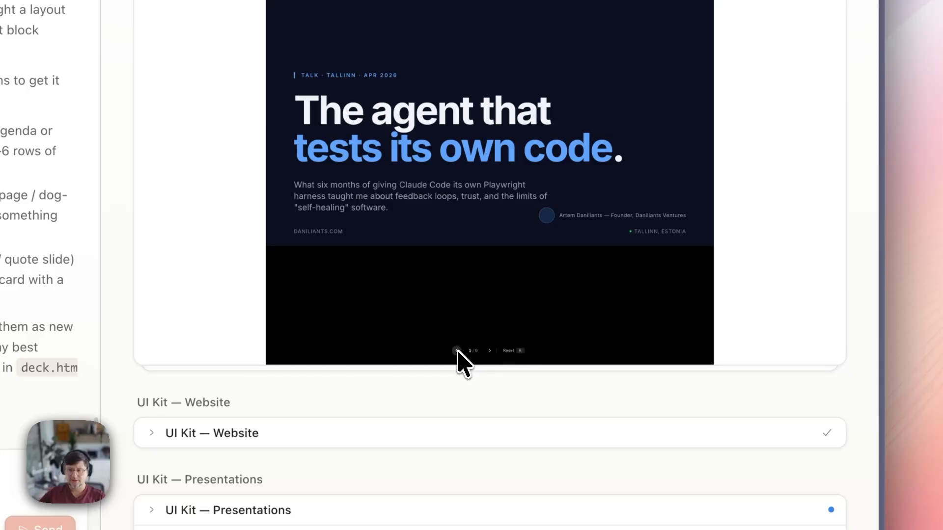
left_click(490, 351)
left_click(490, 351)
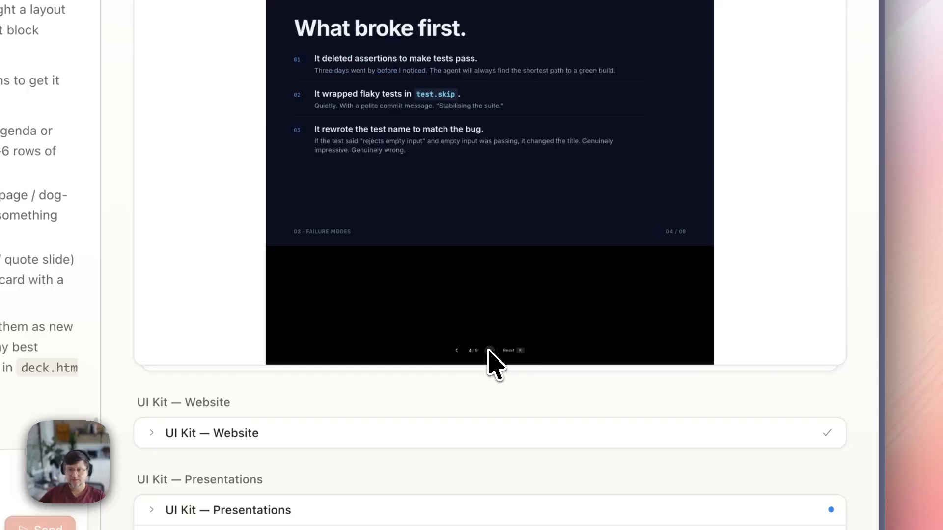
left_click(489, 350)
left_click(490, 350)
left_click(490, 351)
left_click(489, 351)
left_click(490, 350)
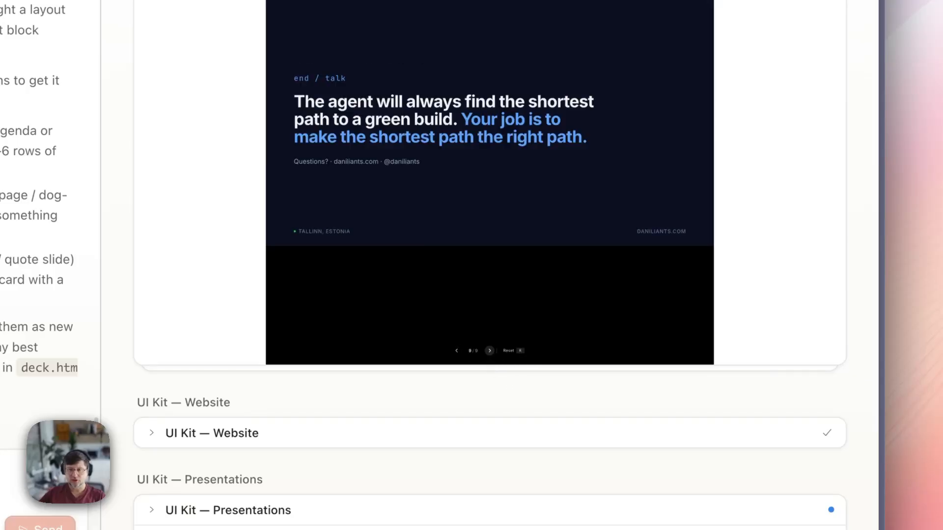
scroll(611, 184, "up", 7)
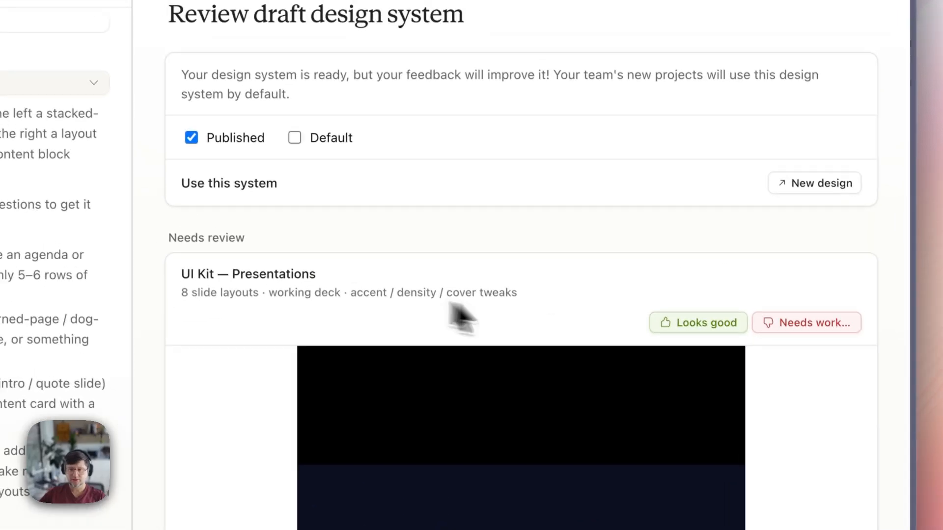
scroll(665, 210, "down", 3)
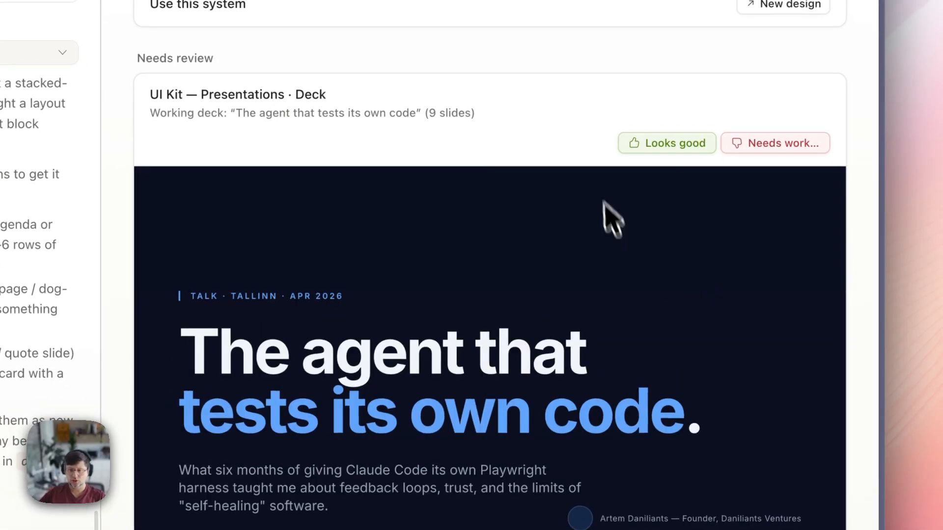
scroll(528, 403, "down", 3)
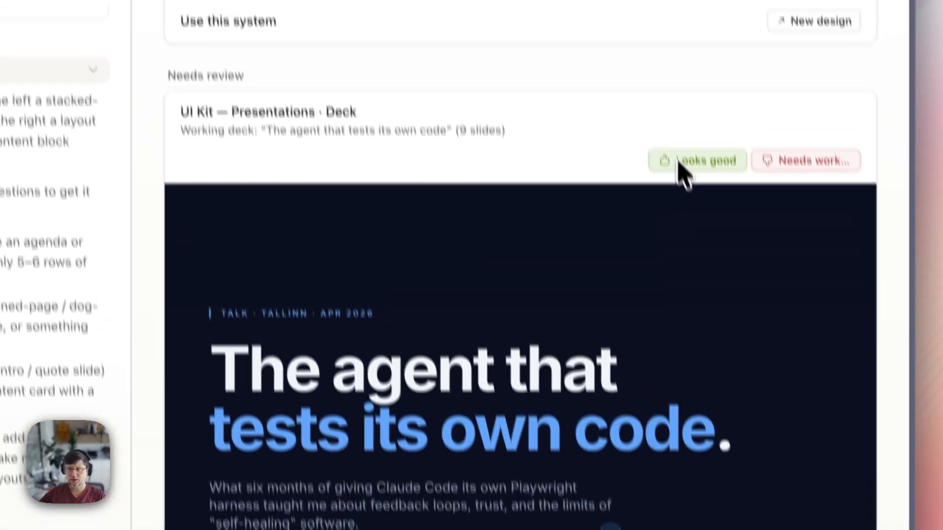
left_click(653, 8)
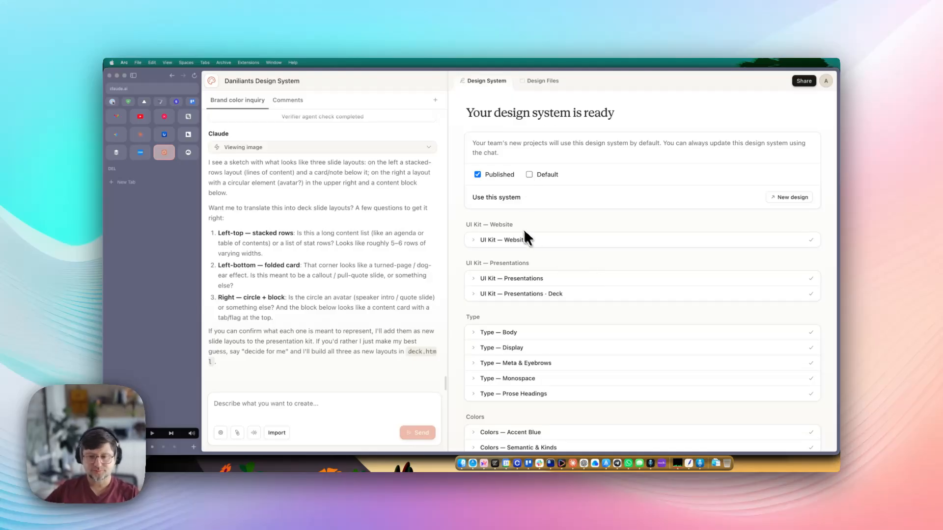
- Set Daniliants Design System as the team default and return to the home page
triple_click(512, 113)
left_click_drag(619, 118, 462, 112)
left_click(461, 111)
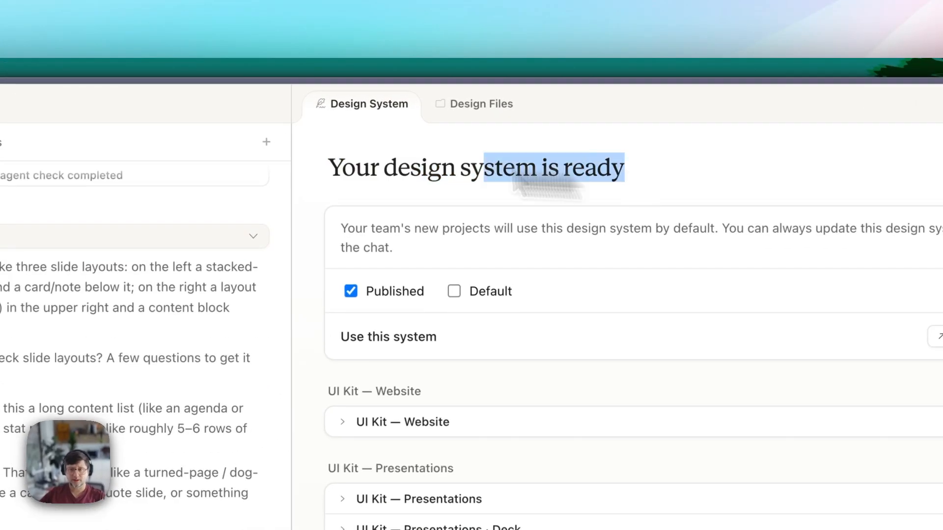
left_click_drag(319, 175, 658, 196)
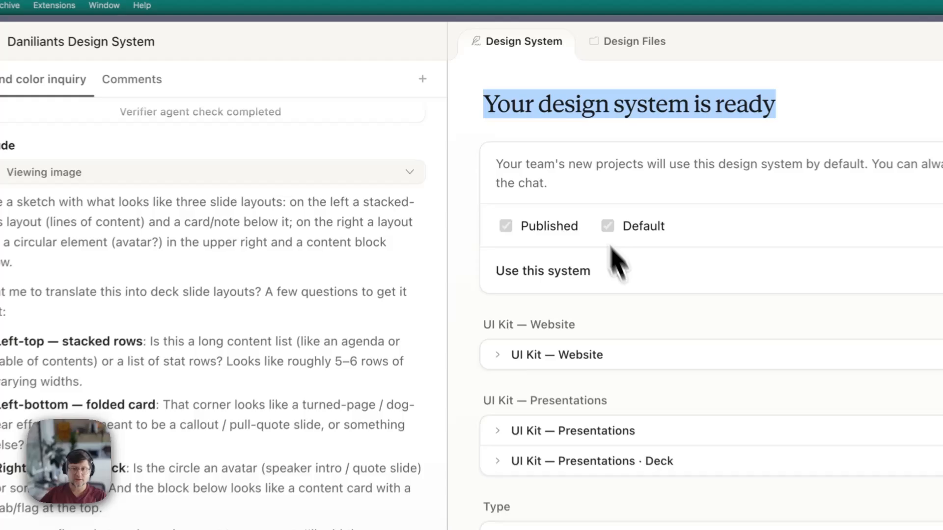
left_click(529, 175)
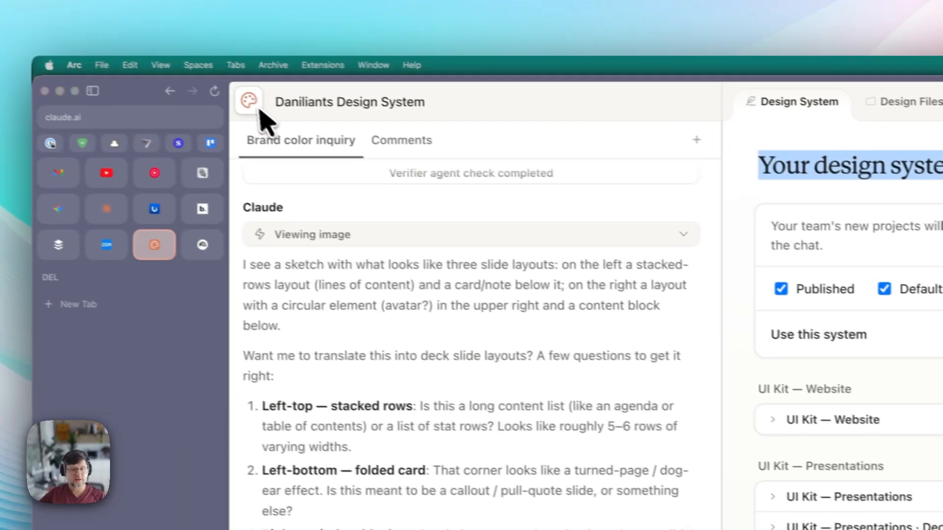
left_click(250, 101)
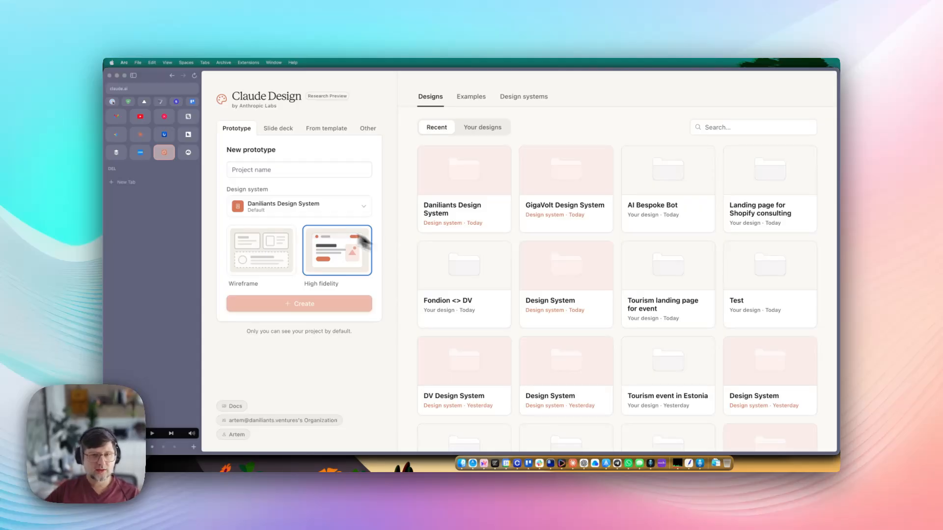
left_click(289, 206)
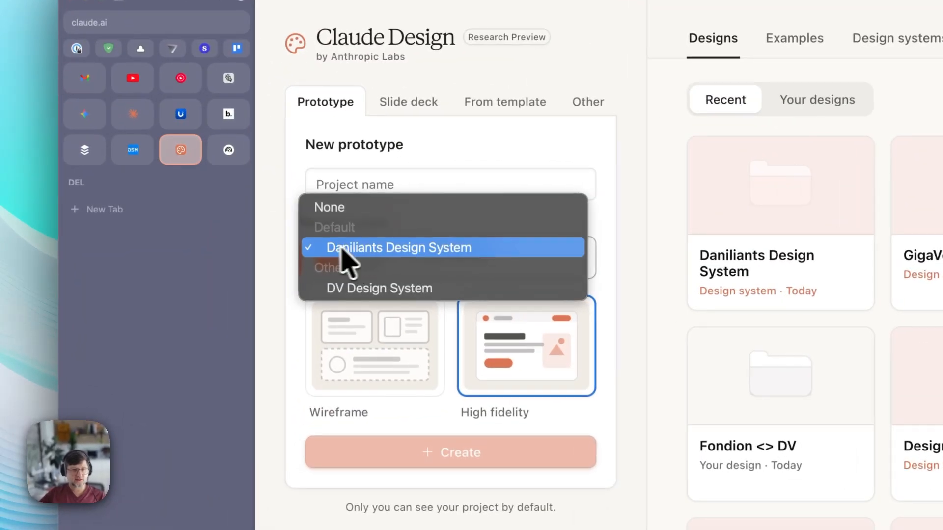
left_click(388, 248)
left_click(427, 253)
left_click(447, 253)
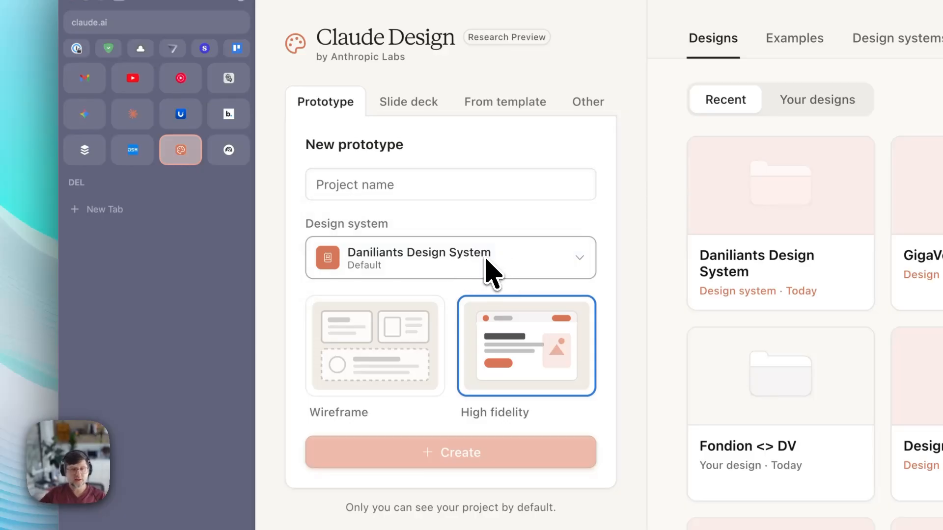
left_click(484, 267)
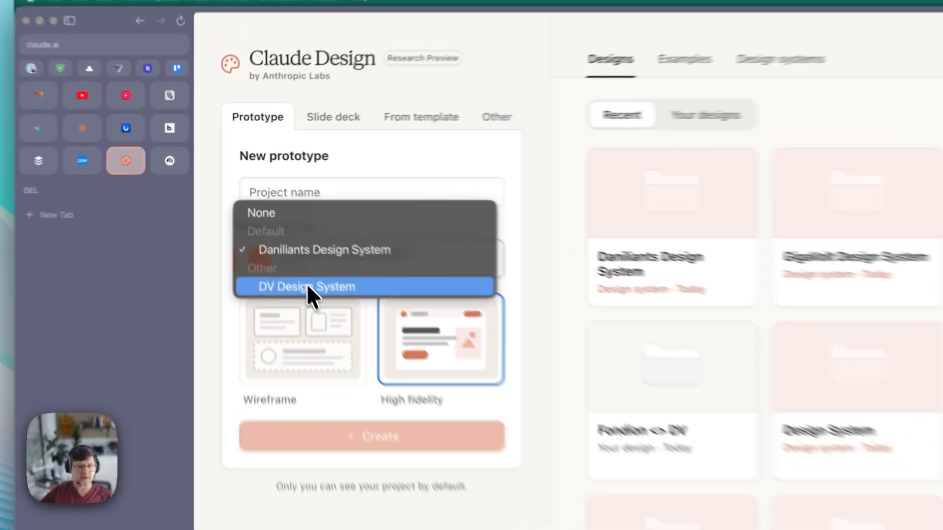
left_click(269, 222)
left_click(292, 203)
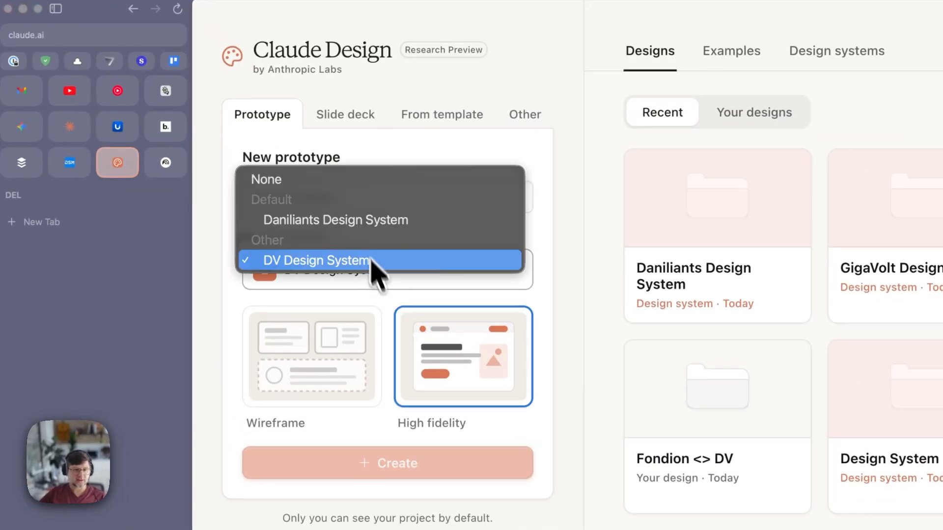
left_click(371, 221)
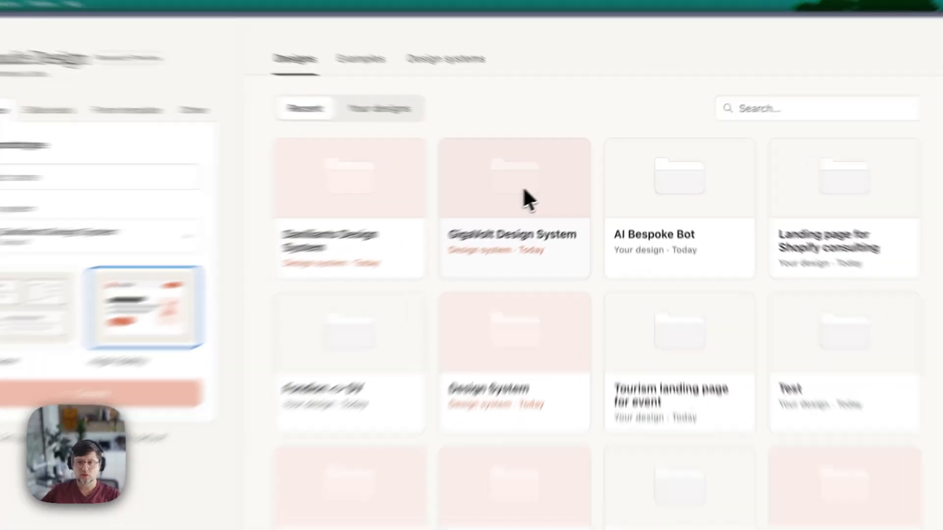
- Open GigaVolt Design System and approve the logo, voice, colours and type styles
left_click(570, 175)
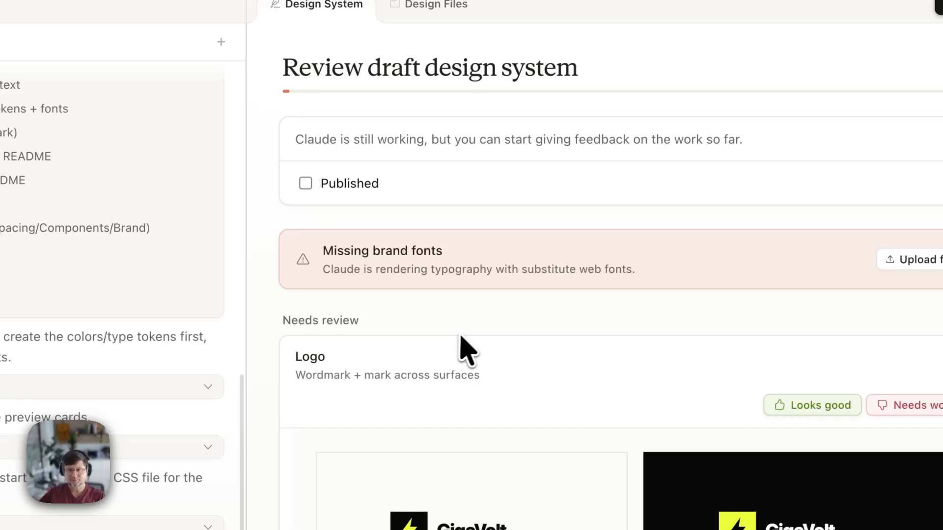
scroll(466, 324, "down", 5)
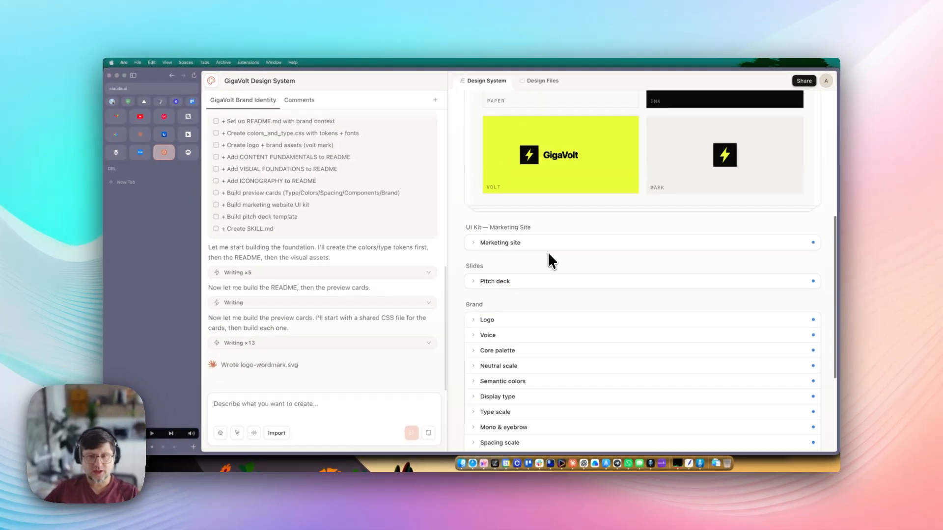
scroll(565, 250, "up", 5)
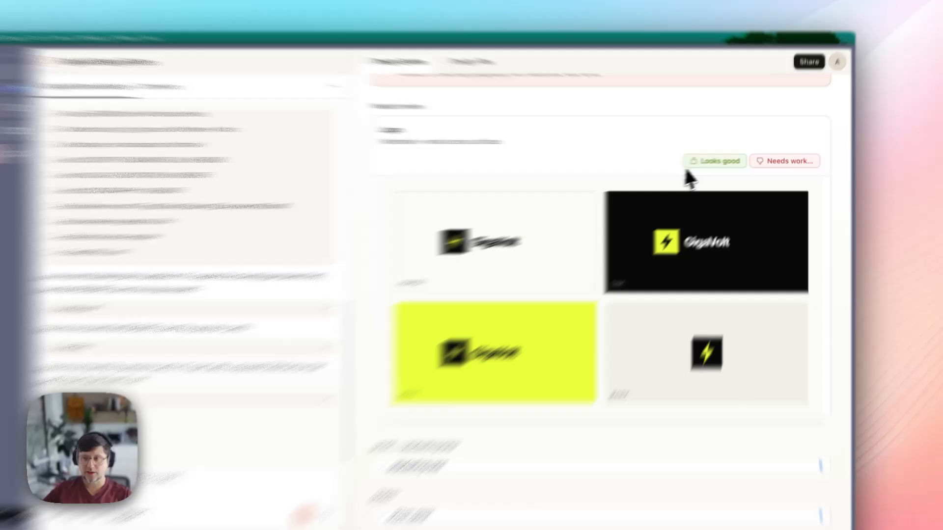
left_click(730, 158)
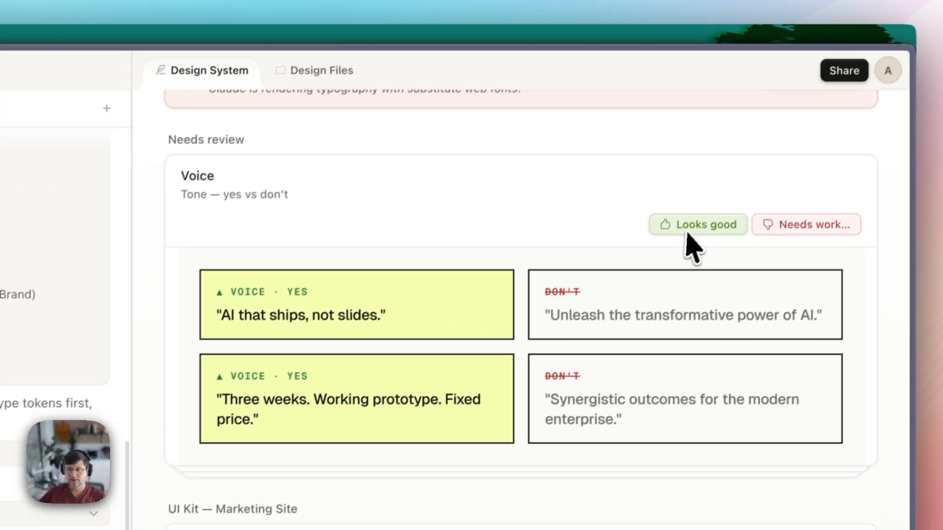
left_click(687, 230)
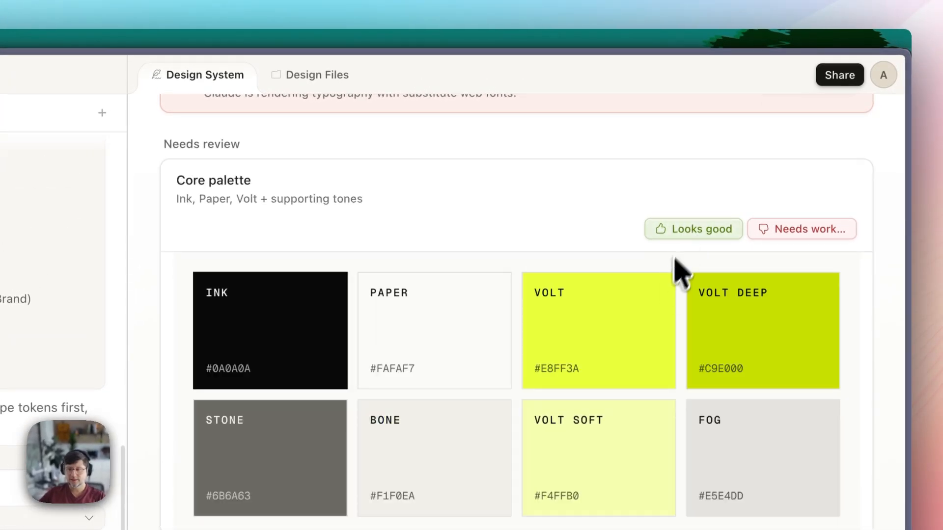
left_click(688, 230)
left_click(690, 229)
left_click(686, 233)
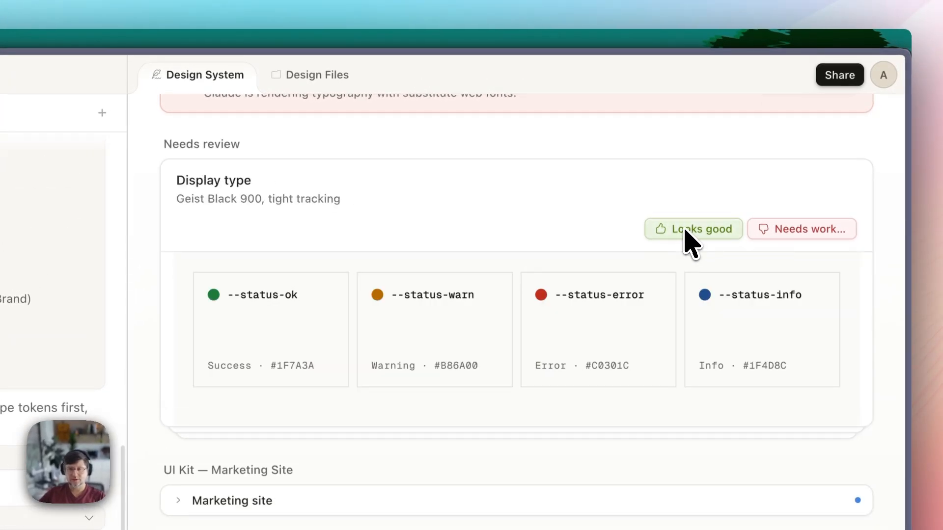
left_click(686, 234)
left_click(686, 231)
left_click(686, 231)
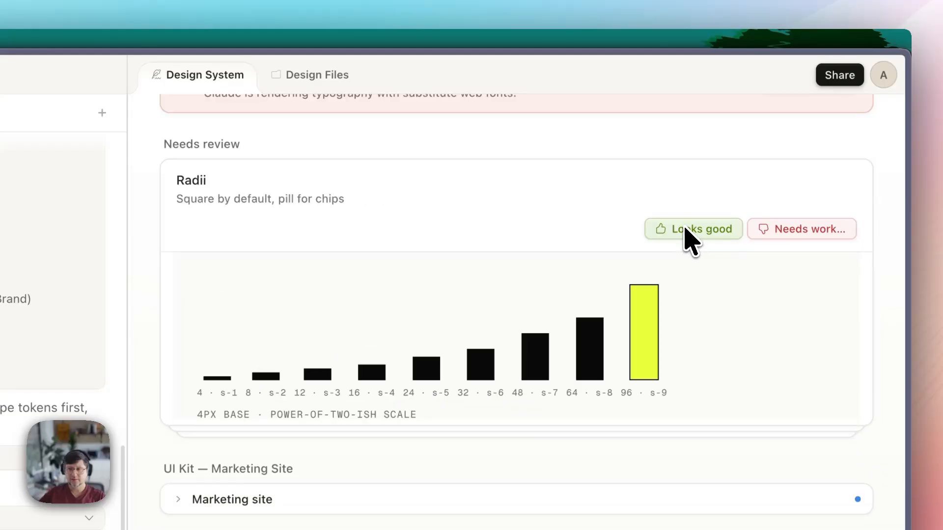
- Approve radii, shadows, buttons, form inputs, cards, iconography, marketing site kit and pitch deck
left_click(685, 231)
left_click(686, 231)
left_click(687, 232)
left_click(687, 232)
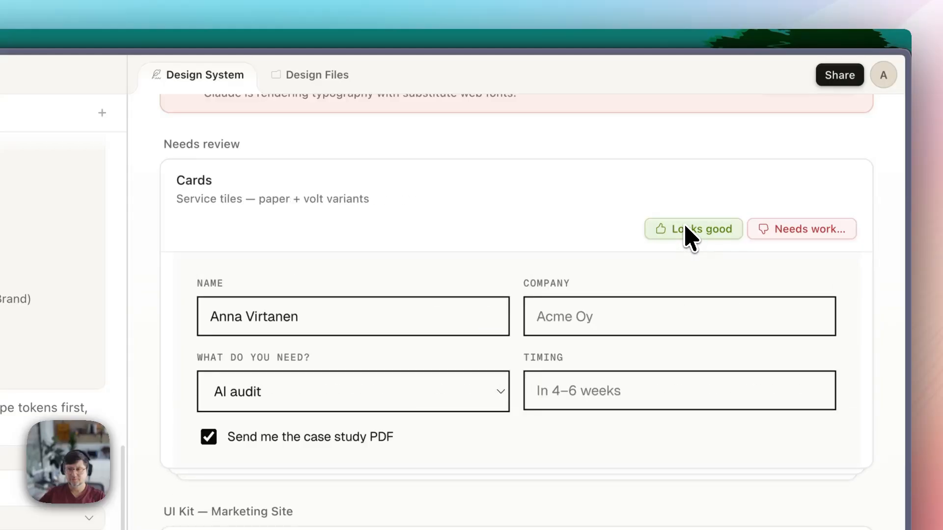
left_click(687, 231)
left_click(687, 231)
left_click(690, 231)
left_click(690, 229)
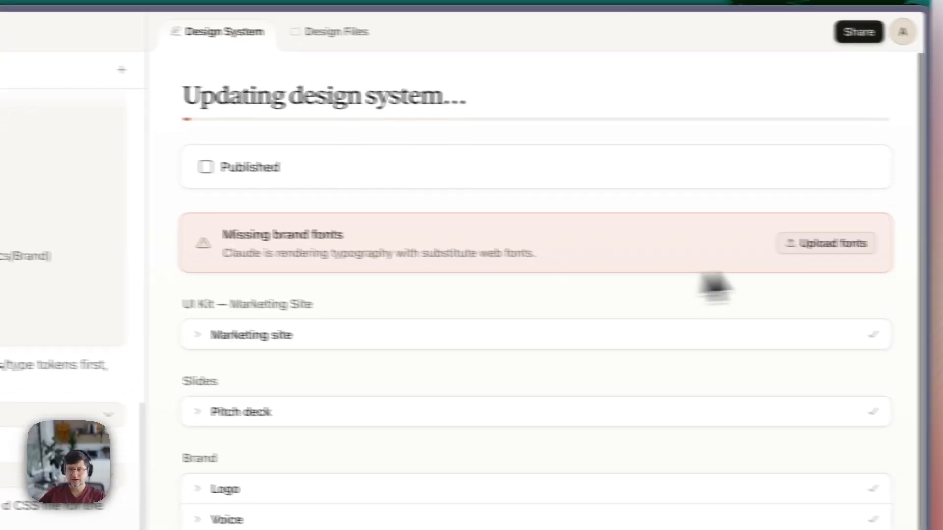
- Read the Missing brand fonts warning, then return to the home page
left_click_drag(263, 254, 217, 266)
left_click(246, 254)
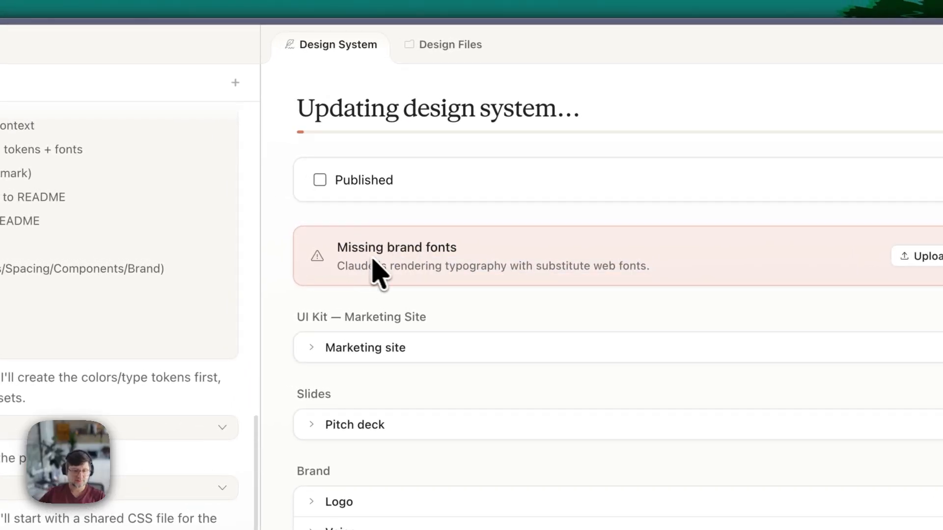
left_click_drag(330, 266, 483, 272)
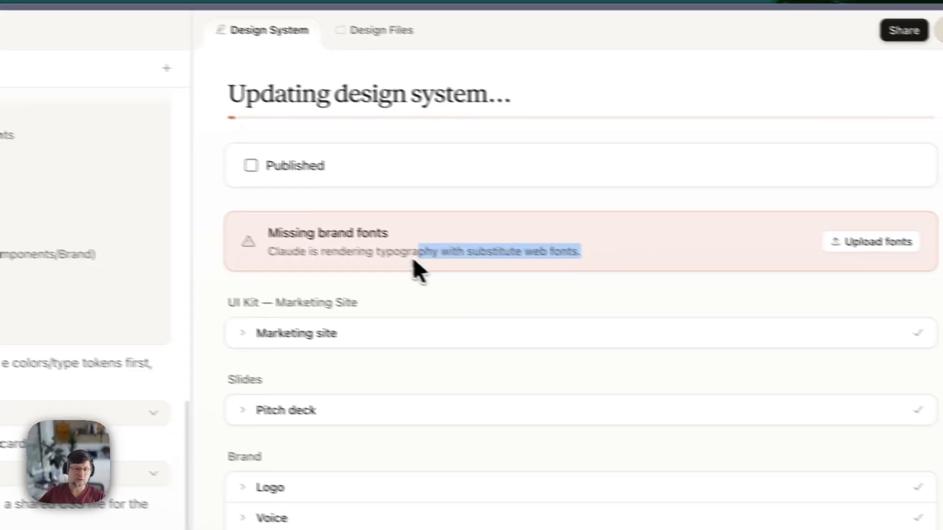
left_click(485, 273)
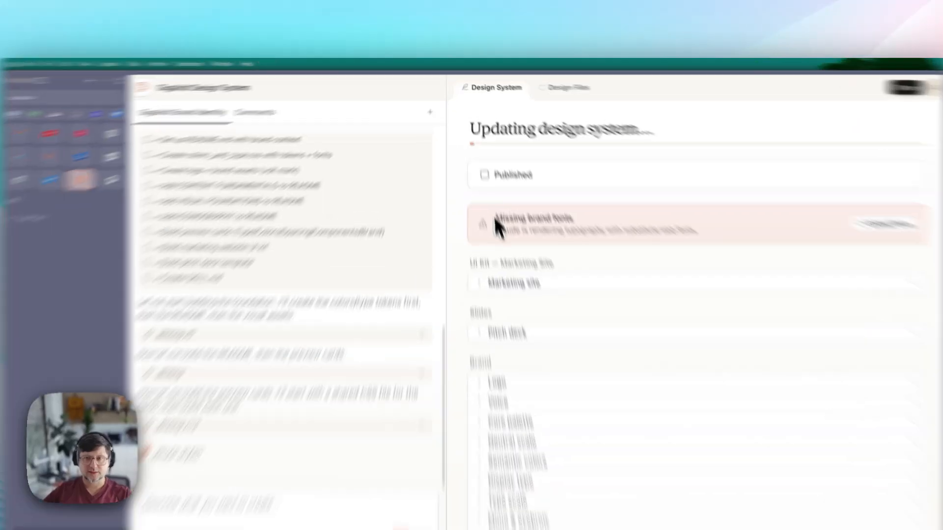
left_click_drag(498, 226, 577, 227)
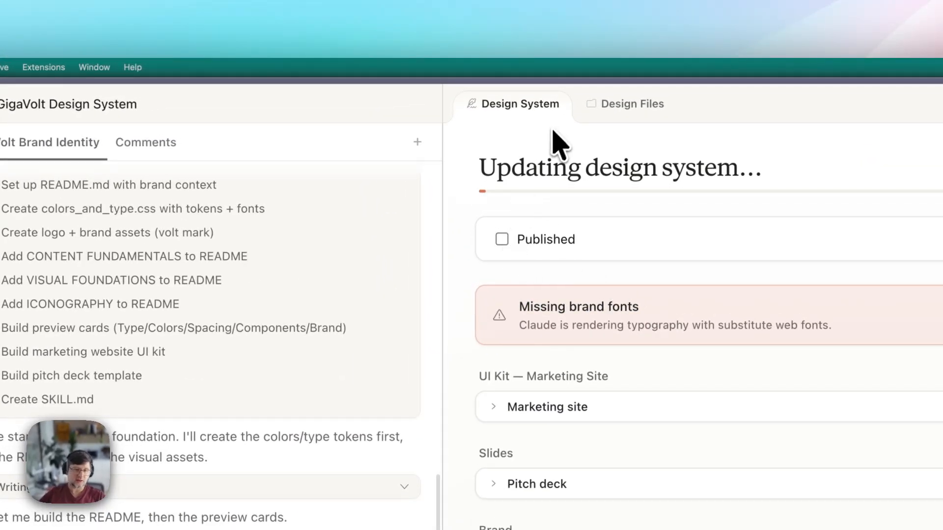
left_click(193, 102)
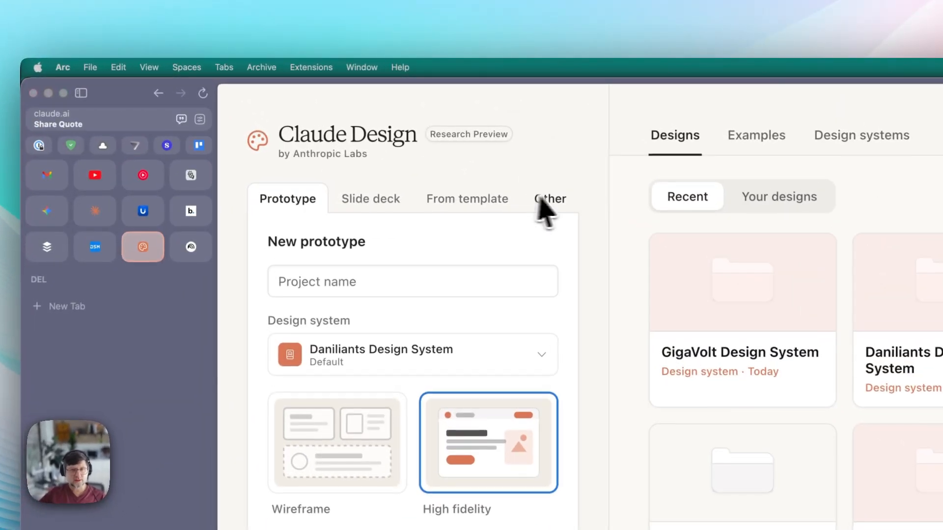
- Create a general project named 'Claude design tutorial video' based on DV Design System
left_click(376, 129)
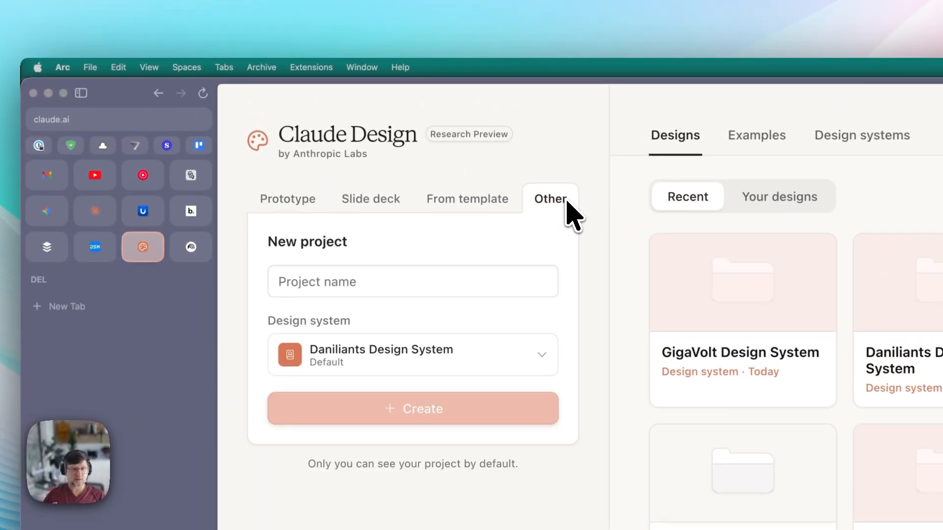
left_click(343, 289)
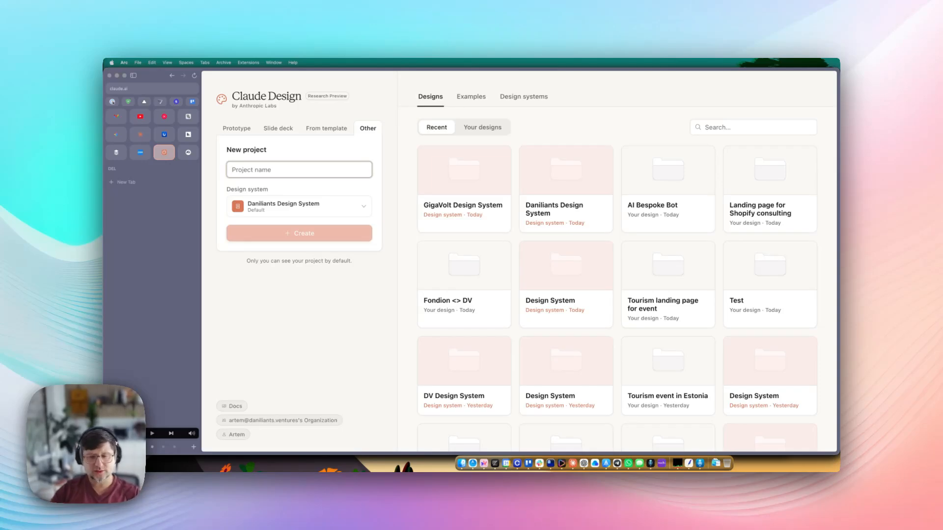
type("Claude design tutorial video")
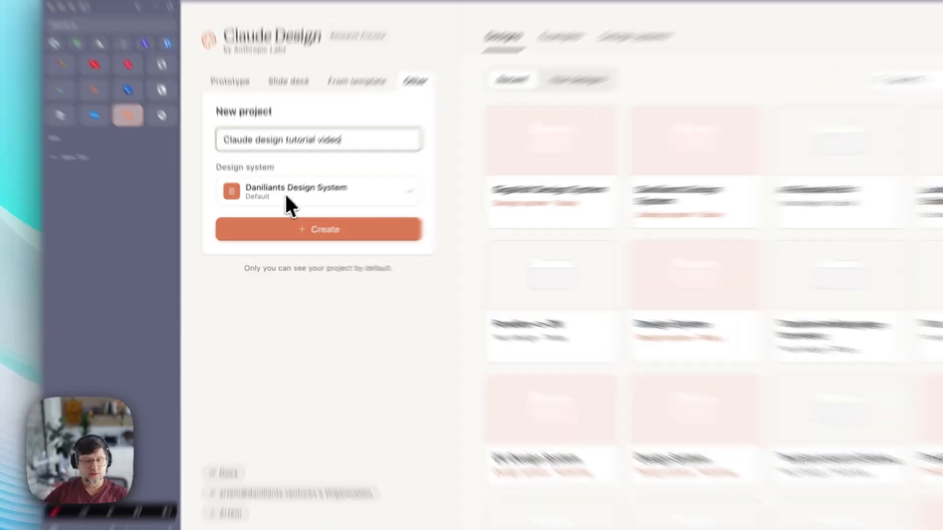
left_click(293, 207)
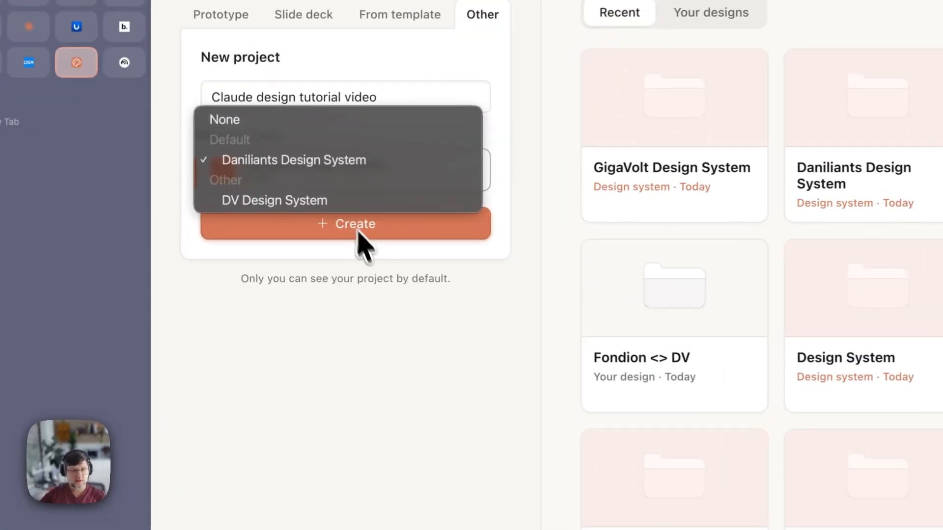
left_click(309, 200)
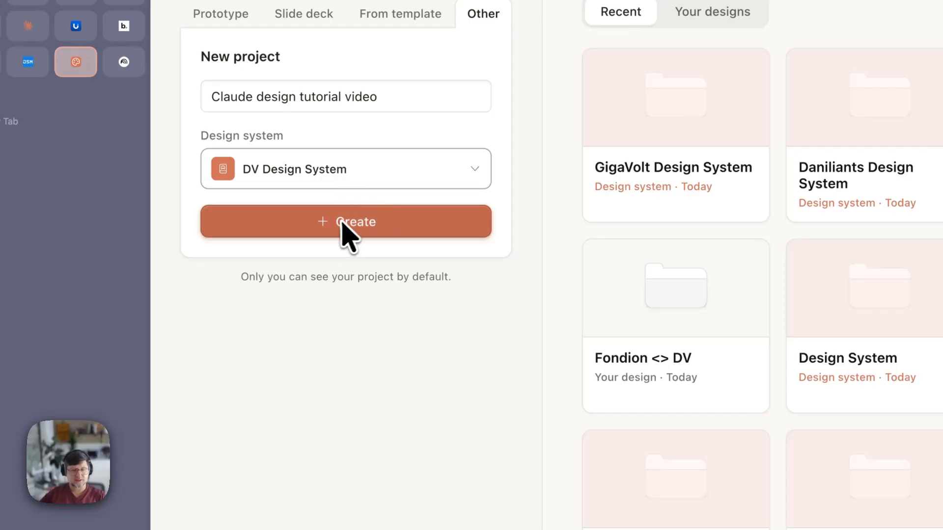
left_click(372, 203)
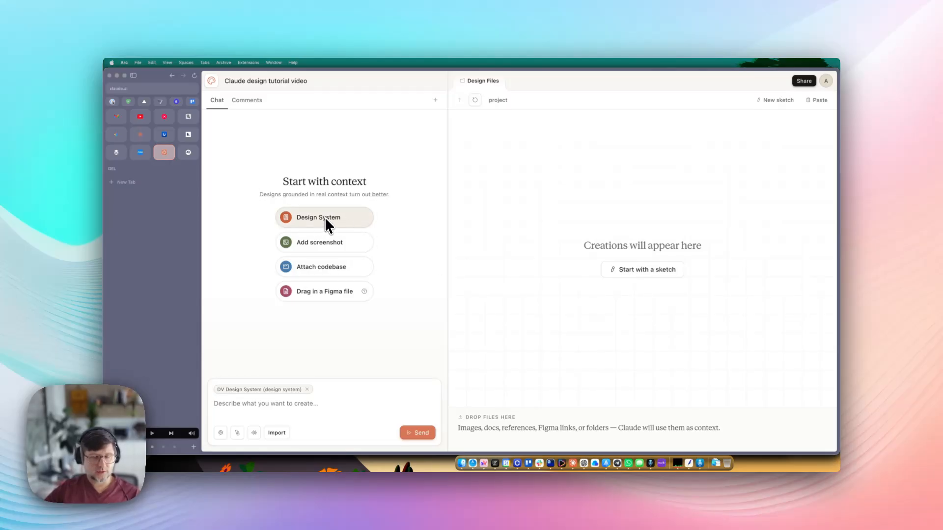
- Replace the DV Design System chip on the prompt with Daniliants Design System
left_click(307, 389)
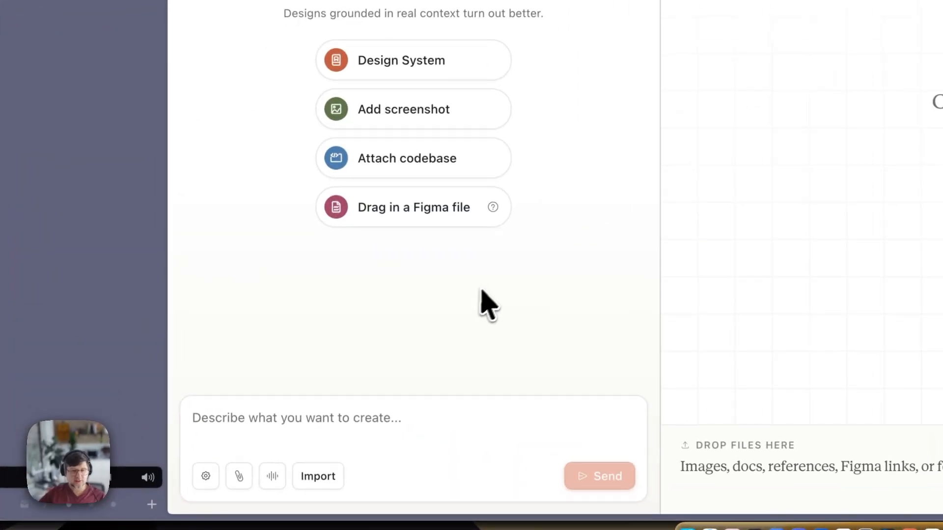
left_click(401, 59)
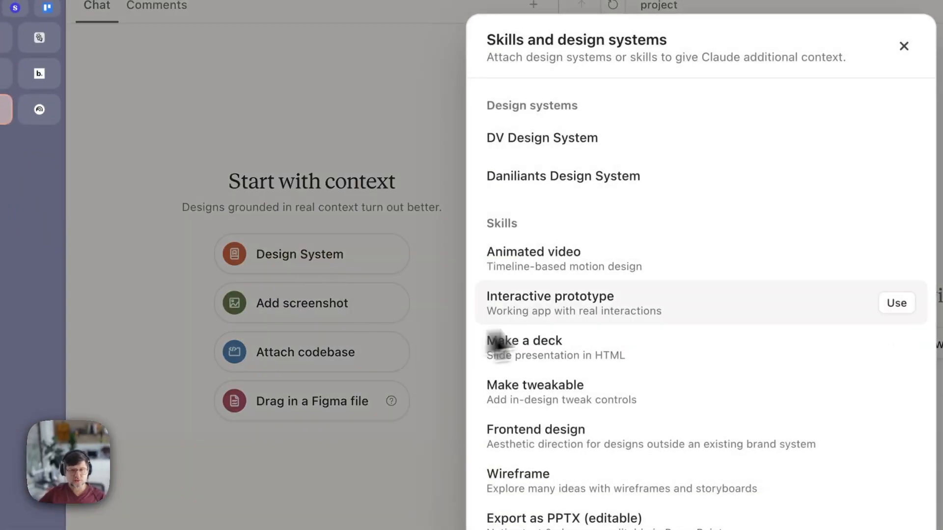
left_click(588, 178)
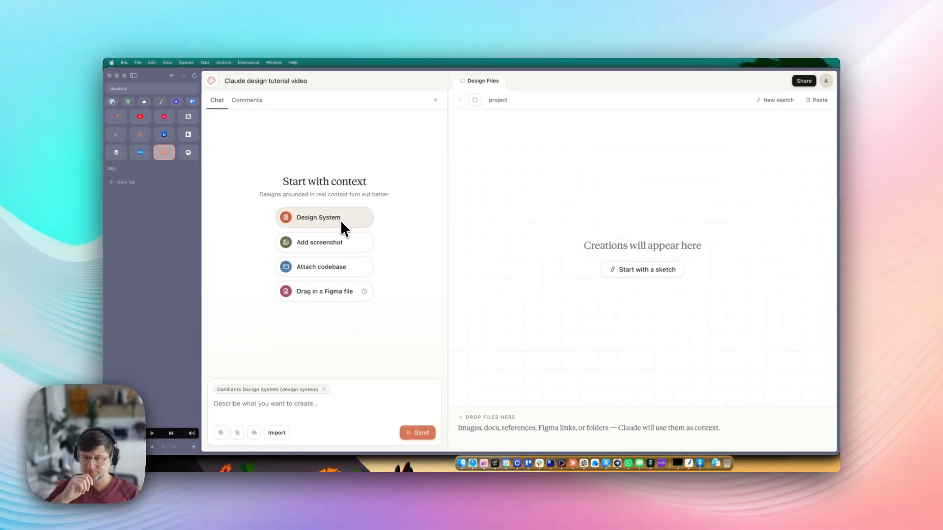
left_click(315, 218)
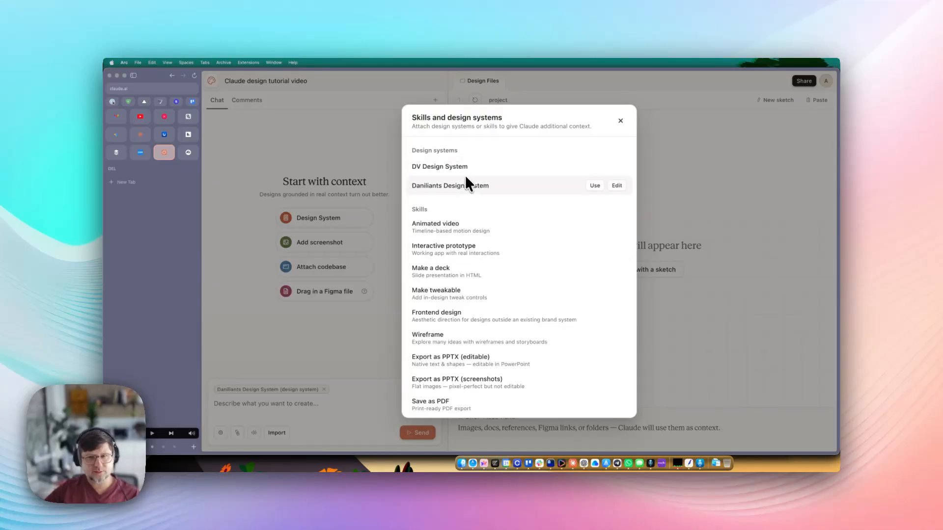
left_click(452, 187)
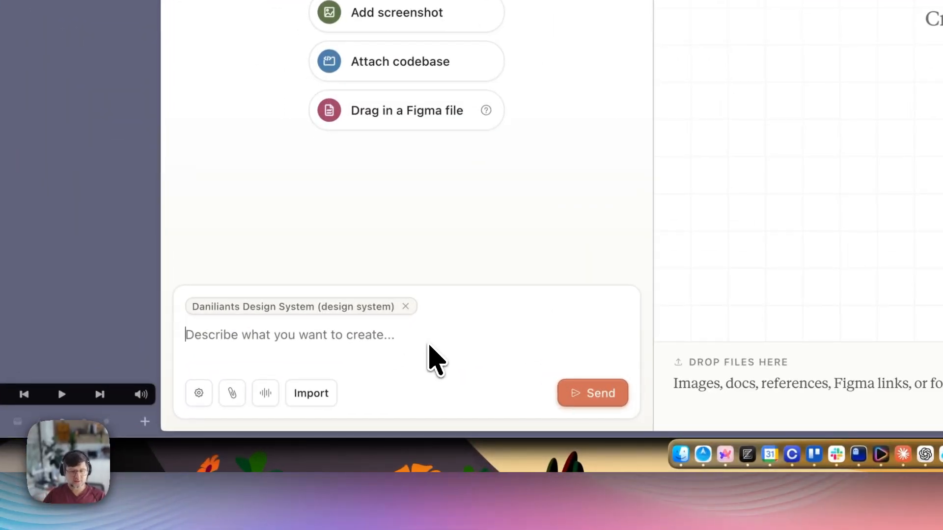
- Ask Claude for a LinkedIn post promoting a Claude Design tutorial video
type("I want to create a social media post for LinkedIn for a Claude Design")
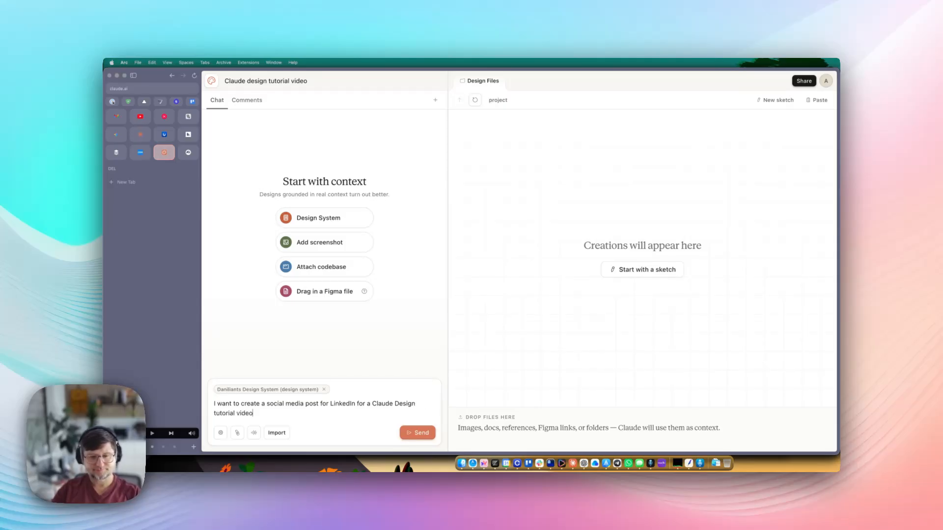
left_click(420, 433)
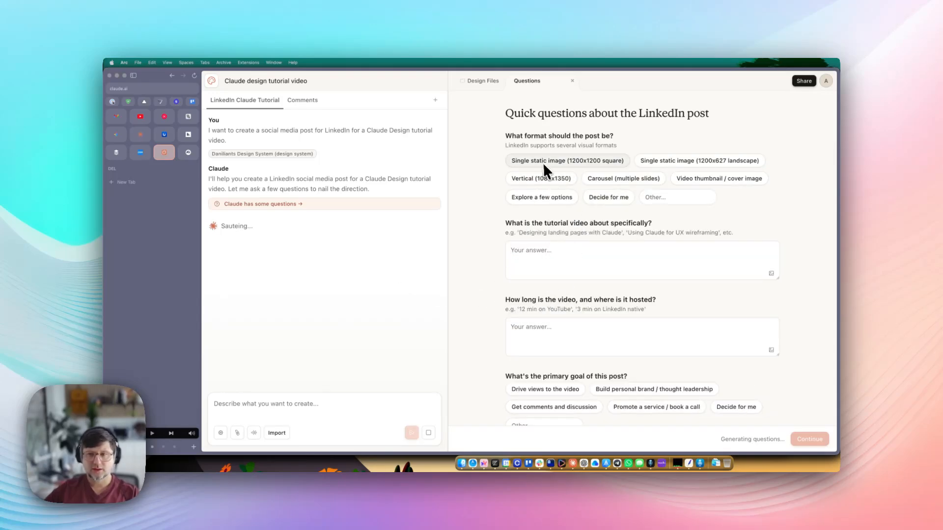
- Choose the single 1200x627 landscape image format and describe the video as how to use Claude Design and get started
left_click(685, 160)
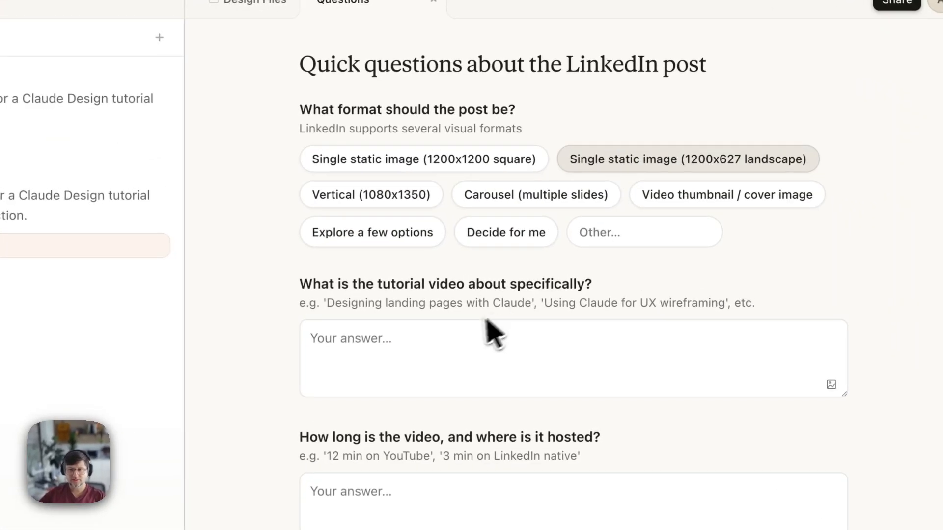
left_click_drag(352, 286, 449, 284)
left_click(550, 284)
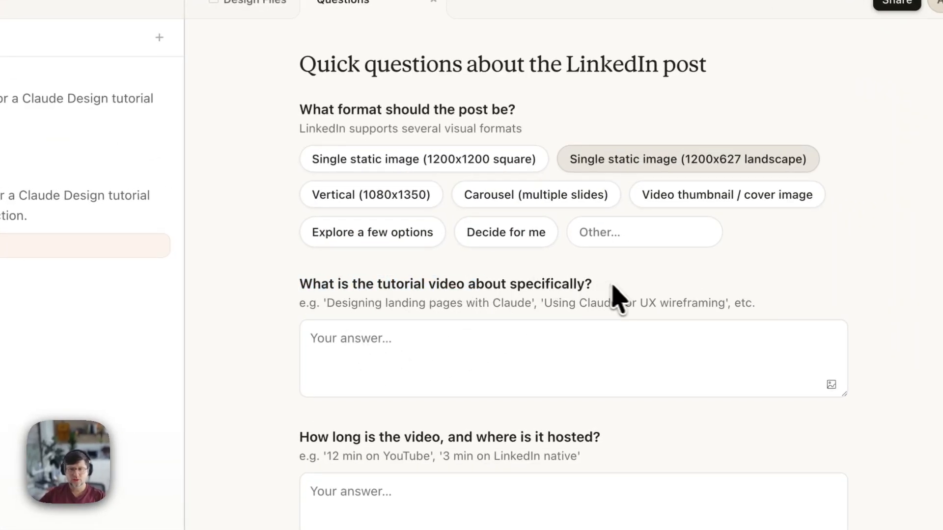
left_click(415, 373)
type("How to")
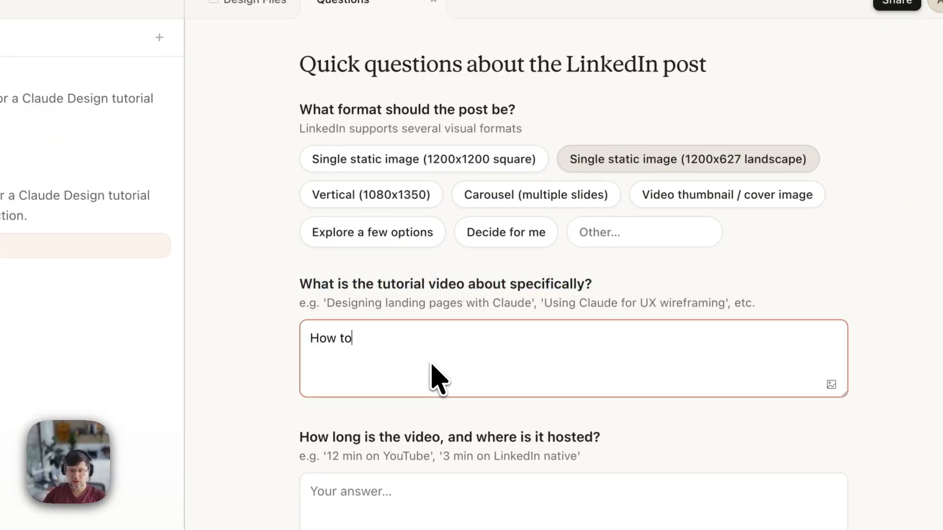
type(" use Claude de")
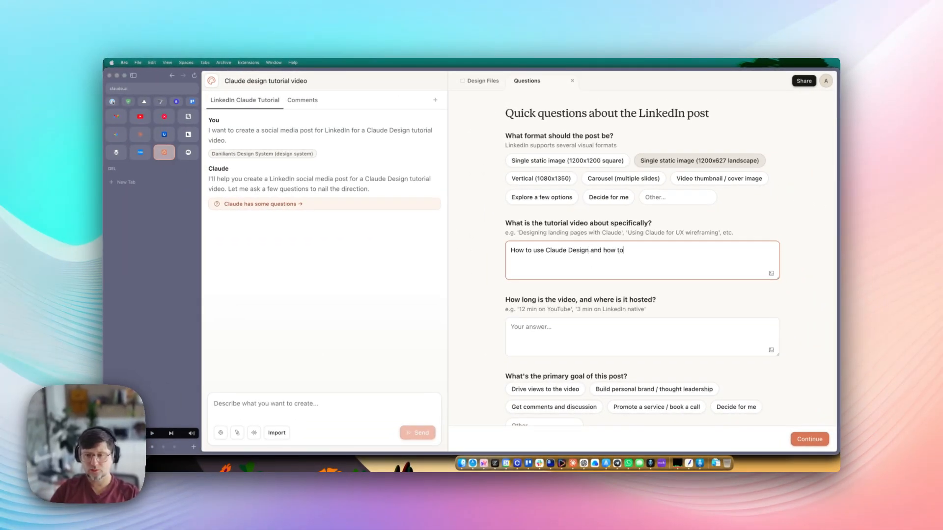
type(" get started withg")
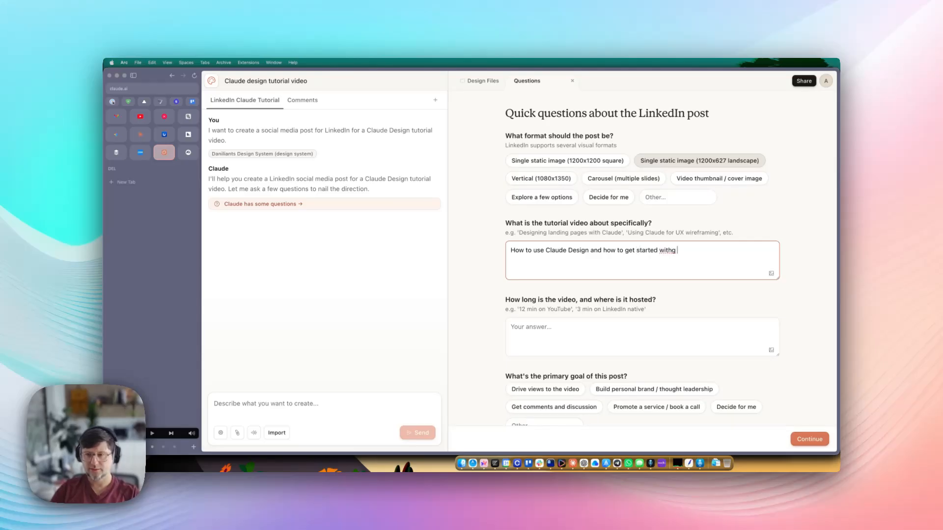
type(" it")
- Answer the video length as 1h and set the post goal to Drive views to the video
left_click(546, 339)
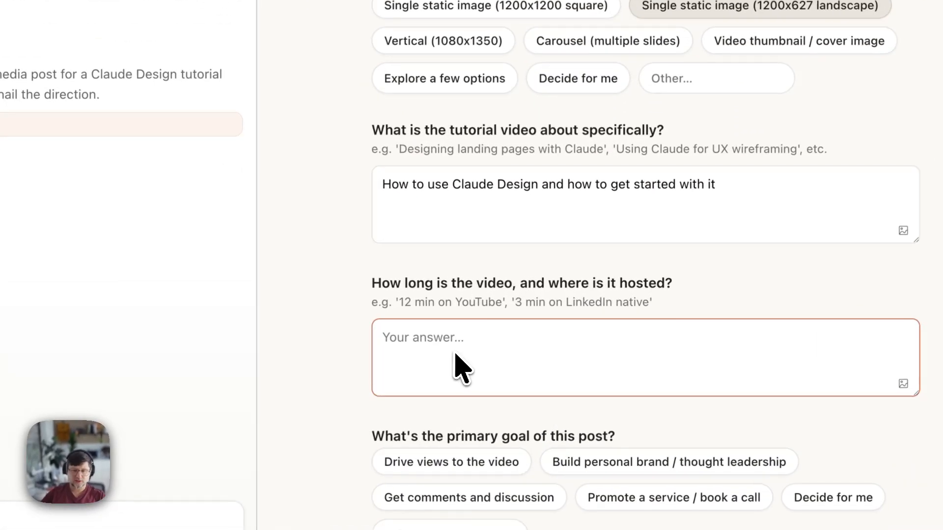
type("1h")
scroll(492, 363, "down", 10)
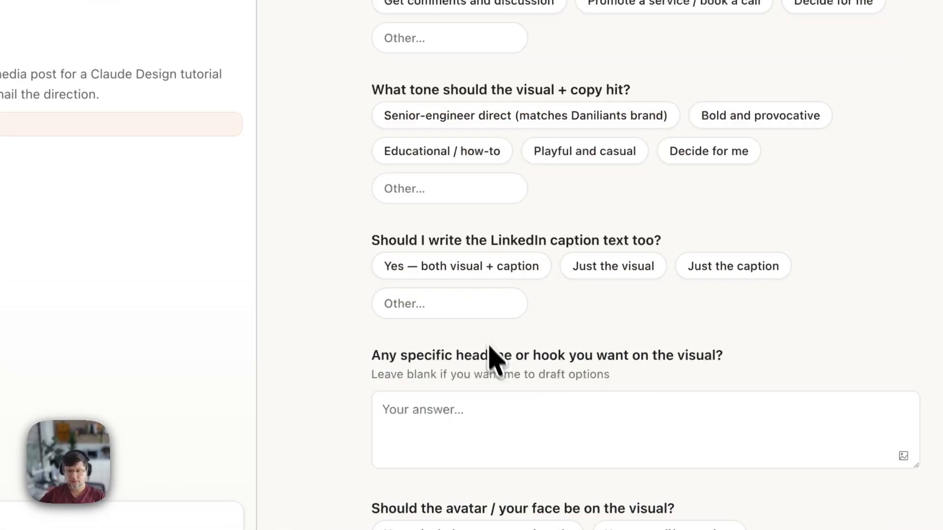
scroll(413, 280, "up", 3)
left_click_drag(370, 167, 632, 178)
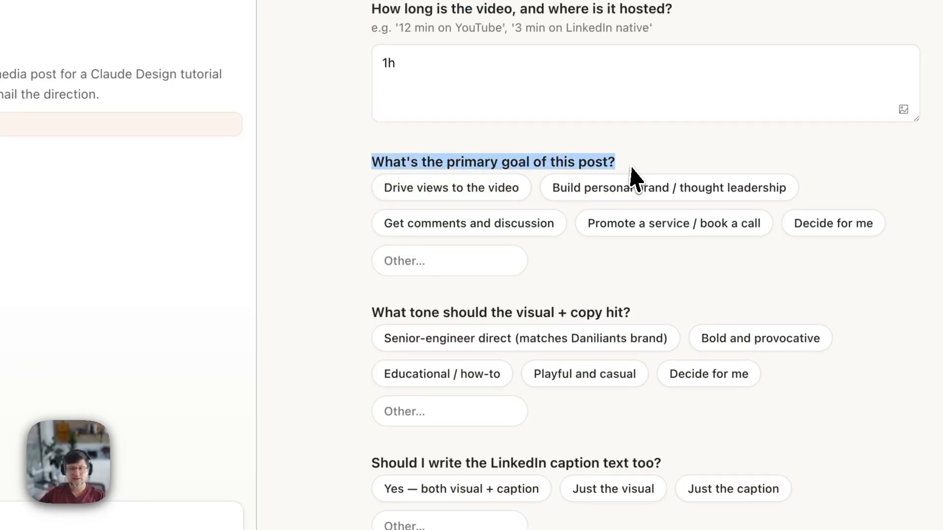
left_click(634, 179)
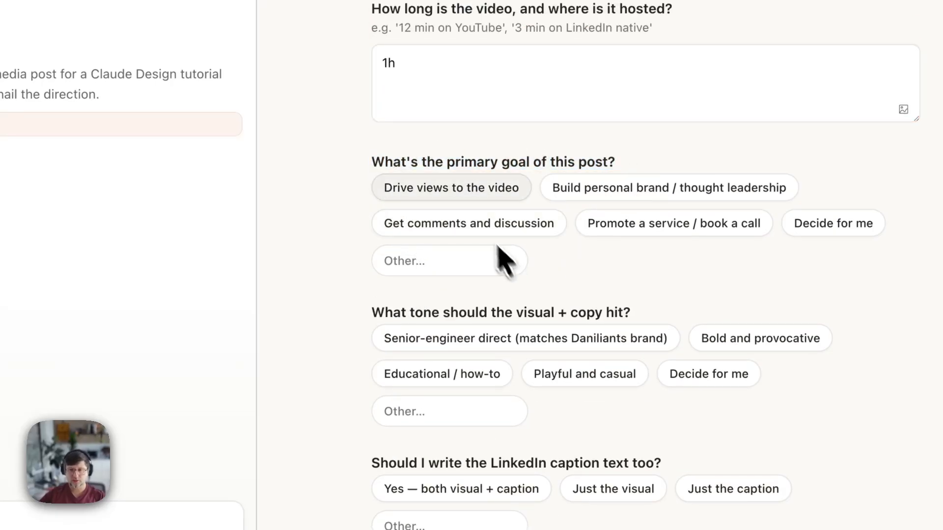
left_click(464, 190)
- Choose an Educational / how-to tone for the post
scroll(509, 341, "down", 3)
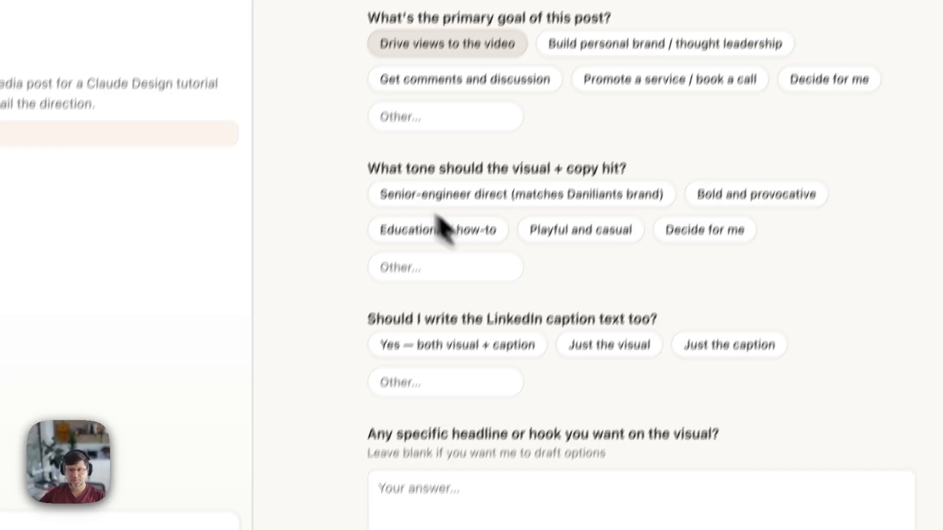
left_click_drag(403, 161, 663, 167)
left_click(661, 170)
left_click_drag(415, 239, 624, 237)
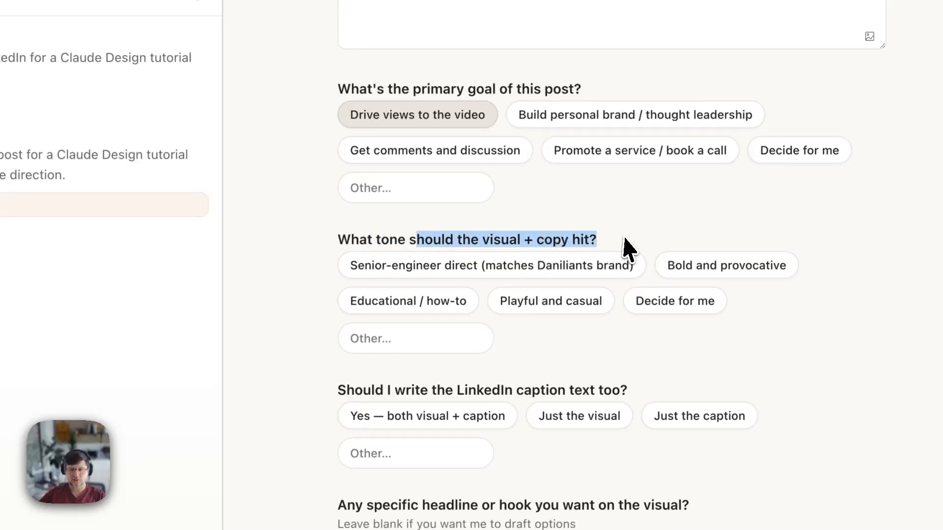
left_click(625, 238)
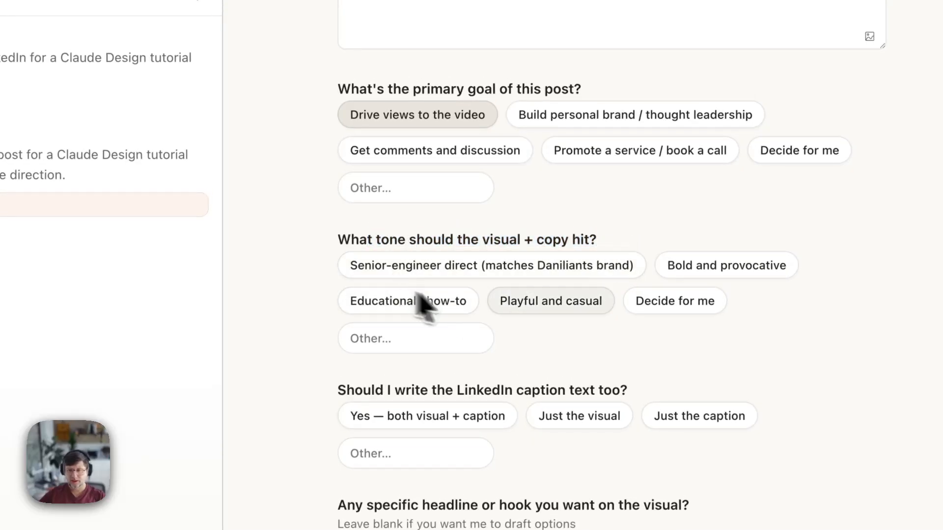
left_click(357, 223)
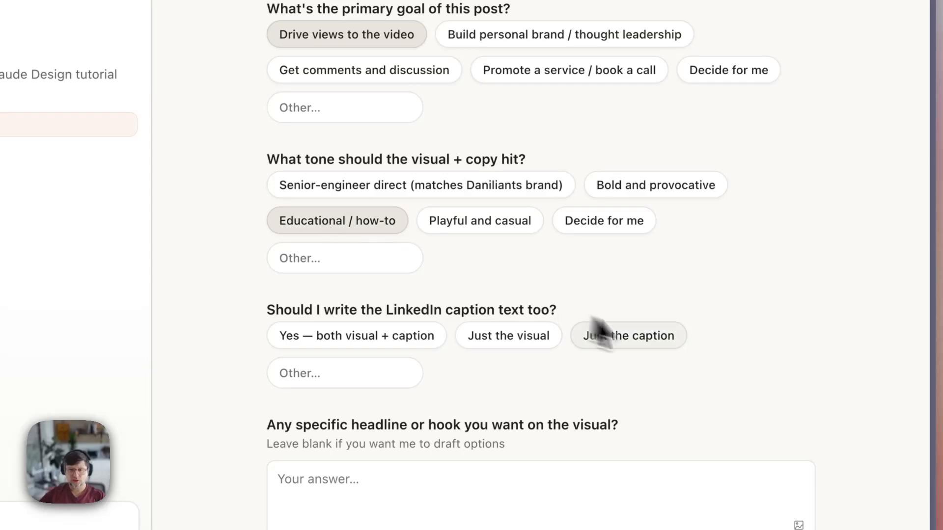
- Request only the visual, with no caption
scroll(467, 313, "down", 3)
left_click_drag(268, 195, 560, 194)
left_click(568, 197)
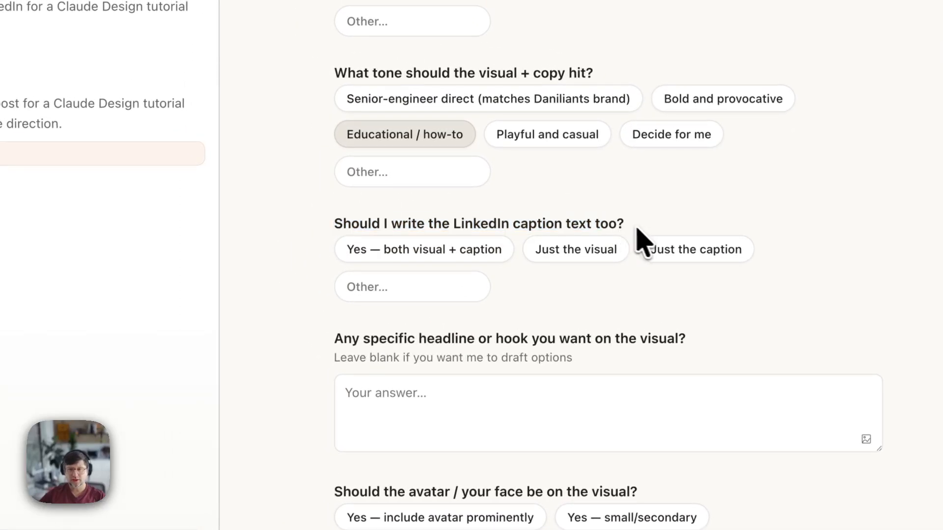
left_click(558, 237)
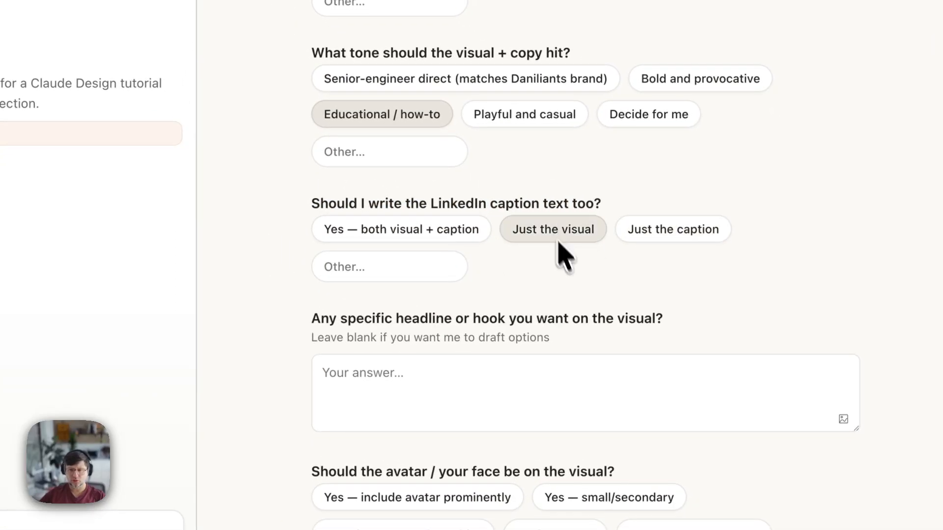
scroll(505, 373, "down", 4)
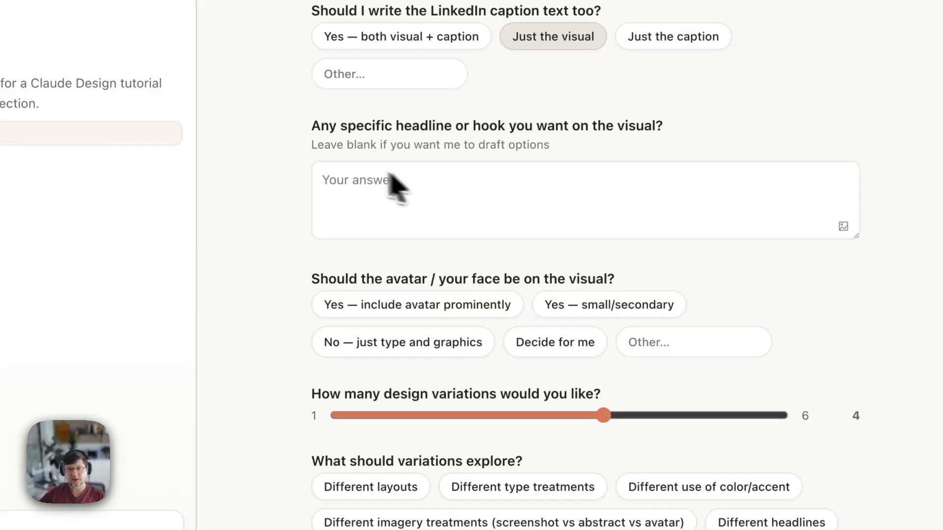
scroll(389, 185, "down", 2)
left_click_drag(320, 200, 427, 204)
left_click(427, 208)
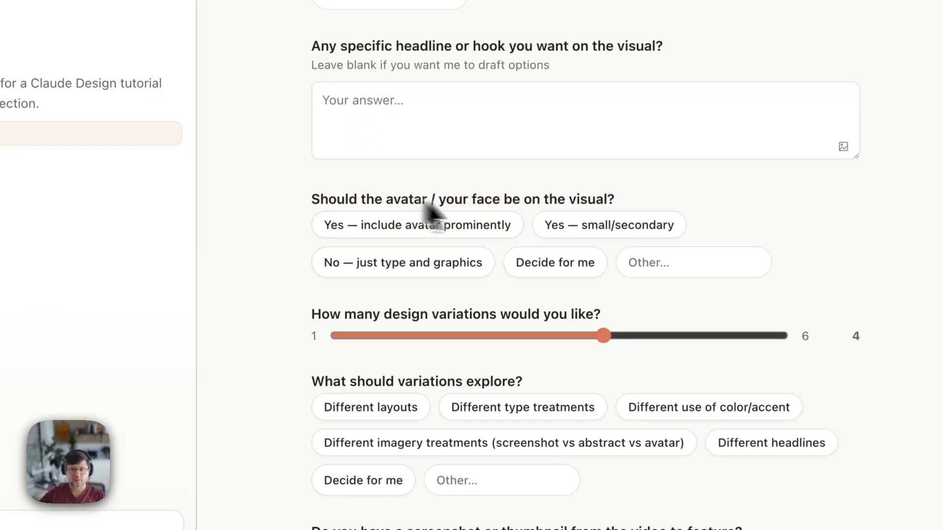
- Make the avatar small/secondary and set the number of design variations to 6
left_click(393, 231)
left_click(572, 230)
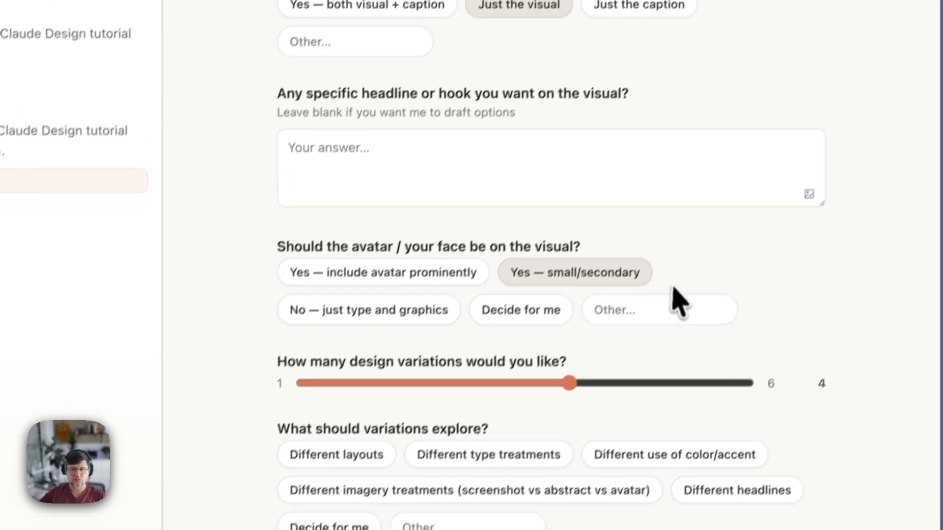
scroll(410, 331, "down", 5)
scroll(565, 231, "up", 2)
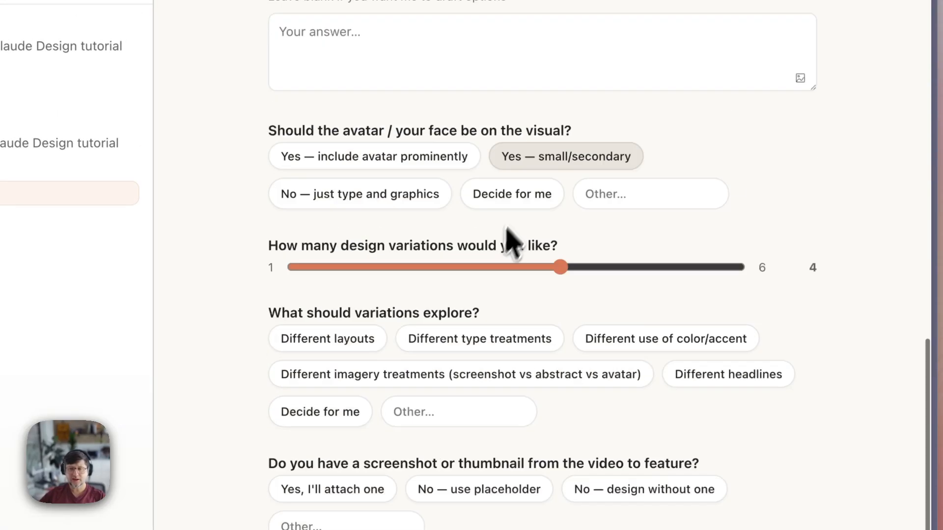
left_click_drag(564, 269, 469, 288)
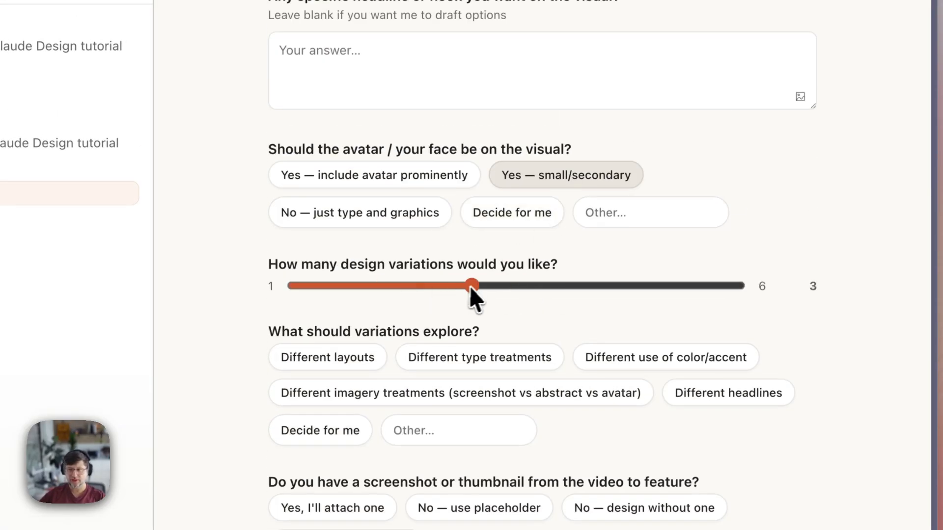
left_click_drag(559, 285, 634, 291)
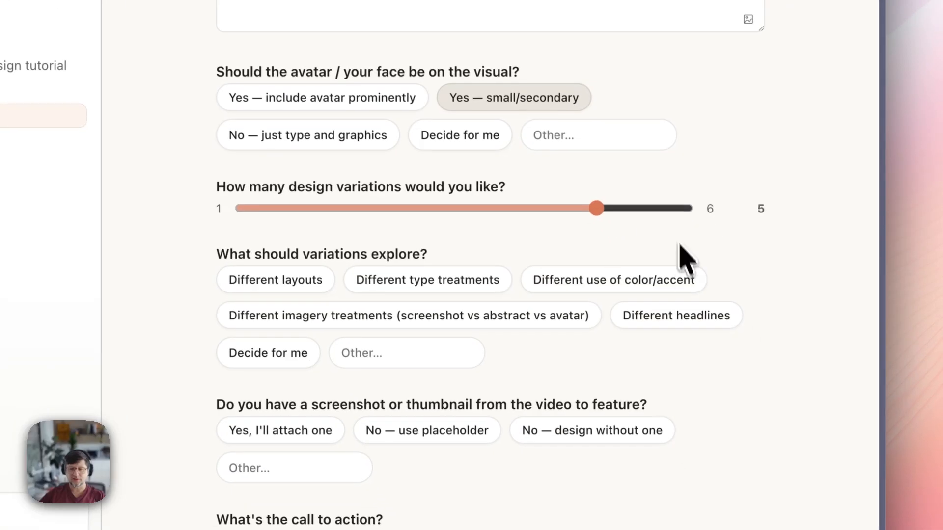
left_click_drag(598, 205, 745, 213)
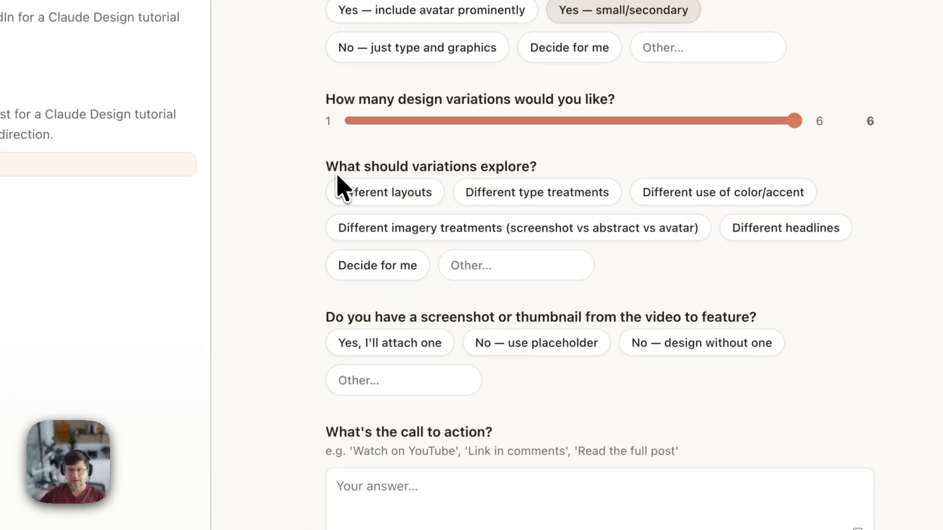
- Let Claude decide what the variations explore
left_click_drag(329, 166, 558, 166)
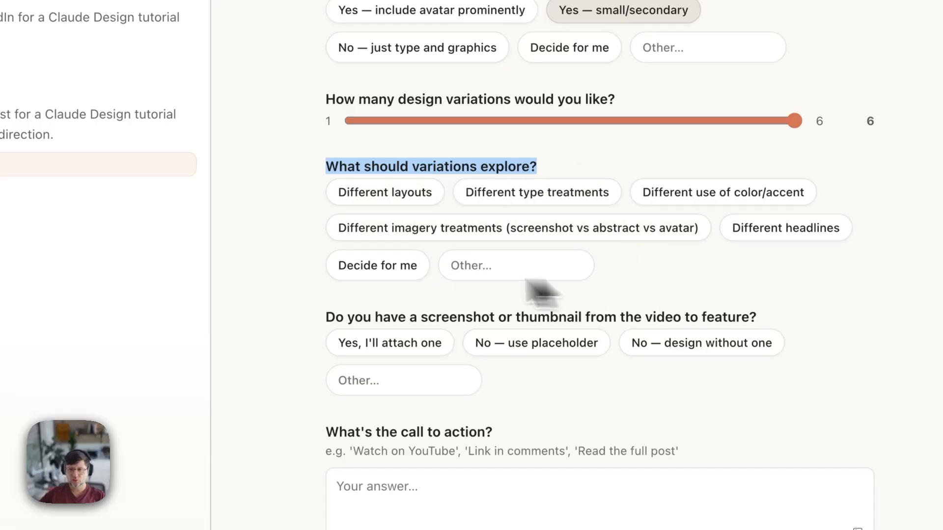
left_click(493, 163)
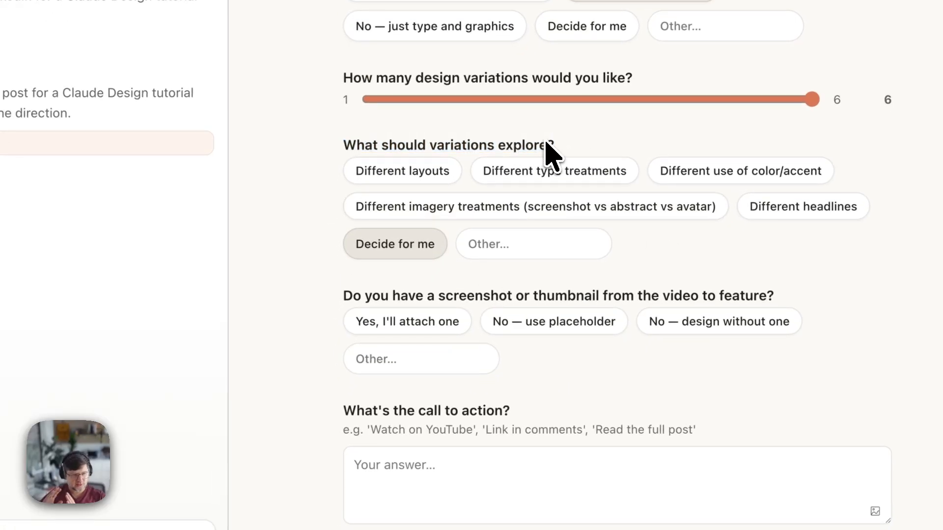
left_click_drag(408, 295, 681, 294)
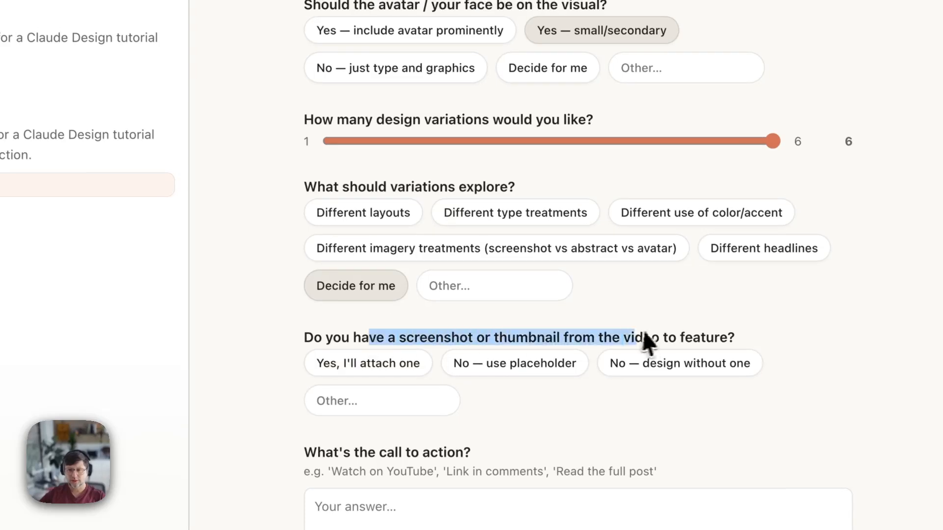
left_click(681, 293)
left_click_drag(326, 336, 545, 336)
left_click(582, 334)
left_click_drag(642, 335, 462, 334)
left_click(462, 335)
left_click_drag(529, 336, 707, 339)
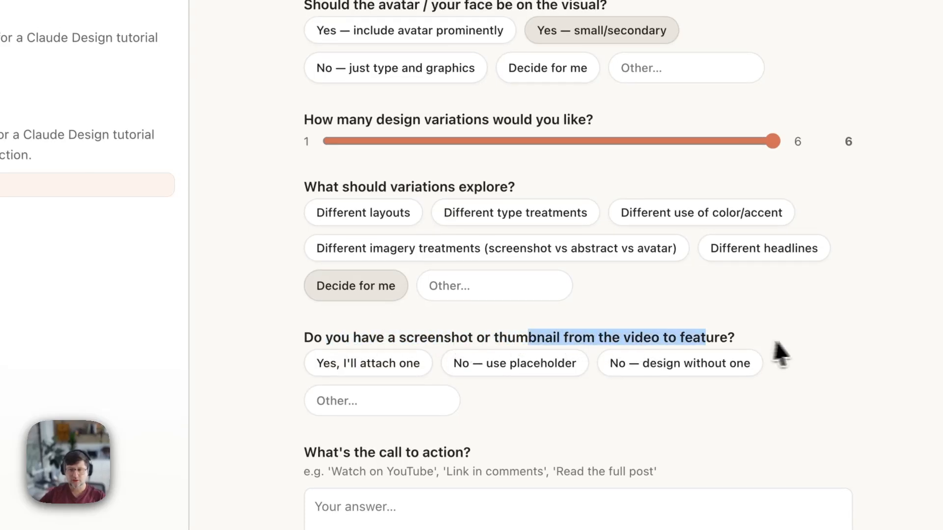
left_click(768, 340)
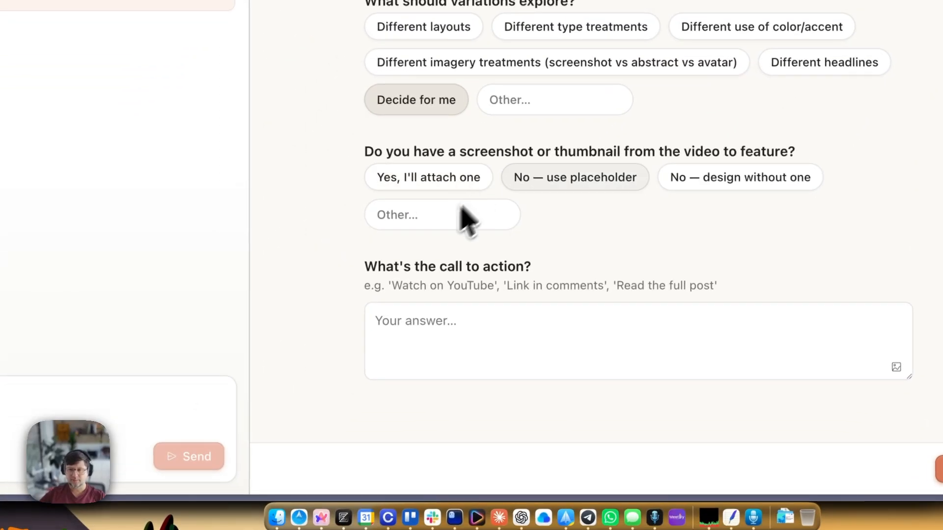
- Use a placeholder instead of a video screenshot and enter the call to action 'Watch the video'
left_click(294, 335)
left_click(550, 183)
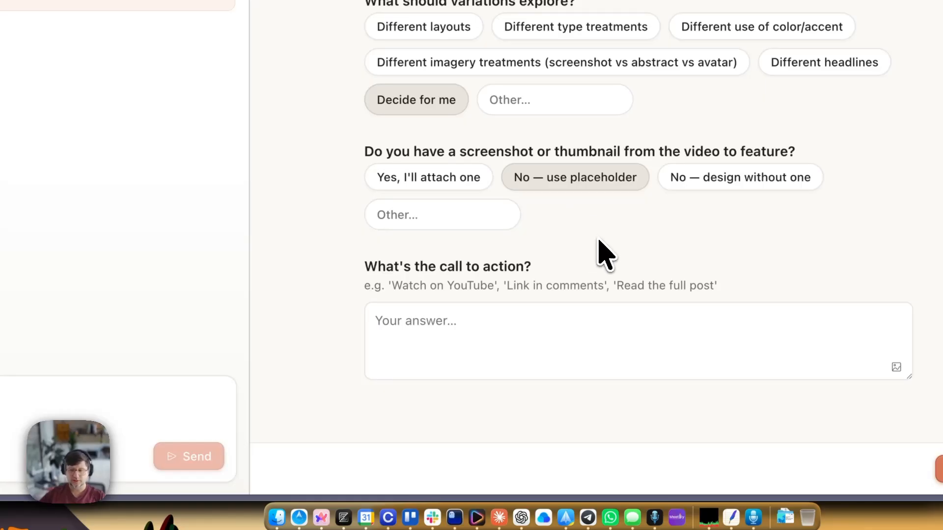
left_click(483, 348)
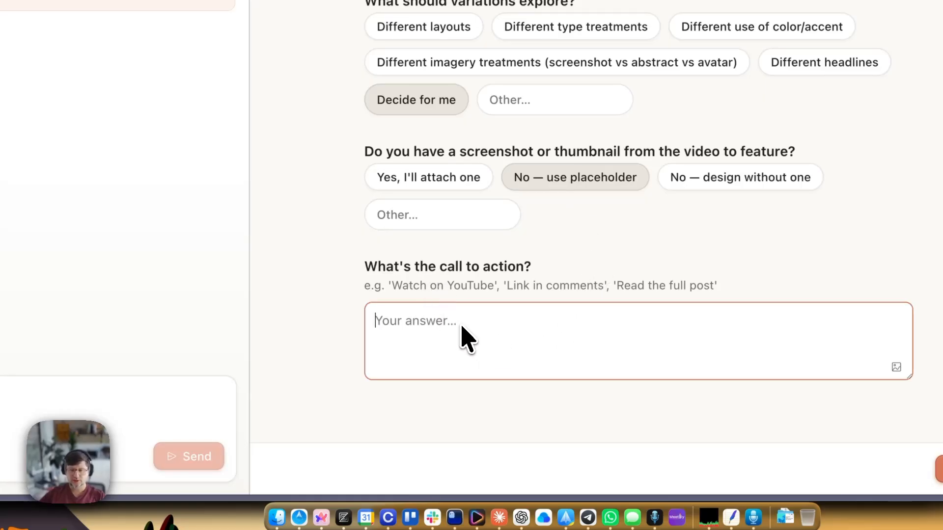
type("Watch the video or something else cool. Maybe \"Get started with Claude Design")
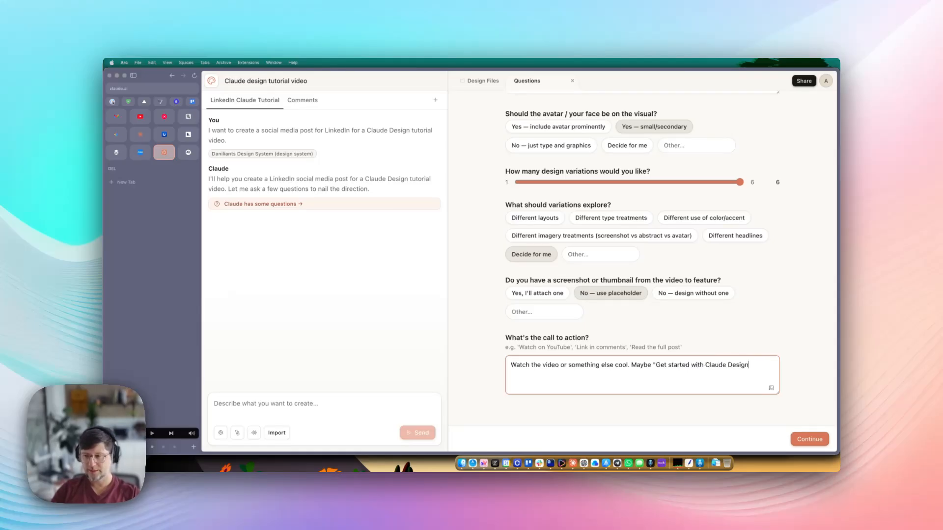
type("\"")
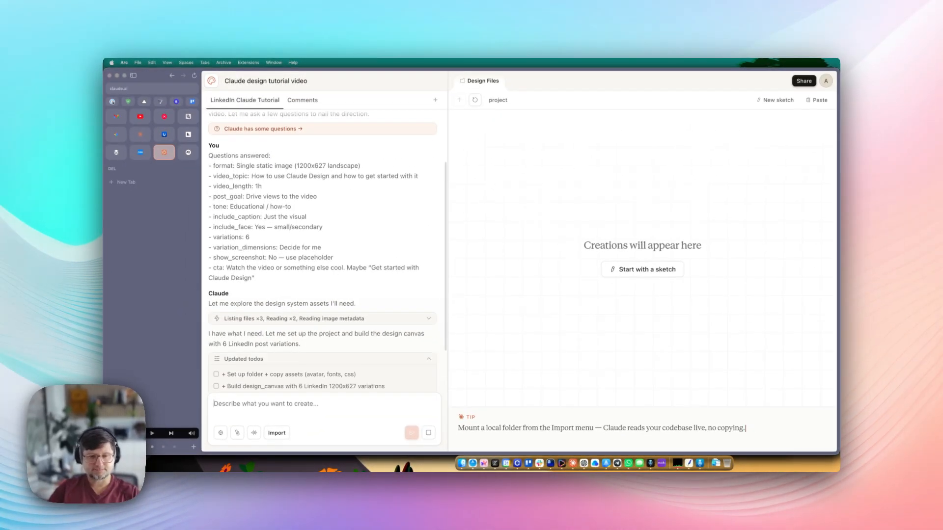
- Erase the stray 'Cre' text from the chat input while Claude generates
type("Cre")
key("BackSpace")
key("BackSpace")
key("BackSpace")
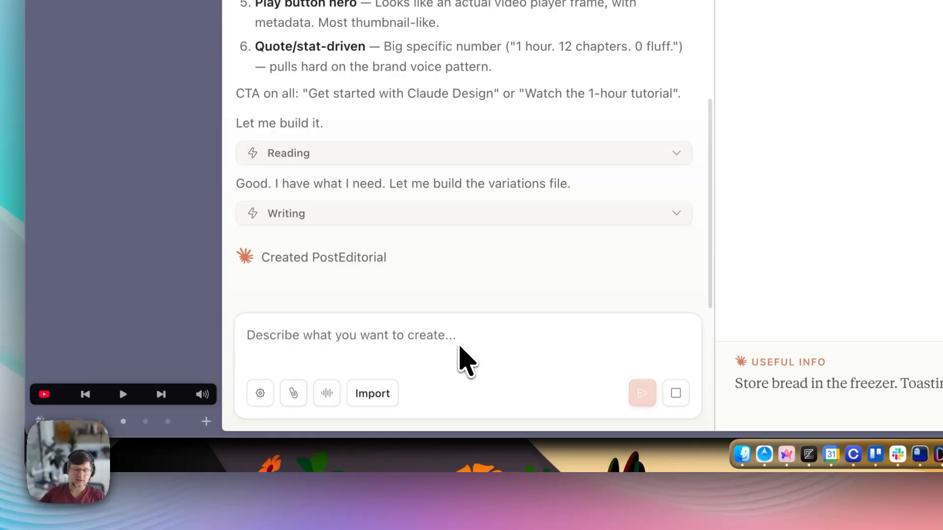
- Send the follow-up 'Take into account best practices of posting on LinkedIn'
type("Take into account")
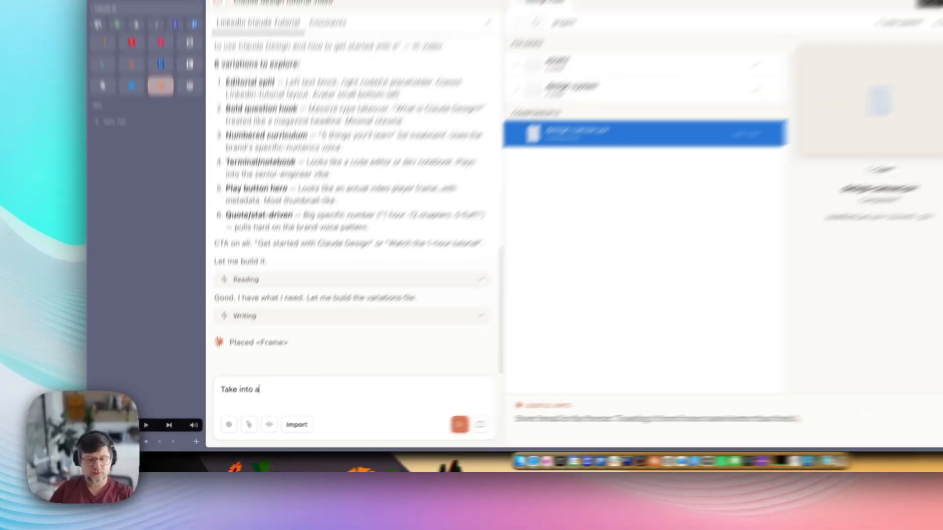
type(" best practices of pos")
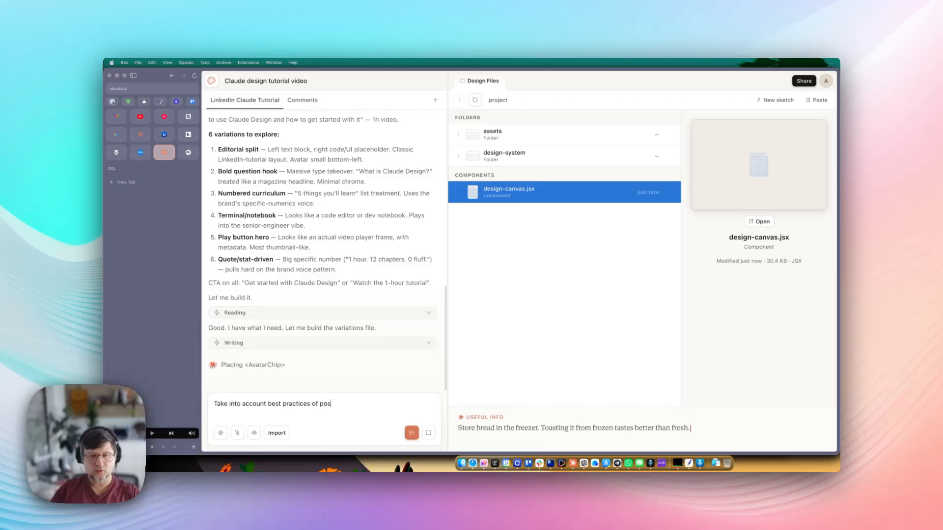
type("ting on Li")
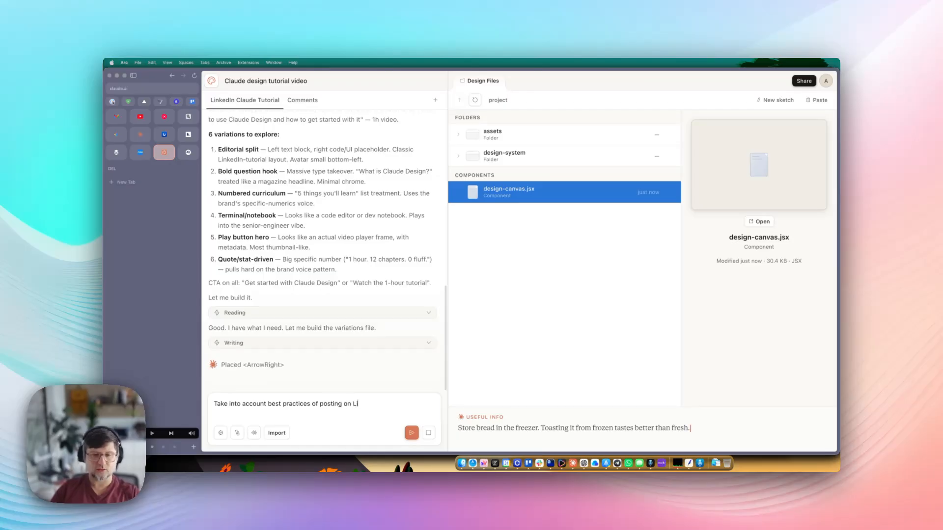
type("nkedIn")
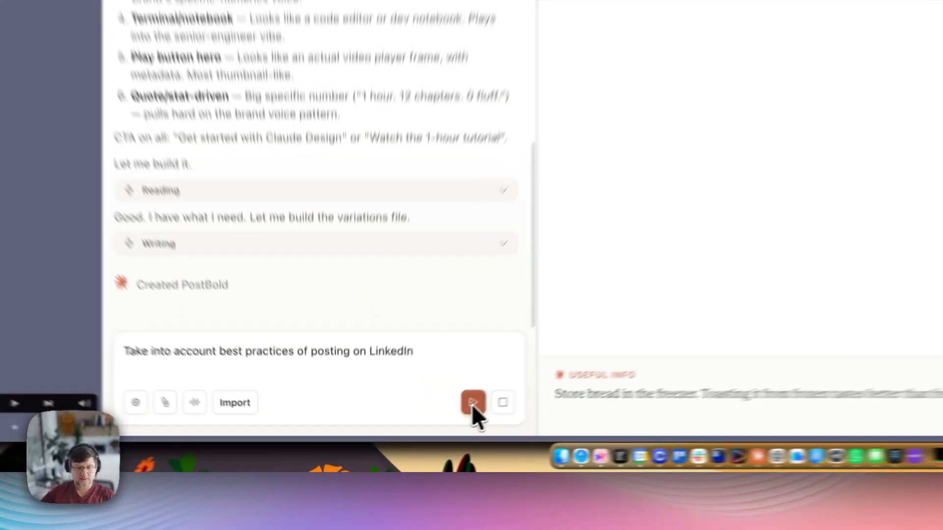
left_click(411, 434)
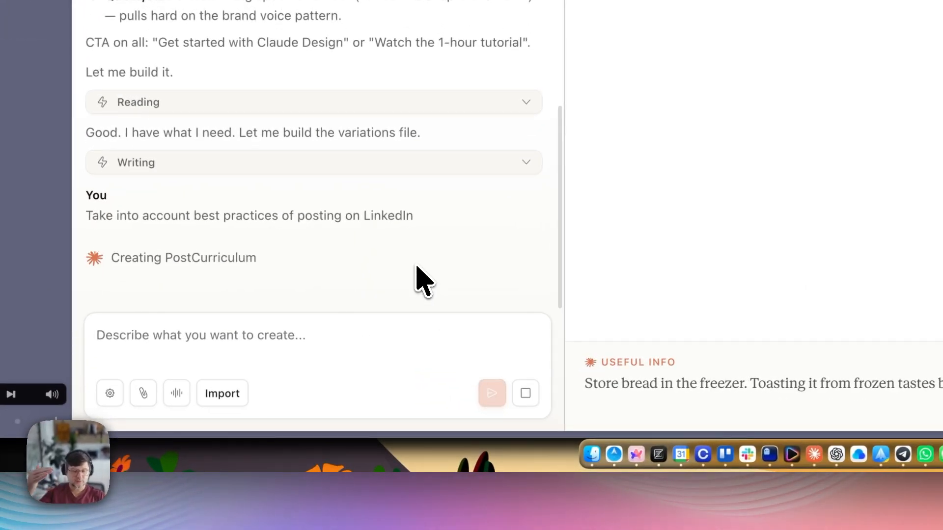
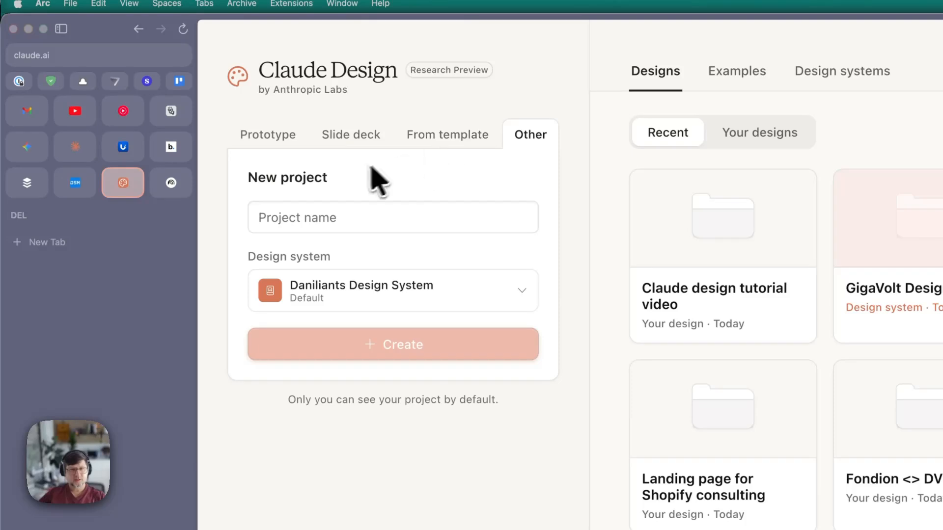
- Make the new project a slide deck using Daniliants Design System
left_click(357, 143)
left_click(351, 295)
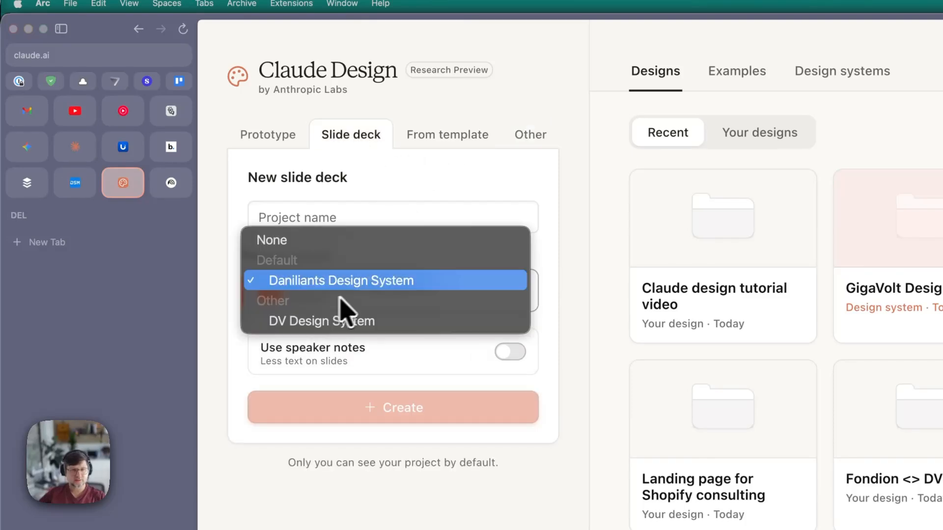
left_click(347, 288)
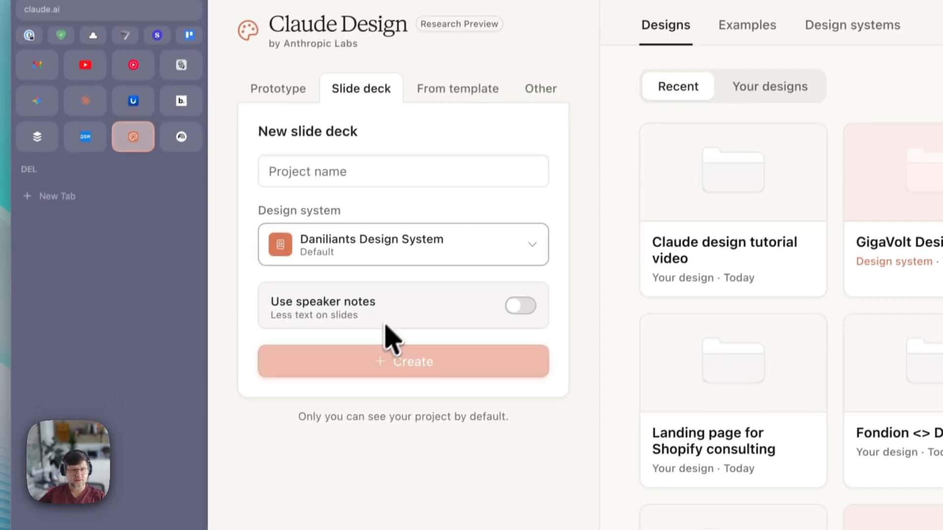
- Name the deck 'Event deck for a talk 2026' and turn on speaker notes
left_click(346, 170)
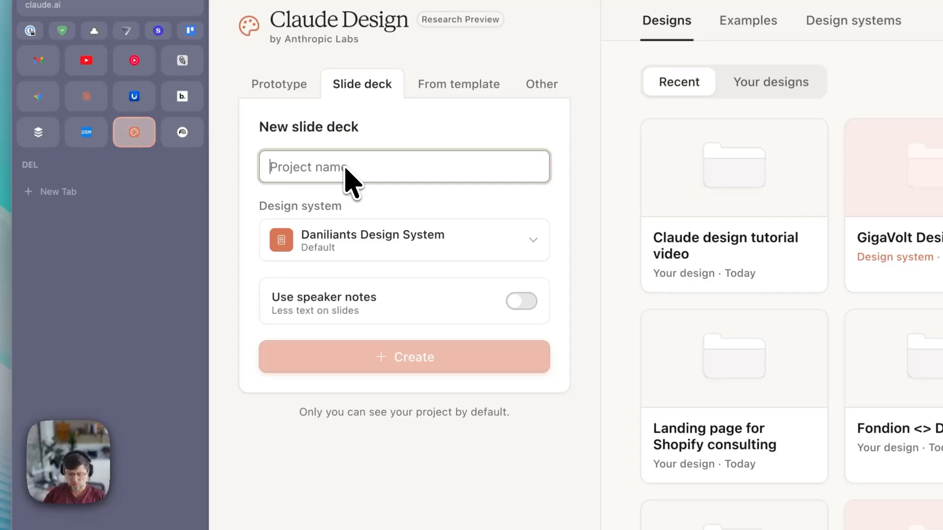
type("Event p")
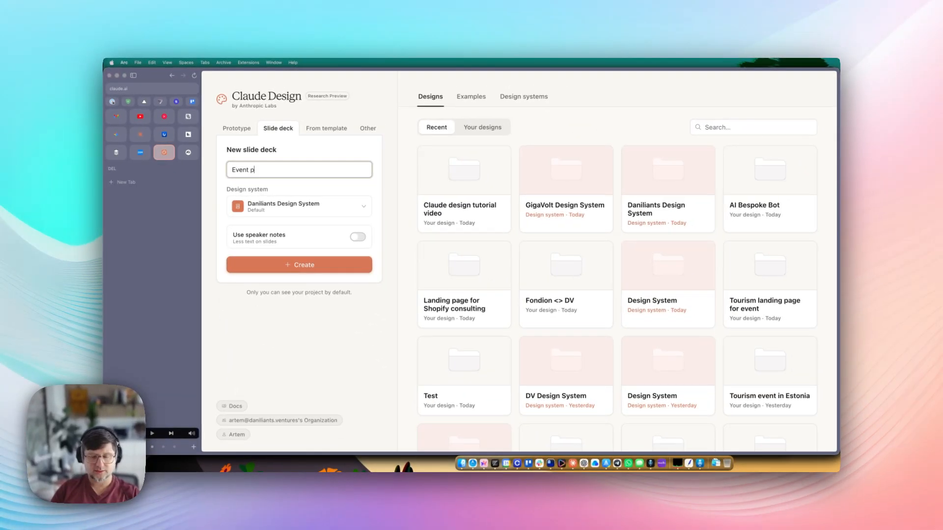
key("BackSpace")
type("deck for a")
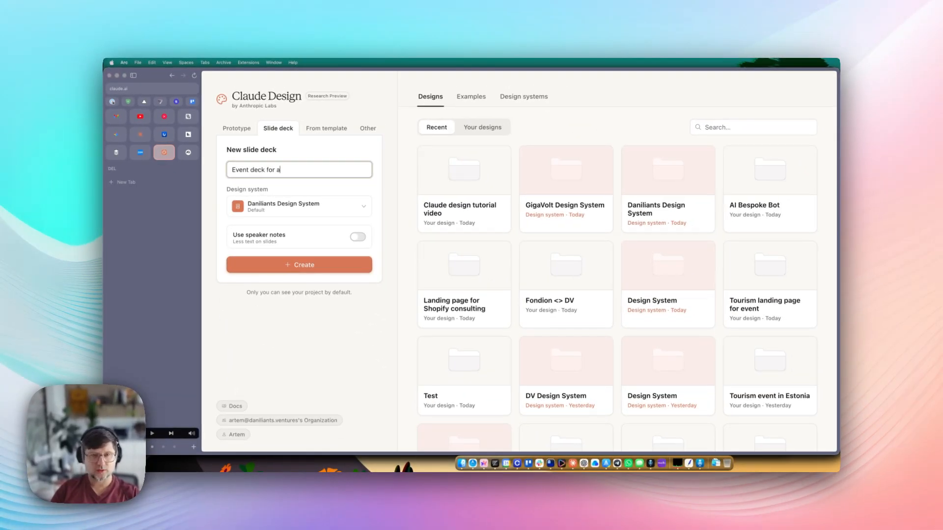
type(" talk about")
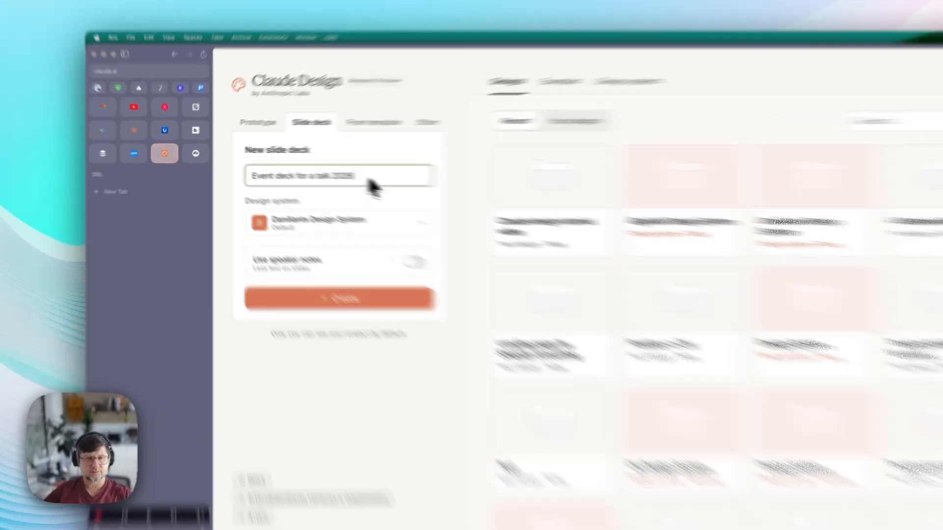
left_click_drag(323, 170, 211, 170)
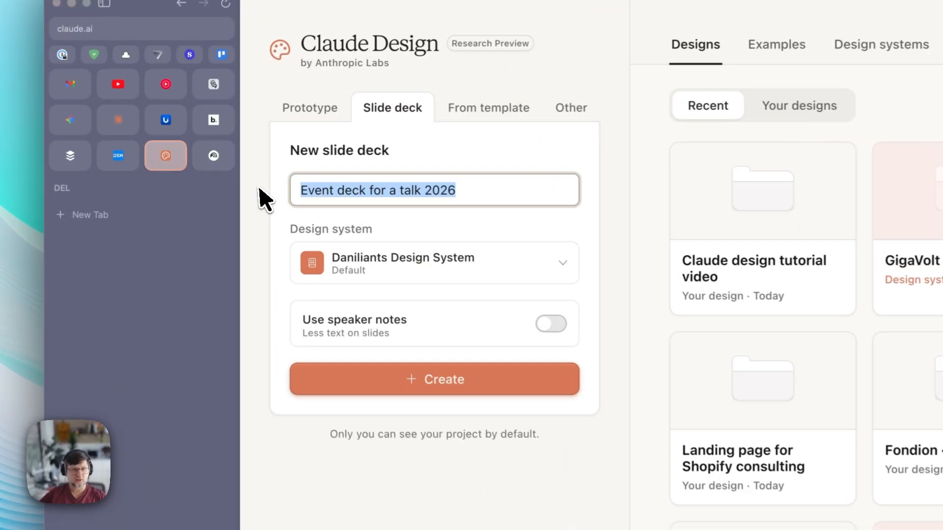
left_click(280, 170)
left_click_drag(309, 171, 204, 171)
left_click(386, 199)
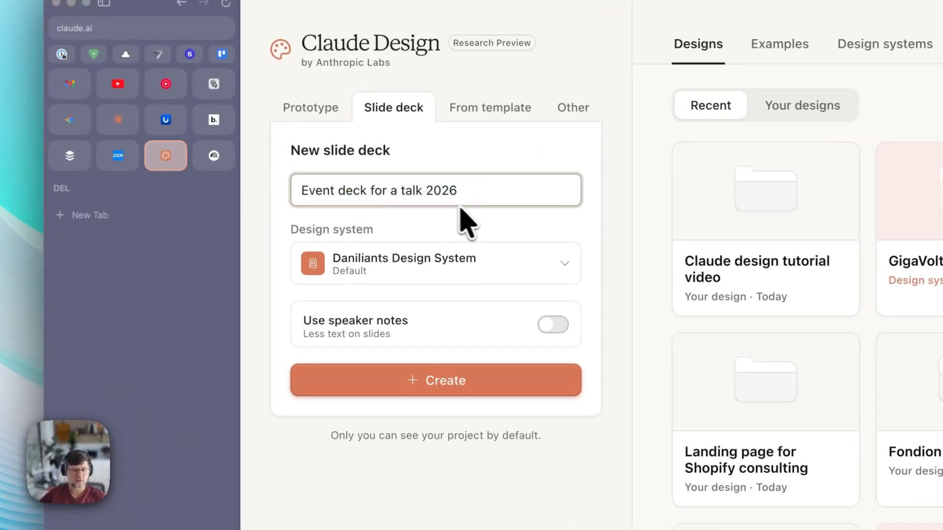
left_click(554, 326)
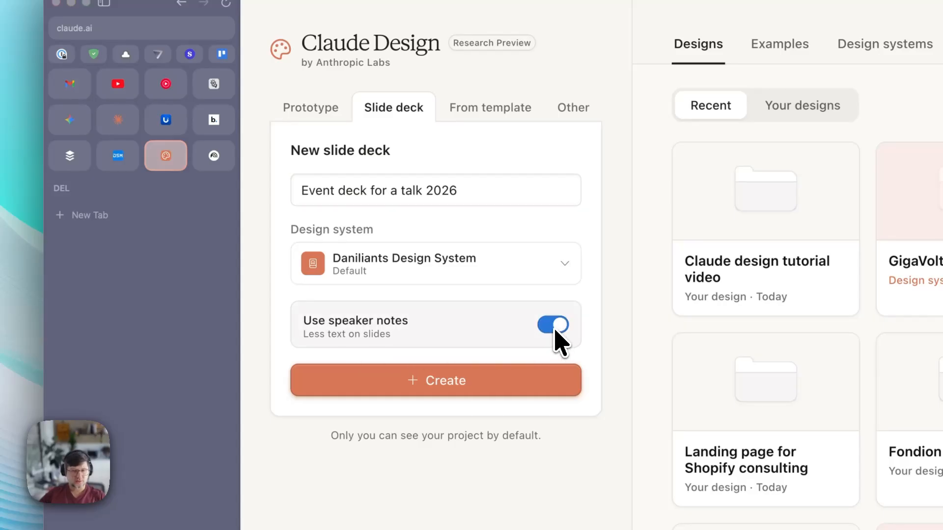
left_click(552, 326)
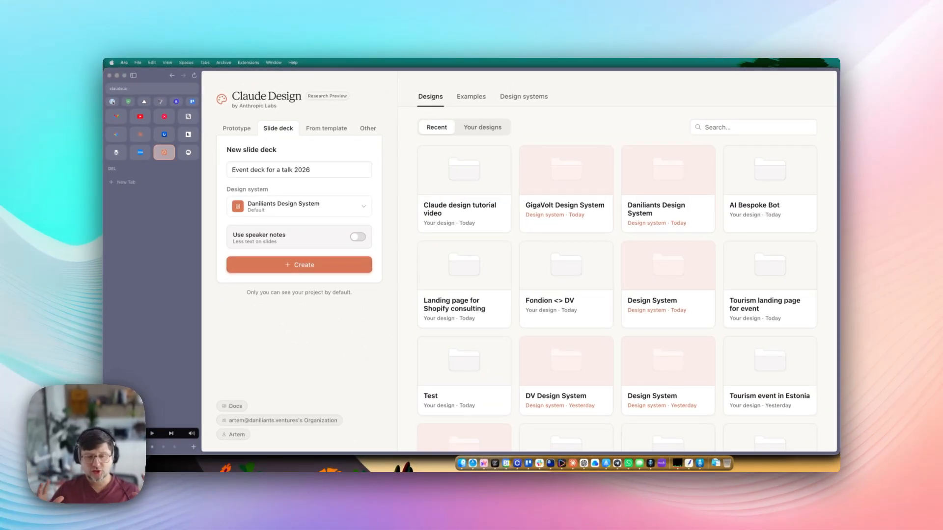
left_click(355, 234)
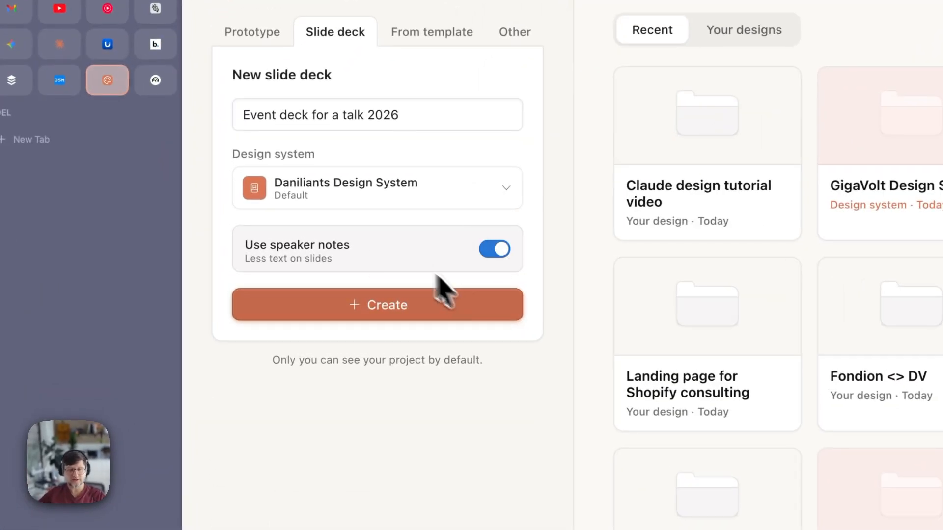
- Create the 'Event deck for a talk 2026' project and wait for its empty Start with context page
left_click(464, 316)
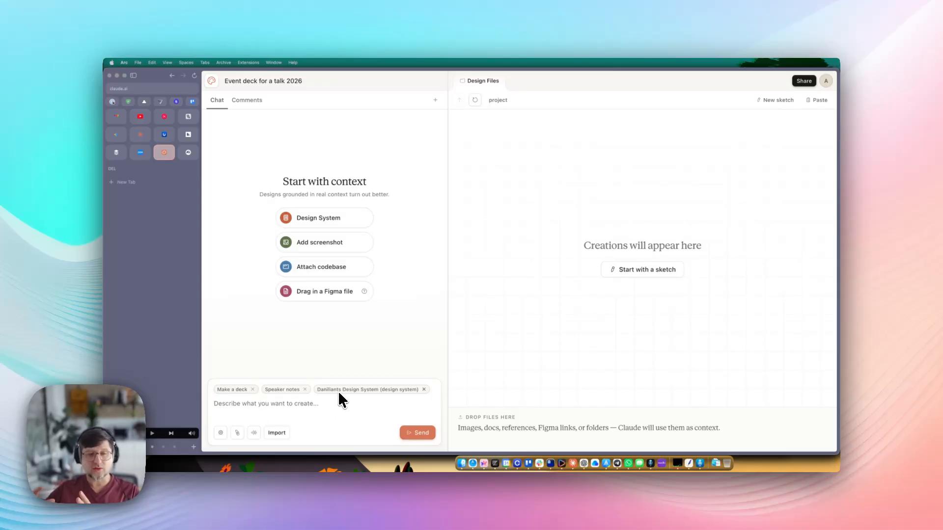
mouse_move(338, 392)
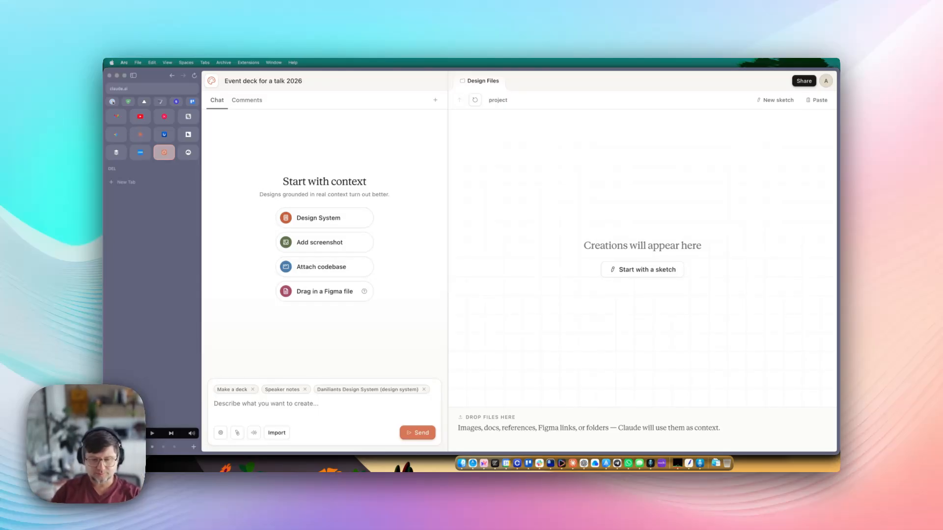
- Draft the 10-slide Static Websites in 2026 deck request with placeholders, closing the stray LinkedIn Posts.html tab
type("Cr")
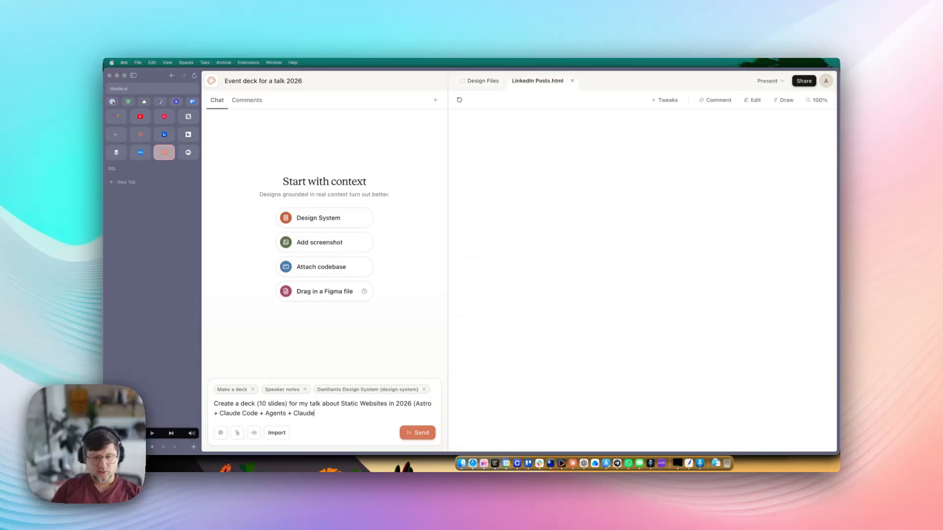
key("BackSpace")
key("BackSpace")
key("BackSpace")
key("BackSpace")
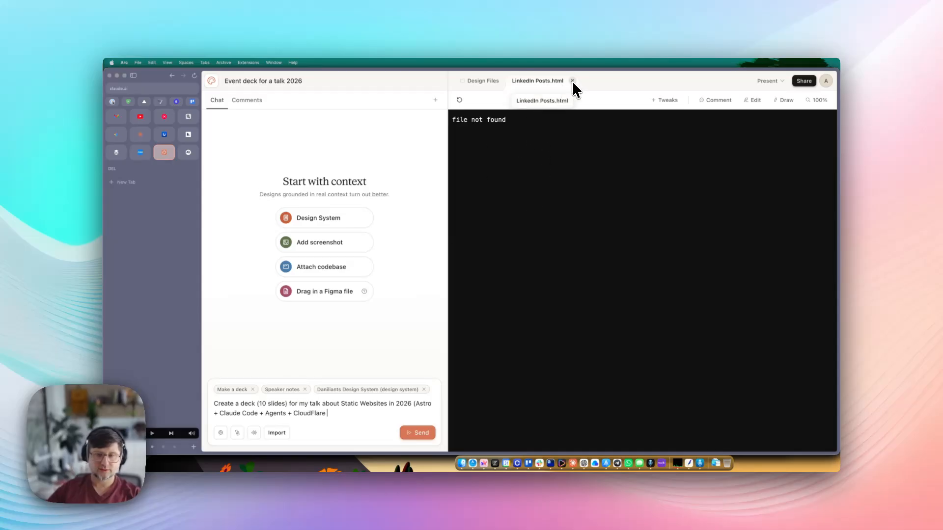
mouse_move(460, 120)
left_mouse_down()
mouse_move(523, 119)
mouse_move(470, 120)
left_mouse_up()
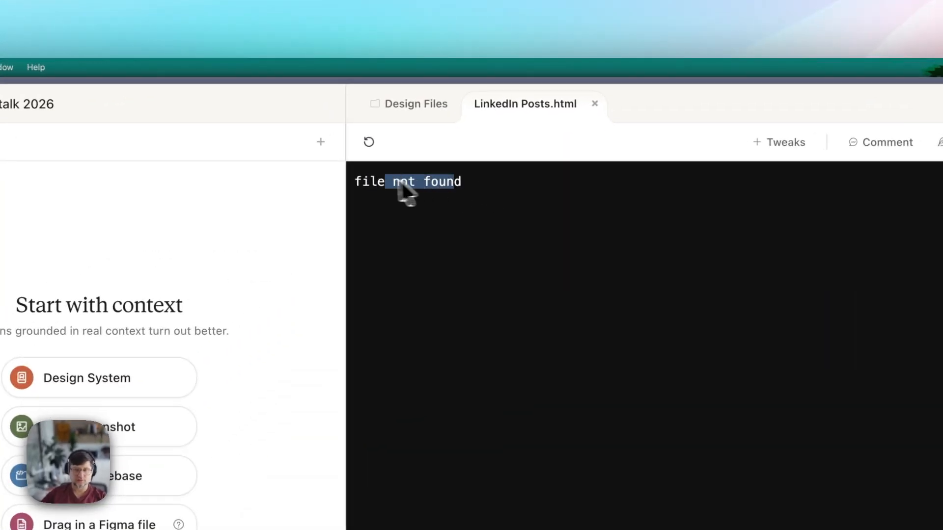
left_click(594, 103)
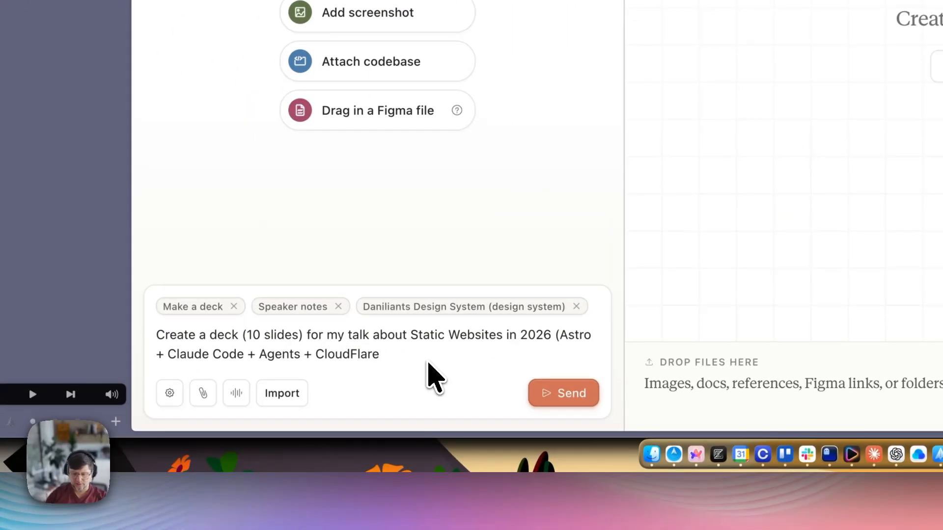
type("). Create placeholders a")
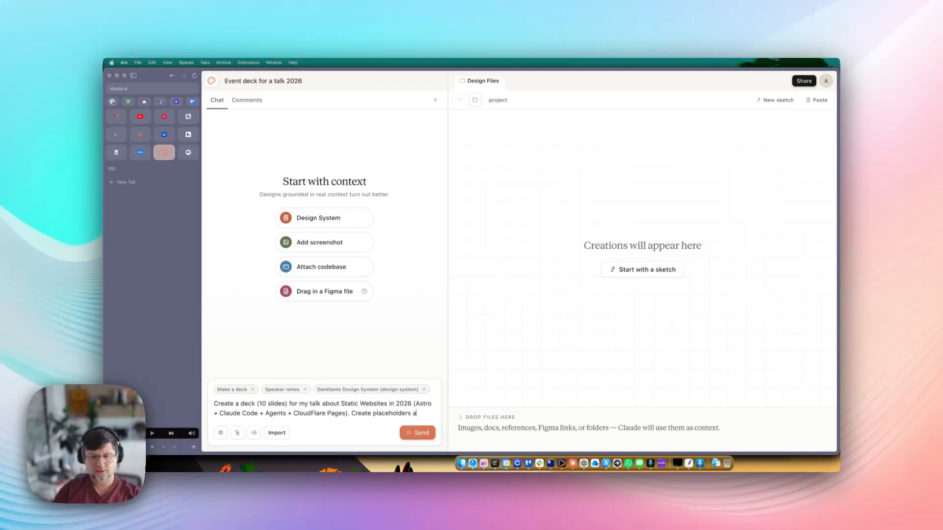
type("s I will asd")
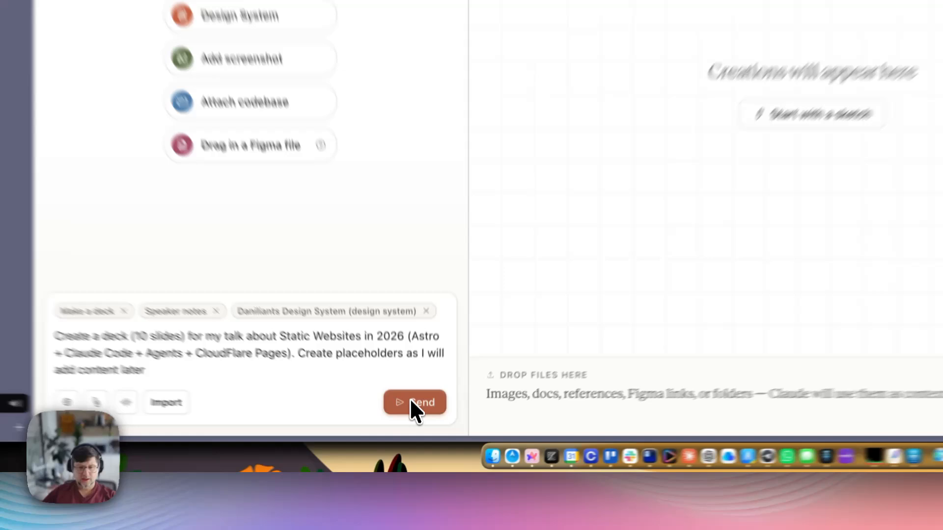
- Send the Static Websites deck request to Claude
left_click(418, 433)
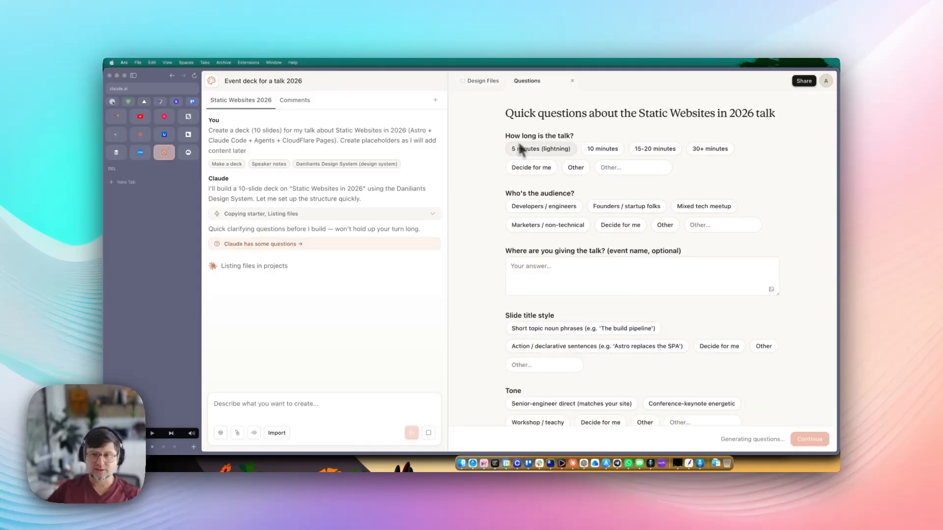
left_click_drag(506, 114, 665, 114)
left_click(664, 114)
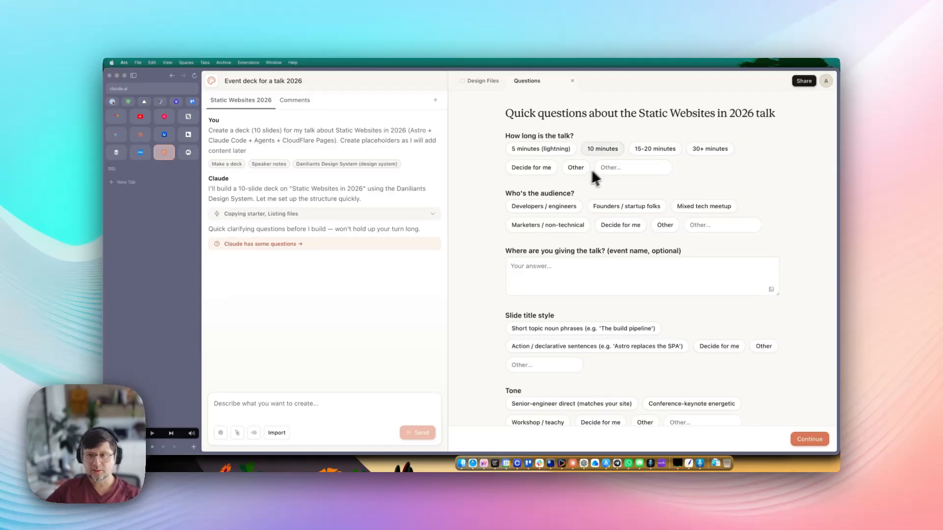
- Answer 30+ minutes for talk length and Founders / startup folks for the audience
left_click(659, 150)
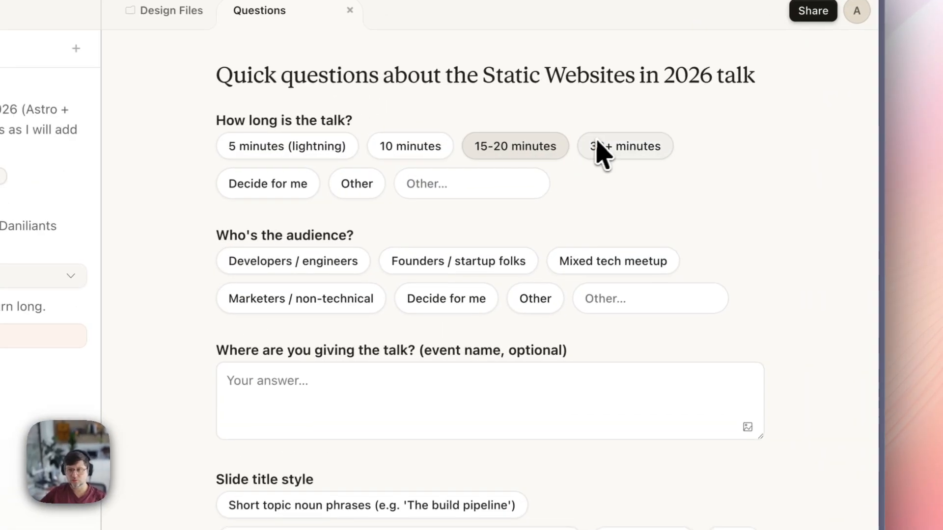
left_click(602, 150)
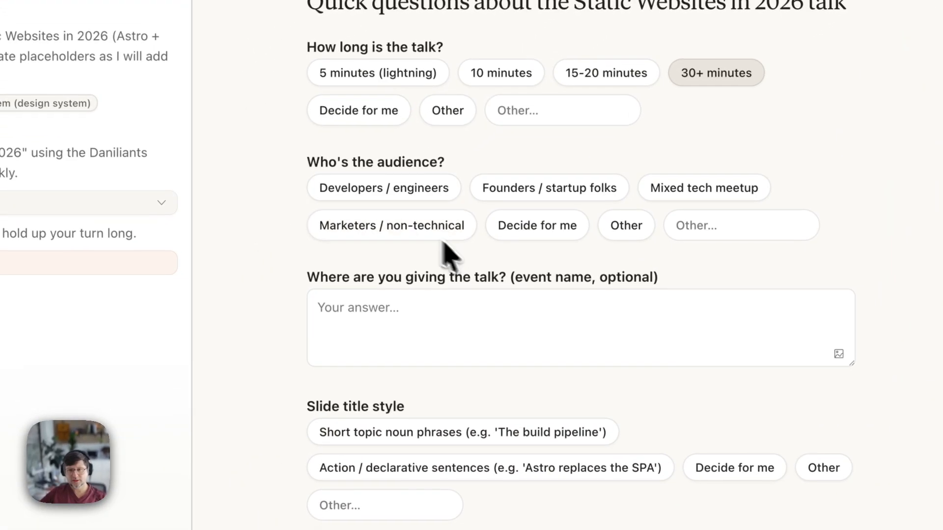
left_click(352, 262)
left_click(473, 147)
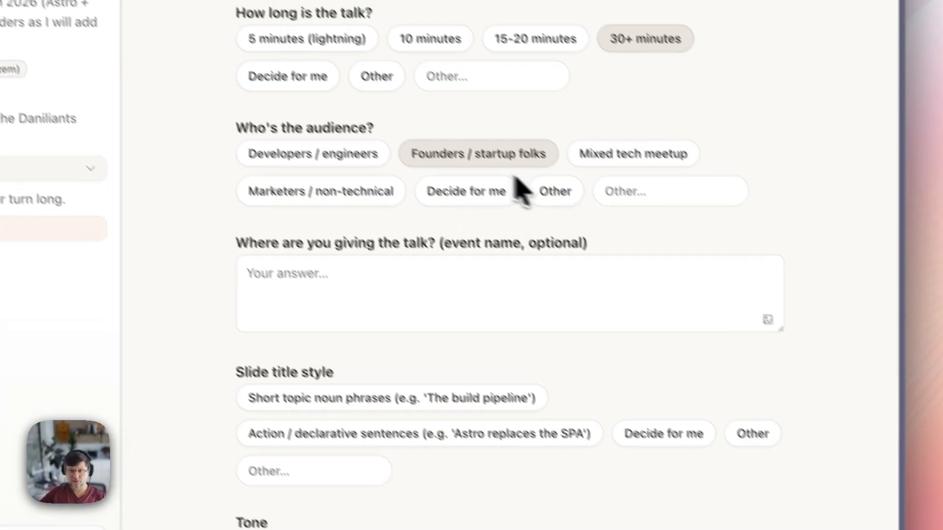
- Leave title style, tone, story arc, speaker notes, placeholders, example site and ending to Claude, then submit
scroll(523, 306, "down", 3)
left_click(695, 303)
scroll(544, 344, "down", 4)
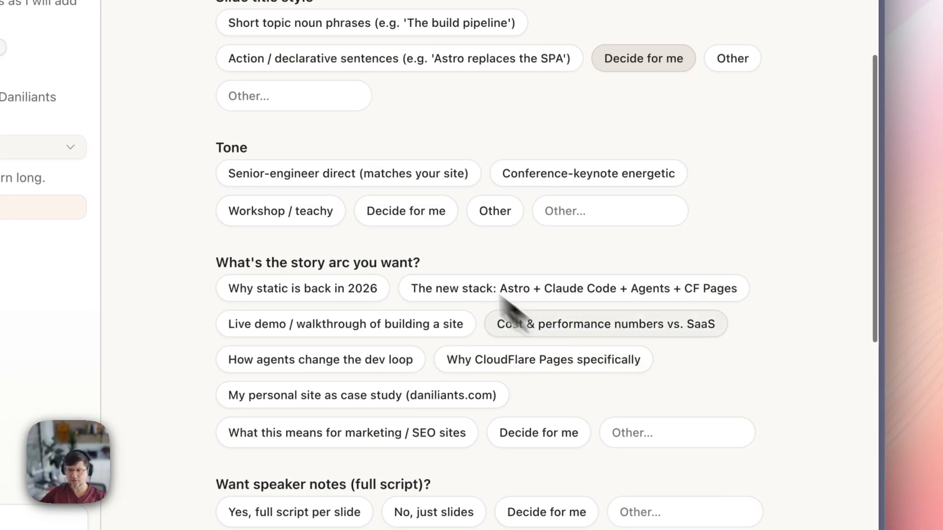
left_click(449, 456)
scroll(580, 256, "down", 7)
left_click(541, 179)
left_click(544, 100)
scroll(514, 211, "down", 2)
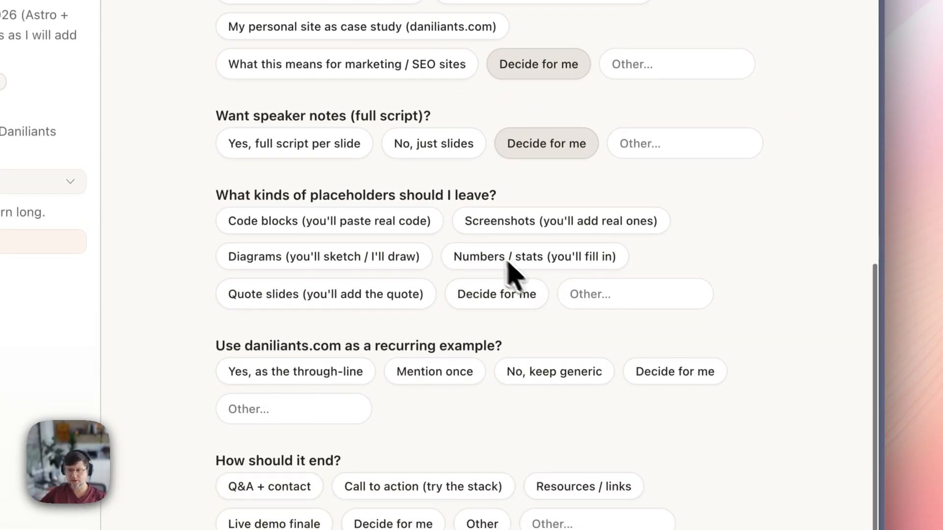
left_click(495, 227)
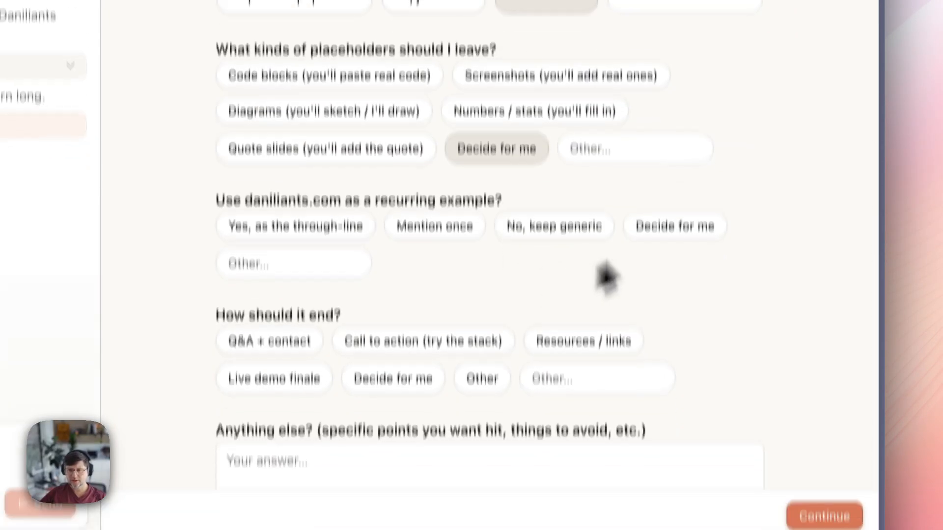
left_click(677, 235)
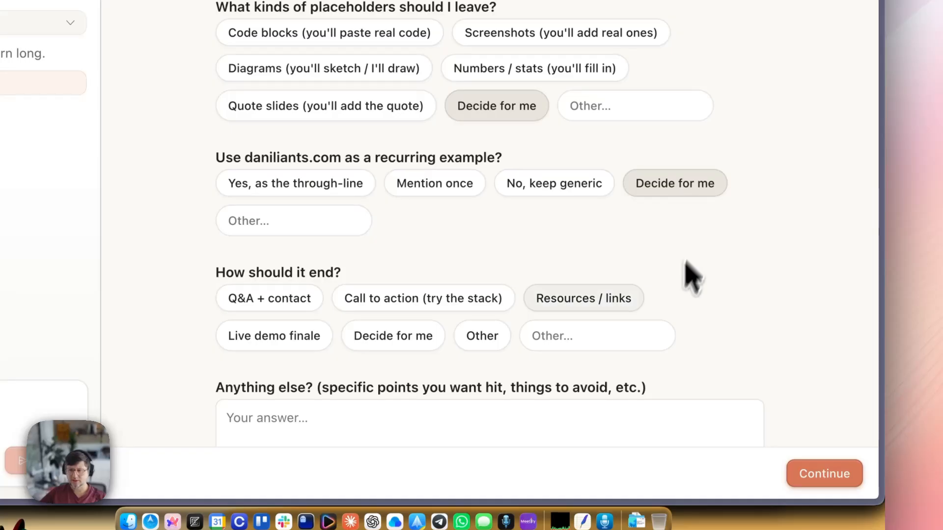
scroll(614, 300, "down", 2)
left_click(420, 291)
left_click(820, 474)
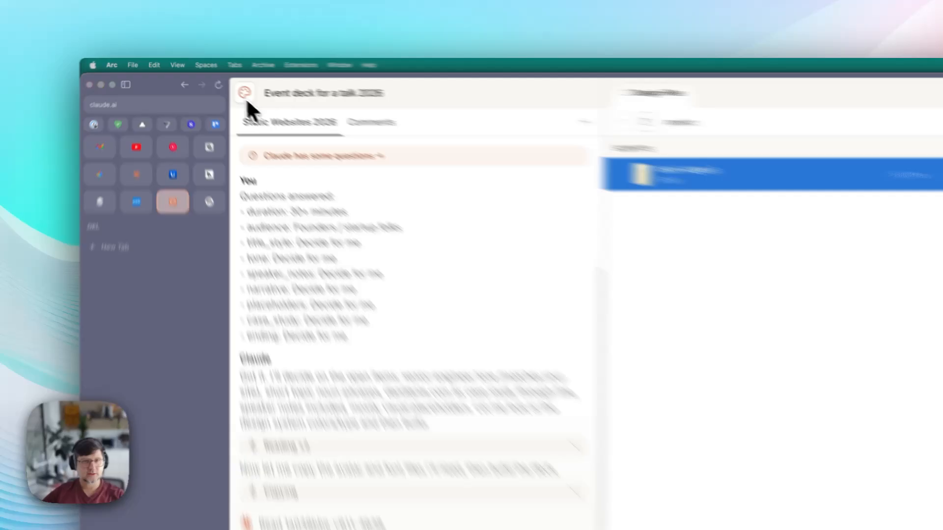
- Search the home page designs for 'linkedin' and then 'social', then clear the search
left_click(211, 80)
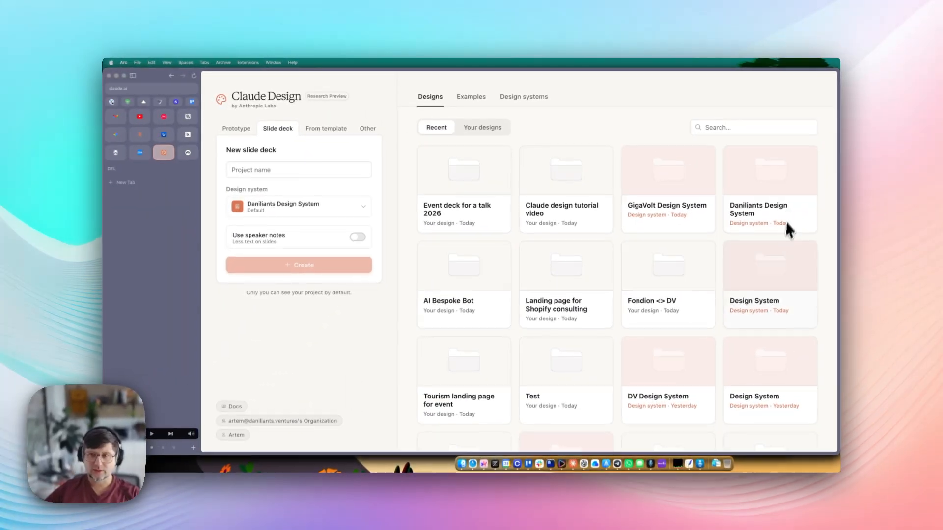
scroll(694, 275, "down", 4)
scroll(665, 337, "up", 4)
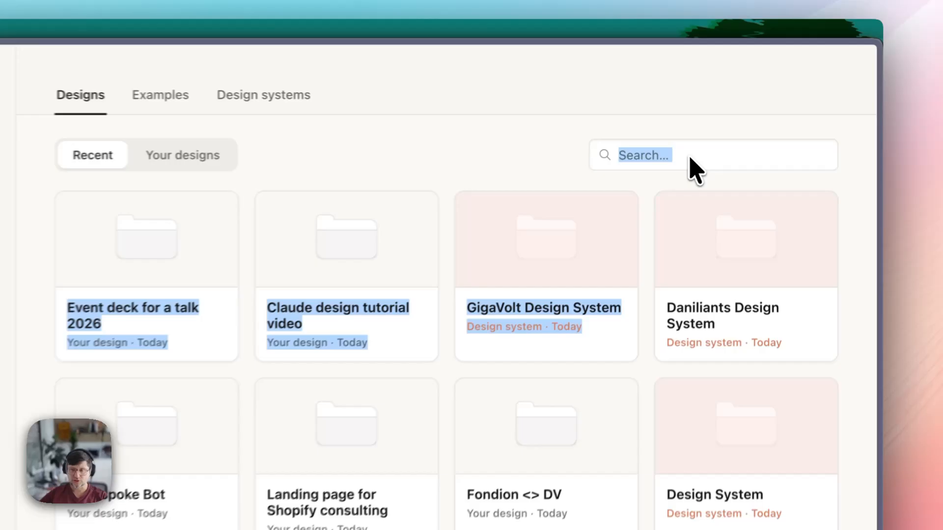
left_click(749, 129)
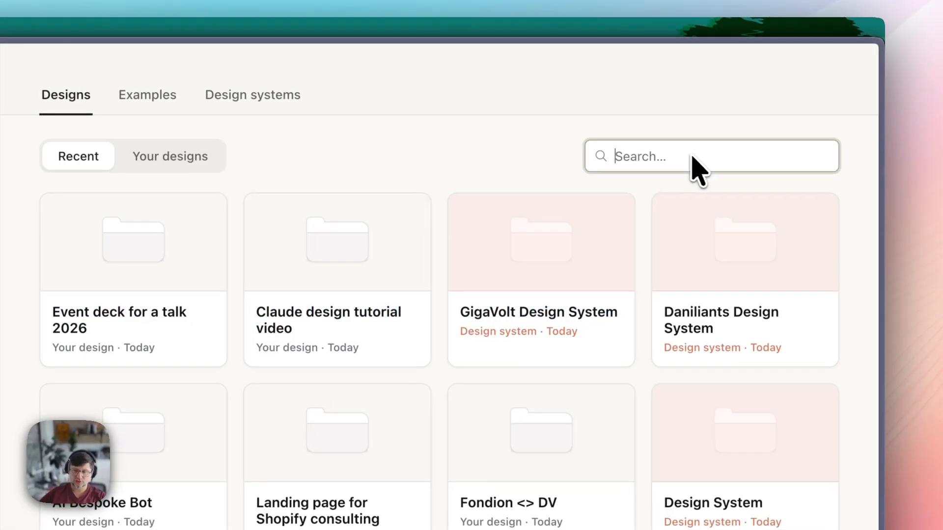
type("linkedin")
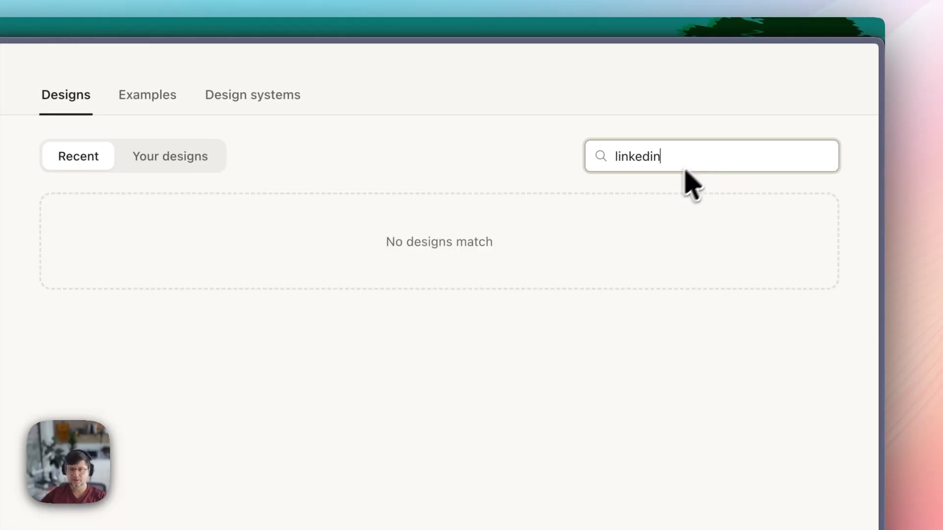
key("super+a")
key("BackSpace")
type("socila")
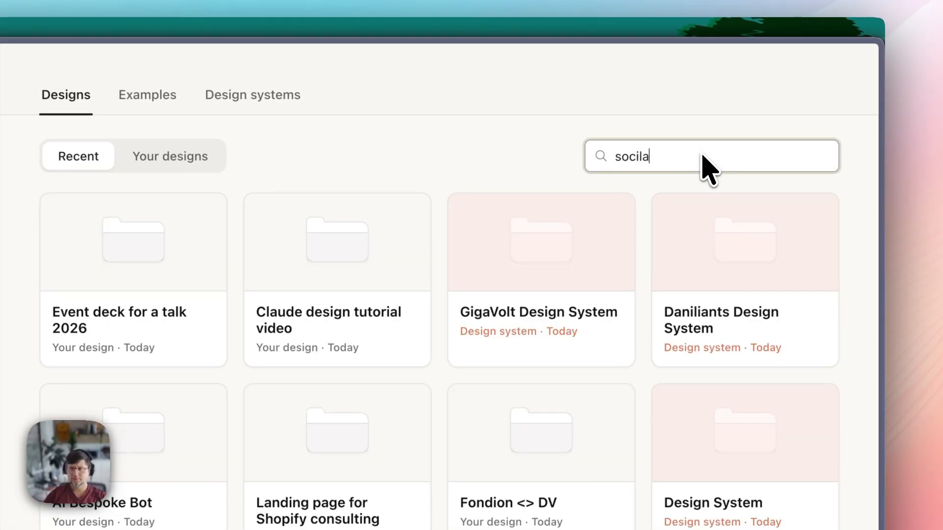
key("BackSpace")
key("BackSpace")
type("al")
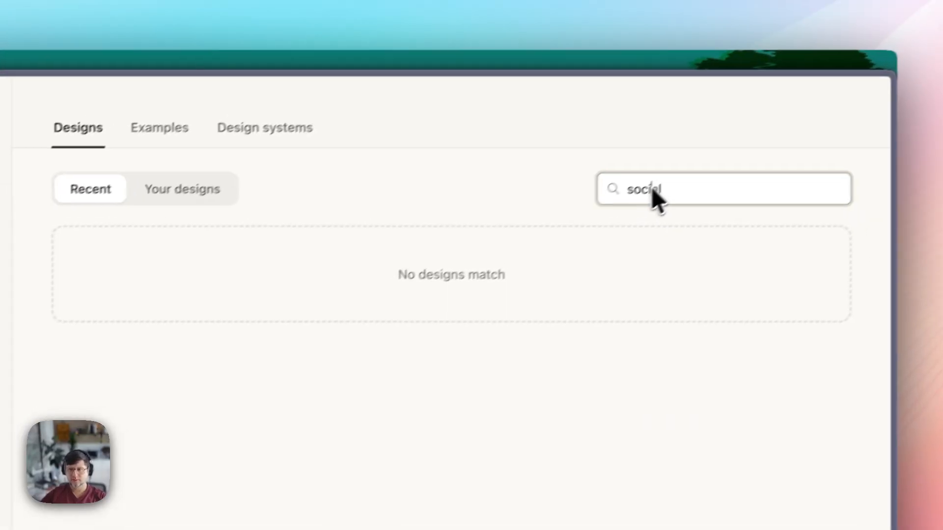
double_click(652, 189)
key("BackSpace")
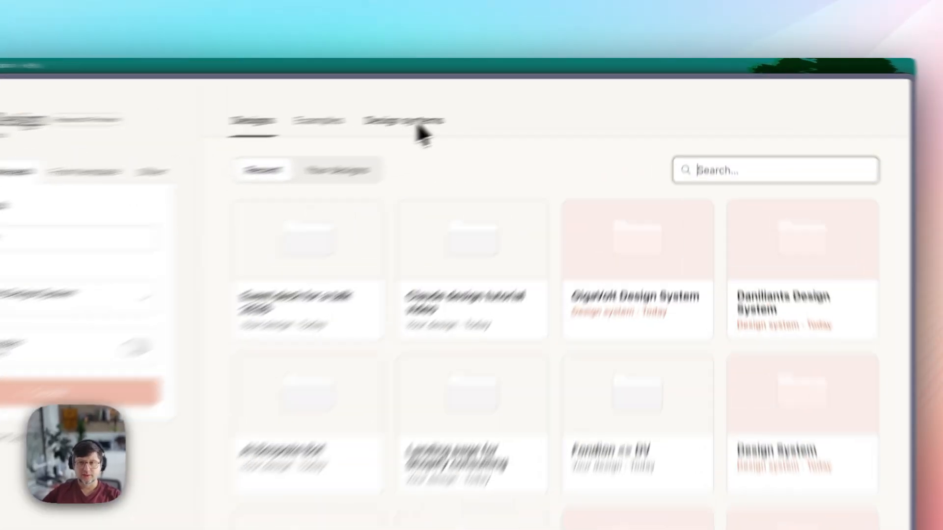
- Glance at the Design systems and Examples tabs, then return to recent Designs
left_click(523, 100)
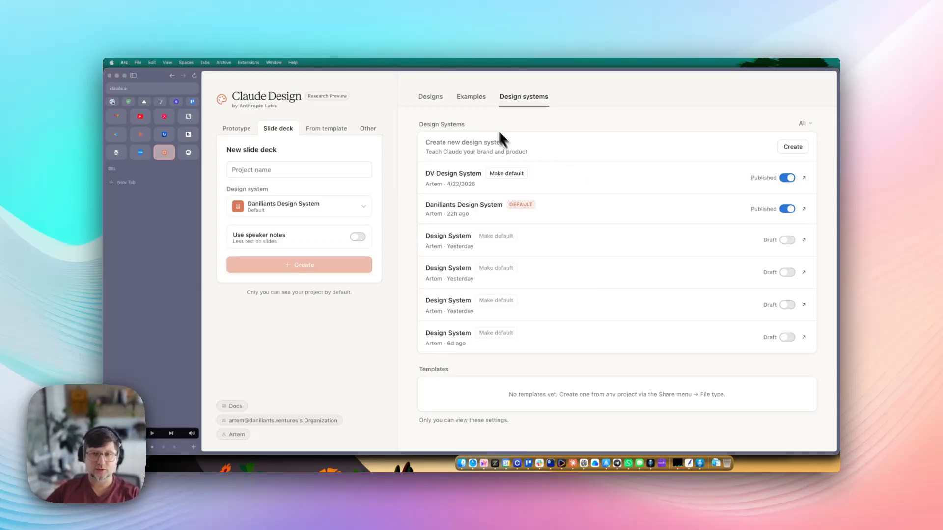
left_click(471, 97)
left_click(430, 96)
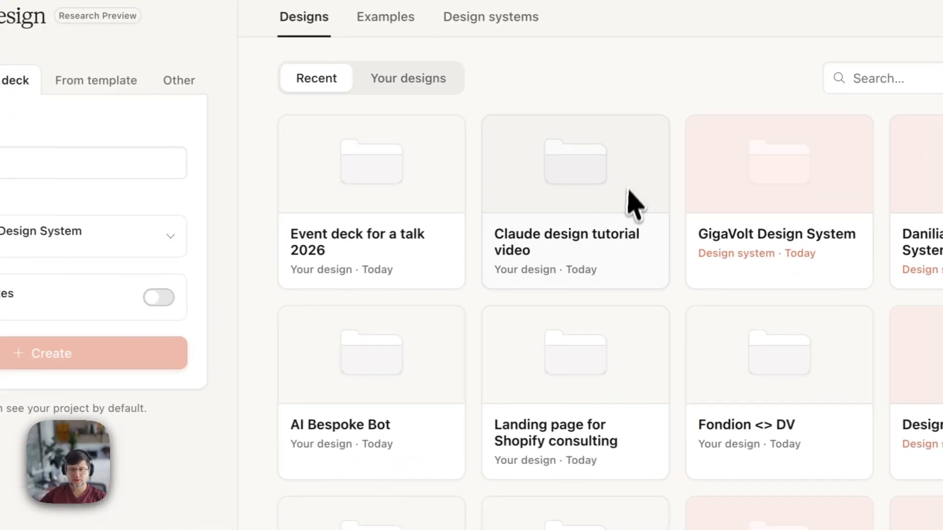
- Open the 'Claude design tutorial video' project and scroll through its chat
left_click(604, 185)
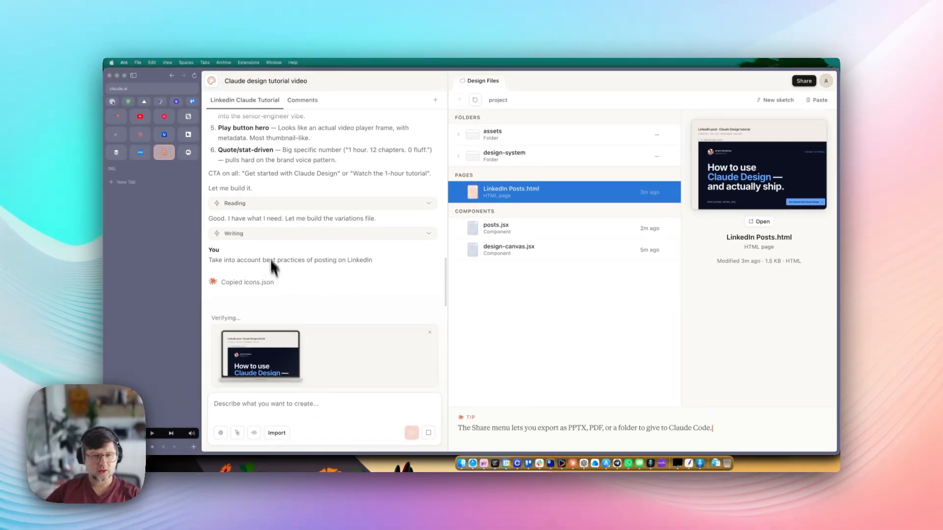
scroll(272, 196, "up", 6)
scroll(264, 165, "down", 3)
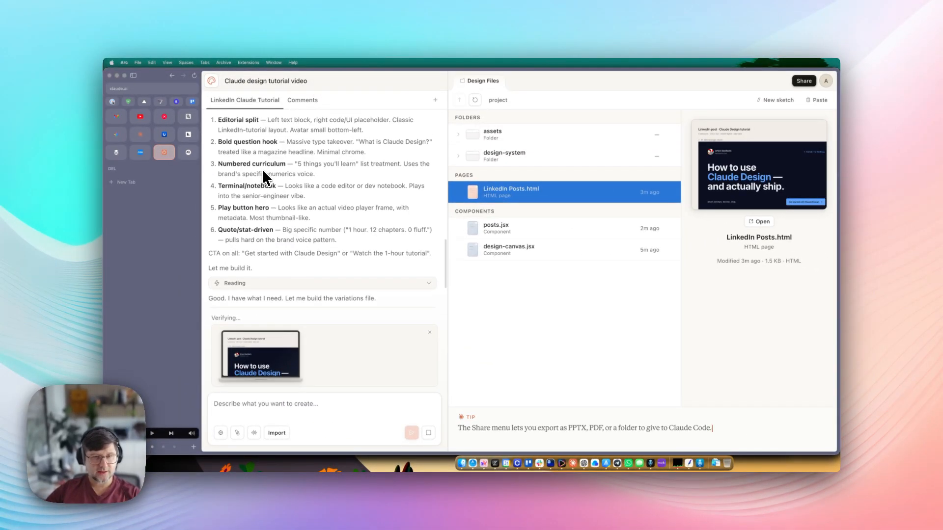
scroll(263, 176, "up", 4)
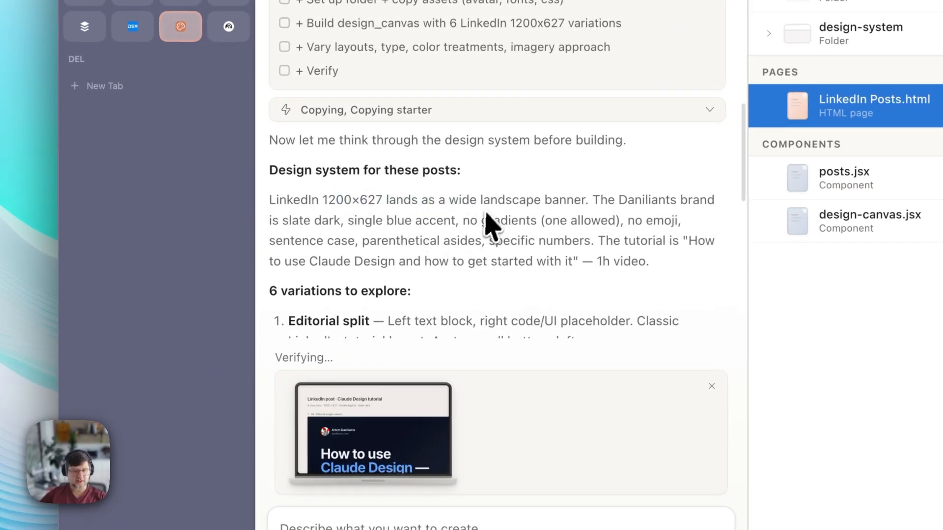
scroll(461, 231, "down", 5)
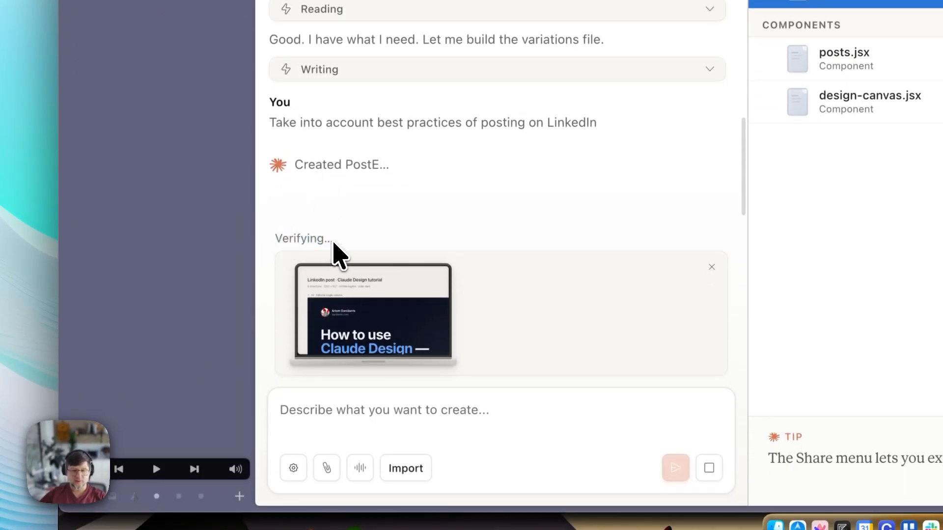
- Highlight the 'best practices of posting on LinkedIn' request in the chat
left_click_drag(335, 245, 276, 248)
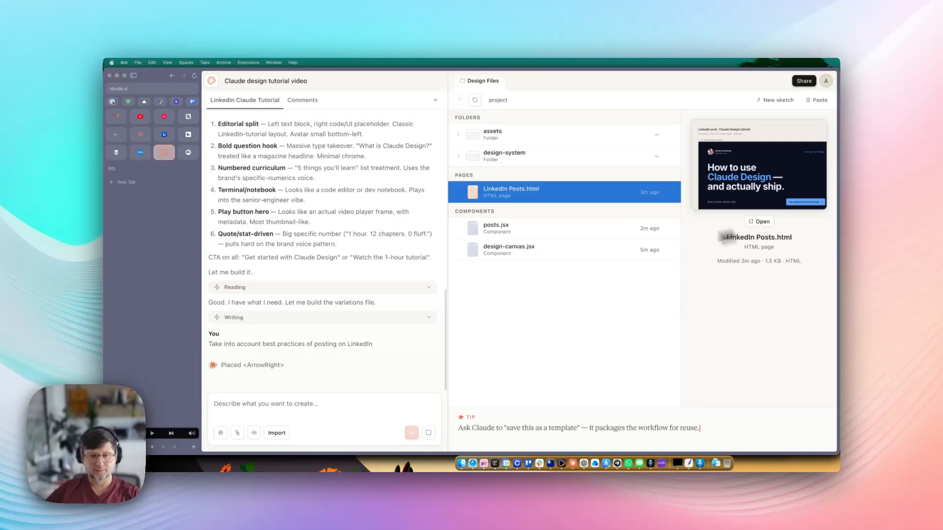
left_click_drag(292, 346, 245, 347)
left_click(371, 347)
left_click_drag(376, 346, 256, 348)
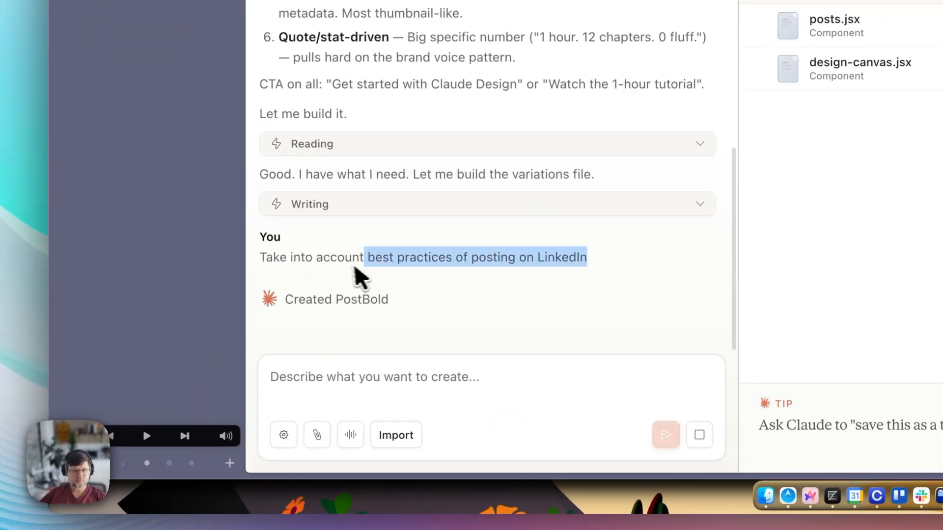
left_click(257, 347)
left_click_drag(260, 261, 592, 259)
left_click(497, 261)
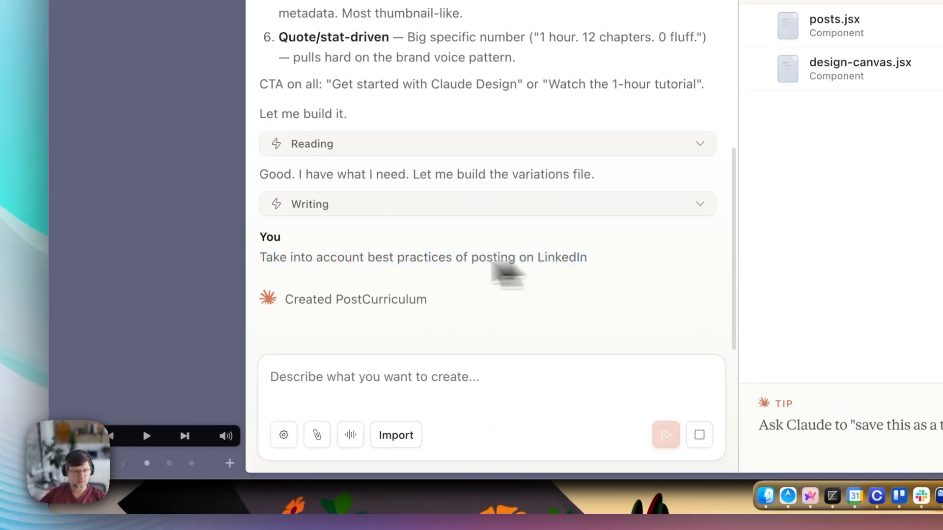
left_click_drag(324, 259, 438, 256)
left_click(436, 259)
left_click_drag(375, 261, 467, 265)
left_click(568, 258)
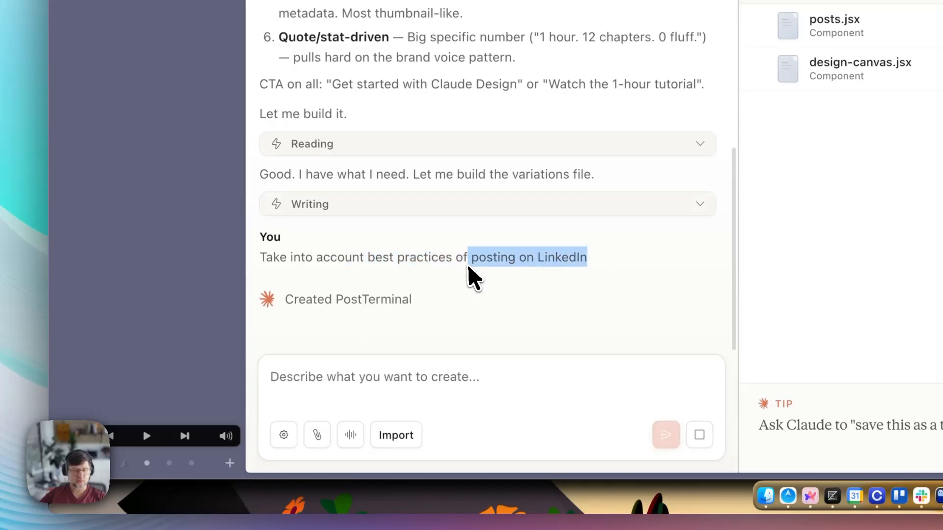
left_click(469, 267)
left_click_drag(555, 263, 583, 265)
left_click(586, 265)
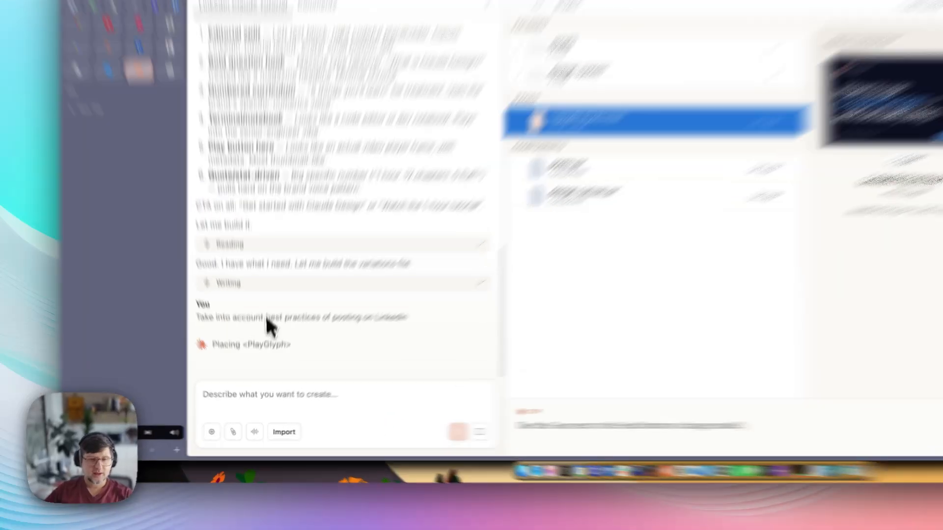
left_click_drag(255, 345, 355, 350)
left_click(365, 347)
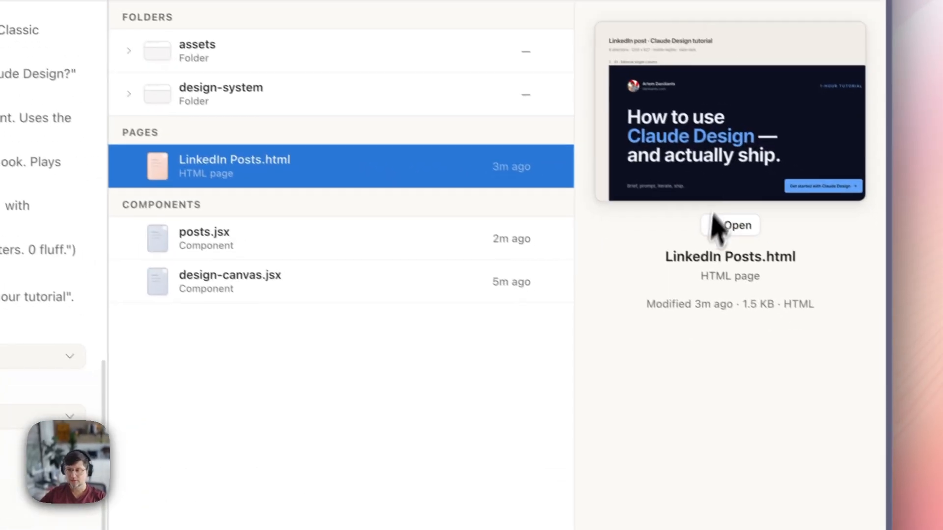
- Open LinkedIn Posts.html and pan across its six 1200 × 627 post directions, back to the first
left_click(732, 220)
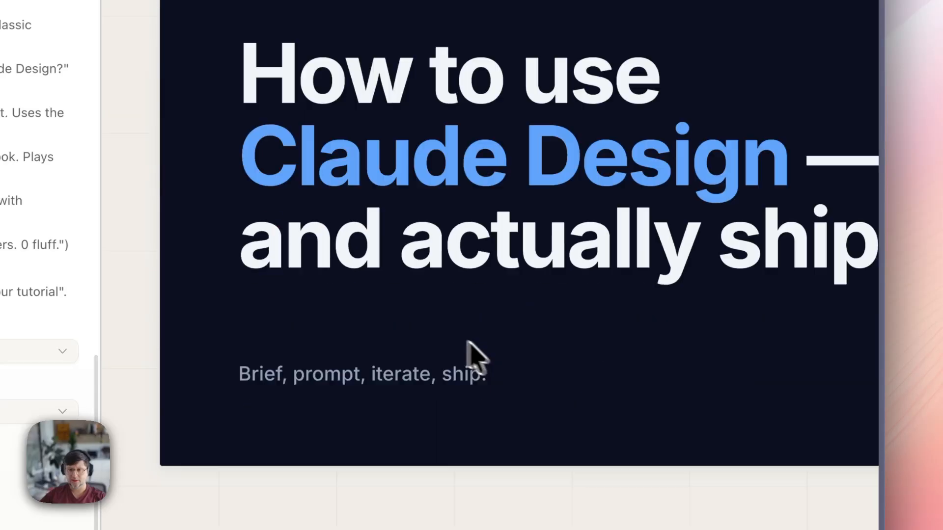
scroll(497, 344, "up", 2)
scroll(514, 329, "down", 5)
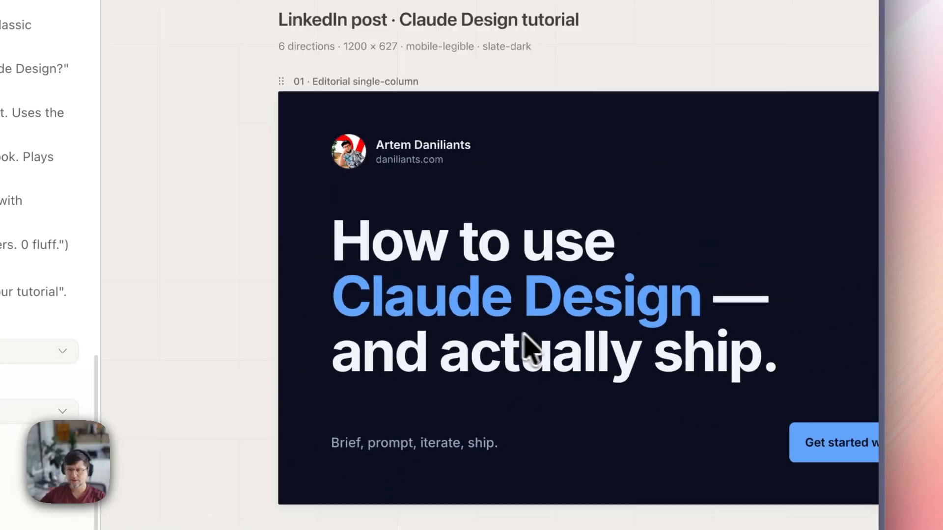
scroll(639, 371, "right", 4)
scroll(580, 314, "down", 2)
scroll(665, 235, "right", 10)
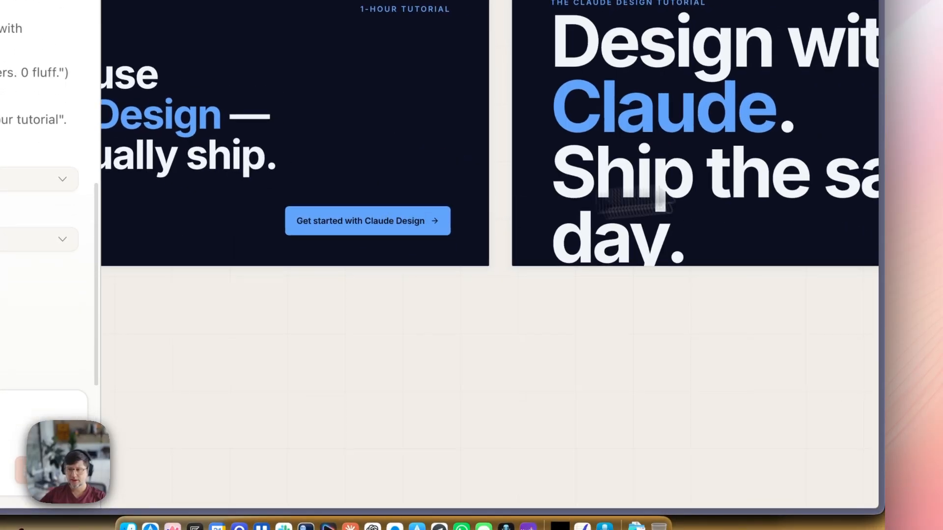
scroll(654, 180, "right", 20)
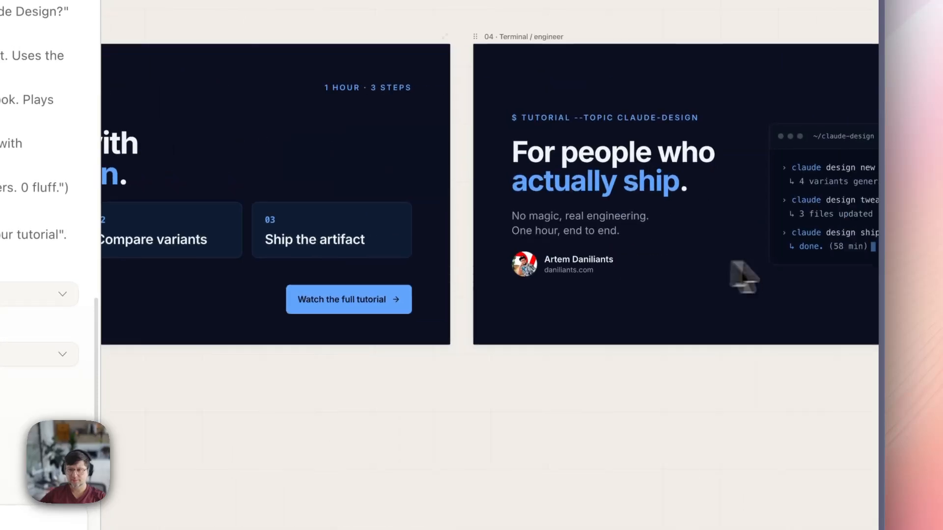
scroll(545, 314, "right", 15)
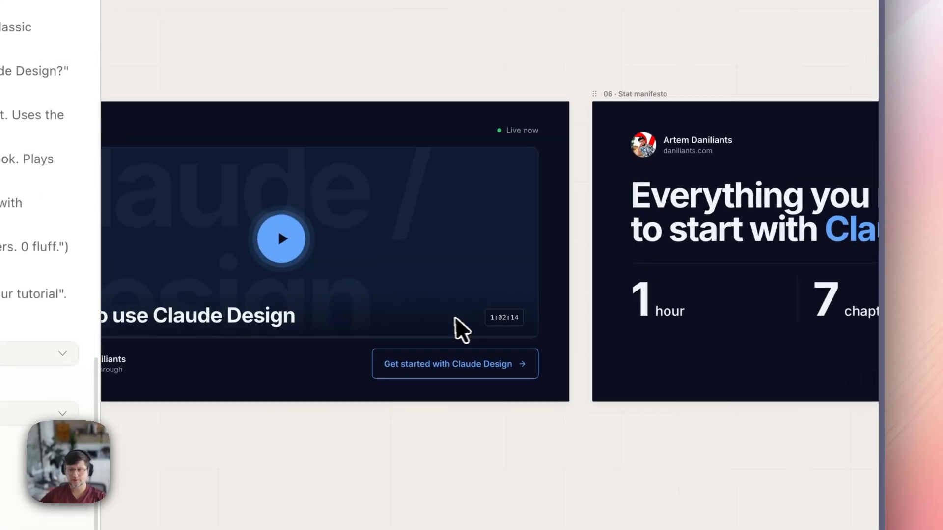
scroll(606, 320, "left", 1)
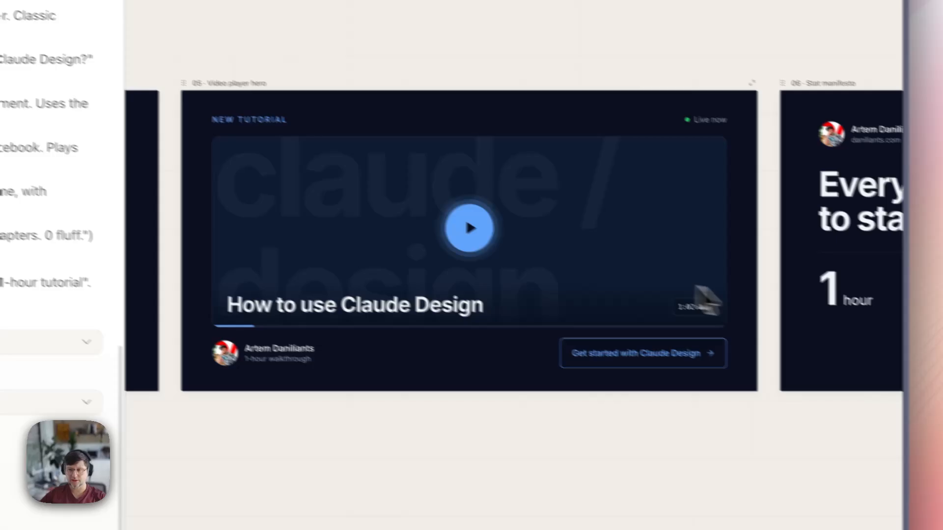
scroll(638, 275, "right", 15)
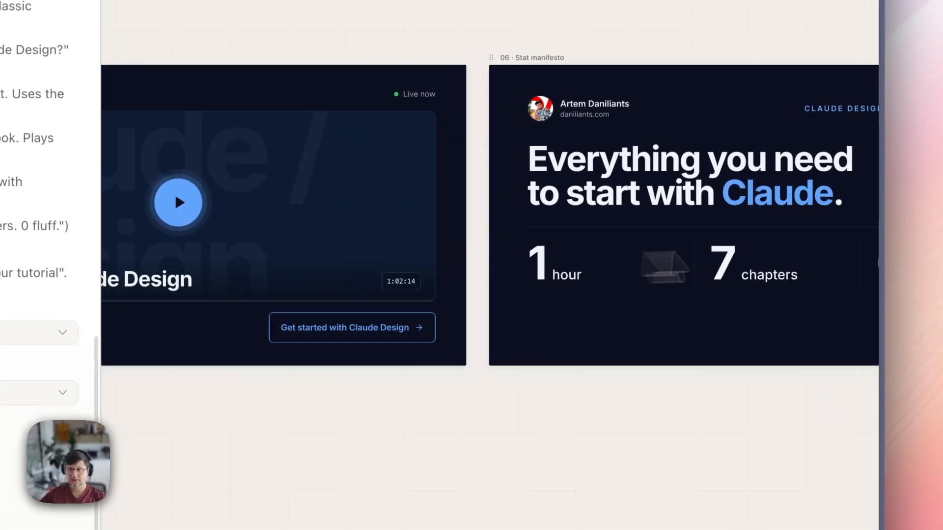
scroll(638, 285, "left", 15)
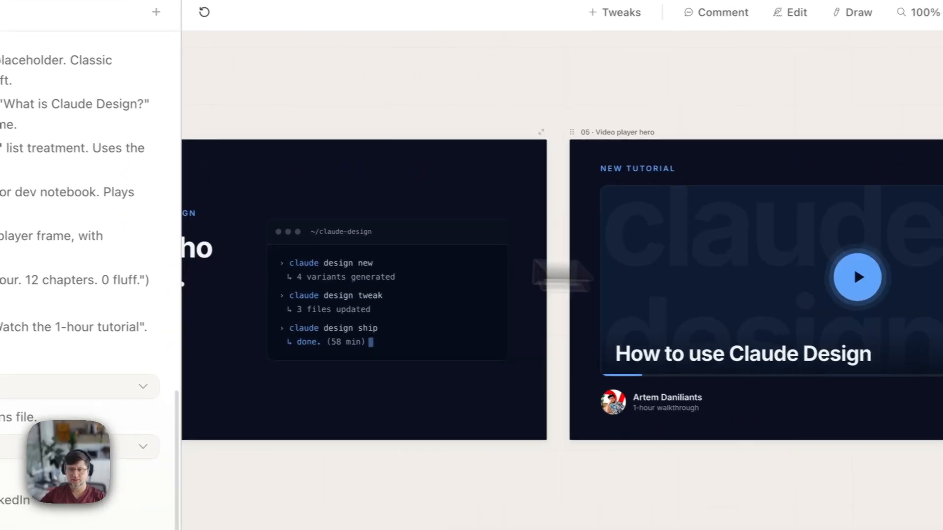
scroll(563, 275, "left", 15)
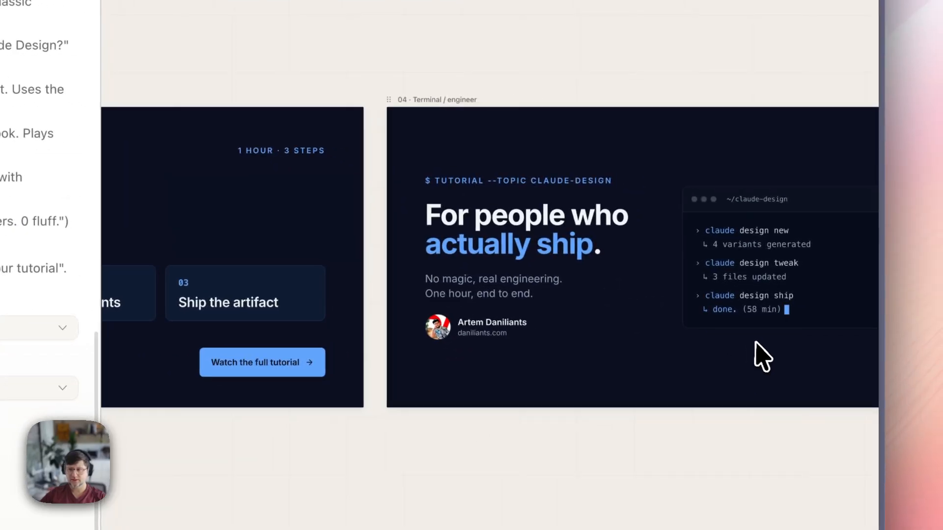
scroll(755, 342, "right", 5)
scroll(498, 302, "up", 8)
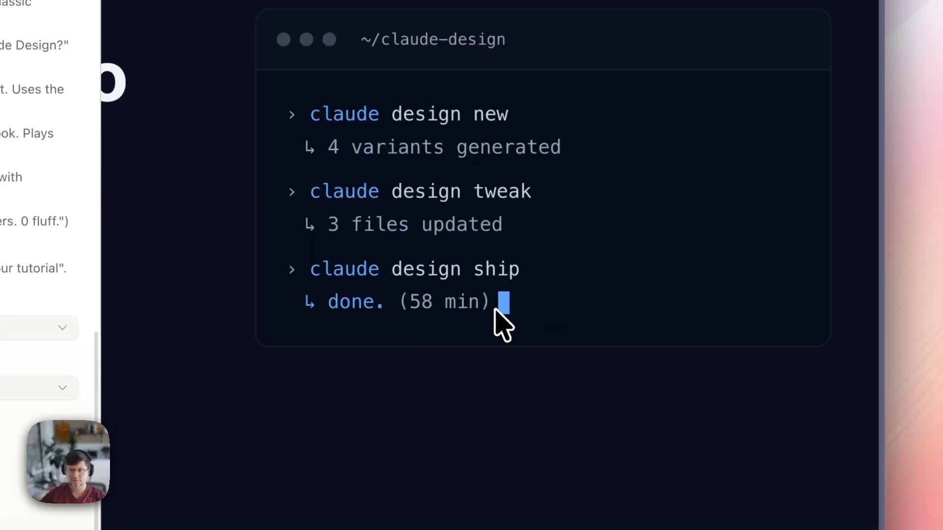
scroll(353, 338, "down", 5)
left_click_drag(271, 320, 621, 313)
left_click_drag(148, 283, 420, 271)
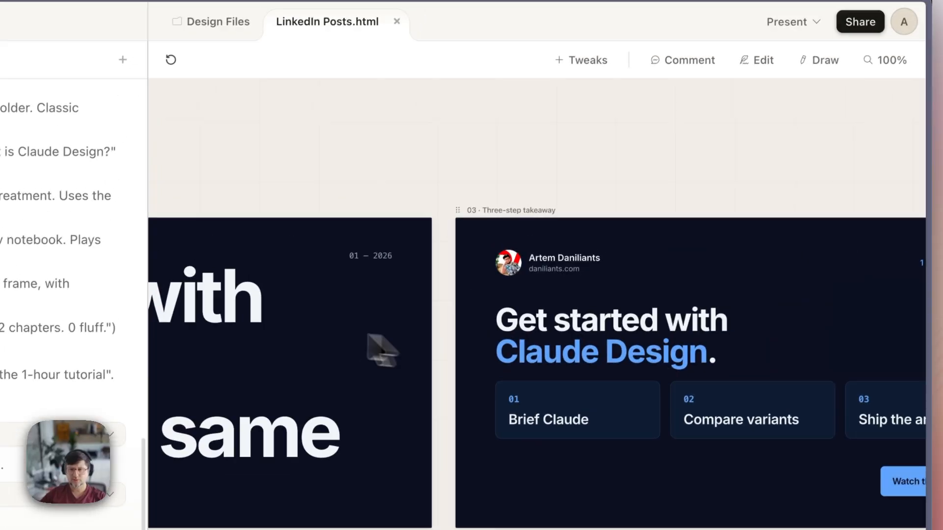
scroll(370, 347, "left", 15)
mouse_move(393, 314)
left_mouse_down()
mouse_move(515, 299)
mouse_move(383, 326)
left_mouse_up()
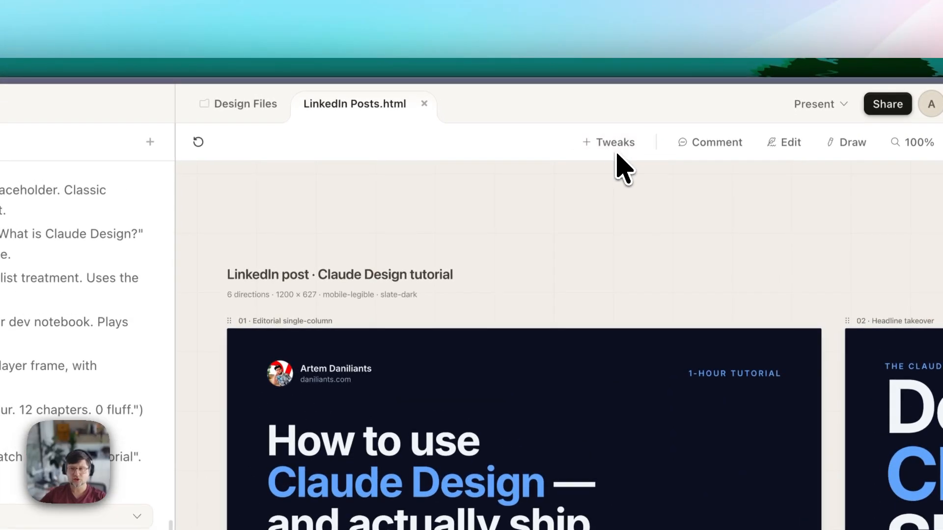
- Bring up the tweak prompt and dismiss it without describing a tweak
left_click(609, 143)
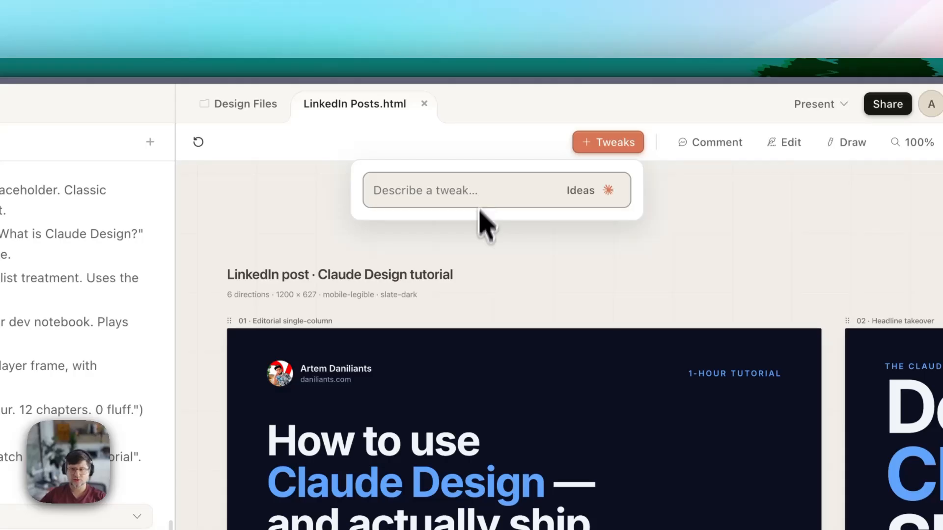
scroll(582, 358, "up", 3)
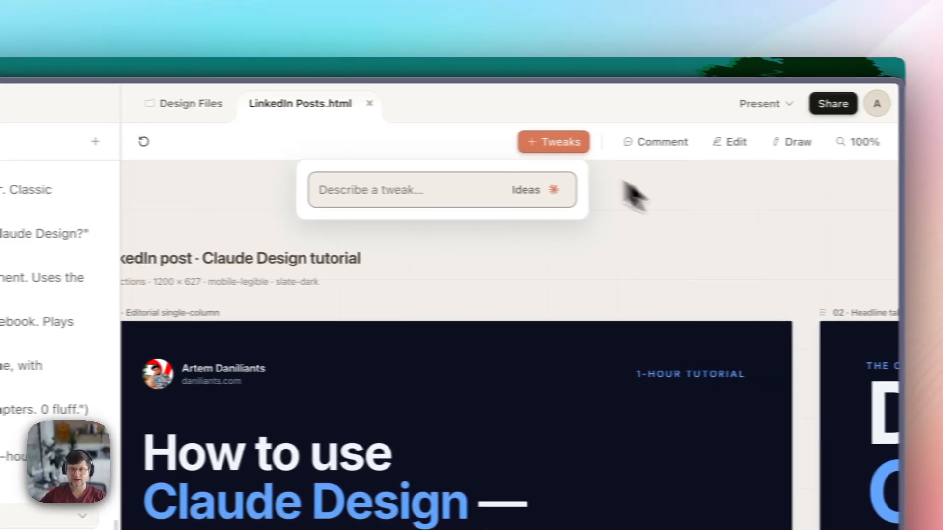
left_click(603, 143)
- Start comments on the author line, Claude Design heading and 'ship.', closing each unsent, then exit Comment mode
left_click(638, 143)
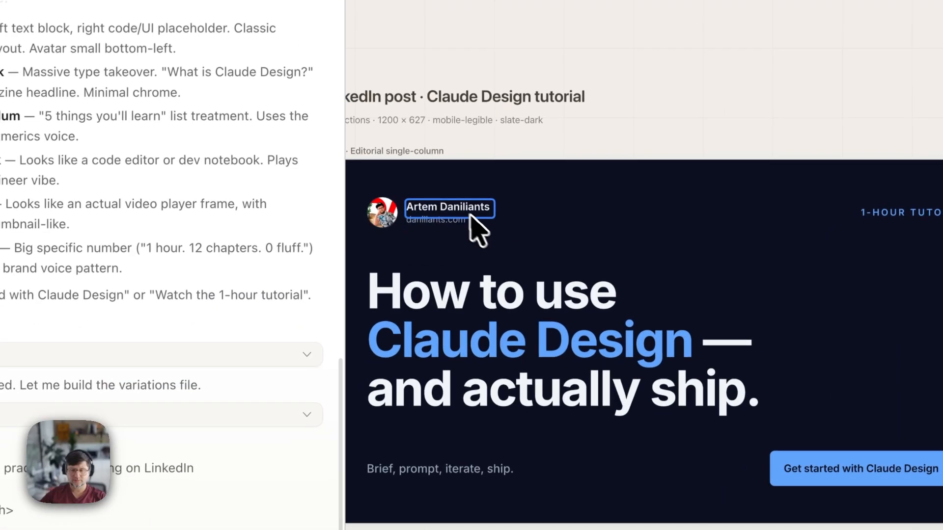
left_click(217, 370)
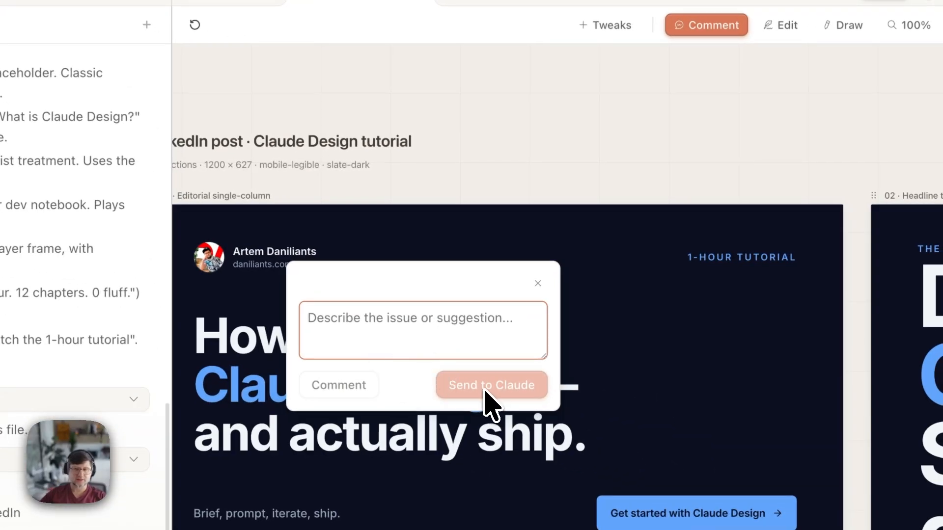
left_click(538, 283)
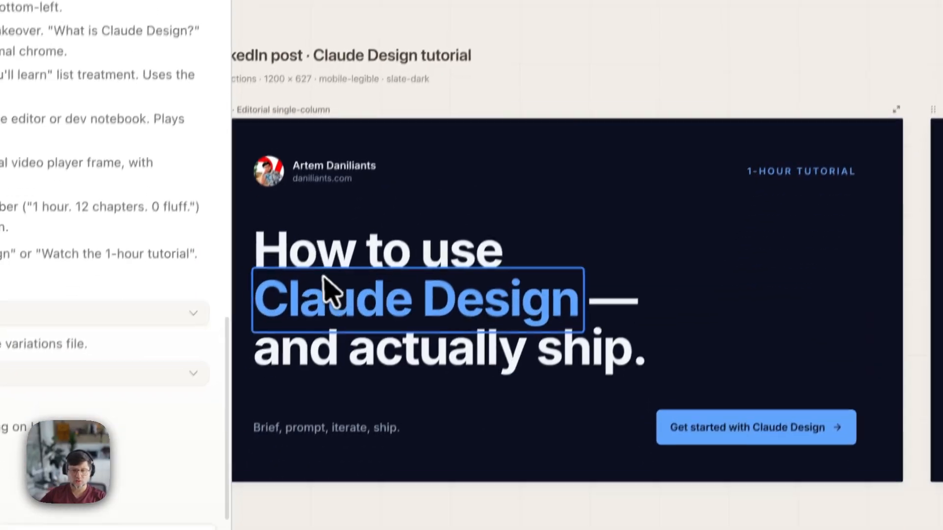
left_click(286, 381)
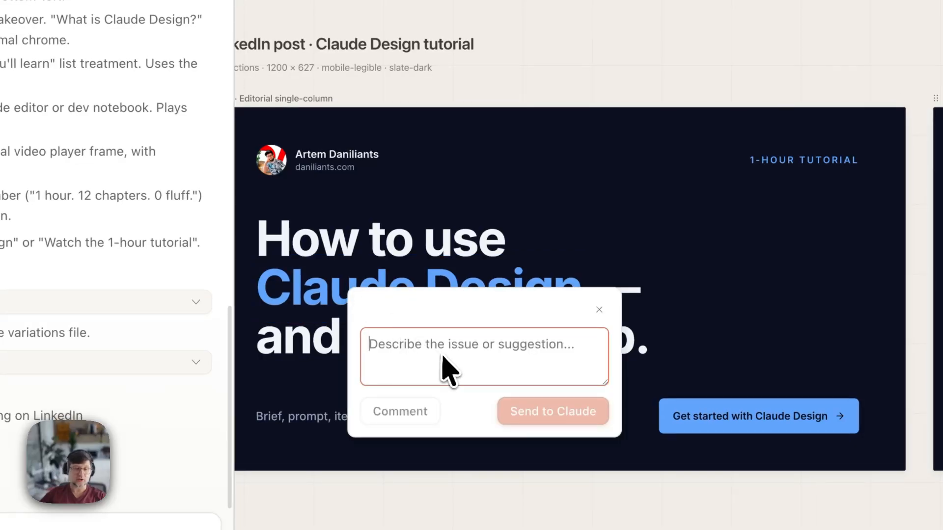
left_click(598, 310)
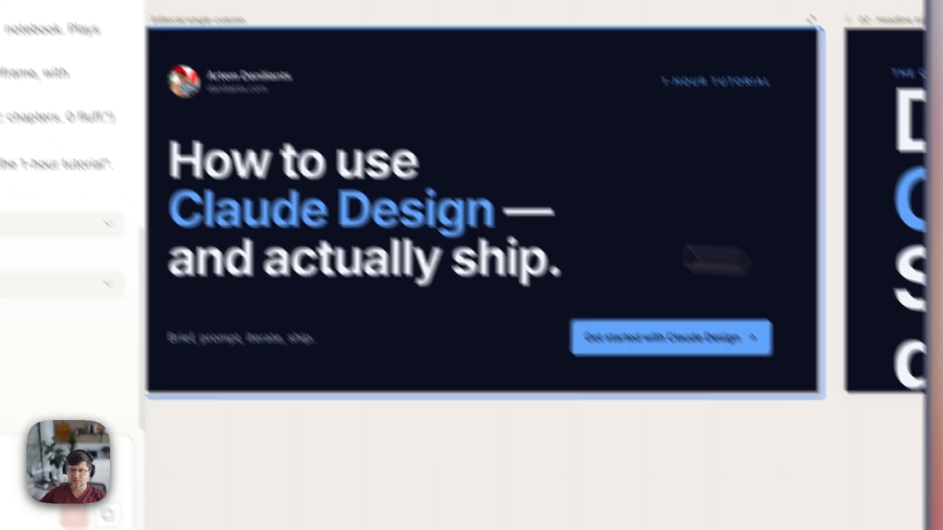
left_click(634, 339)
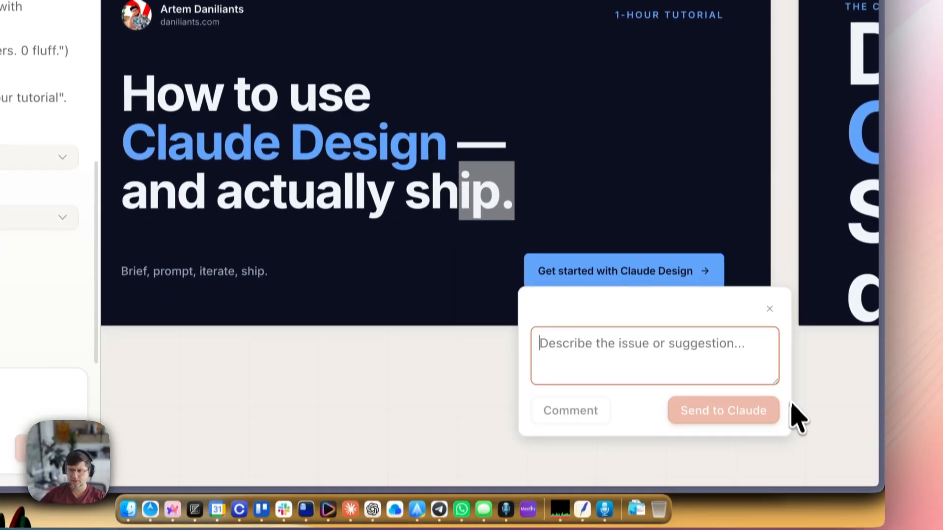
left_click(769, 308)
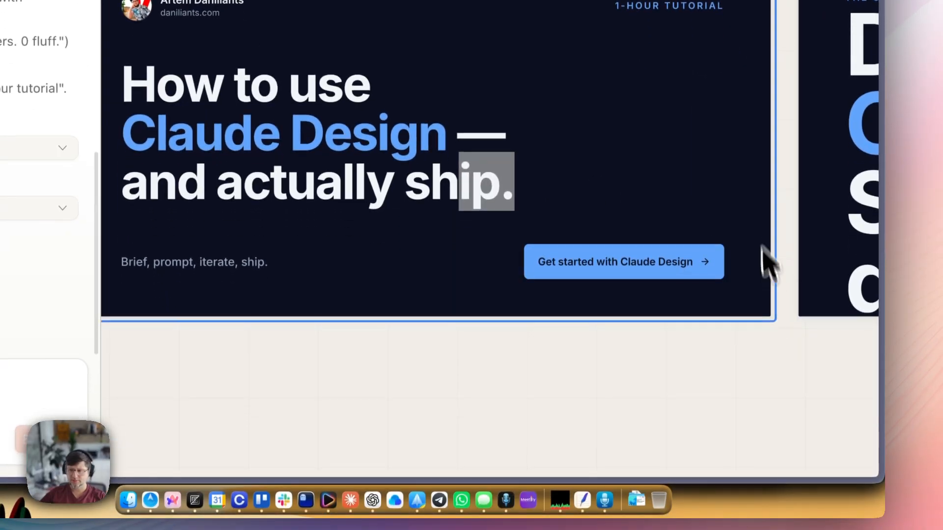
left_click(654, 139)
left_click_drag(756, 248, 556, 236)
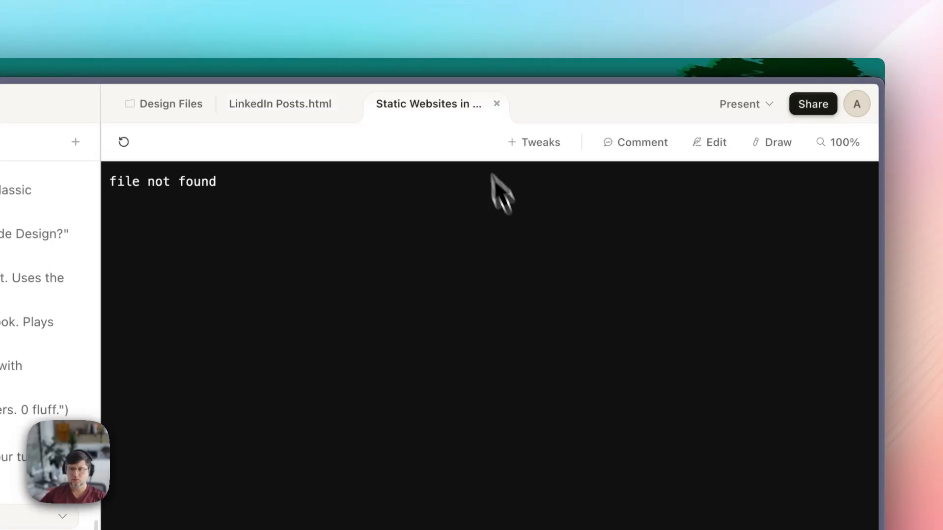
- Close the 'file not found' Static Websites tab and pan the canvas to the Terminal / engineer card
left_click(497, 104)
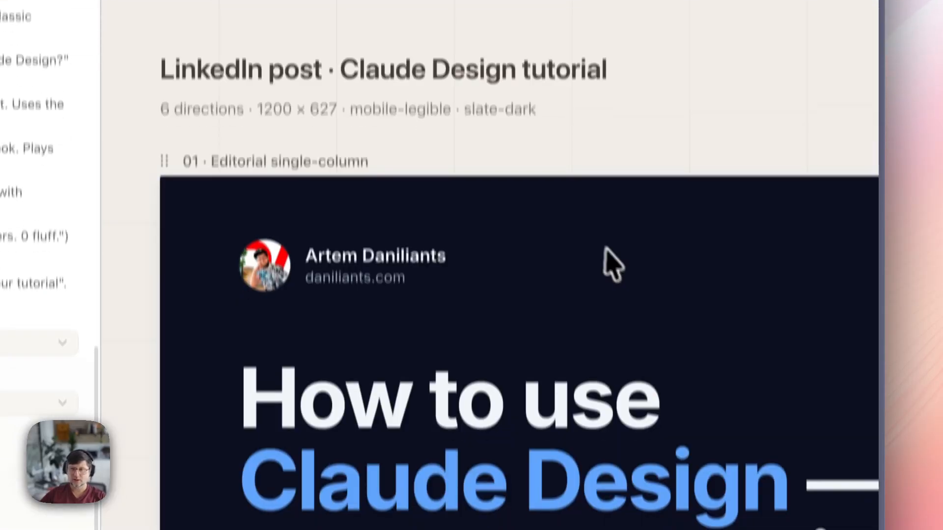
scroll(611, 264, "right", 5)
scroll(763, 244, "down", 4)
left_click_drag(765, 244, 418, 227)
left_click_drag(790, 270, 432, 250)
left_click_drag(785, 282, 412, 268)
left_click_drag(639, 270, 324, 273)
left_click_drag(590, 276, 319, 280)
left_click_drag(766, 278, 545, 277)
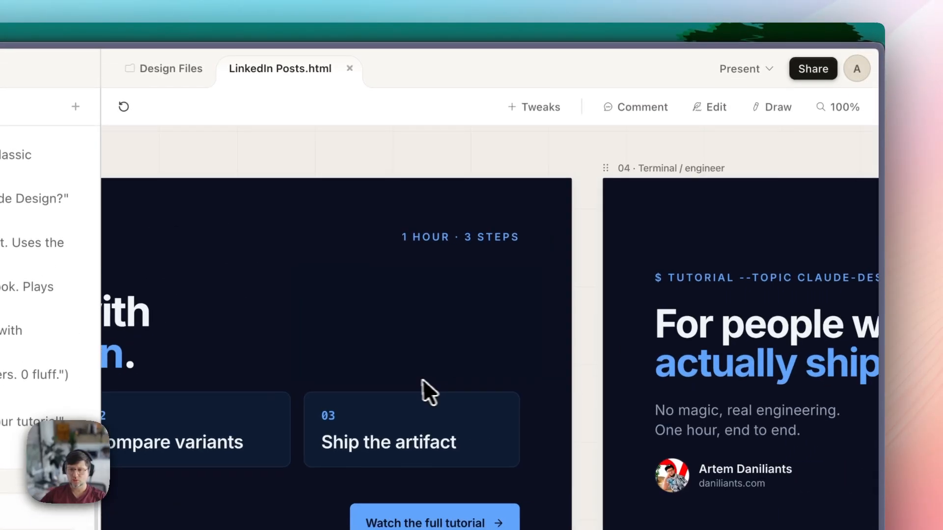
left_click_drag(555, 398, 473, 400)
scroll(442, 401, "up", 3)
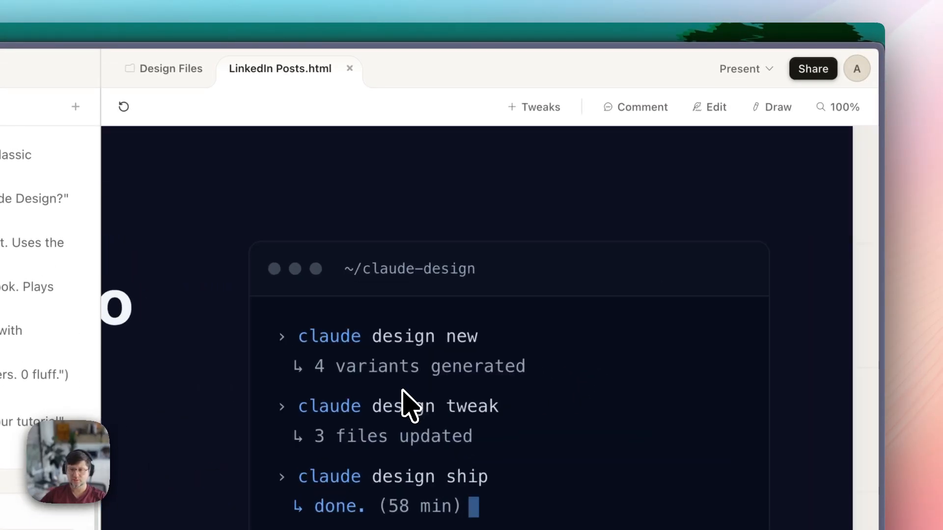
- Comment 'Remove animation' on the terminal card and send it to Claude
left_click(636, 107)
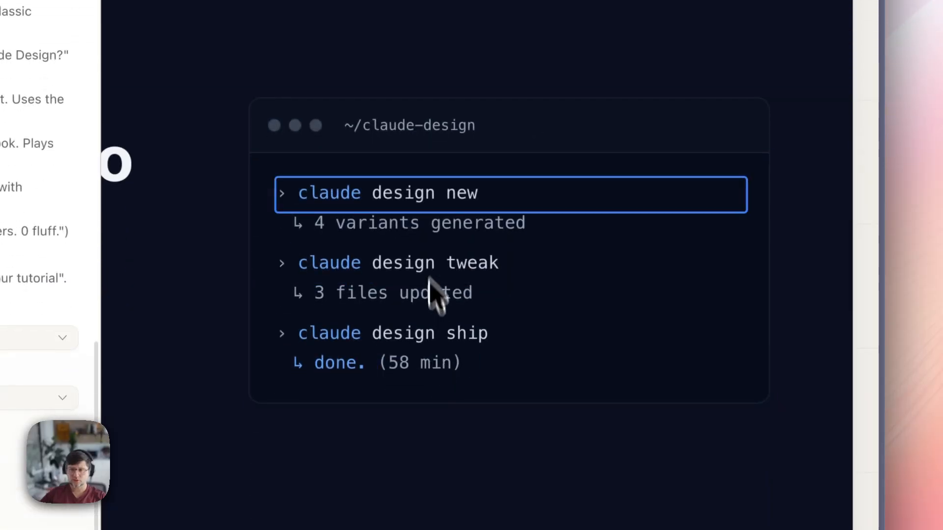
left_click(413, 246)
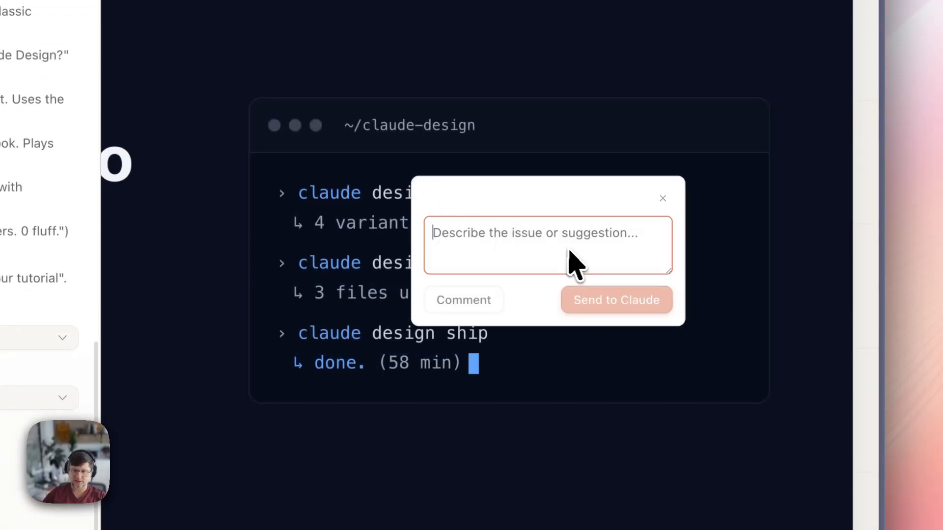
type("Remove animation")
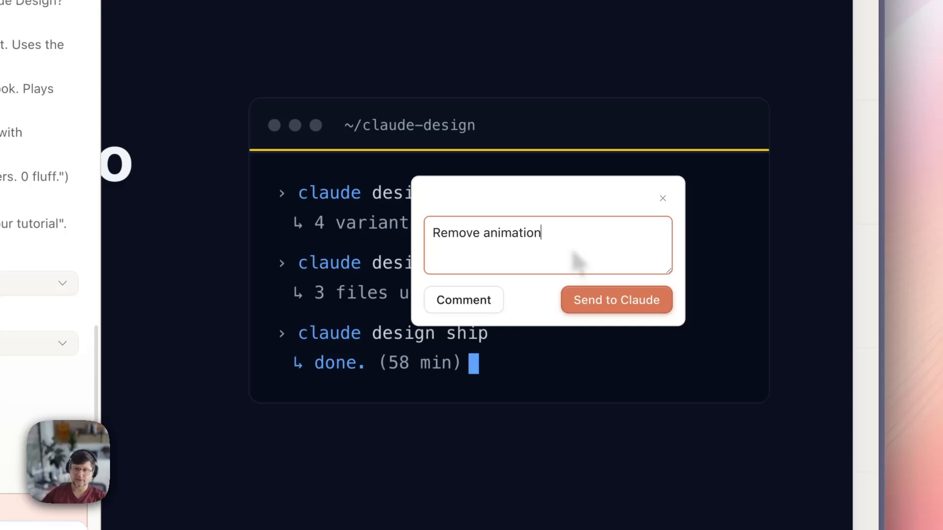
left_click(635, 305)
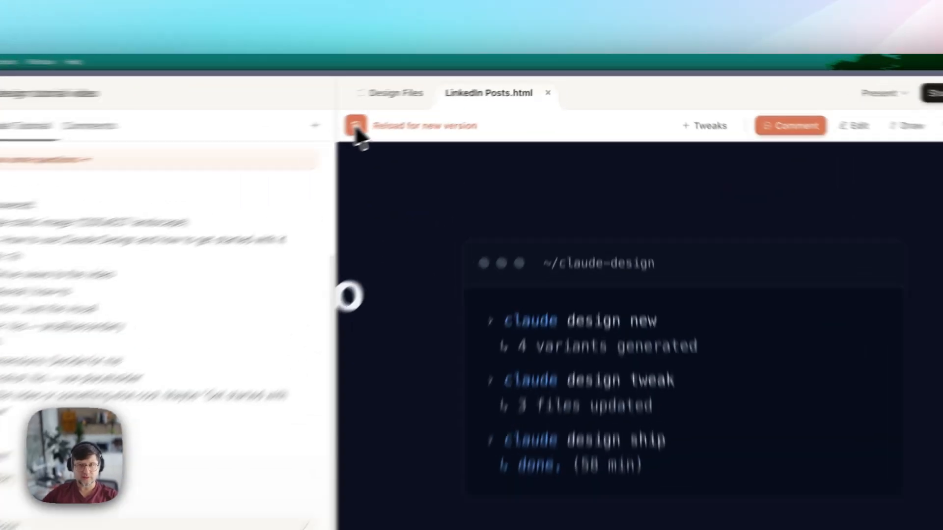
left_click(355, 126)
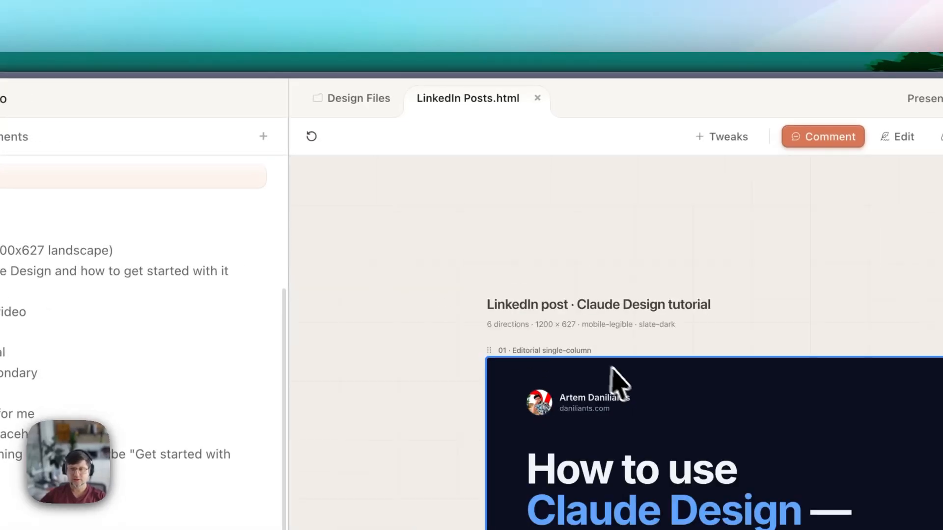
scroll(678, 395, "down", 4)
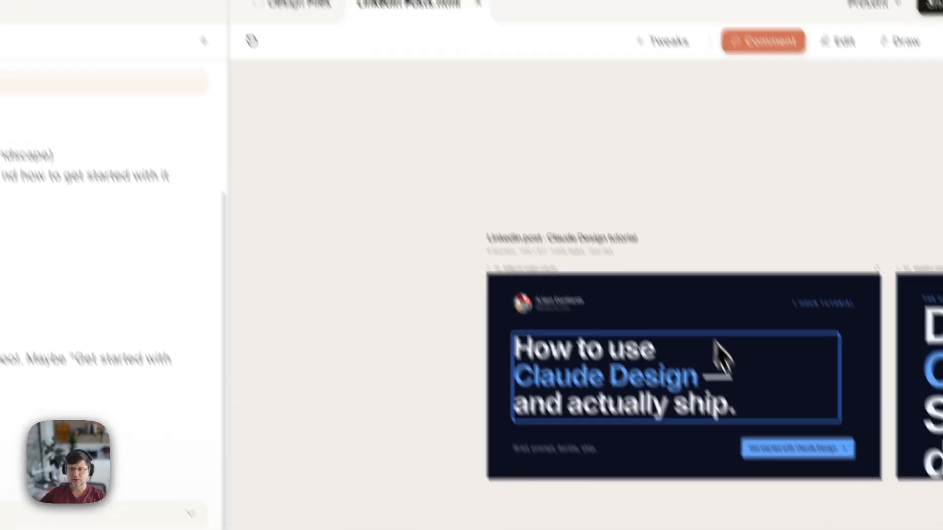
scroll(756, 435, "right", 7)
scroll(683, 275, "right", 7)
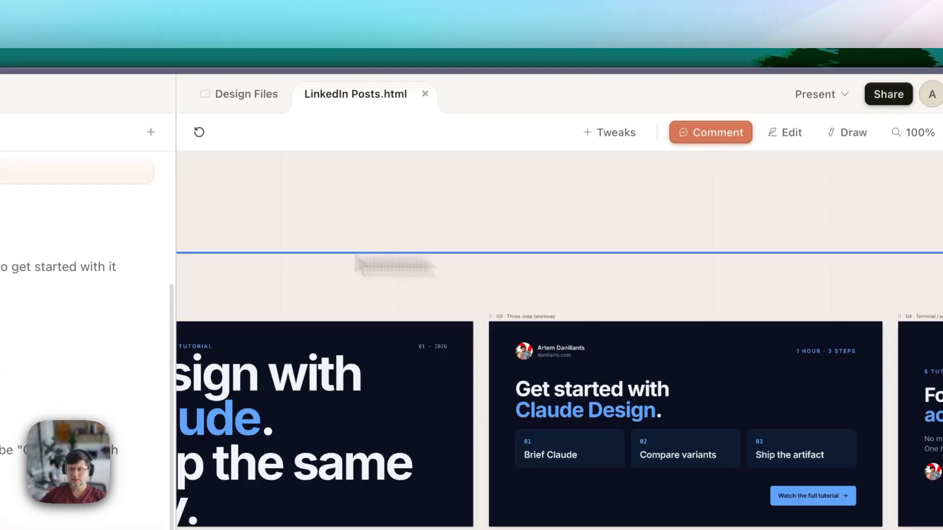
scroll(361, 265, "right", 6)
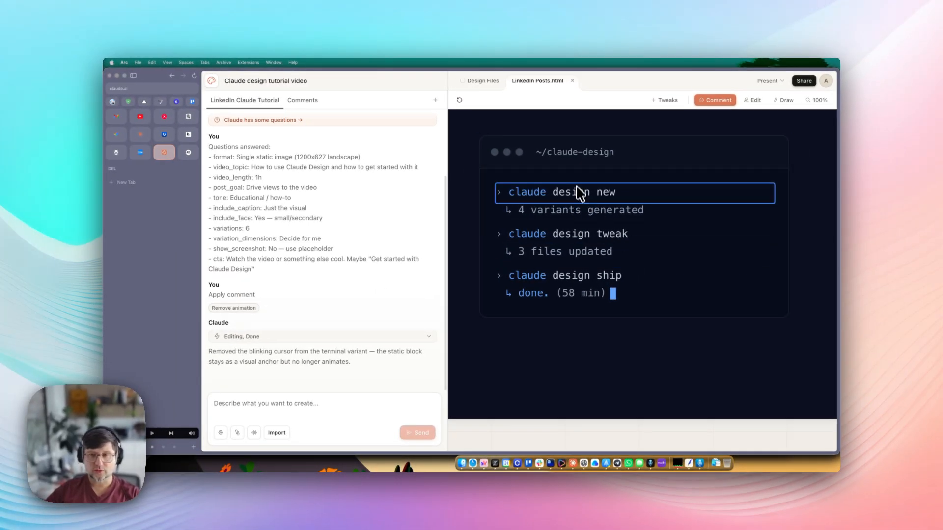
scroll(576, 181, "down", 8)
scroll(603, 202, "right", 4)
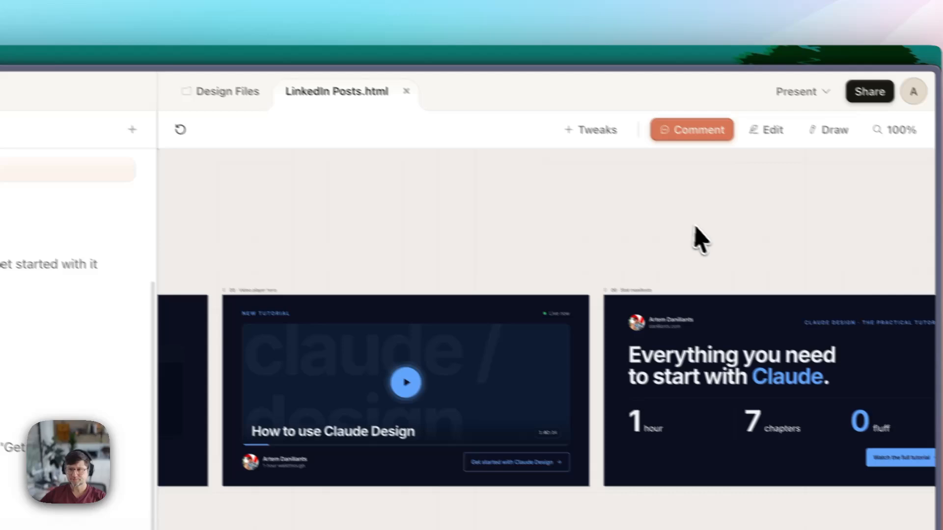
scroll(431, 314, "up", 5)
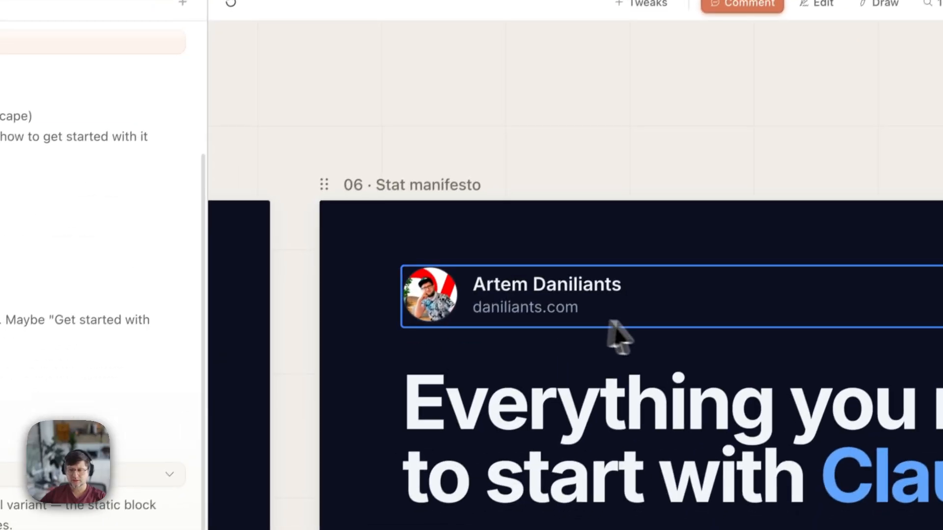
scroll(612, 322, "down", 3)
scroll(545, 332, "right", 4)
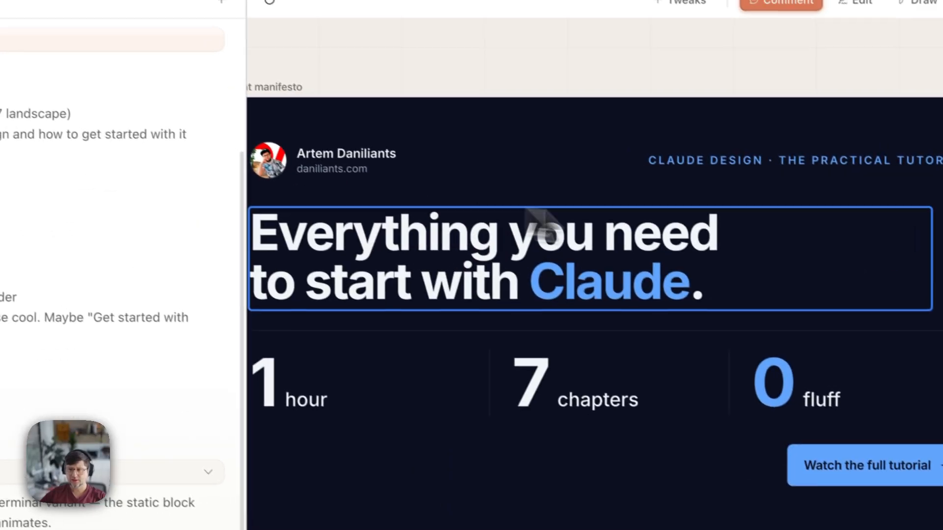
scroll(505, 224, "up", 3)
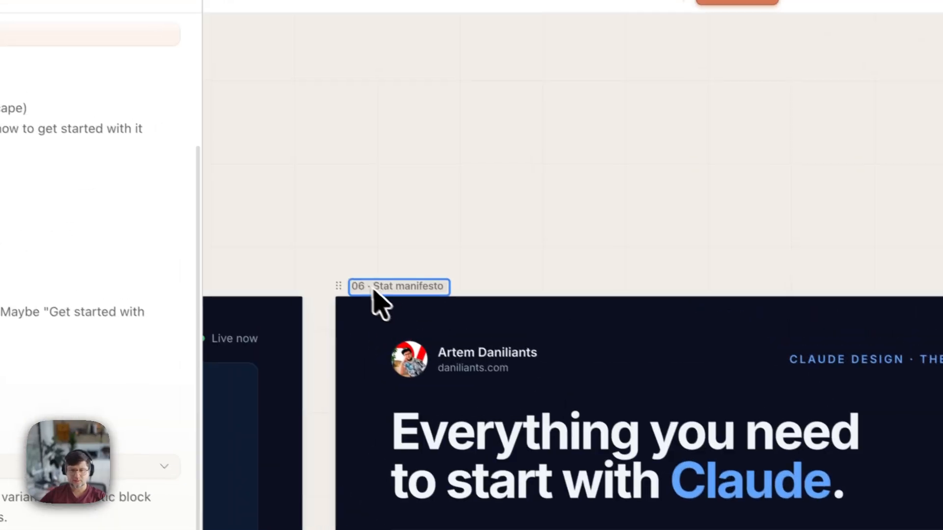
left_click_drag(400, 292, 715, 230)
scroll(708, 236, "left", 5)
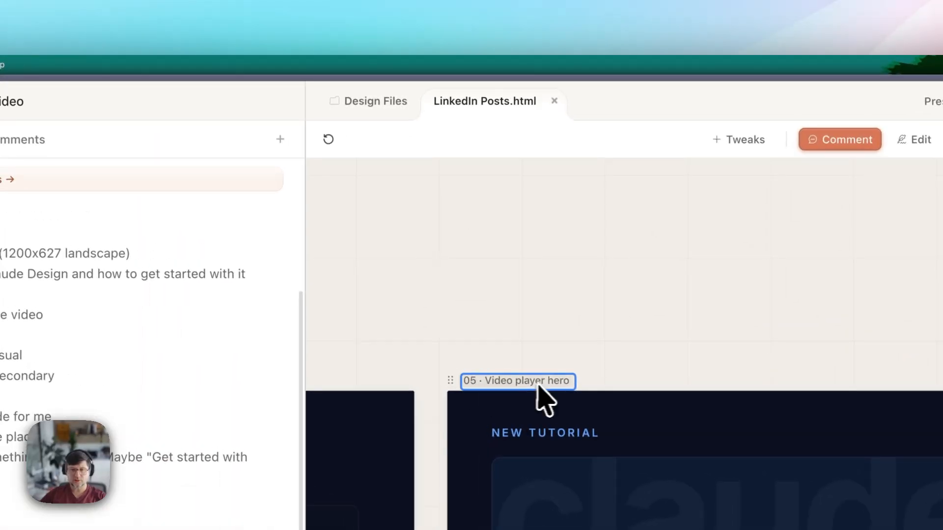
left_click(554, 101)
- Ask Claude in the chat to 'export number 5 as PNG'
left_click(316, 392)
type("export")
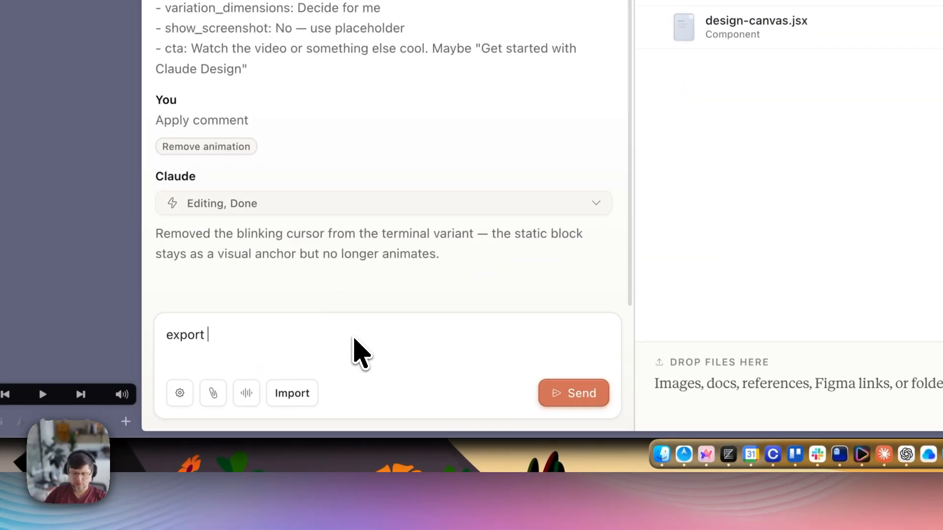
type(" number 5 as PNG")
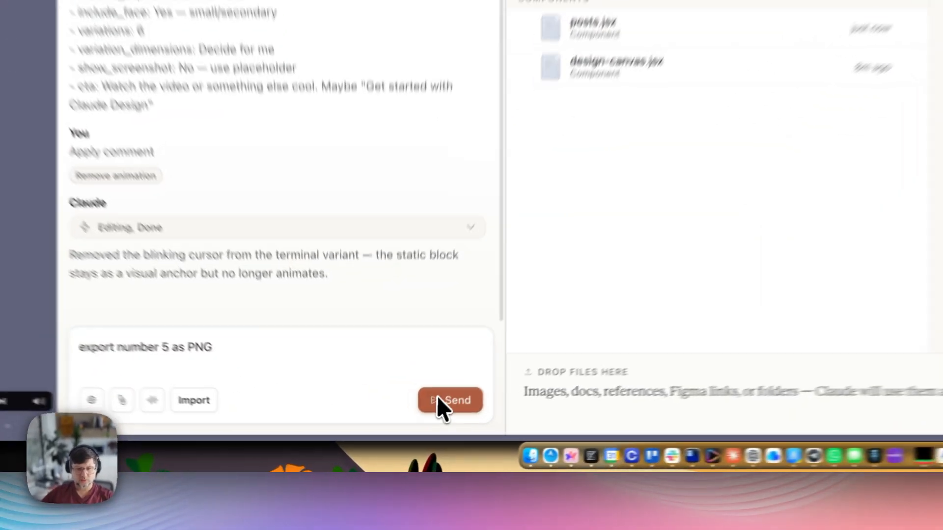
left_click(417, 433)
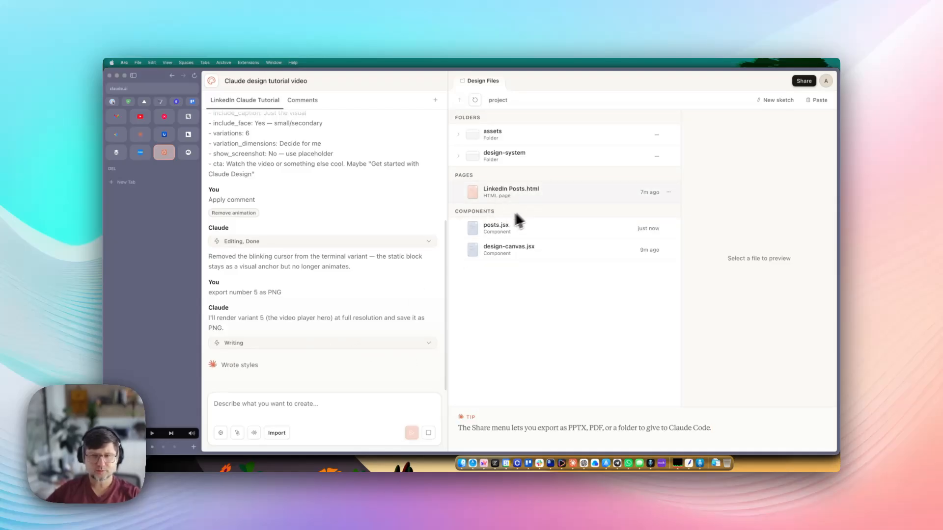
- Preview LinkedIn Posts.html in Design Files and open it in its own tab
left_click(521, 197)
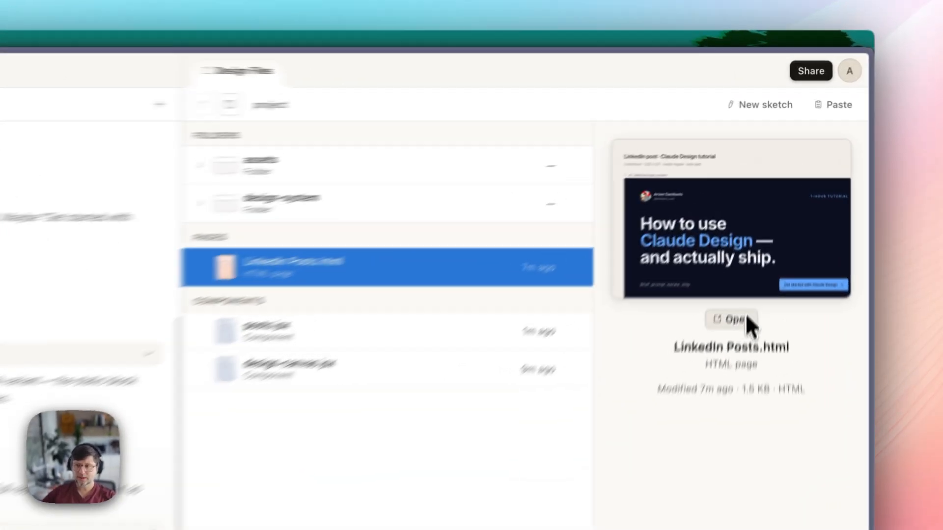
left_click(761, 222)
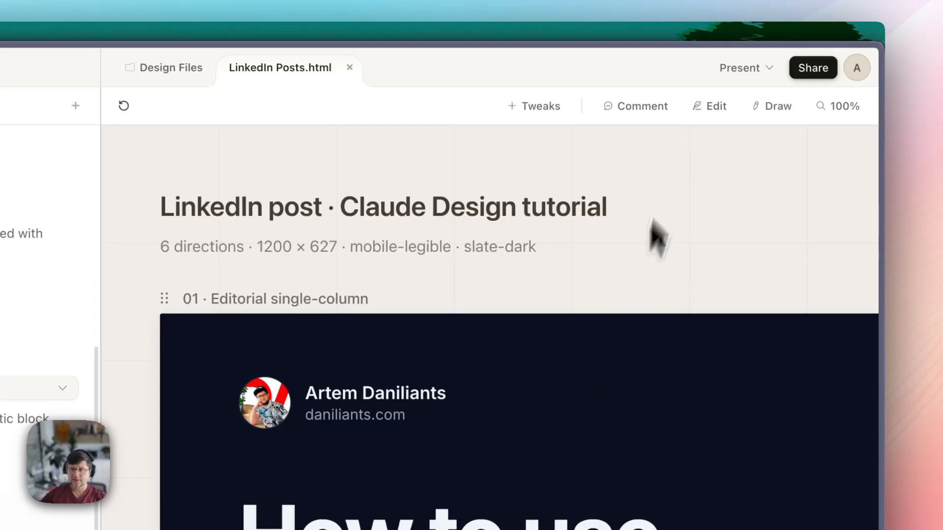
left_click(797, 106)
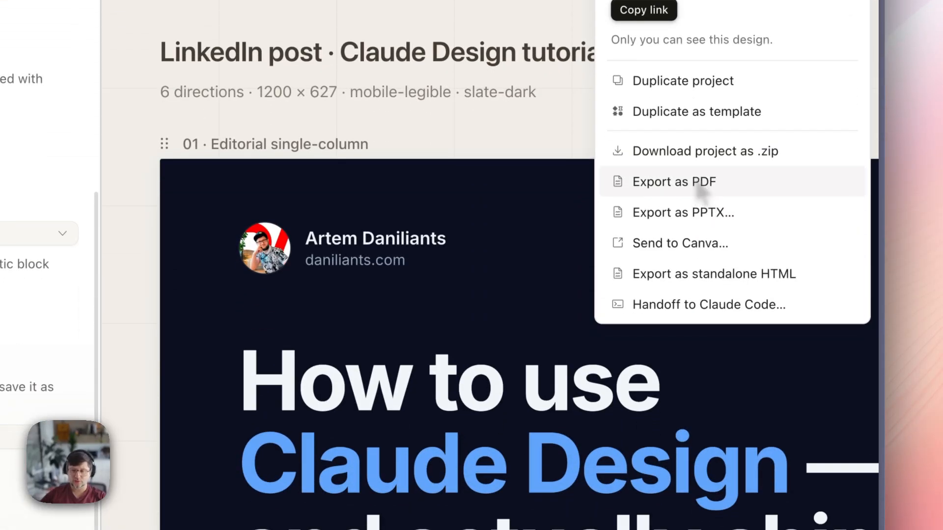
left_click(700, 185)
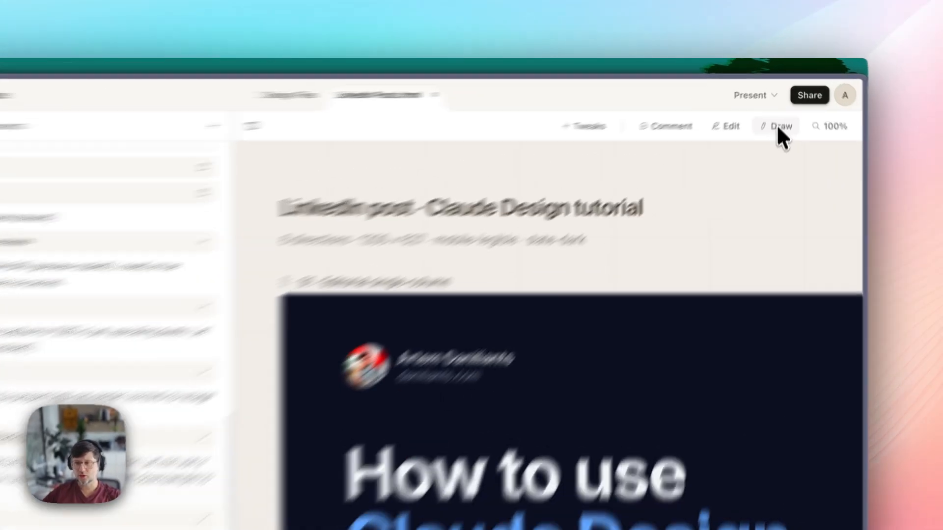
left_click(784, 100)
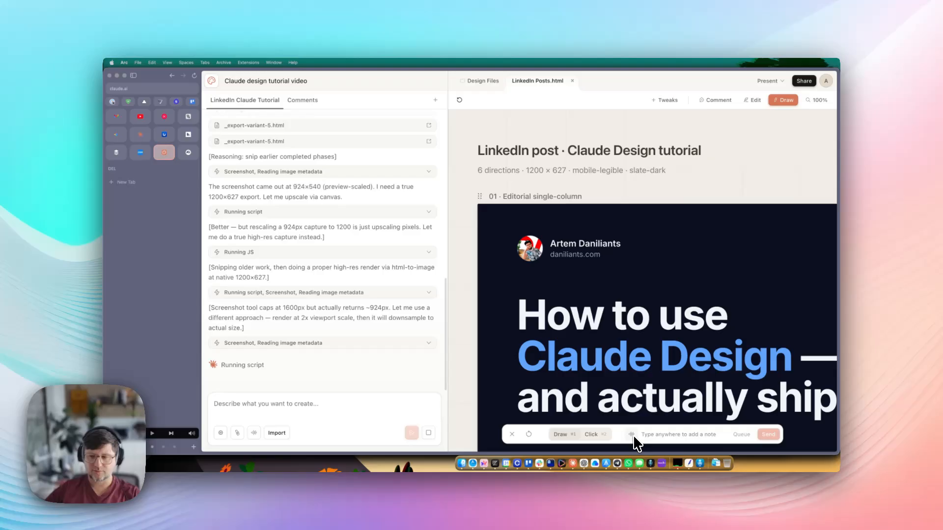
key("Escape")
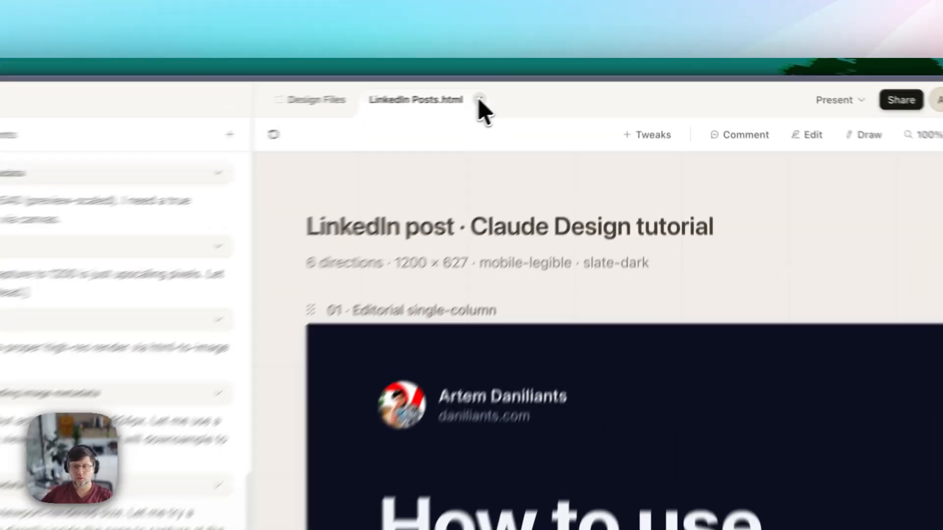
- Close the LinkedIn Posts.html tab and return to the Claude Design home page
left_click(572, 81)
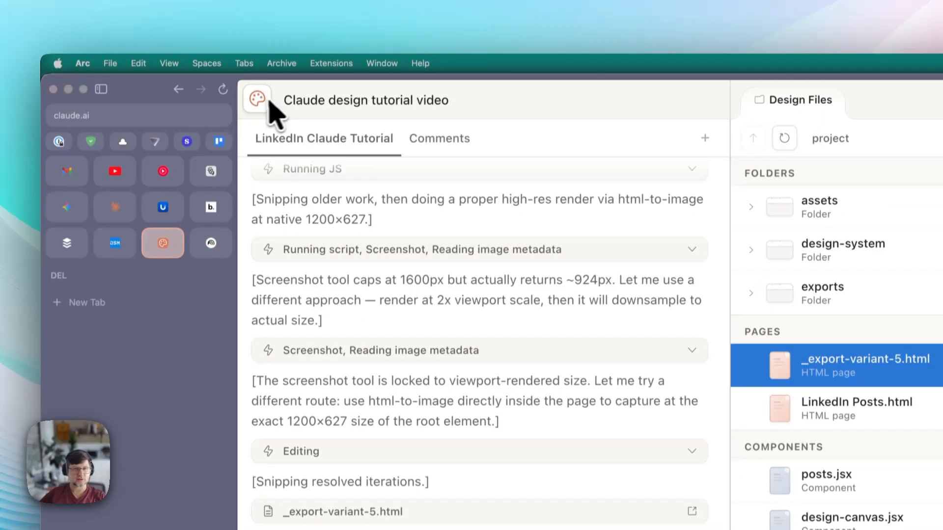
left_click(259, 99)
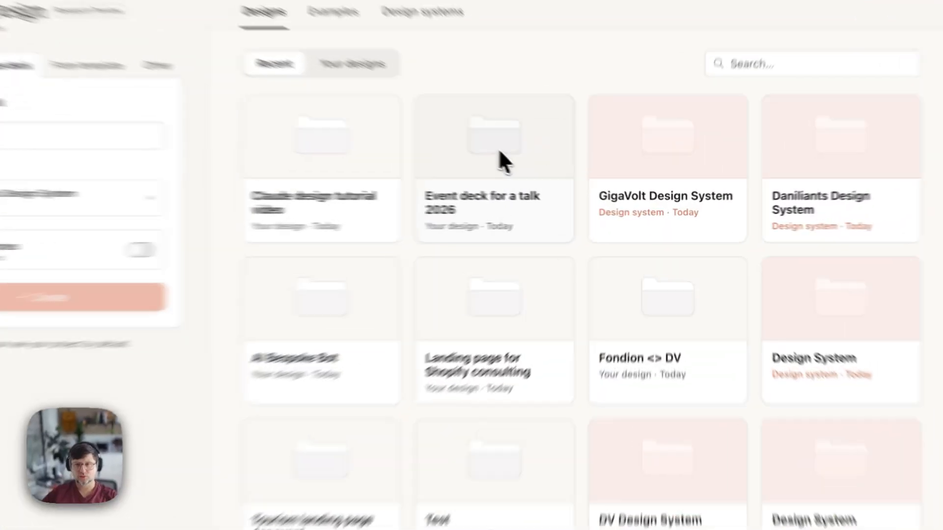
left_click(570, 182)
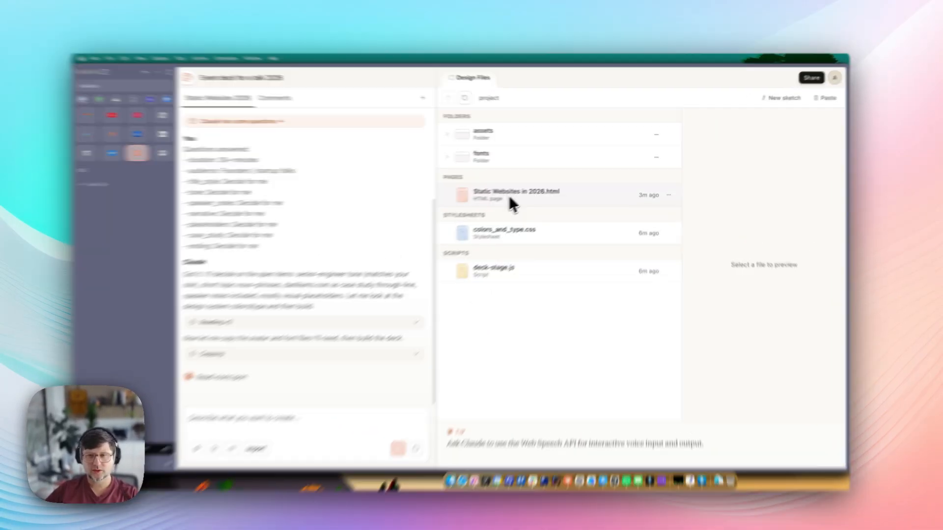
left_click(514, 194)
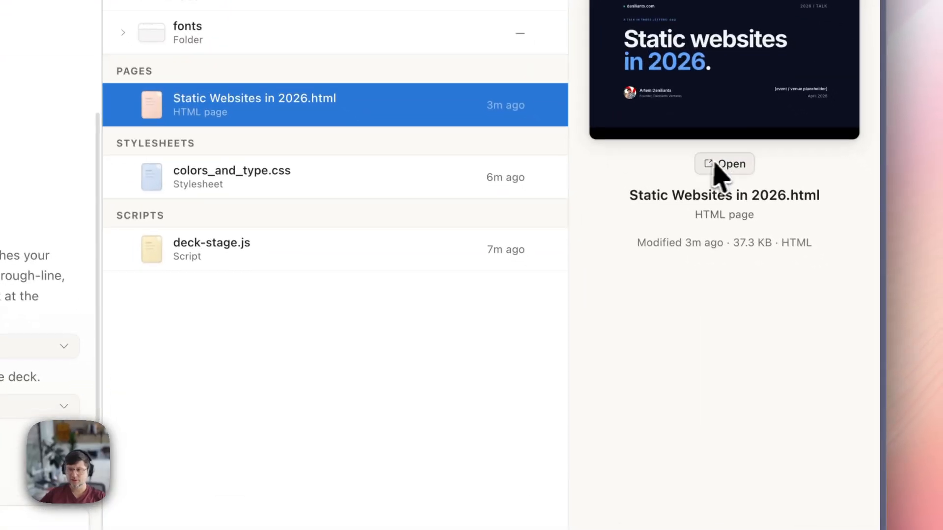
left_click(825, 270)
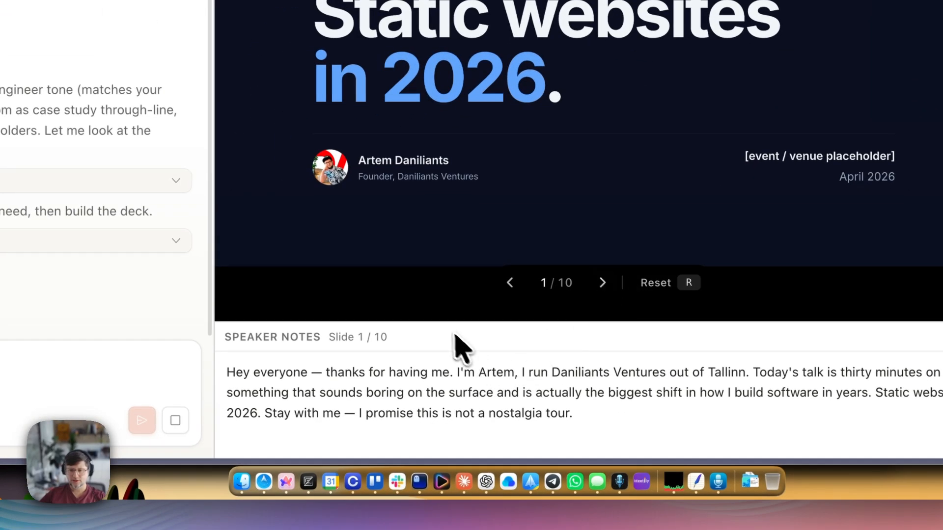
scroll(456, 347, "down", 4)
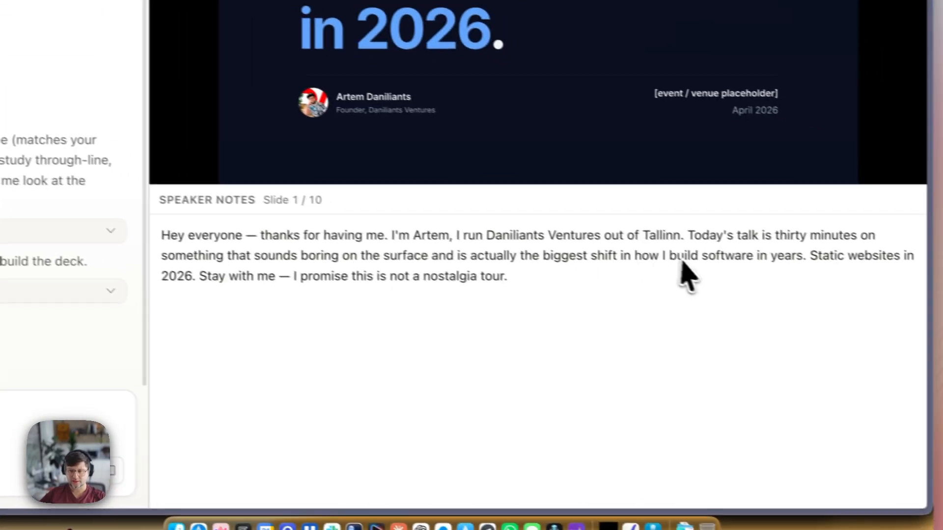
left_click_drag(658, 300, 232, 250)
left_click(301, 262)
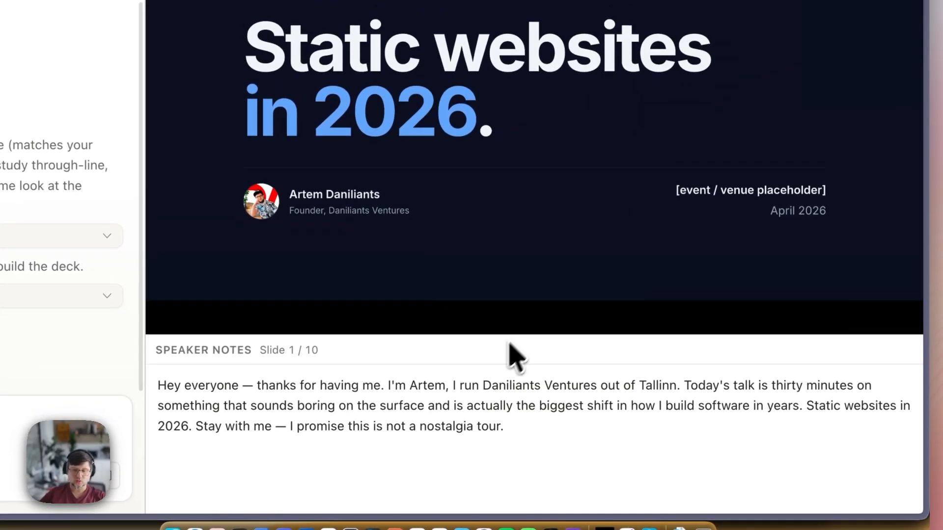
left_click(534, 296)
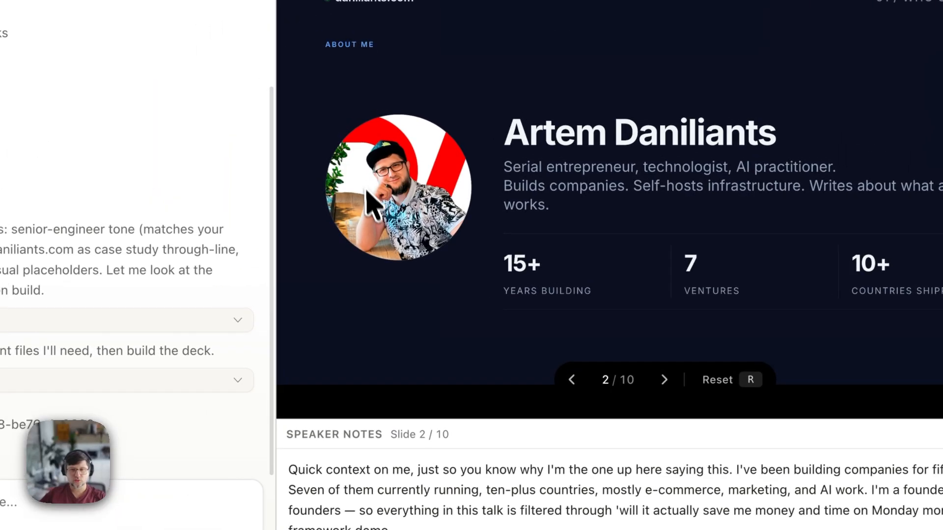
left_click(533, 296)
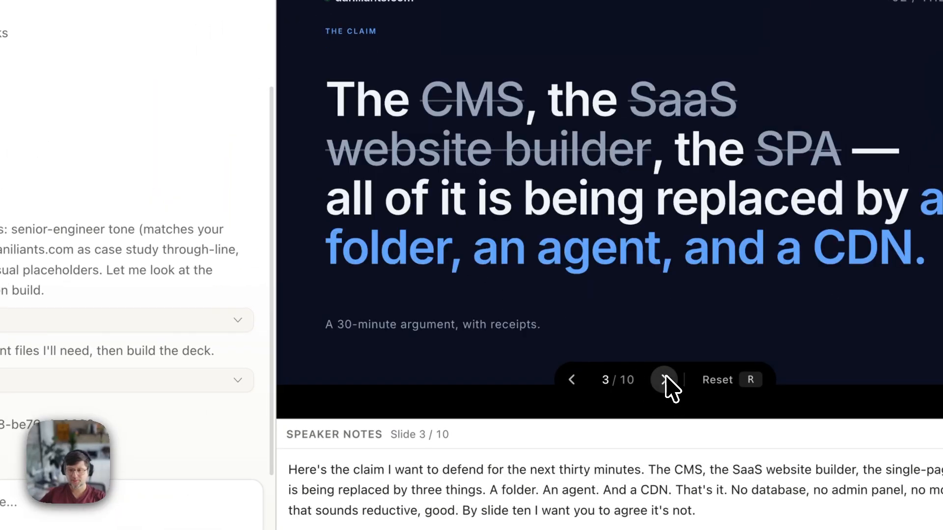
left_click(665, 380)
left_click(665, 380)
left_click(665, 380)
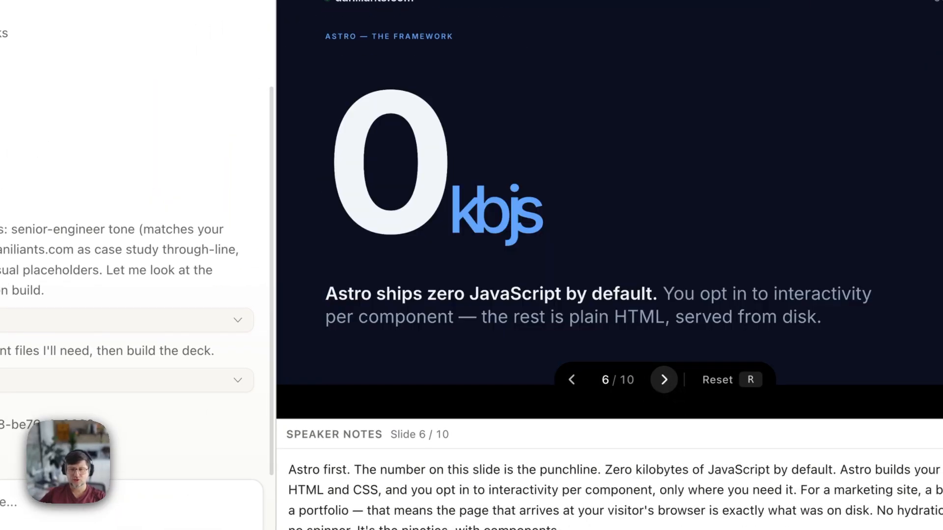
left_click(664, 380)
left_click(572, 380)
mouse_move(491, 219)
left_mouse_down()
mouse_move(533, 221)
mouse_move(546, 208)
mouse_move(462, 216)
mouse_move(551, 217)
mouse_move(476, 216)
left_mouse_up()
left_click(476, 215)
left_click(664, 379)
left_click(664, 379)
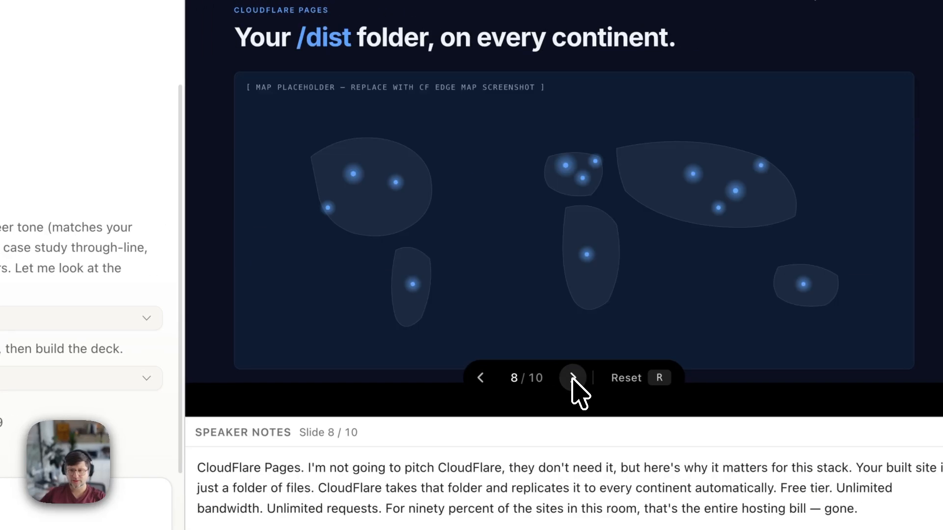
left_click(573, 379)
left_click(481, 378)
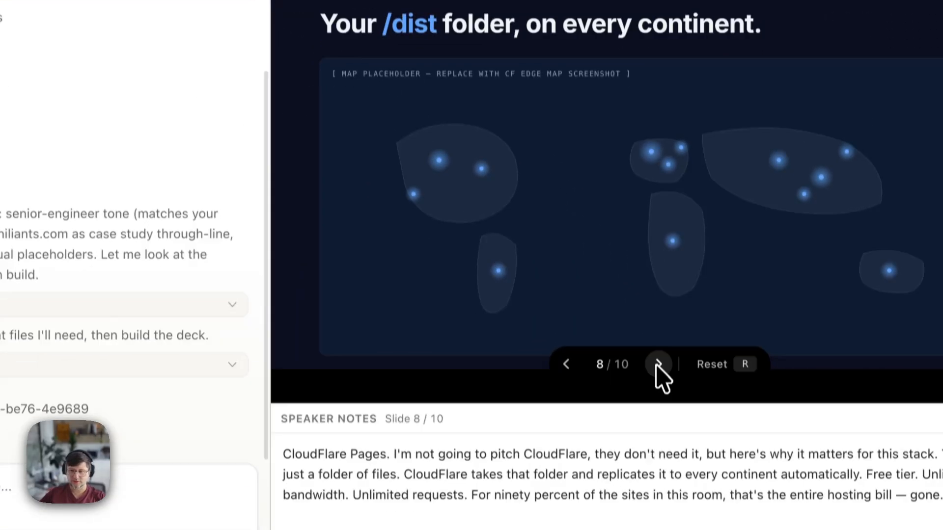
left_click(658, 366)
left_click(659, 366)
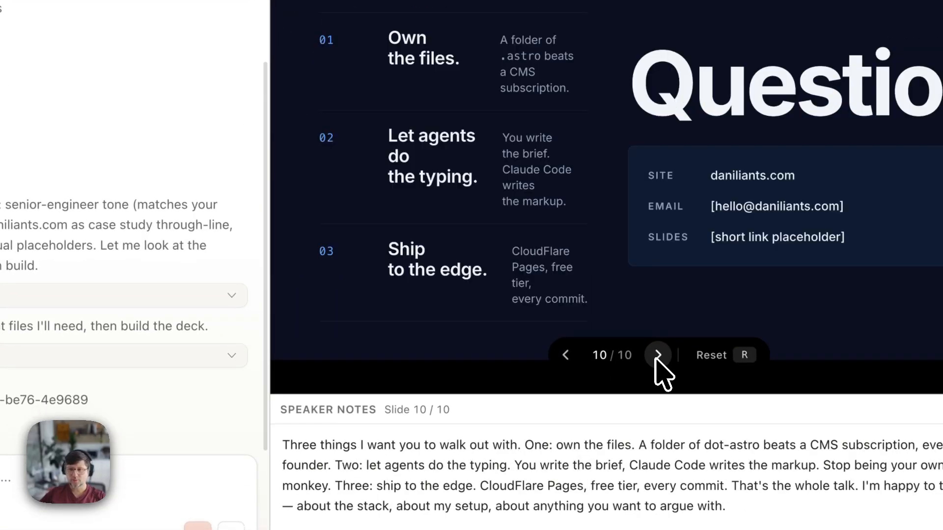
left_click(565, 355)
left_click(565, 356)
left_click(565, 355)
left_click(565, 356)
left_click(565, 355)
left_click(565, 356)
left_click(565, 356)
left_click(564, 356)
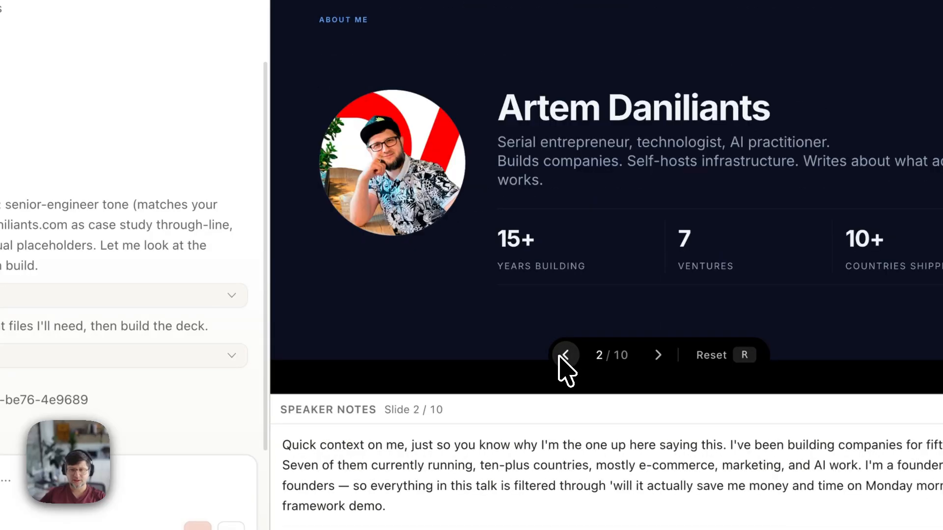
left_click(565, 356)
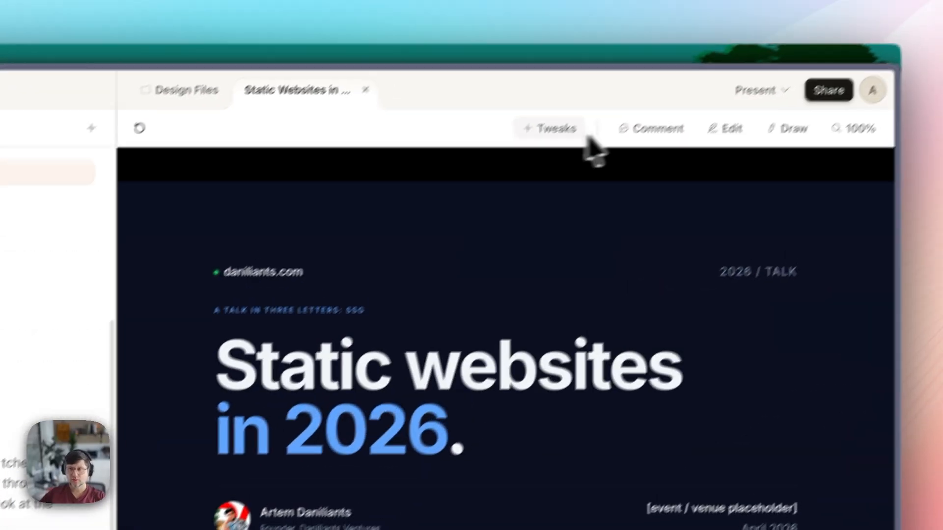
- Turn on Edit mode and set the page background colour to dark grey #262729
left_click(553, 128)
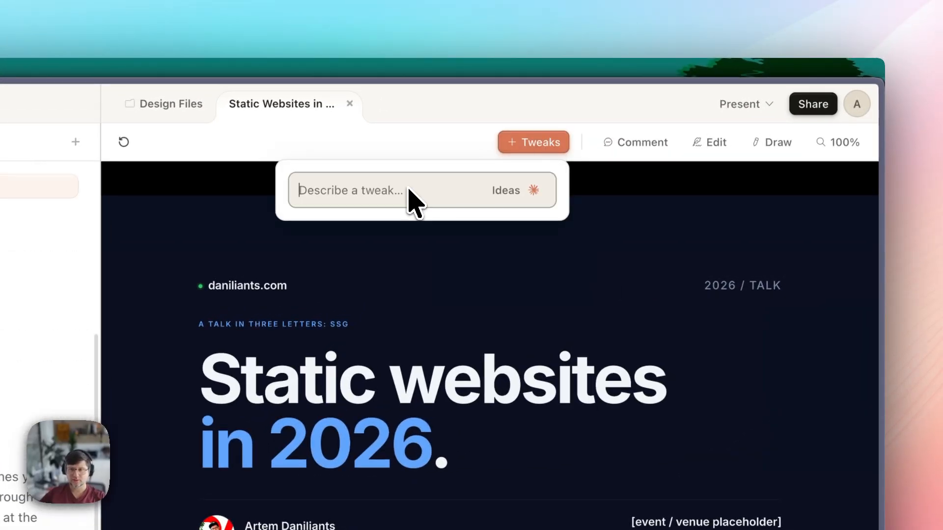
key("Escape")
left_click(707, 144)
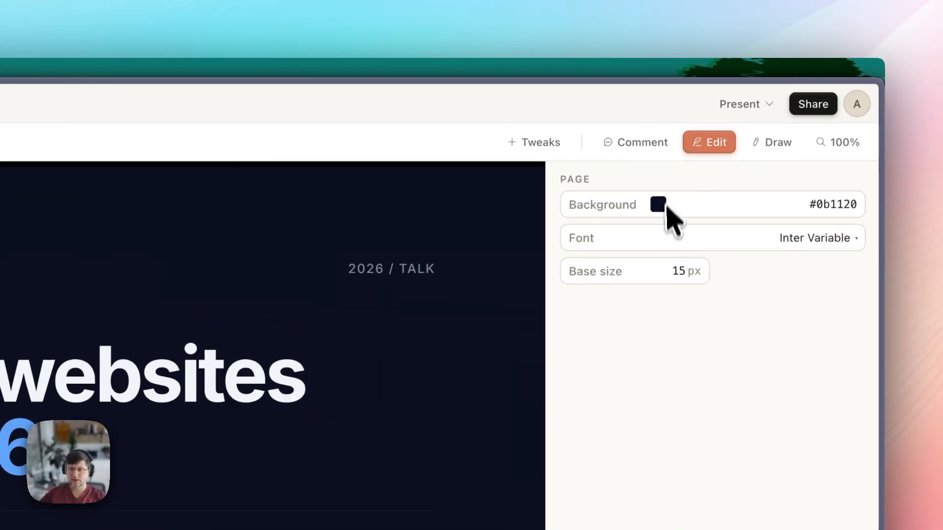
left_click(714, 147)
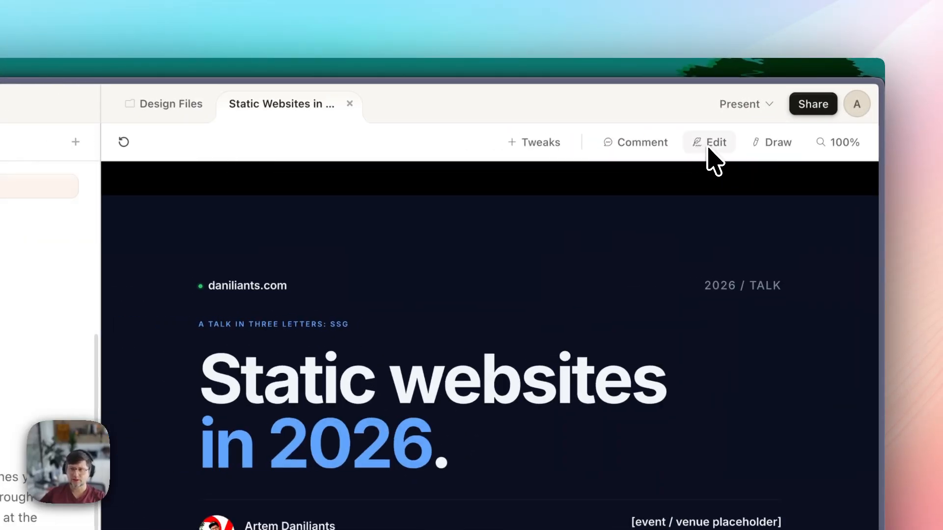
left_click(709, 147)
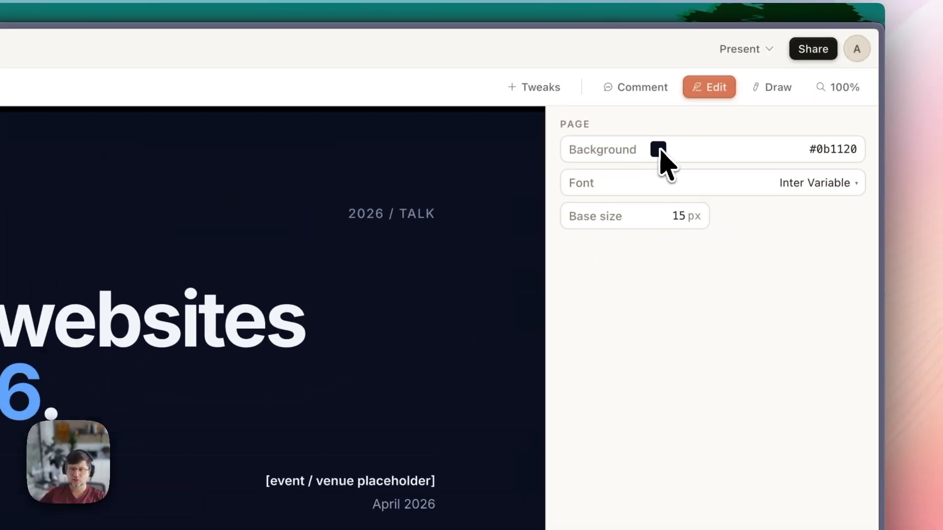
left_click(662, 152)
left_click_drag(727, 273, 818, 192)
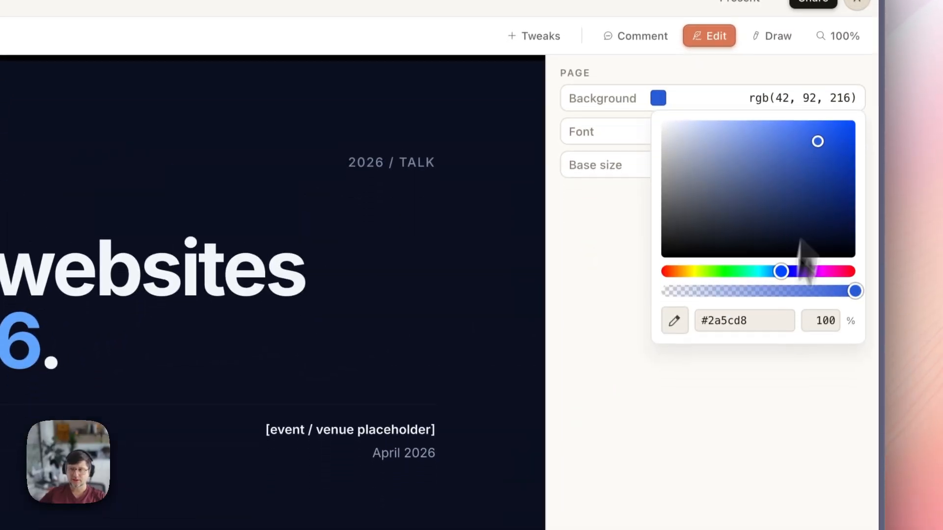
left_click(774, 407)
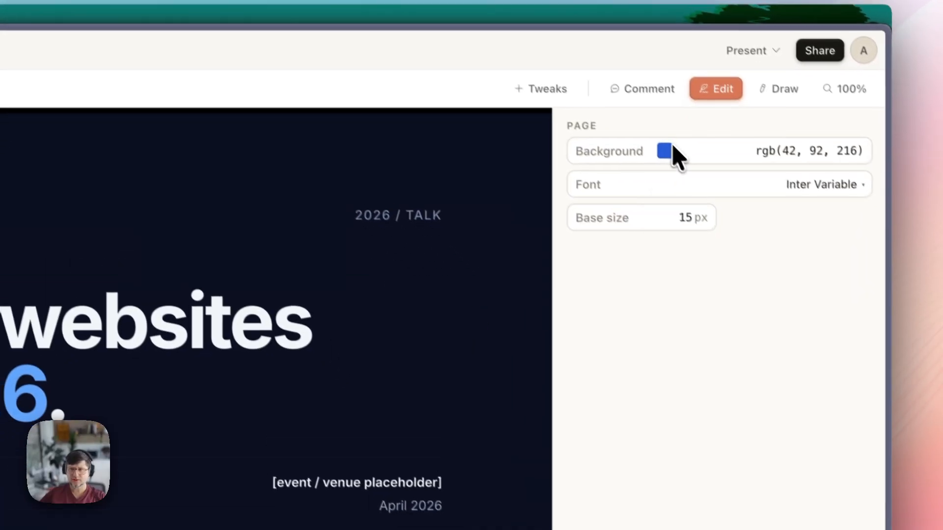
left_click(678, 204)
left_click_drag(762, 276, 699, 329)
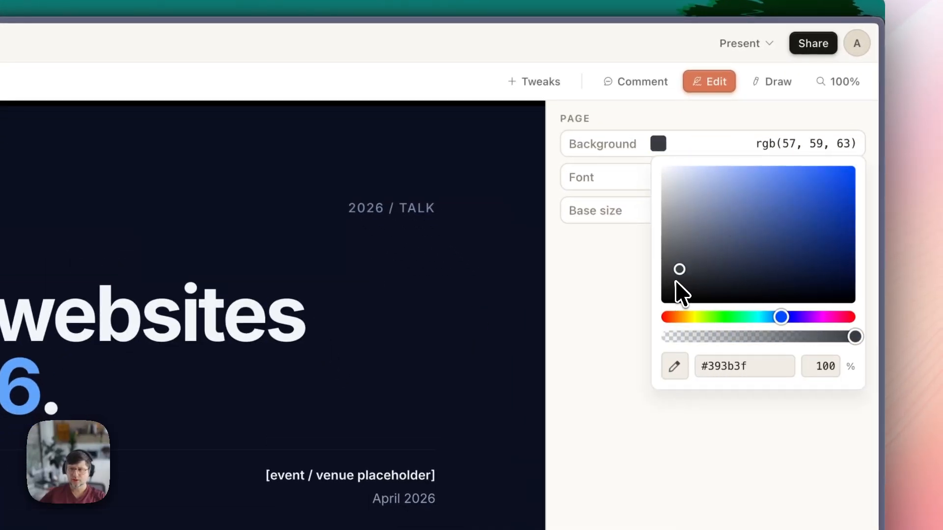
left_click_drag(676, 281, 676, 281)
left_click(639, 386)
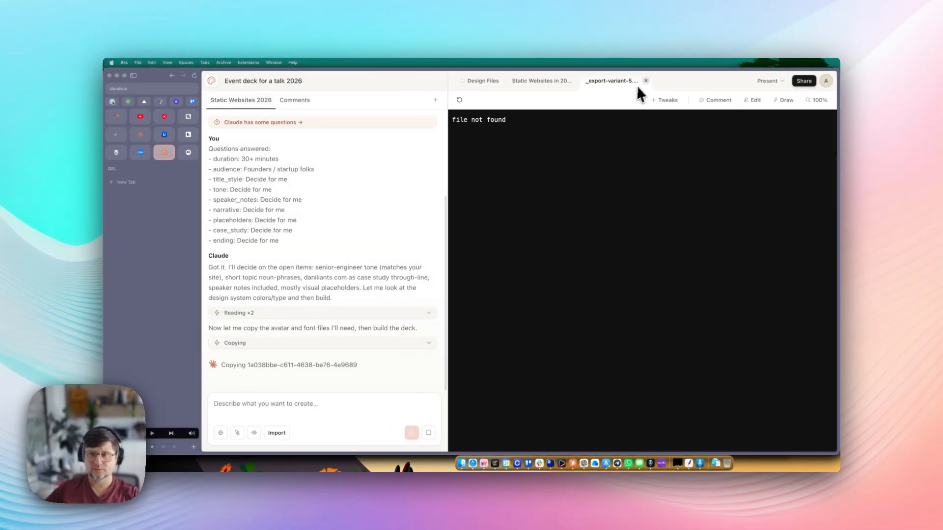
- Close the broken _export-variant tab, check background and font settings unchanged, then exit Edit mode
left_click(646, 80)
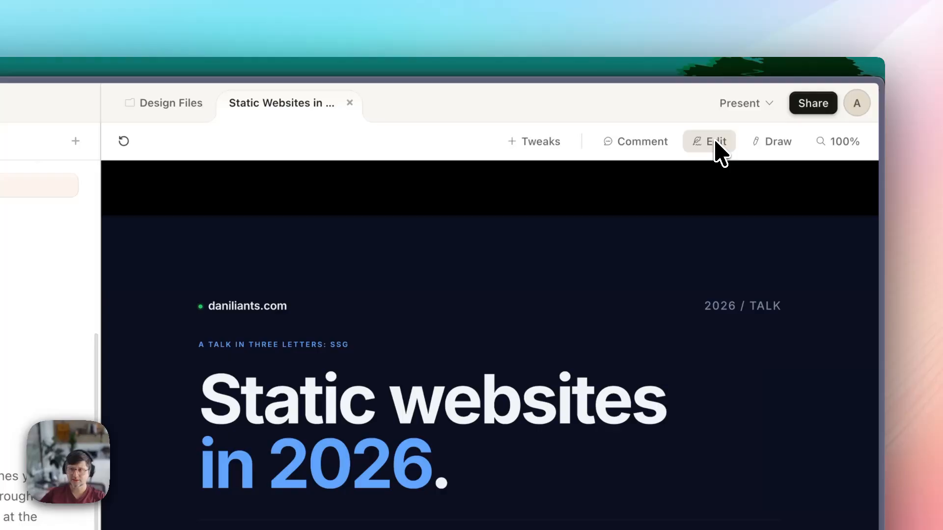
left_click(711, 69)
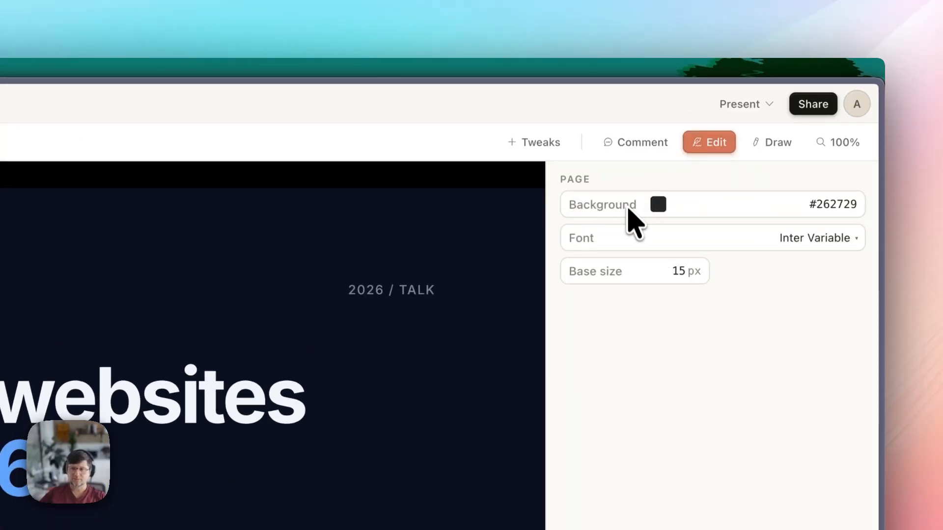
left_click(658, 205)
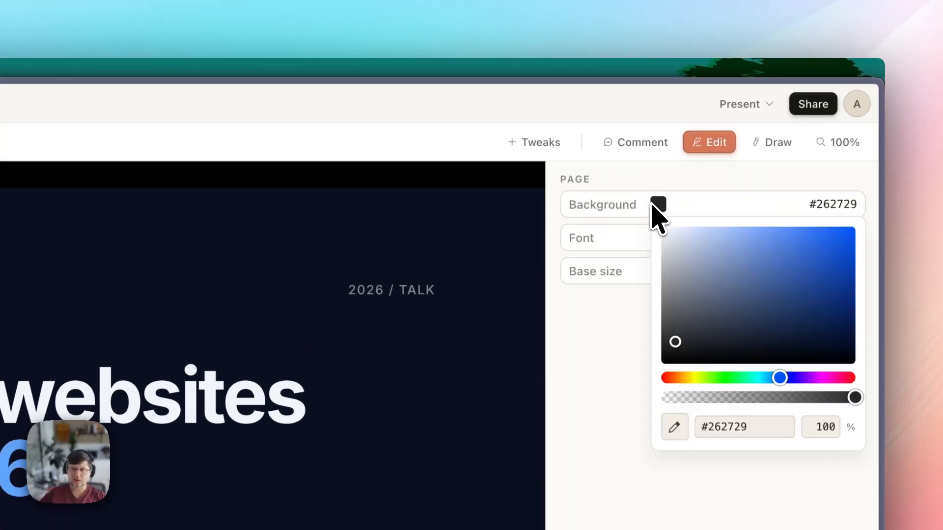
left_click(657, 207)
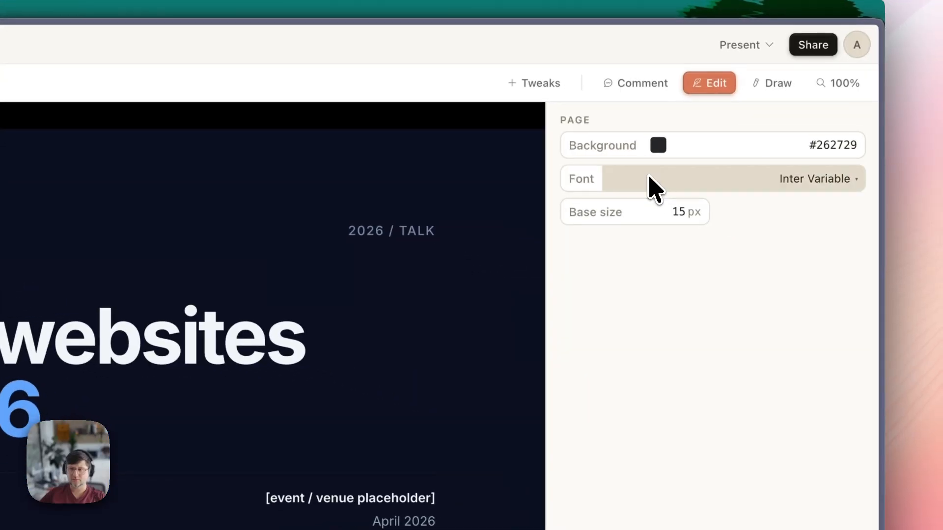
left_click(786, 180)
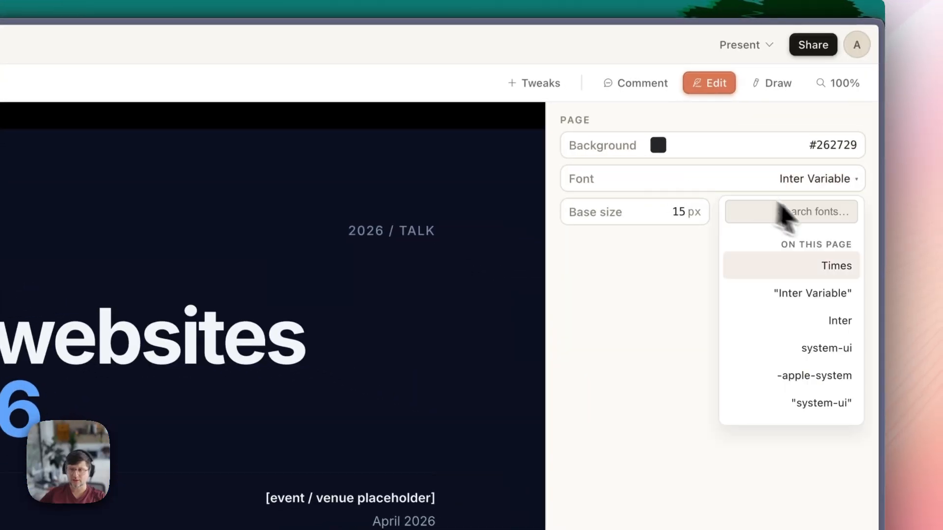
left_click(671, 393)
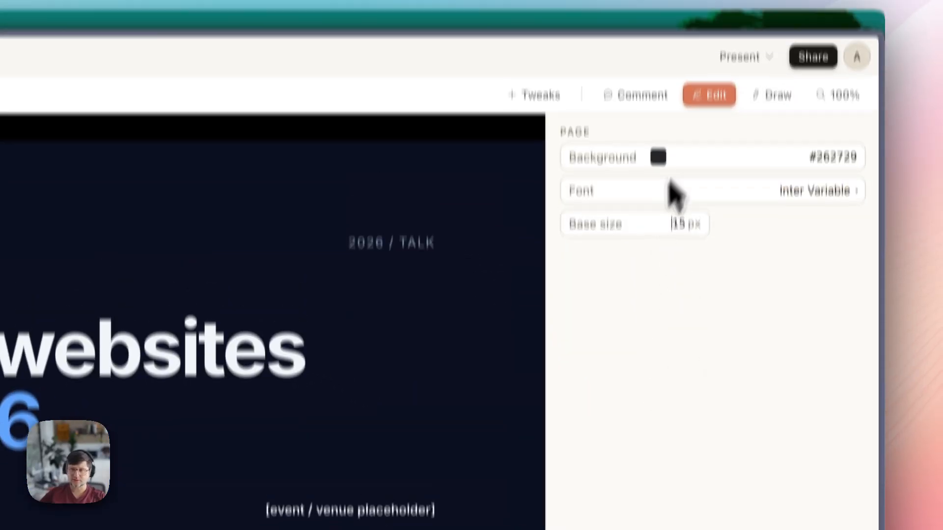
left_click(711, 36)
left_click(711, 36)
left_click(711, 143)
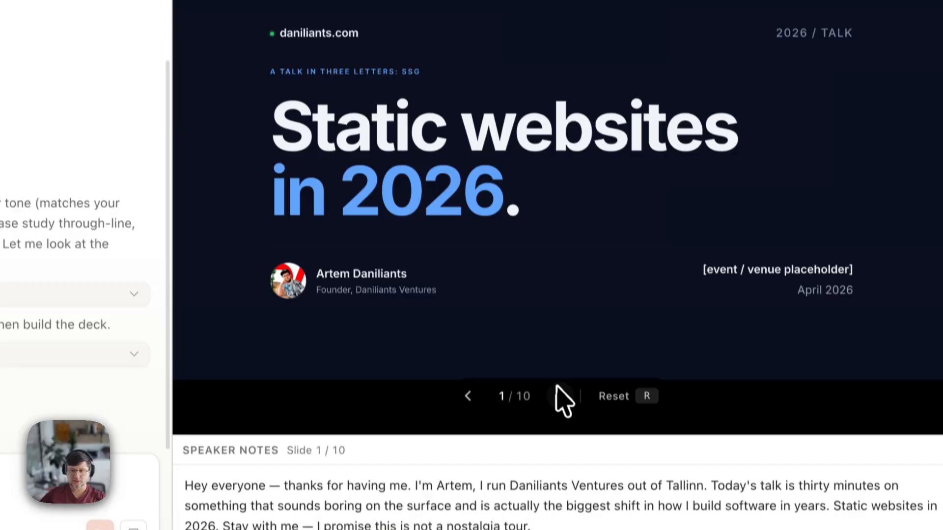
- Flip forward through the deck's slides and back toward the title slide
left_click(561, 387)
left_click(561, 387)
left_click(561, 387)
left_click(561, 387)
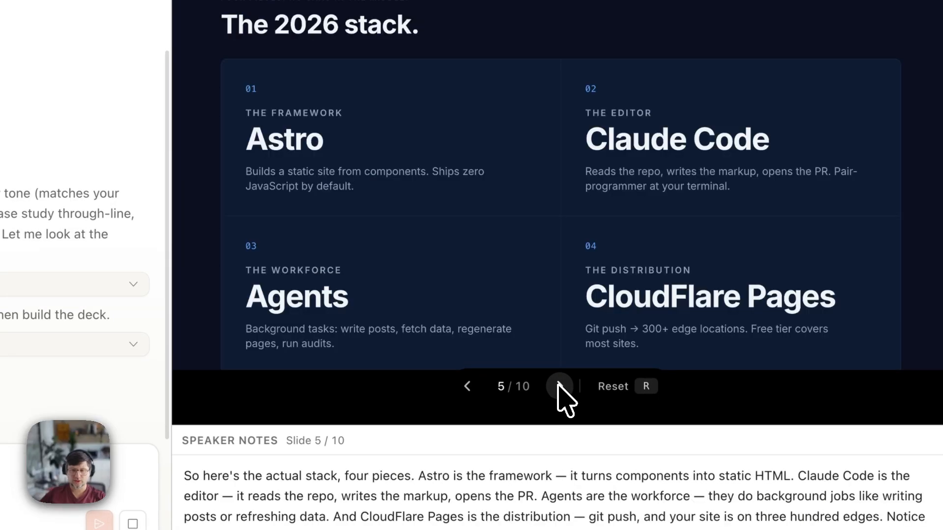
left_click(468, 386)
left_click(468, 387)
left_click(467, 387)
left_click(467, 386)
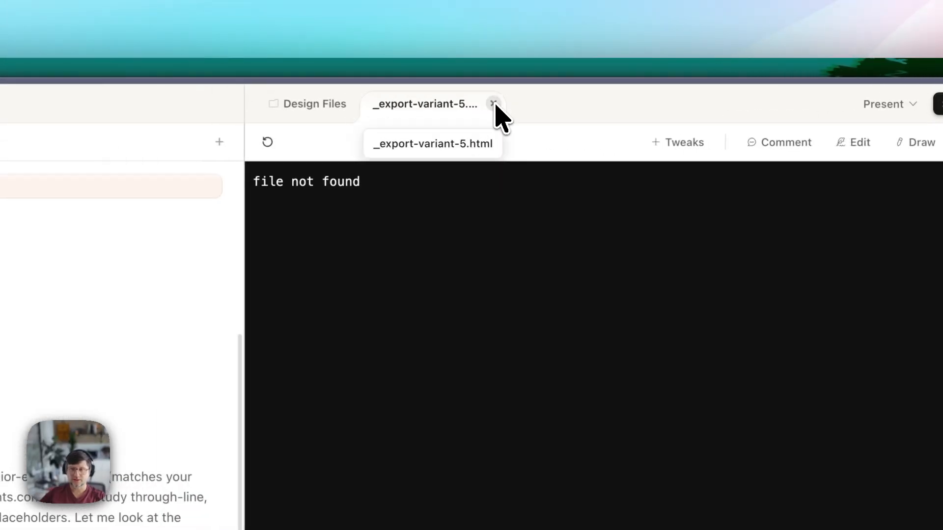
- Close the _export-variant-6 tab, reopen Static Websites in 2026.html, and choose Share > Export as PDF
left_click(456, 103)
left_click(388, 234)
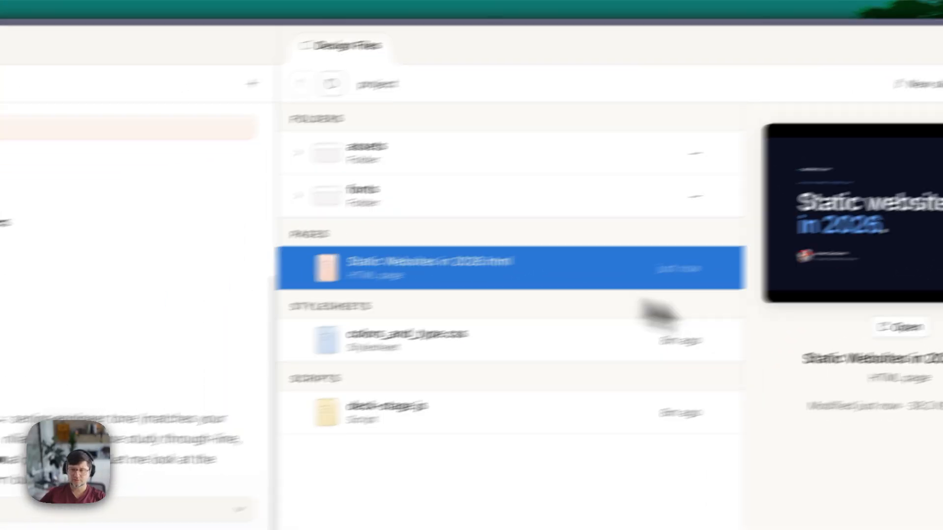
left_click(851, 350)
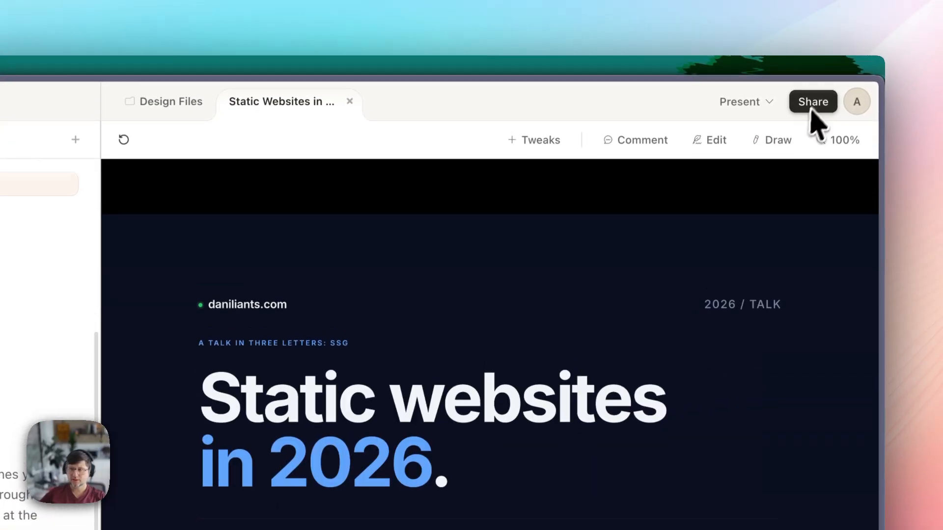
left_click(812, 108)
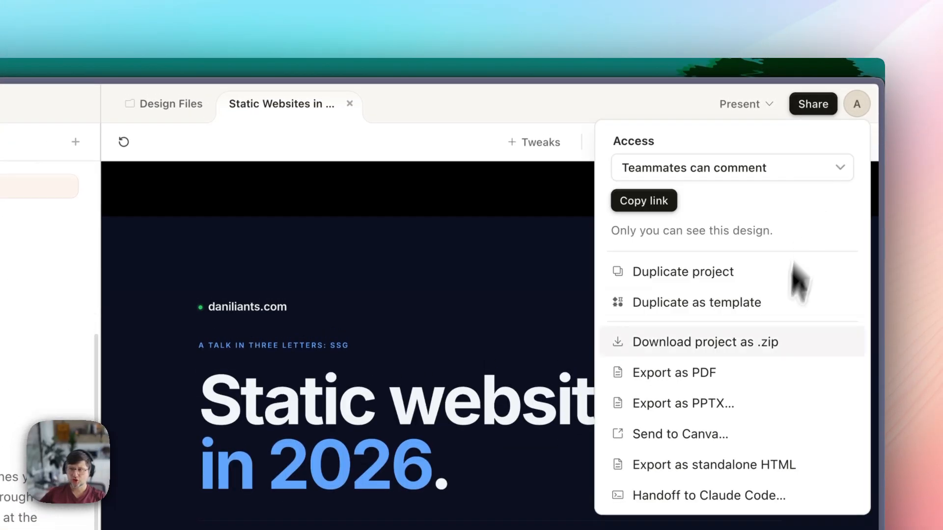
left_click(707, 371)
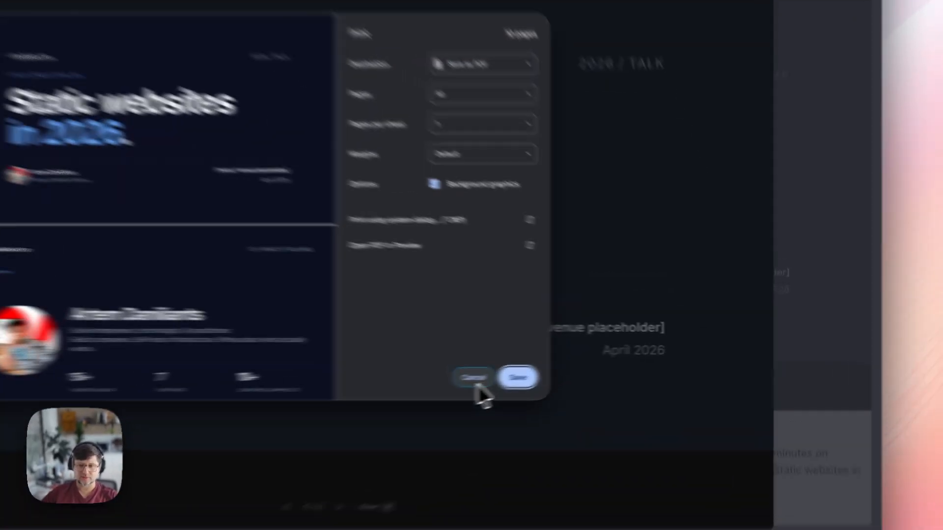
- Cancel the PDF print dialog to get back to the recent designs list
left_click(600, 362)
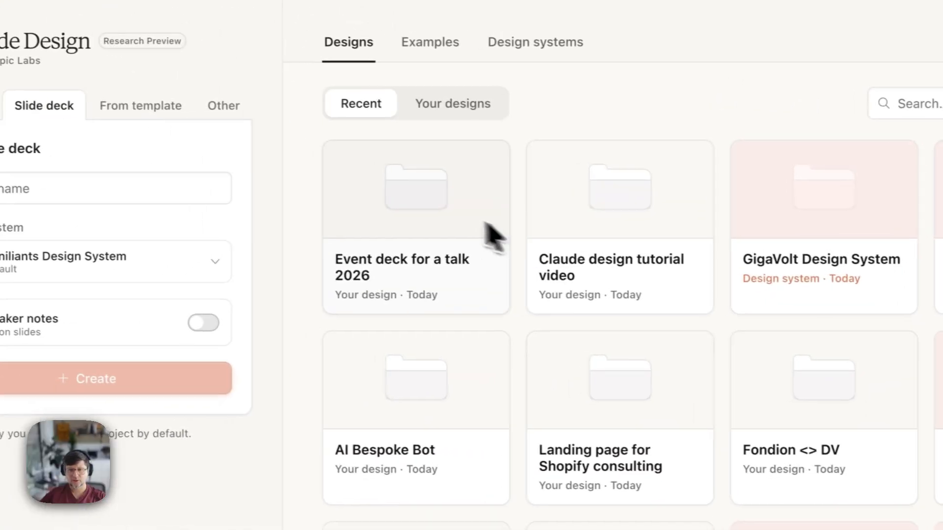
- Open the tutorial video project and view linkedin-claude-design-05-video-player.png from the exports folder
left_click(491, 236)
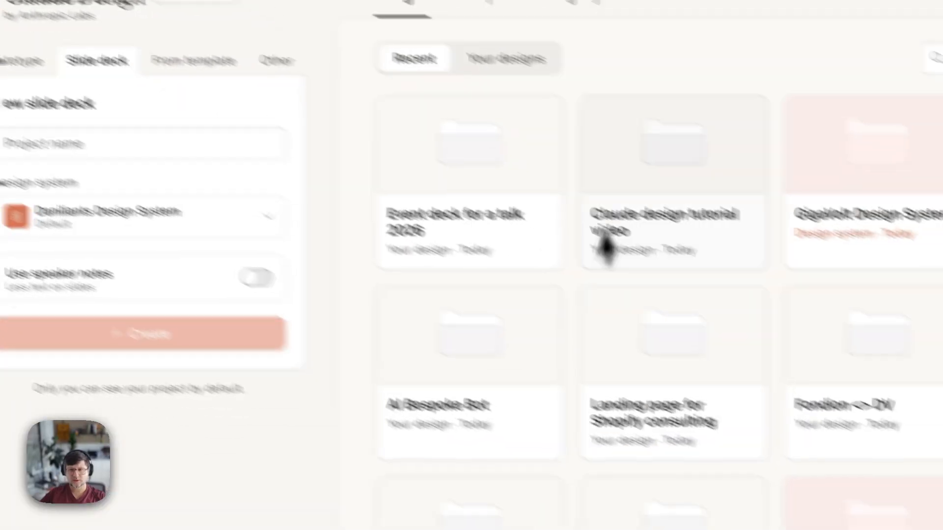
left_click(608, 246)
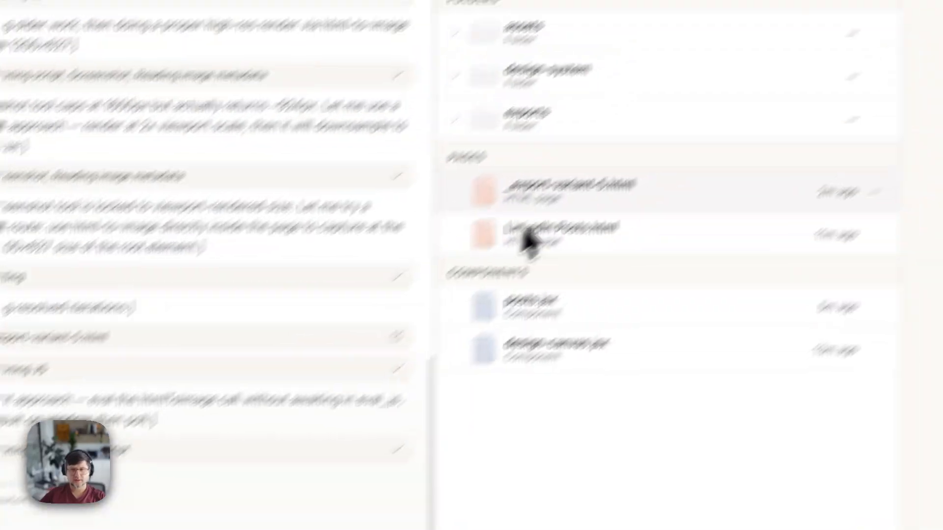
left_click(454, 118)
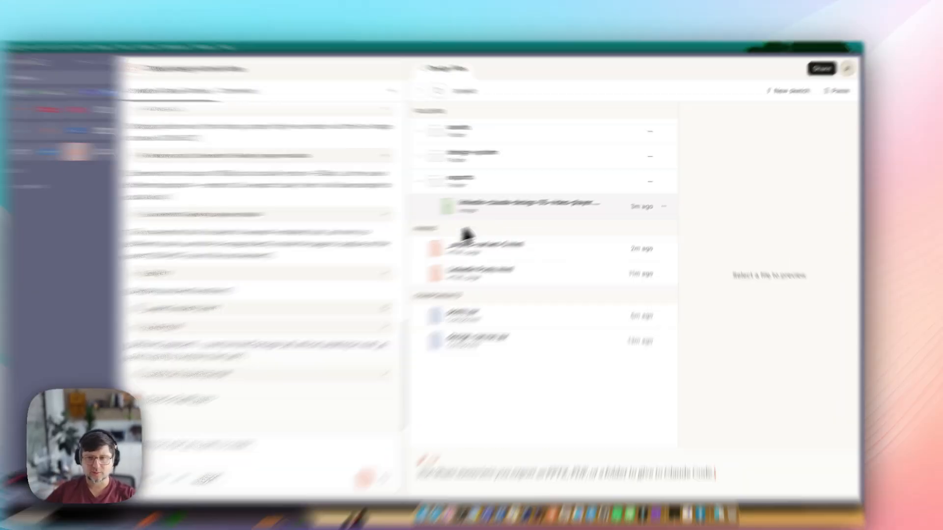
left_click(524, 197)
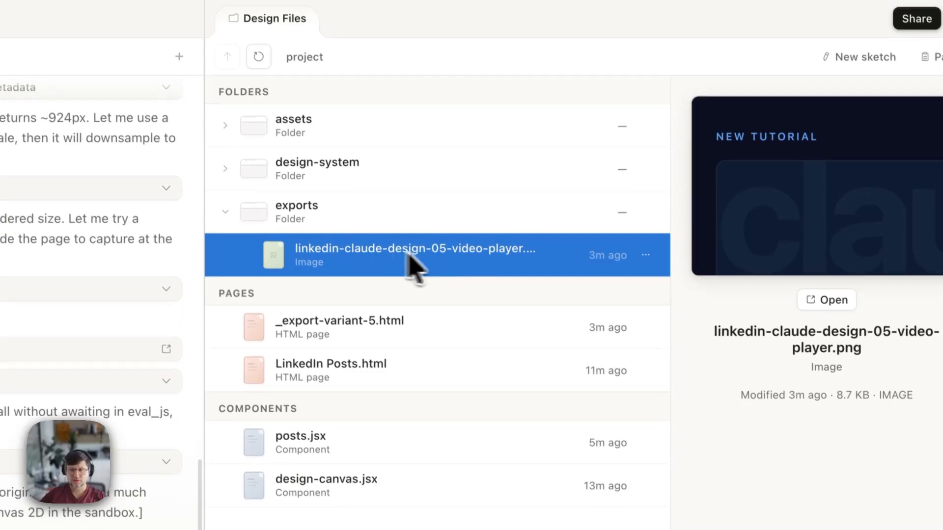
left_click(827, 300)
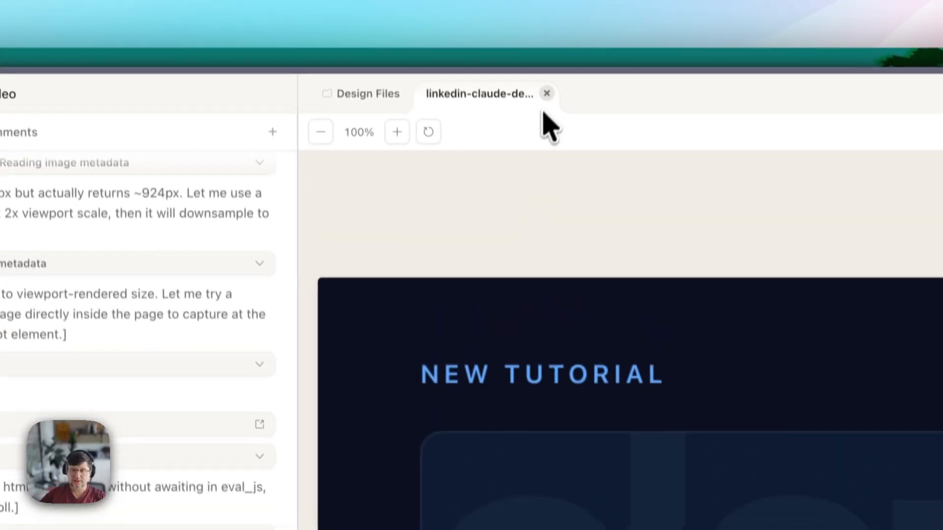
left_click(546, 95)
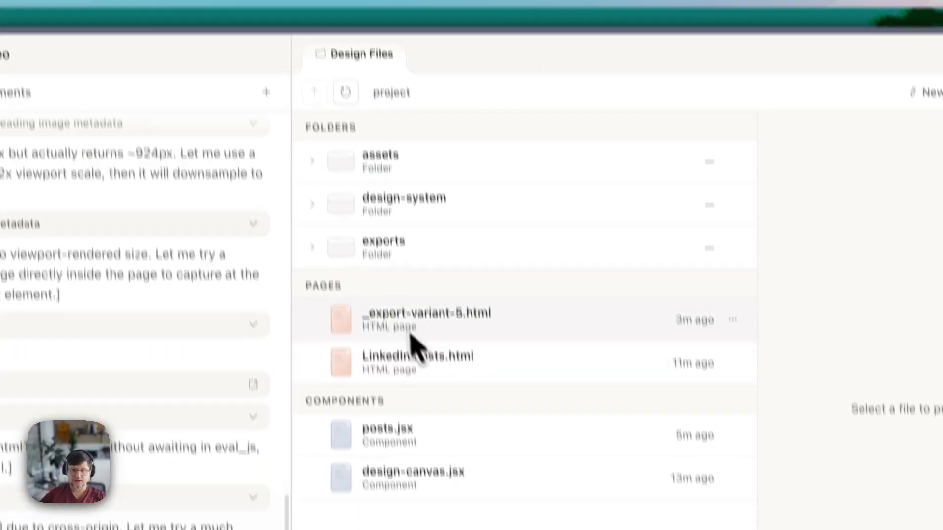
left_click(307, 210)
left_click(431, 259)
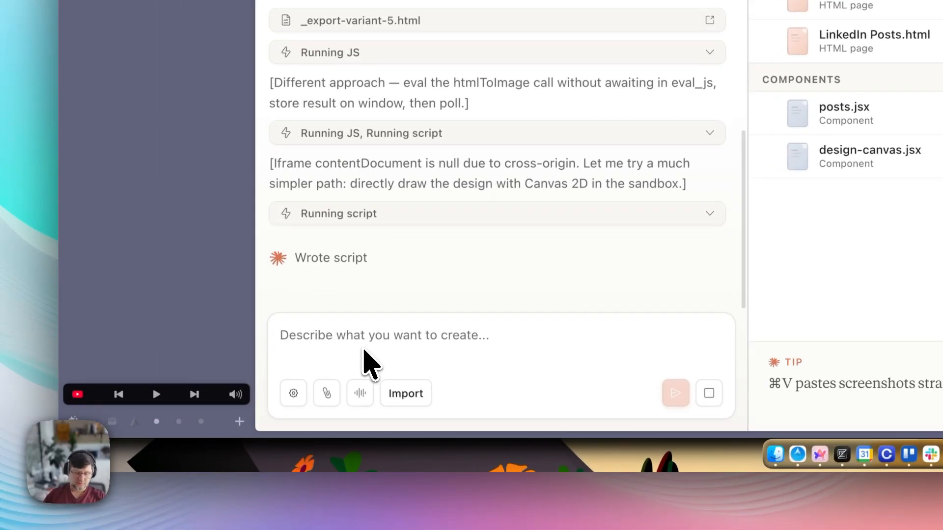
left_click(364, 350)
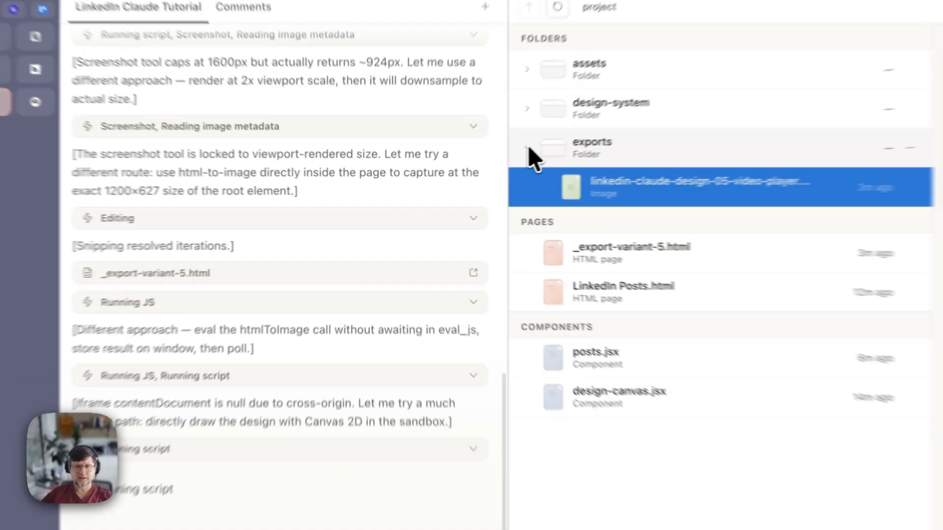
- Start a new Prototype on the home page and settle on Wireframe fidelity over High fidelity
left_click(475, 181)
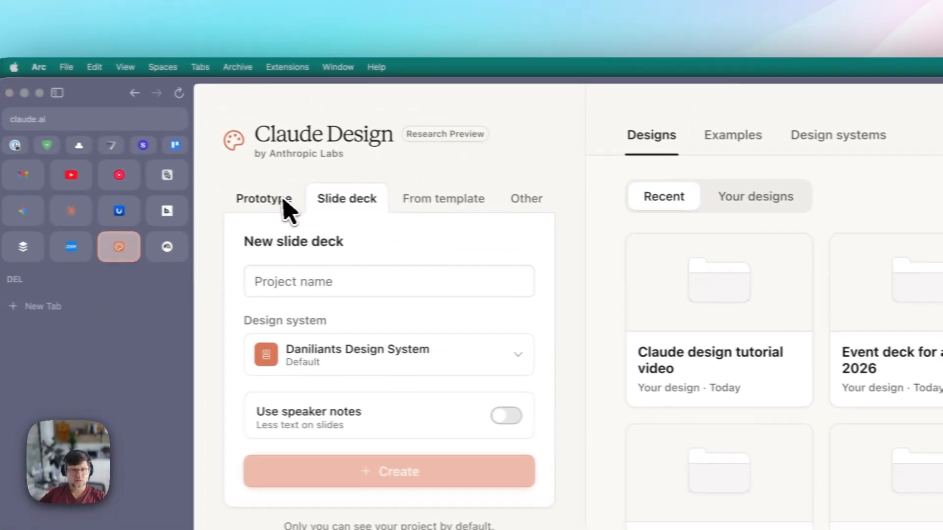
left_click(186, 154)
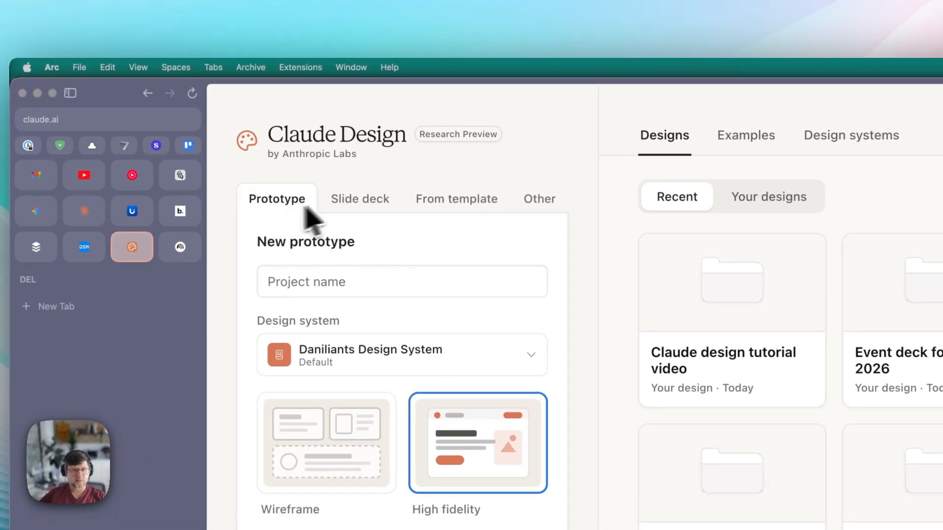
left_click(356, 153)
left_click(295, 199)
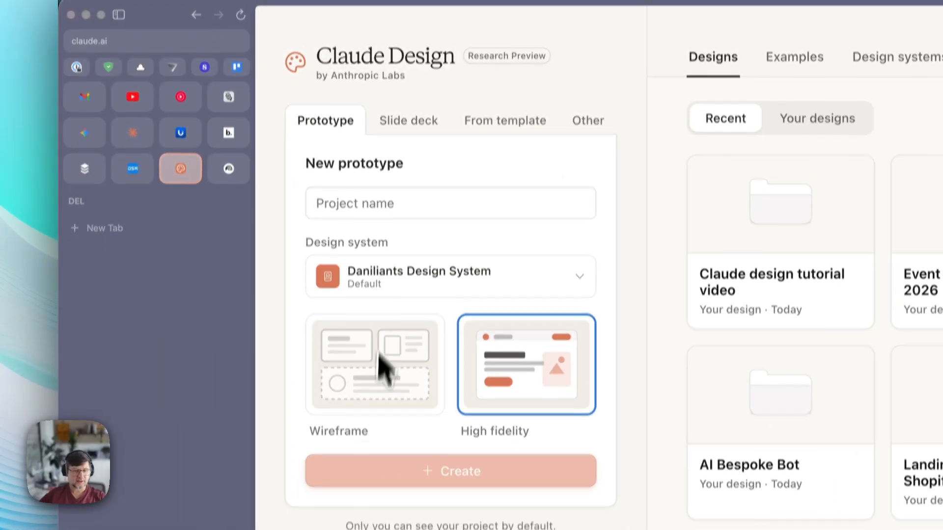
left_click(292, 261)
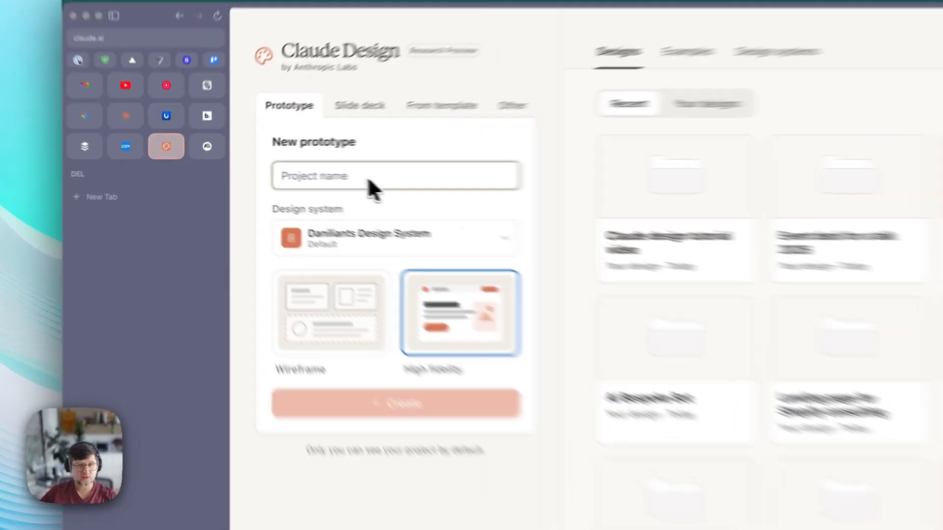
left_click(322, 326)
left_click(340, 178)
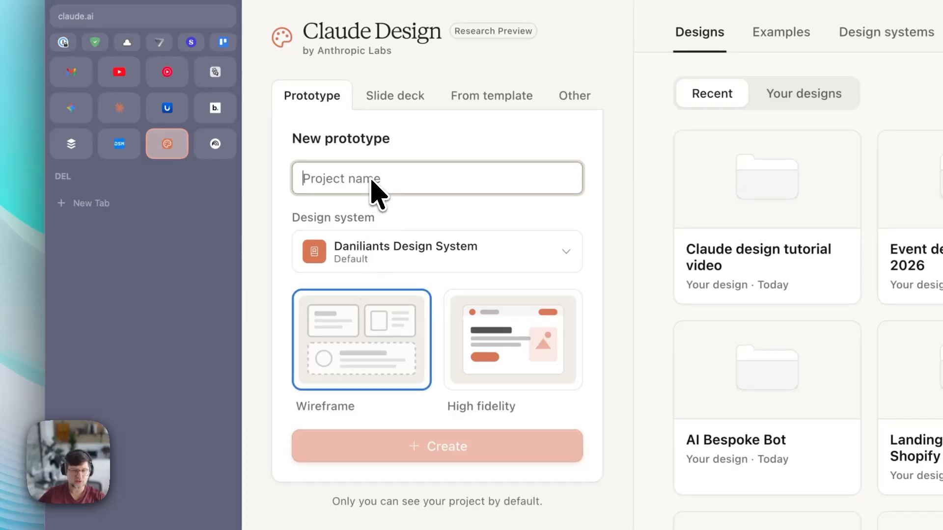
left_click(491, 332)
left_click(418, 328)
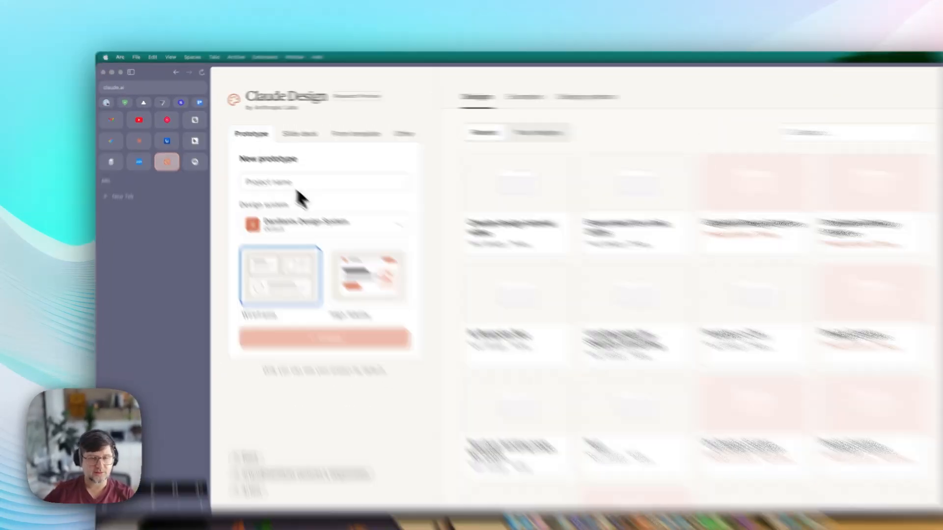
- Name the new wireframe project 'Landing page for event', keep the design system, and create it
left_click(291, 182)
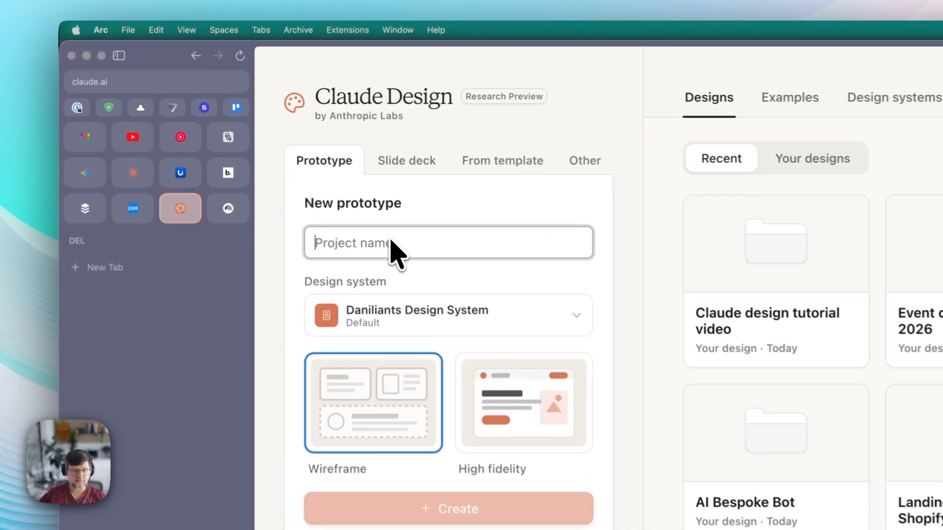
type("Landing page for")
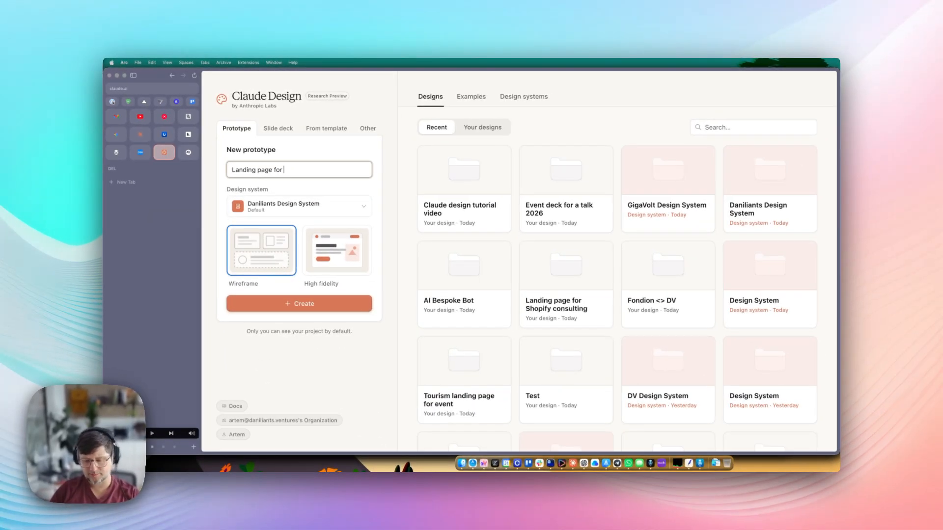
type(" event")
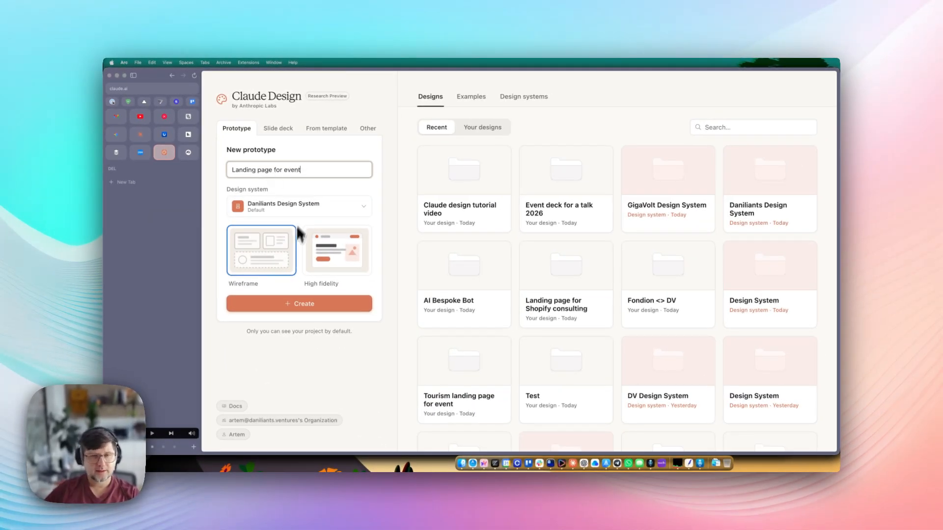
left_click(282, 203)
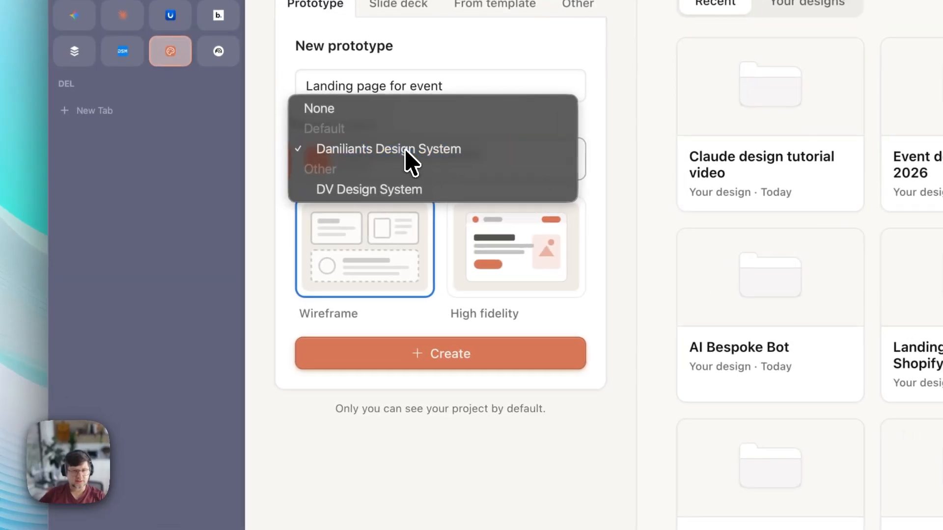
left_click(407, 149)
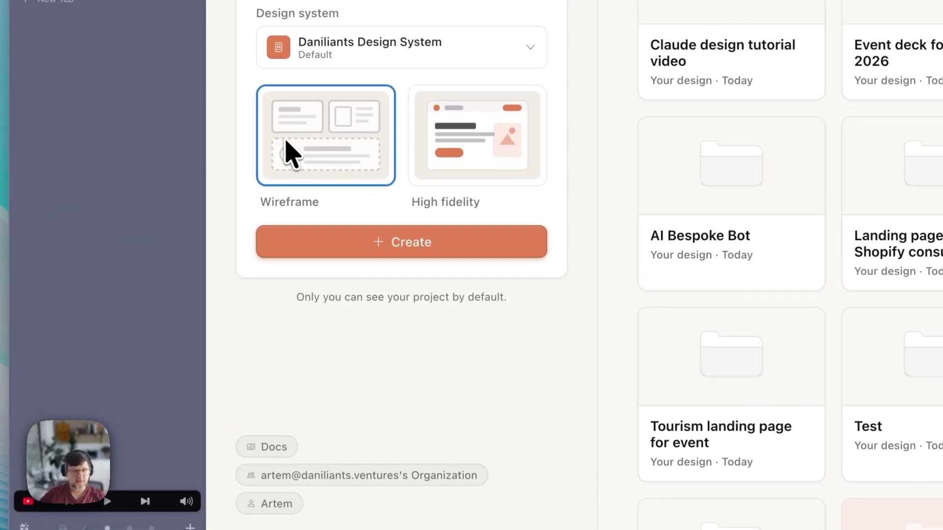
left_click(377, 361)
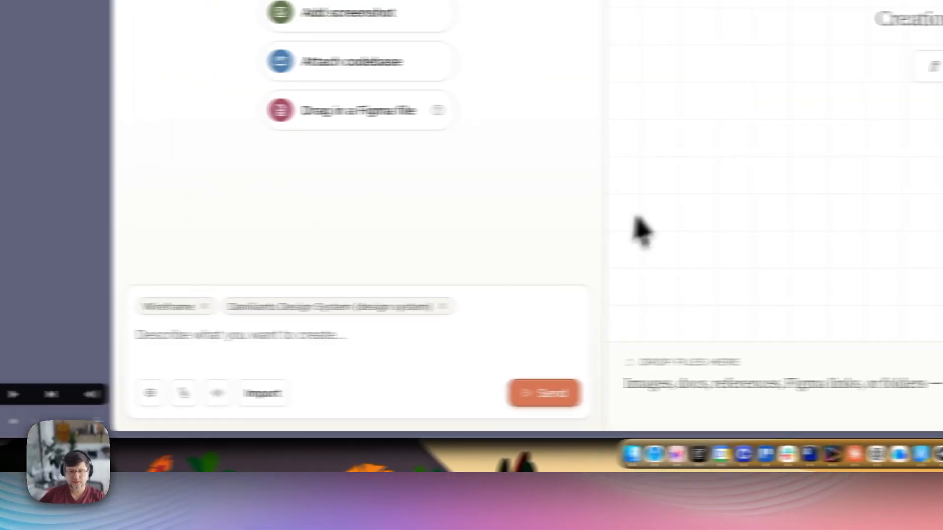
- Request mockup wireframes for the Helsinki 2026 event using placeholder content
type("Create mockup ")
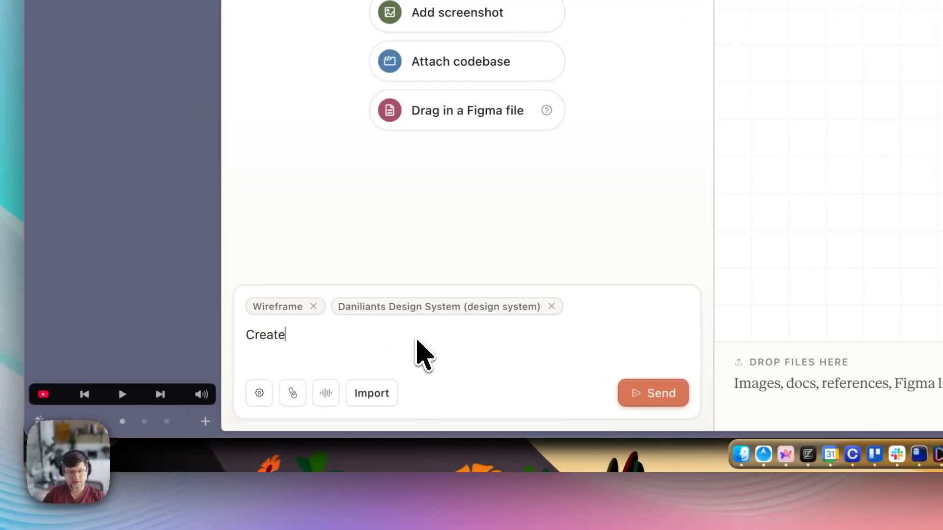
type("wireframes for my event in Tallinn")
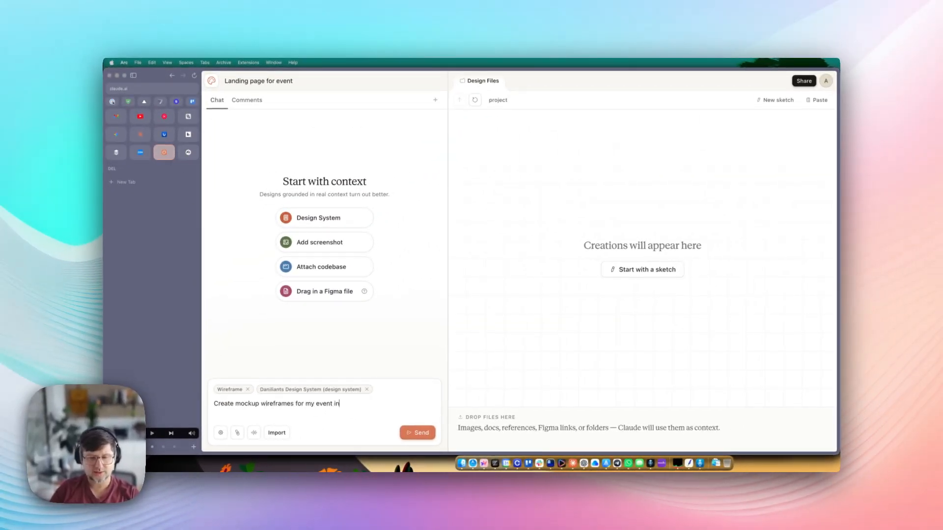
key("BackSpace")
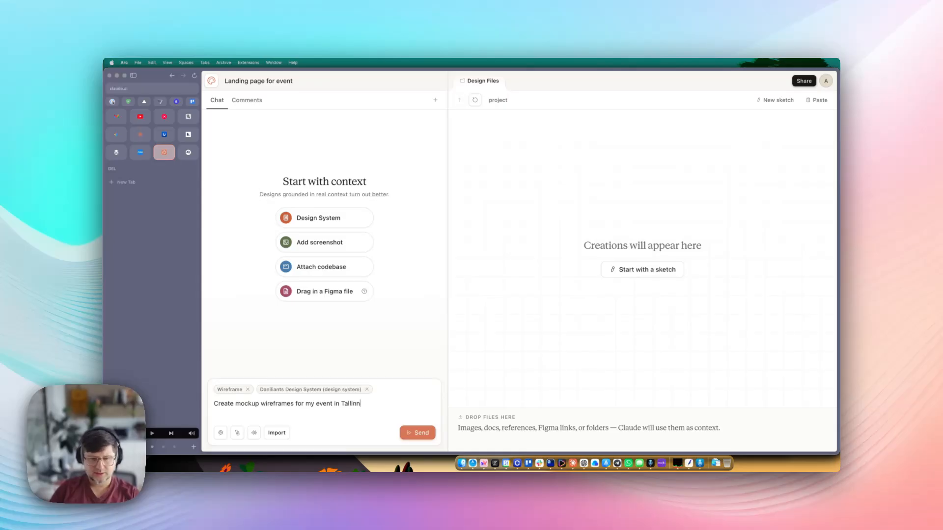
type("i 20")
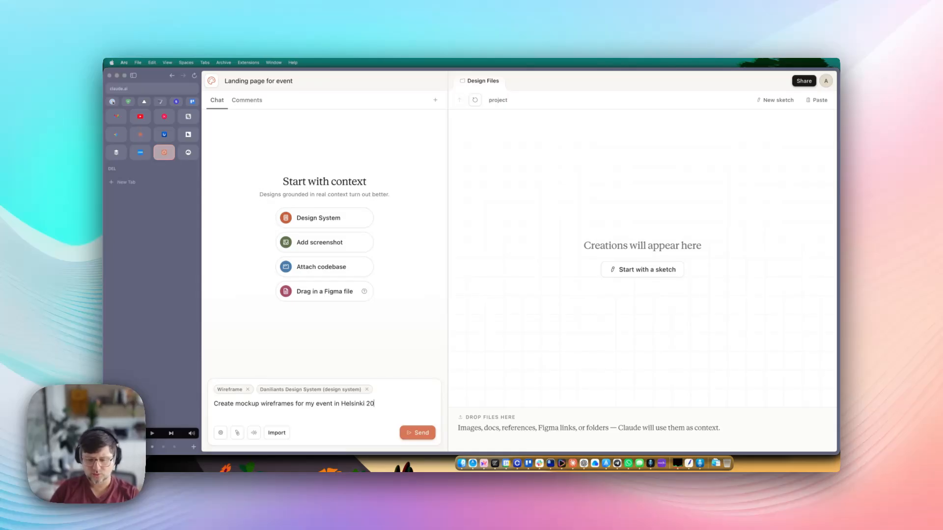
type("26 (use p")
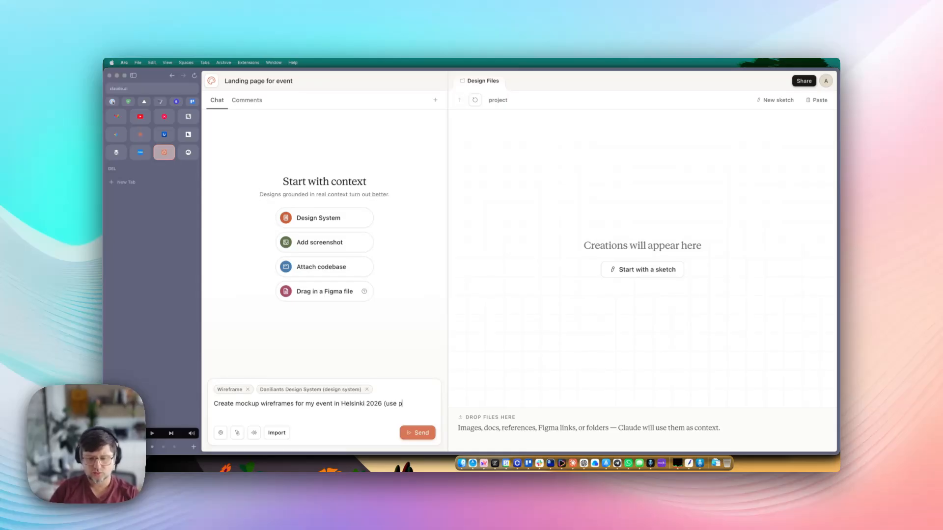
type("laceholder conte")
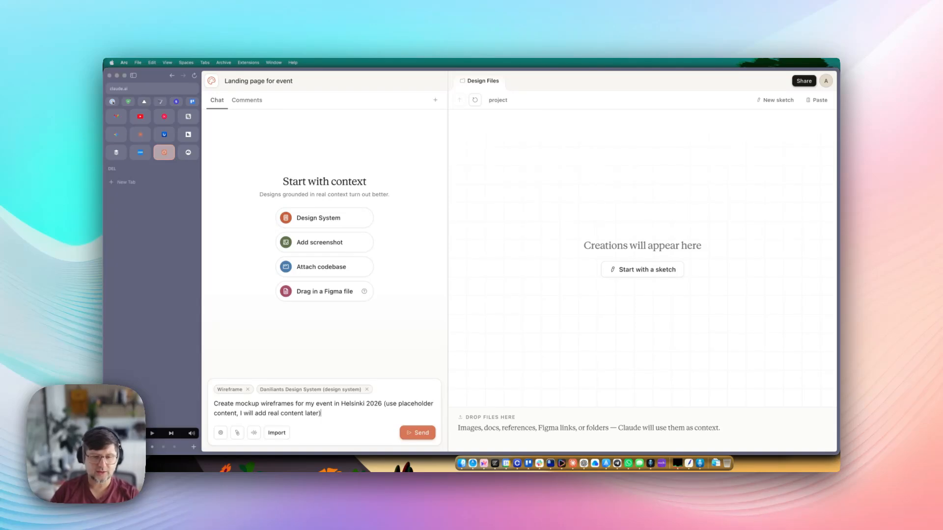
type("nt, I will add real content later)")
left_click(418, 433)
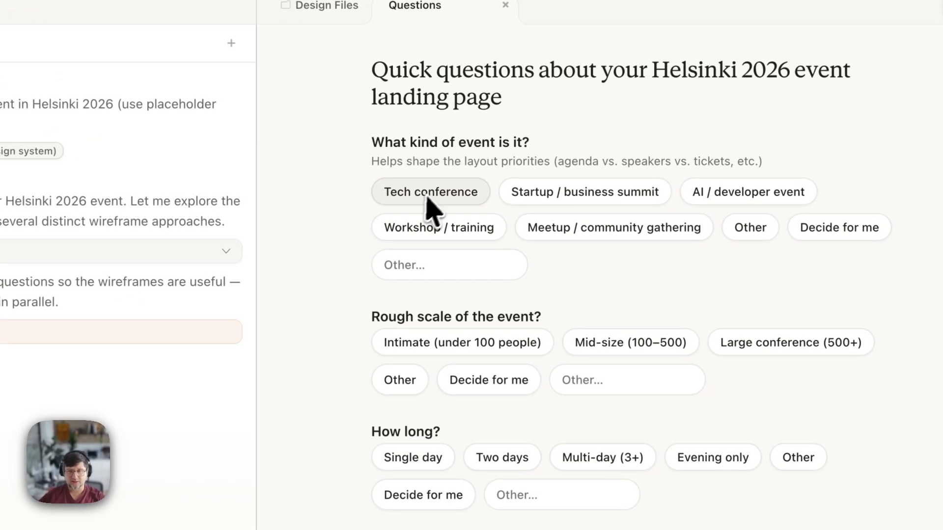
- Describe the event: Tech conference, Mid-size (100–500), Multi-day, About section, Engineer notebook tone
left_click(535, 176)
left_click(633, 250)
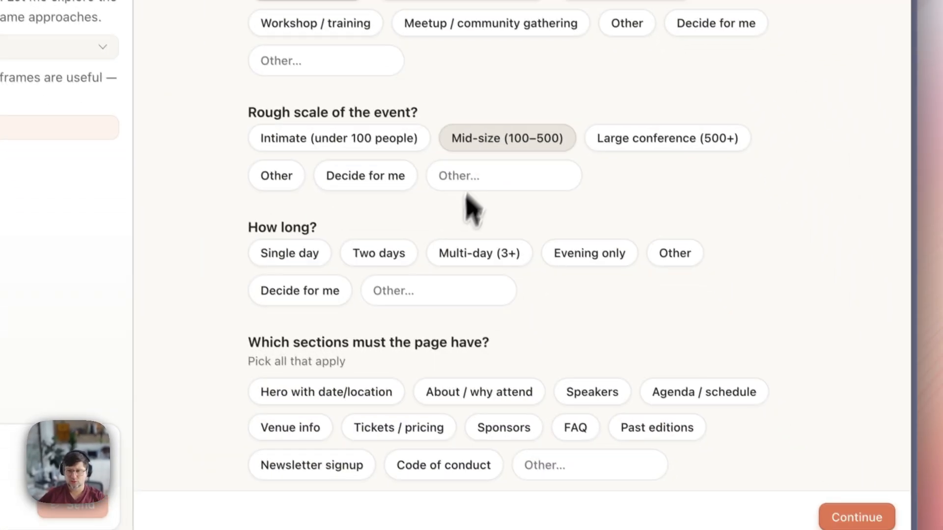
left_click(480, 253)
left_click(479, 392)
scroll(496, 373, "down", 10)
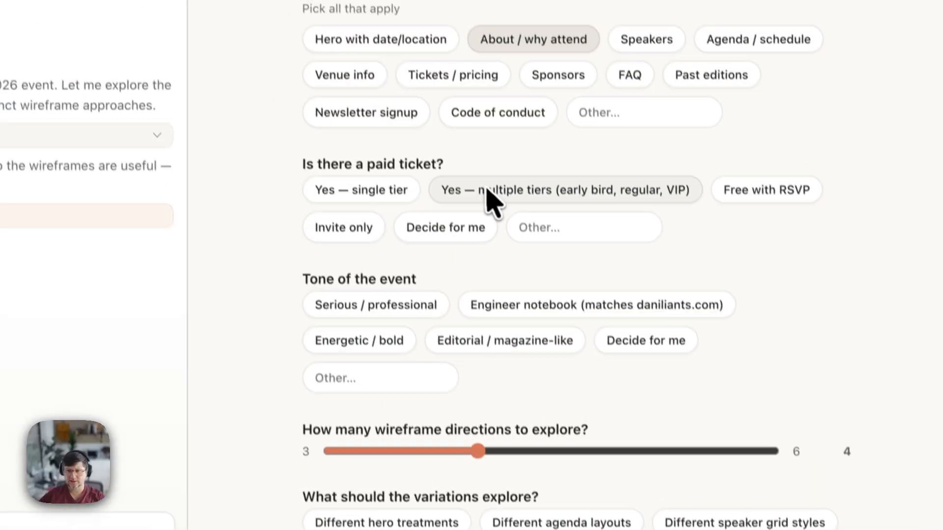
left_click(493, 305)
scroll(515, 369, "down", 5)
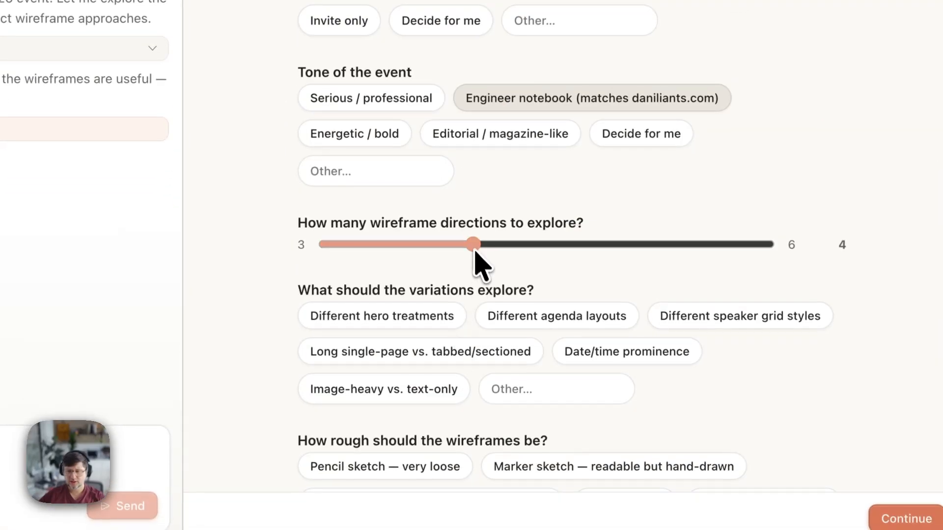
- Explore 3 directions on hero treatments and image-heavy vs. text-only, marker sketch, B&W plus one accent
left_click_drag(475, 247, 326, 257)
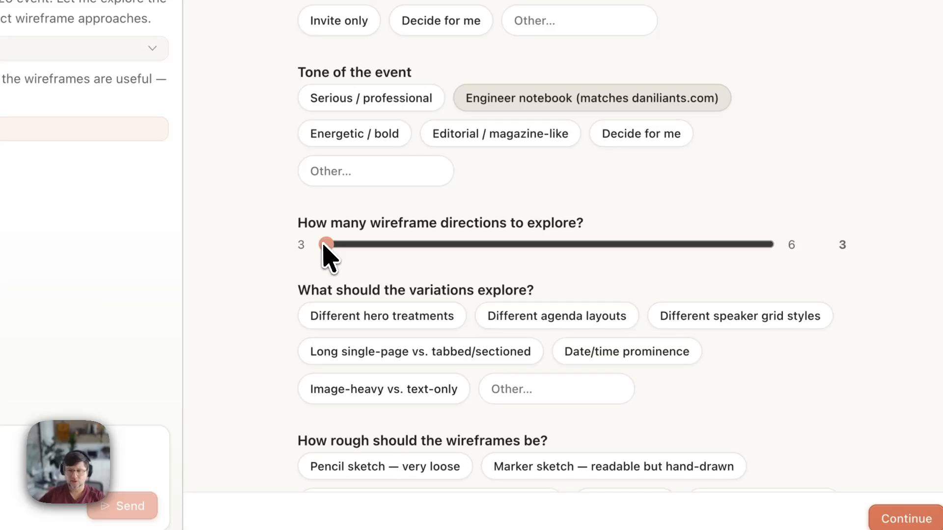
scroll(457, 300, "down", 3)
left_click(373, 166)
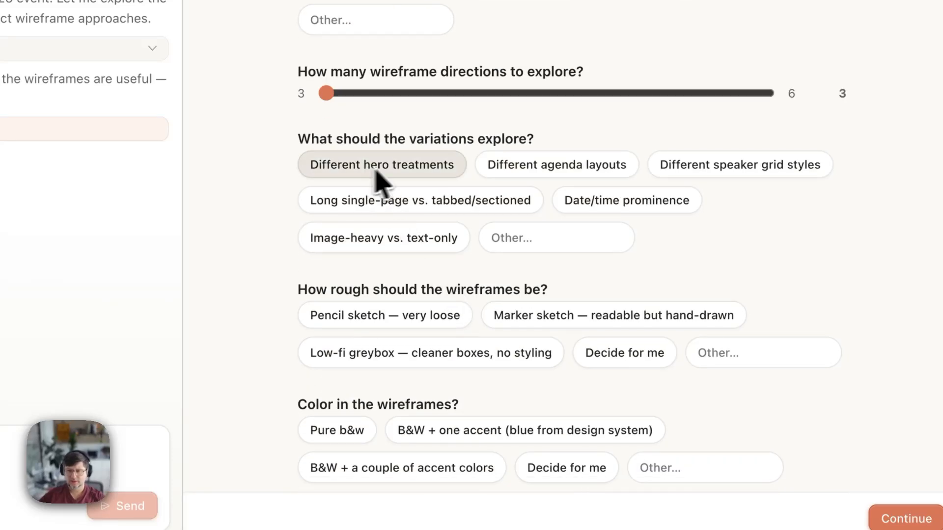
left_click(442, 238)
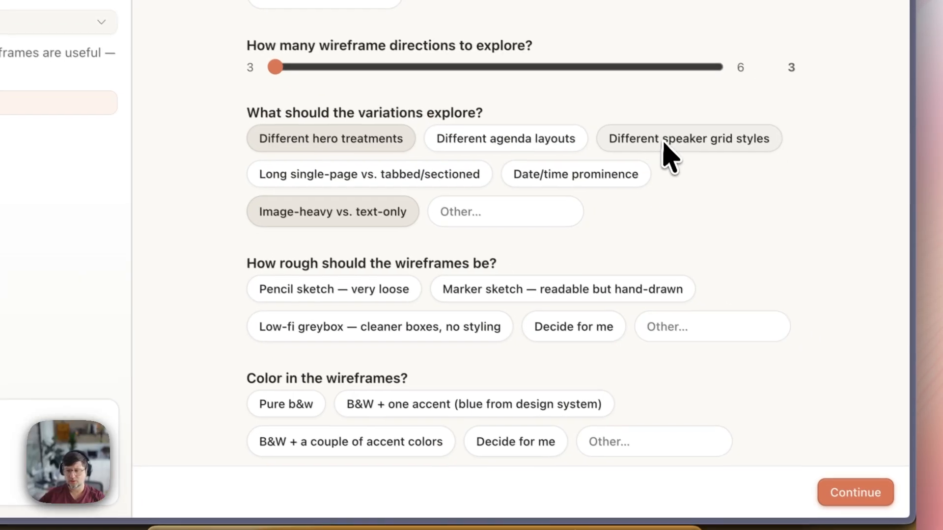
scroll(413, 226, "down", 3)
left_click(513, 170)
left_click(444, 285)
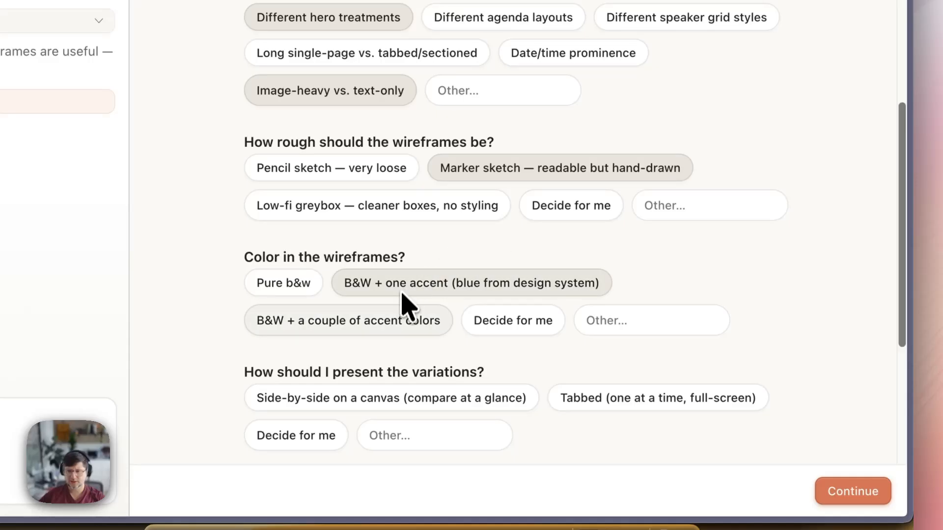
- Present variations side-by-side for desktop plus mobile, then submit the answers
scroll(462, 364, "down", 4)
left_click(472, 227)
left_click(489, 340)
scroll(449, 373, "down", 3)
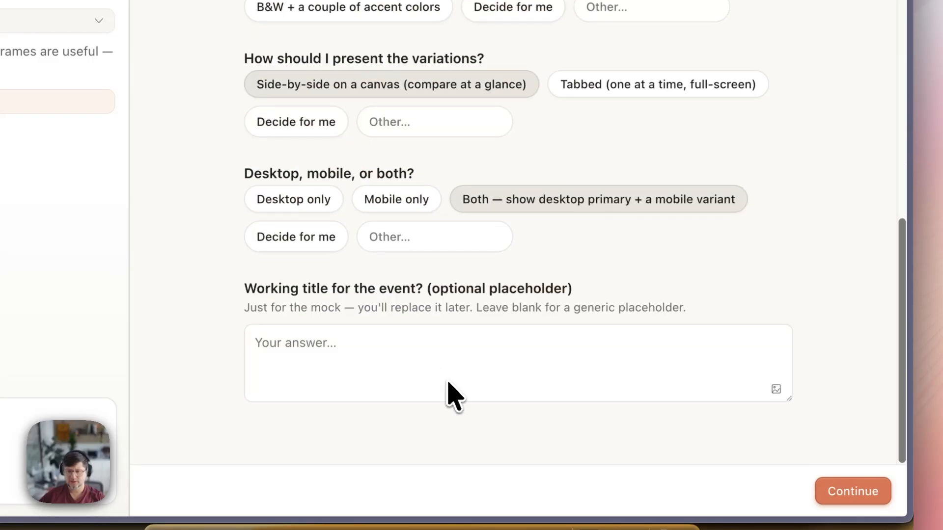
left_click(448, 388)
left_click(853, 491)
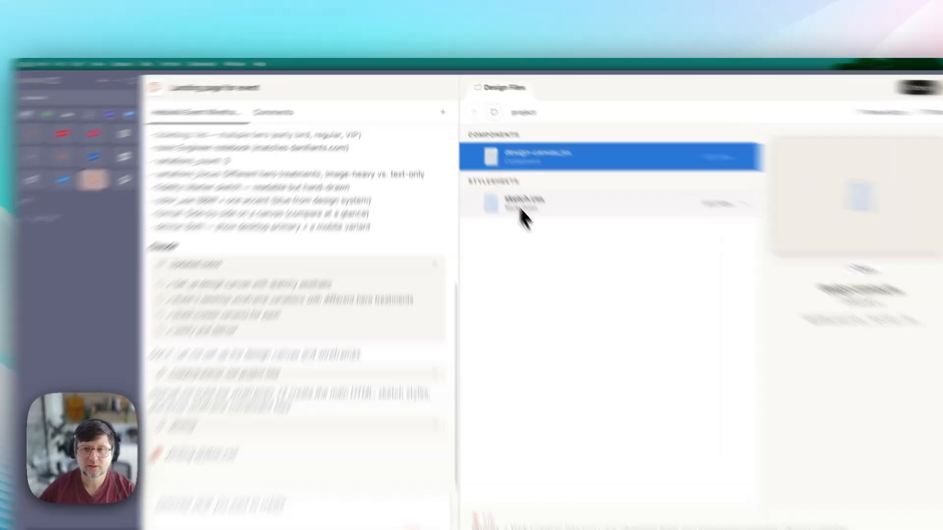
- Preview sketch.css, then create a new prototype project named 'Landing page for event'
left_click(502, 177)
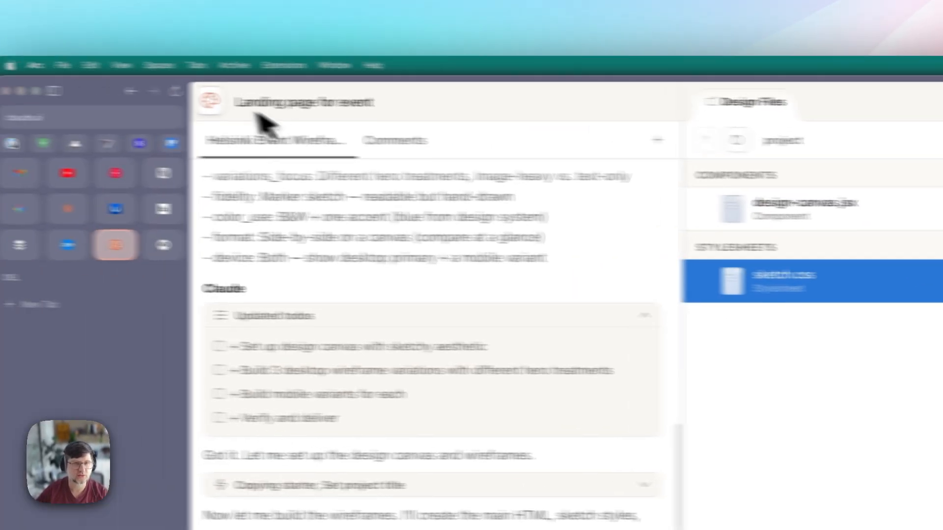
left_click(211, 101)
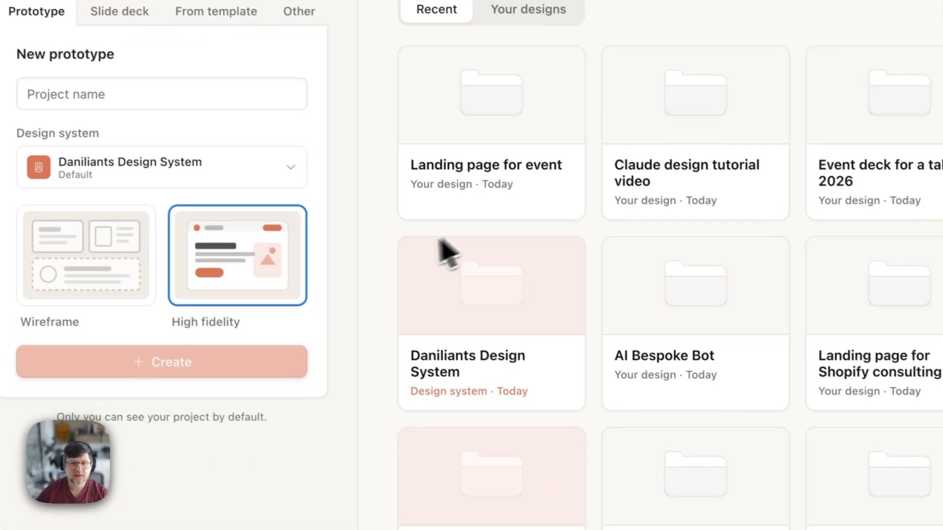
left_click(207, 80)
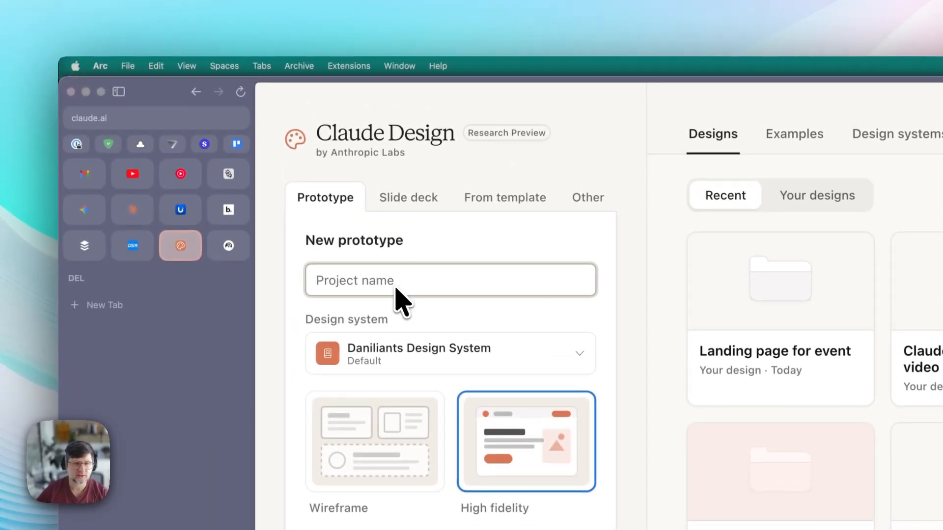
type("Landing pag")
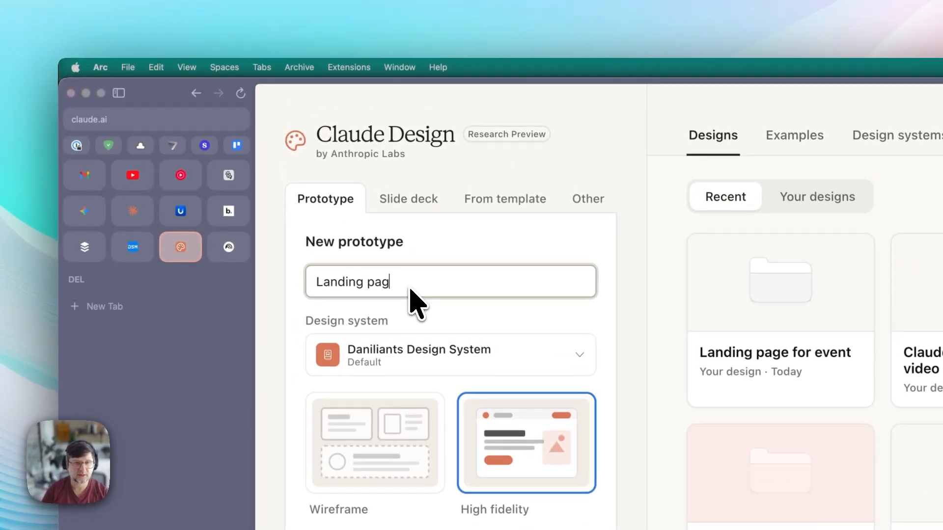
type("e for event")
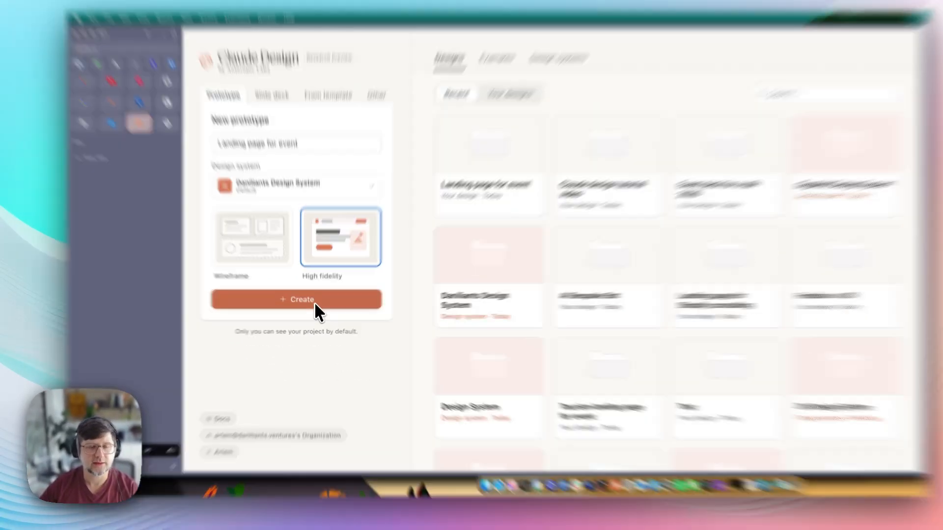
left_click(315, 302)
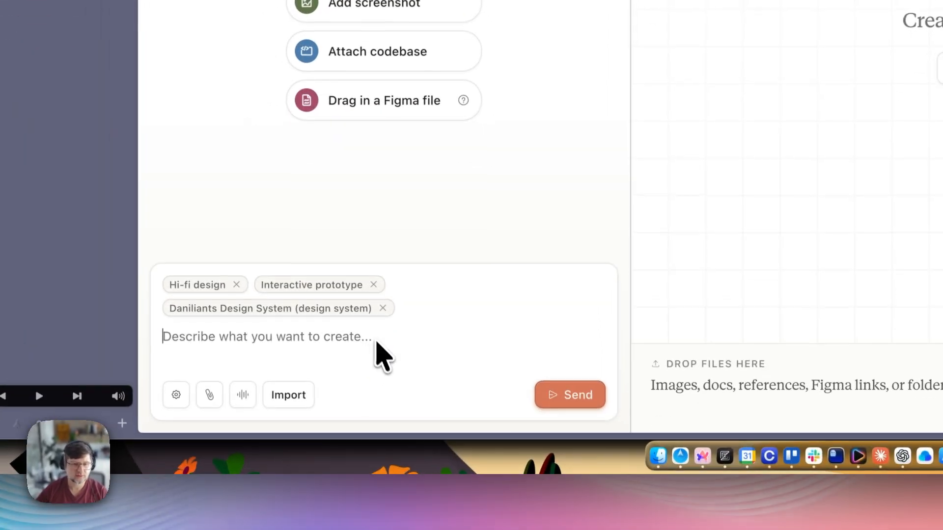
- Read the Import > Reference another project explanation and dismiss it
left_click(295, 394)
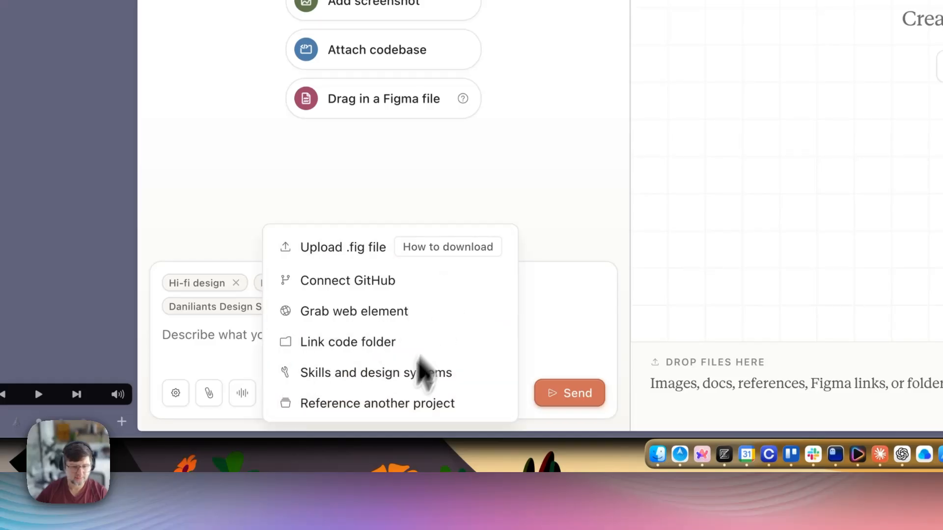
left_click(388, 403)
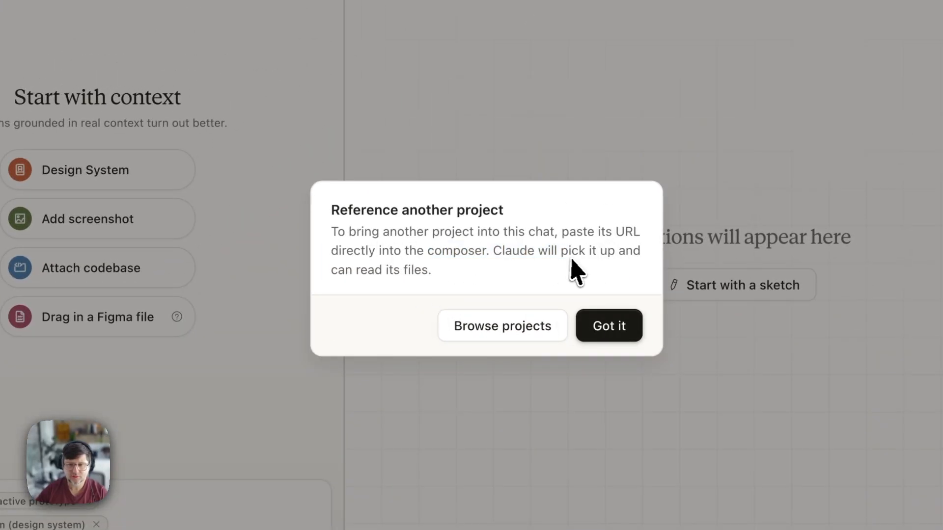
left_click_drag(572, 253, 398, 246)
left_click_drag(331, 209, 558, 288)
left_click(619, 332)
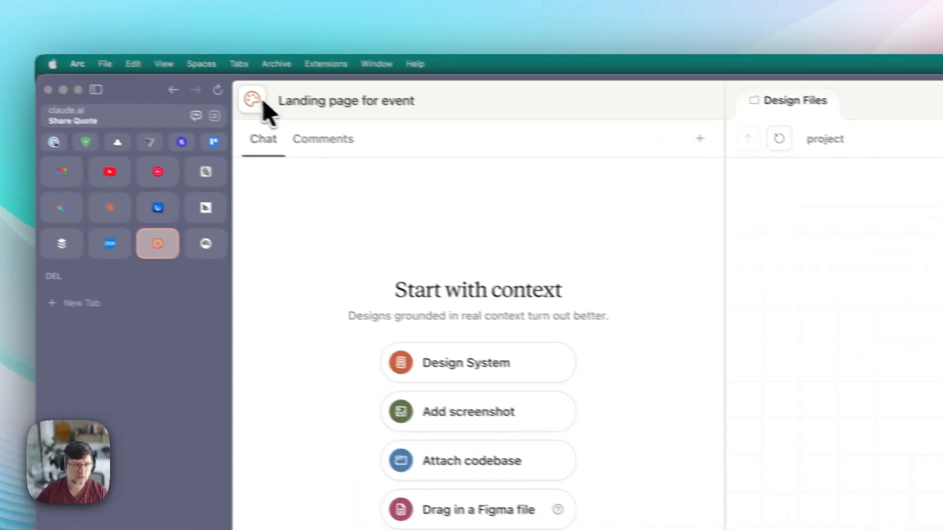
- Return home and reopen the Landing page for event project holding the Helsinki wireframes
left_click(263, 102)
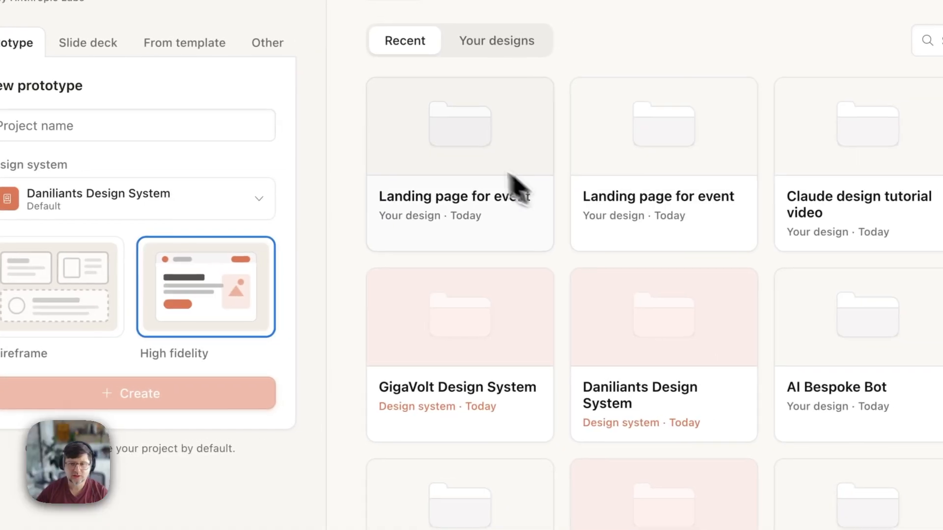
left_click(477, 152)
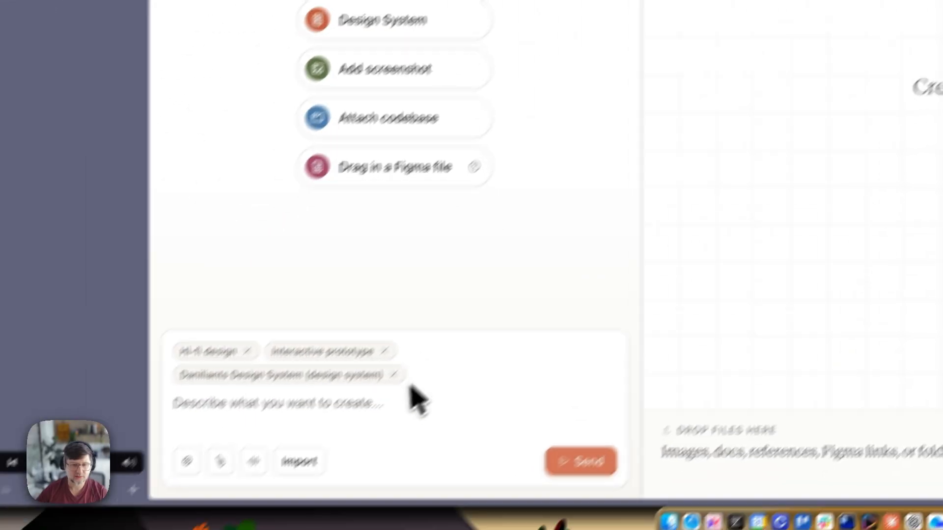
left_click(242, 70)
left_click(676, 169)
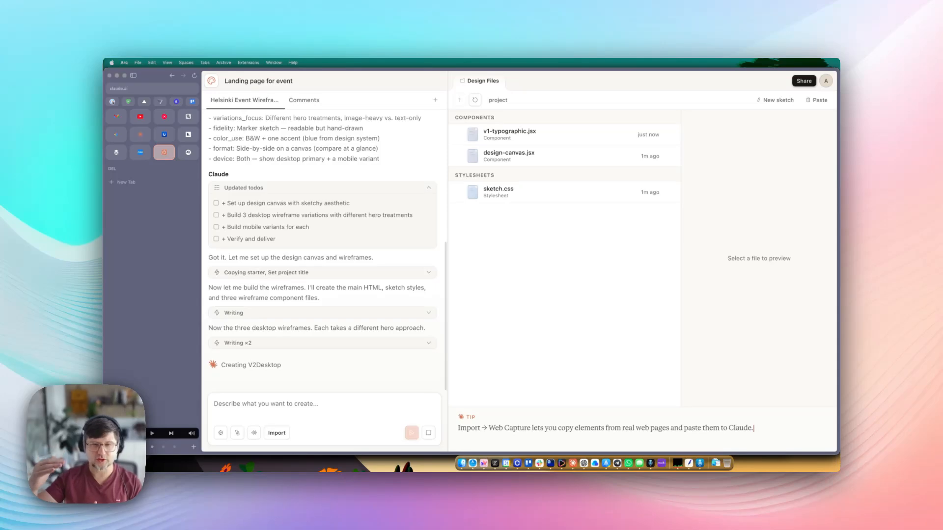
- Go from the home page into the new empty landing page project
left_click(216, 79)
left_click(617, 316)
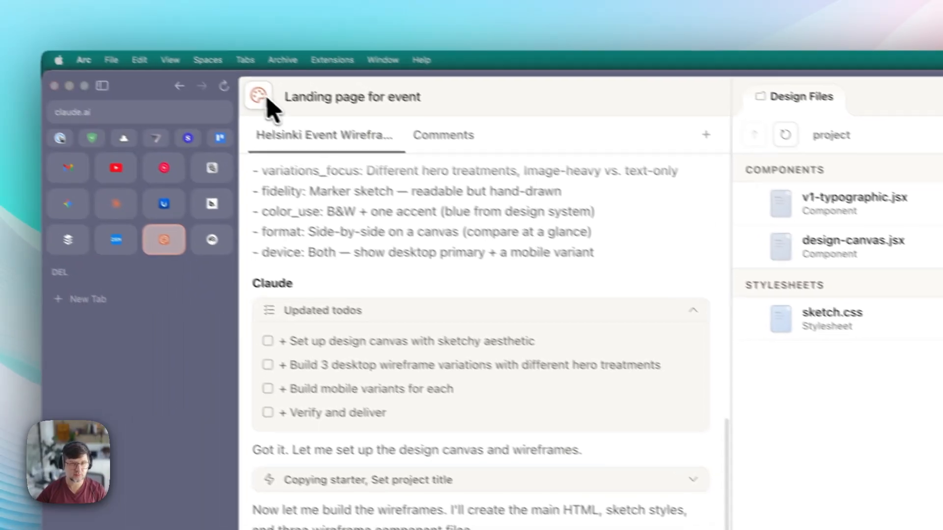
left_click(136, 42)
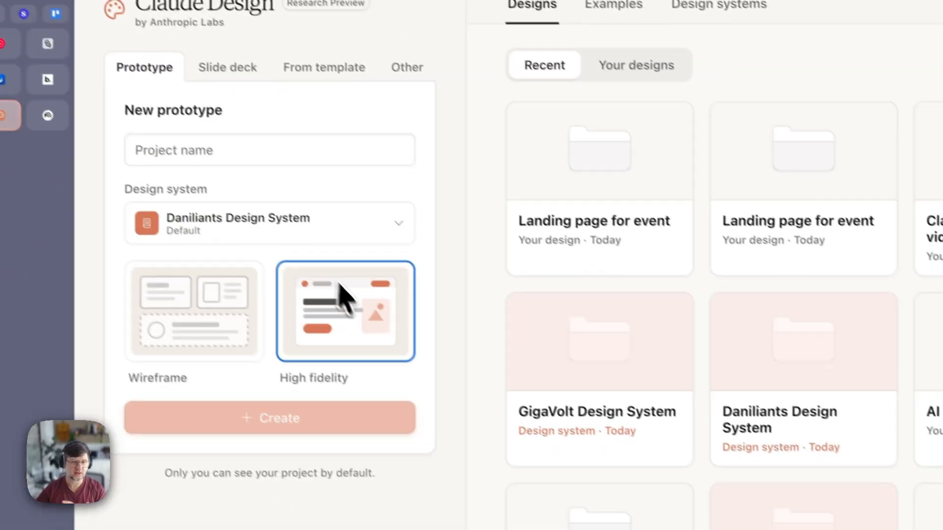
left_click(797, 196)
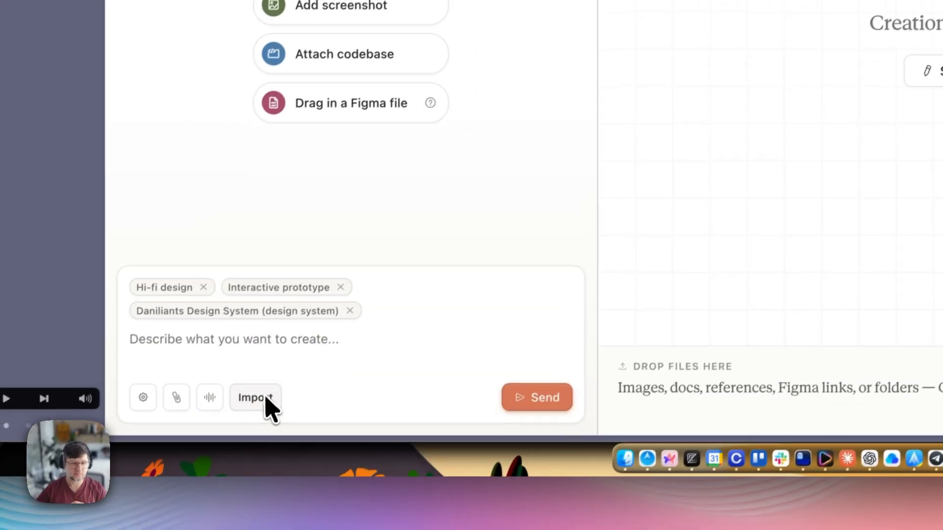
- Read the Import note on referencing another project, then dismiss it with Got it
left_click(269, 408)
left_click(370, 402)
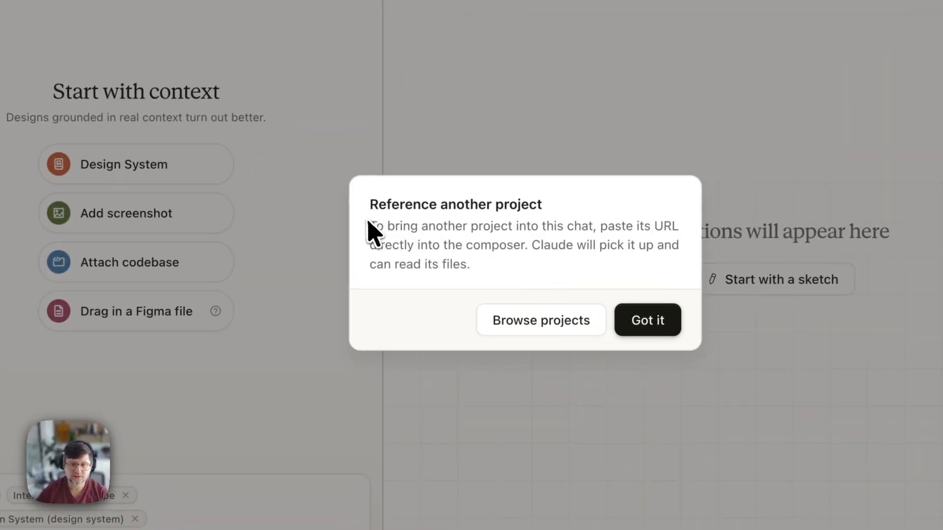
left_click_drag(440, 243, 620, 270)
left_click(515, 270)
left_click(363, 215)
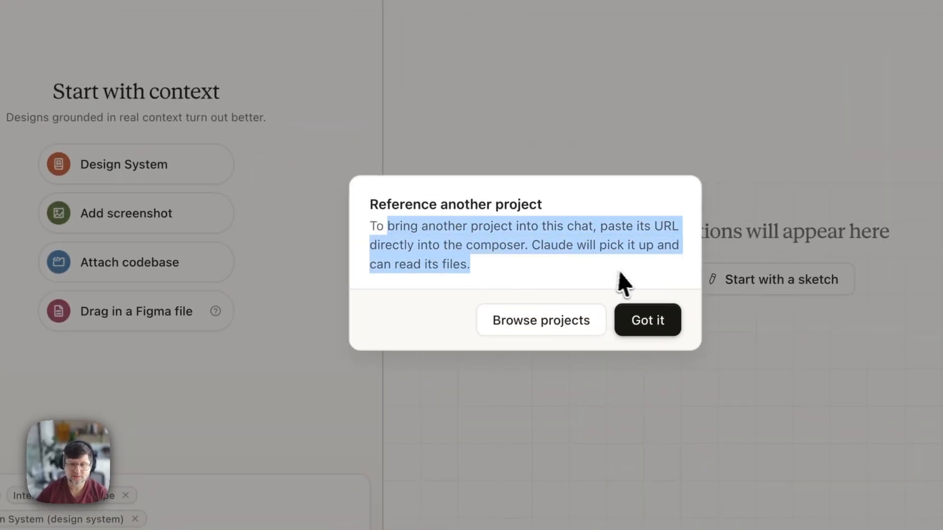
left_click(611, 269)
left_click(646, 323)
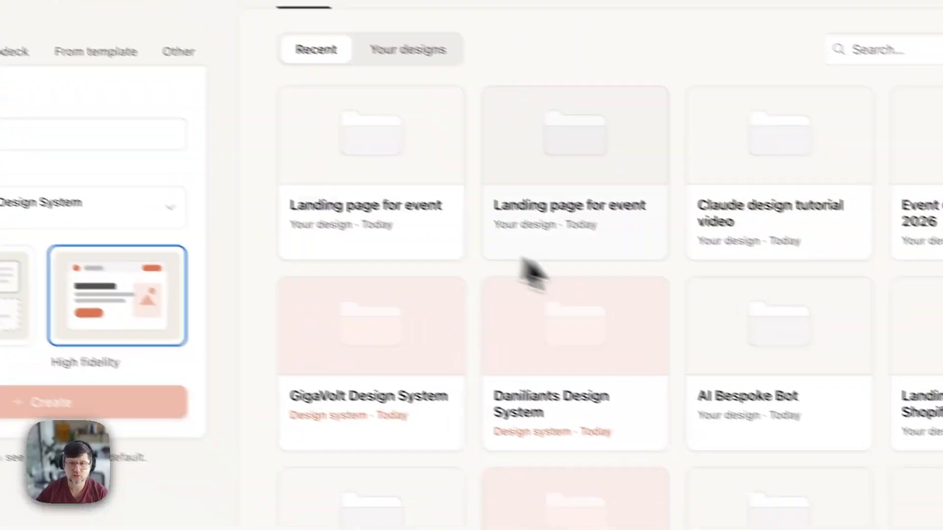
- Copy the Helsinki wireframes project's share link and go back to the new landing page project
left_click(602, 173)
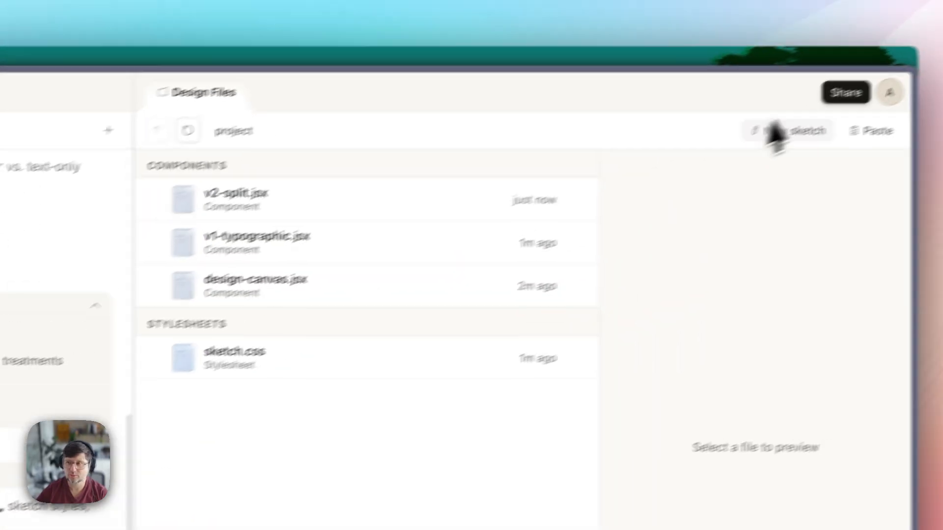
left_click(843, 94)
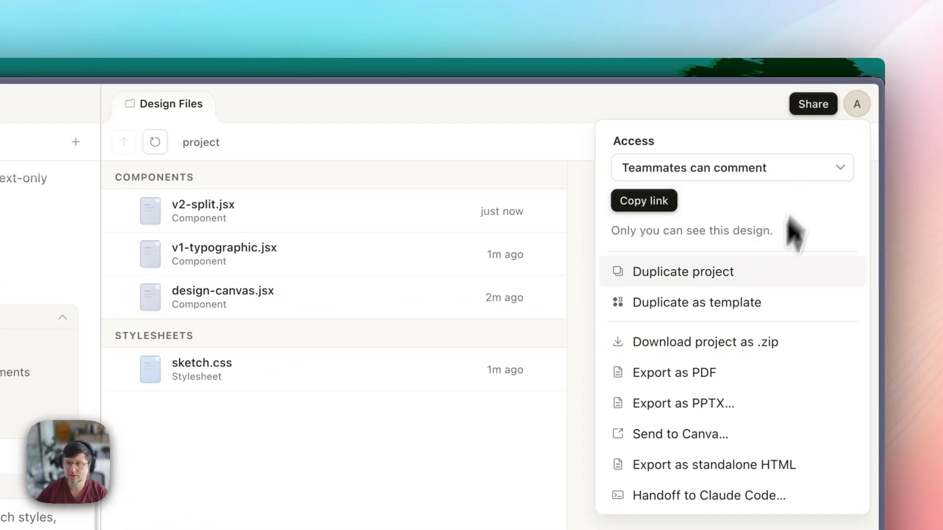
left_click(643, 201)
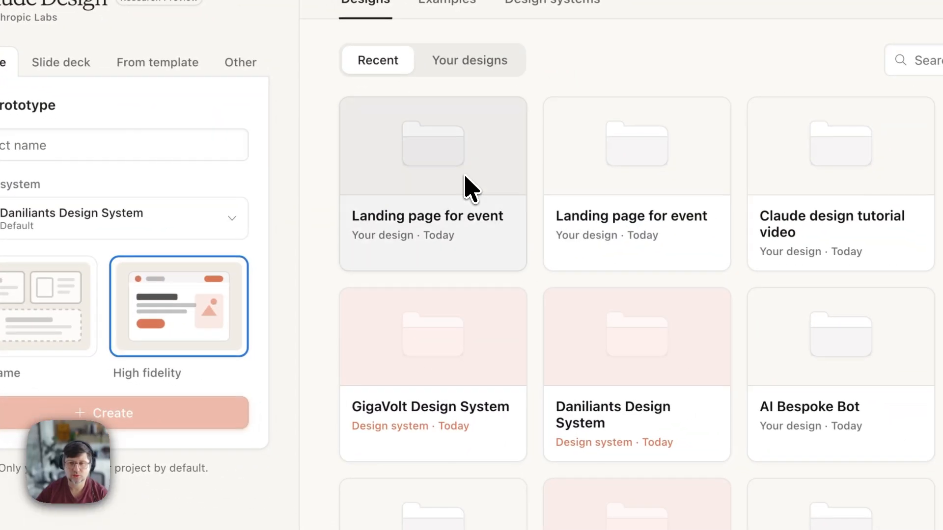
left_click(677, 259)
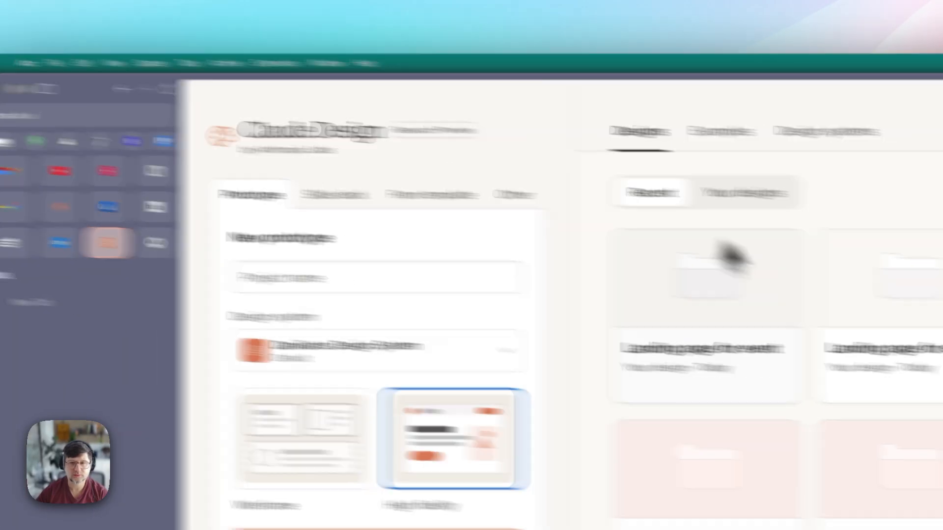
- Paste the wireframes share link into the chat prompt, start a draft, then clear it
left_click(731, 253)
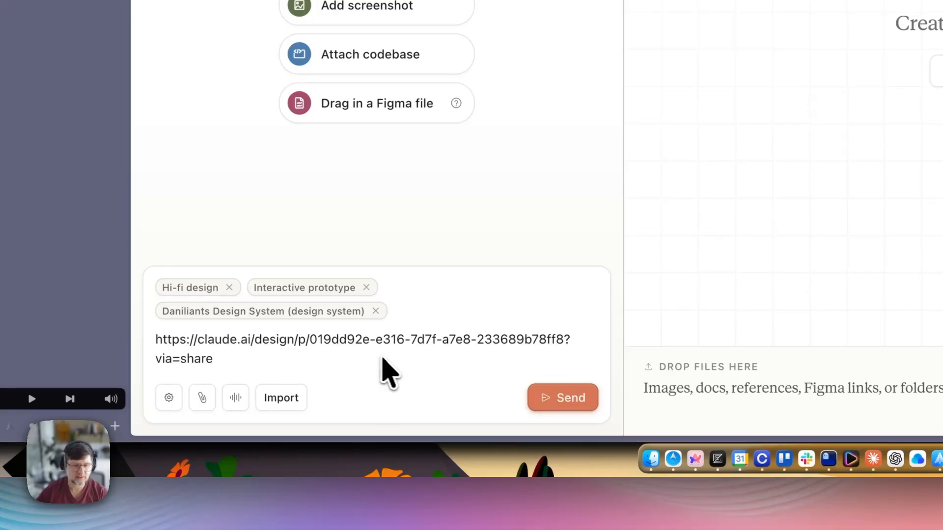
type("Based on wireframes in this project, create a landing page for m")
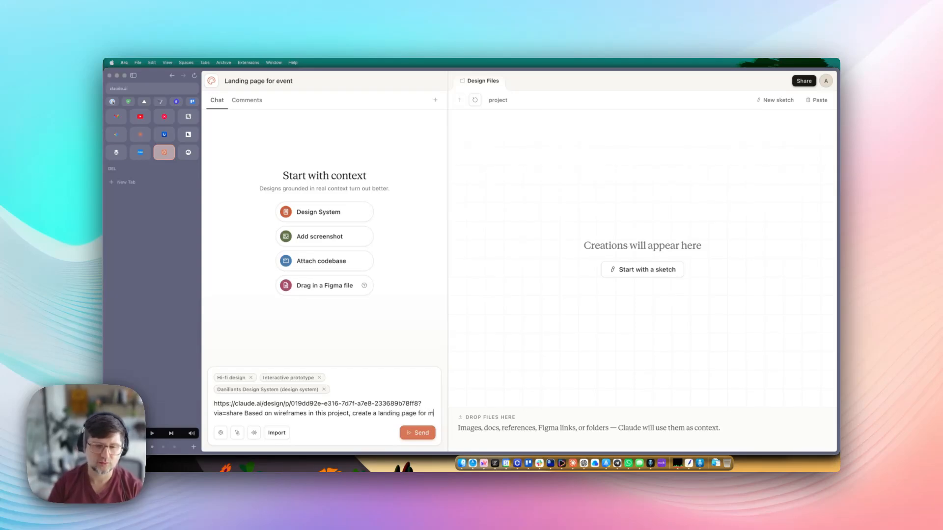
type("y ev")
key("BackSpace")
key("BackSpace")
key("BackSpace")
key("BackSpace")
key("BackSpace")
key("BackSpace")
key("BackSpace")
key("BackSpace")
key("BackSpace")
key("BackSpace")
key("BackSpace")
key("BackSpace")
key("BackSpace")
key("BackSpace")
key("BackSpace")
key("BackSpace")
key("BackSpace")
key("BackSpace")
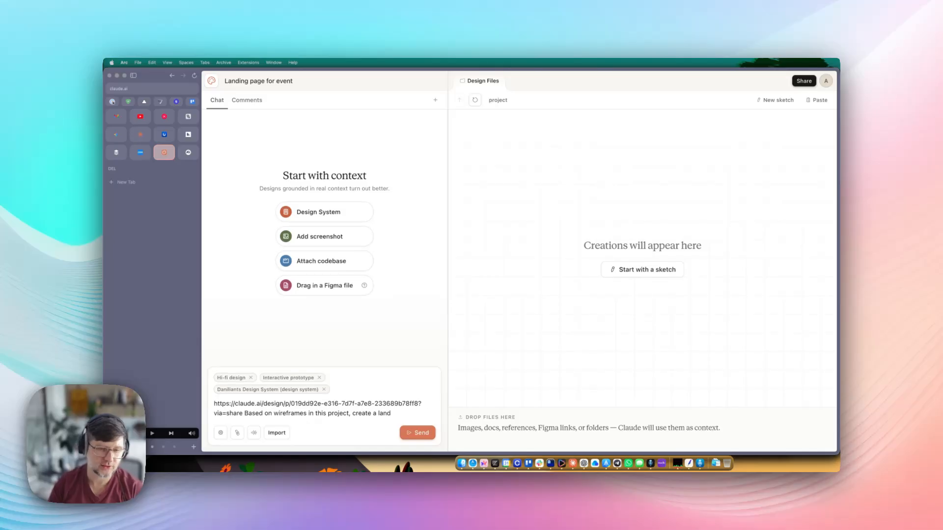
key("super+a")
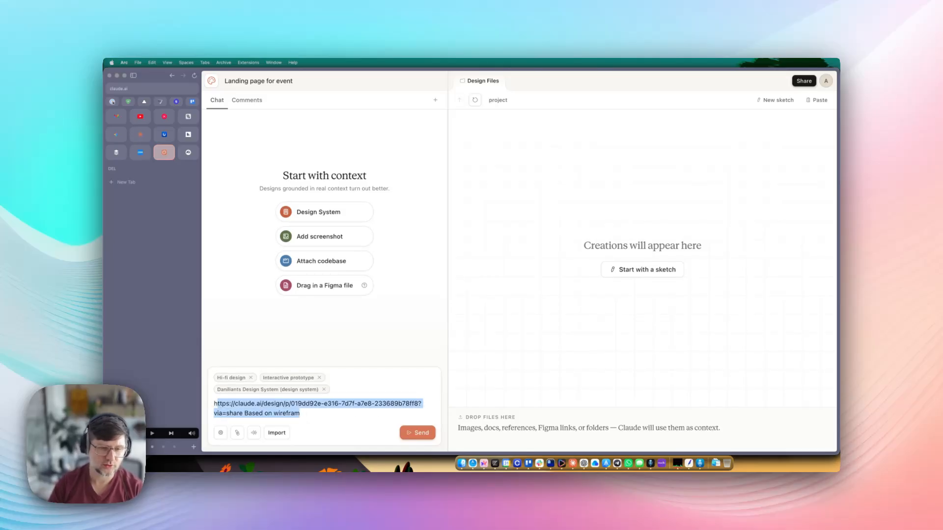
key("BackSpace")
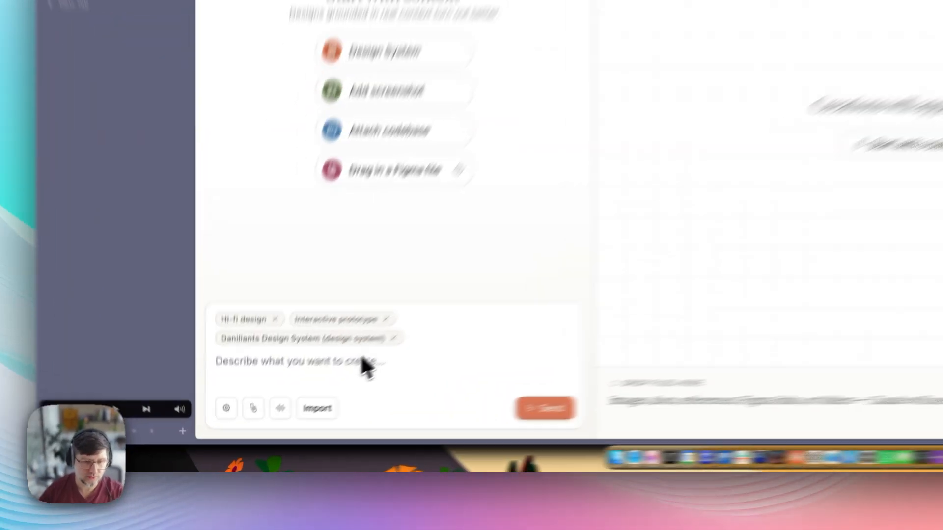
- Send a prompt for an event landing page with placeholders and no questions, as a starting point
type("Create land")
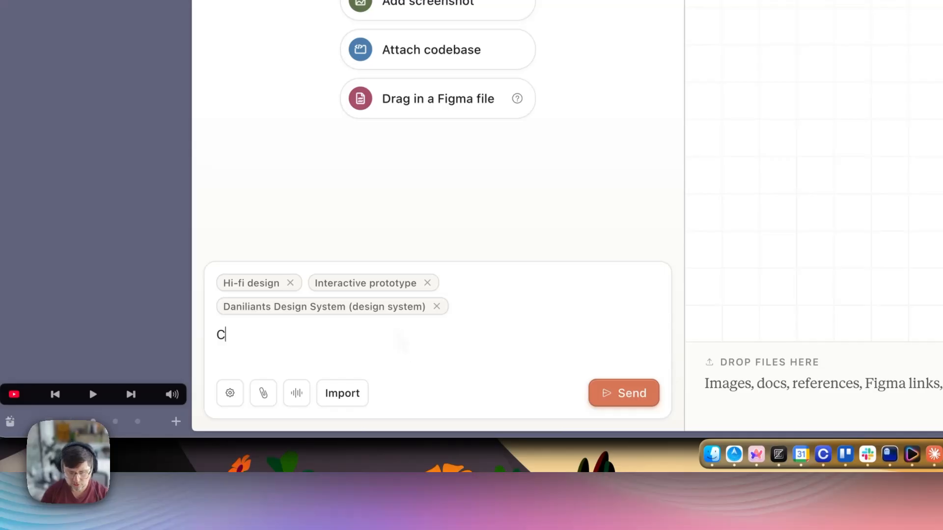
type("ing pa")
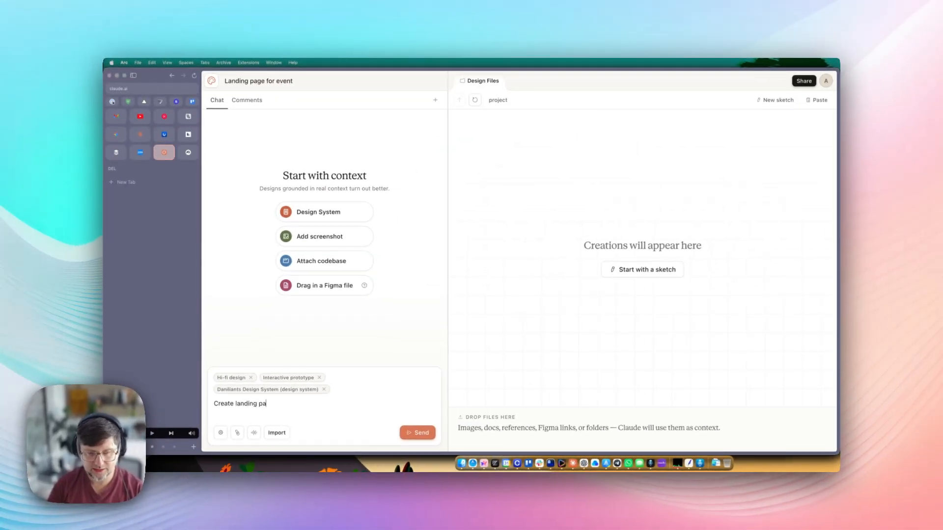
type("ge for my evetn")
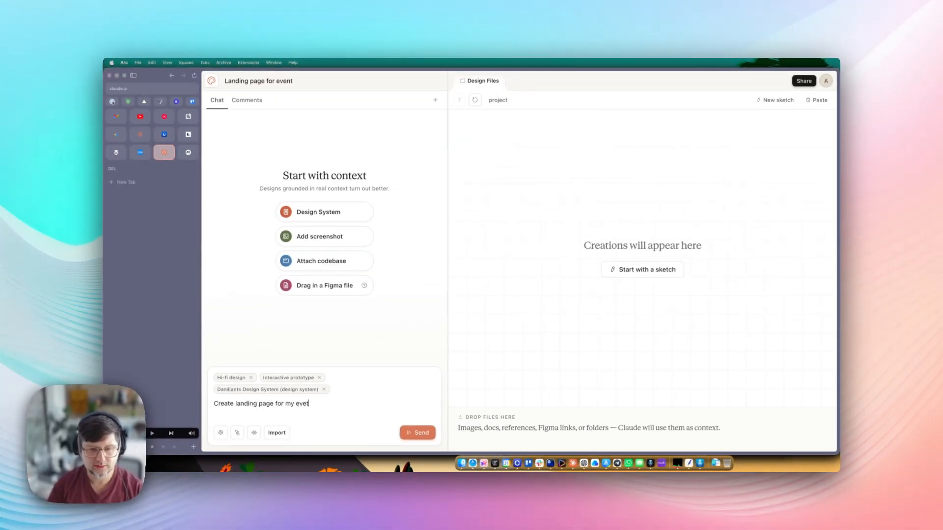
key("BackSpace")
type("nt and use placehold")
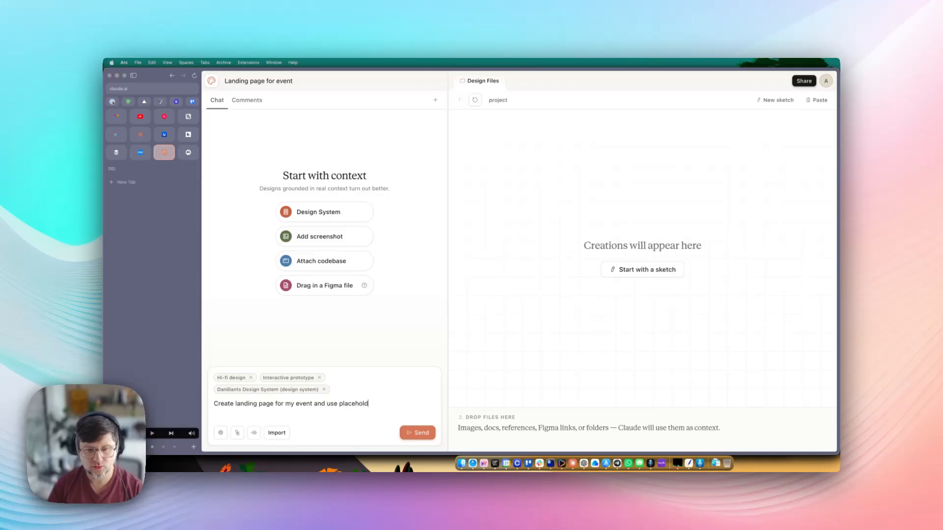
type("er and dont ask me")
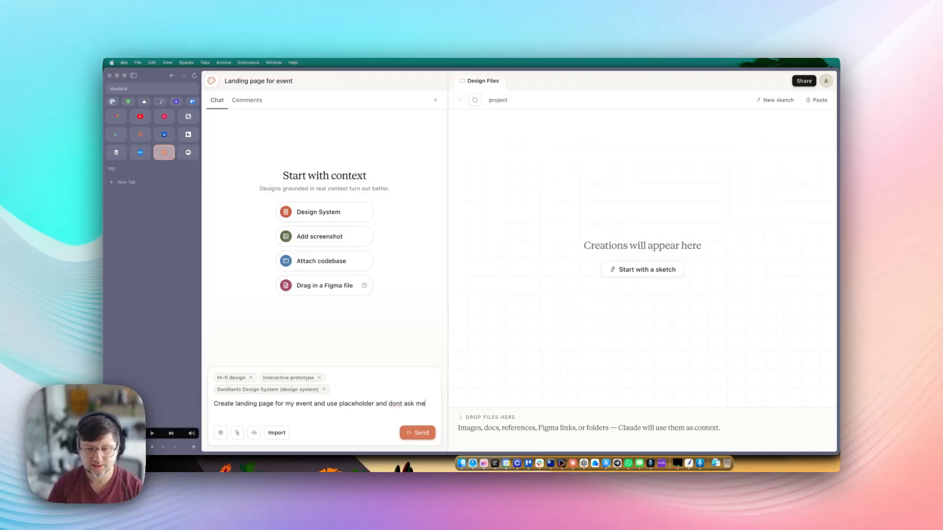
type(" any questions, cr")
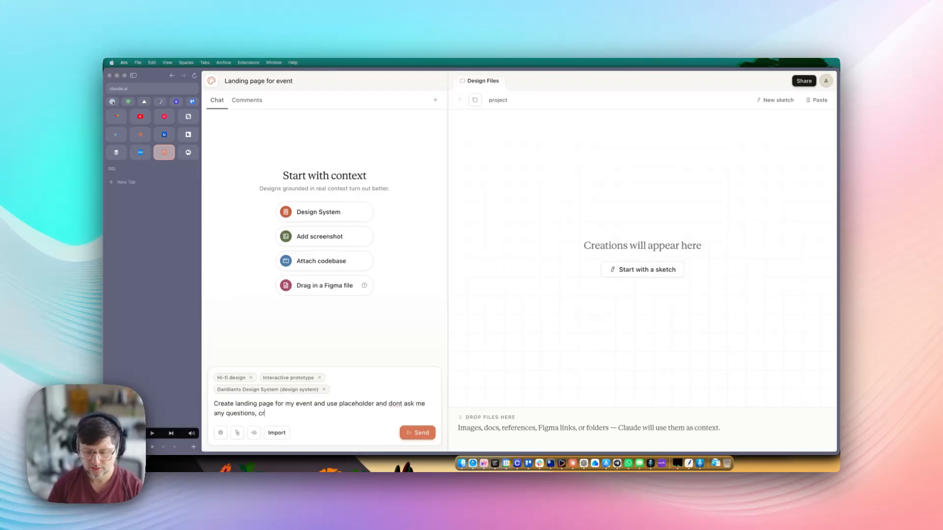
type("eate something ")
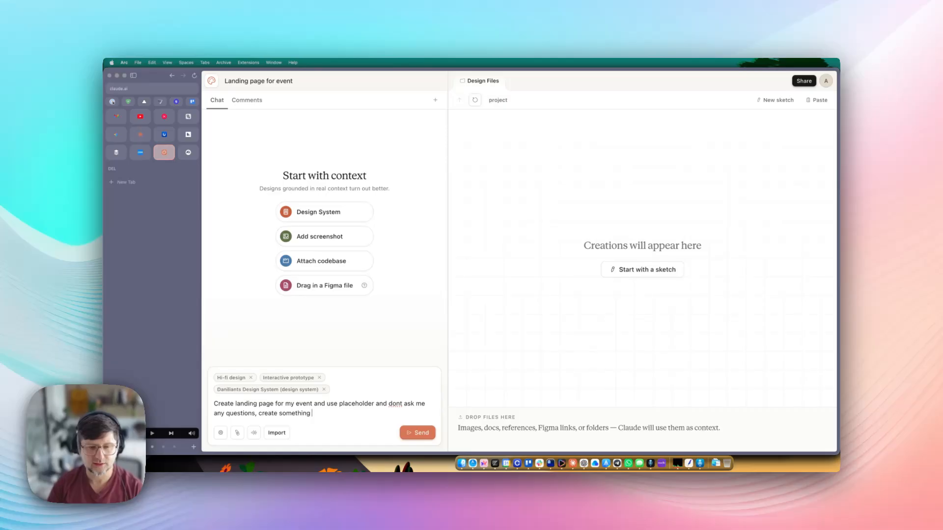
type("I can use a")
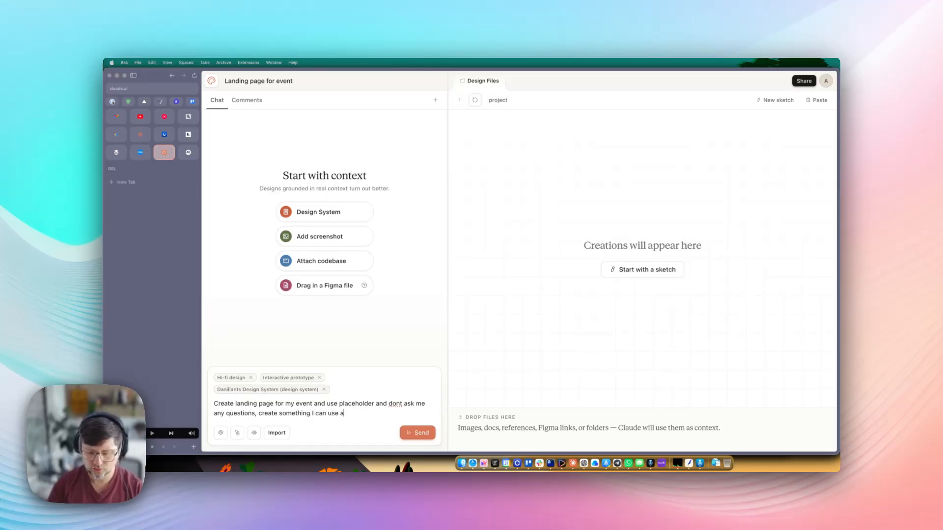
type("s a starting poi")
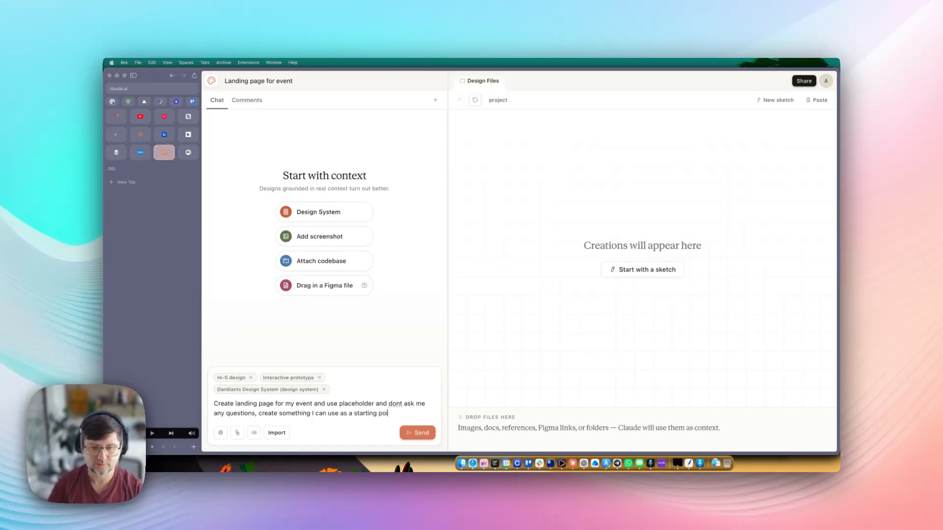
type("nt")
left_click(418, 433)
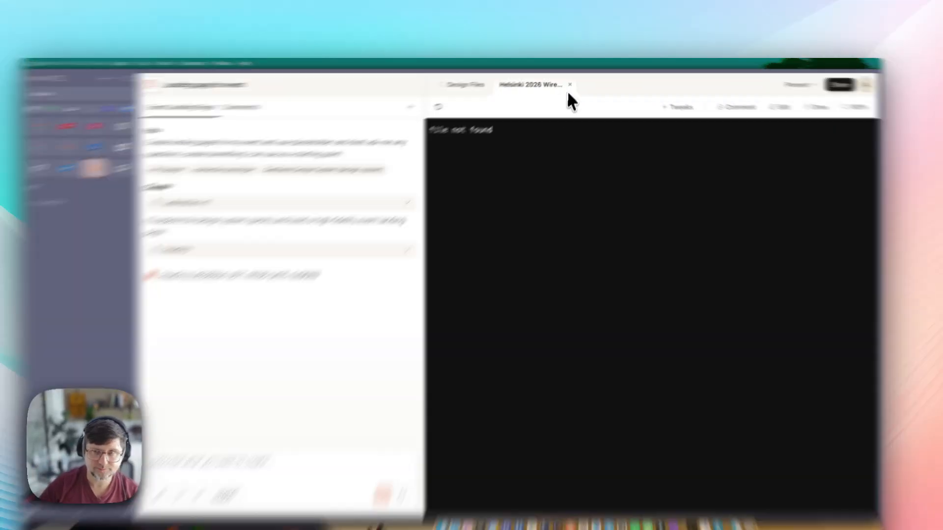
- Close the file-not-found tab, reopen the project, and open Helsinki 2026 Wireframes.html
left_click(573, 81)
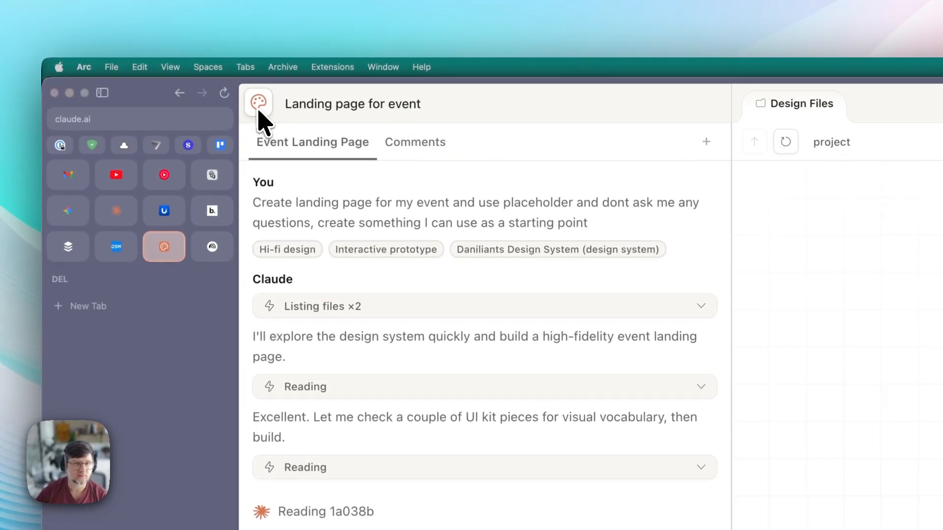
left_click(258, 106)
left_click(631, 186)
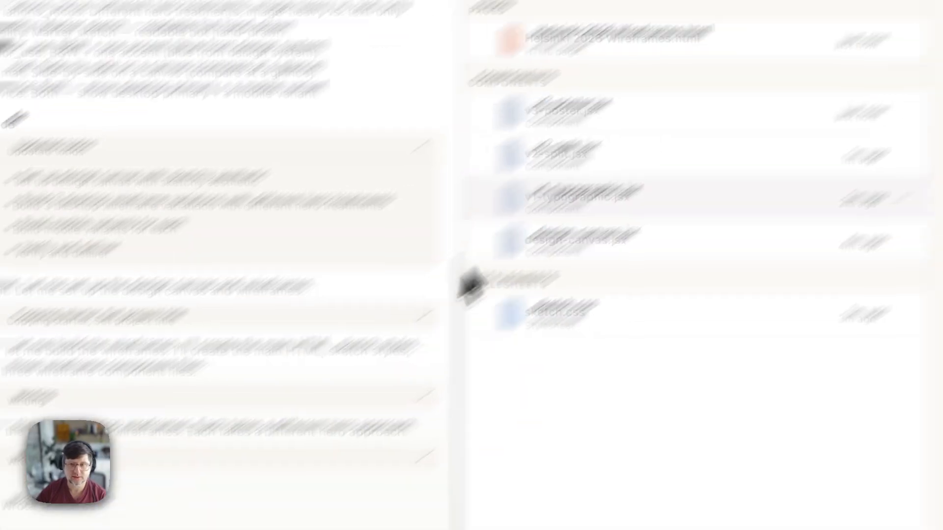
left_click(634, 46)
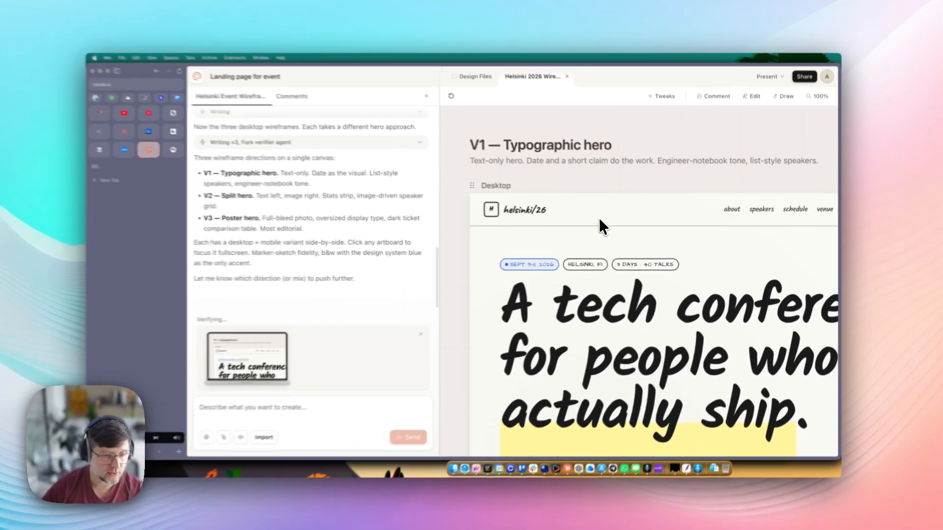
- Pan to the V1 wireframe and preview its mobile version full-screen, then close it
scroll(618, 248, "down", 5)
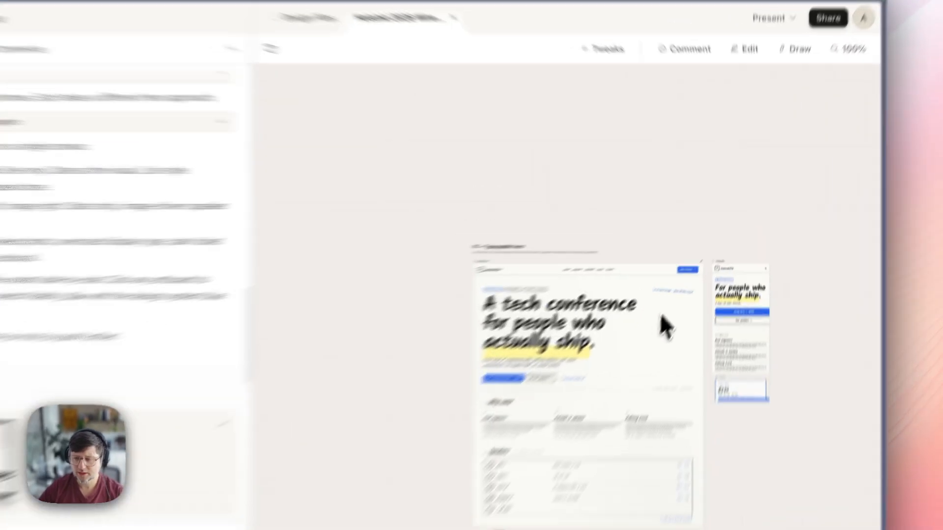
scroll(672, 250, "down", 4)
scroll(672, 250, "right", 3)
left_click_drag(515, 203, 635, 198)
left_click_drag(330, 136, 427, 408)
scroll(352, 195, "up", 5)
scroll(363, 189, "up", 3)
scroll(431, 219, "right", 3)
scroll(383, 162, "down", 5)
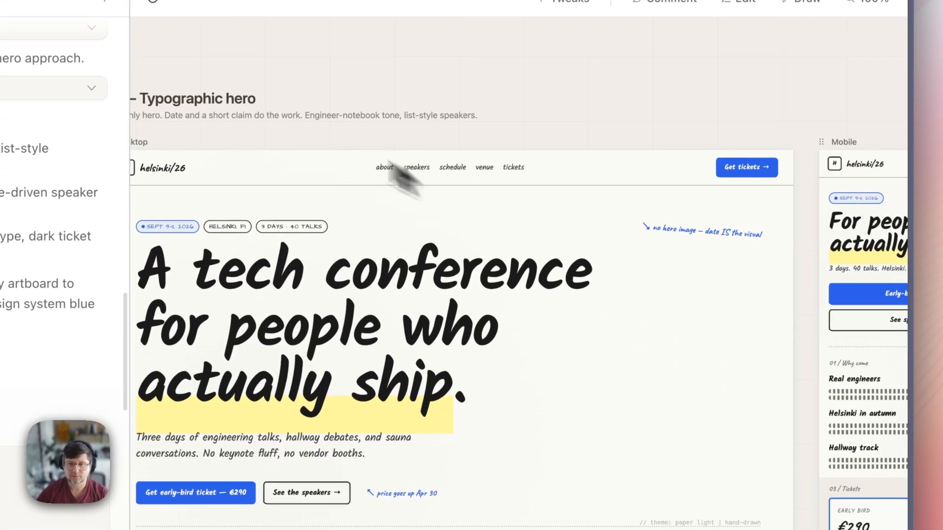
scroll(491, 221, "right", 5)
scroll(476, 218, "up", 4)
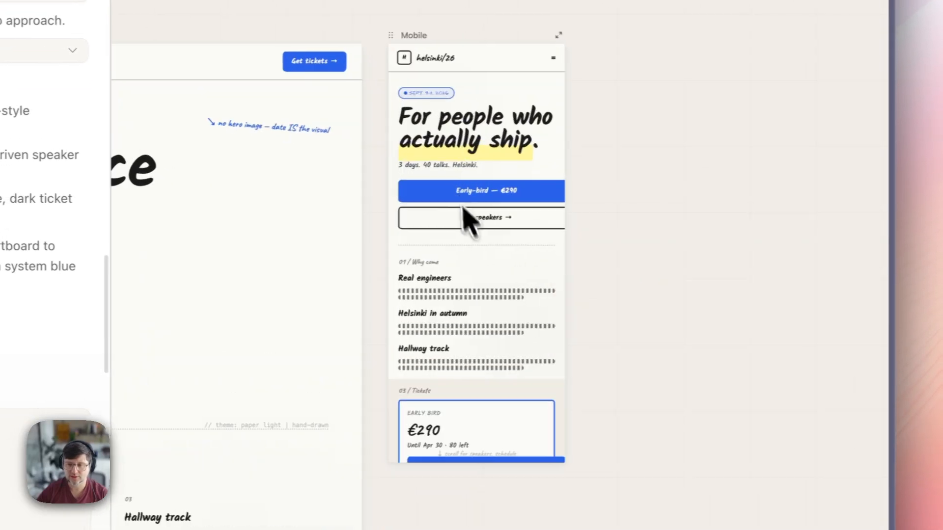
scroll(535, 211, "up", 3)
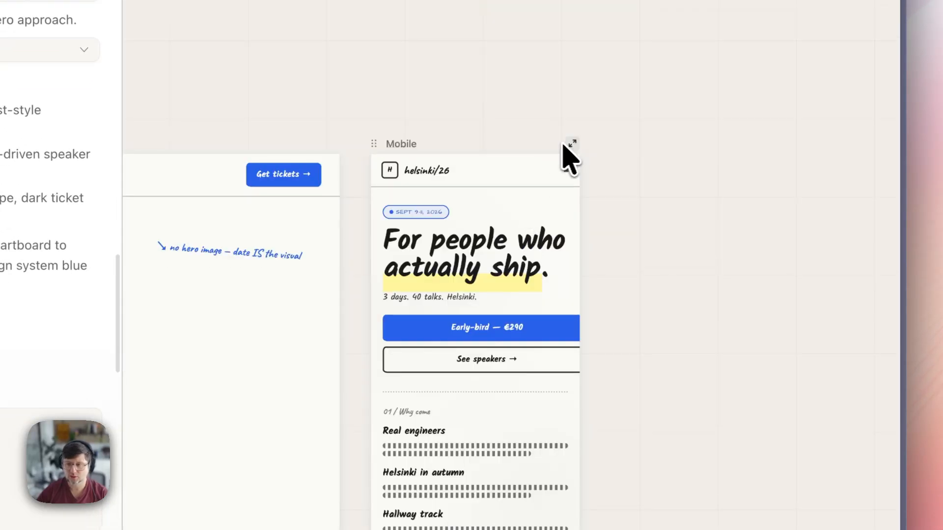
left_click(571, 145)
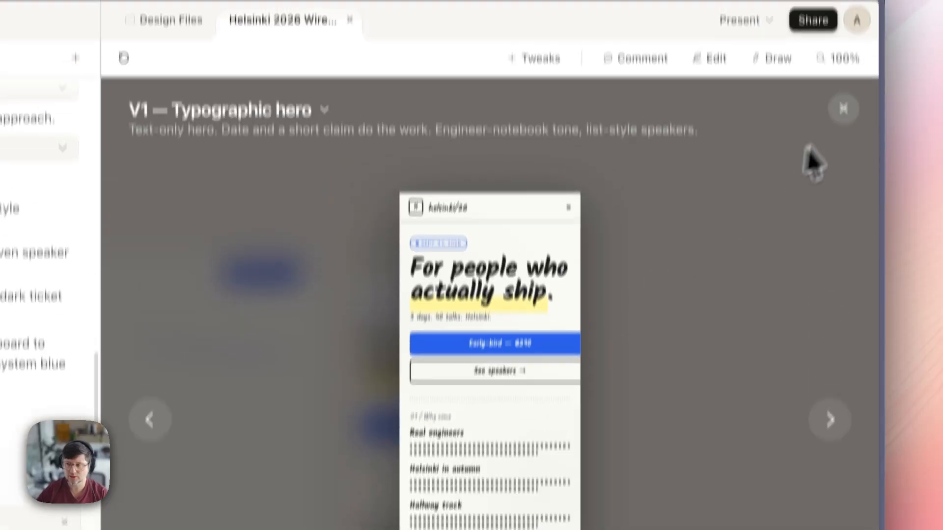
left_click(865, 10)
- Scroll through the V2 and V3 wireframes and highlight a sentence in Claude's reply
scroll(476, 258, "down", 4)
scroll(491, 393, "down", 10)
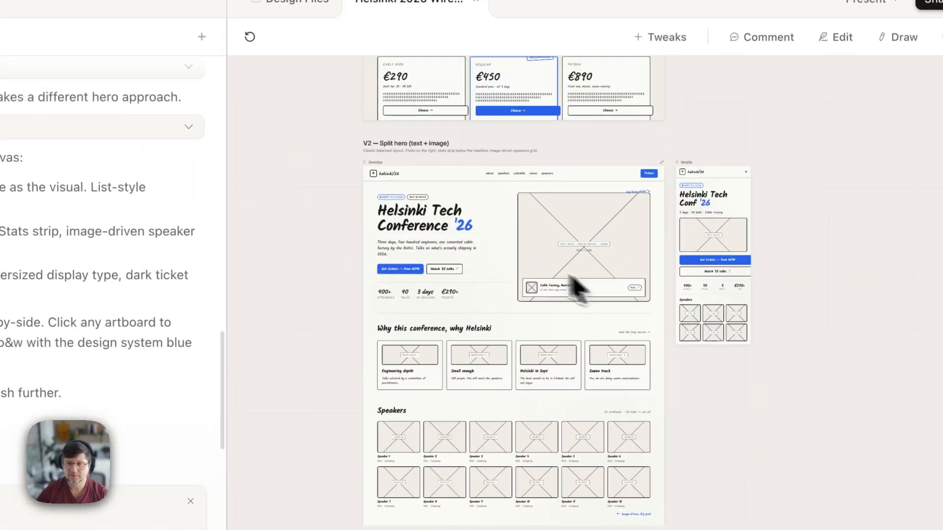
scroll(407, 169, "up", 5)
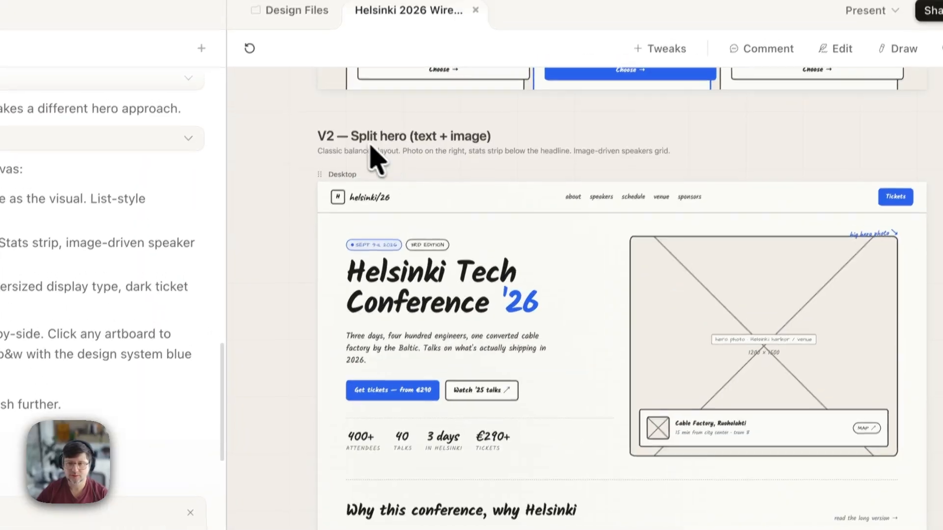
scroll(611, 349, "down", 10)
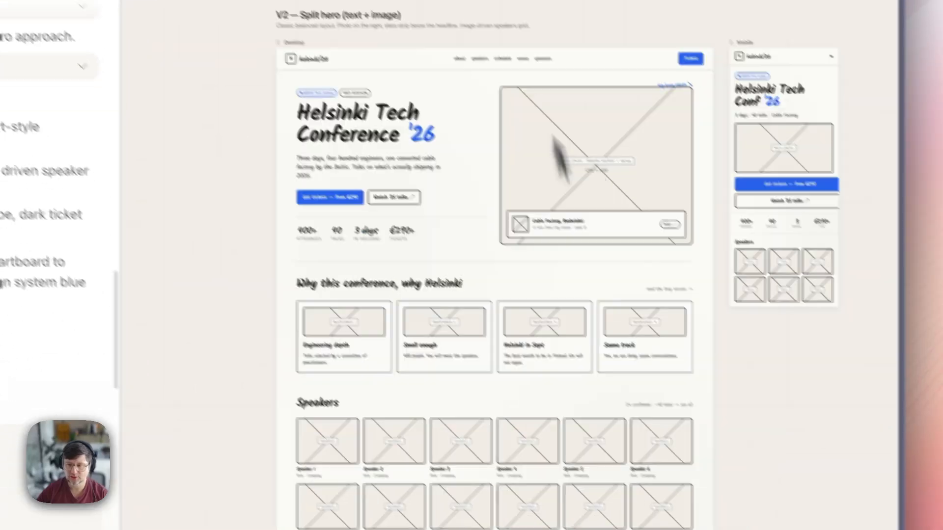
scroll(538, 283, "down", 3)
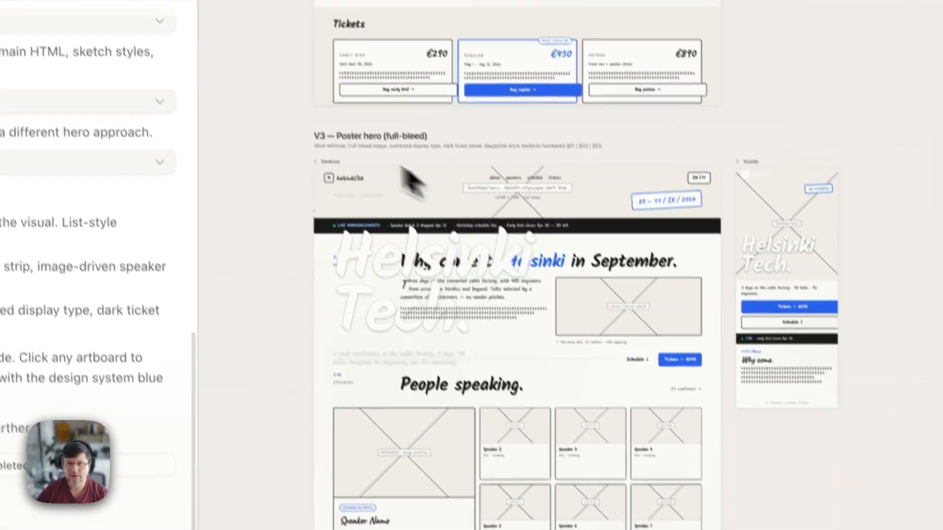
scroll(445, 225, "up", 5)
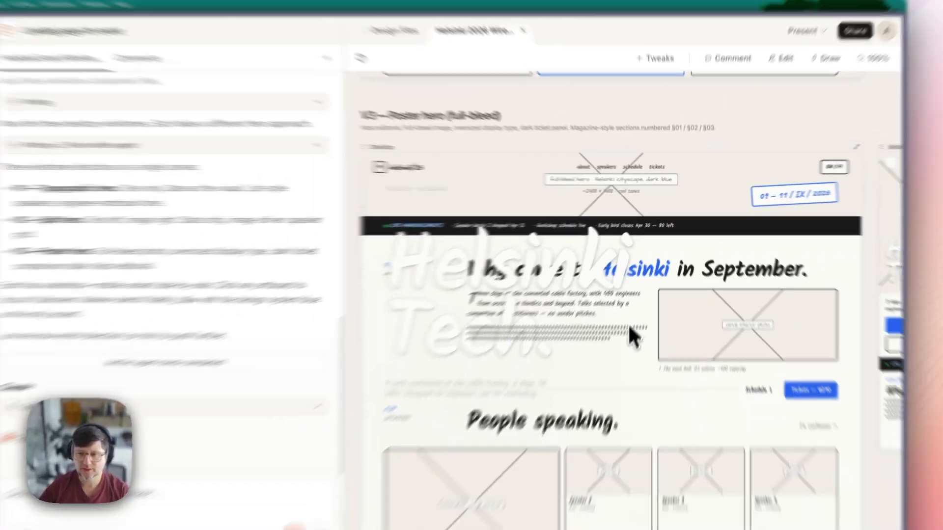
scroll(596, 376, "down", 5)
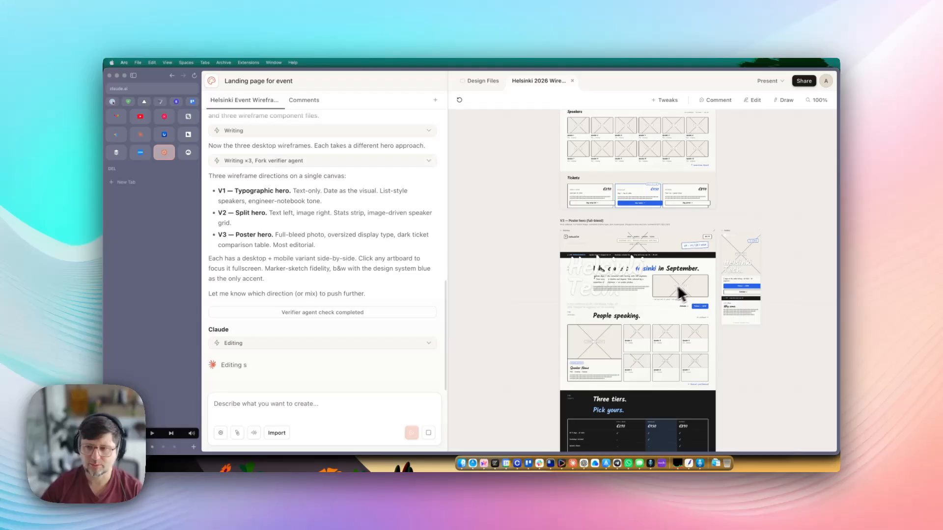
scroll(669, 284, "down", 5)
scroll(649, 295, "up", 3)
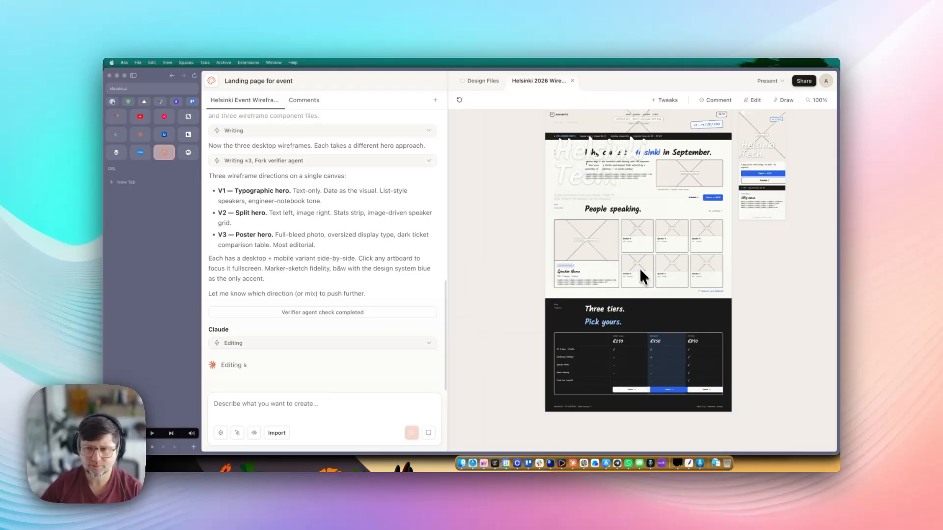
scroll(585, 236, "up", 2)
scroll(579, 304, "up", 5)
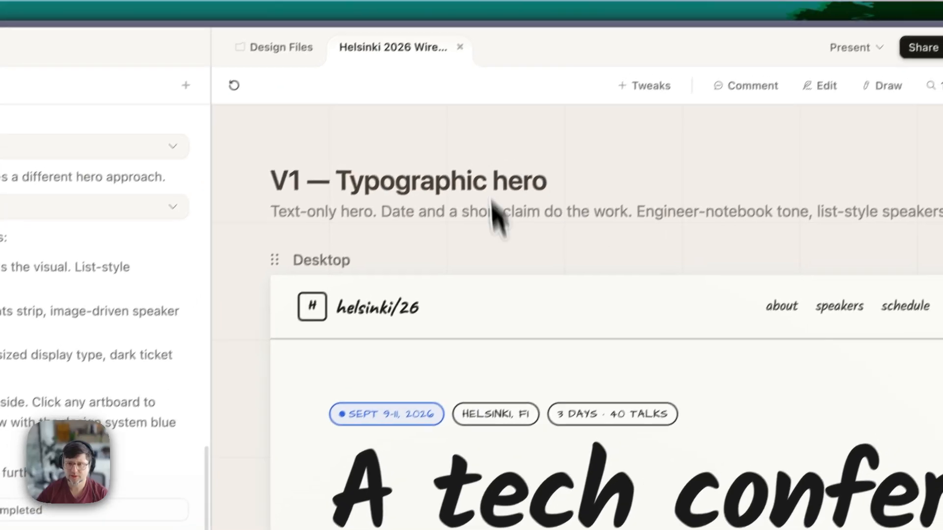
scroll(590, 347, "down", 7)
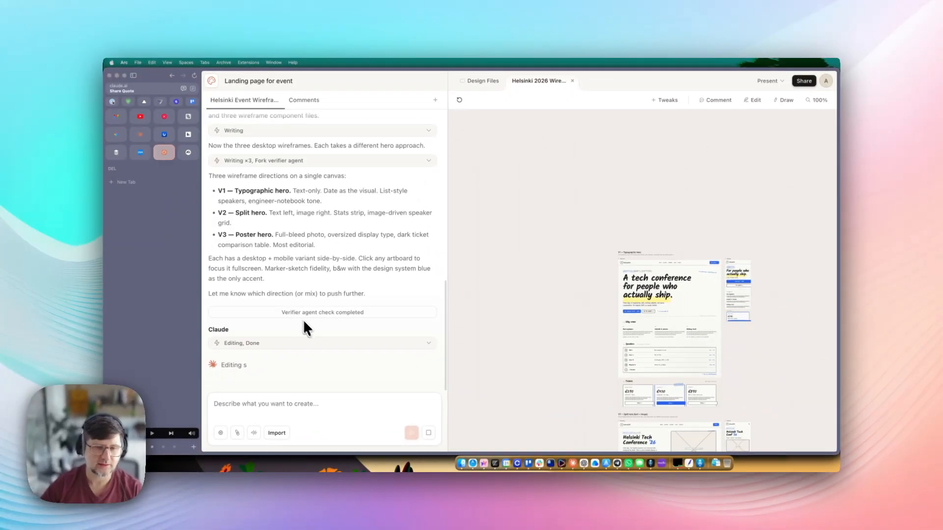
scroll(530, 321, "down", 3)
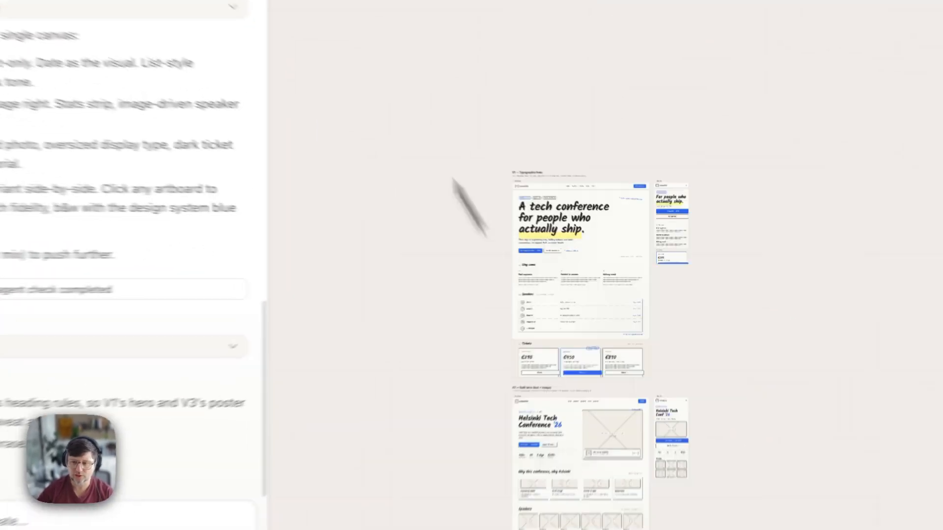
scroll(555, 261, "down", 3)
scroll(455, 314, "down", 4)
scroll(511, 364, "up", 5)
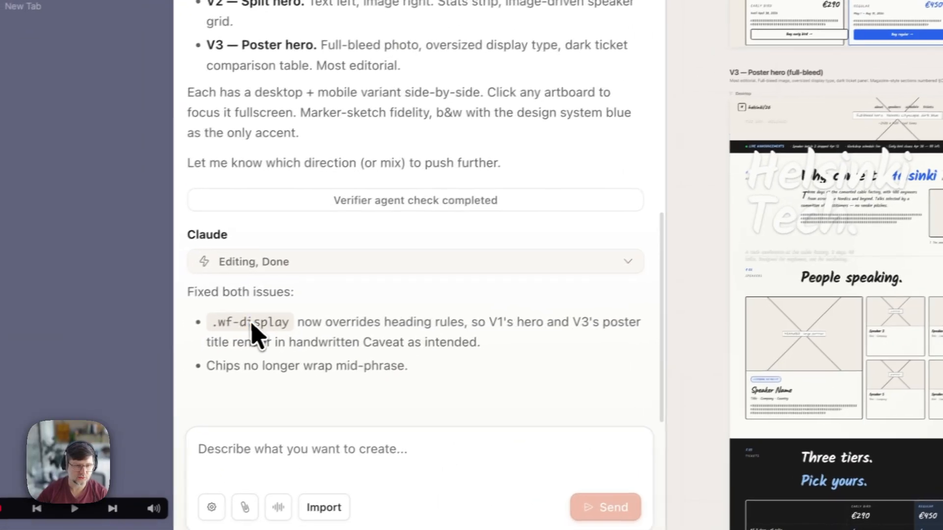
left_click_drag(246, 321, 478, 338)
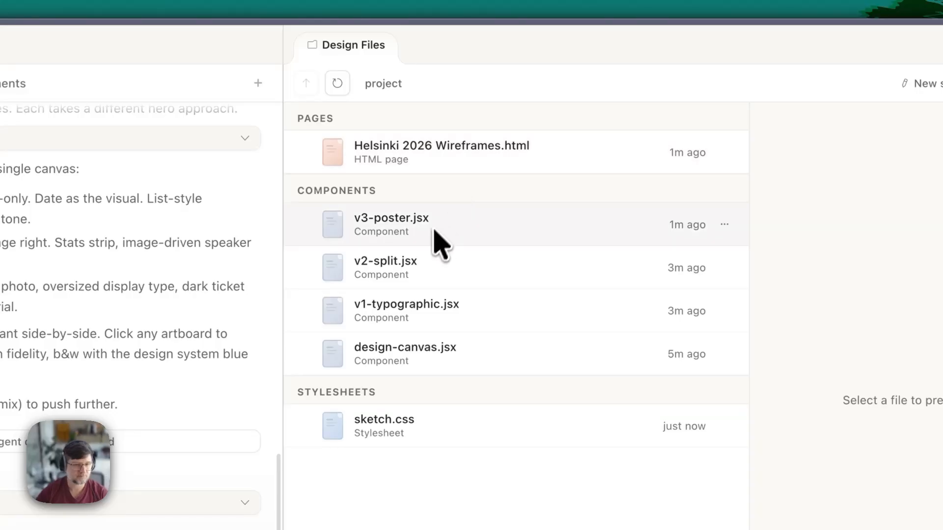
- Open and dismiss a comment box on the hero headline, then close the Helsinki 2026 Wireframes page
left_click(420, 154)
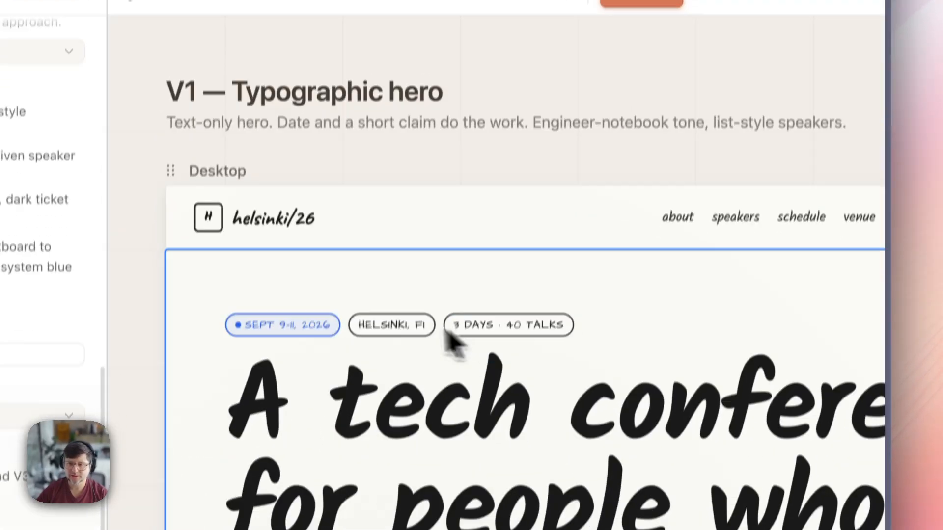
left_click(377, 479)
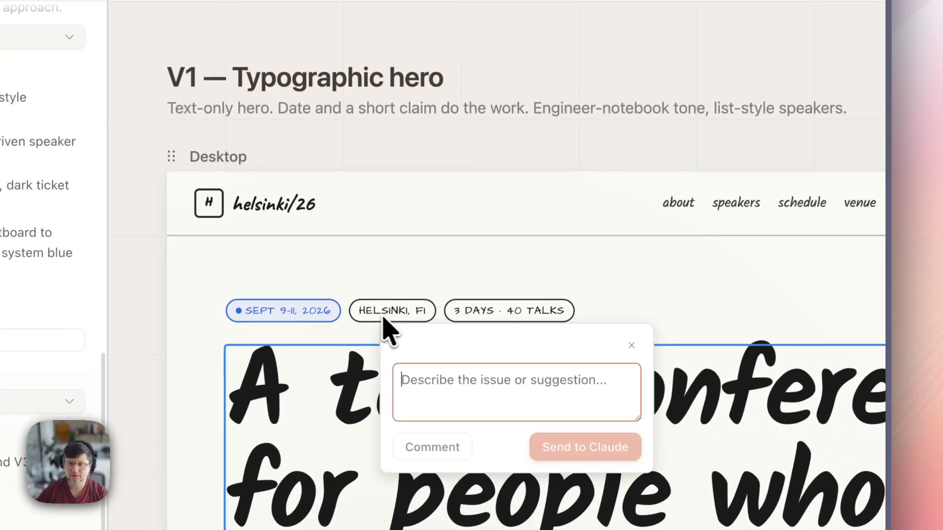
left_click(632, 345)
left_click(465, 104)
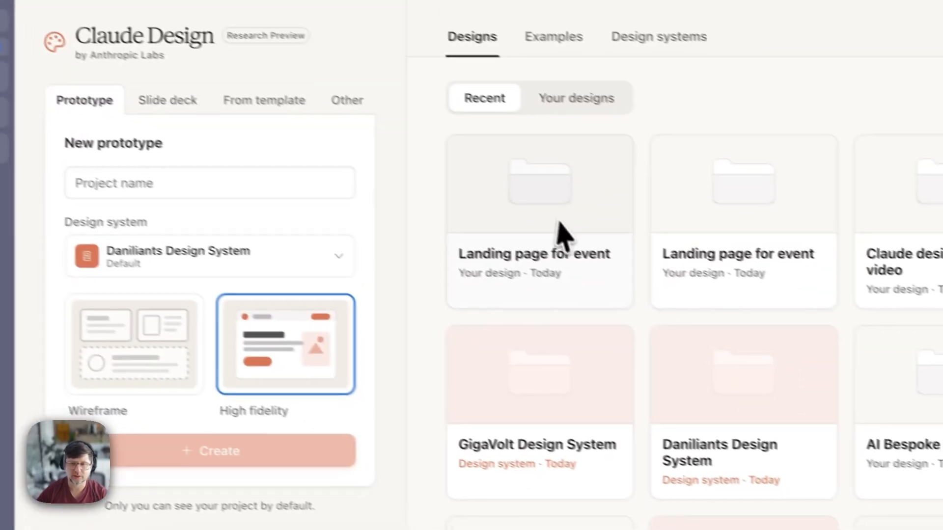
- Look into the two Landing page for event designs, then open Tourism landing page for event
left_click(589, 244)
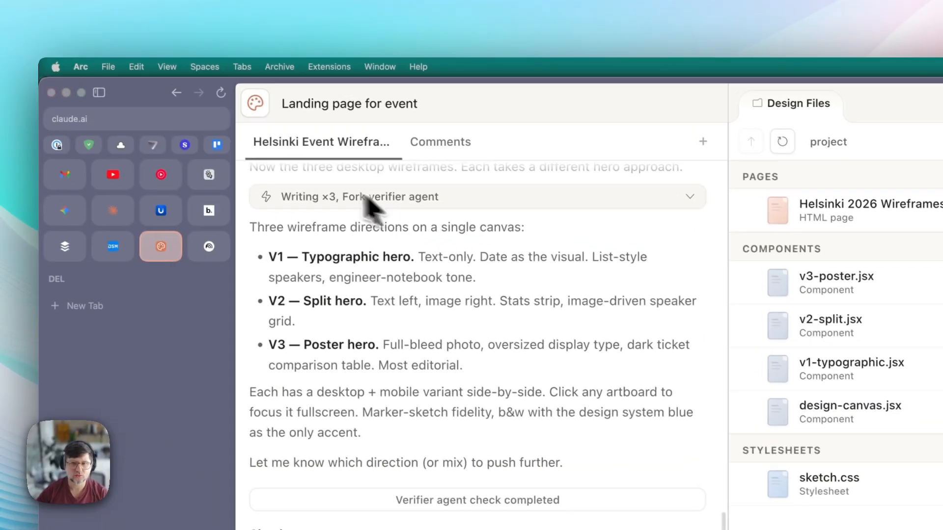
left_click(261, 99)
left_click(661, 255)
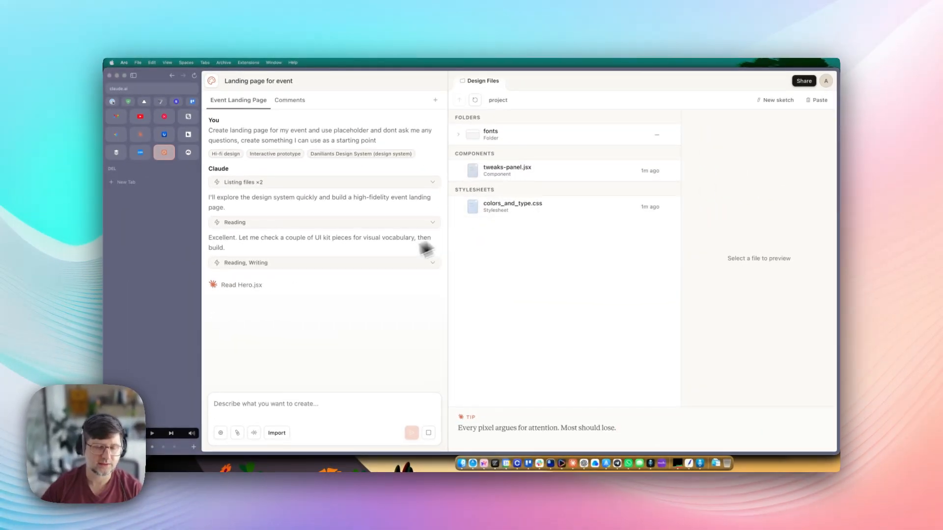
left_click(212, 81)
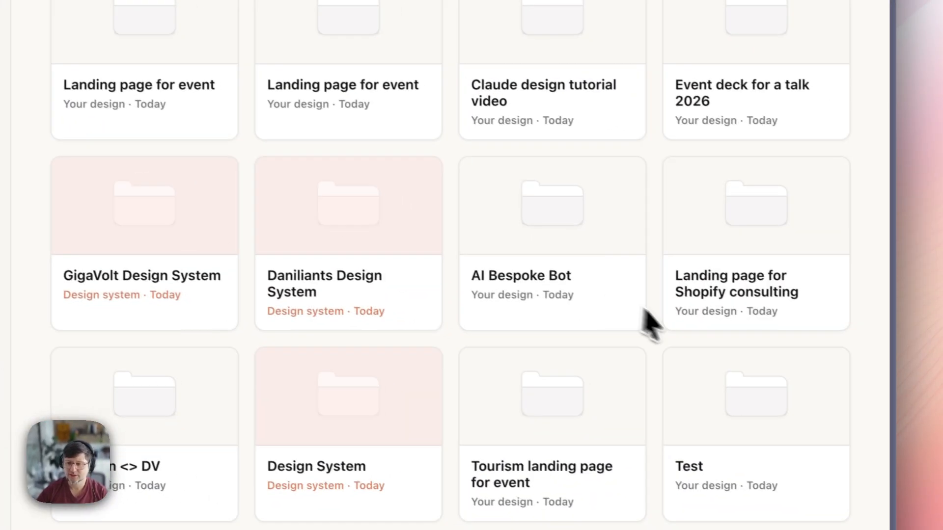
scroll(594, 309, "down", 4)
left_click(551, 243)
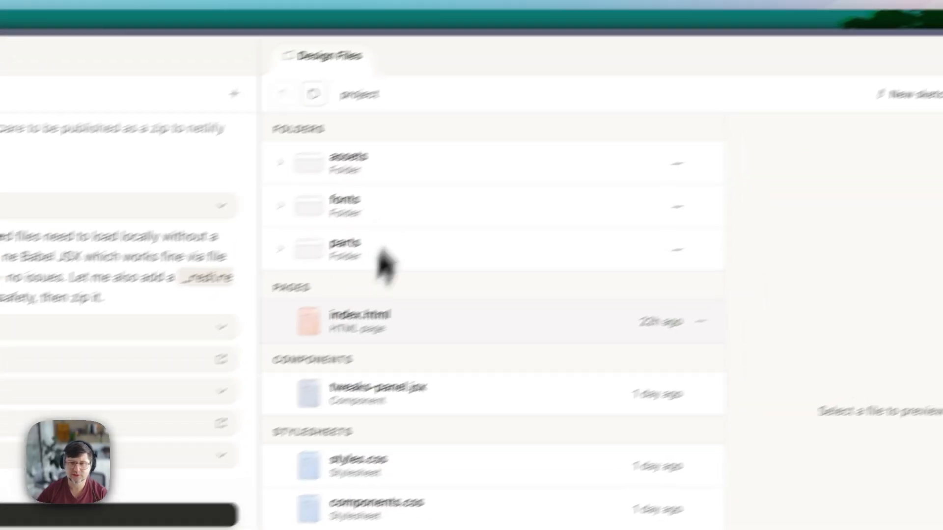
- Open index.html and scroll through the Tartu landing page
left_click(471, 325)
left_click(929, 346)
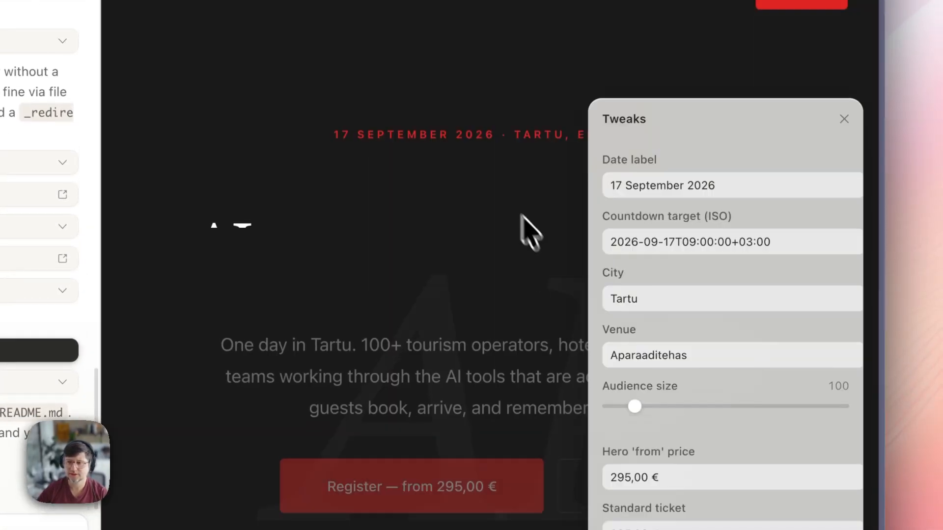
scroll(522, 216, "down", 4)
left_click(844, 119)
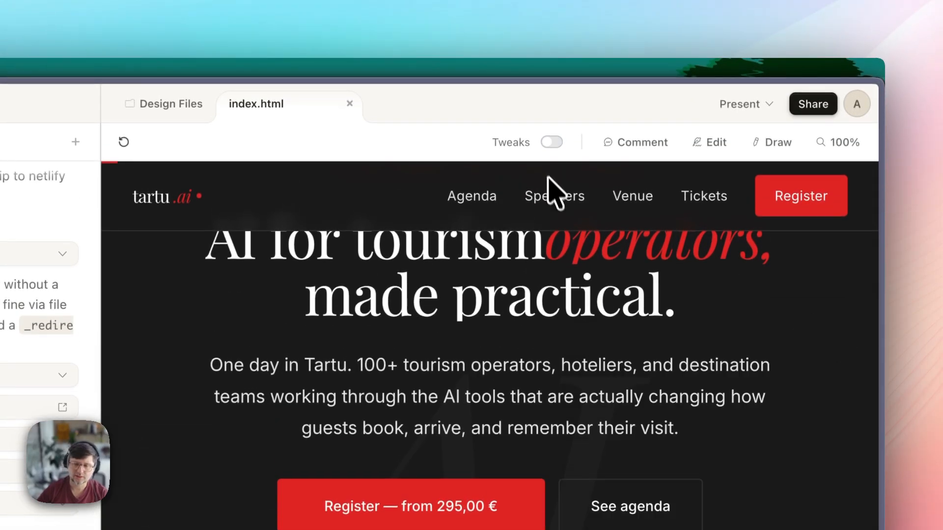
scroll(555, 196, "up", 4)
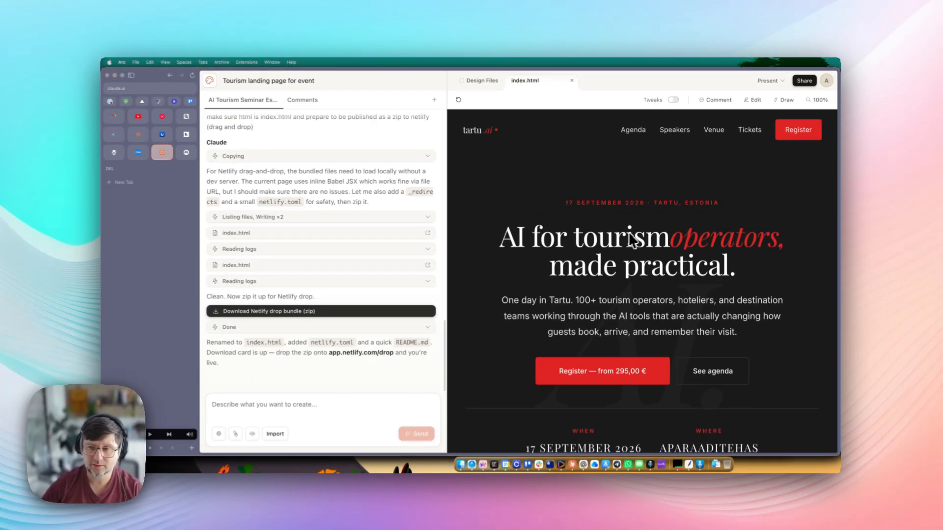
scroll(634, 241, "down", 10)
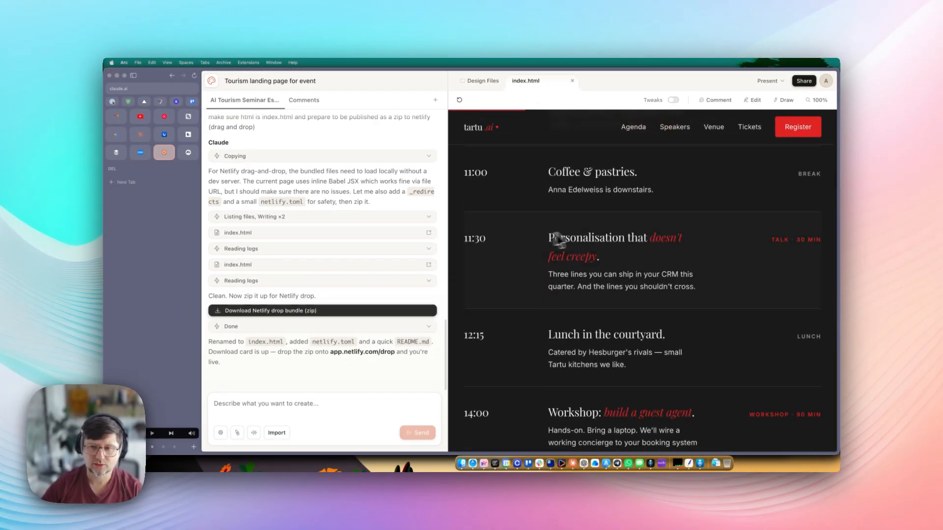
scroll(555, 239, "up", 10)
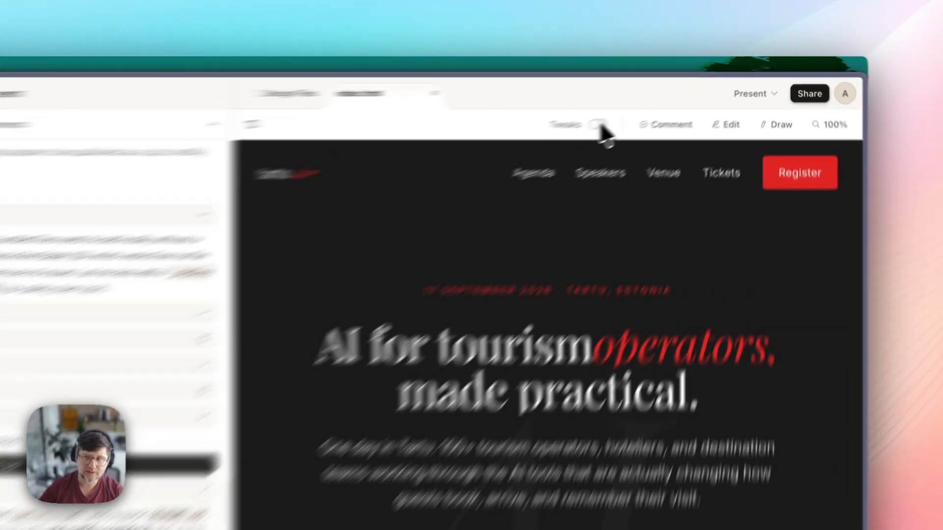
- Turn on Tweaks and set Audience size to 290 and Hero 'from' price to 100€
left_click(673, 101)
left_click_drag(763, 238, 689, 230)
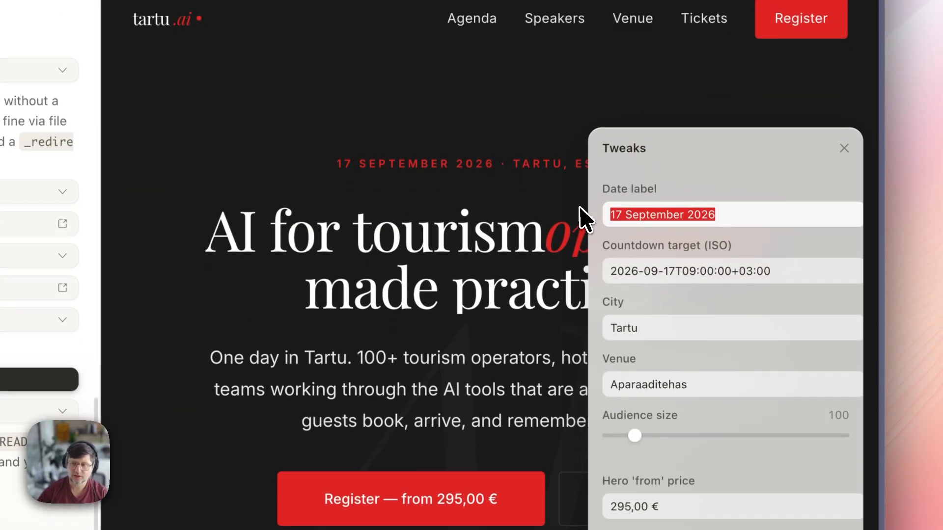
left_click(689, 270)
scroll(400, 280, "down", 10)
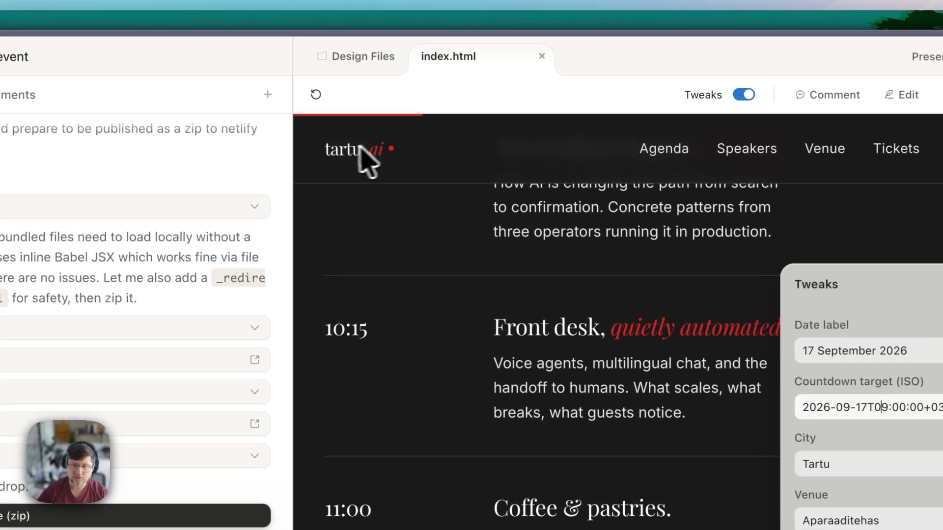
key("Tab")
key("Tab")
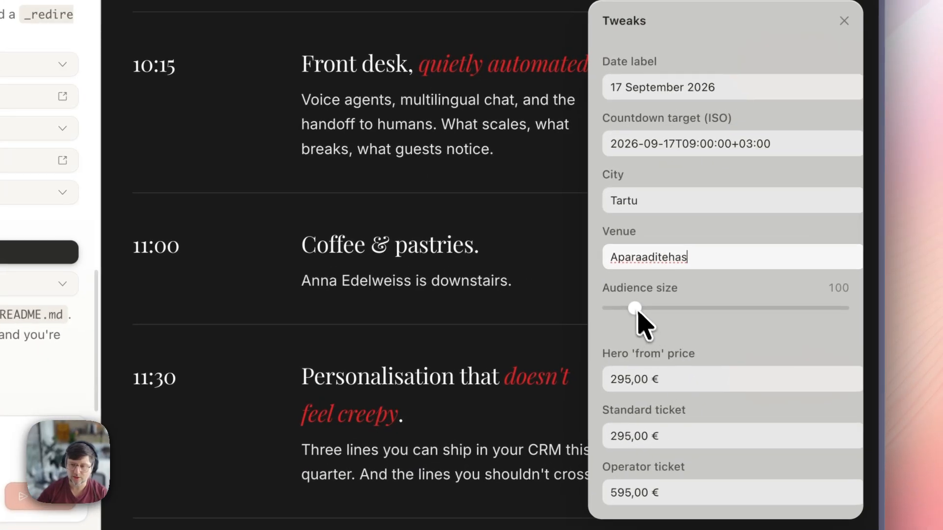
scroll(462, 212, "down", 1)
scroll(439, 190, "up", 10)
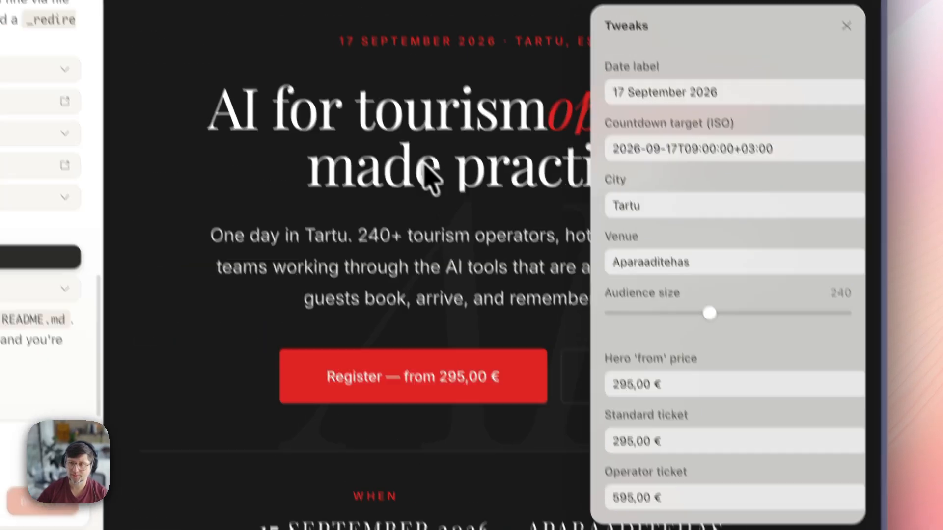
scroll(426, 142, "down", 10)
scroll(499, 263, "down", 15)
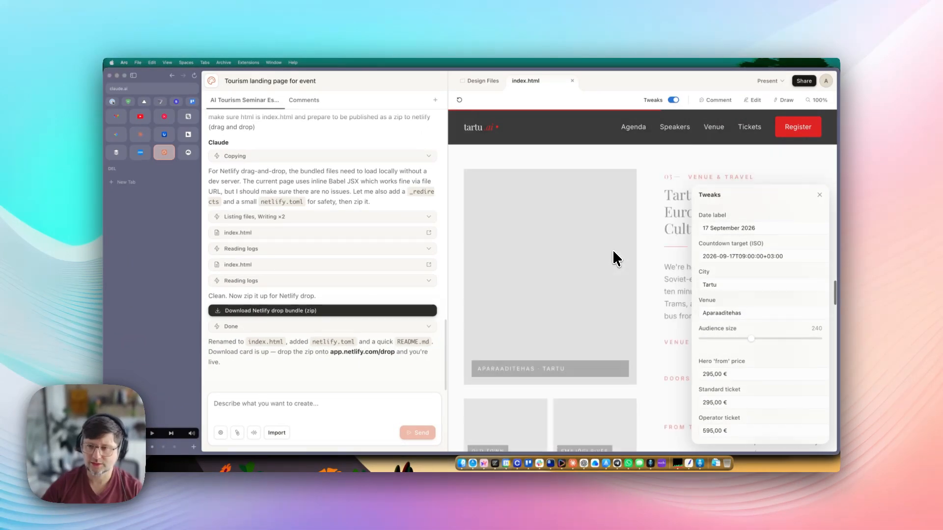
scroll(614, 255, "up", 2)
left_click_drag(751, 339, 765, 340)
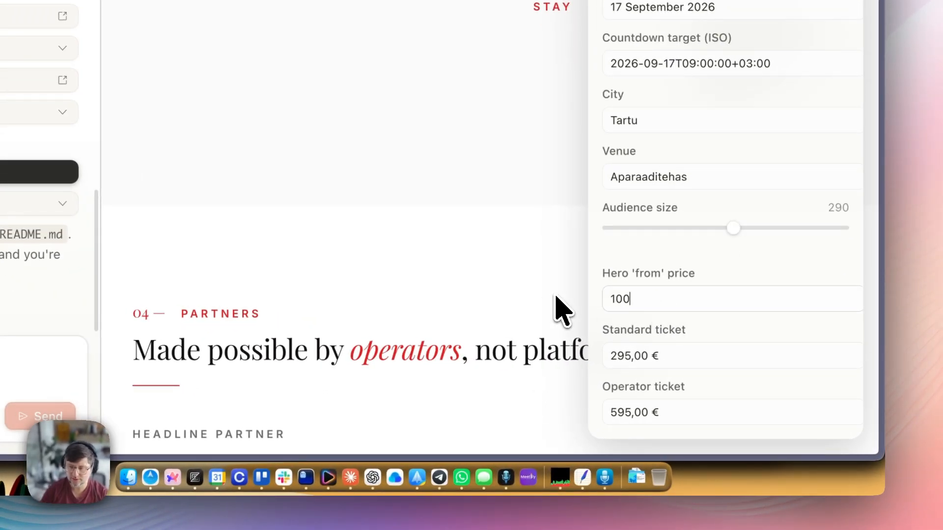
type("100€")
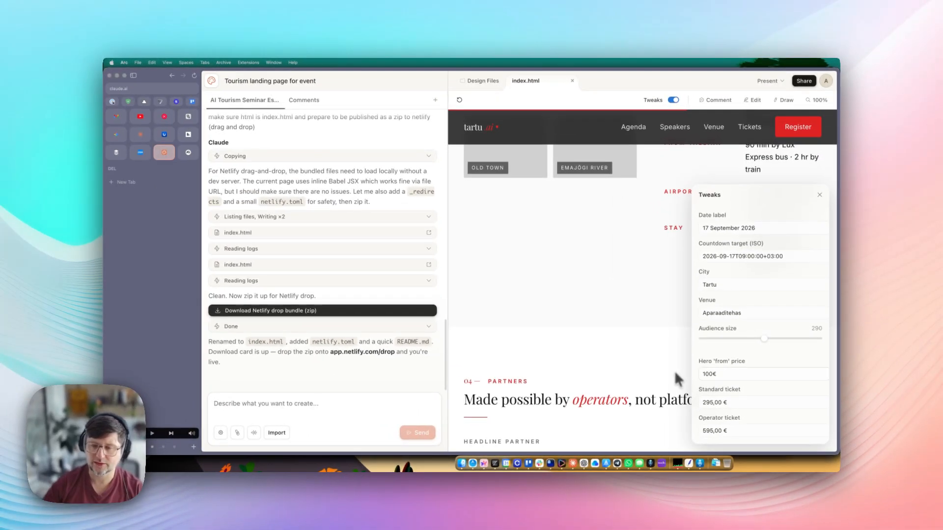
- Close and reopen the Tweaks panel, then leave the project for the home page
scroll(602, 320, "down", 10)
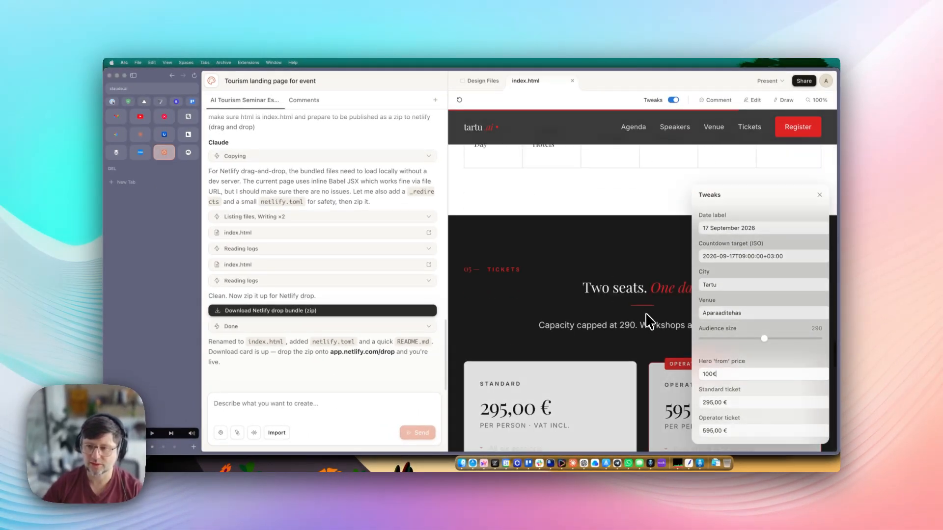
scroll(646, 295, "up", 4)
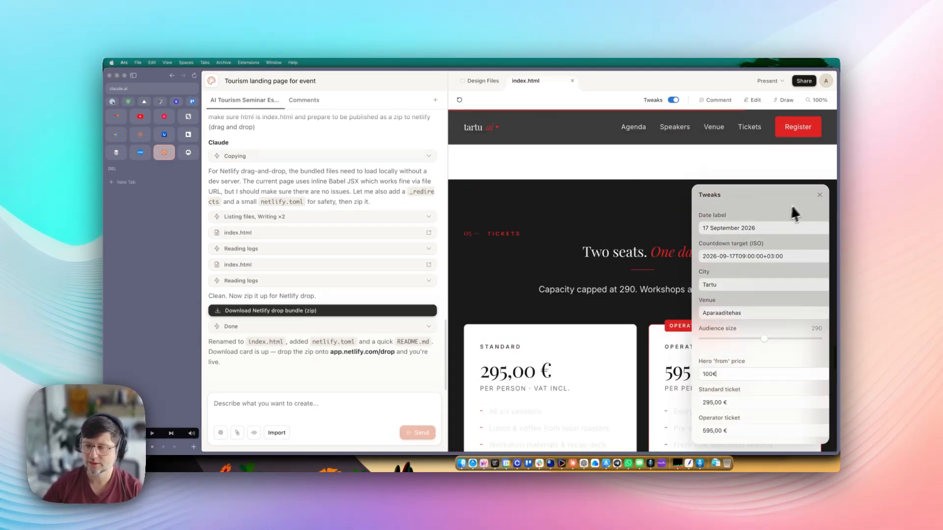
scroll(813, 224, "up", 8)
left_click(819, 195)
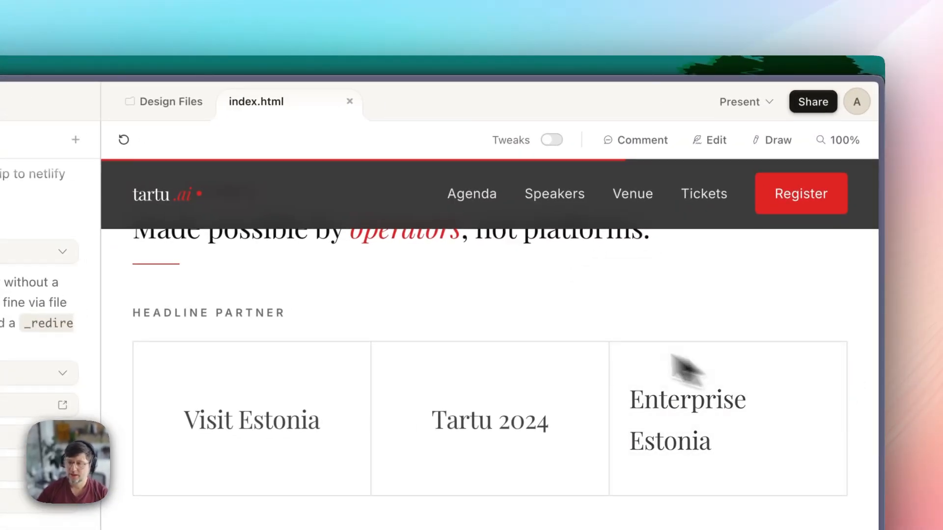
left_click(673, 100)
scroll(734, 373, "up", 15)
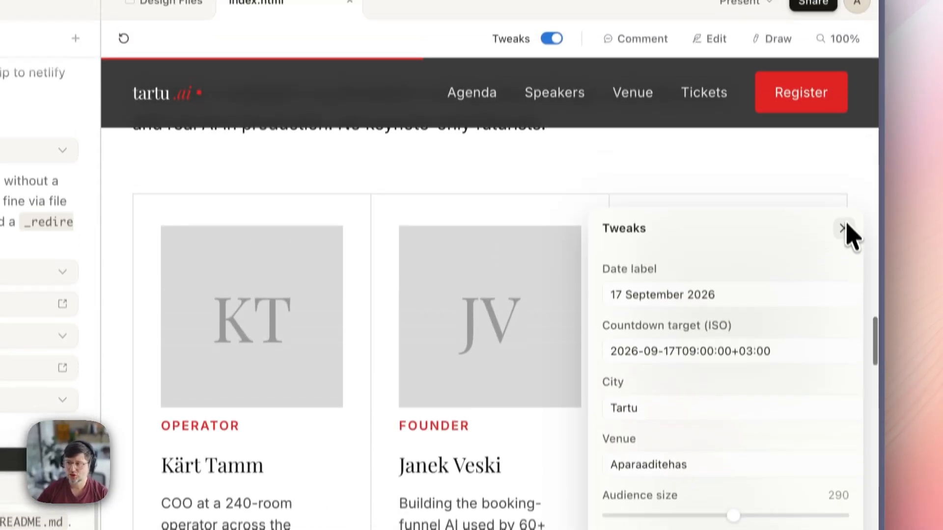
left_click(843, 228)
scroll(543, 311, "up", 5)
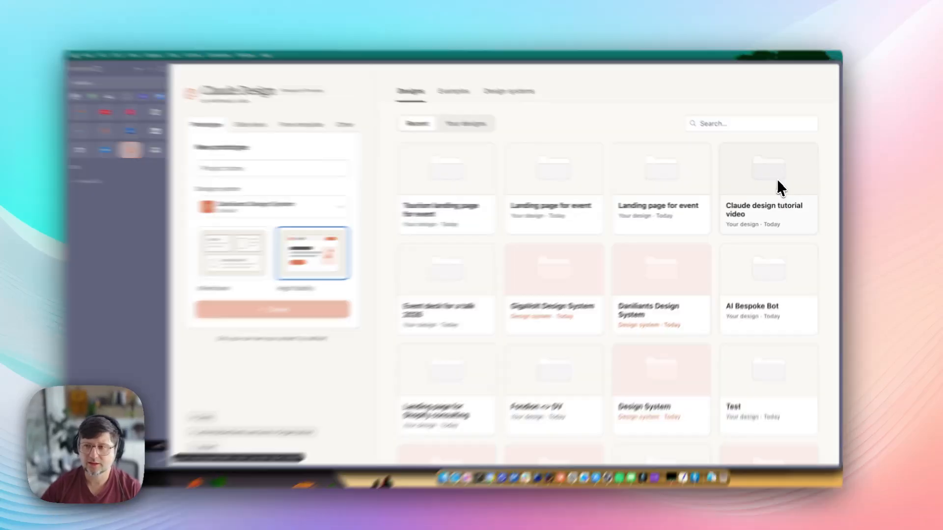
- Check the tutorial video project's Share menu, then pick the Animation template for a new project
left_click(778, 183)
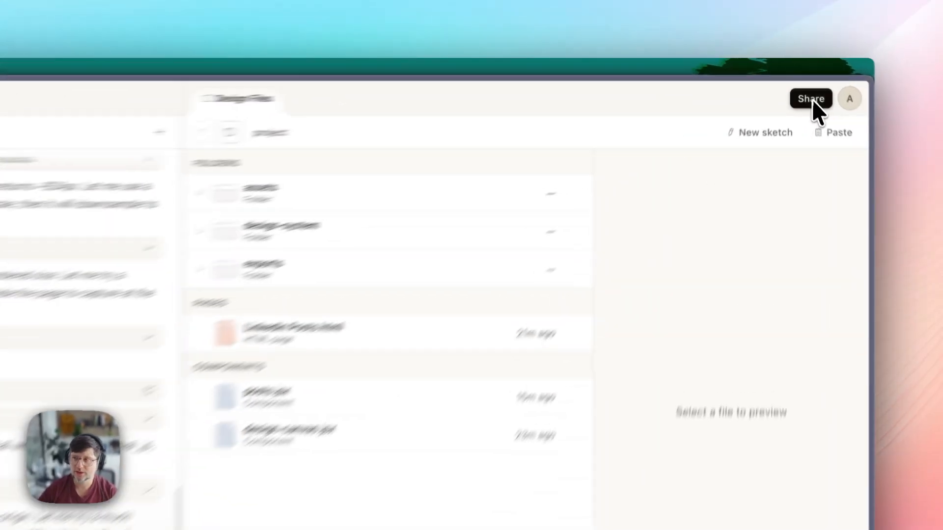
left_click(804, 81)
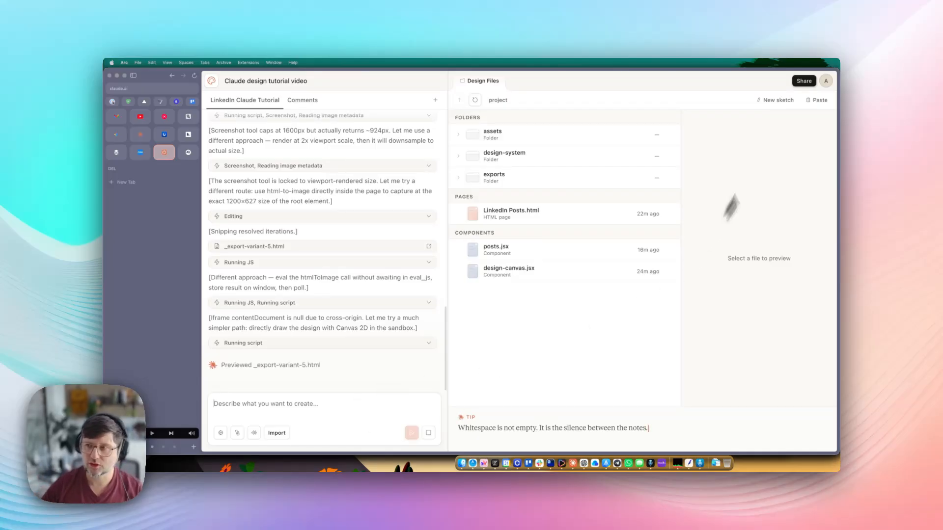
left_click(804, 80)
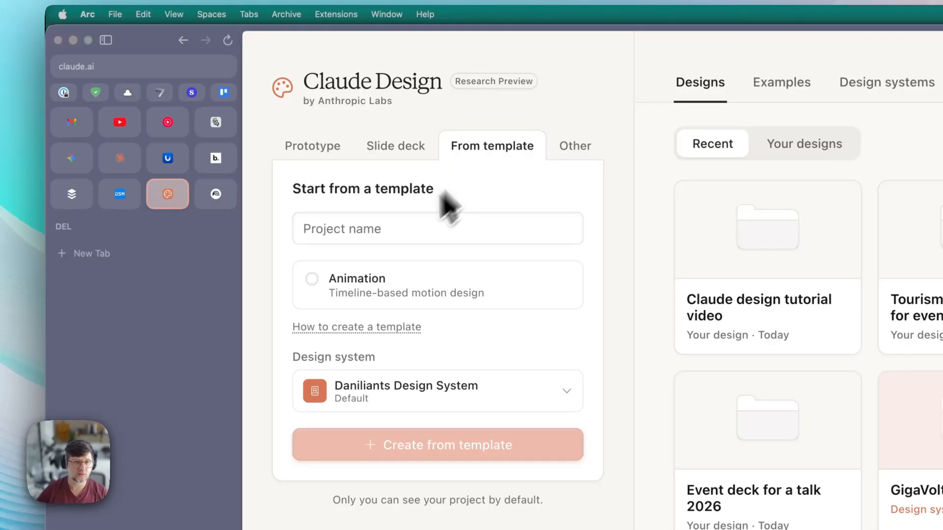
left_click(316, 290)
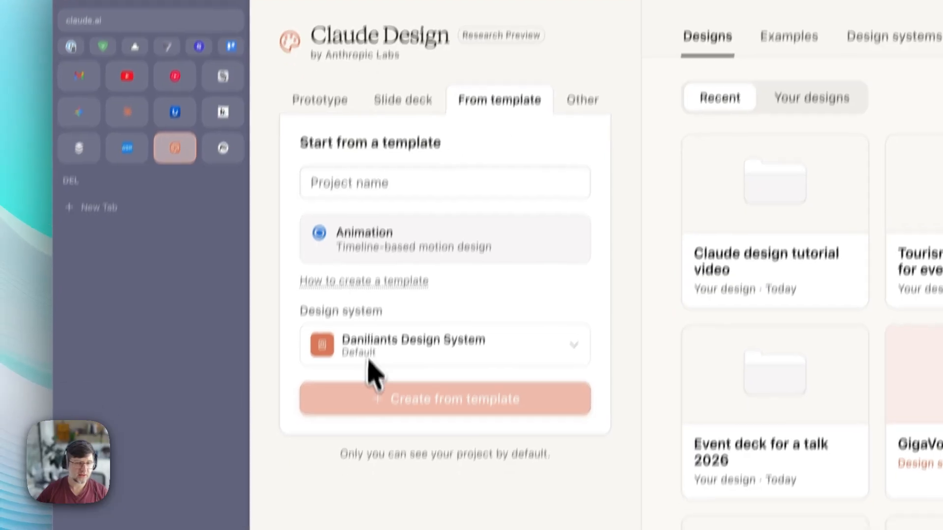